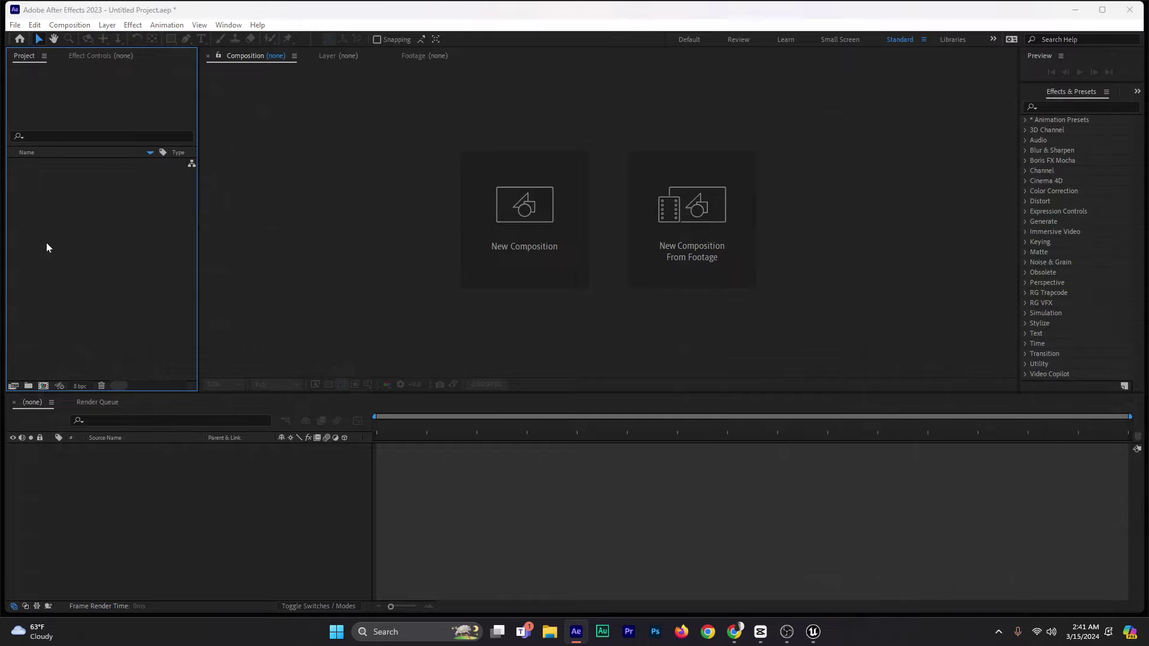
# Step: Open the Import File dialog on the Footage folder containing Footage 1 and Footage 2
pyautogui.doubleClick(47, 247)
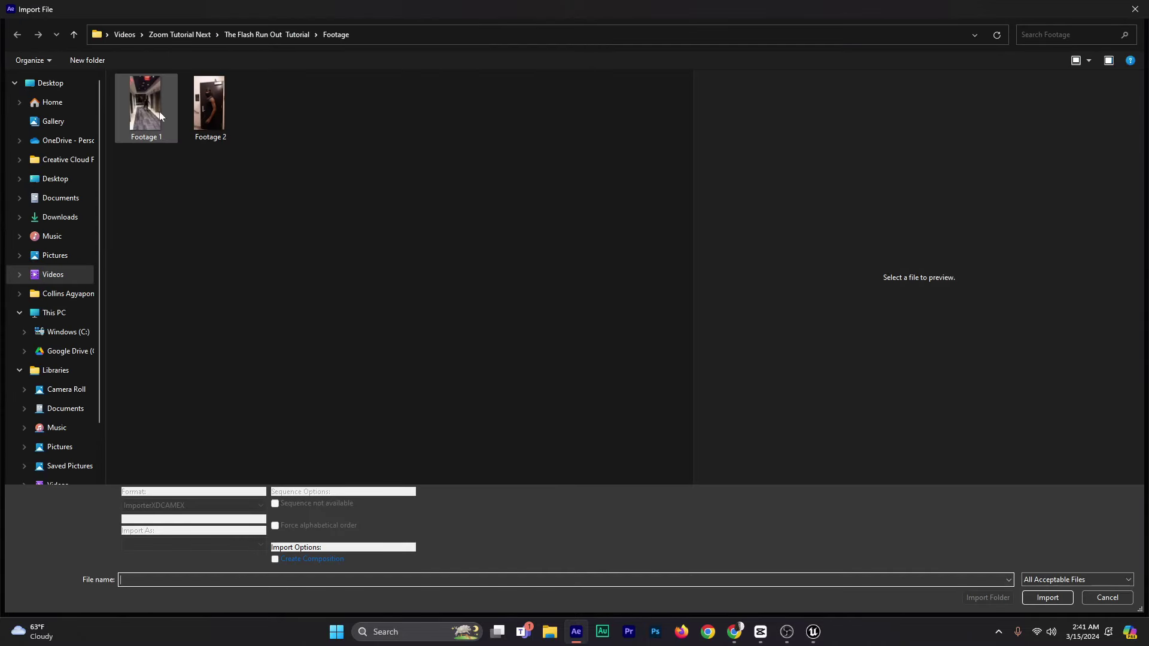
# Step: Import Footage 1.mp4 into a new project folder named Footage, then reopen the import window
pyautogui.click(138, 111)
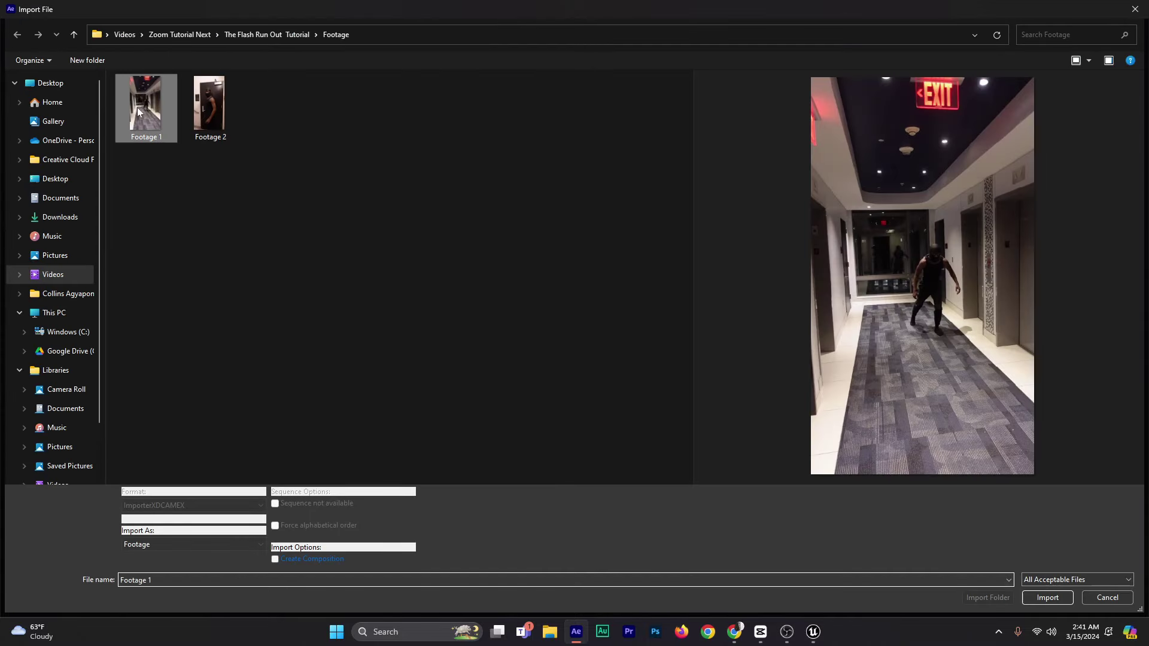
pyautogui.click(1033, 599)
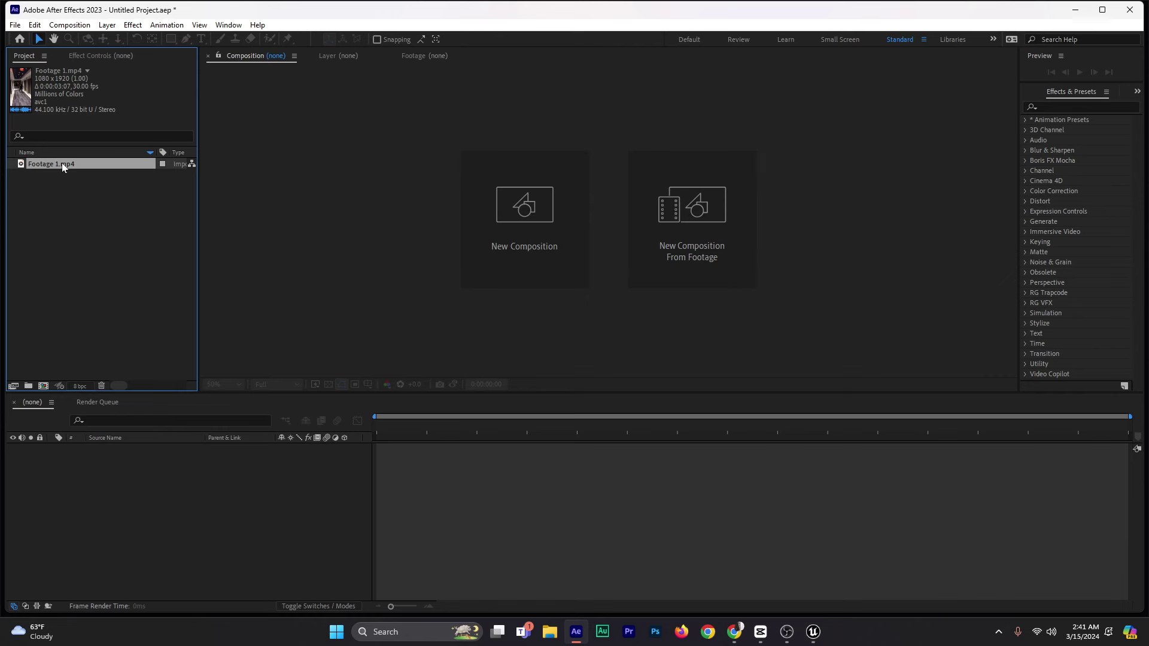
pyautogui.click(28, 386)
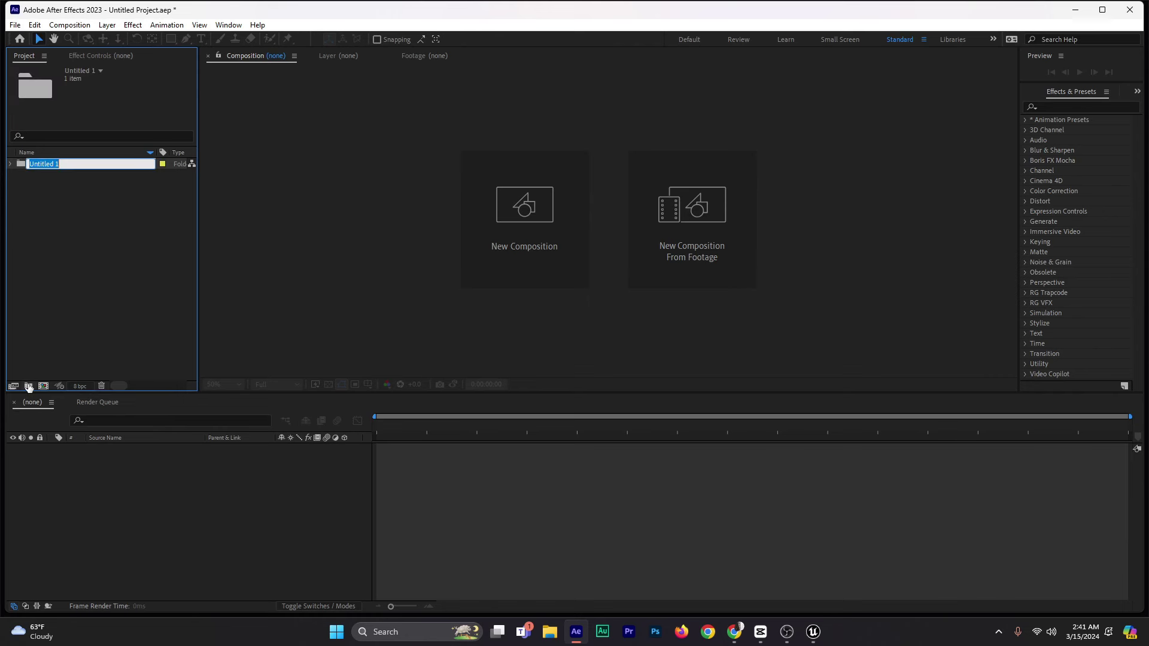
pyautogui.press('BackSpace')
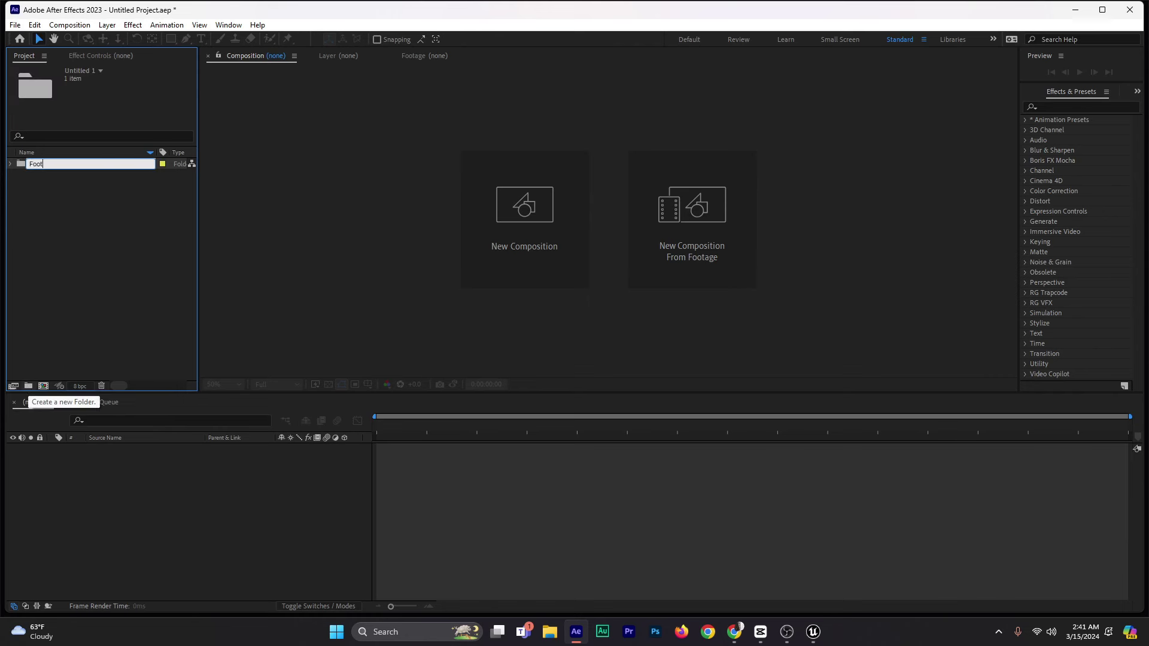
pyautogui.write('Footage')
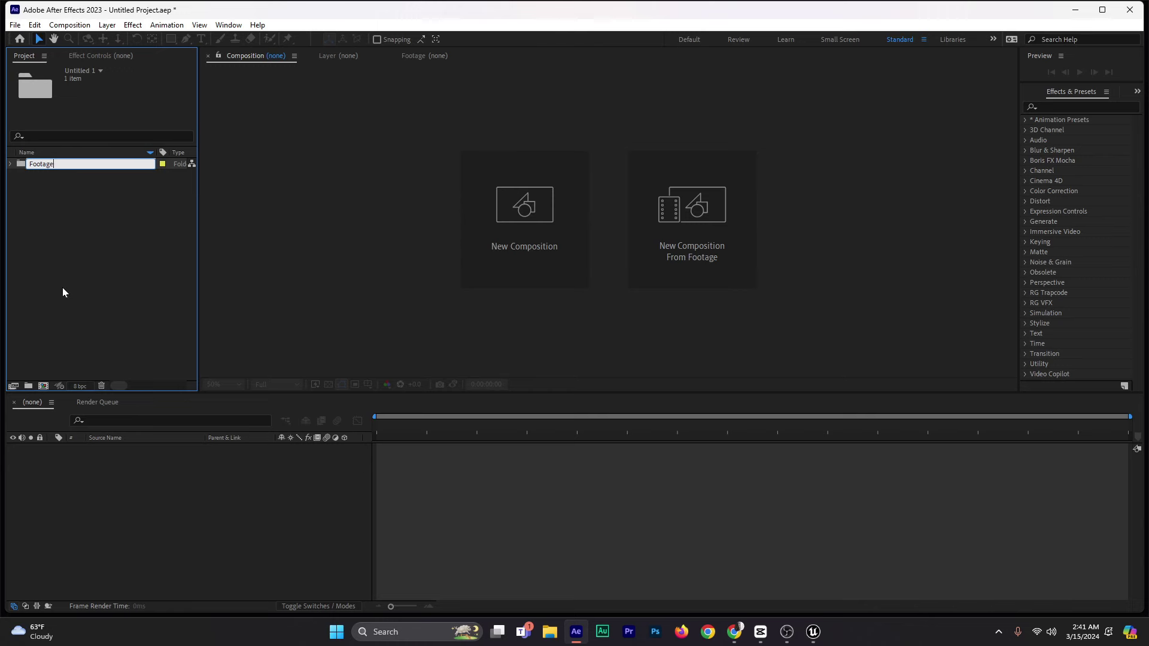
pyautogui.doubleClick(73, 210)
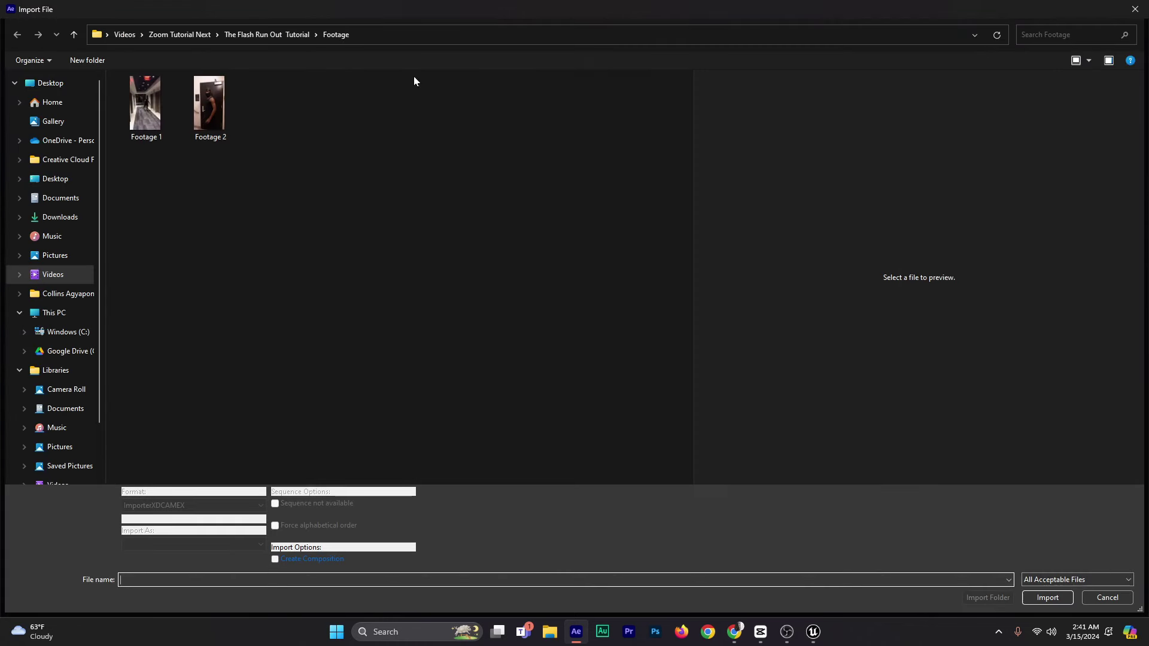
# Step: Import the Colorful Sparks, Dust Blast and Dust Wave clips into a new folder named VFX
pyautogui.click(233, 36)
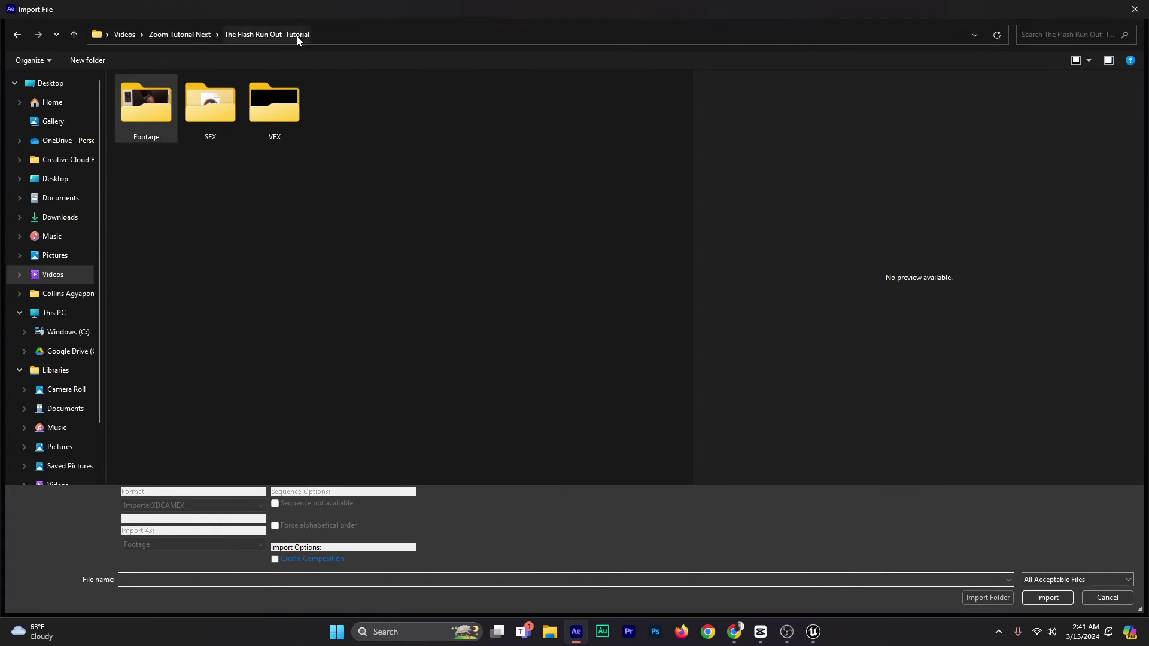
pyautogui.click(296, 117)
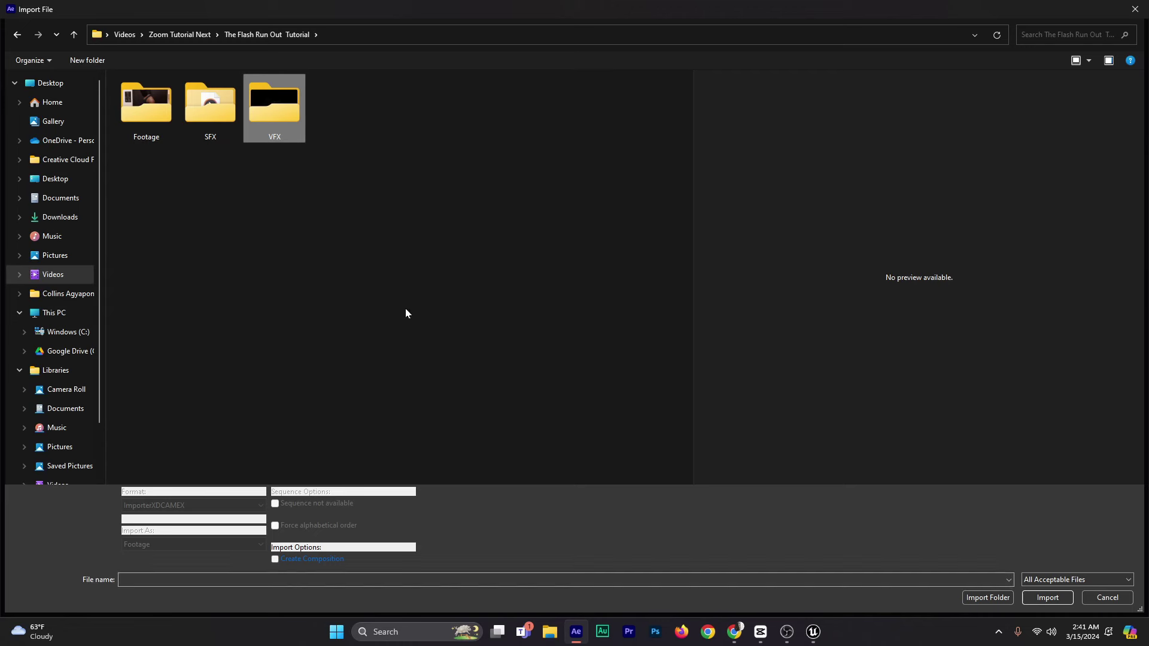
pyautogui.doubleClick(277, 121)
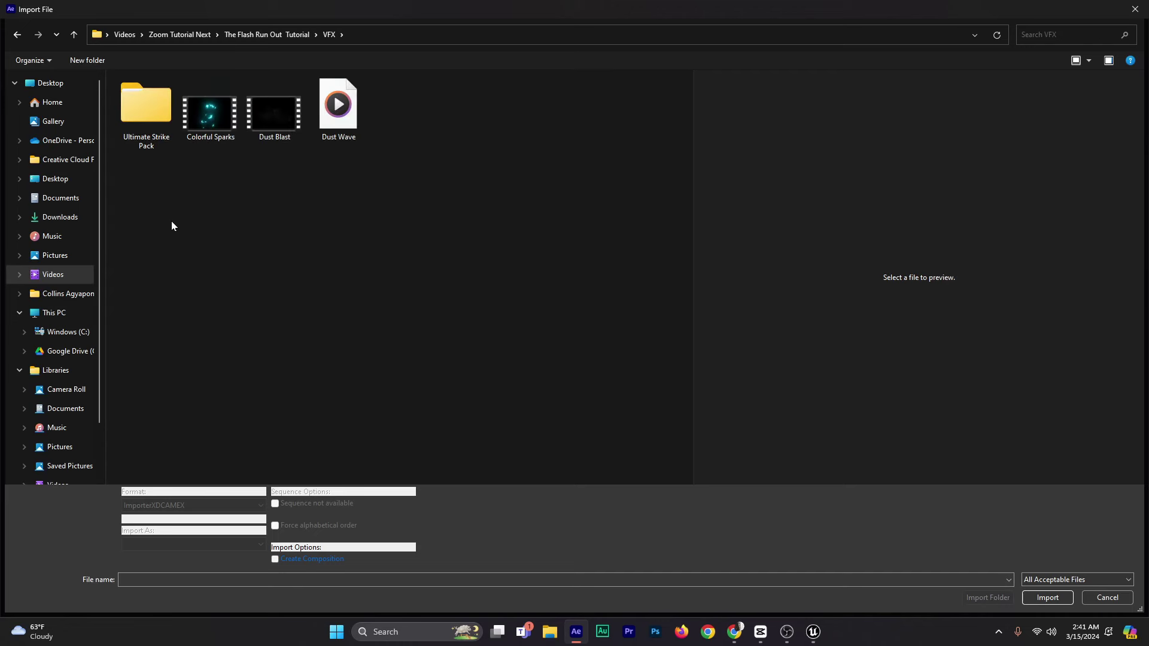
pyautogui.moveTo(200, 246); pyautogui.dragTo(426, 93)
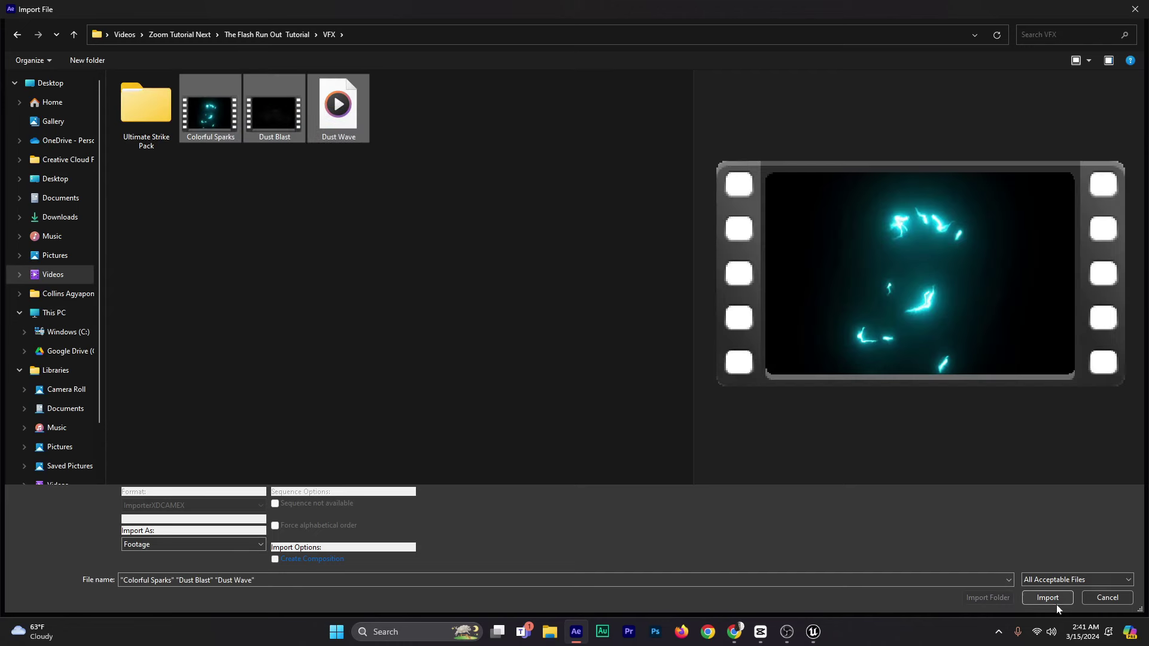
pyautogui.click(1048, 597)
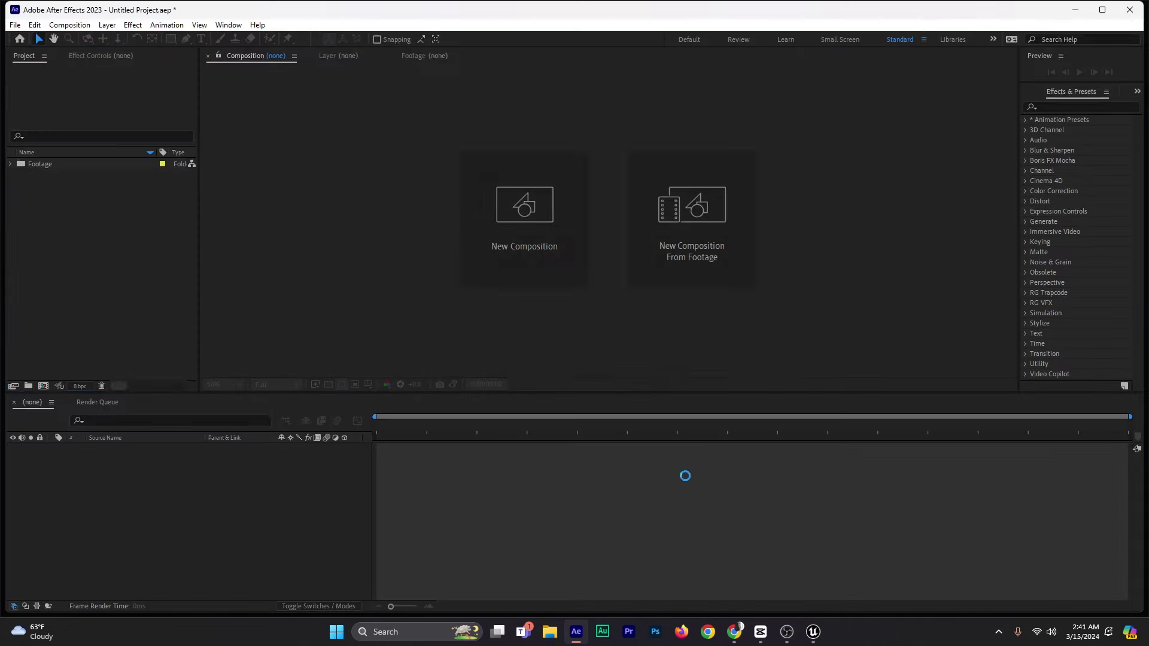
pyautogui.click(28, 386)
pyautogui.write('VFX')
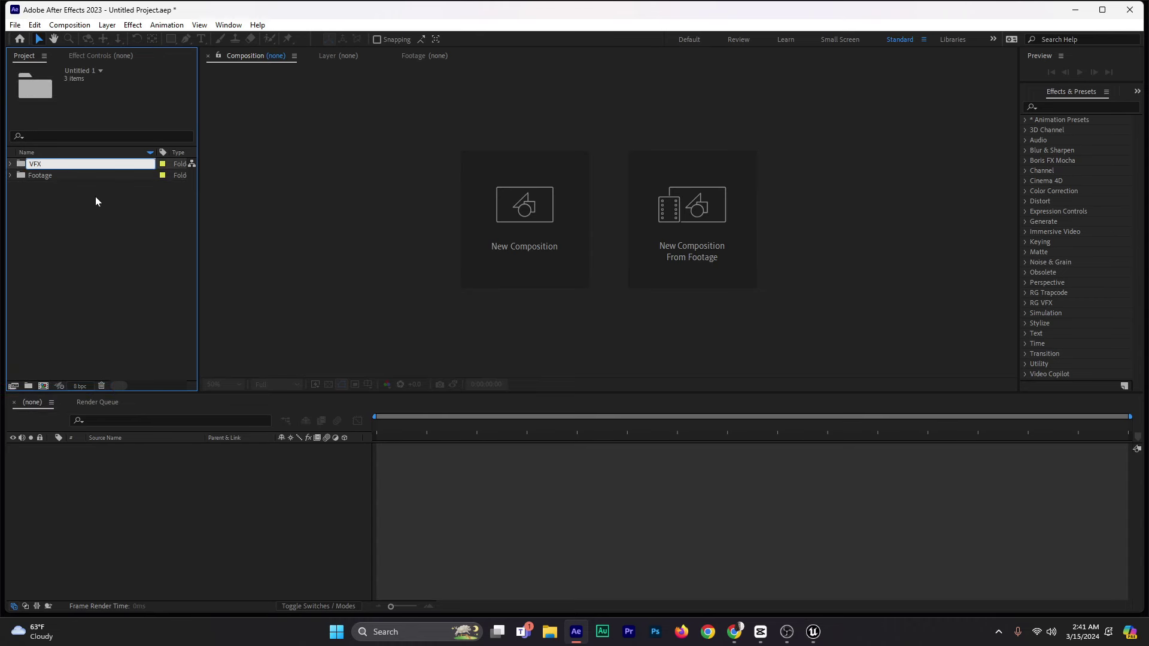
pyautogui.press('Return')
# Step: Import the whole SFX folder into the project and expand the Footage folder
pyautogui.hotkey('ctrl', 'i')
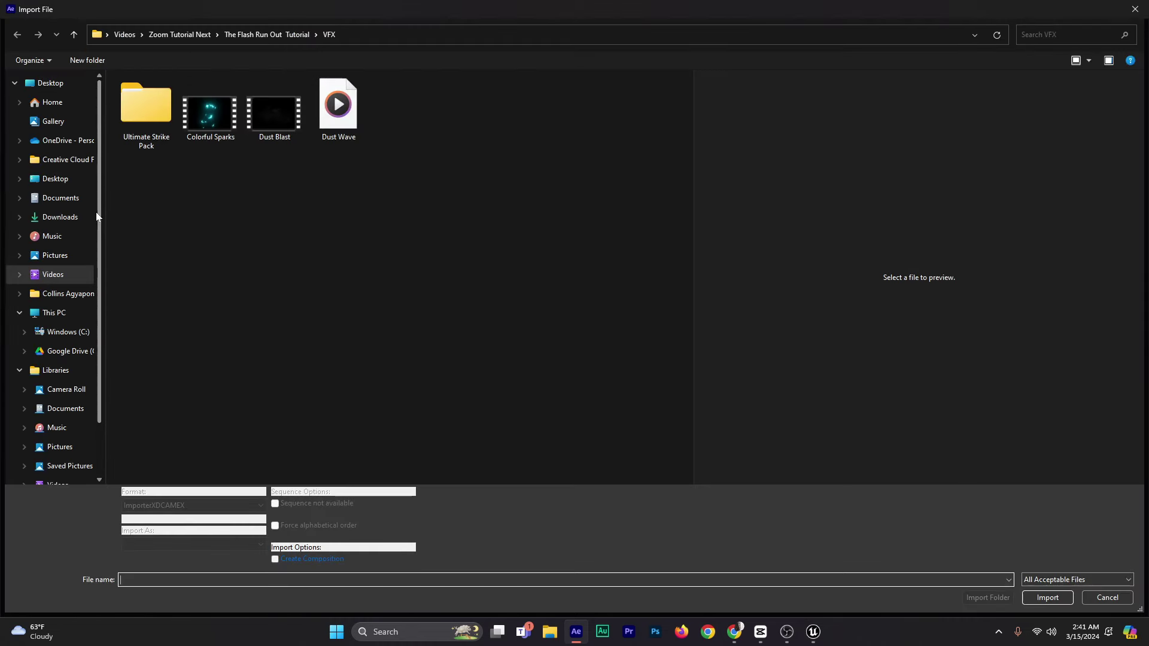
pyautogui.click(273, 34)
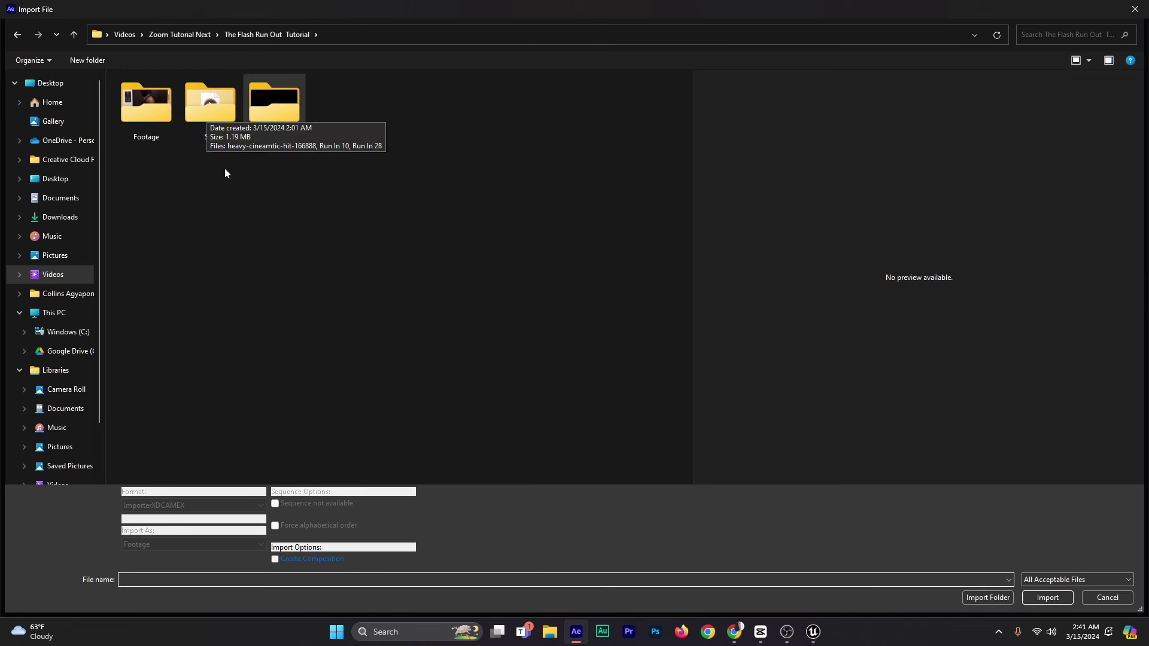
pyautogui.click(214, 122)
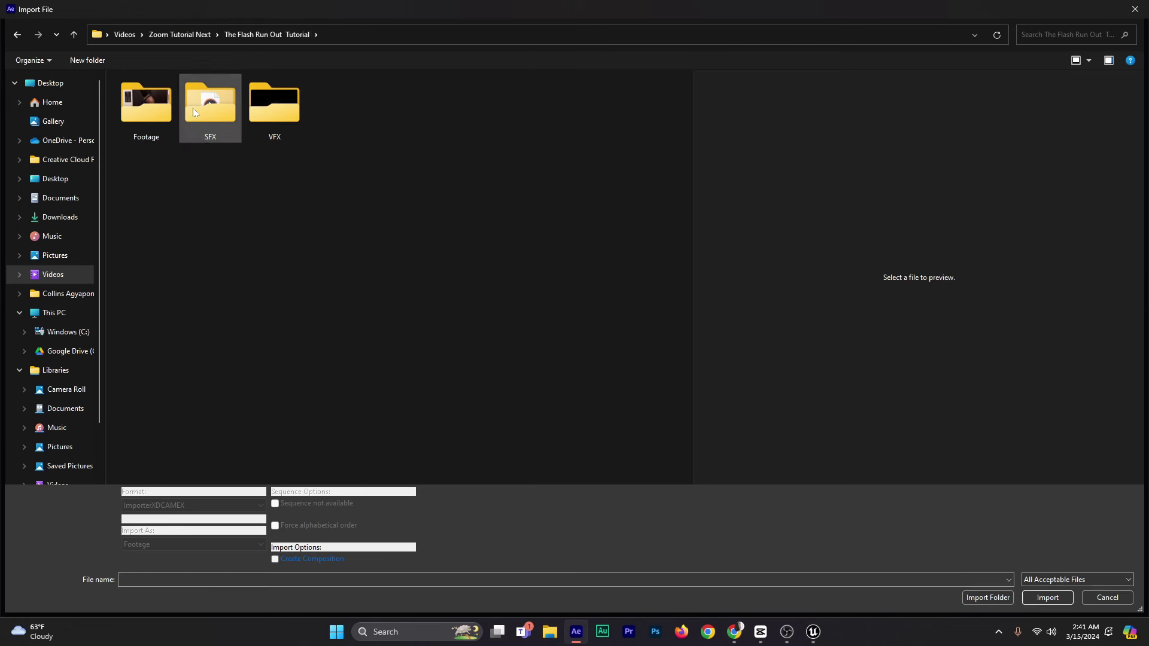
pyautogui.click(986, 597)
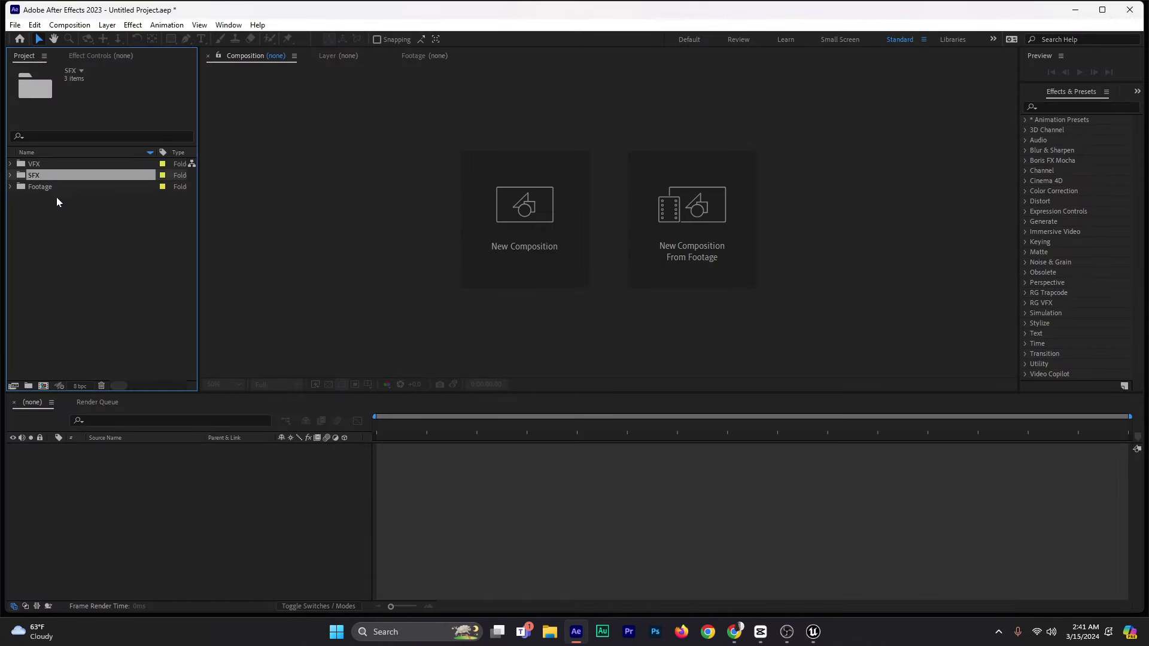
pyautogui.click(80, 240)
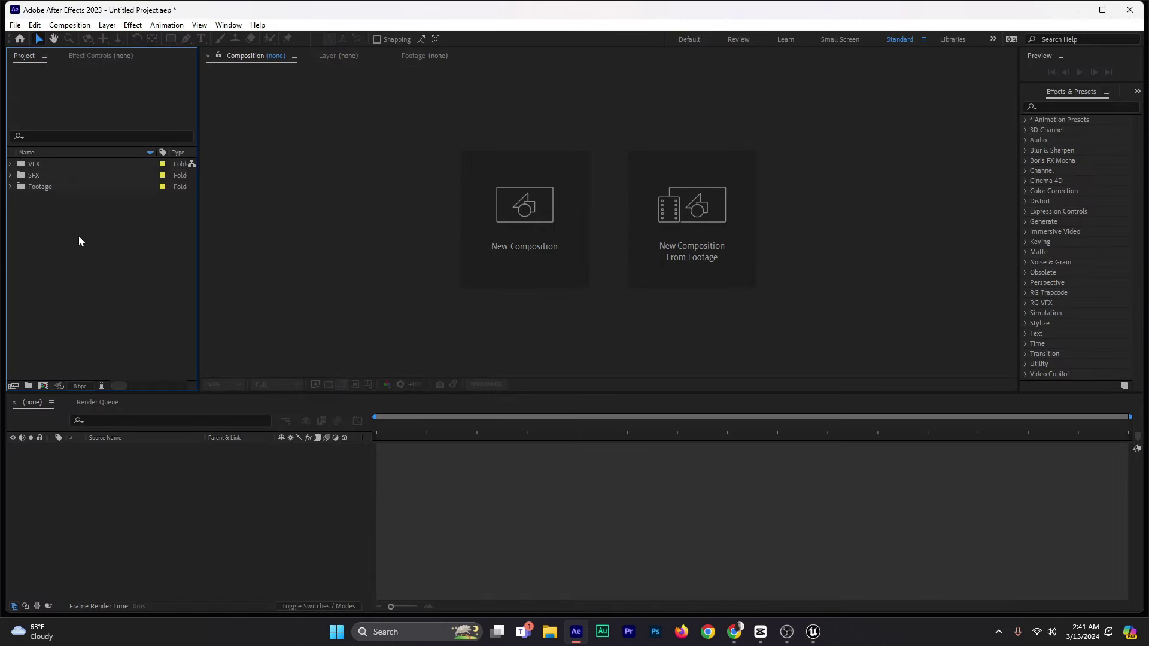
pyautogui.click(10, 188)
# Step: Create a 1080x1920, 30 fps Footage 1 comp from Footage 1.mp4 and enlarge the viewer
pyautogui.click(65, 200)
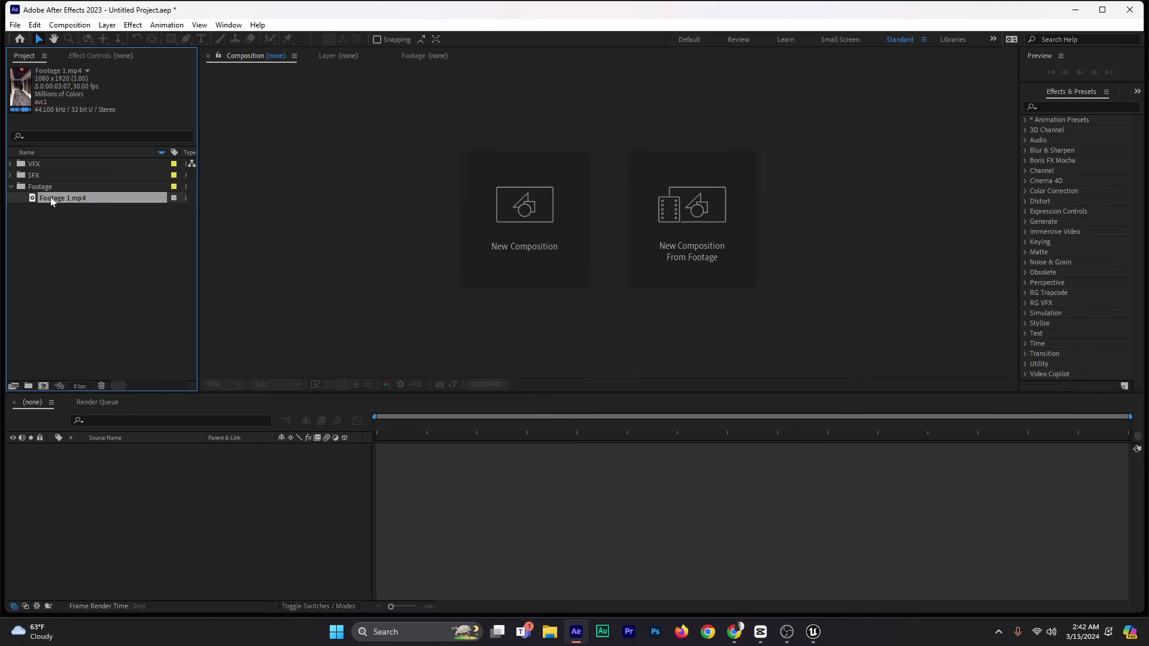
pyautogui.moveTo(51, 201); pyautogui.dragTo(76, 480)
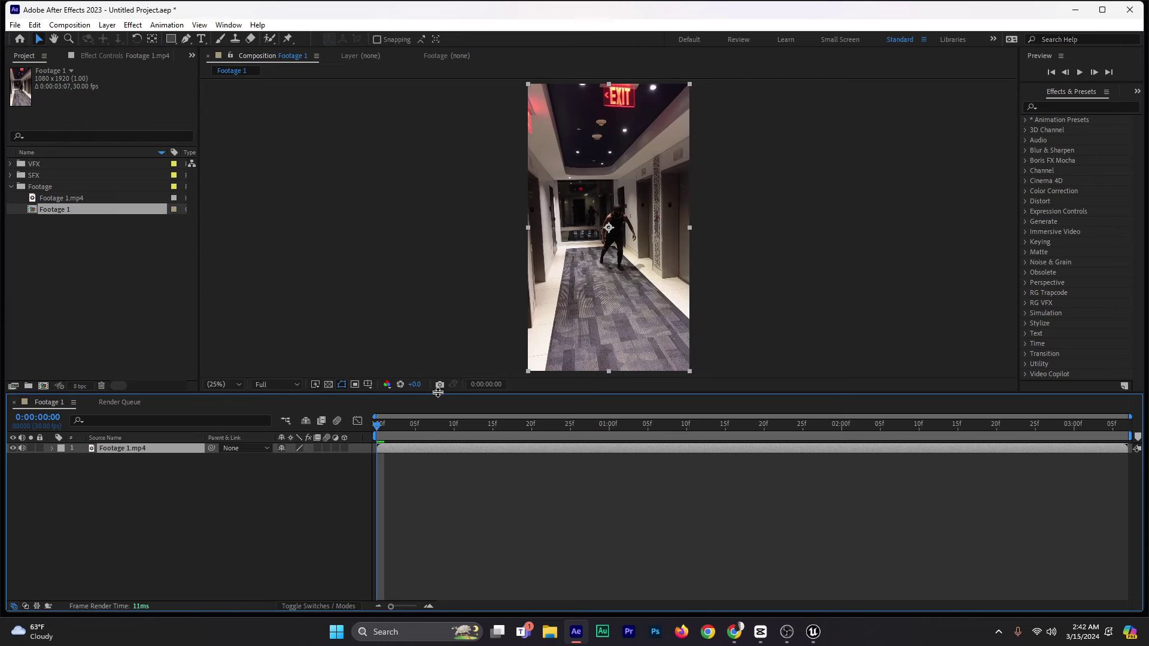
pyautogui.moveTo(442, 393); pyautogui.dragTo(442, 446)
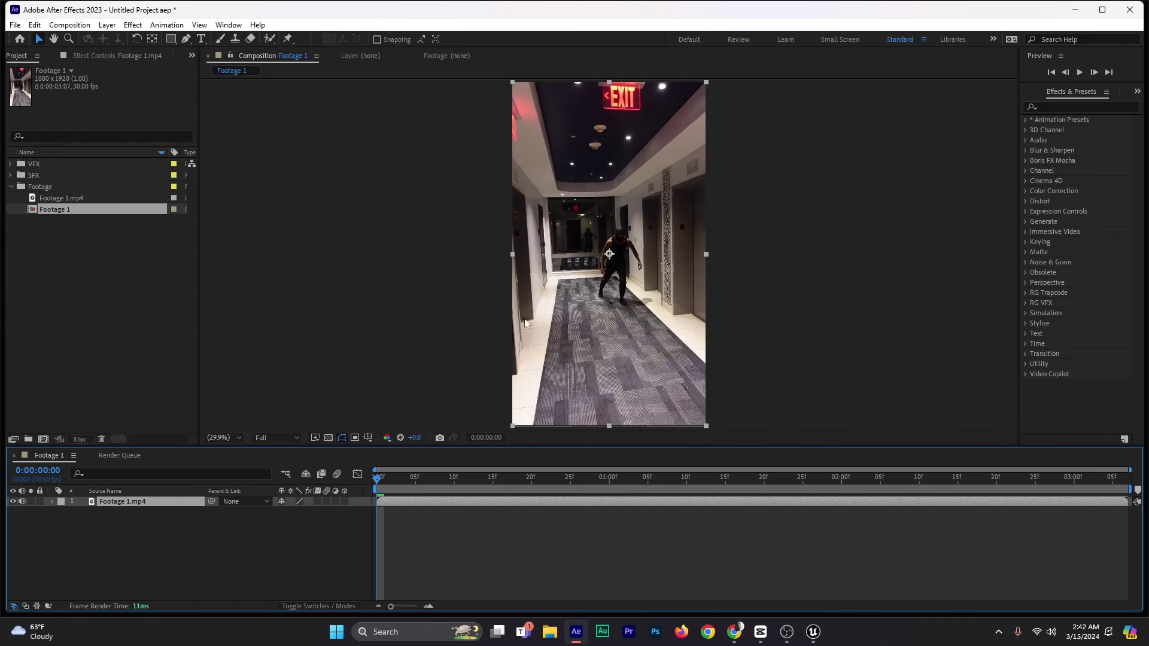
pyautogui.click(59, 87)
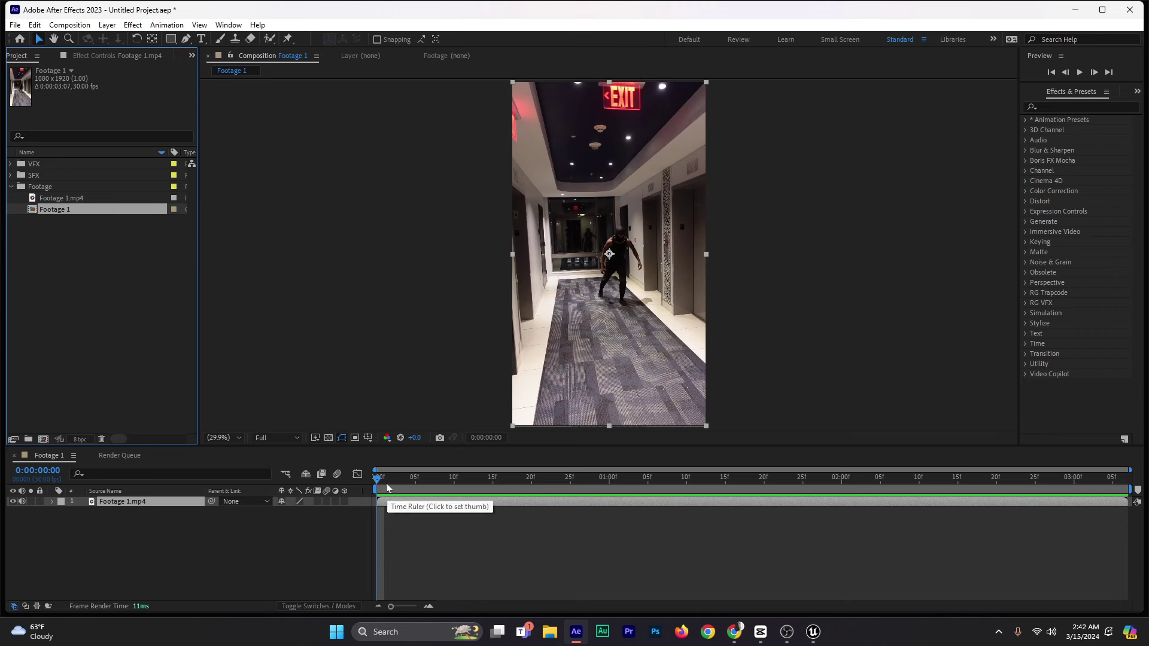
# Step: Split the footage layer at 01:05 and set the viewer magnification to fit up to 100%
pyautogui.moveTo(379, 488); pyautogui.dragTo(651, 501)
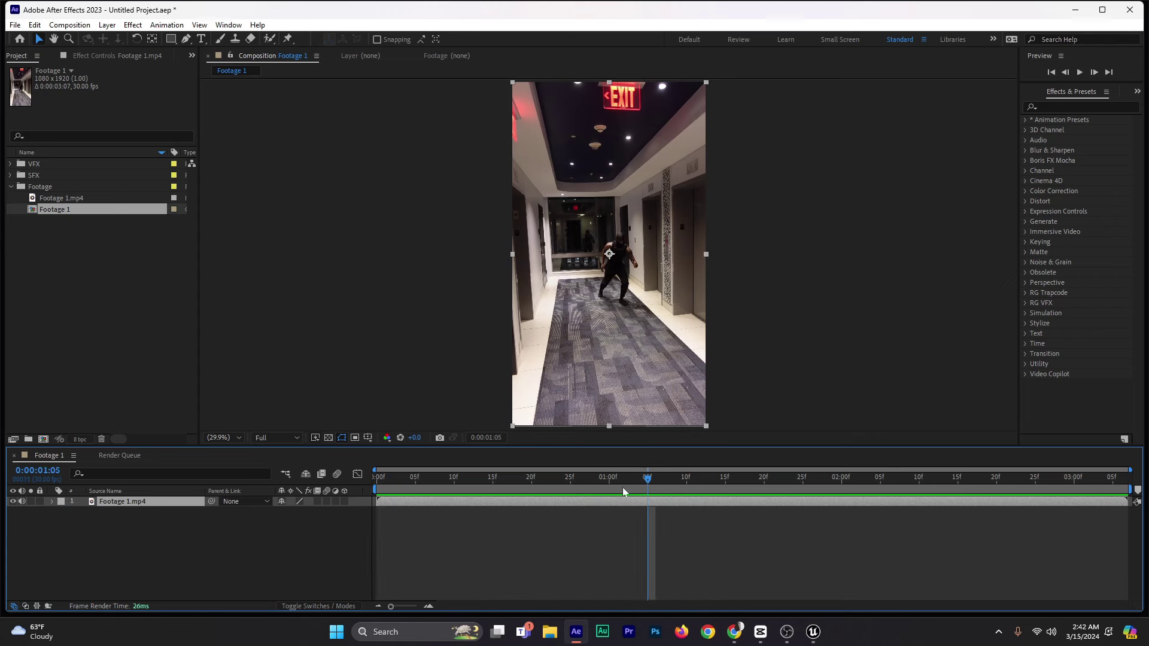
pyautogui.hotkey('ctrl', 'shift', 'd')
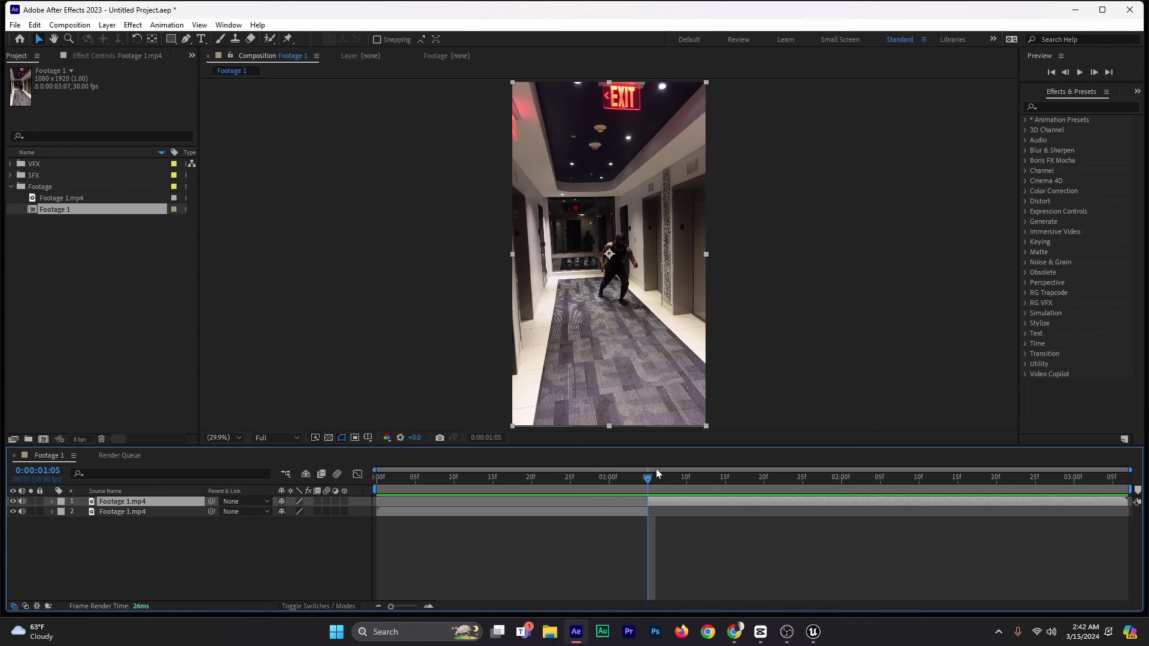
pyautogui.moveTo(649, 484); pyautogui.dragTo(1067, 535)
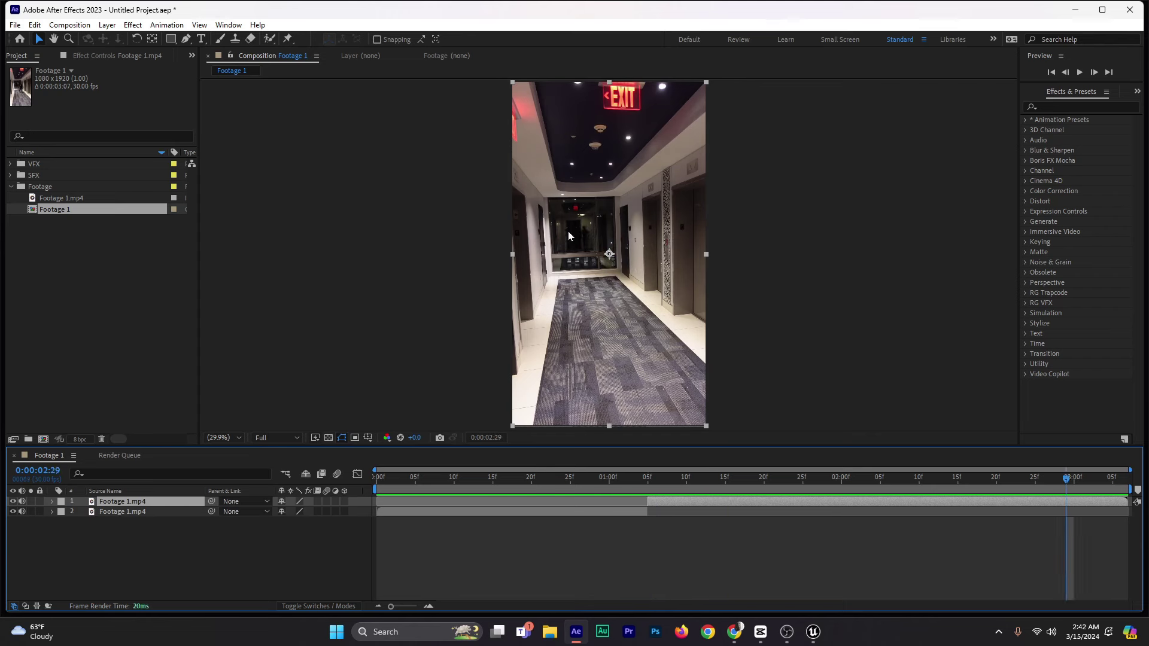
pyautogui.press('/')
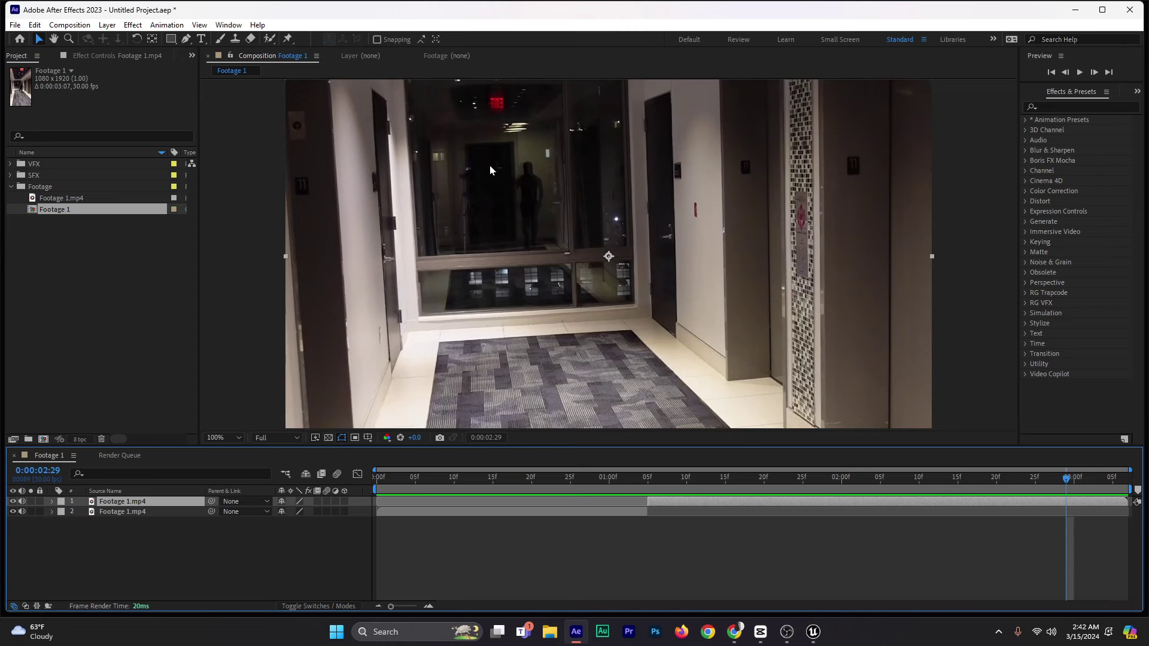
pyautogui.press(',')
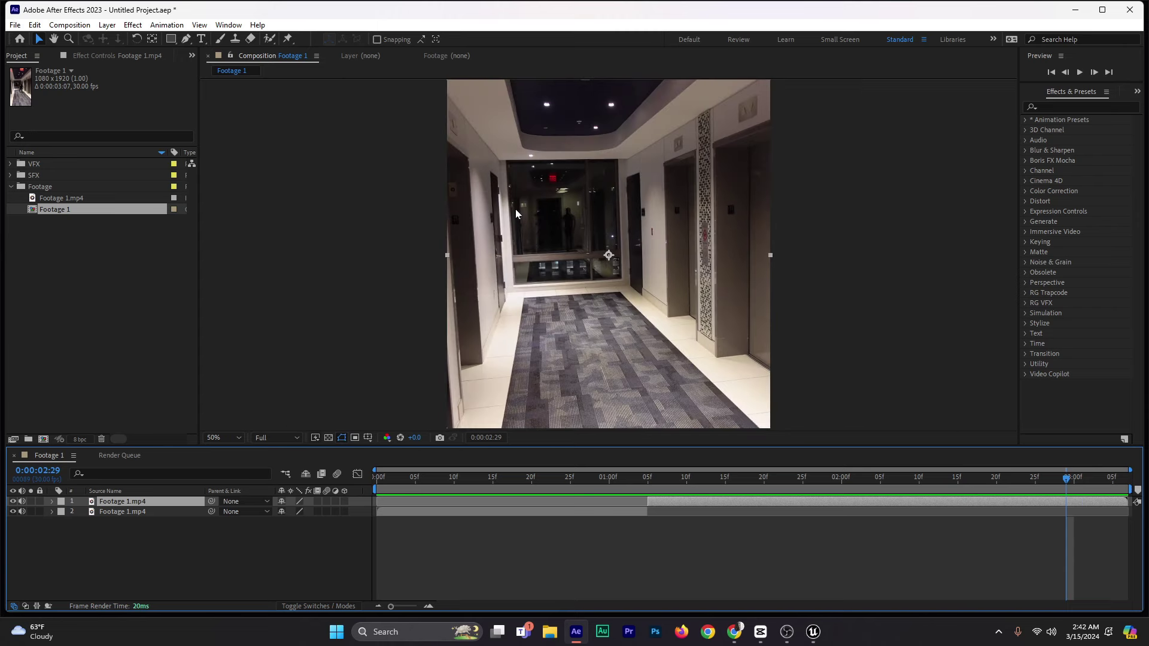
pyautogui.press(',')
pyautogui.click(226, 438)
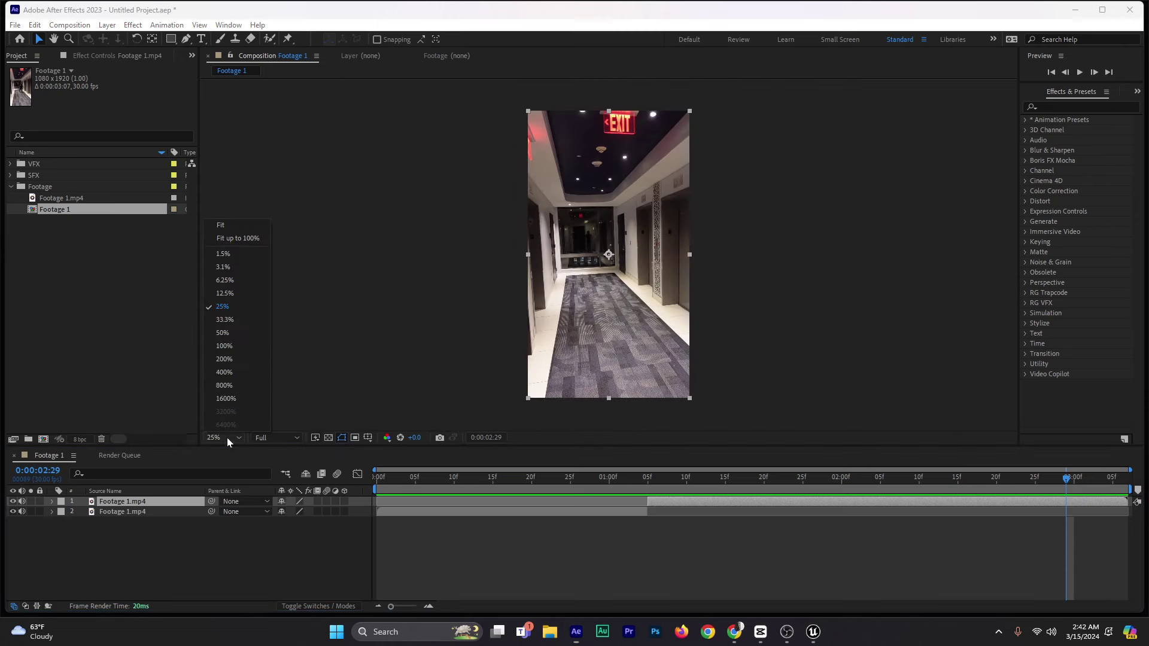
pyautogui.click(246, 239)
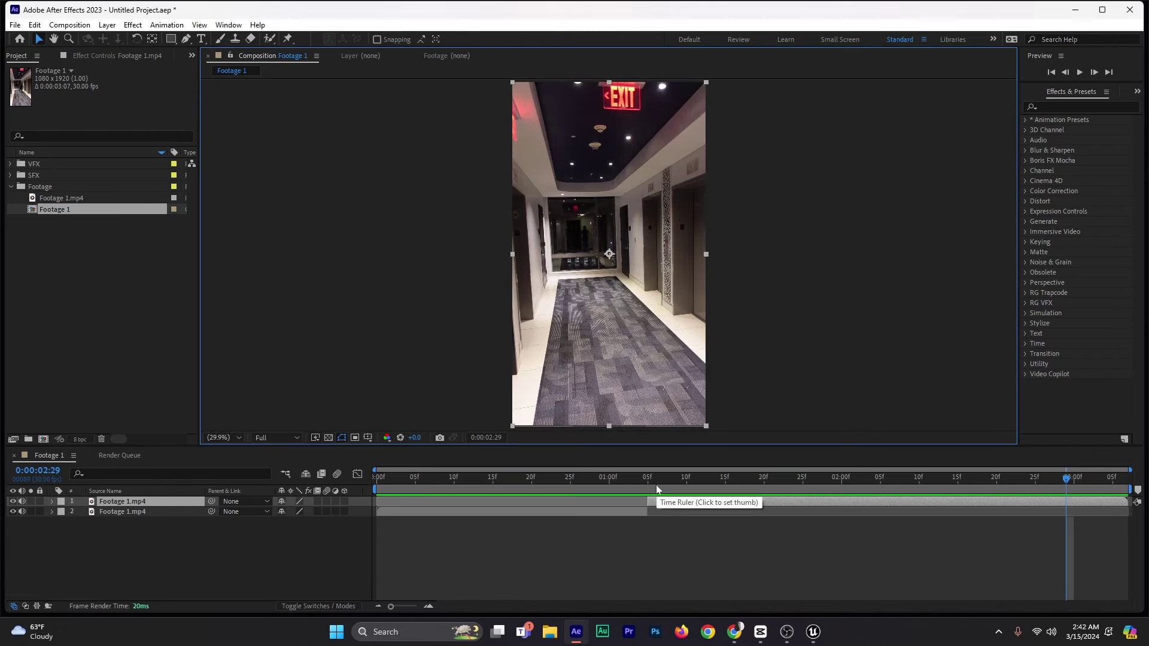
# Step: Split the footage again at 0:00:02:18 and select the middle piece
pyautogui.moveTo(656, 483); pyautogui.dragTo(986, 515)
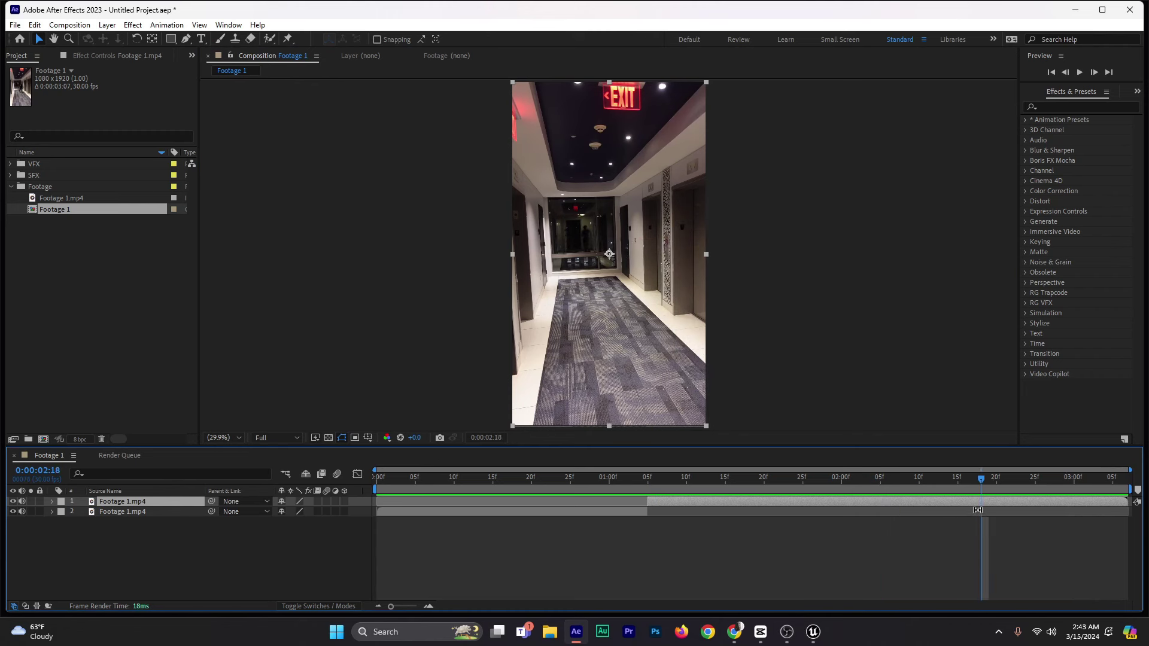
pyautogui.hotkey('ctrl', 'shift', 'd')
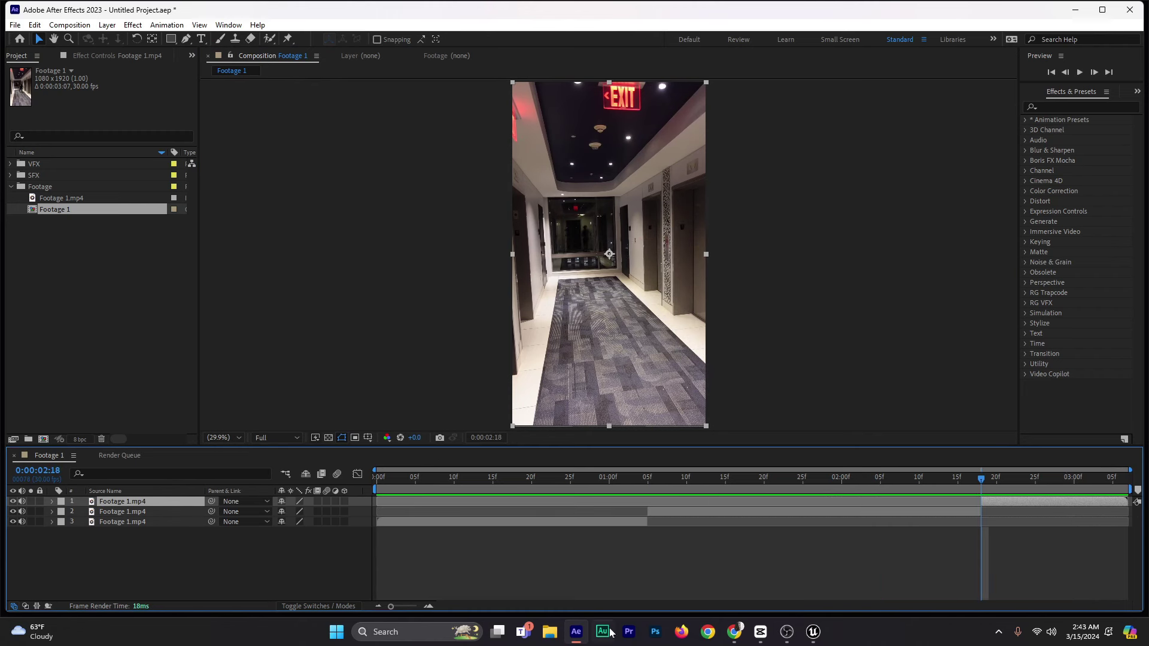
pyautogui.click(671, 479)
pyautogui.click(673, 512)
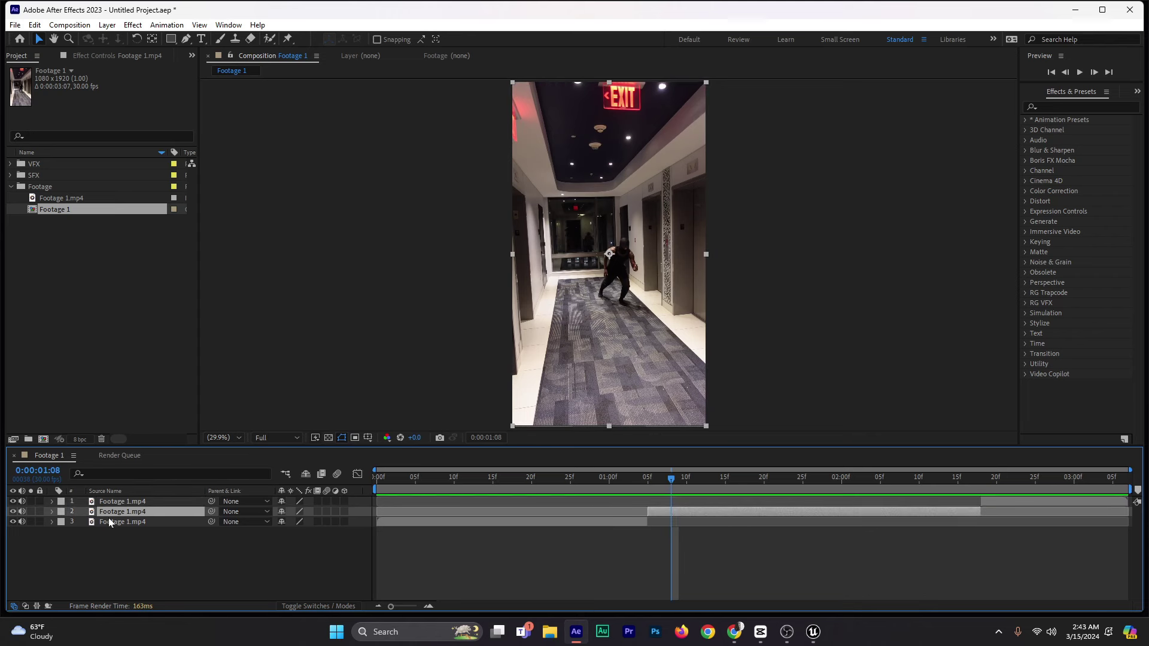
# Step: Rename the middle layer Speed Up and give it a red label
pyautogui.rightClick(133, 515)
pyautogui.click(158, 476)
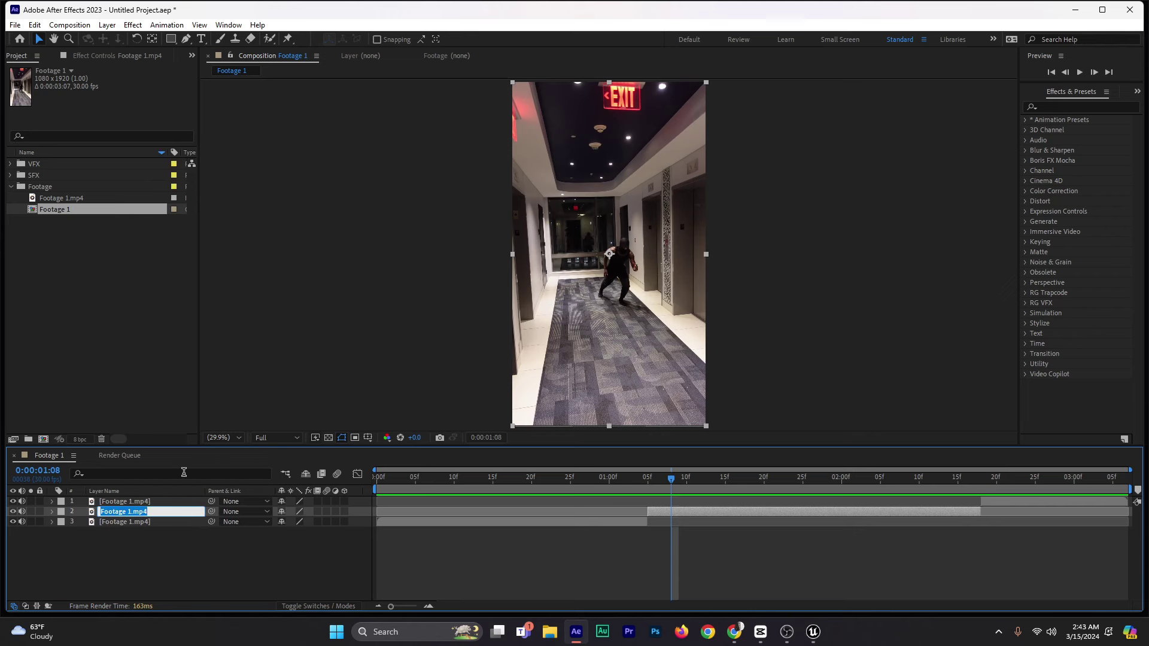
pyautogui.write('Speed Up')
pyautogui.click(60, 512)
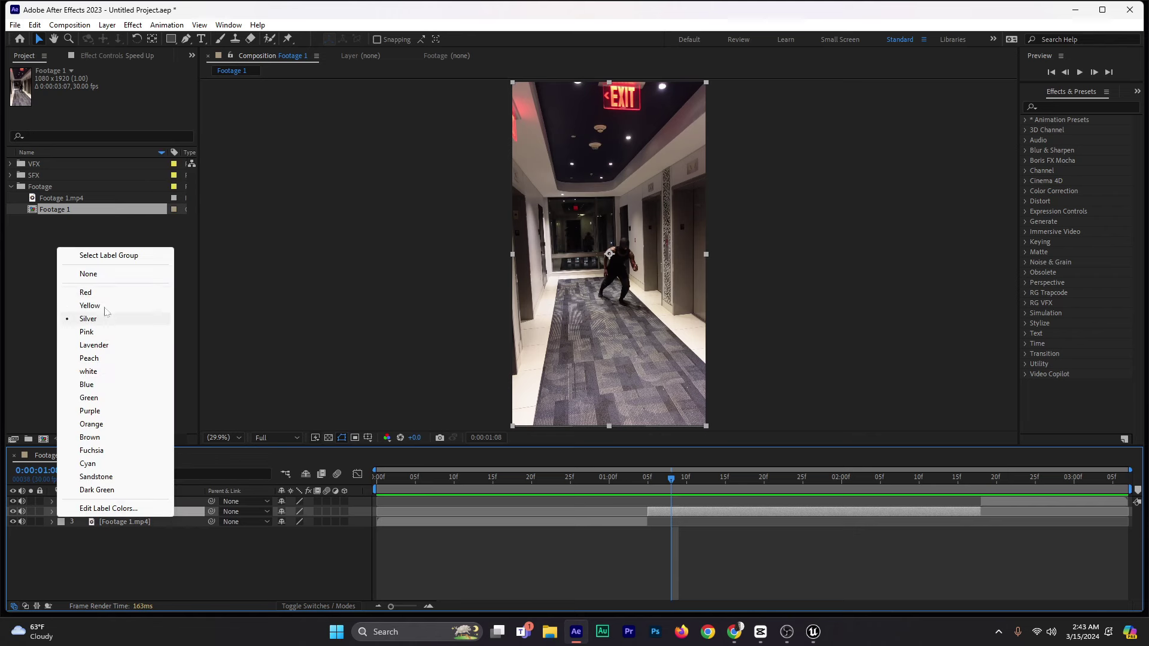
pyautogui.click(78, 292)
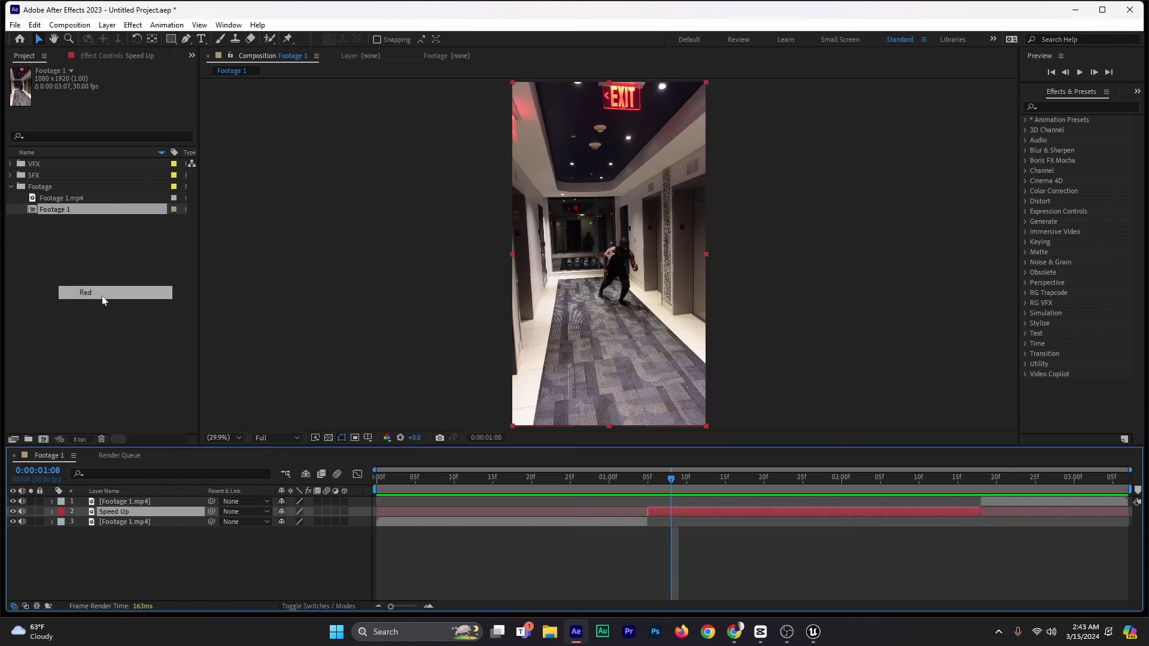
# Step: Time-stretch the Speed Up layer with a stretch factor of 10, shrinking it to 5 frames
pyautogui.rightClick(714, 516)
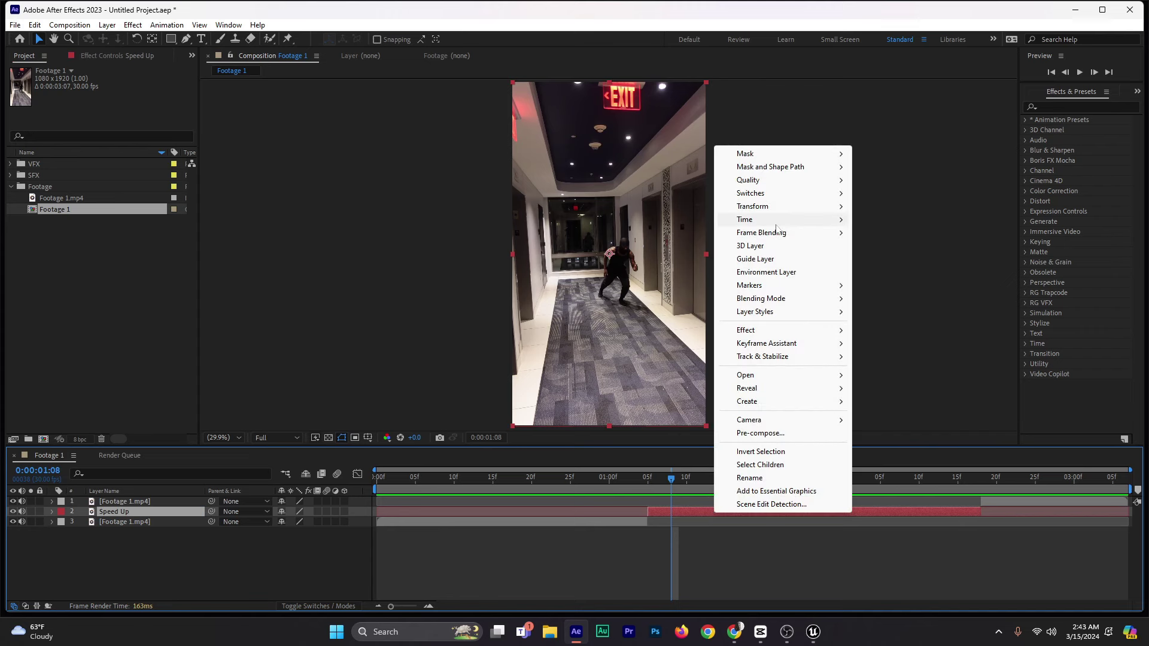
pyautogui.moveTo(802, 219)
pyautogui.click(915, 246)
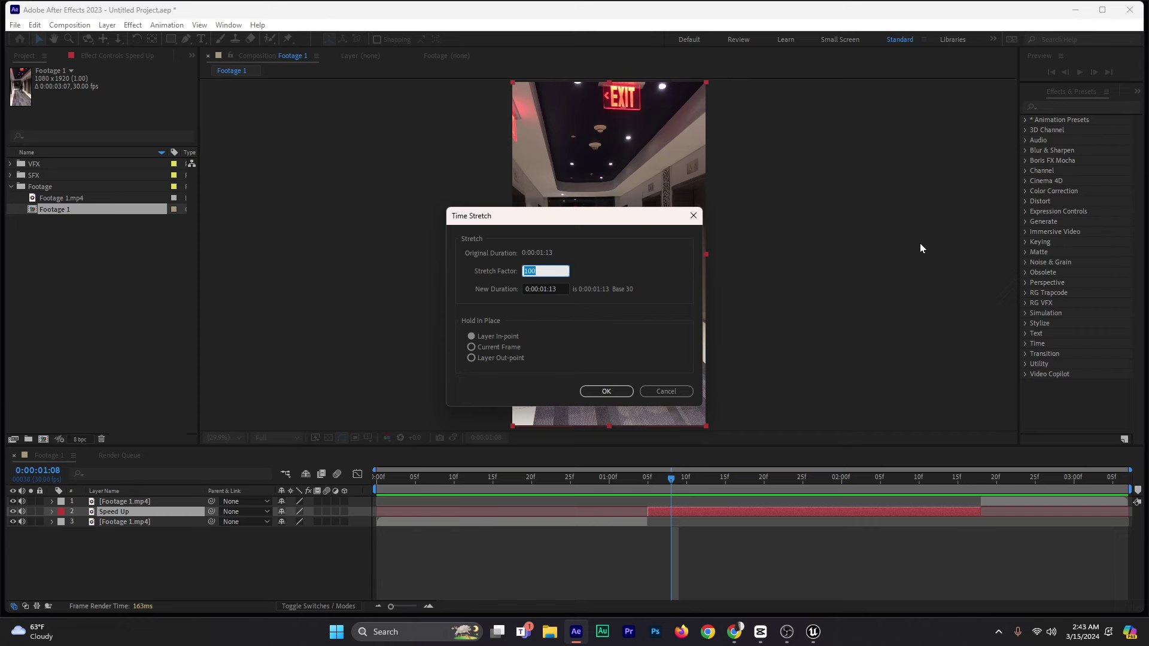
pyautogui.write('1')
pyautogui.click(604, 390)
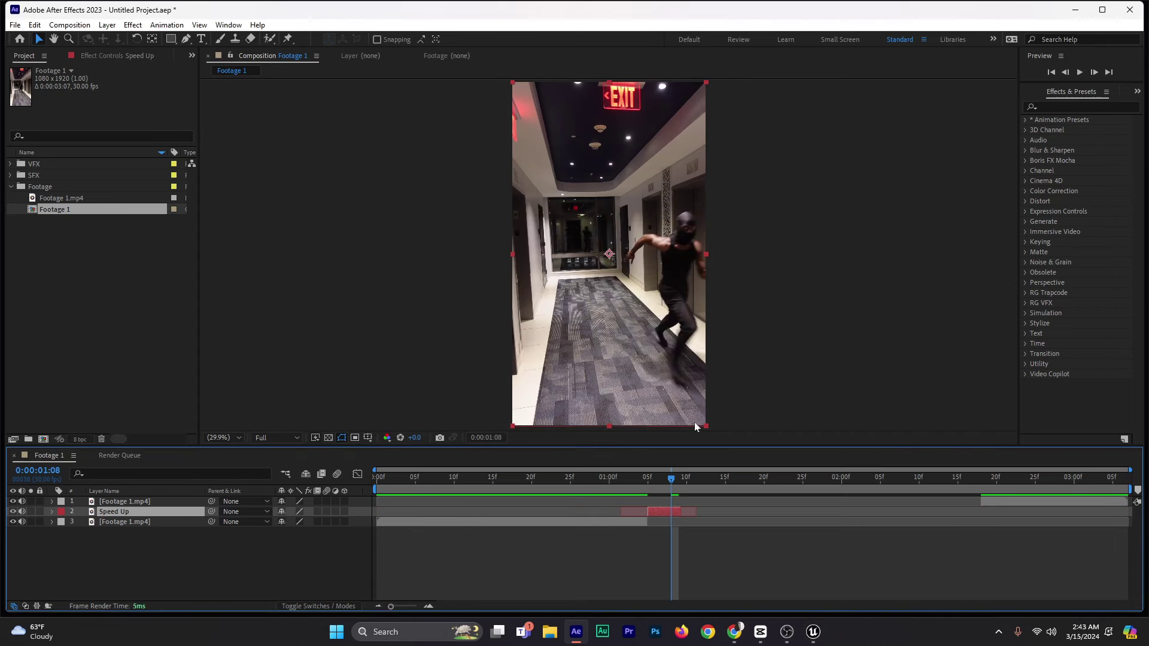
pyautogui.click(993, 500)
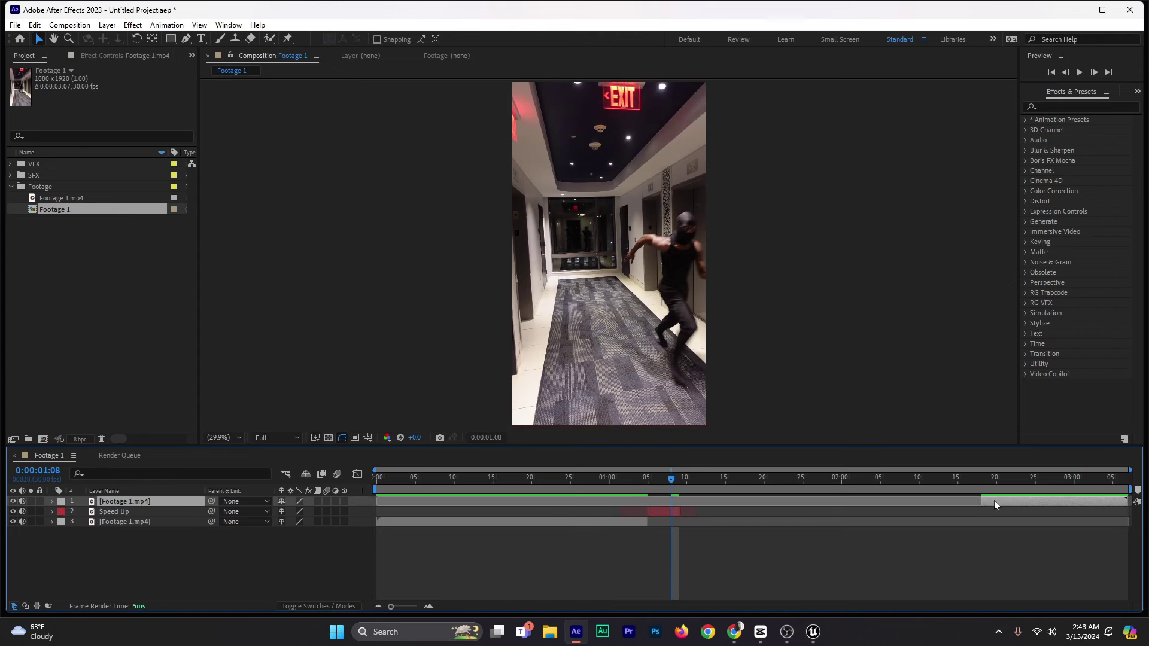
# Step: Move the top clip right after Speed Up, freeze it at 0:00:01:10, and extend it to the comp end
pyautogui.moveTo(993, 500); pyautogui.dragTo(692, 523)
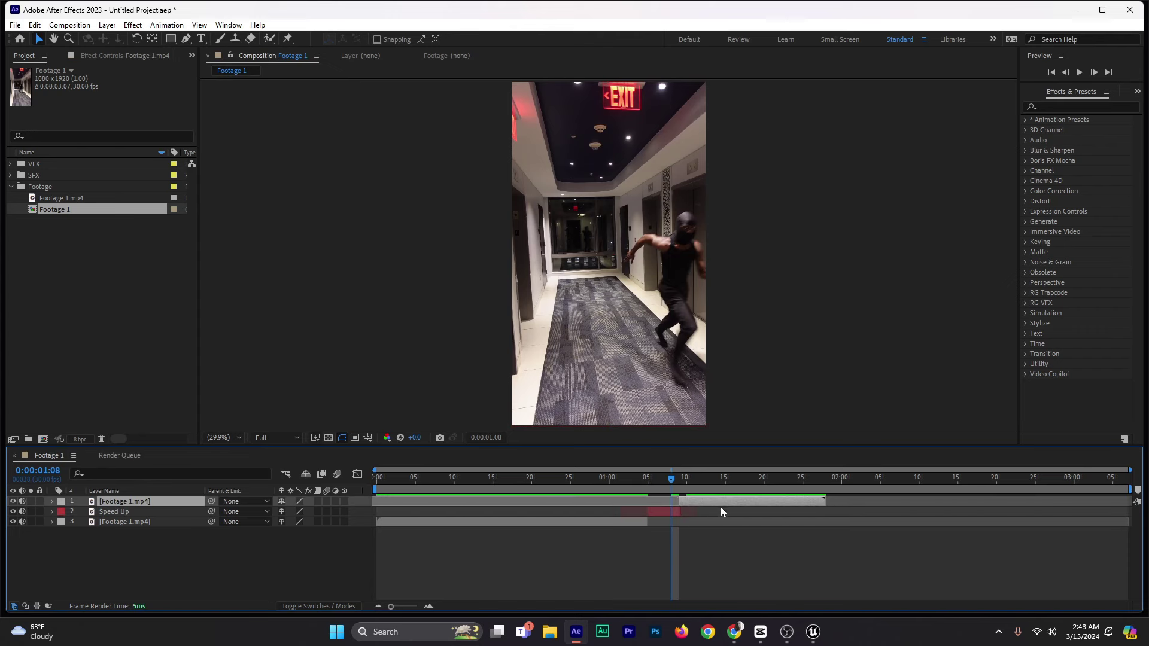
pyautogui.moveTo(717, 501); pyautogui.dragTo(705, 505)
pyautogui.press('pagedown')
pyautogui.press('pagedown')
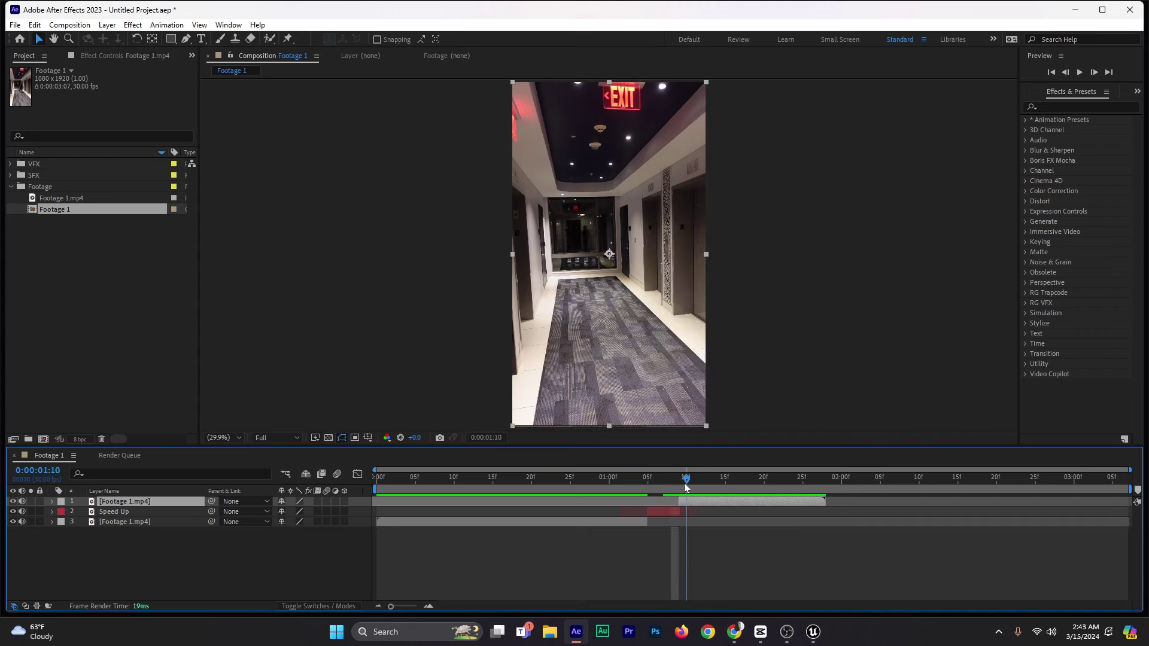
pyautogui.rightClick(690, 505)
pyautogui.moveTo(751, 208)
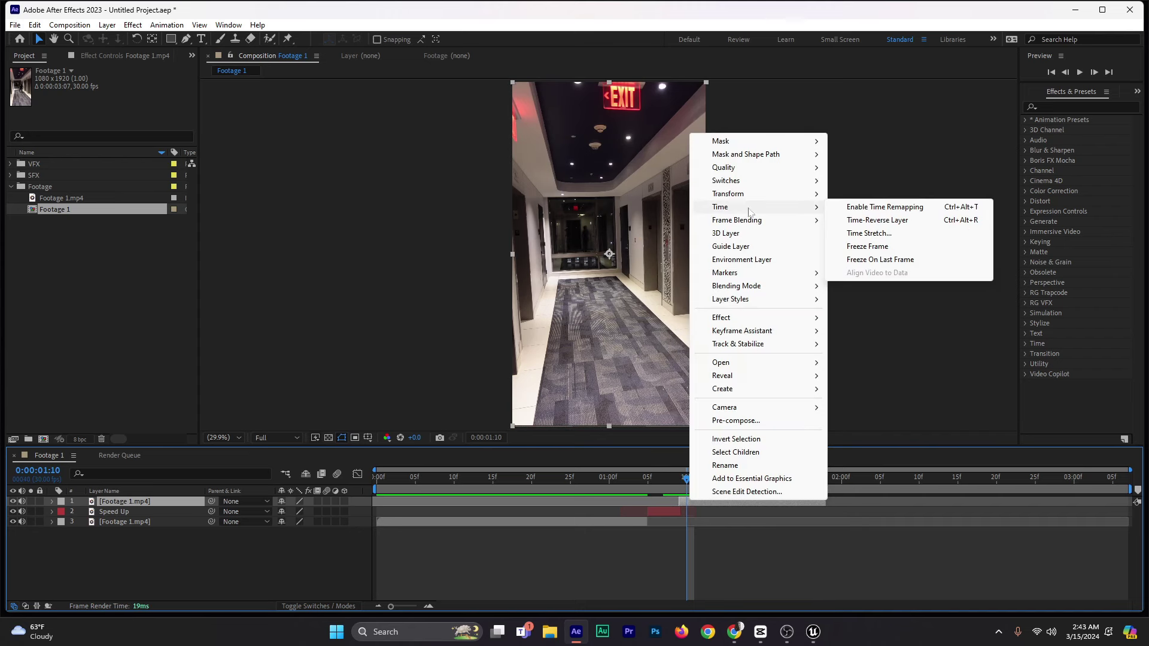
pyautogui.click(862, 253)
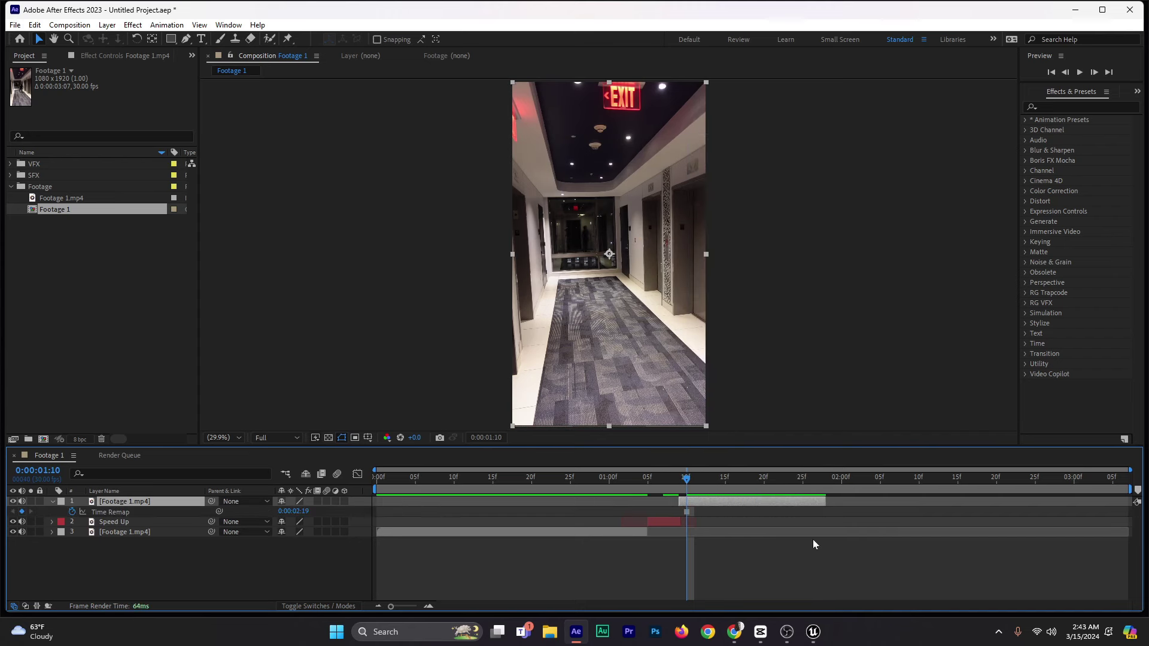
pyautogui.moveTo(843, 502); pyautogui.dragTo(1130, 503)
# Step: Rename the top layer BG with a brown label, hide its Time Remap property, and save
pyautogui.rightClick(135, 500)
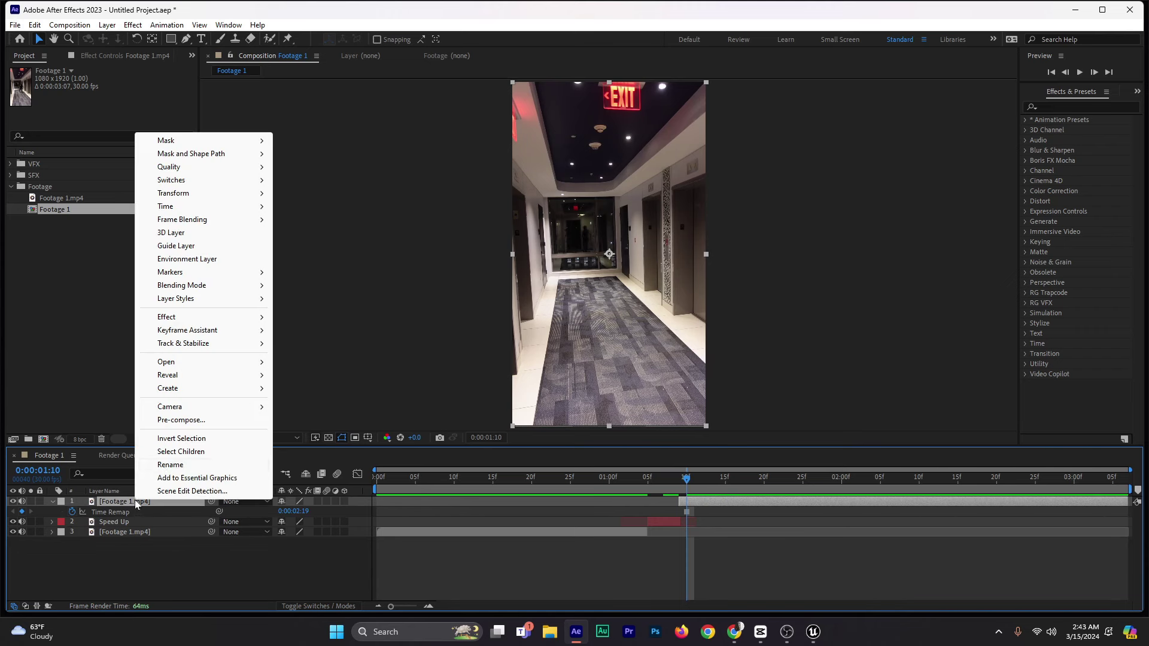
pyautogui.click(164, 468)
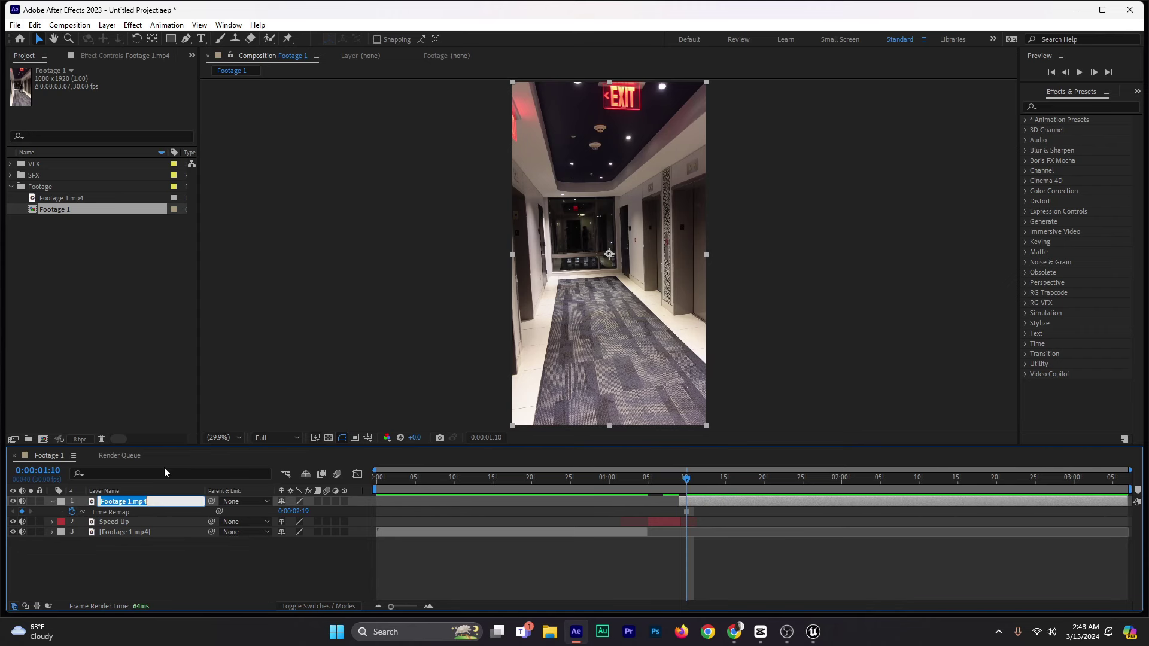
pyautogui.write('BG')
pyautogui.click(62, 505)
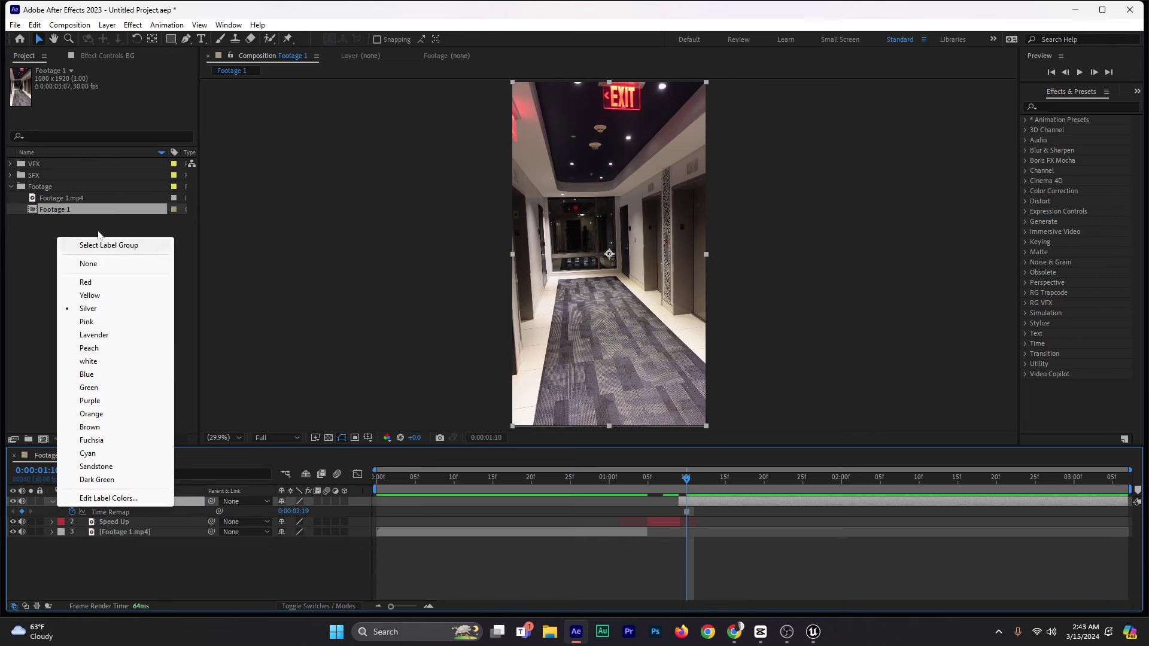
pyautogui.click(93, 427)
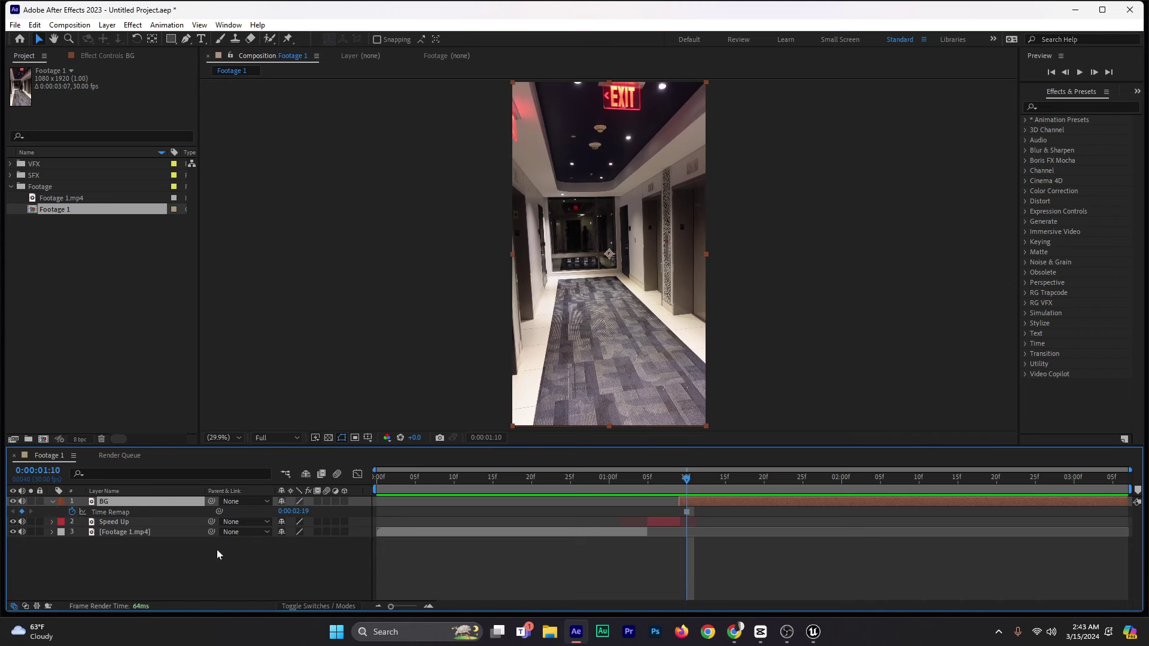
pyautogui.click(138, 538)
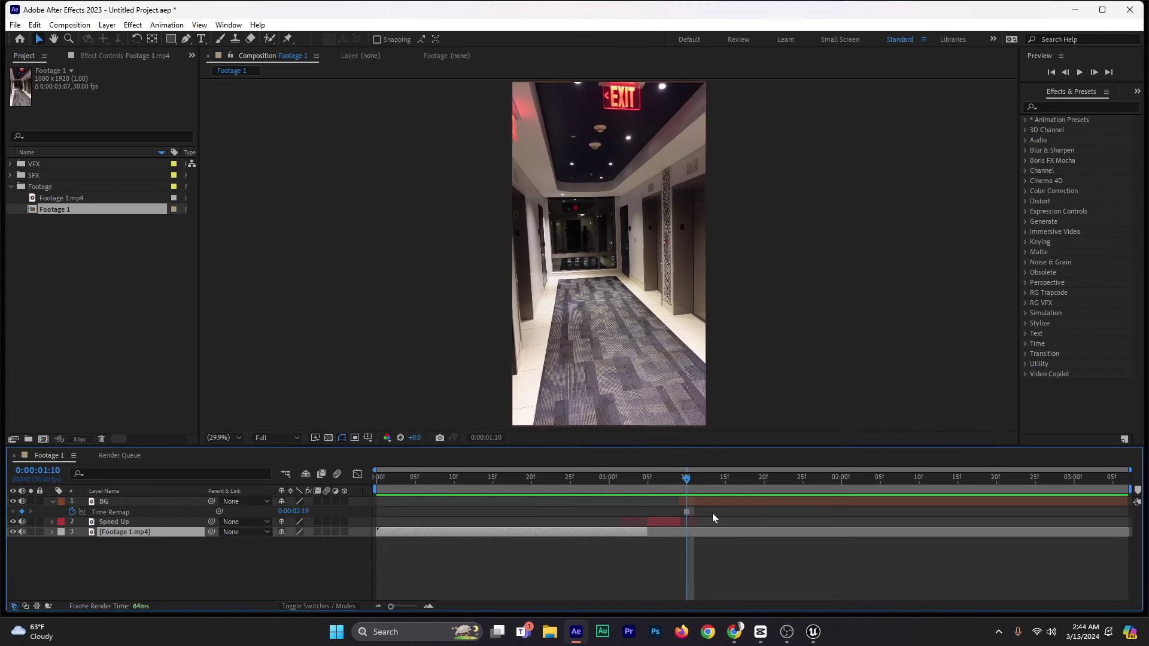
pyautogui.click(52, 503)
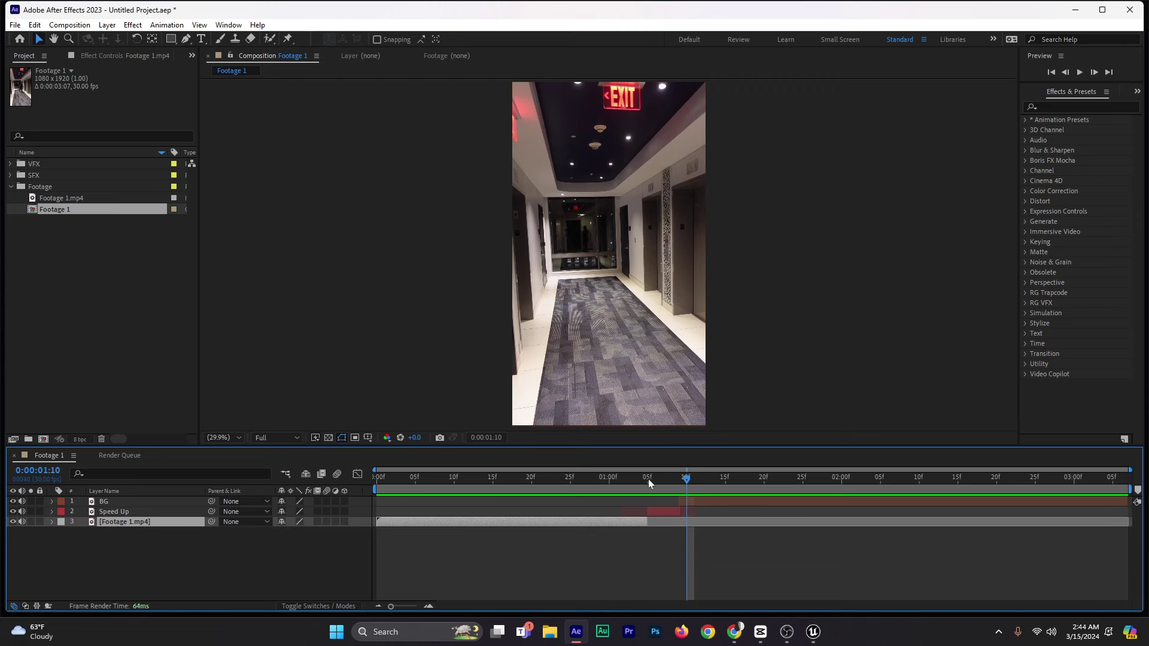
pyautogui.hotkey('ctrl', 's')
pyautogui.press('BackSpace')
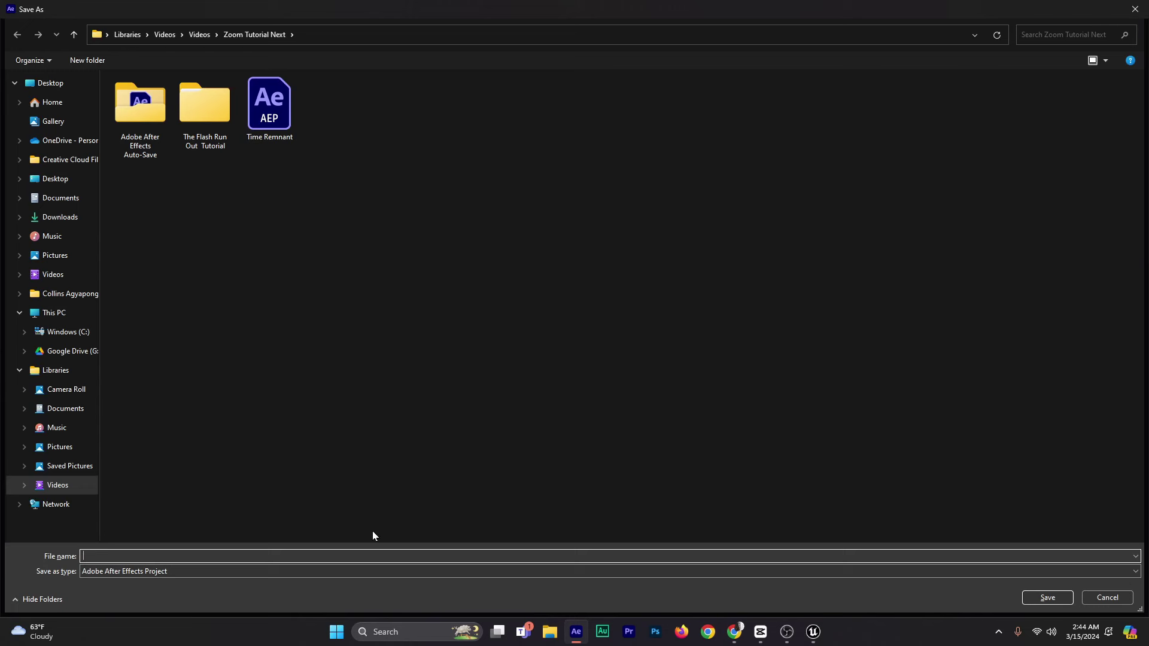
pyautogui.write('The ')
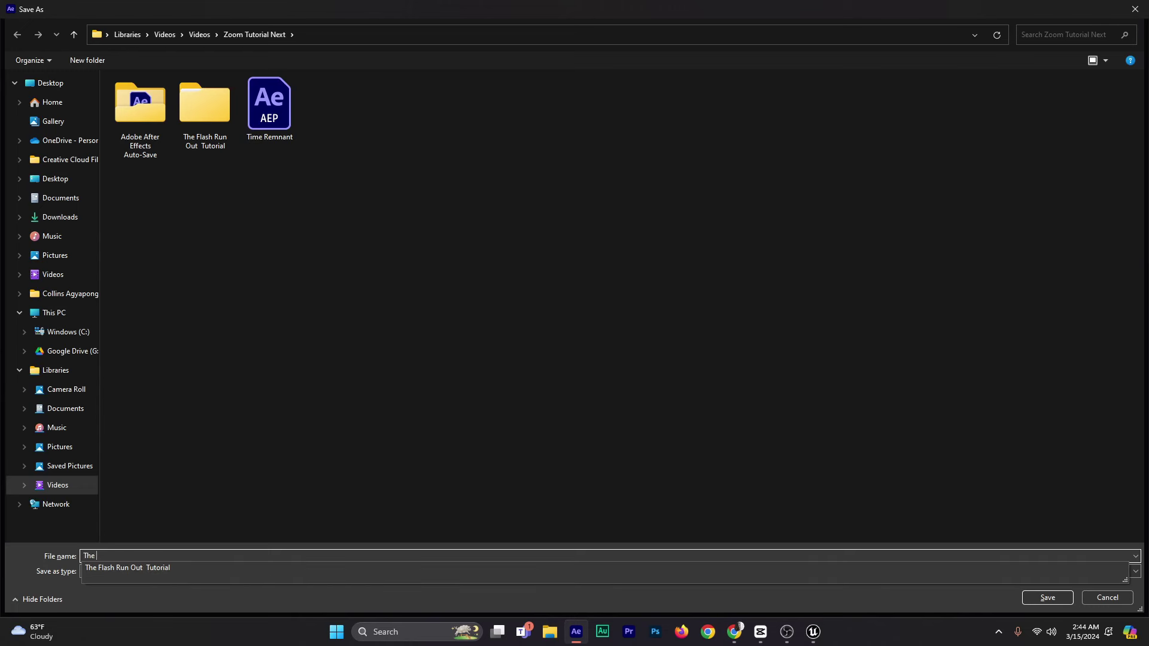
pyautogui.write('Flash Running')
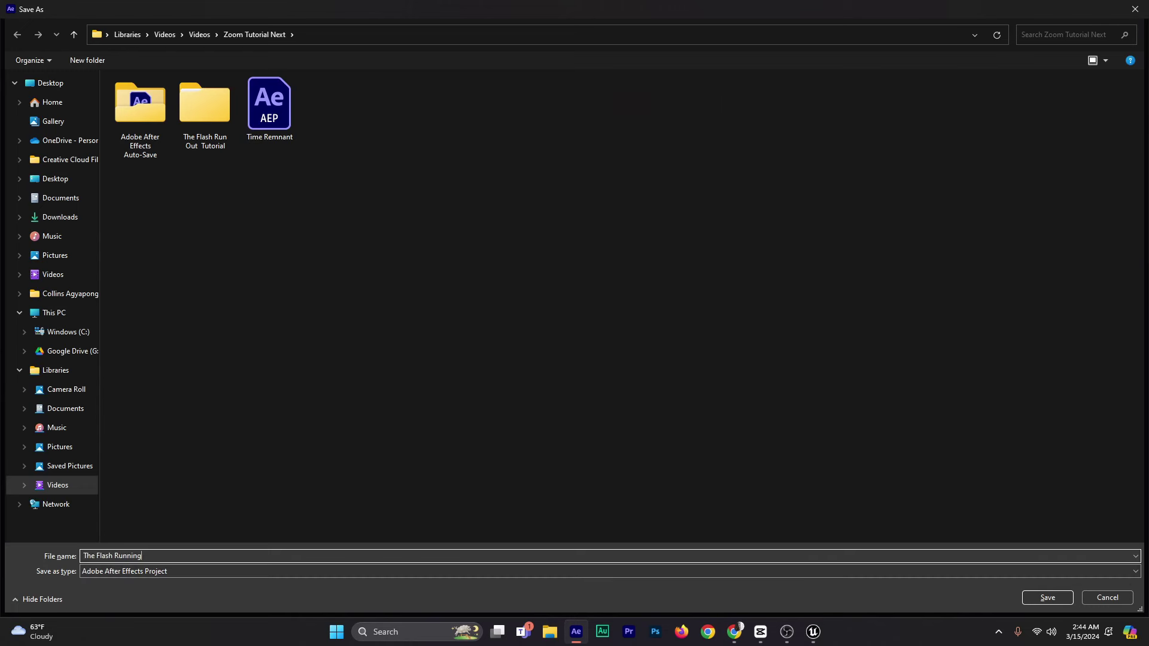
pyautogui.press('Return')
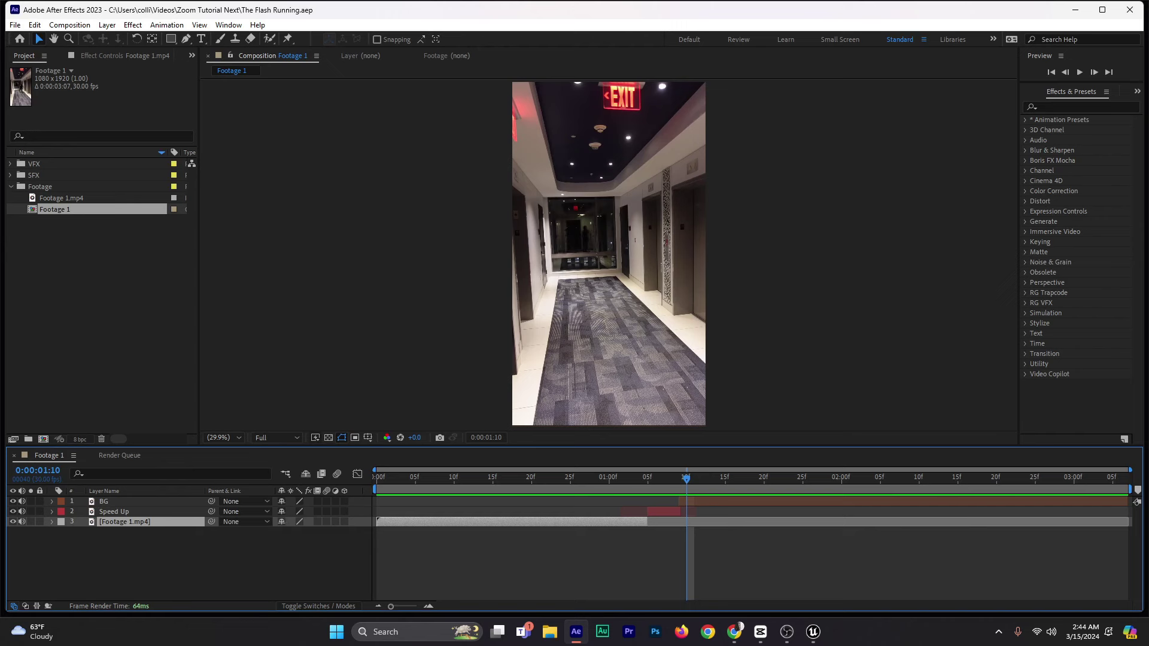
pyautogui.moveTo(651, 482); pyautogui.dragTo(609, 486)
pyautogui.press('space')
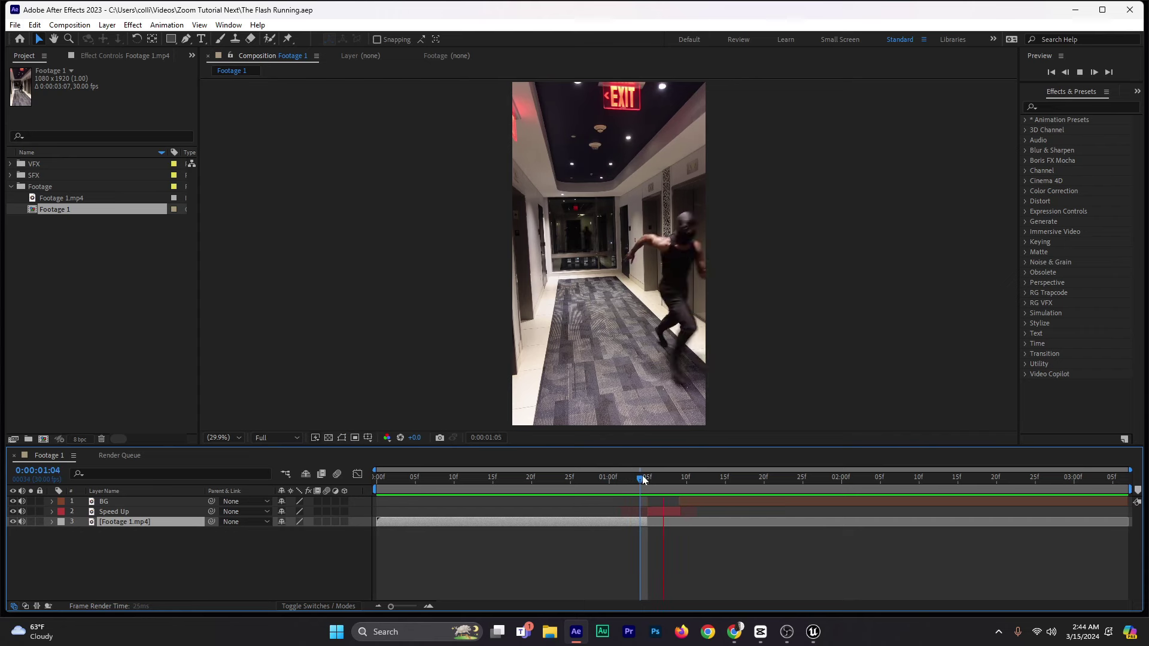
pyautogui.click(647, 478)
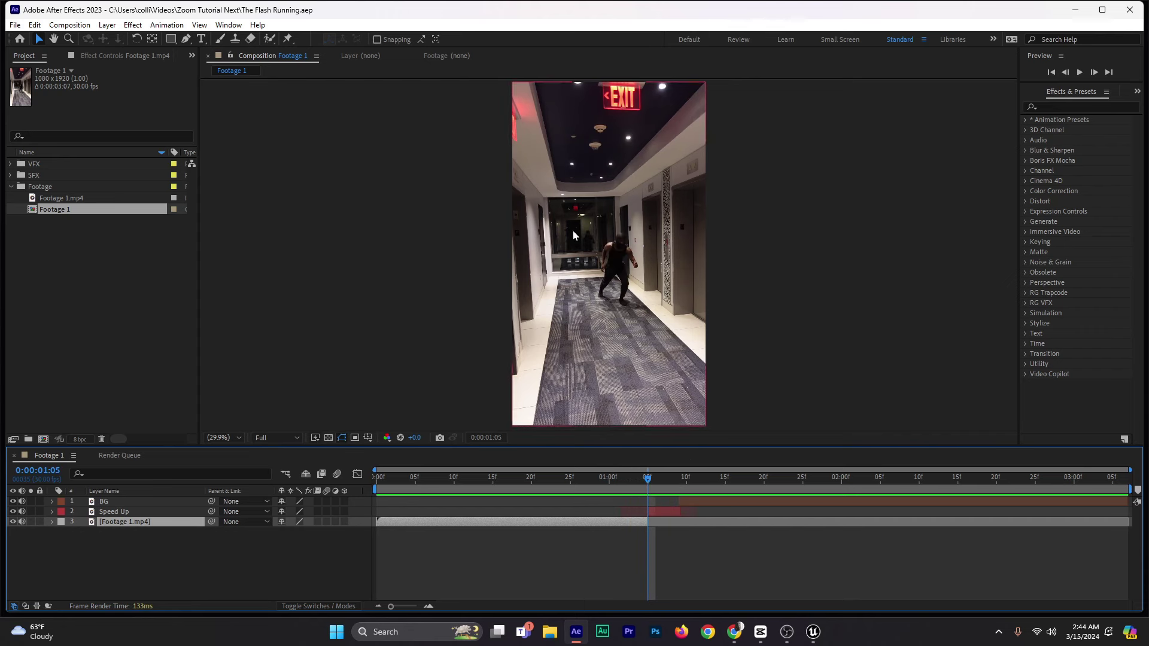
pyautogui.press('pagedown')
pyautogui.press('pagedown')
pyautogui.press('pagedown')
pyautogui.press('pagedown')
pyautogui.press('pagedown')
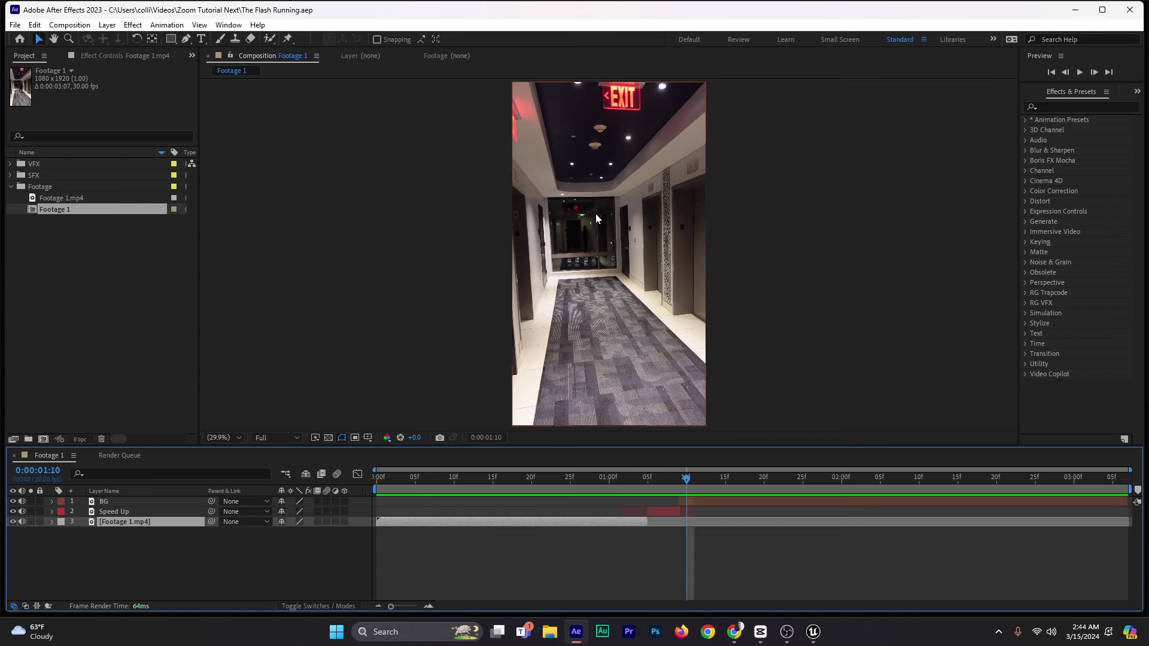
pyautogui.press('/')
pyautogui.press(',')
pyautogui.press(',')
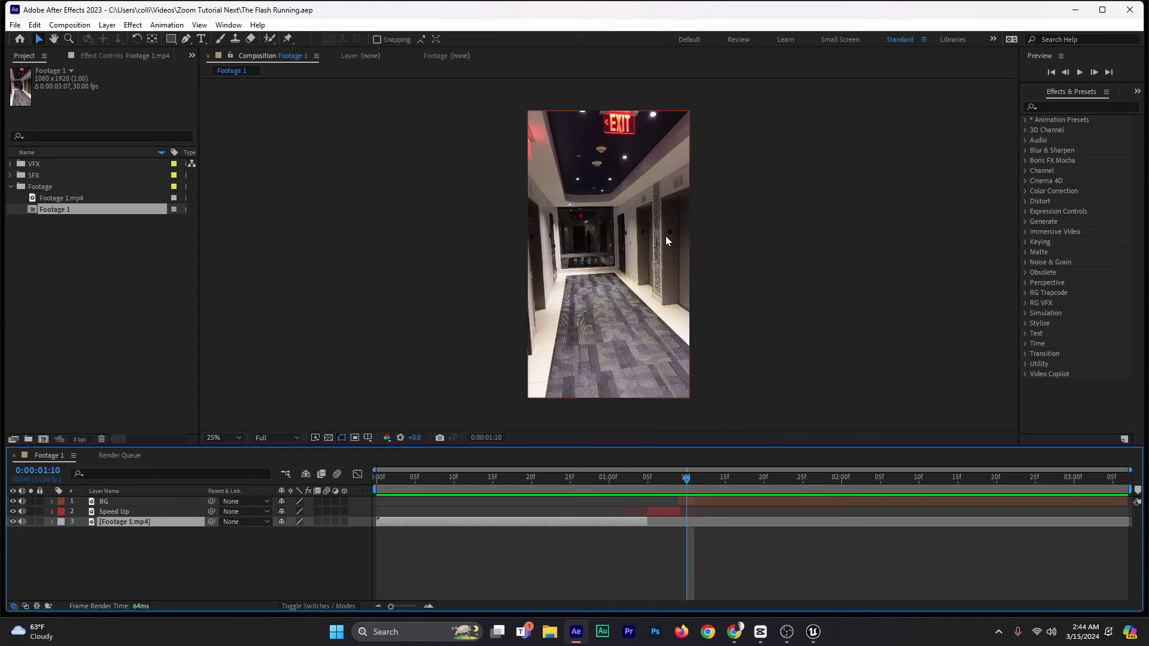
pyautogui.click(239, 438)
pyautogui.click(245, 228)
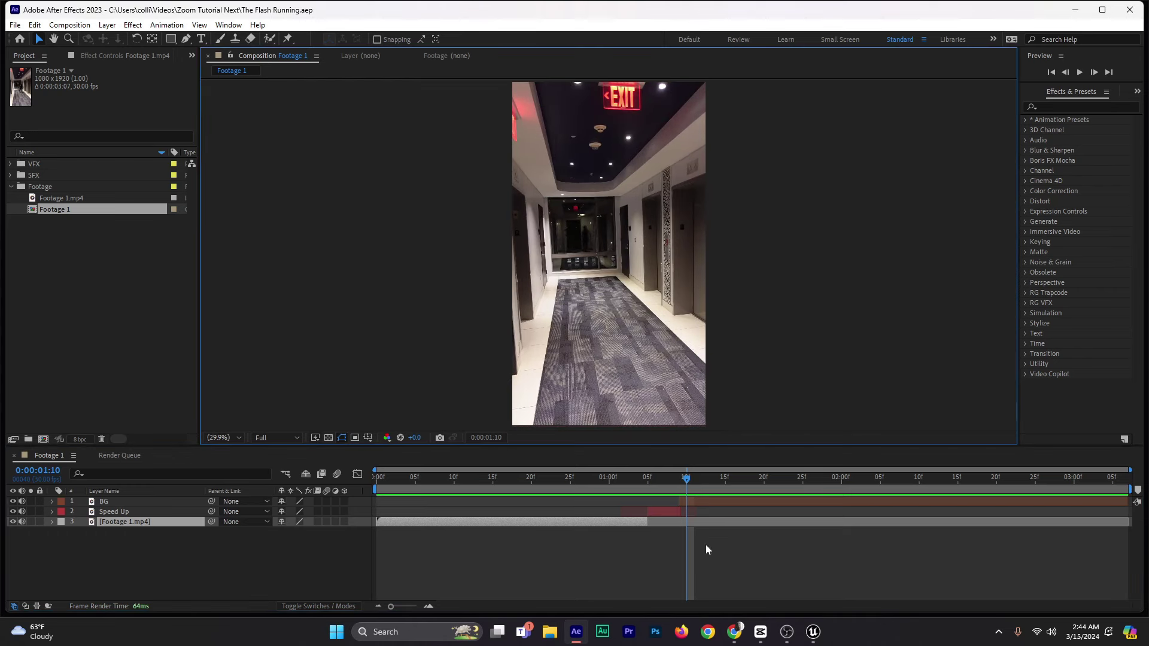
pyautogui.moveTo(658, 476)
pyautogui.mouseDown()
pyautogui.moveTo(626, 478)
pyautogui.moveTo(636, 477)
pyautogui.mouseUp()
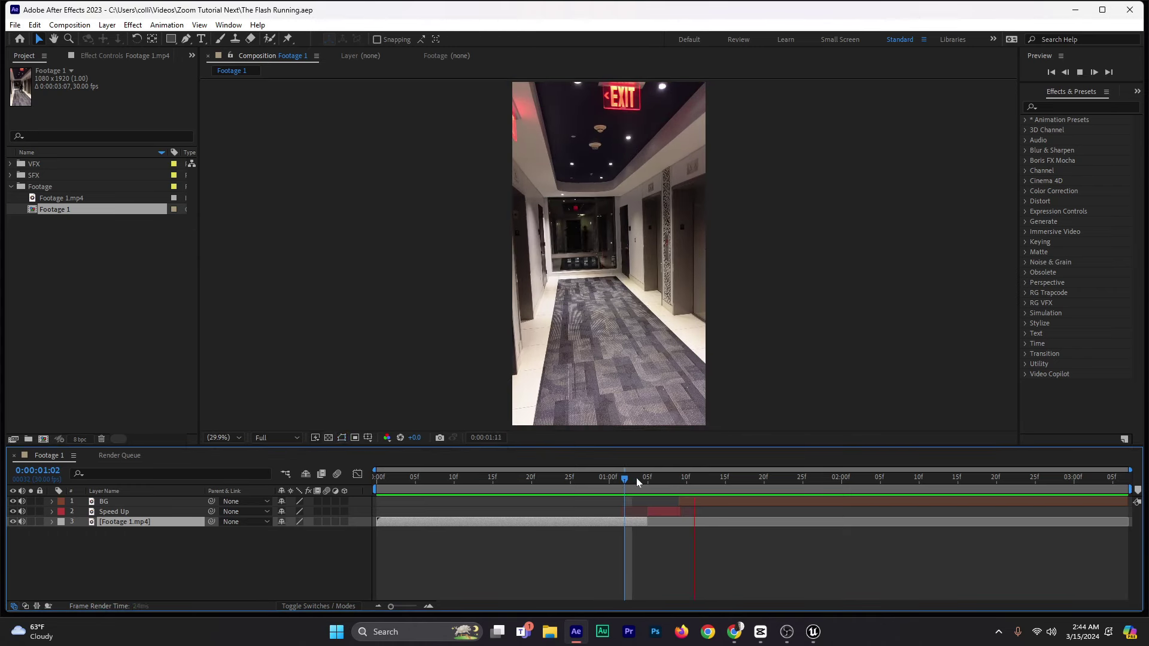
pyautogui.press('space')
pyautogui.press('space')
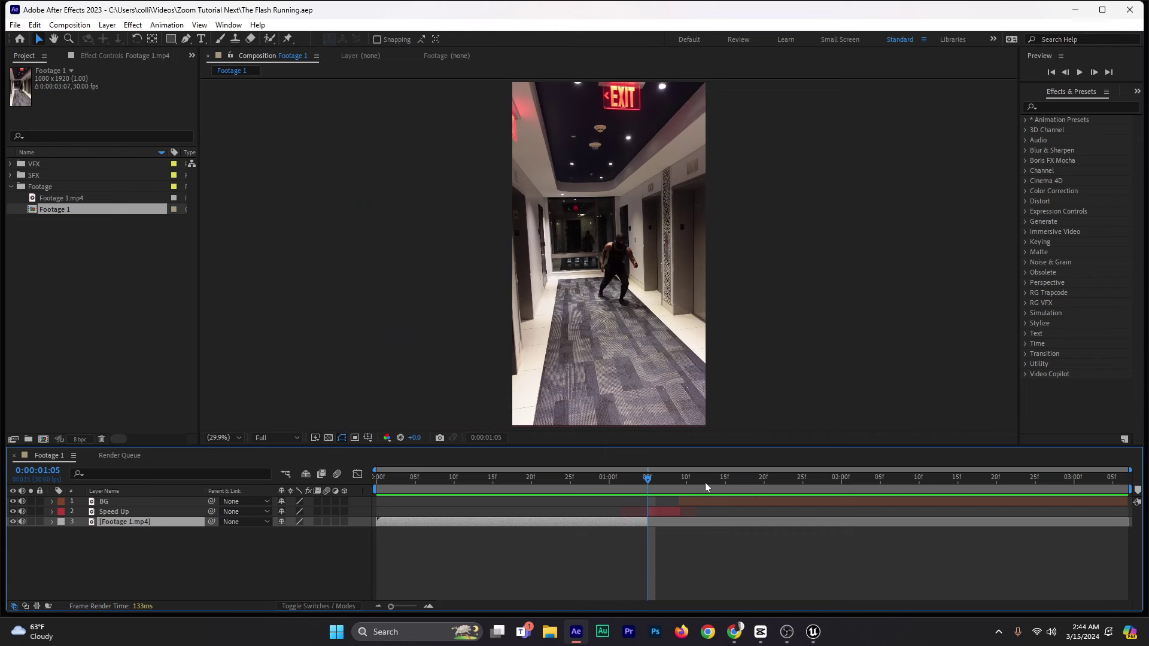
# Step: Apply CC Force Motion Blur, found by searching 'motion', to the Speed Up layer
pyautogui.click(657, 515)
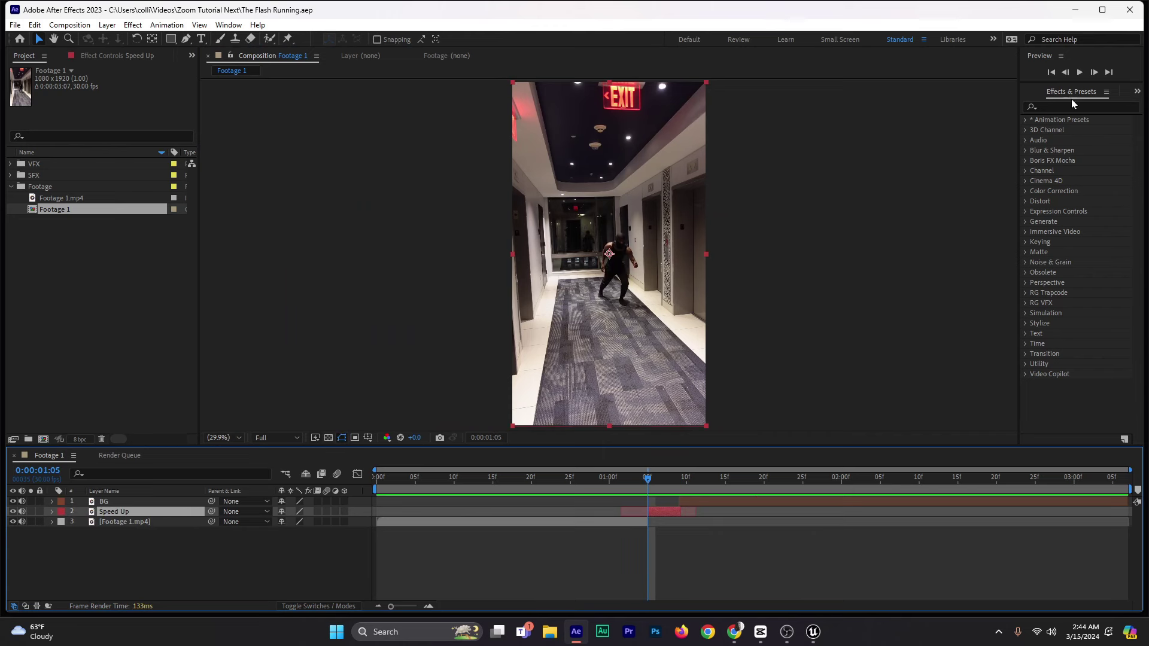
pyautogui.moveTo(1066, 84); pyautogui.dragTo(1065, 129)
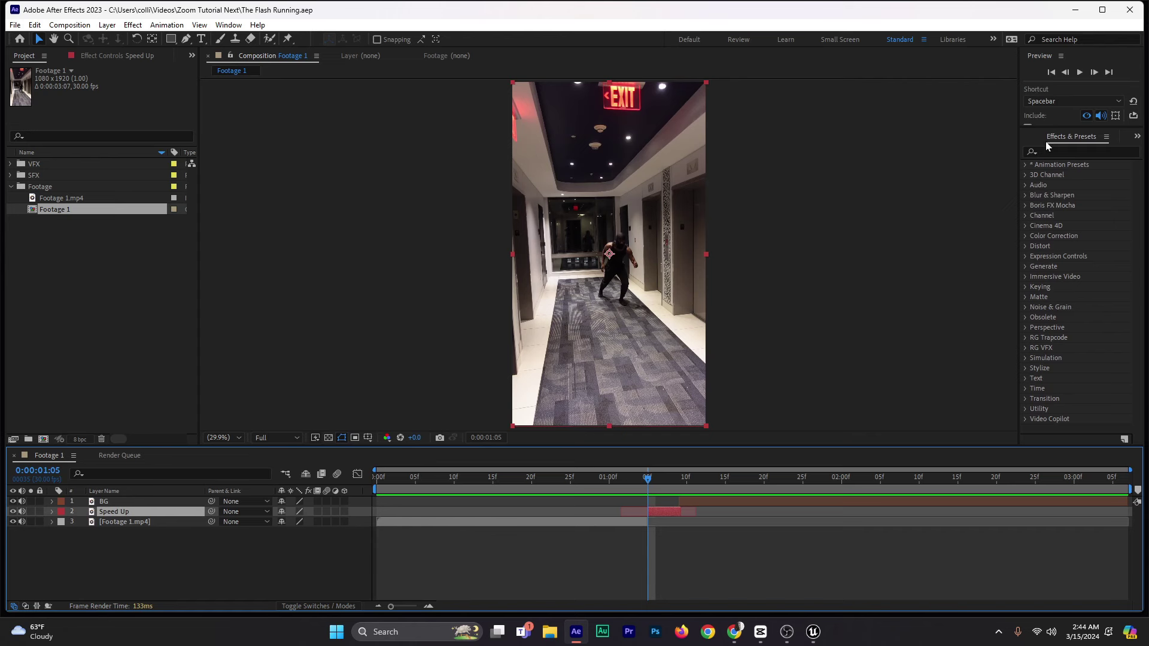
pyautogui.click(1056, 151)
pyautogui.write('motion')
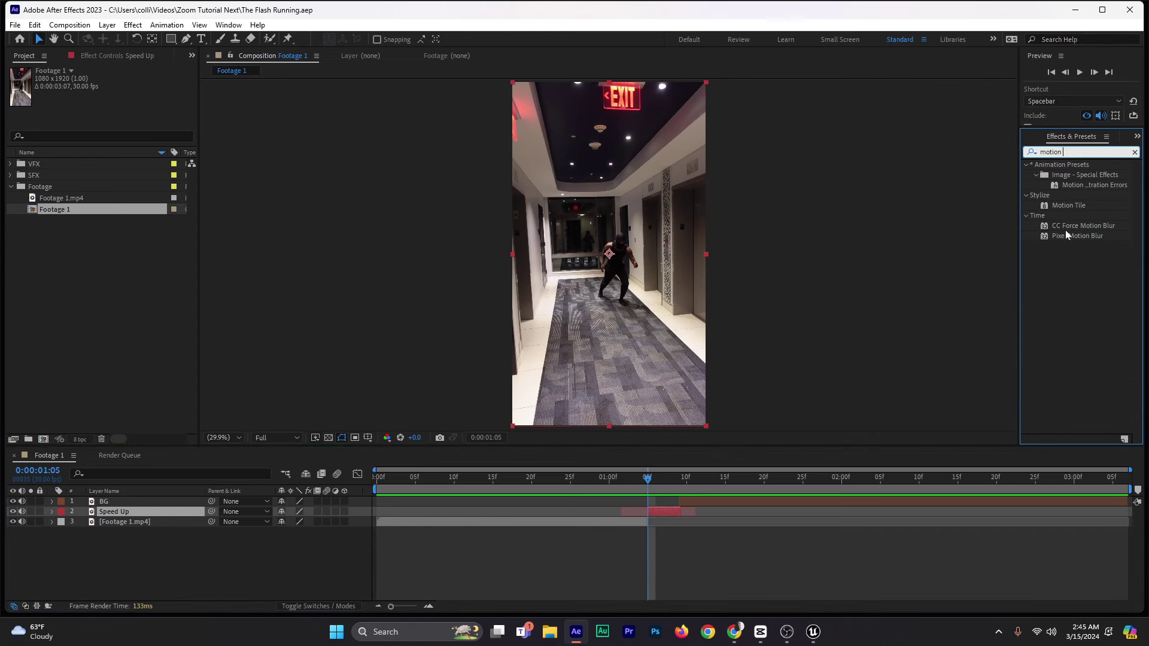
pyautogui.click(1077, 226)
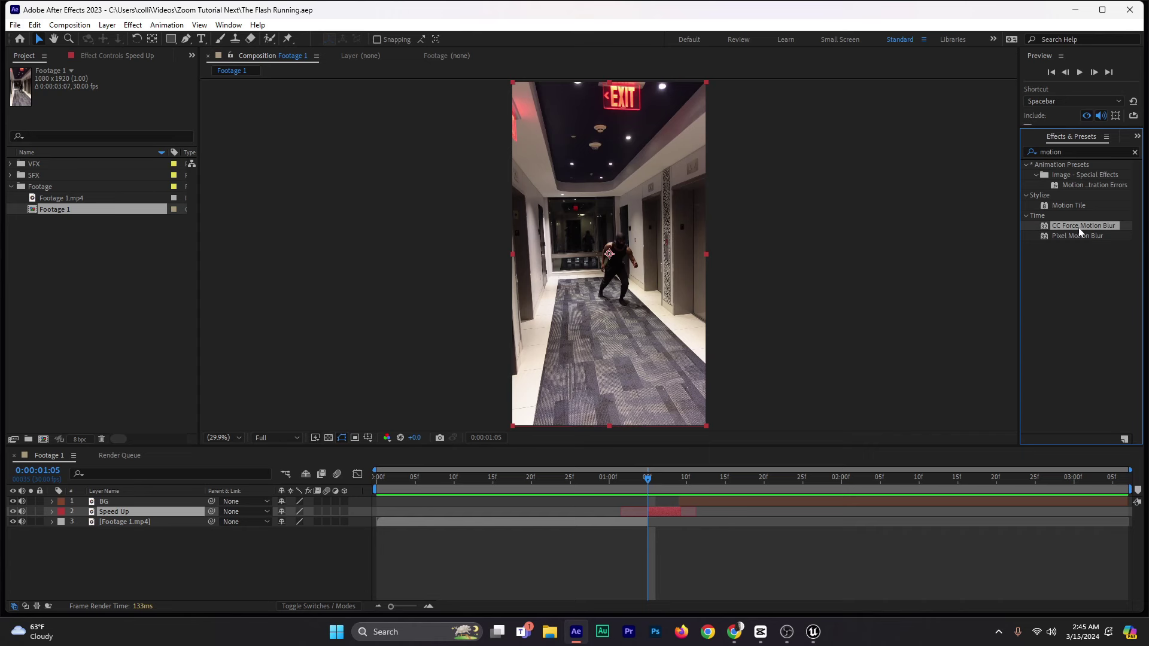
pyautogui.moveTo(1079, 227); pyautogui.dragTo(666, 511)
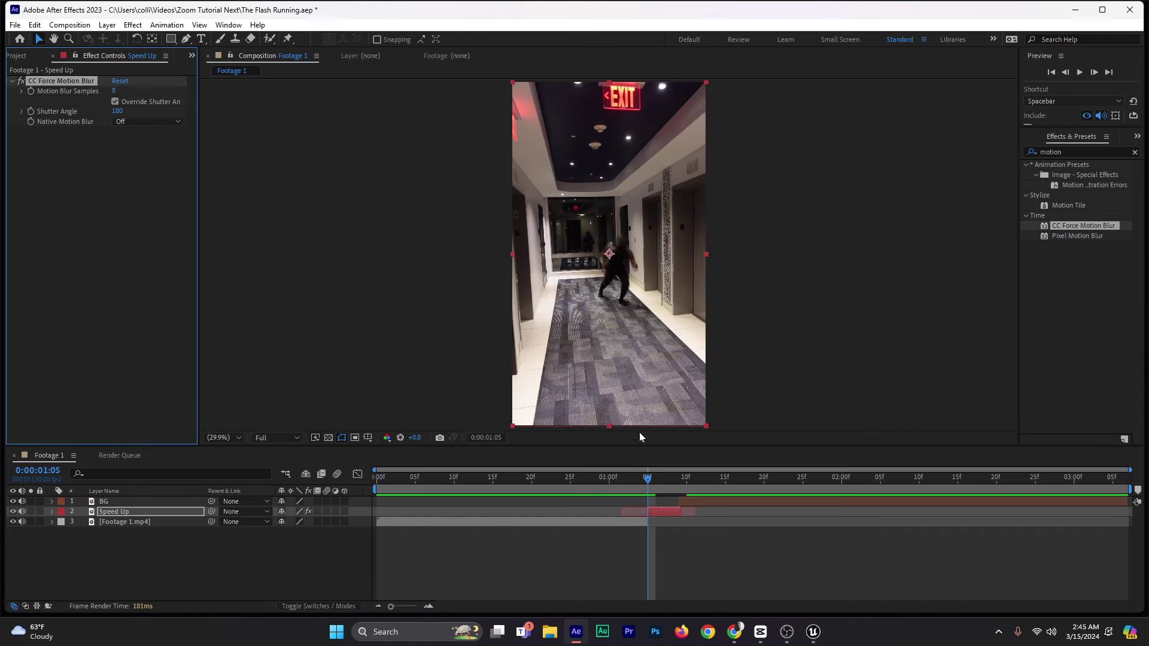
# Step: Preview the blurred runner between 1:00 and 1:05 with the viewer set to fit the frame
pyautogui.moveTo(650, 490); pyautogui.dragTo(664, 492)
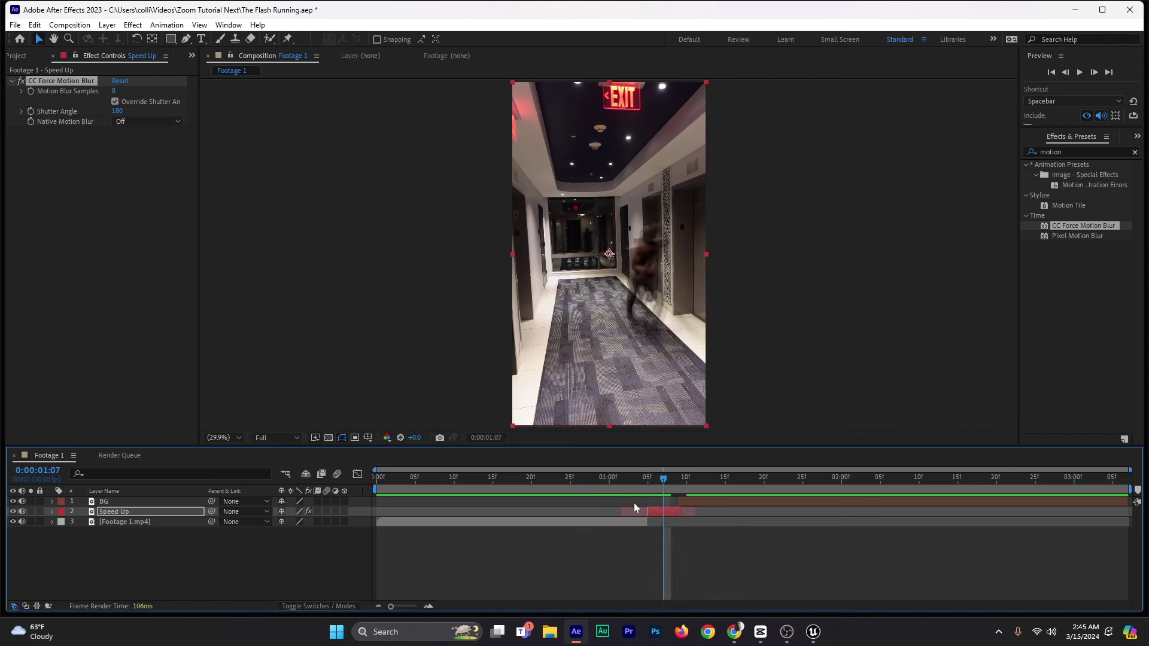
pyautogui.click(607, 483)
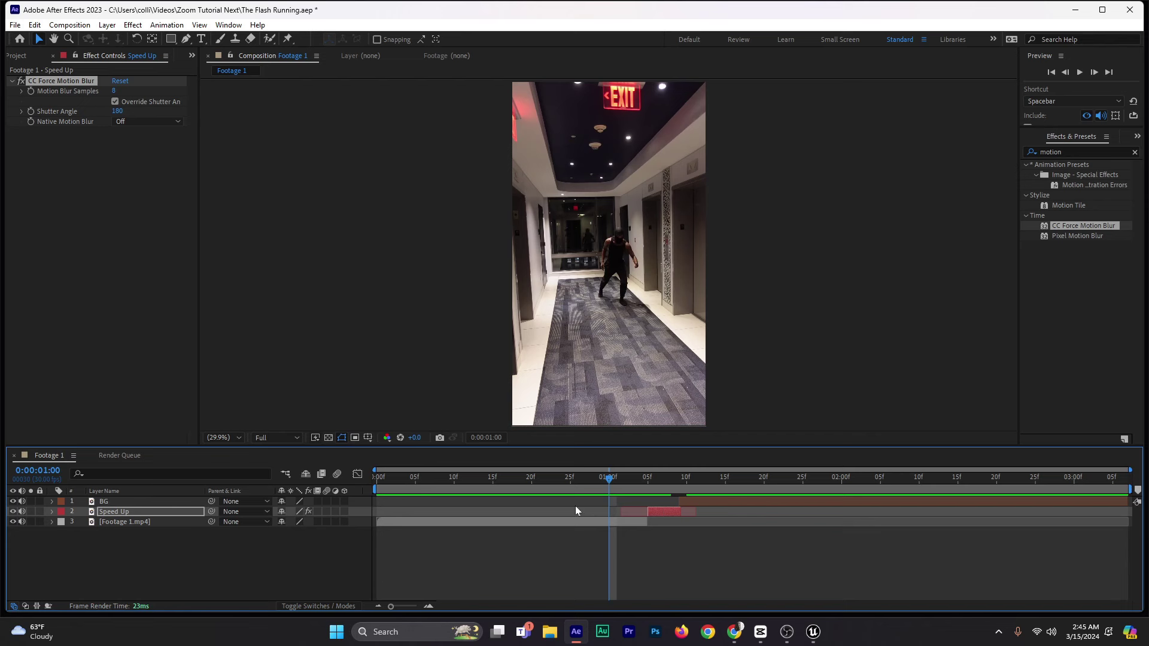
pyautogui.press('space')
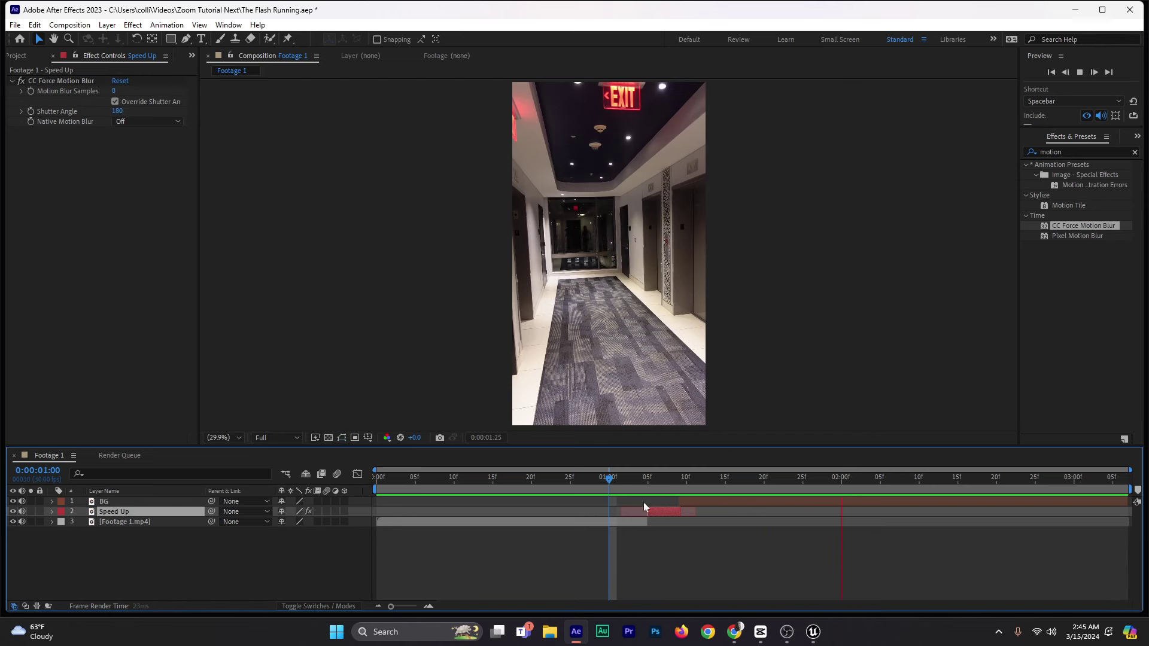
pyautogui.click(636, 480)
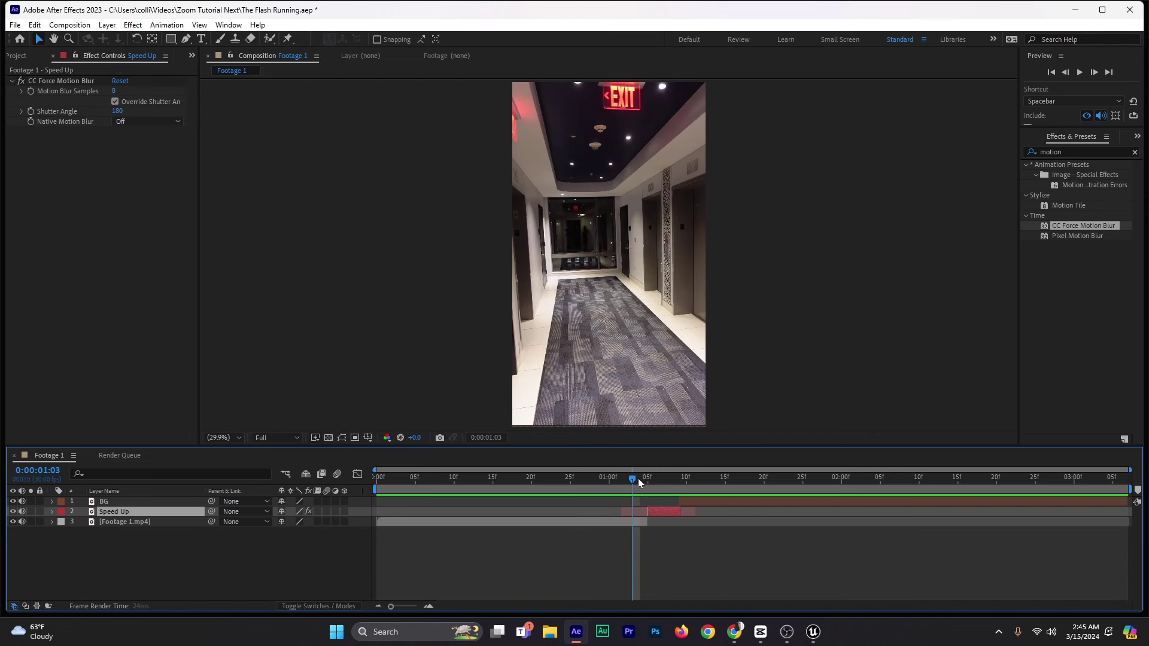
pyautogui.moveTo(638, 479)
pyautogui.mouseDown()
pyautogui.moveTo(665, 482)
pyautogui.moveTo(656, 482)
pyautogui.mouseUp()
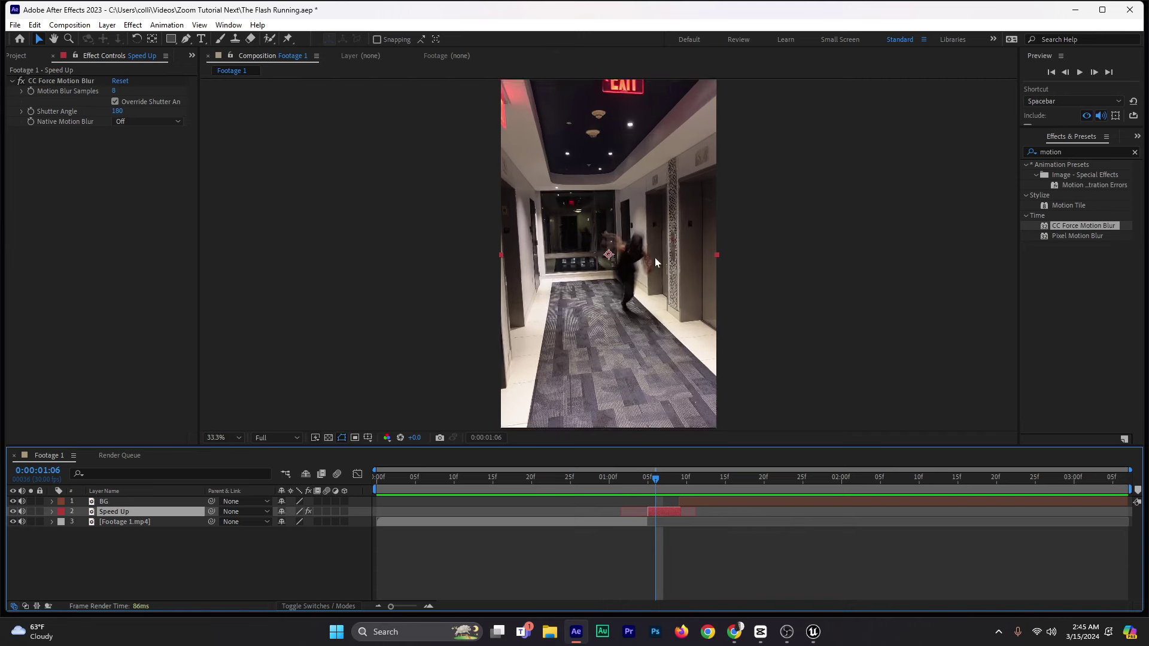
pyautogui.scroll(4, 654, 258)
pyautogui.scroll(-2, 654, 260)
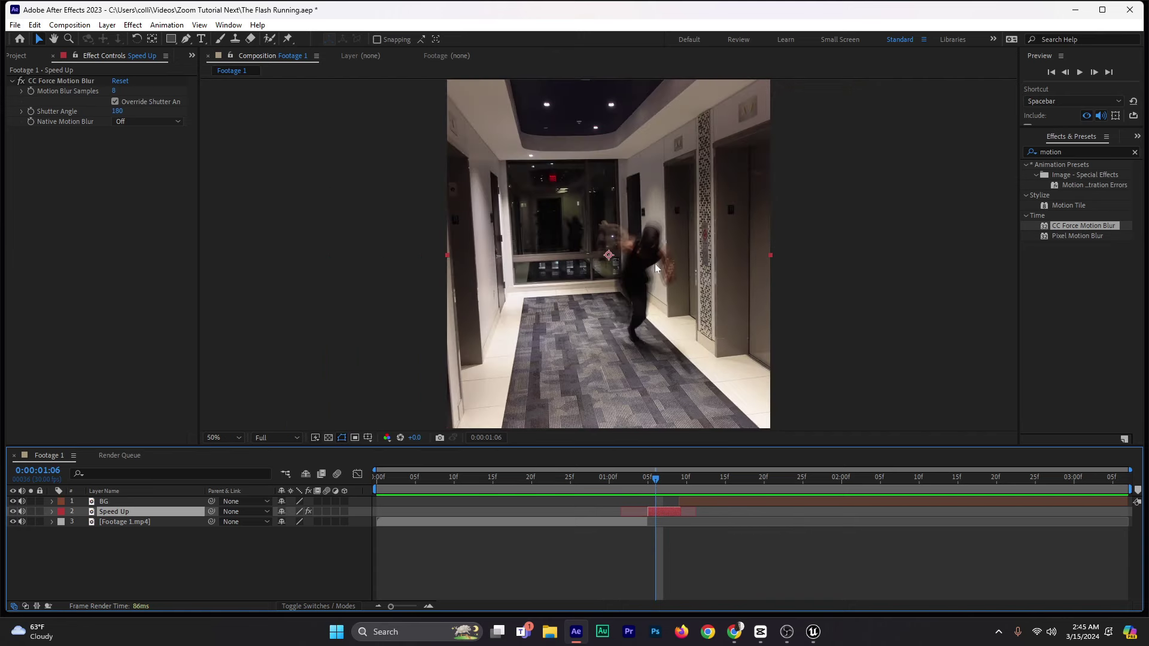
pyautogui.click(224, 439)
pyautogui.click(262, 240)
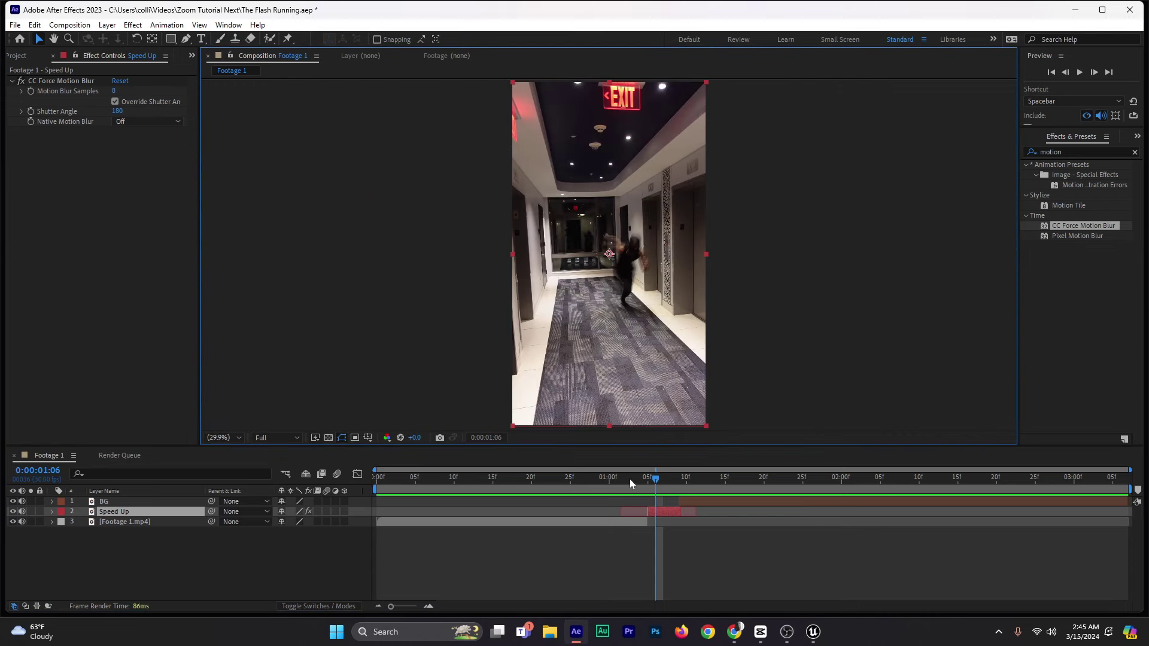
pyautogui.moveTo(647, 482); pyautogui.dragTo(614, 521)
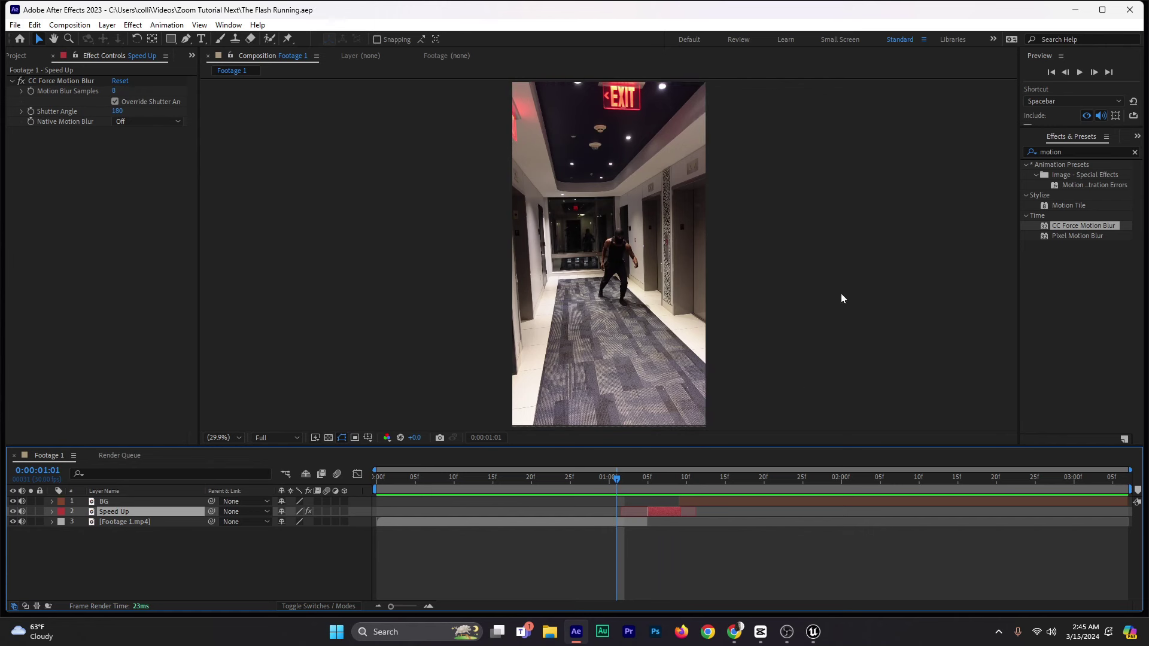
pyautogui.click(640, 486)
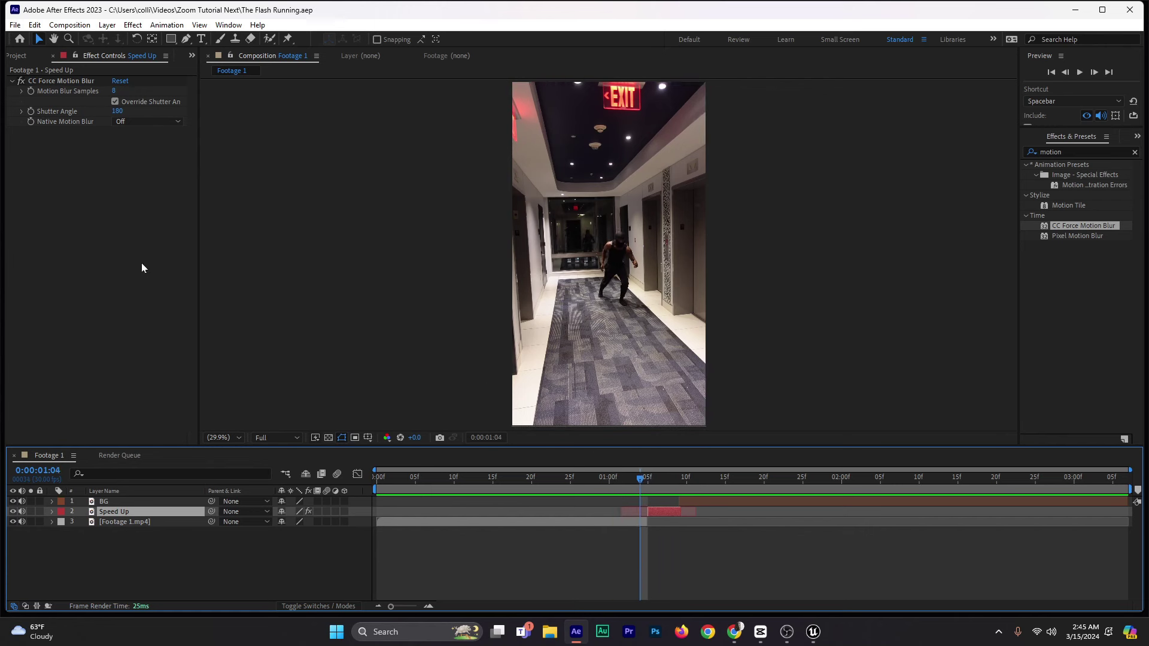
# Step: Add Run In 28.wav from the SFX folder as a comp layer and show its waveform
pyautogui.click(16, 56)
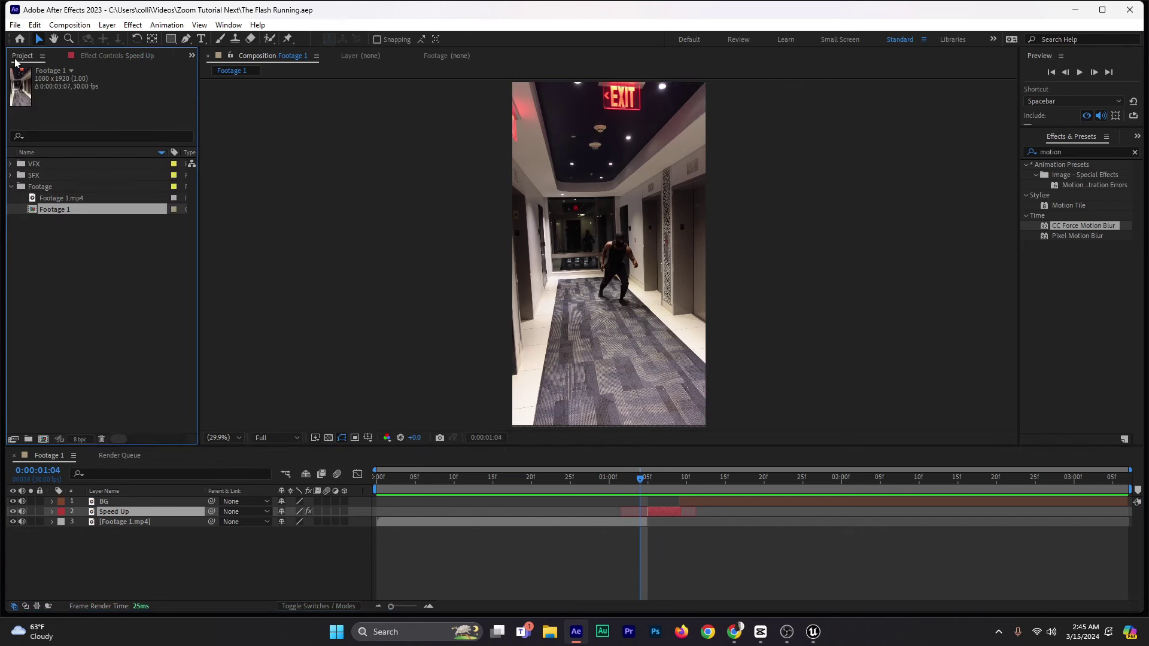
pyautogui.click(10, 186)
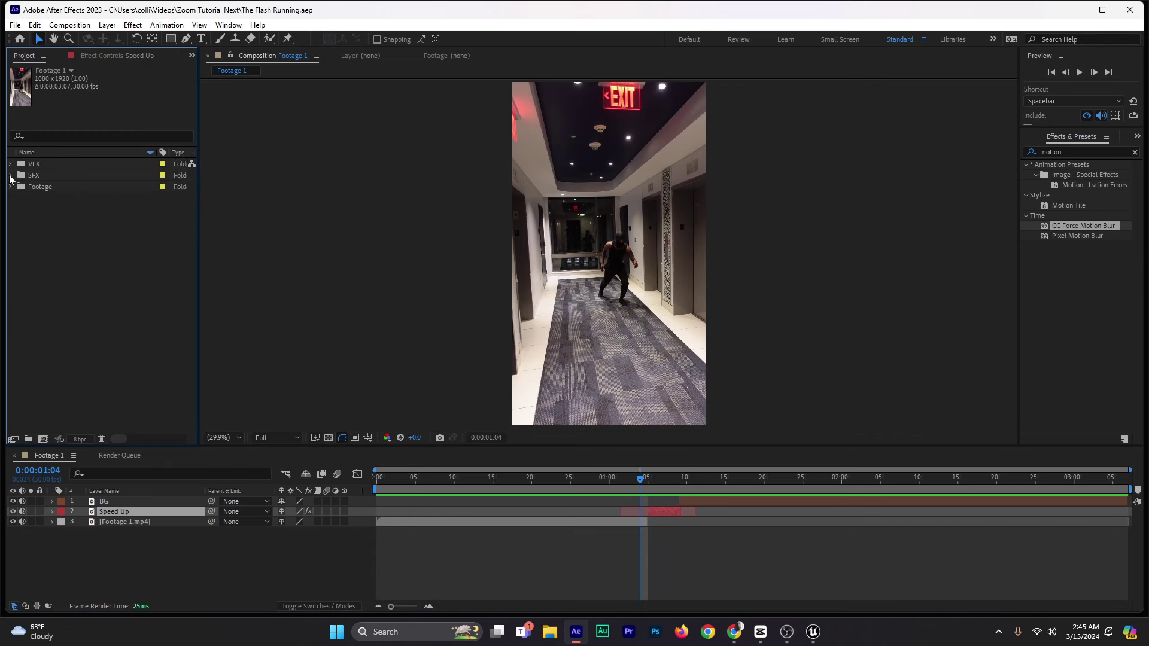
pyautogui.click(10, 176)
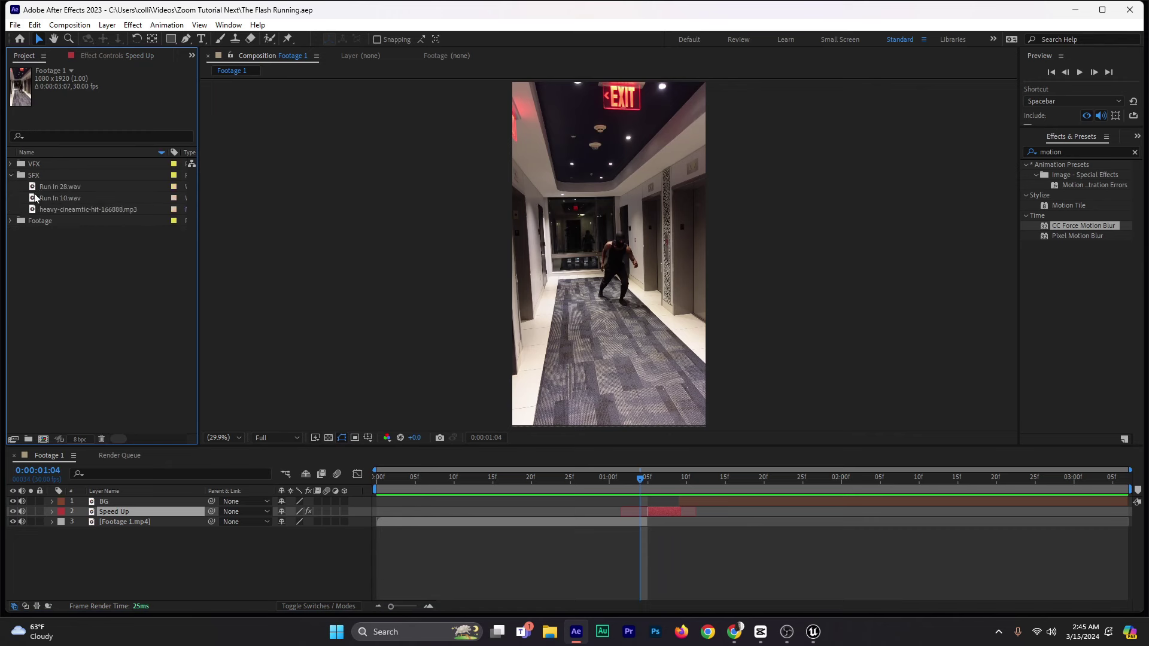
pyautogui.click(58, 188)
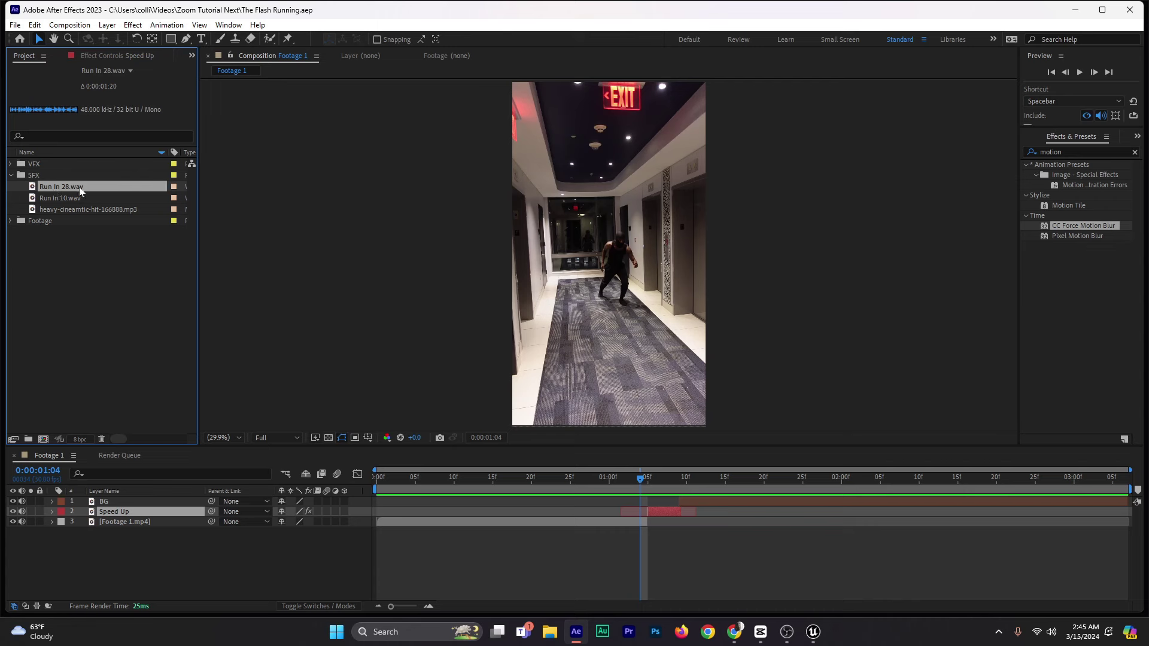
pyautogui.moveTo(67, 188); pyautogui.dragTo(619, 534)
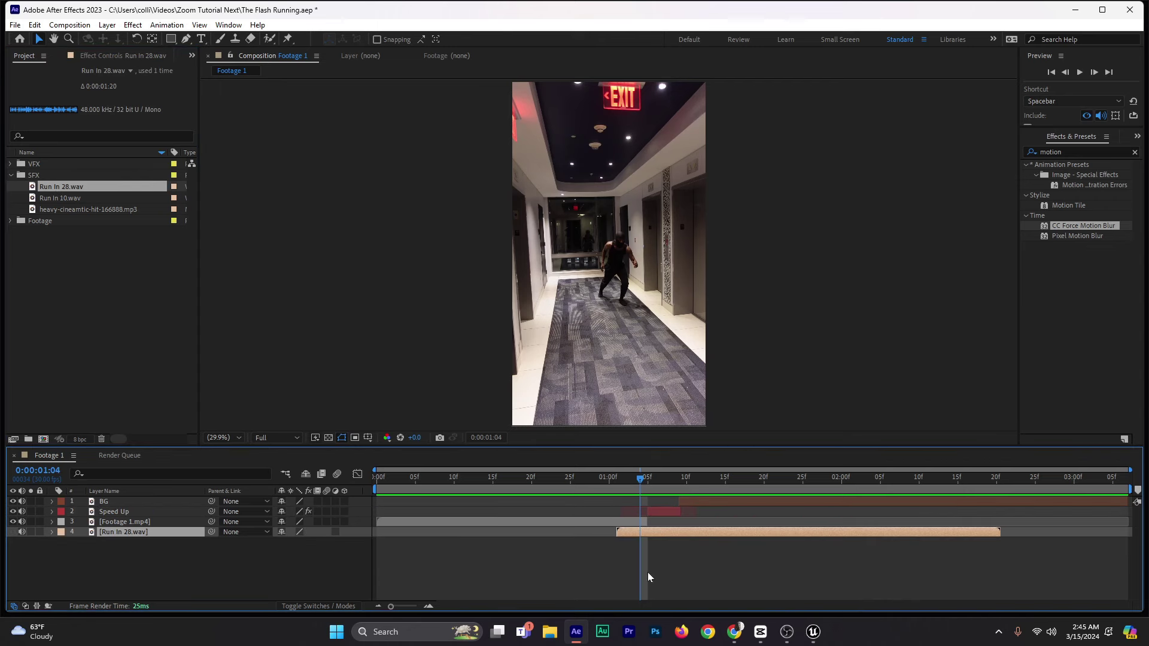
pyautogui.press('l')
pyautogui.press('l')
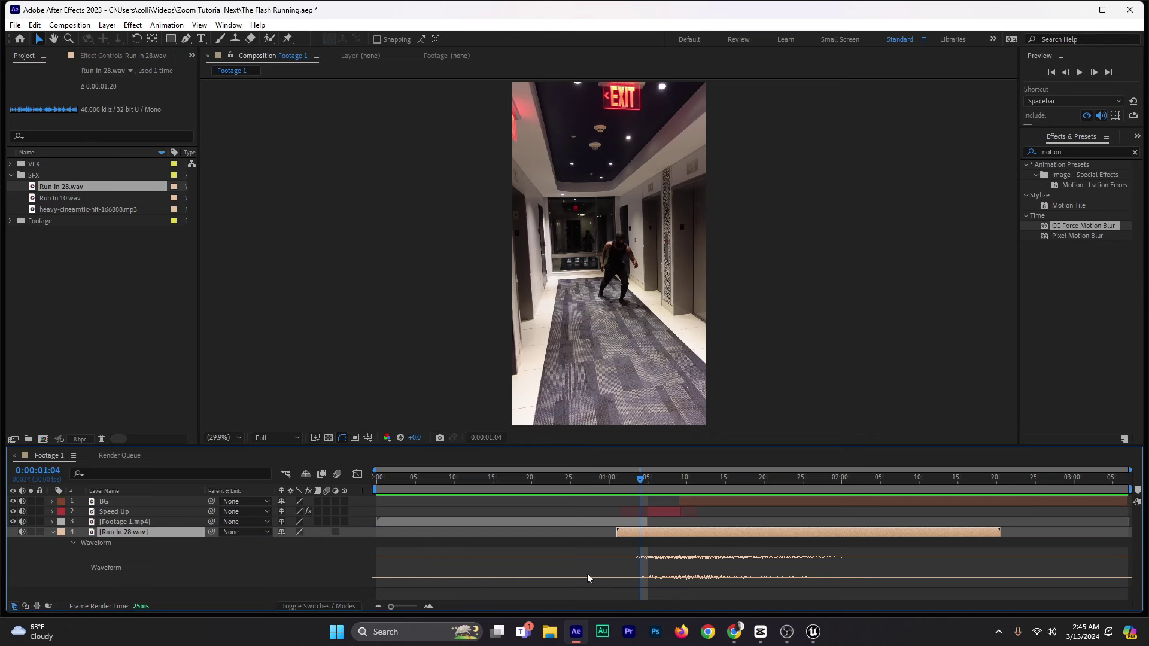
# Step: Preview the run with the Run In 28.wav sound effect from around 0:22 and 1:02
pyautogui.moveTo(674, 533)
pyautogui.mouseDown()
pyautogui.moveTo(688, 537)
pyautogui.moveTo(673, 537)
pyautogui.mouseUp()
pyautogui.moveTo(616, 482); pyautogui.dragTo(547, 498)
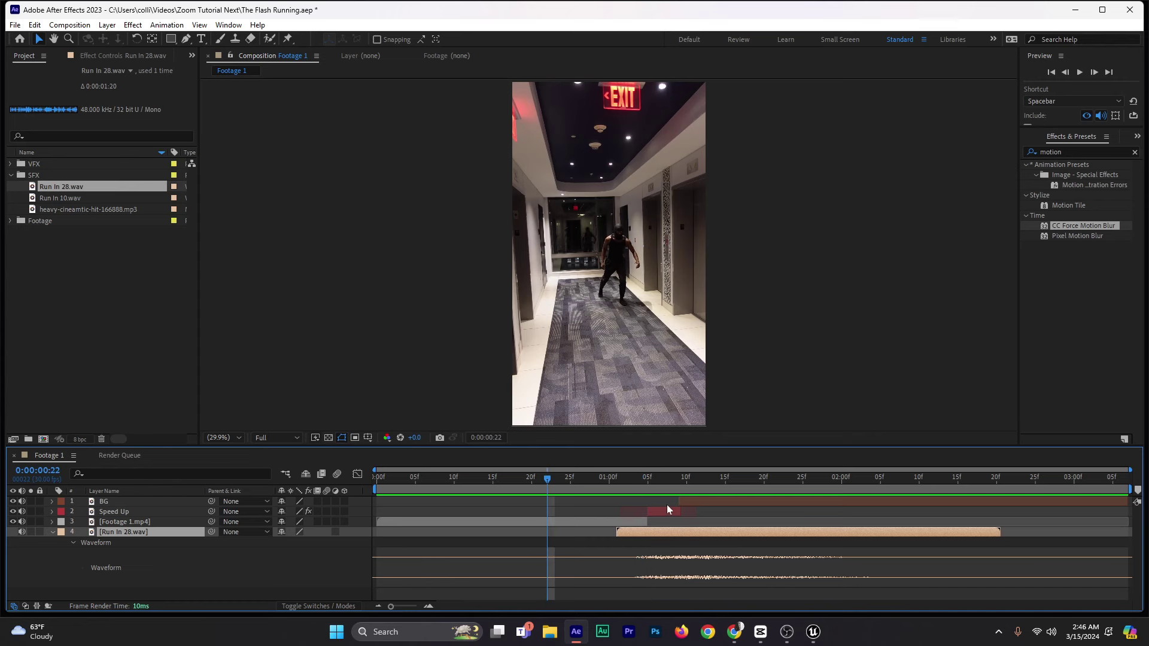
pyautogui.press('space')
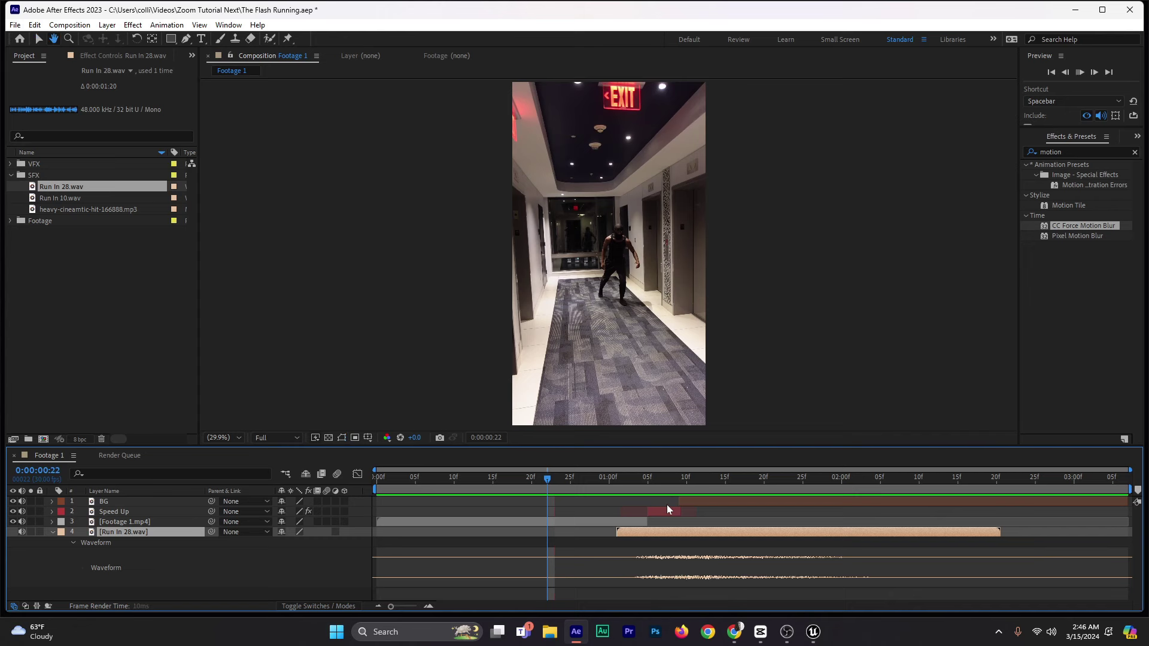
pyautogui.click(623, 476)
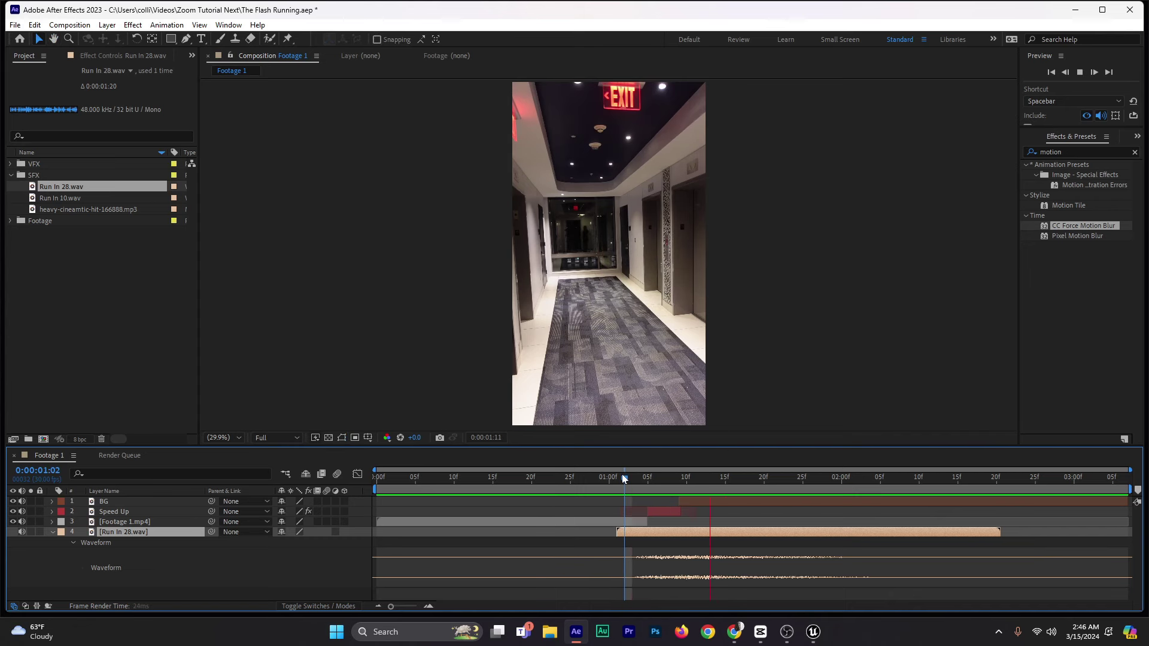
pyautogui.press('space')
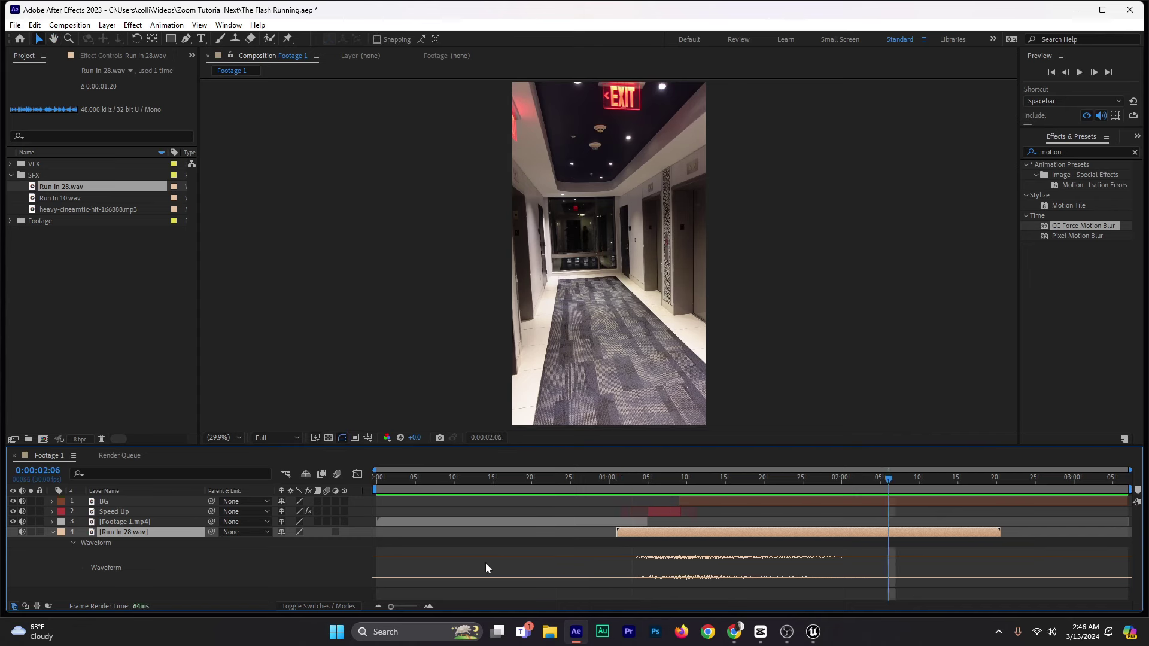
# Step: Lower the Run In 28.wav layer's audio level to -9 dB
pyautogui.press('l')
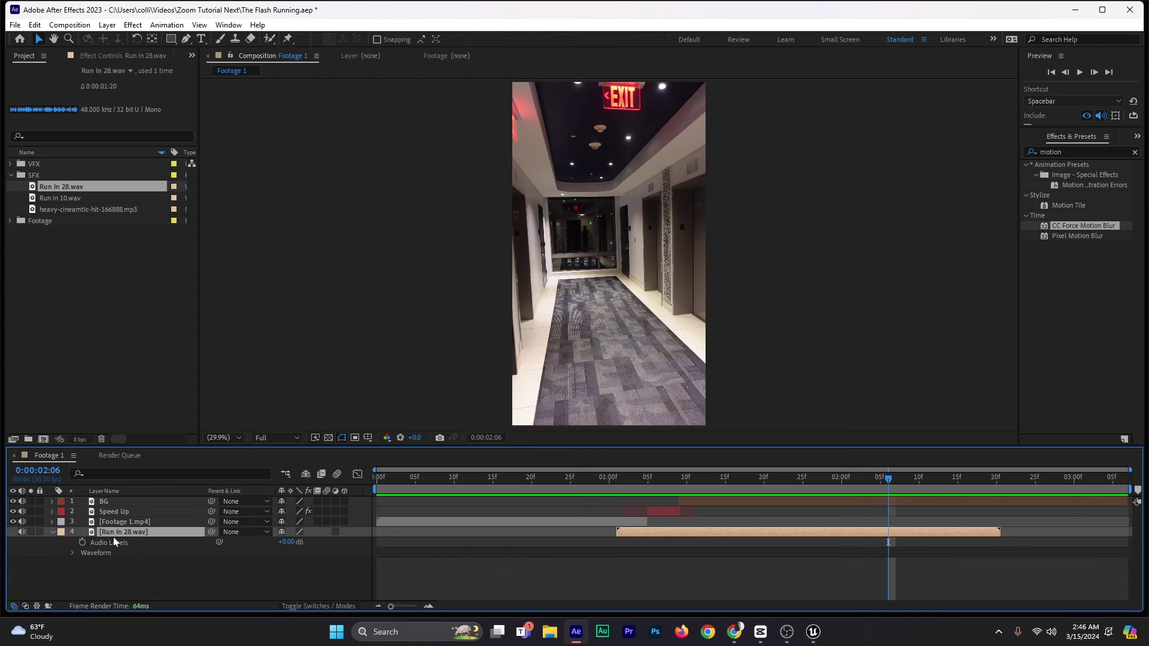
pyautogui.click(285, 541)
pyautogui.write('-9')
pyautogui.press('Return')
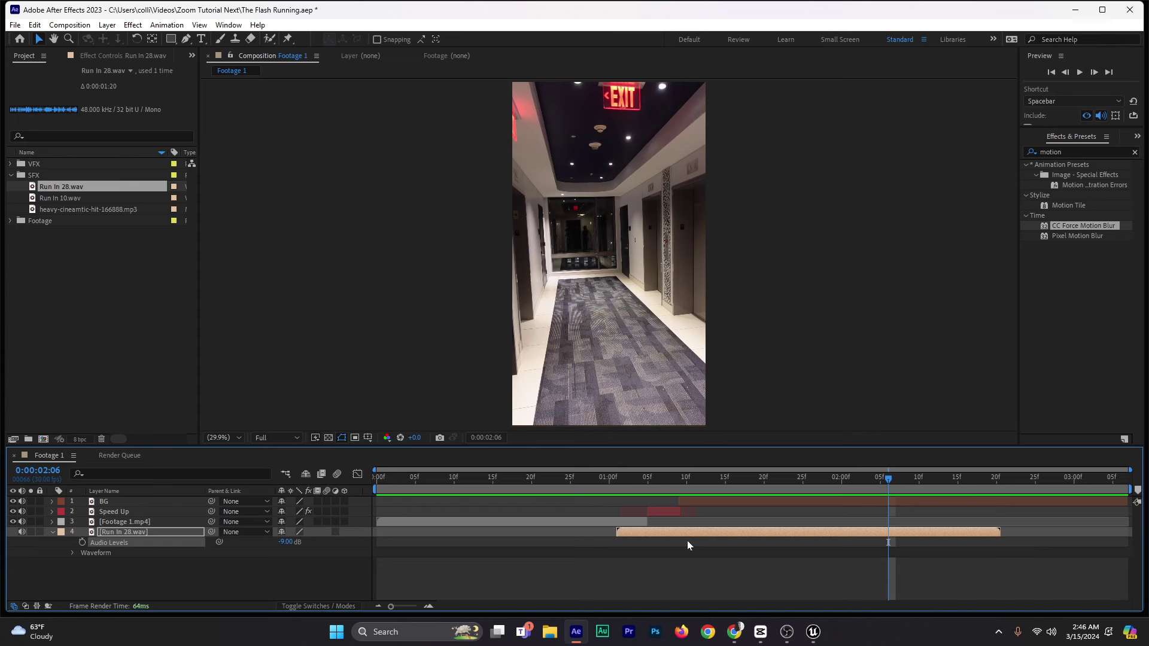
# Step: Leave the sound layer's label unchanged and select Run In 10.wav in the SFX folder
pyautogui.click(61, 531)
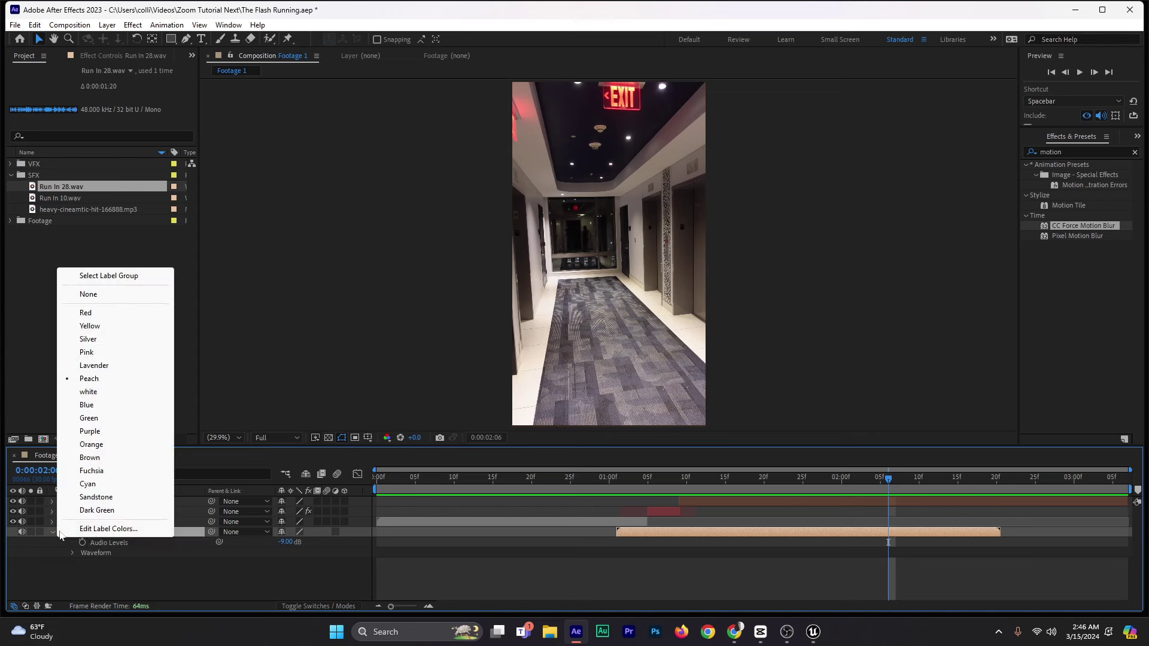
pyautogui.click(350, 566)
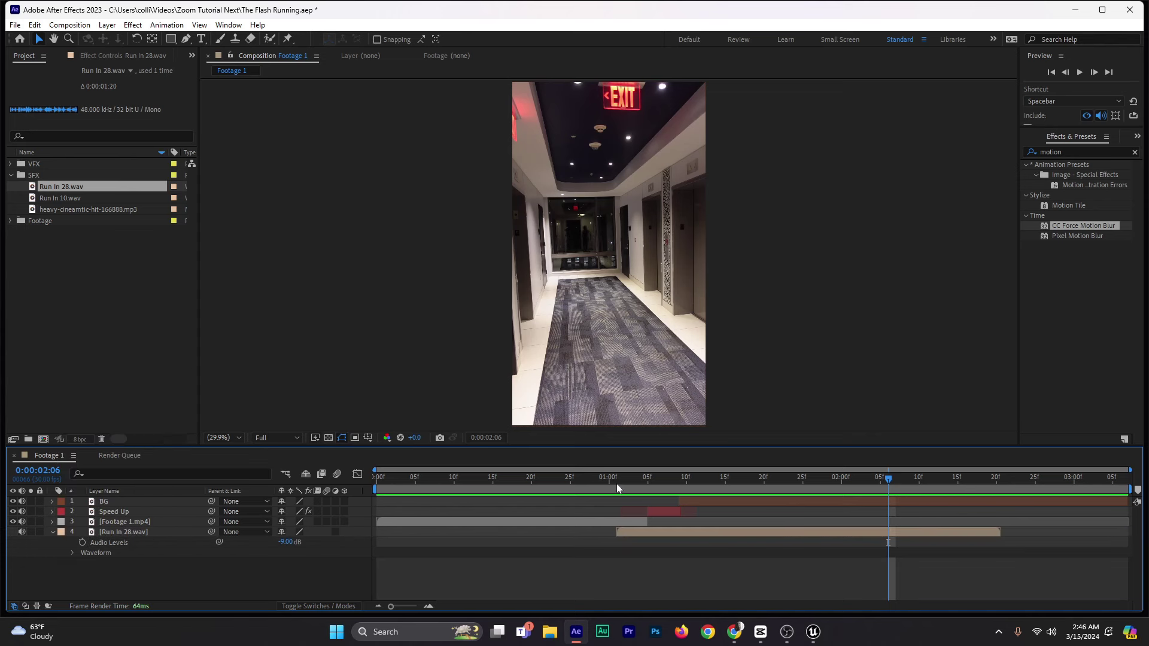
pyautogui.click(46, 198)
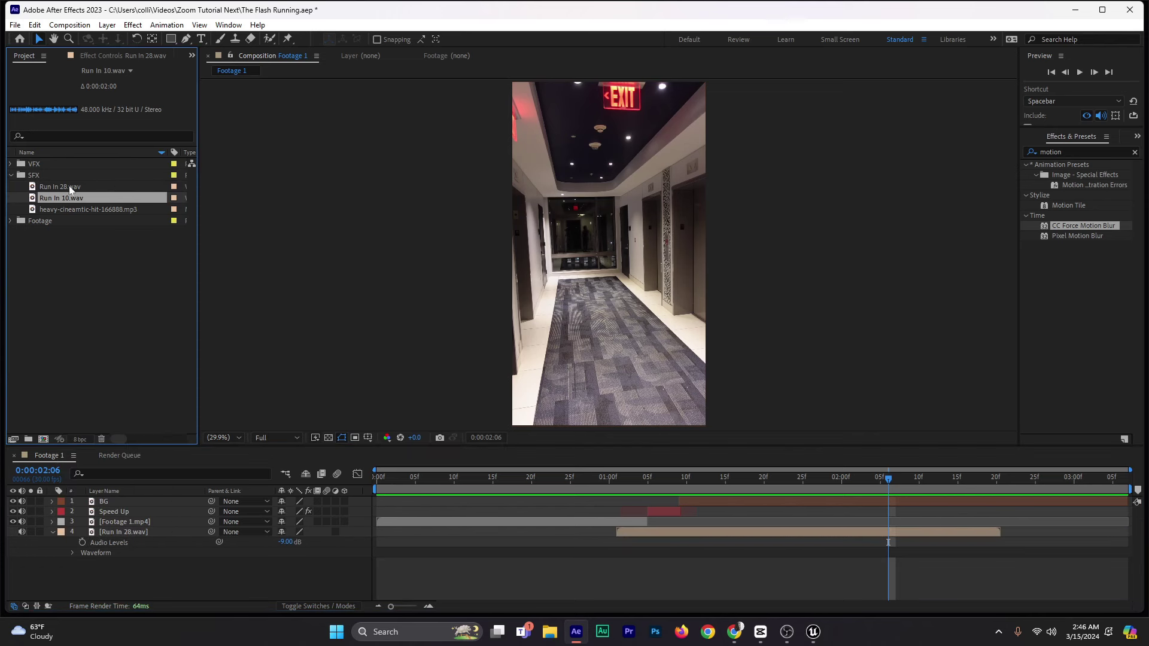
# Step: Add Run In 10.wav to the timeline, shift it earlier and trim its start to about one second
pyautogui.moveTo(54, 198); pyautogui.dragTo(601, 549)
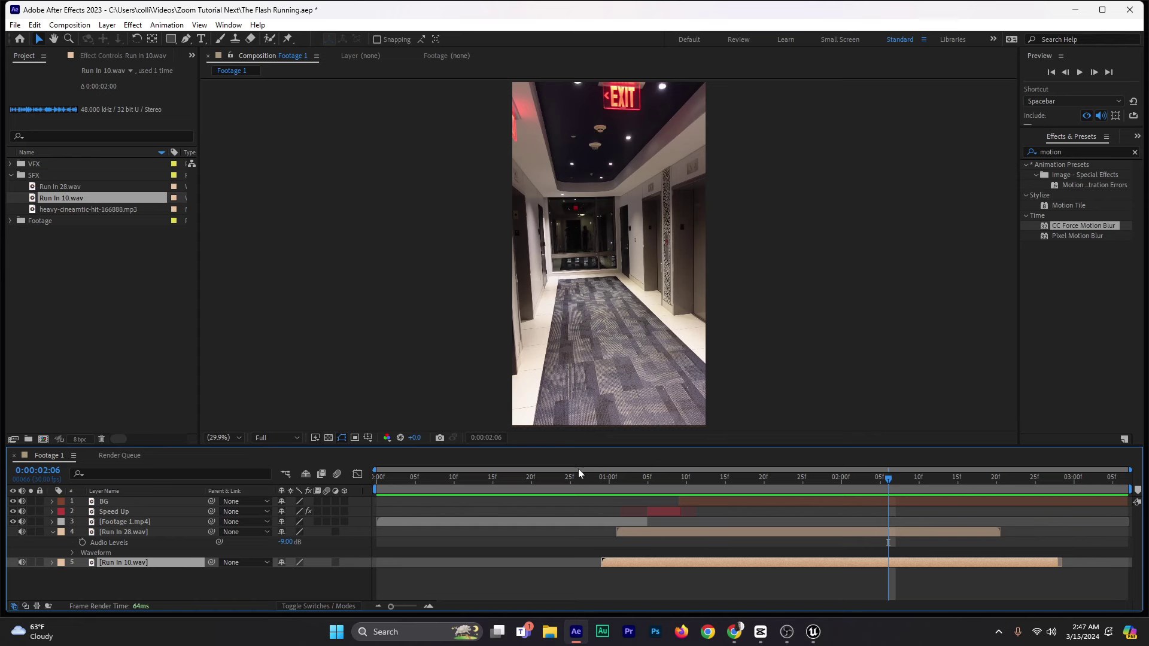
pyautogui.click(556, 478)
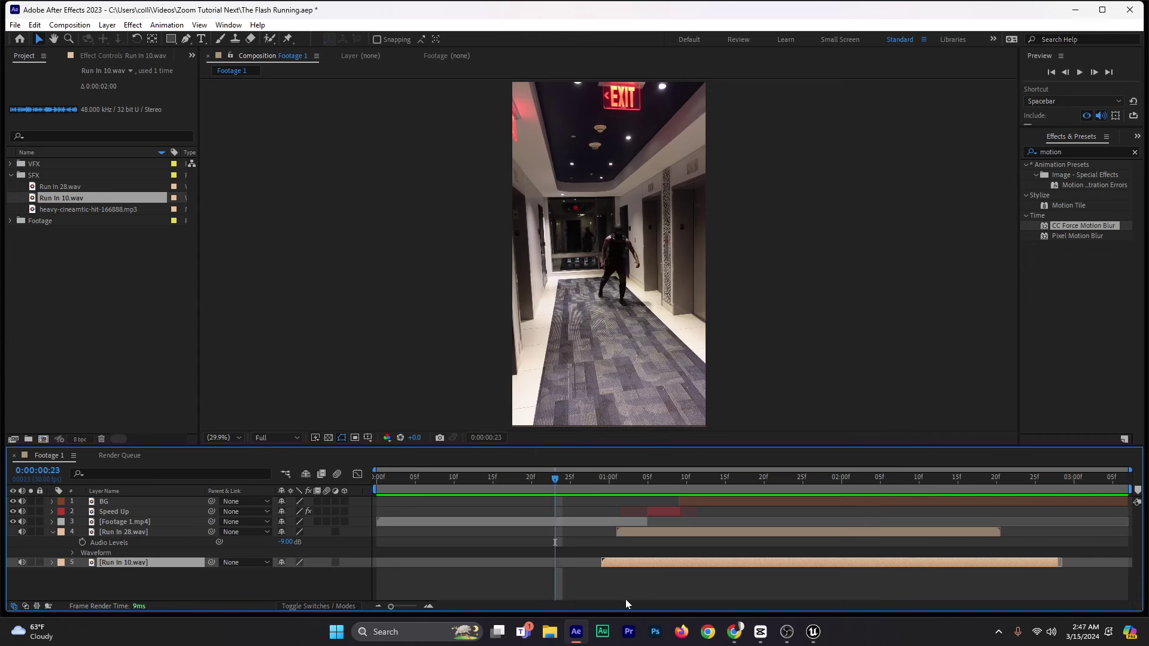
pyautogui.press('l')
pyautogui.press('l')
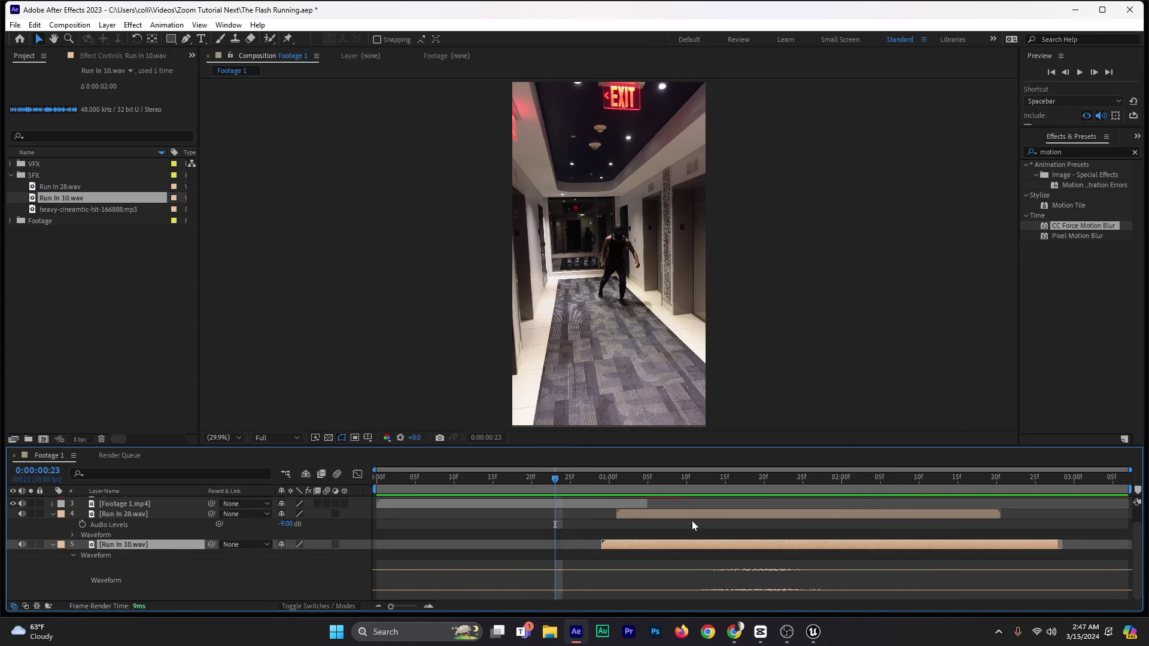
pyautogui.moveTo(706, 553); pyautogui.dragTo(632, 551)
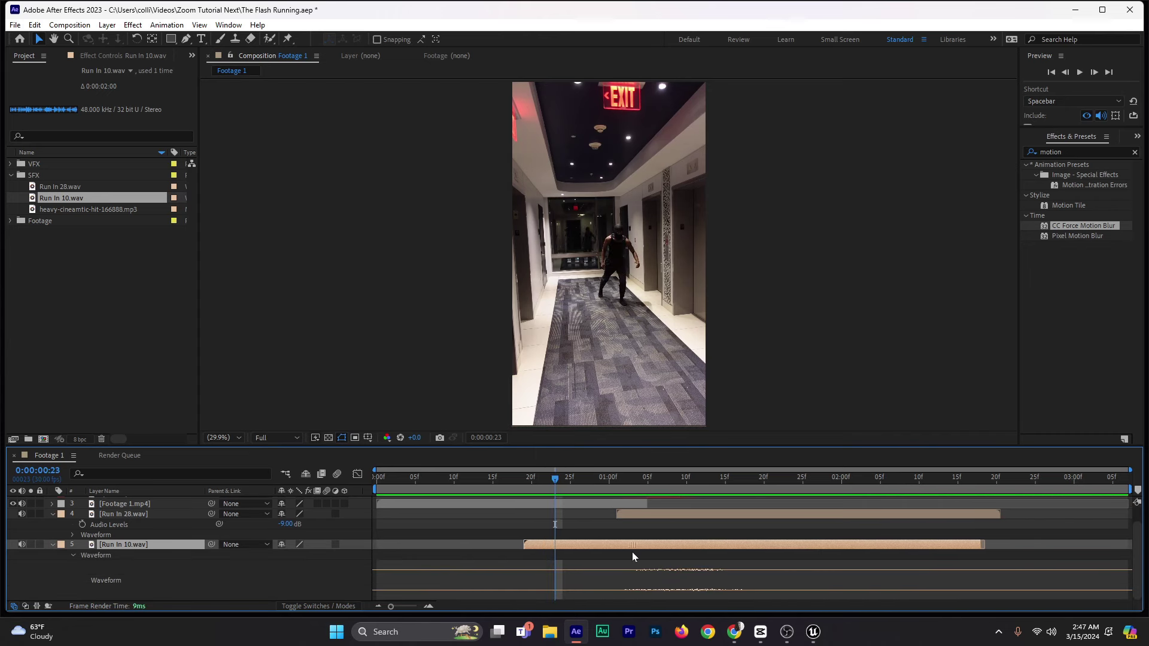
pyautogui.moveTo(525, 546); pyautogui.dragTo(616, 547)
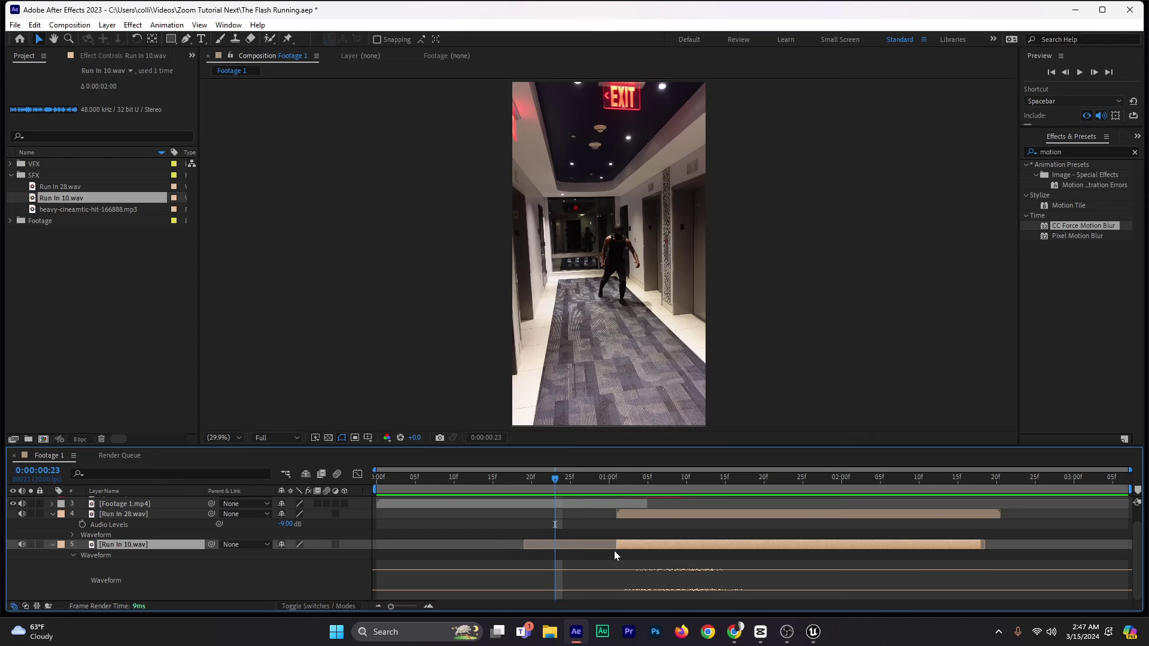
# Step: Preview the trimmed sound from one second, collapse both Run In layers and select the hit mp3
pyautogui.press('space')
pyautogui.click(608, 477)
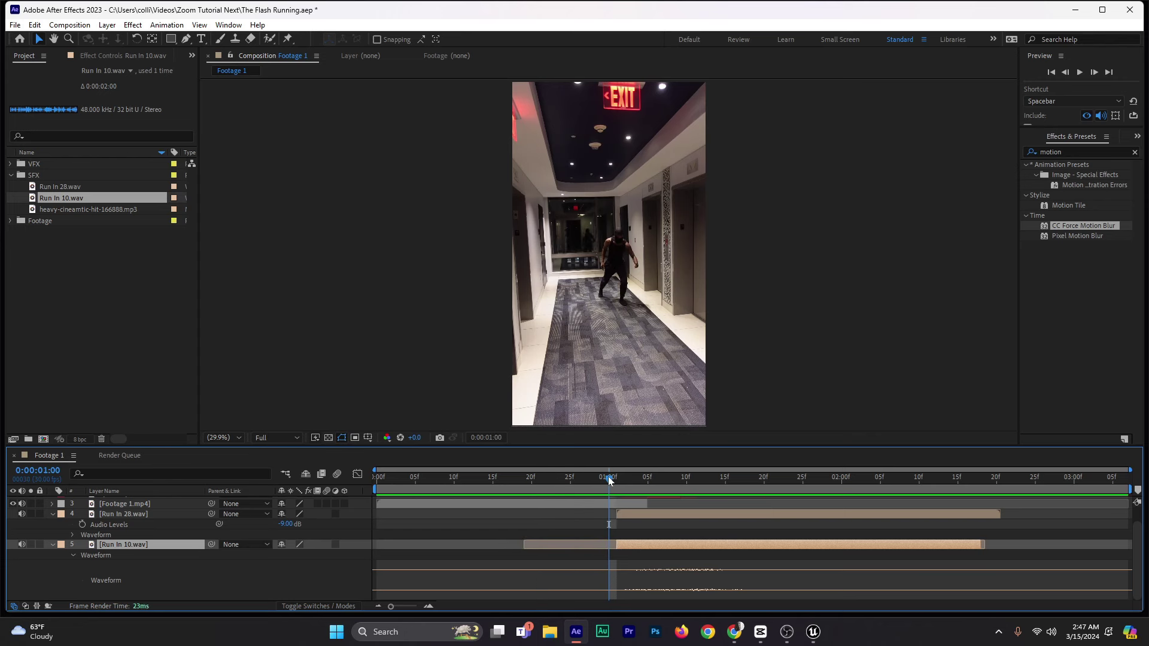
pyautogui.press('space')
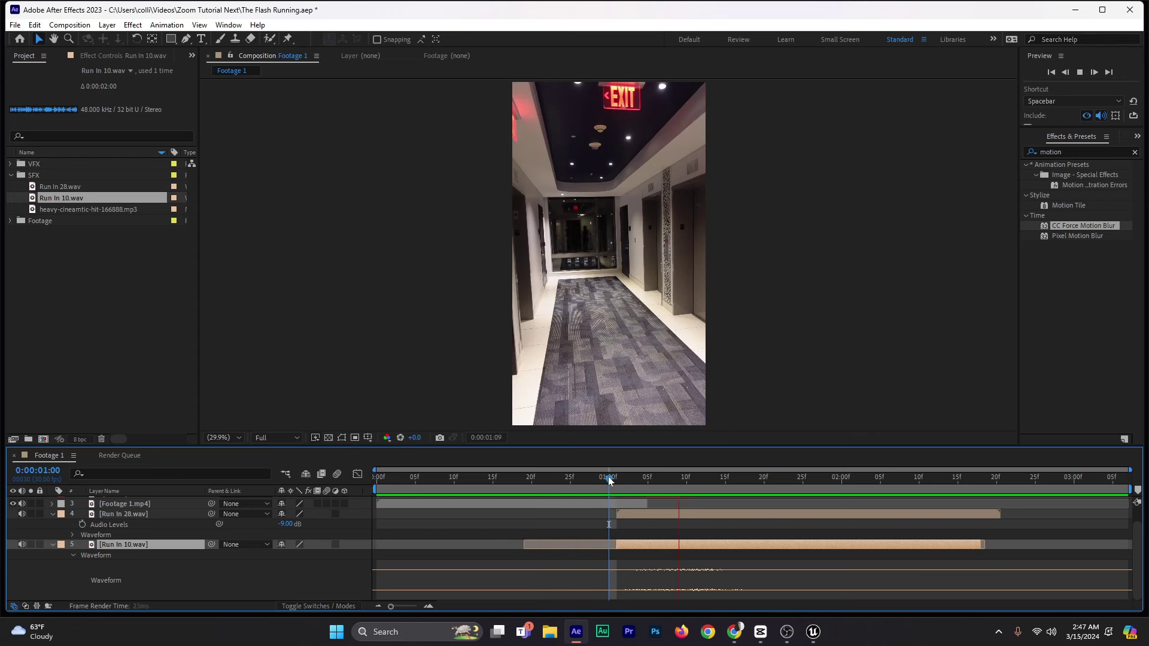
pyautogui.press('space')
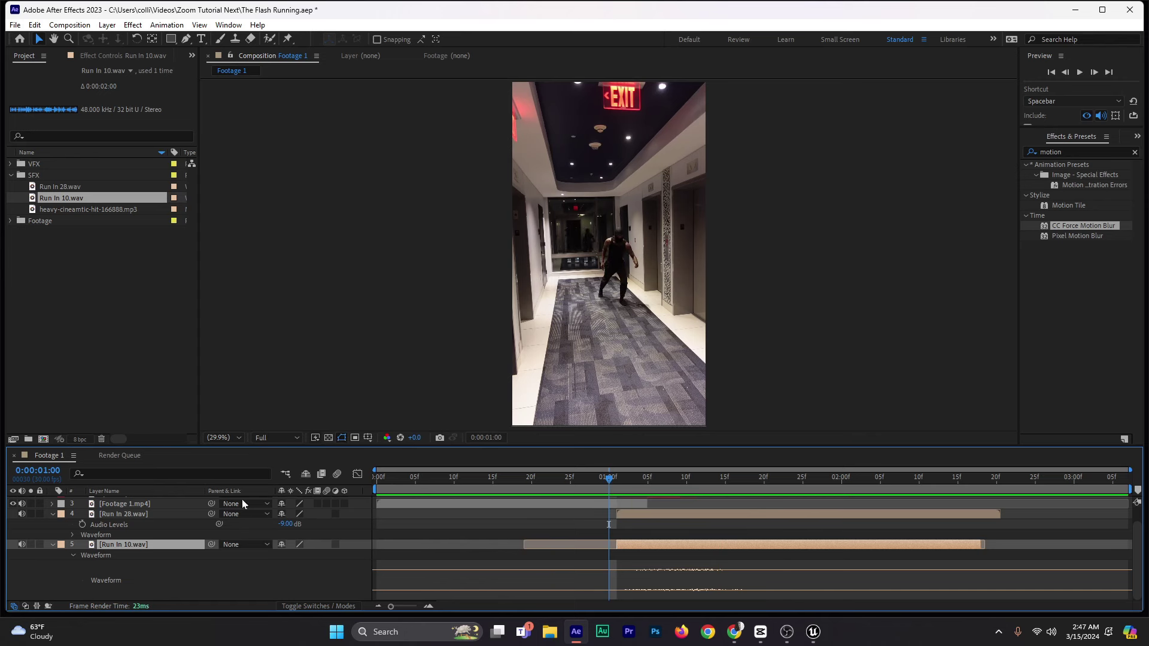
pyautogui.click(50, 542)
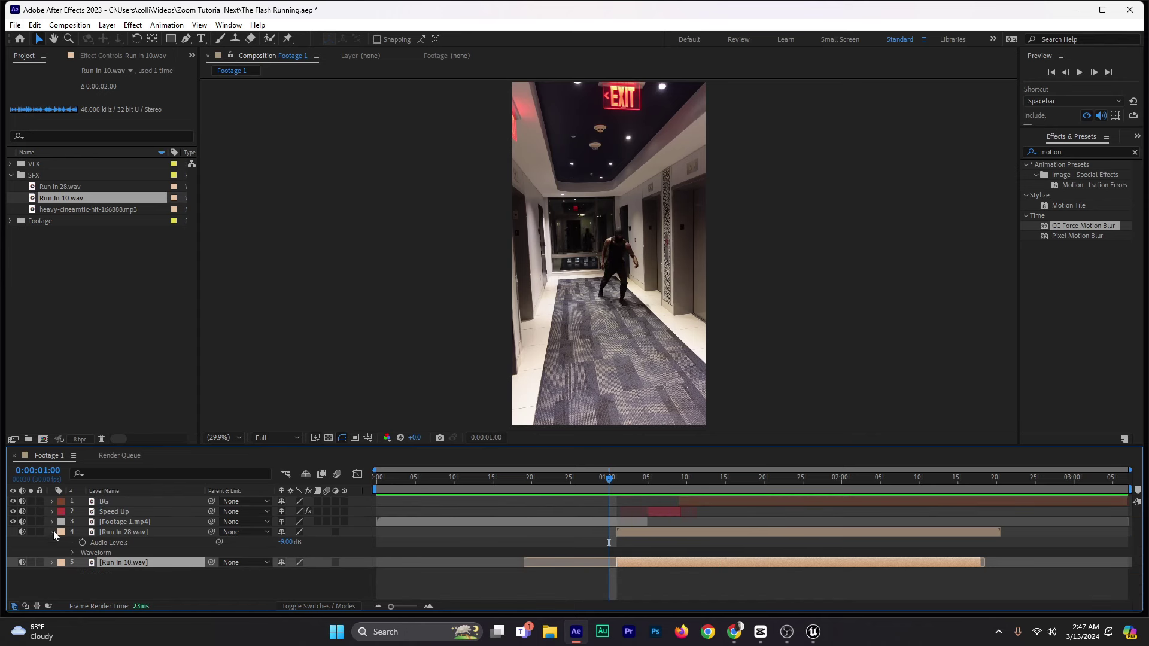
pyautogui.click(52, 530)
pyautogui.moveTo(610, 481); pyautogui.dragTo(647, 480)
pyautogui.click(61, 210)
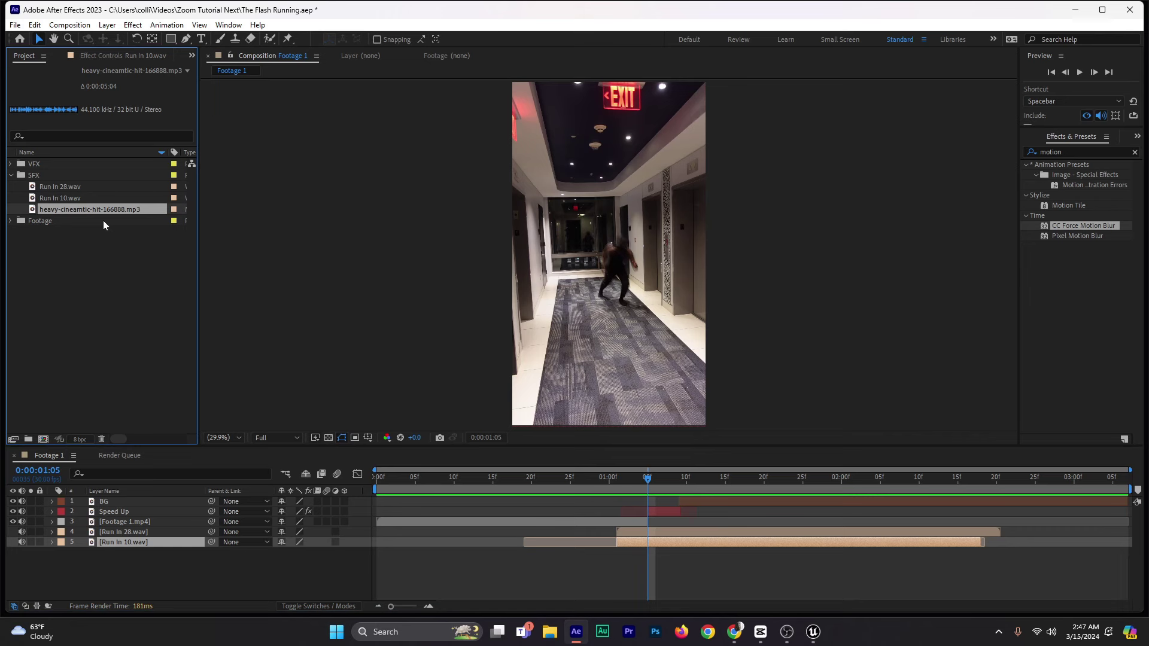
# Step: Add heavy-cineamtic-hit-166888.mp3 at 1:05 and slide it to start near 25 frames
pyautogui.moveTo(646, 482)
pyautogui.mouseDown()
pyautogui.moveTo(662, 491)
pyautogui.moveTo(648, 496)
pyautogui.mouseUp()
pyautogui.moveTo(640, 492); pyautogui.dragTo(646, 494)
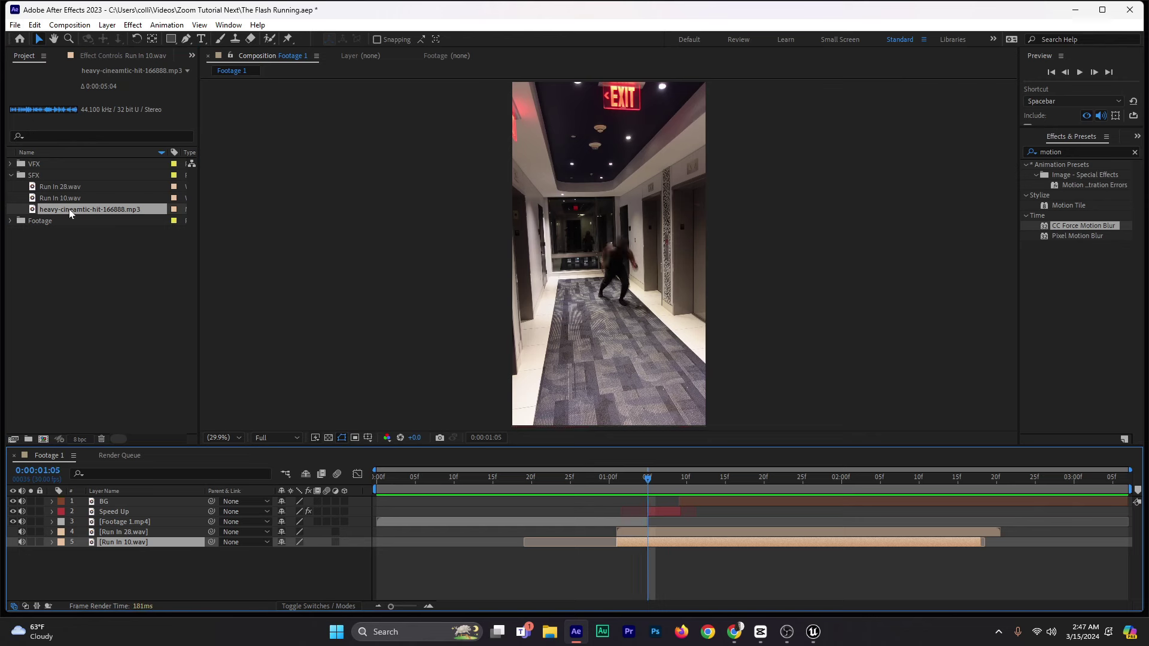
pyautogui.moveTo(64, 210); pyautogui.dragTo(634, 534)
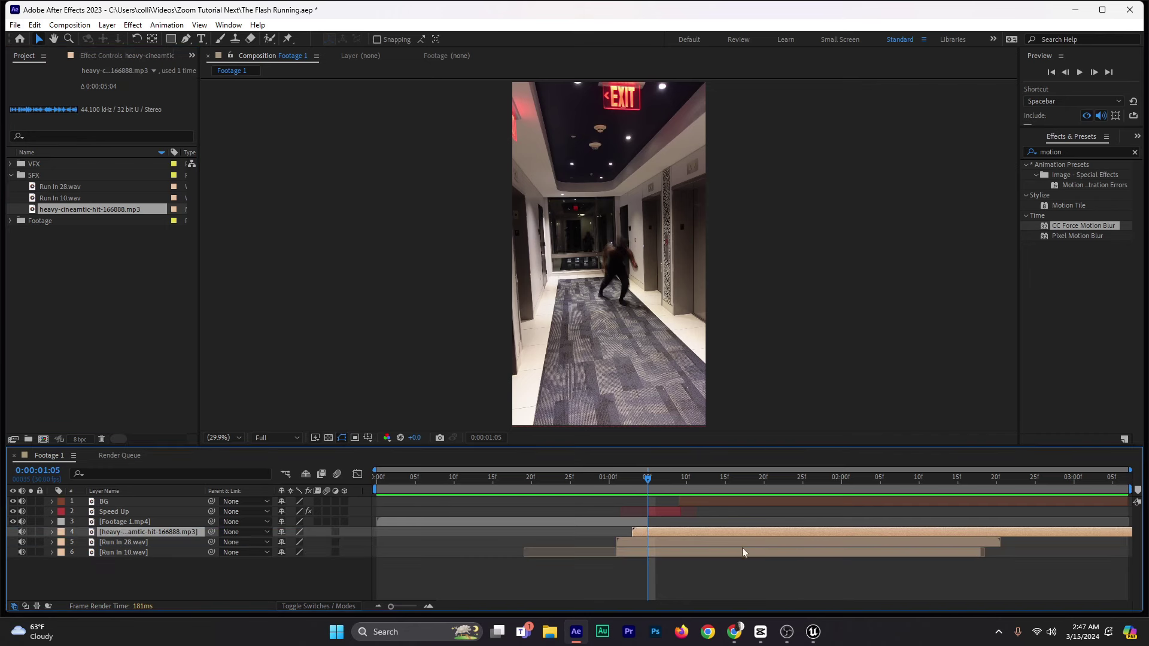
pyautogui.press('l')
pyautogui.press('l')
pyautogui.moveTo(775, 535); pyautogui.dragTo(689, 537)
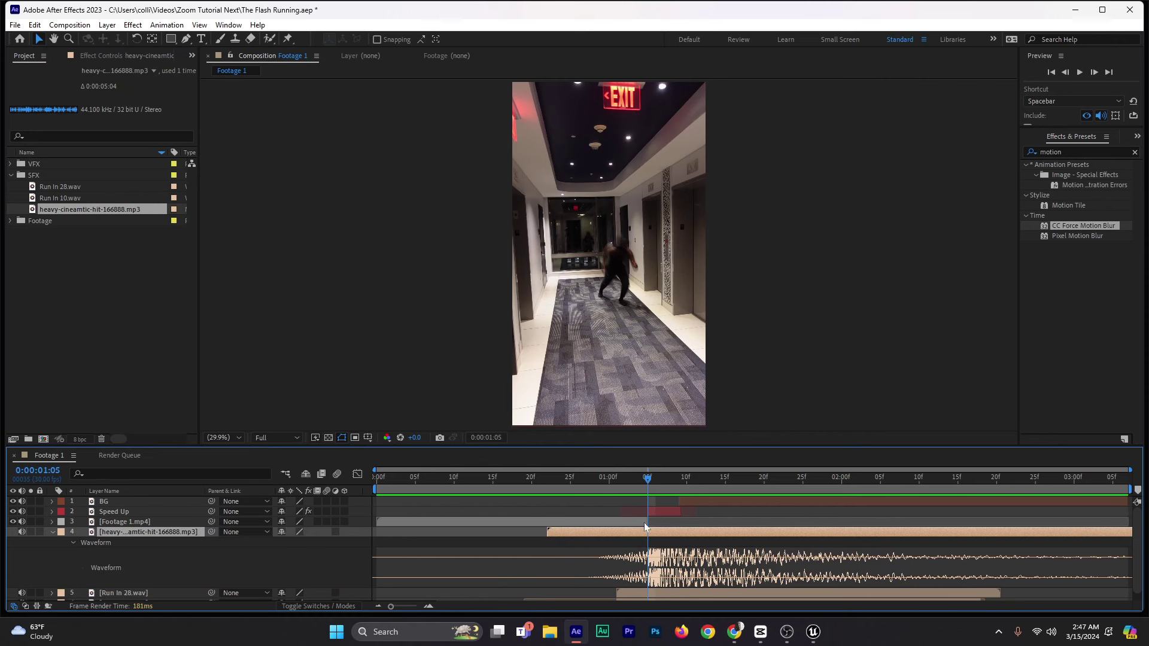
# Step: Scrub past the runner's blur and lower the hit sound's volume to -7 dB
pyautogui.click(641, 489)
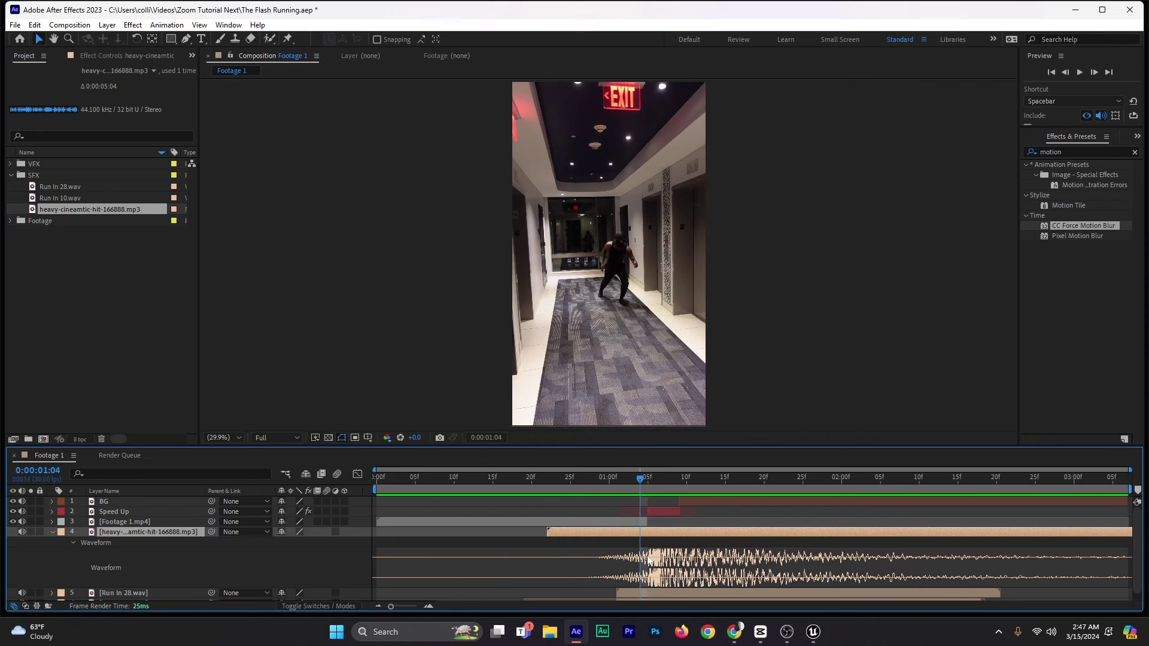
pyautogui.moveTo(640, 487)
pyautogui.mouseDown()
pyautogui.moveTo(679, 490)
pyautogui.moveTo(648, 498)
pyautogui.mouseUp()
pyautogui.press('l')
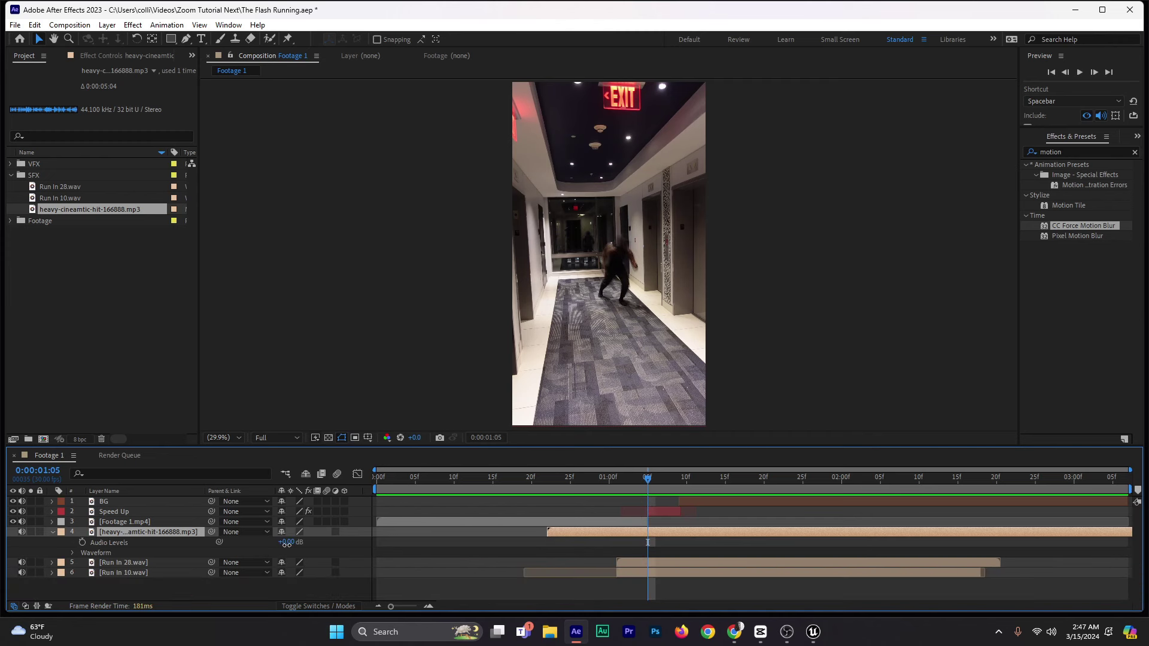
pyautogui.moveTo(286, 542); pyautogui.dragTo(282, 543)
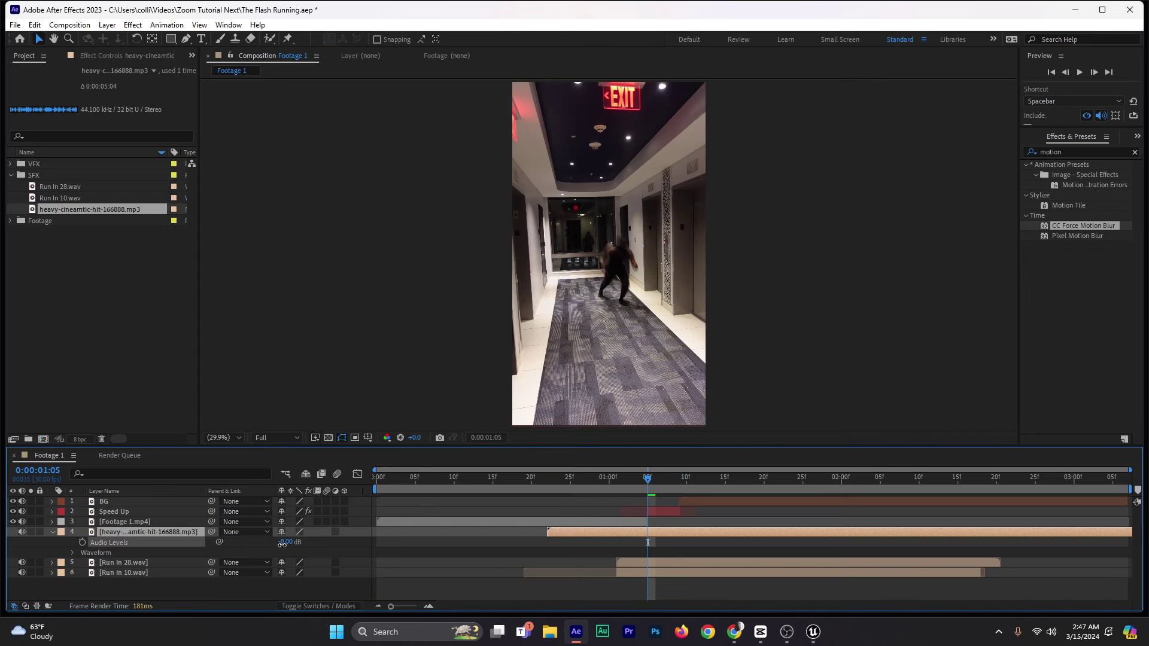
# Step: Preview the hit sound from 14 frames and drop its volume to -21 dB
pyautogui.click(53, 532)
pyautogui.click(485, 478)
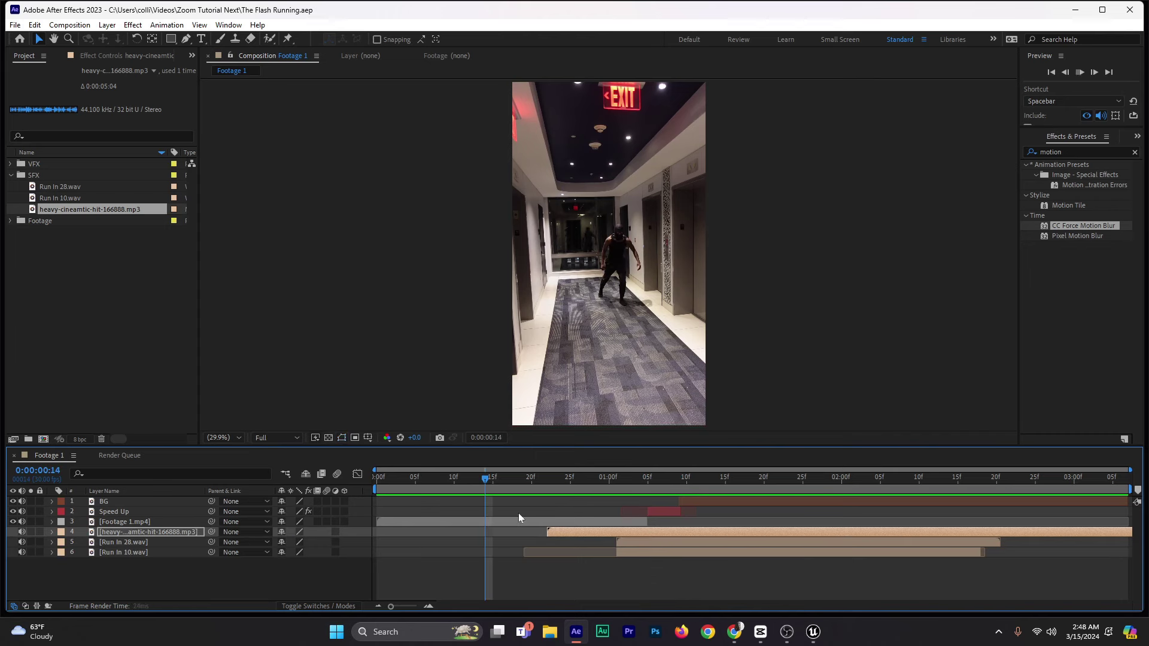
pyautogui.press('space')
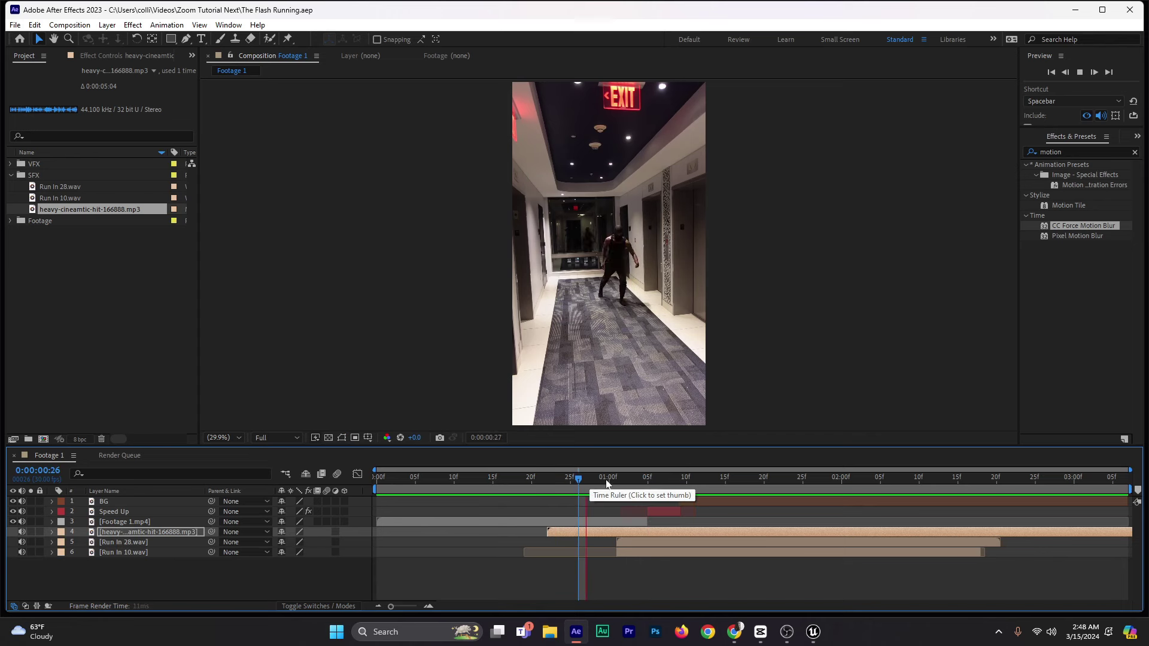
pyautogui.press('space')
pyautogui.press('l')
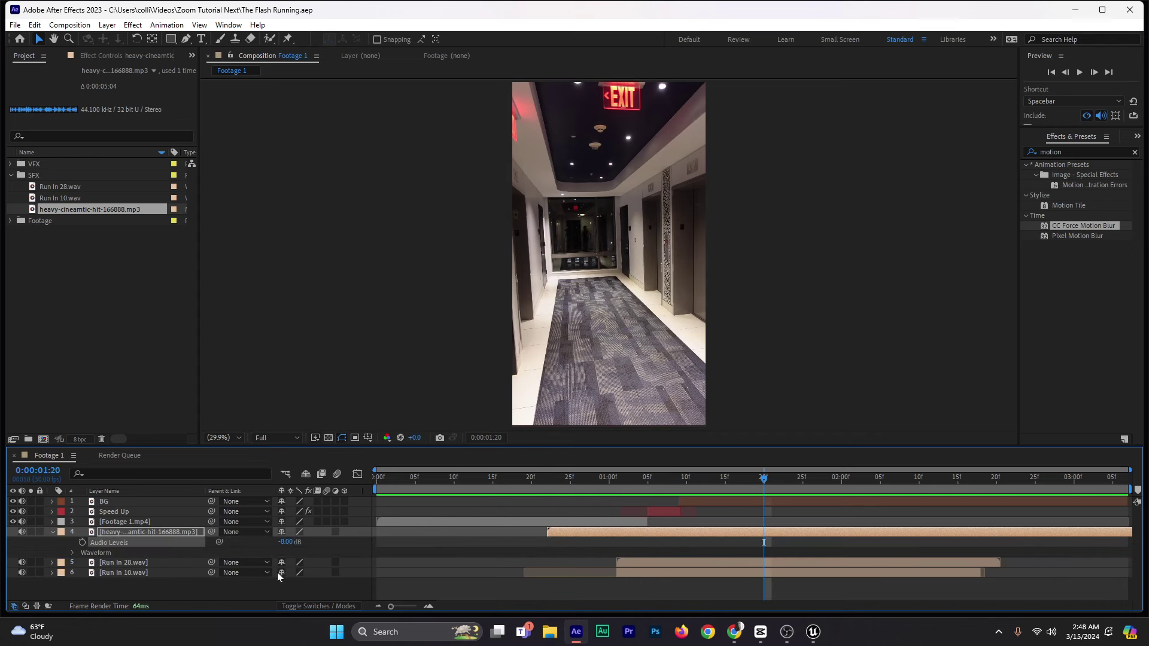
pyautogui.moveTo(286, 542); pyautogui.dragTo(278, 542)
# Step: Replay from frame 17 and raise the hit sound's volume to -15 dB
pyautogui.click(509, 481)
pyautogui.press('space')
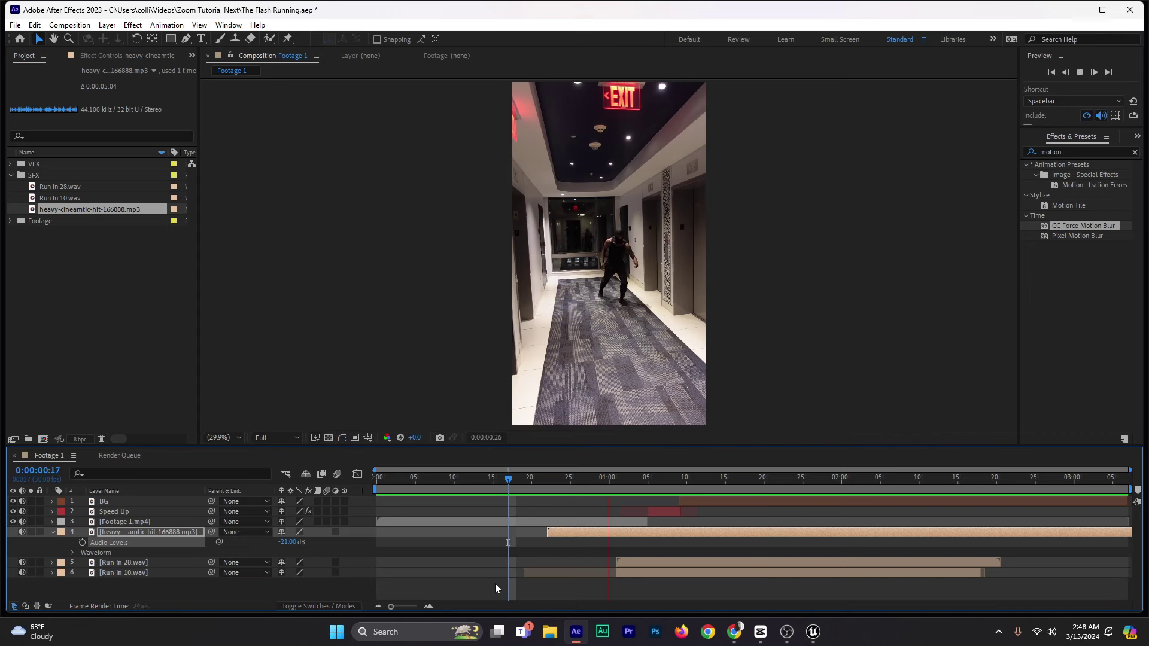
pyautogui.click(645, 480)
pyautogui.moveTo(278, 544); pyautogui.dragTo(283, 544)
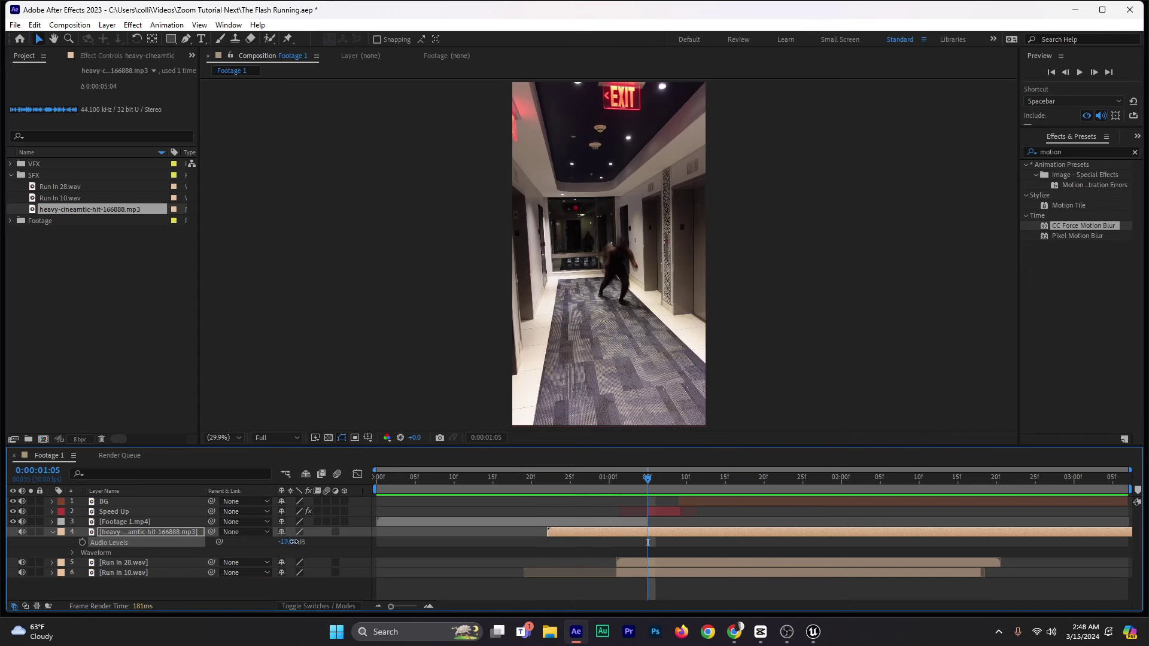
# Step: Preview the hit at -15 dB from frame 26 and collapse its layer properties
pyautogui.click(578, 477)
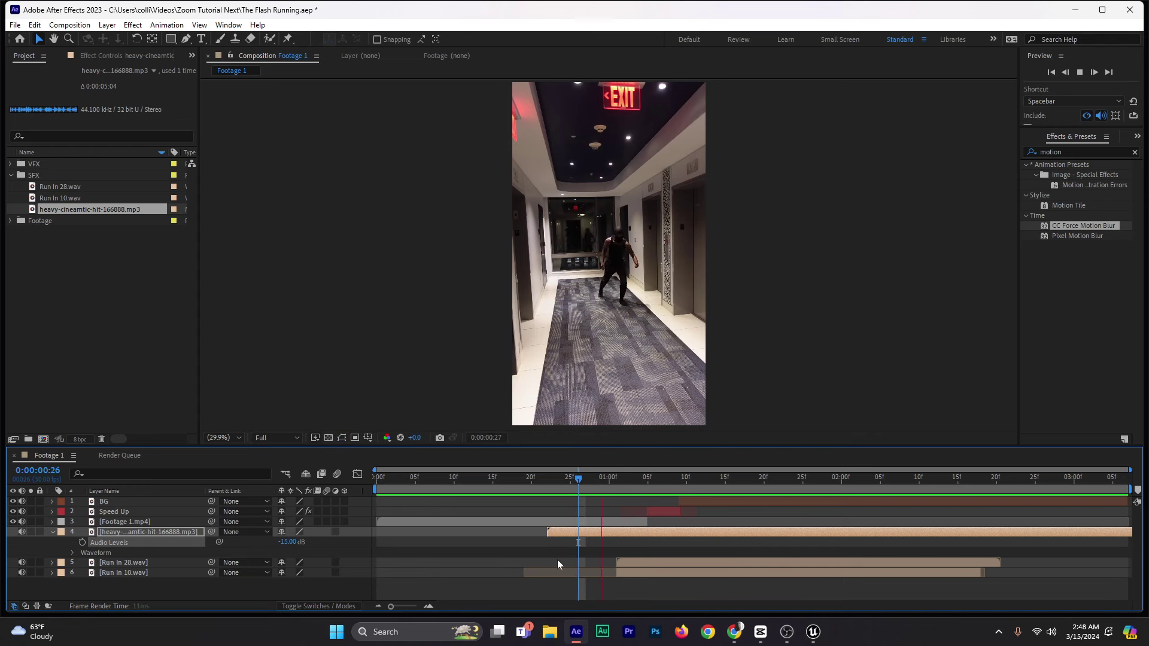
pyautogui.press('space')
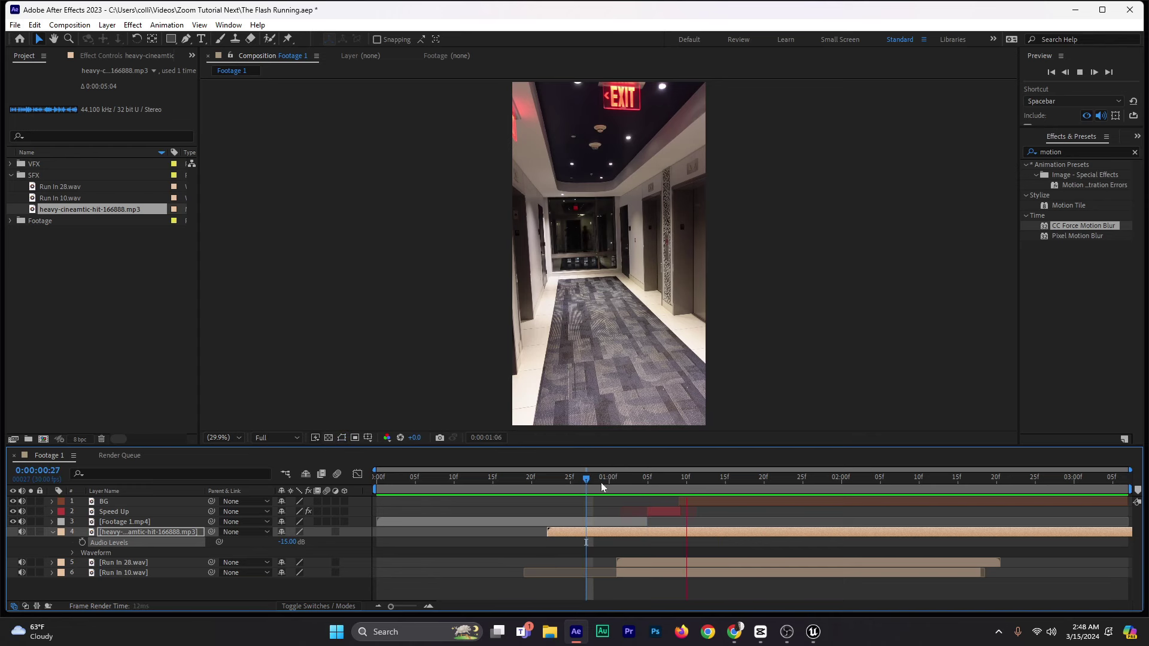
pyautogui.click(632, 480)
pyautogui.press('space')
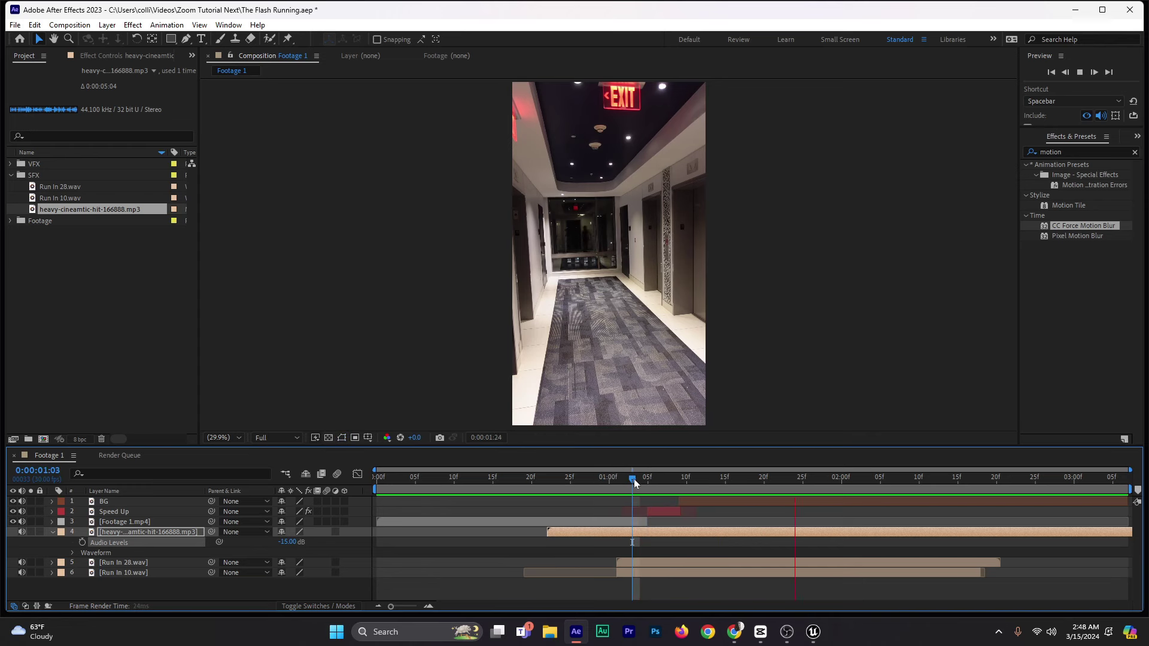
pyautogui.press('space')
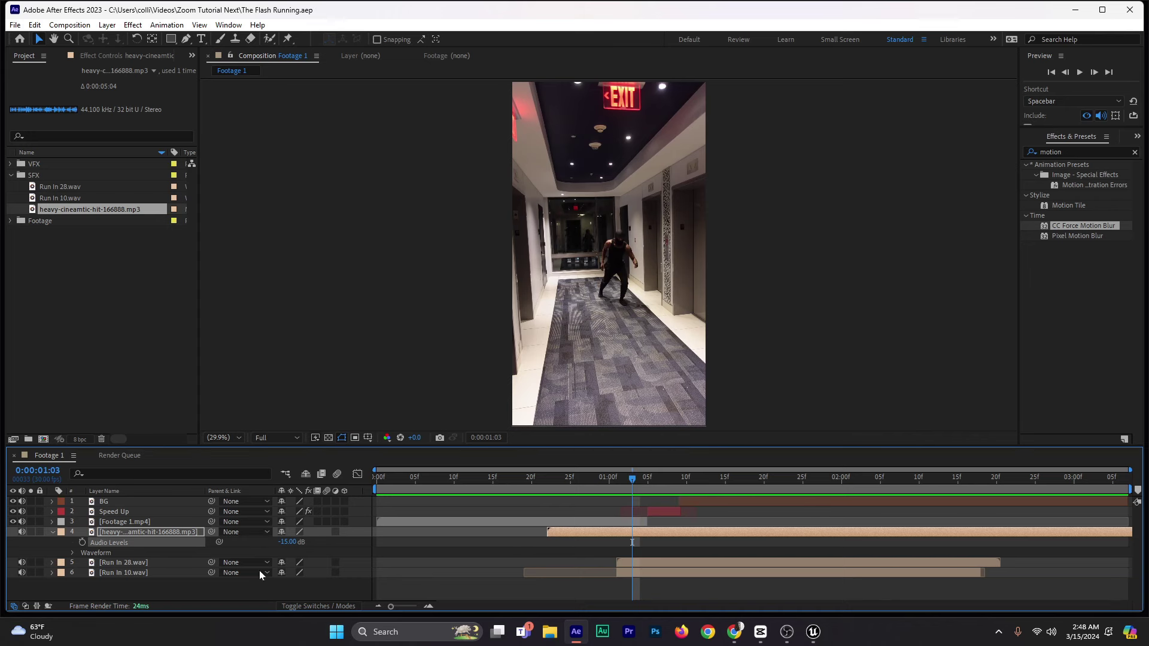
pyautogui.click(52, 530)
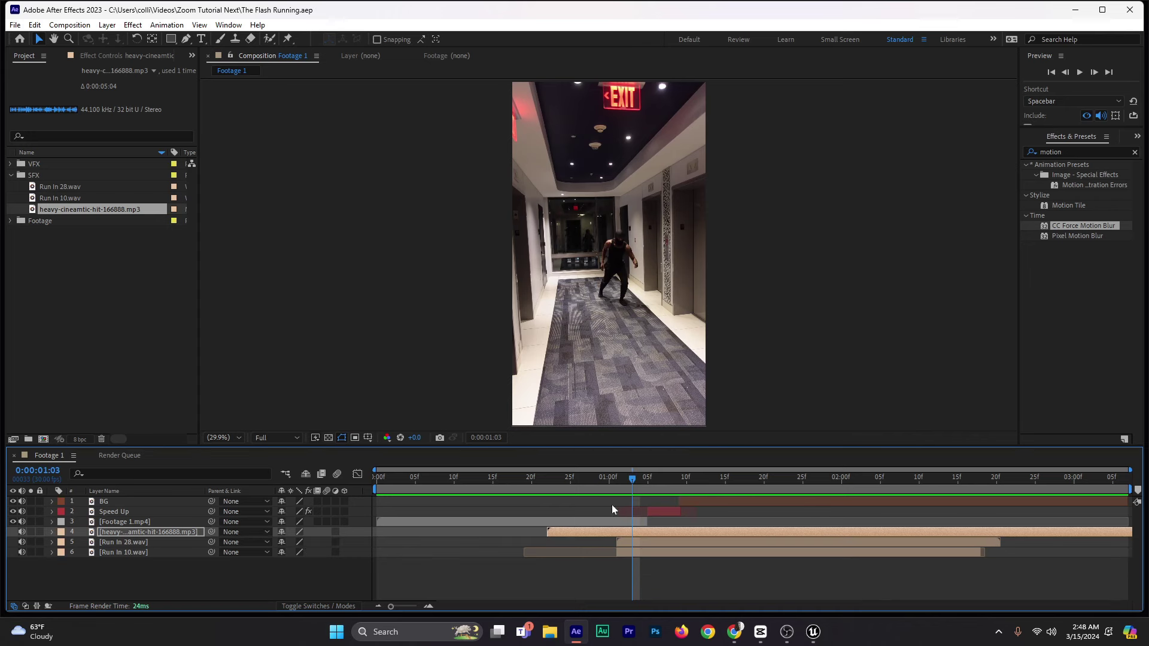
# Step: Collapse the SFX folder and add Colorful Sparks.mov from the VFX folder as the top layer
pyautogui.click(10, 175)
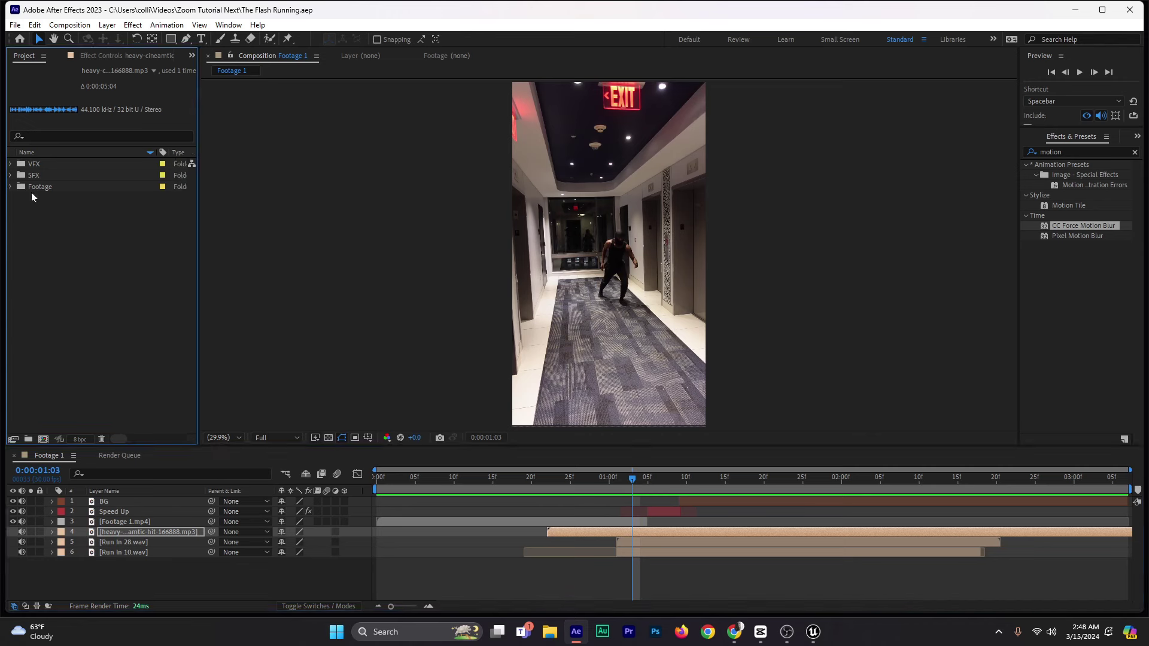
pyautogui.moveTo(615, 479); pyautogui.dragTo(361, 527)
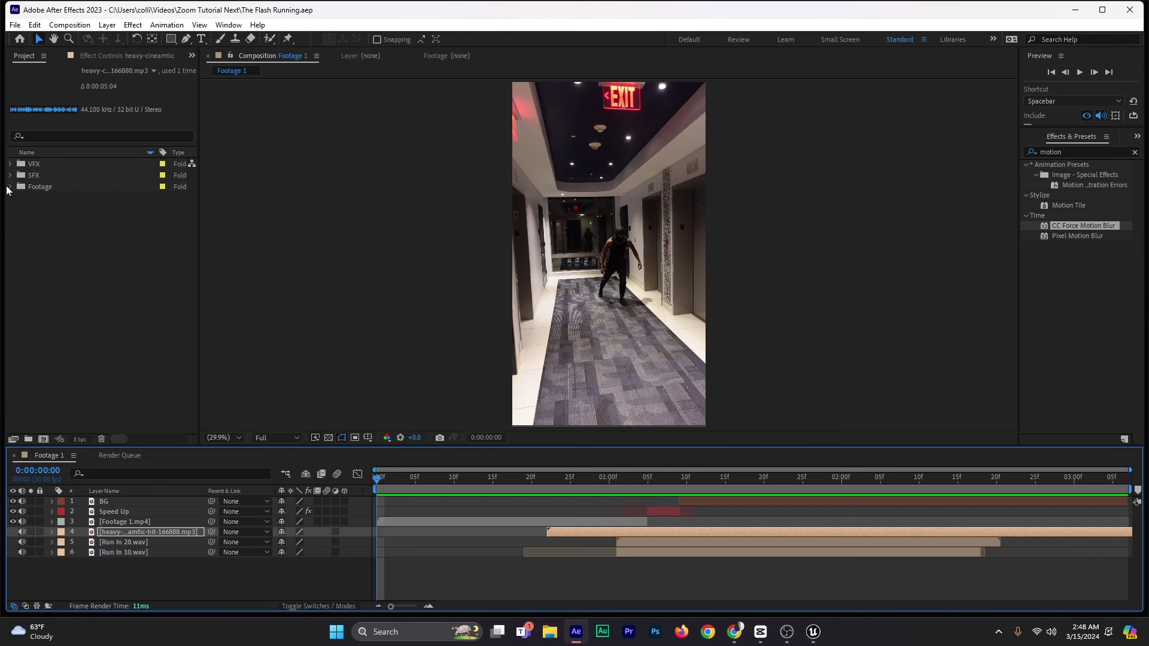
pyautogui.click(9, 163)
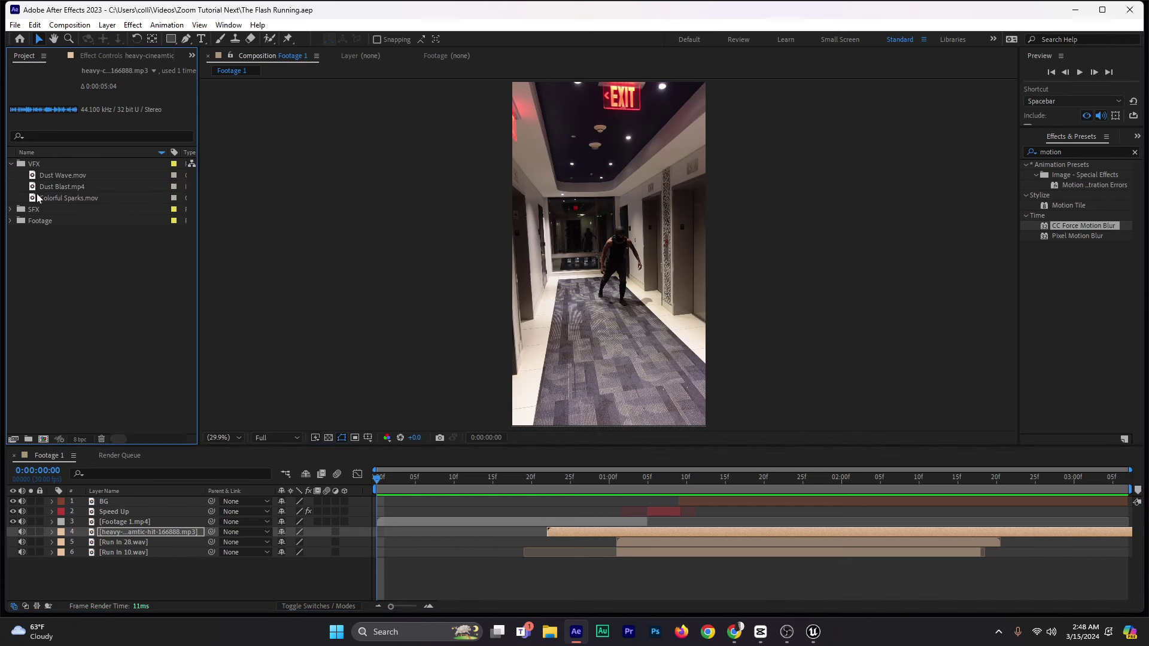
pyautogui.click(55, 200)
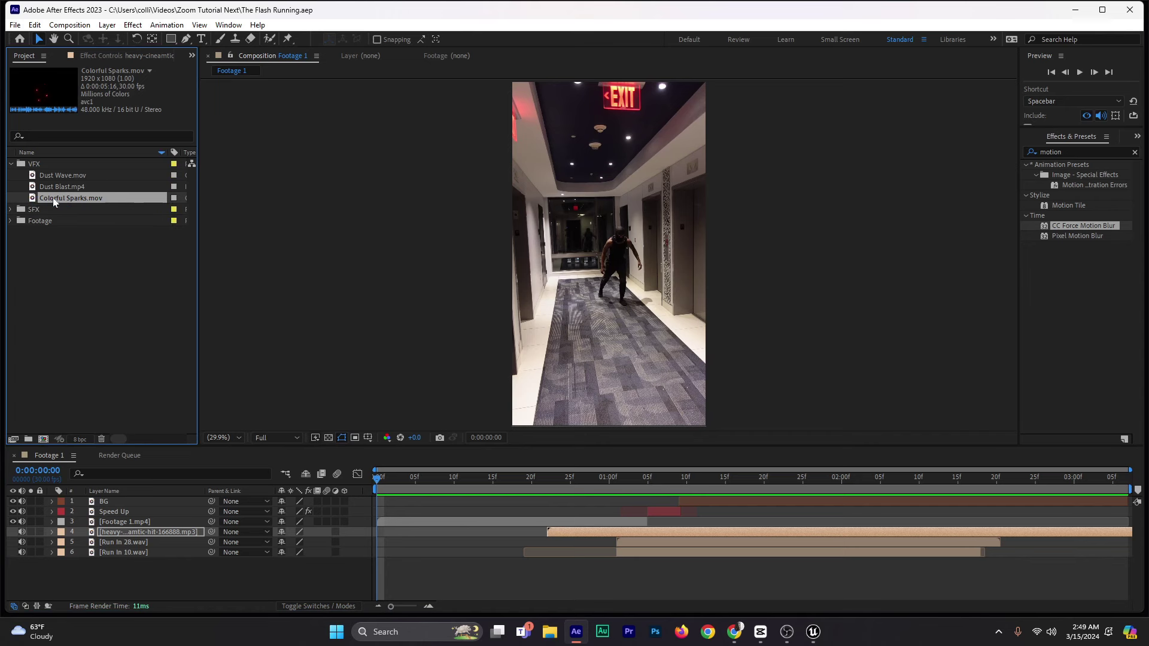
pyautogui.moveTo(66, 196); pyautogui.dragTo(131, 499)
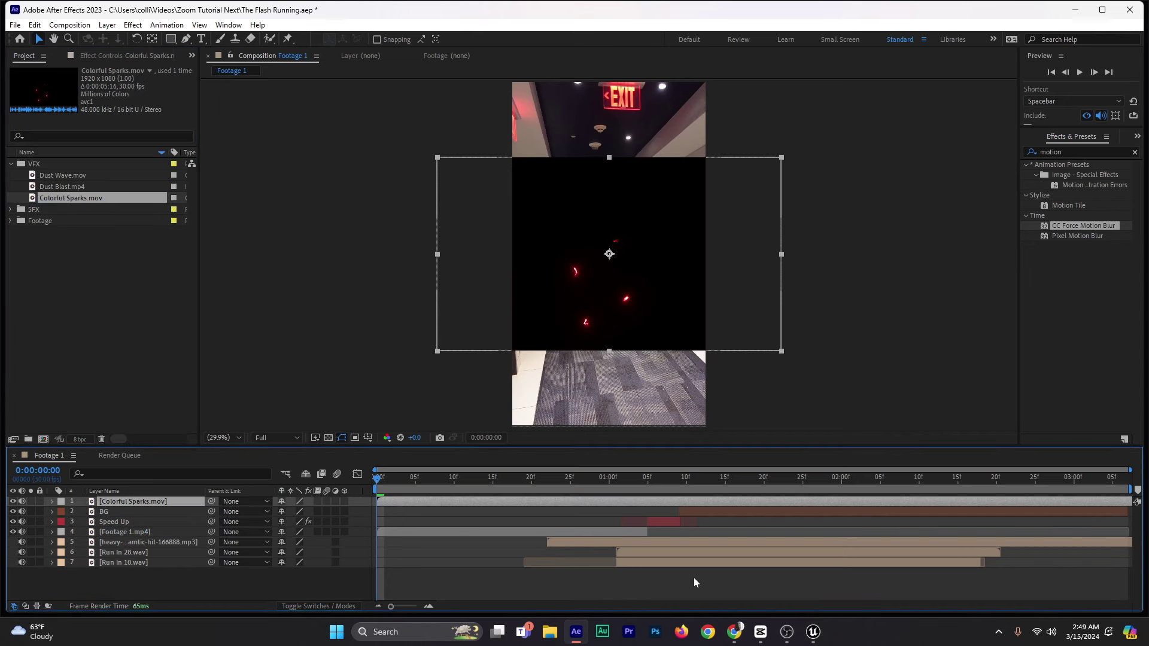
# Step: Give the Colorful Sparks layer a Cyan label
pyautogui.click(61, 502)
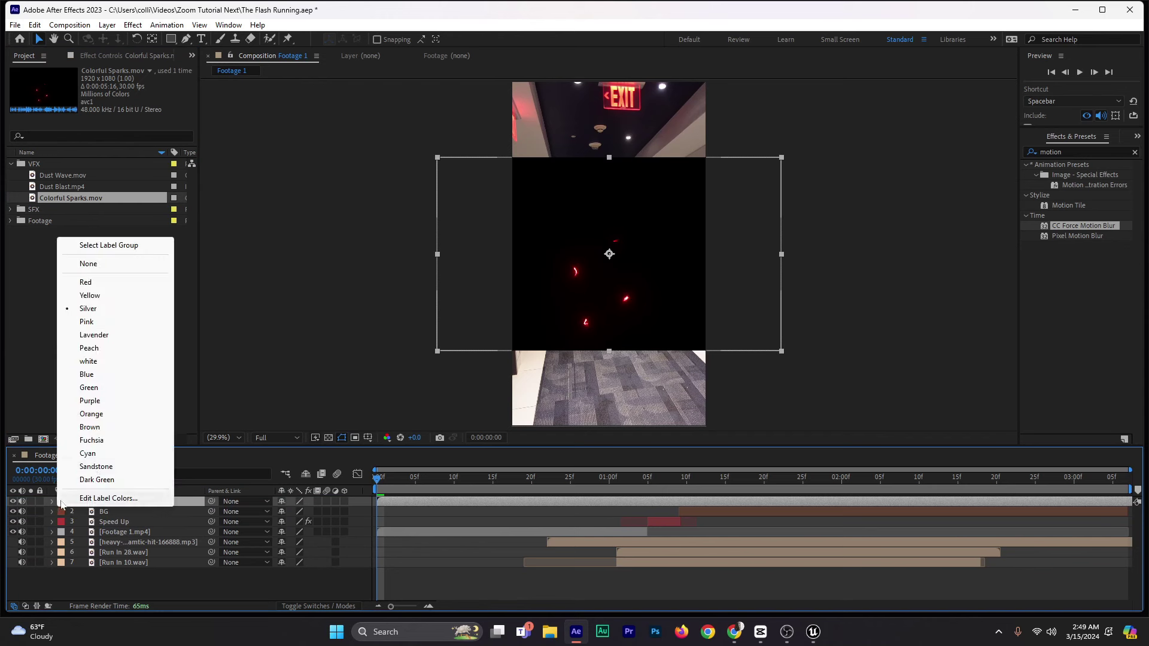
pyautogui.click(90, 456)
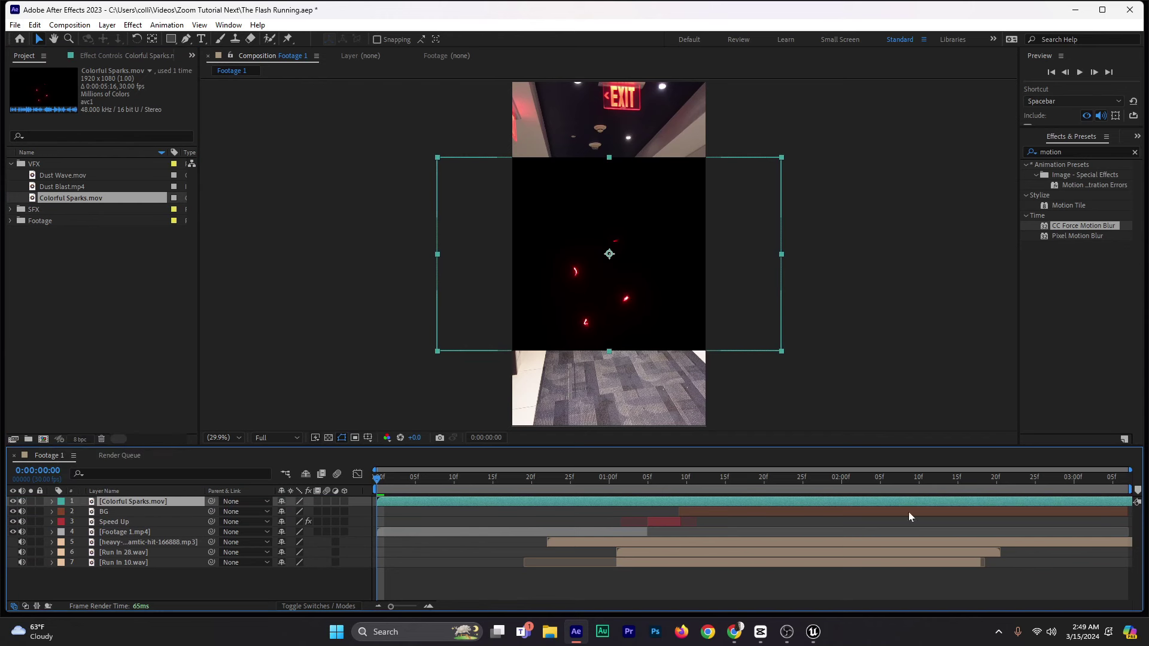
pyautogui.click(62, 502)
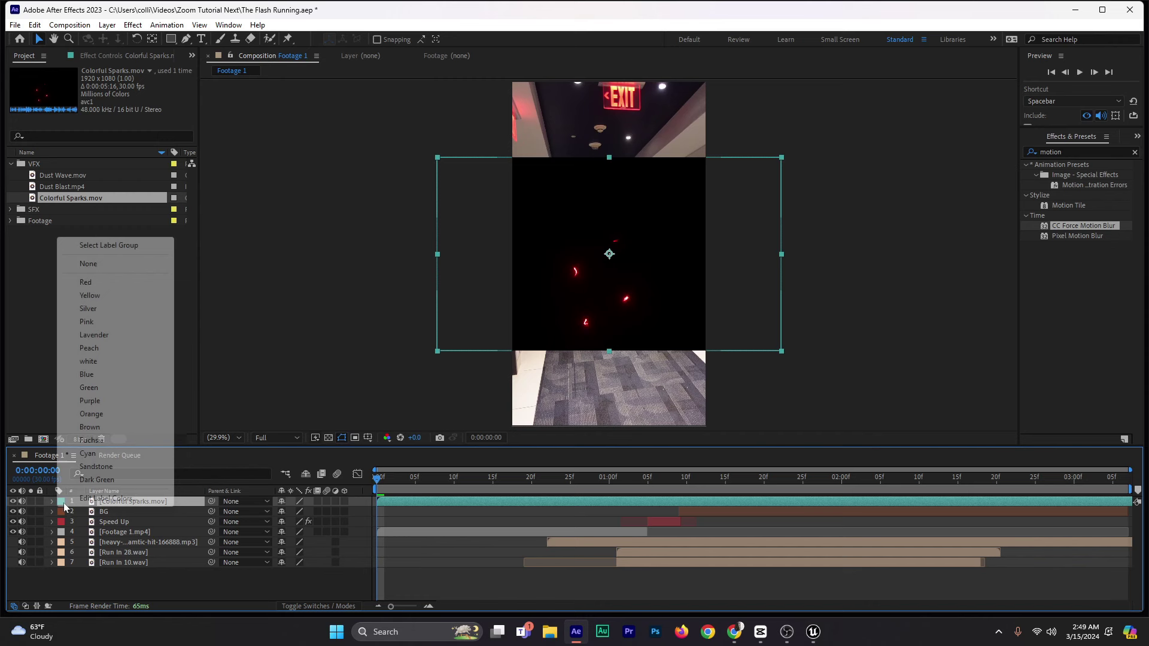
pyautogui.click(388, 491)
# Step: Preview the sparks animation and scrub through the first second
pyautogui.press('space')
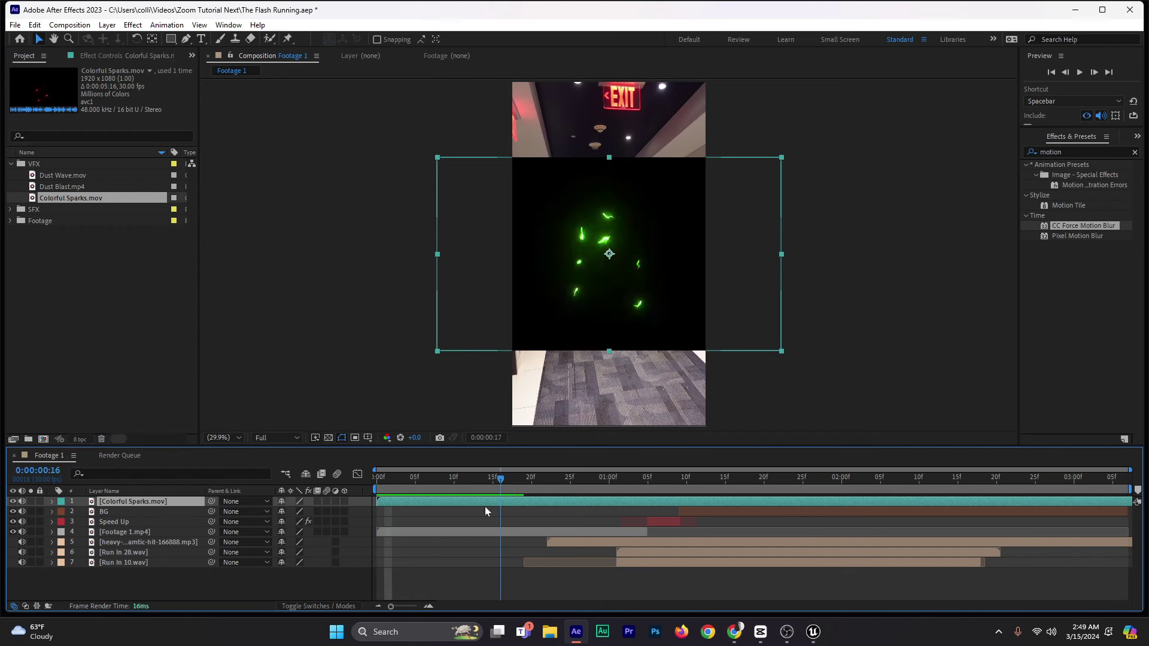
pyautogui.press('space')
pyautogui.press('space')
pyautogui.press('space')
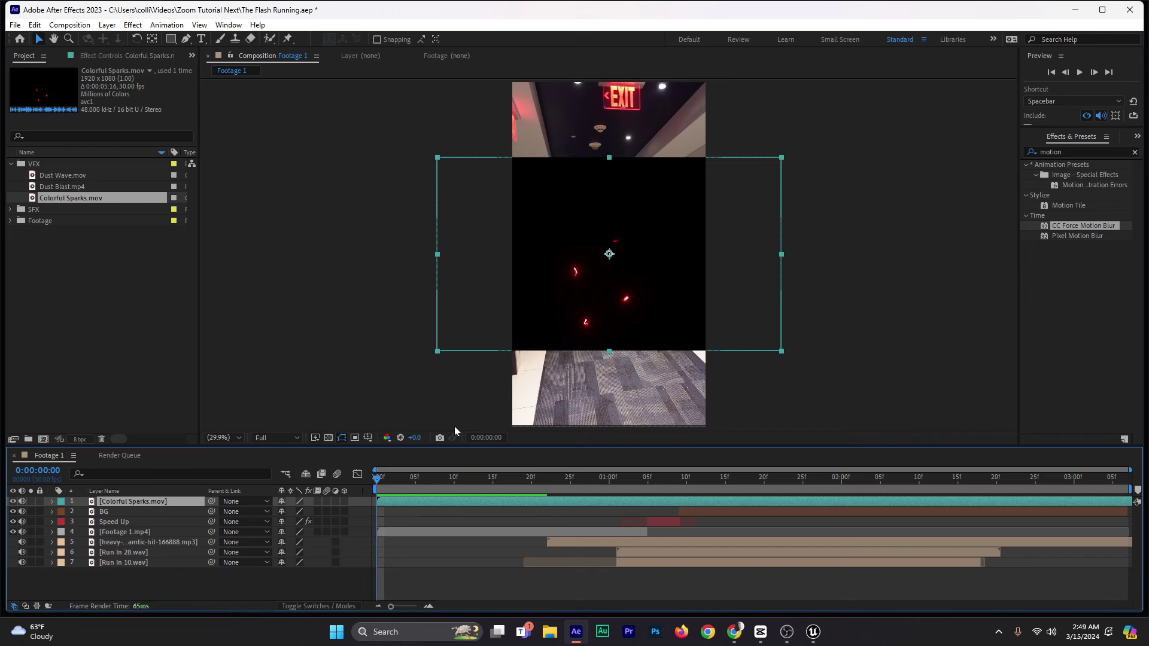
pyautogui.press('space')
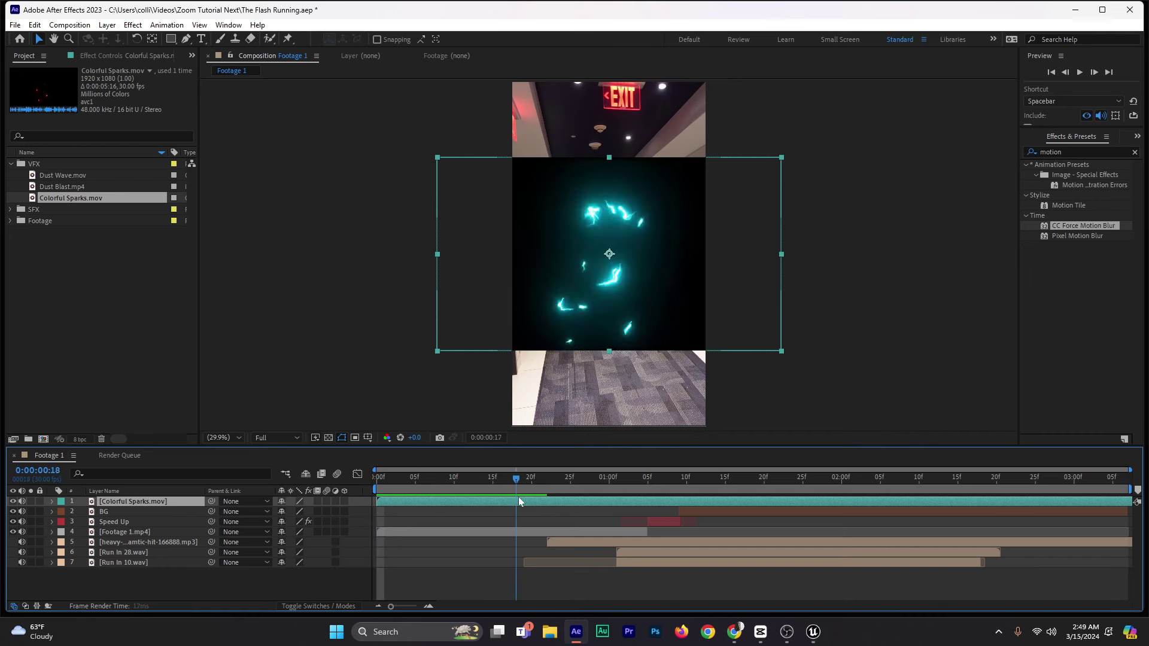
pyautogui.moveTo(592, 506); pyautogui.dragTo(310, 558)
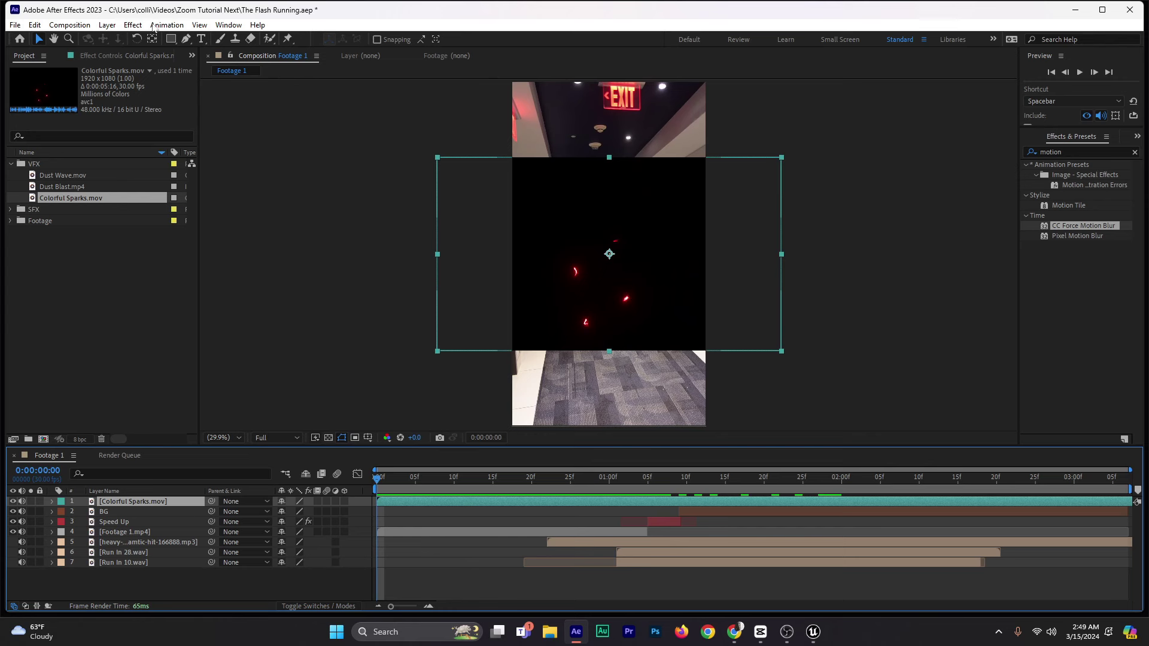
# Step: Add a layer-sized ellipse mask to the sparks and pull its left, right and top points inward
pyautogui.click(174, 42)
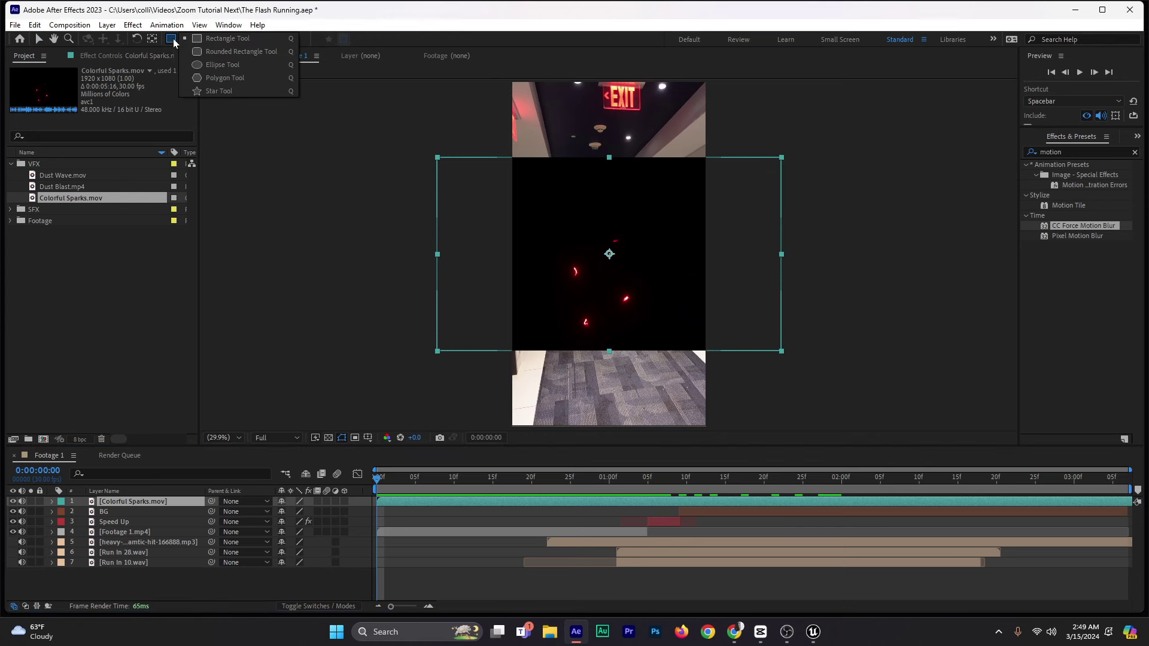
pyautogui.click(196, 64)
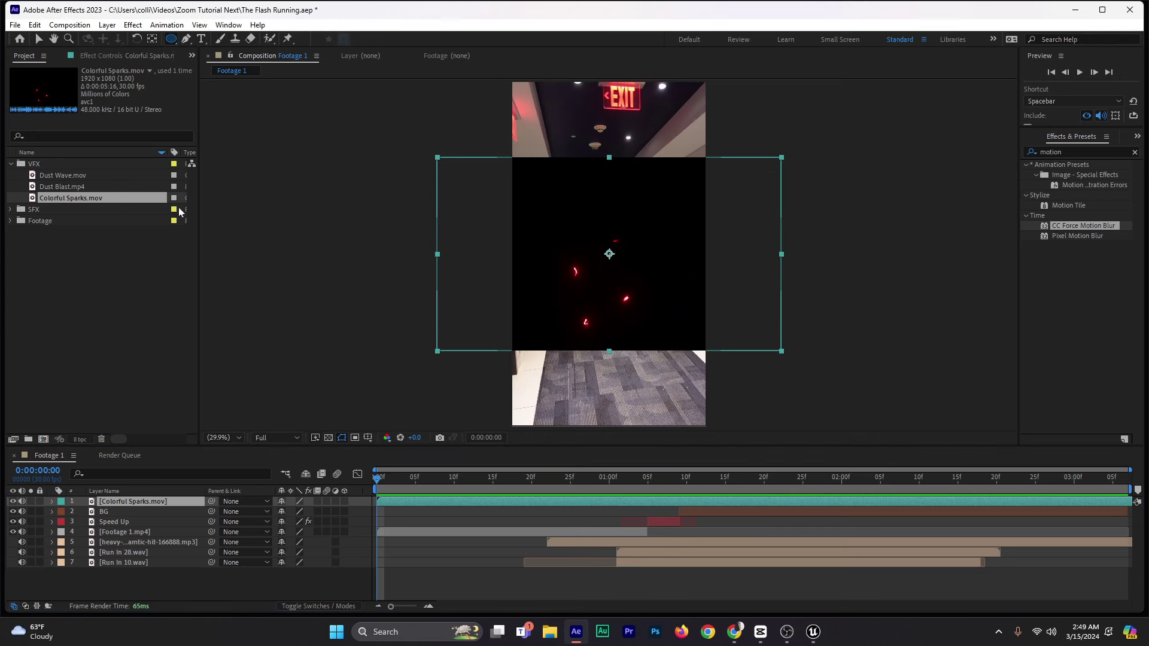
pyautogui.doubleClick(172, 39)
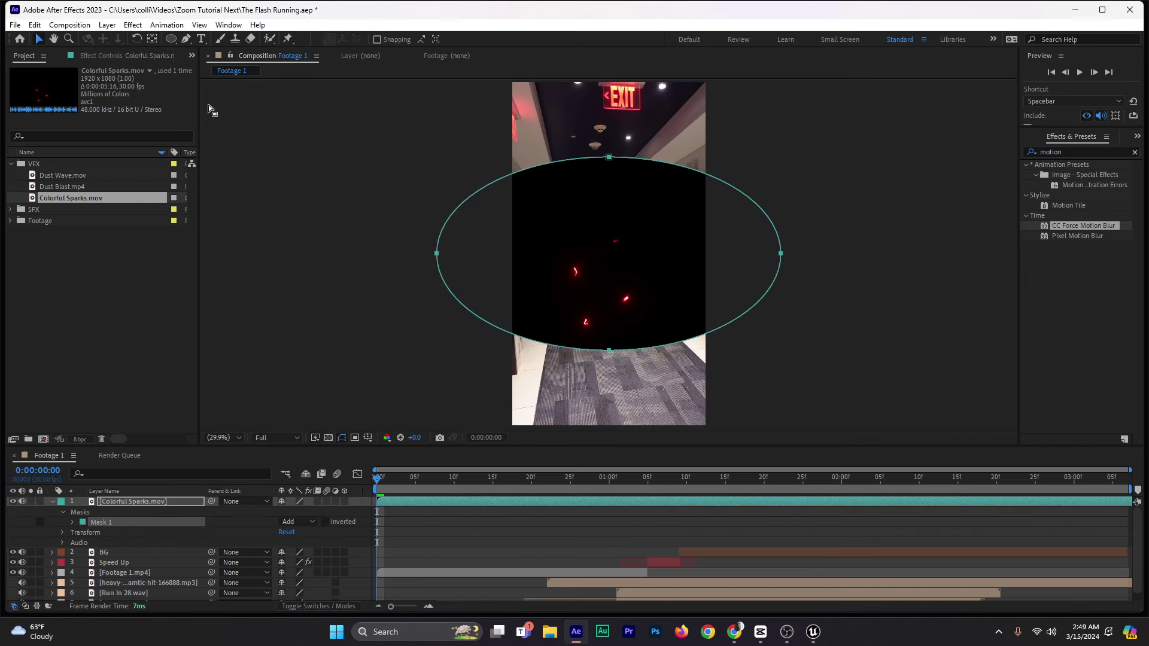
pyautogui.press('v')
pyautogui.click(522, 267)
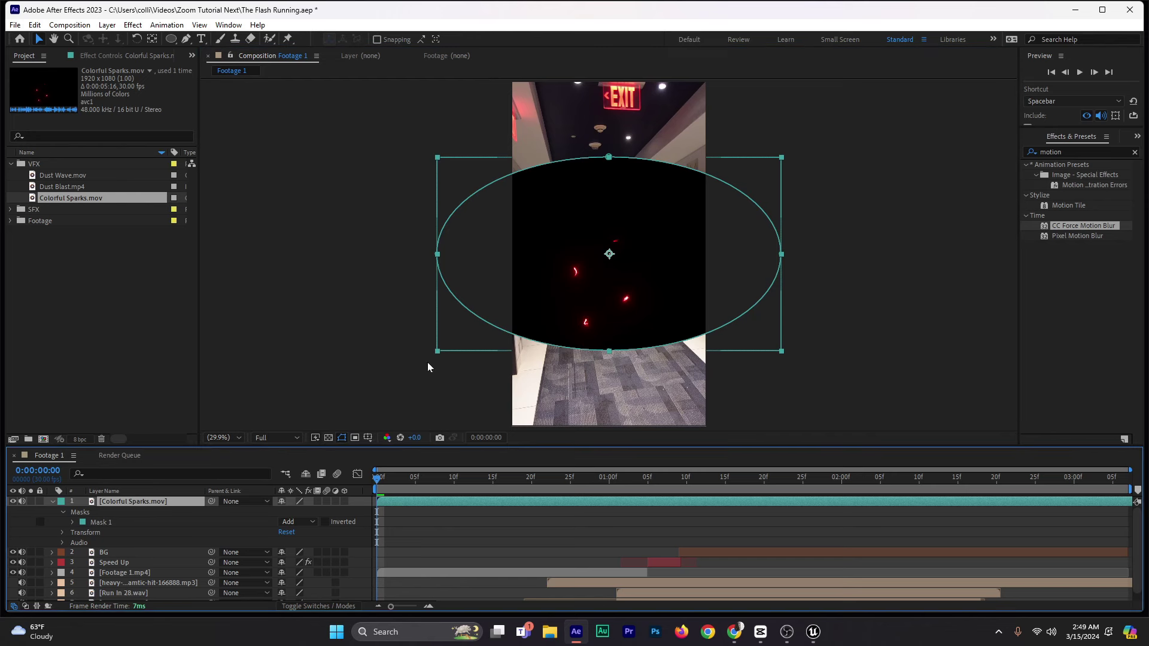
pyautogui.moveTo(442, 267); pyautogui.dragTo(517, 267)
pyautogui.moveTo(781, 254); pyautogui.dragTo(696, 258)
pyautogui.moveTo(609, 162); pyautogui.dragTo(608, 210)
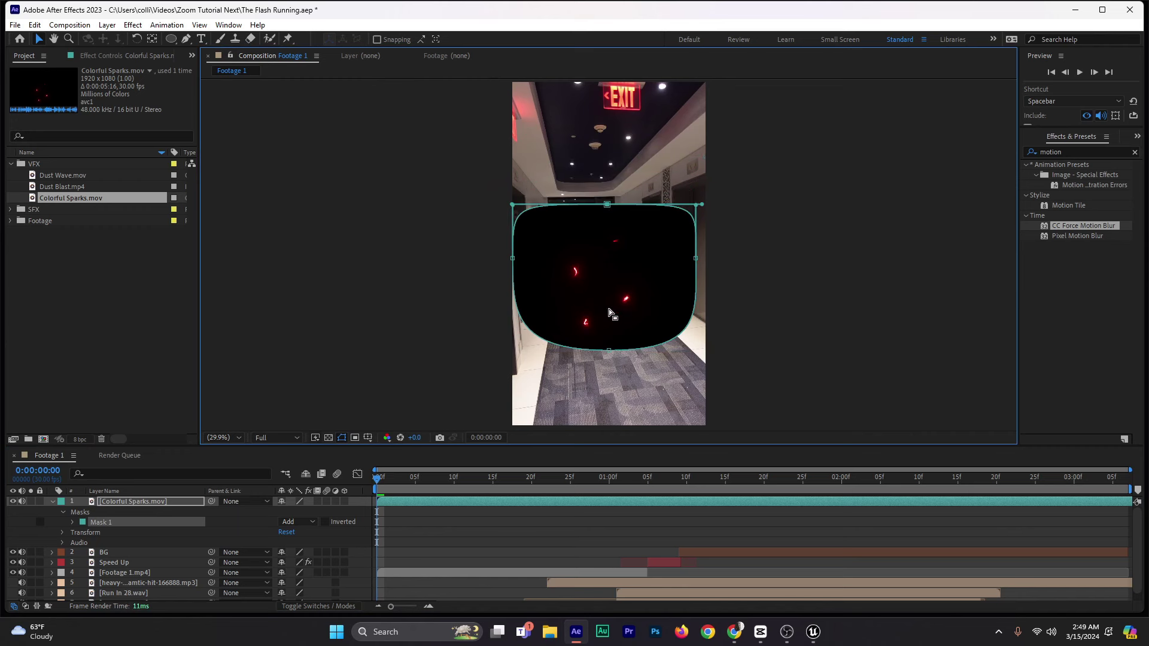
# Step: Set the mask feather to 279 pixels and expansion to -104 pixels
pyautogui.press('f')
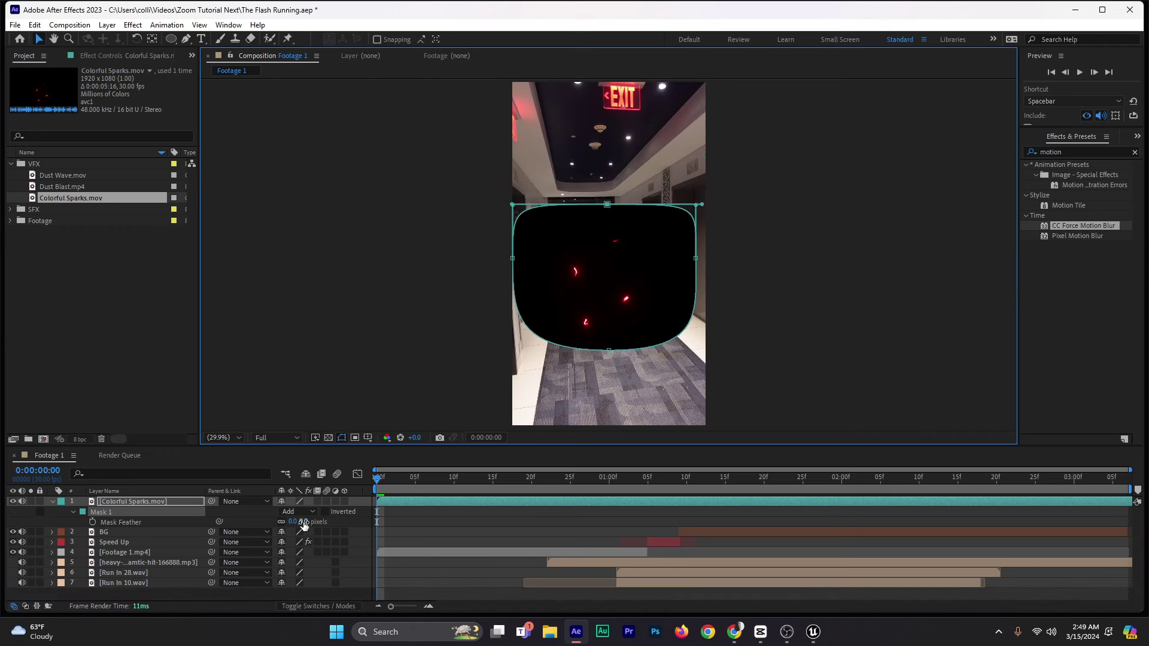
pyautogui.moveTo(304, 524); pyautogui.dragTo(473, 524)
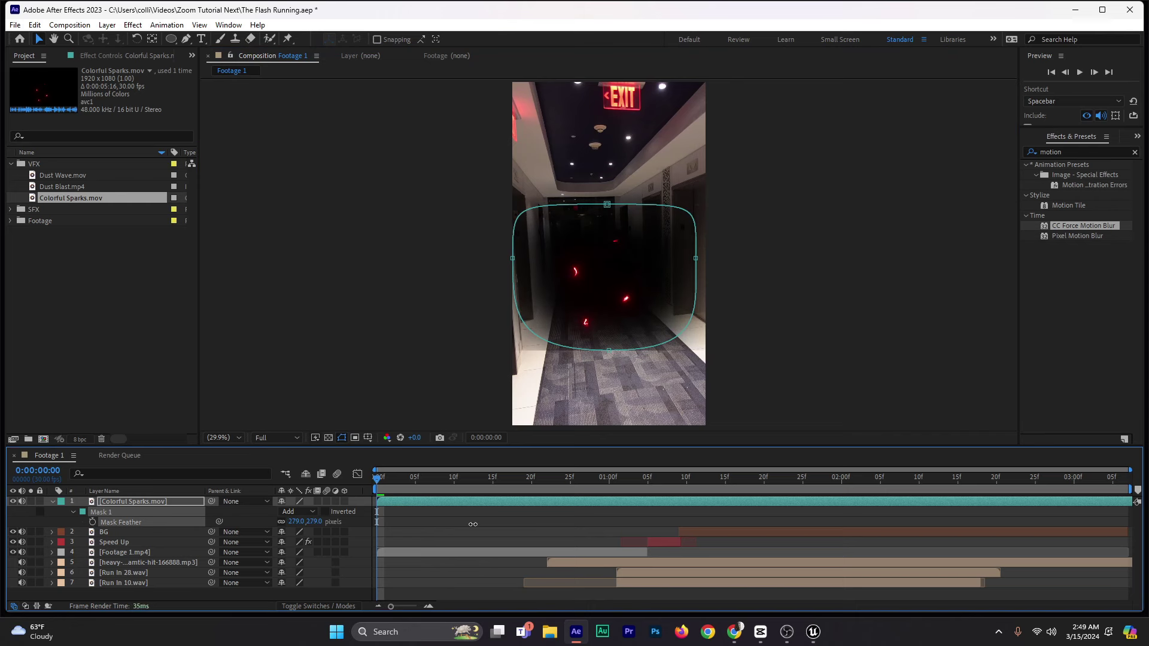
pyautogui.press('m')
pyautogui.press('m')
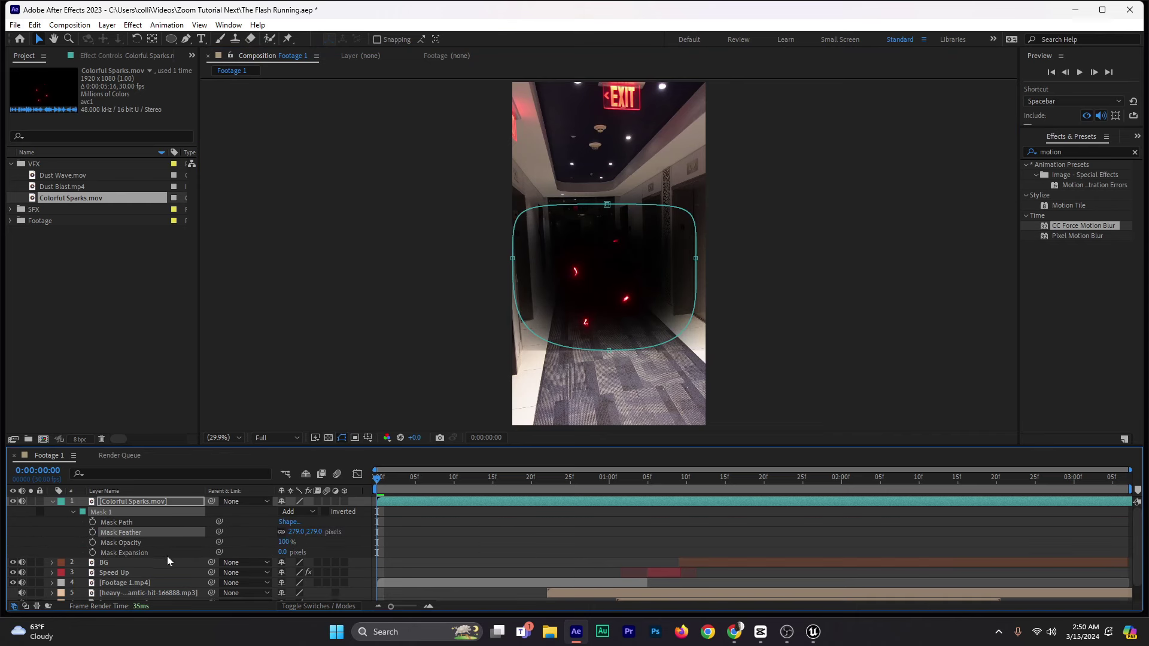
pyautogui.moveTo(281, 552); pyautogui.dragTo(221, 554)
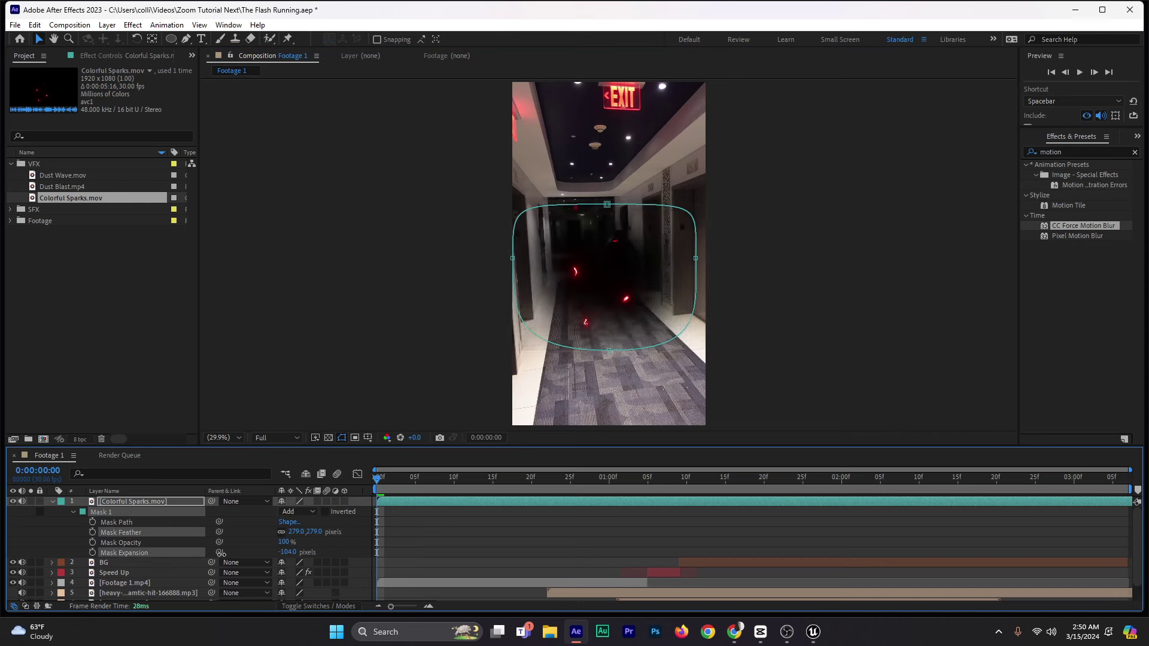
pyautogui.click(51, 502)
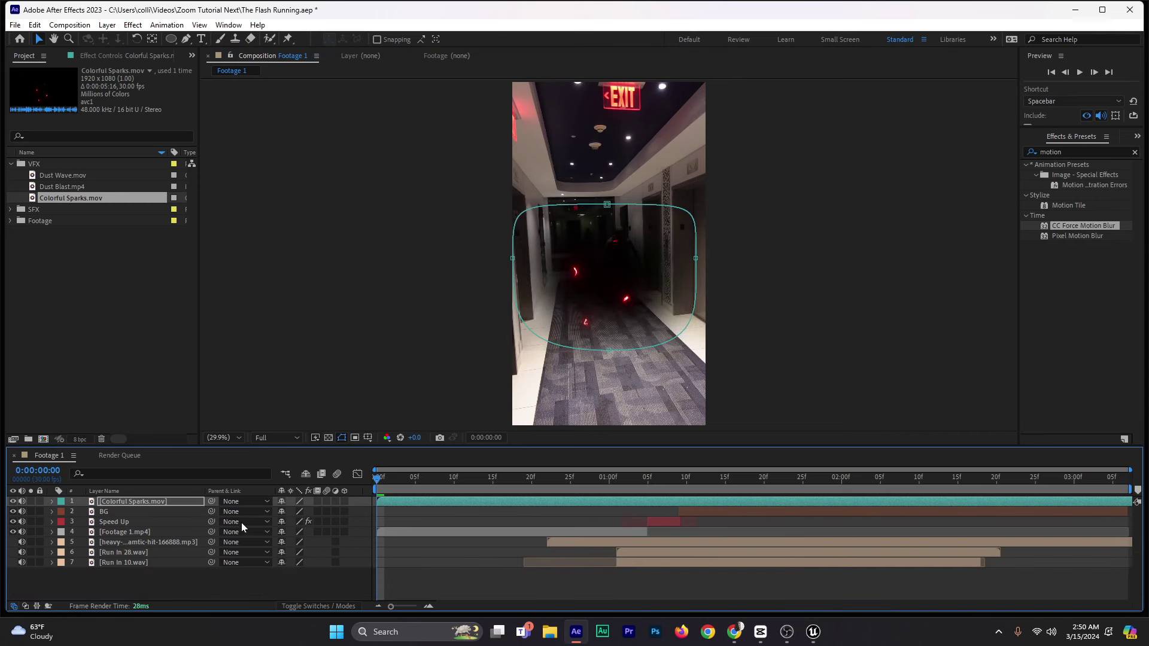
# Step: Set the Colorful Sparks blending mode to Screen, briefly comparing it against Normal
pyautogui.click(291, 606)
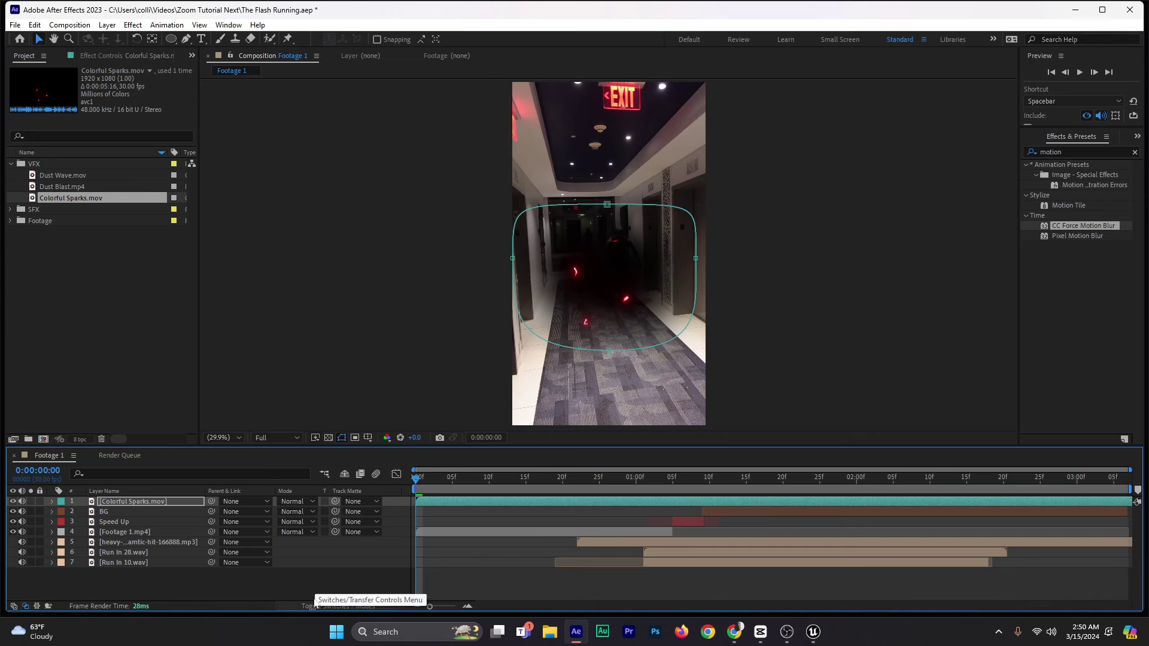
pyautogui.click(293, 504)
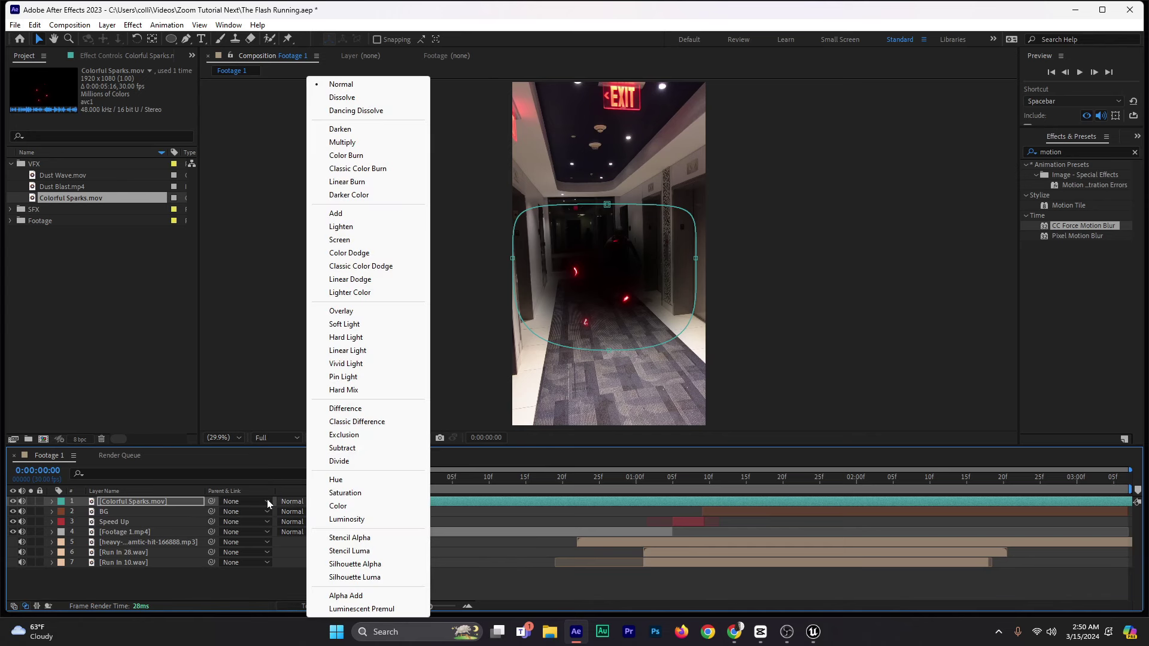
pyautogui.click(393, 239)
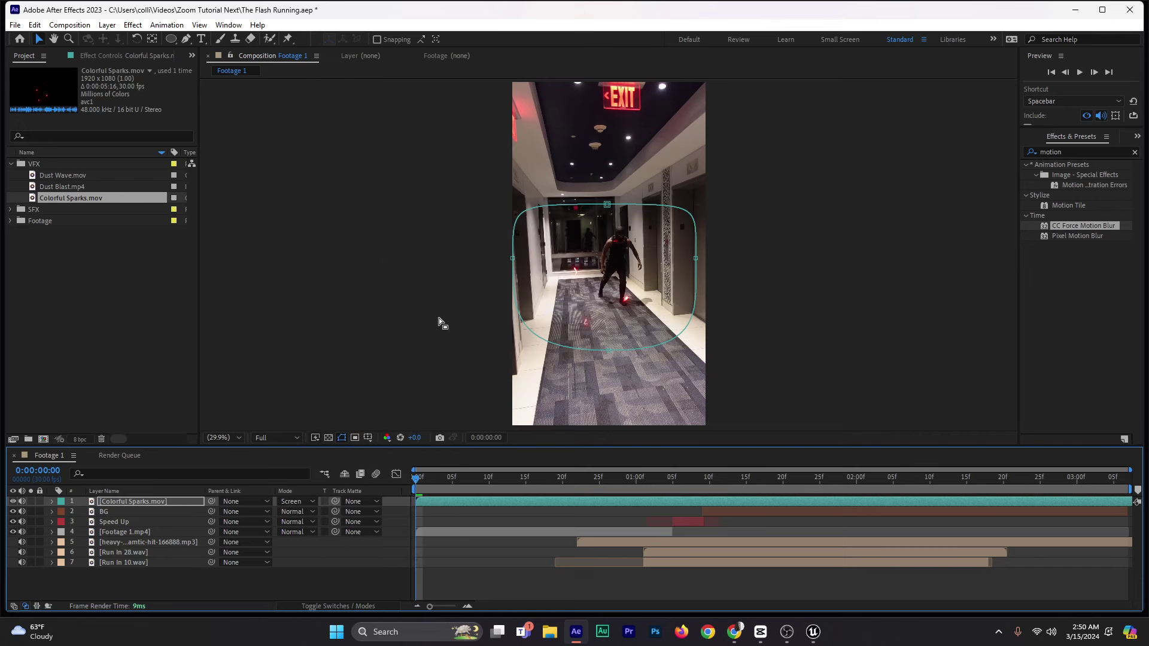
pyautogui.click(296, 503)
pyautogui.click(349, 88)
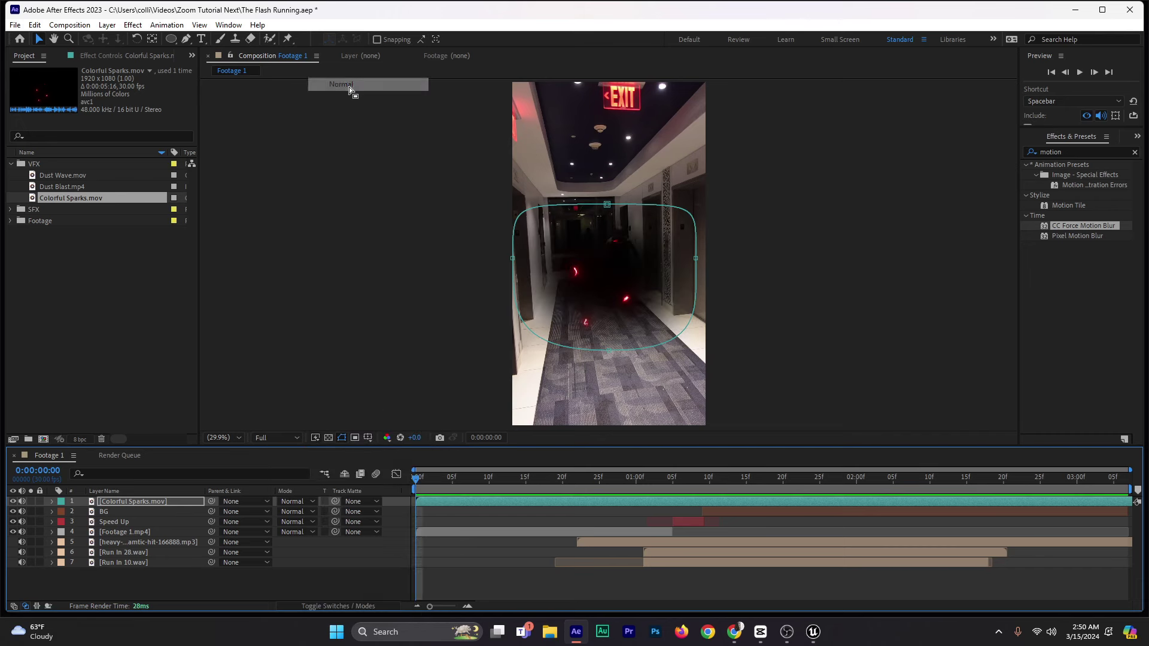
pyautogui.click(304, 501)
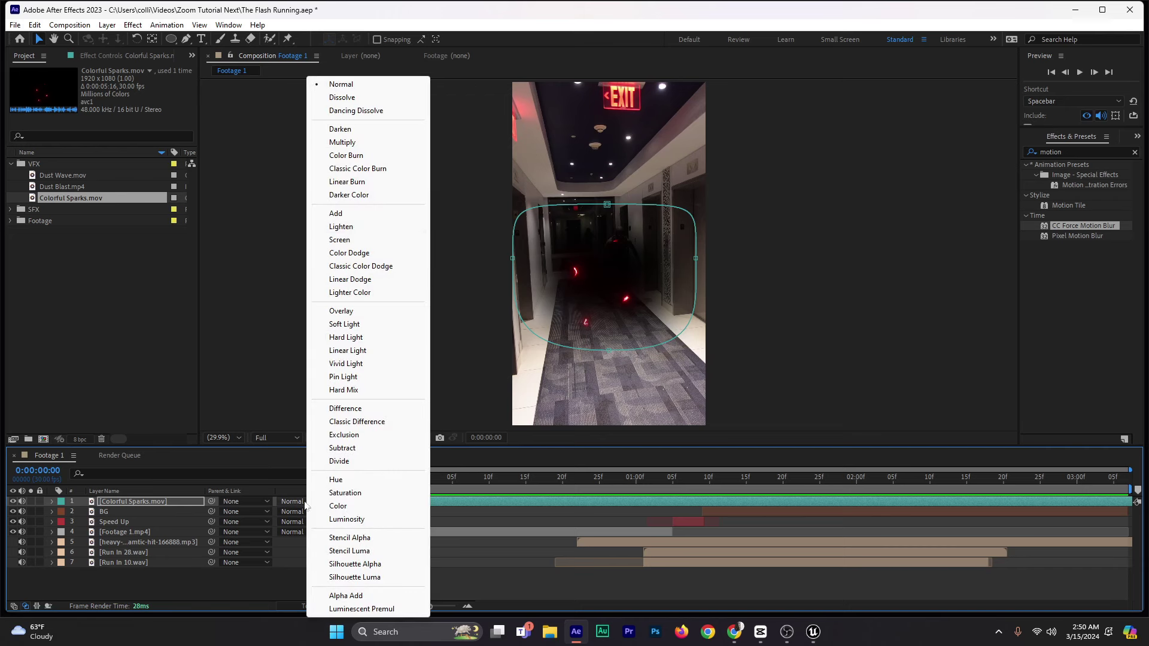
pyautogui.click(359, 240)
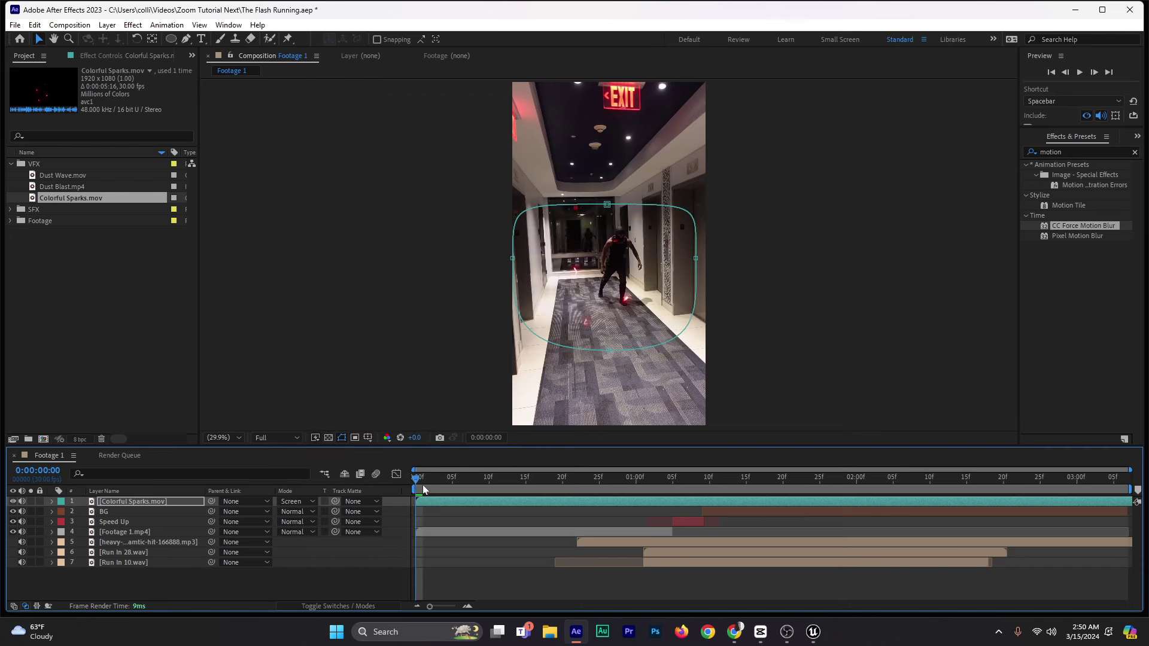
# Step: Preview the sparks on the runner, park at frame 3, and select the effects search text
pyautogui.moveTo(423, 489); pyautogui.dragTo(724, 499)
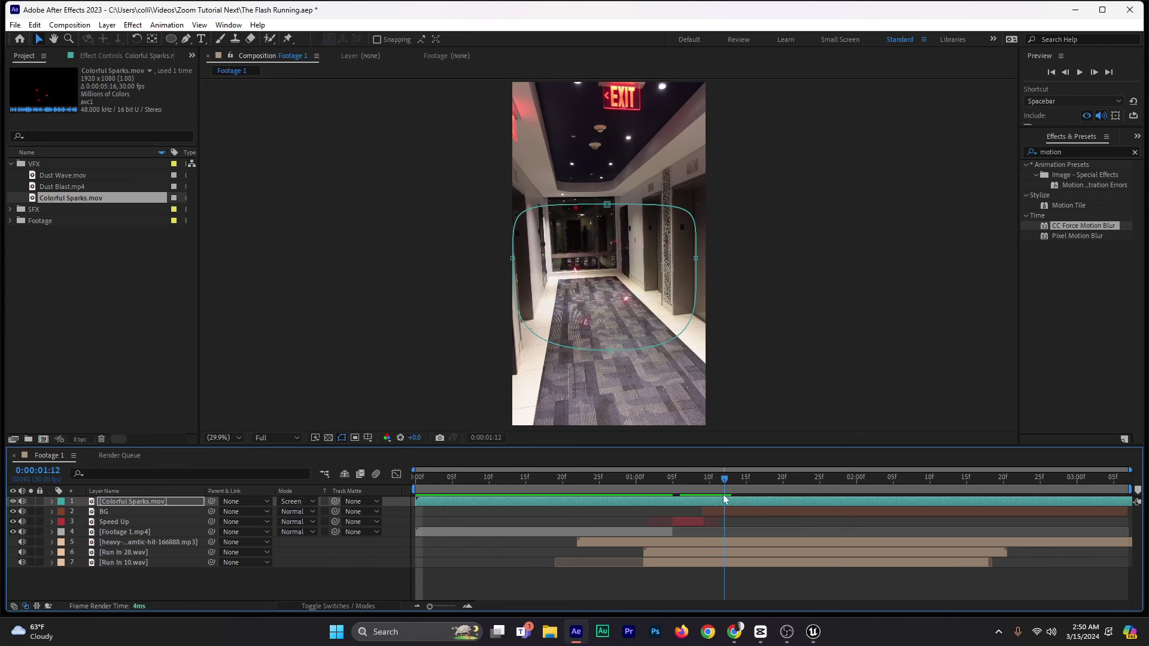
pyautogui.press('space')
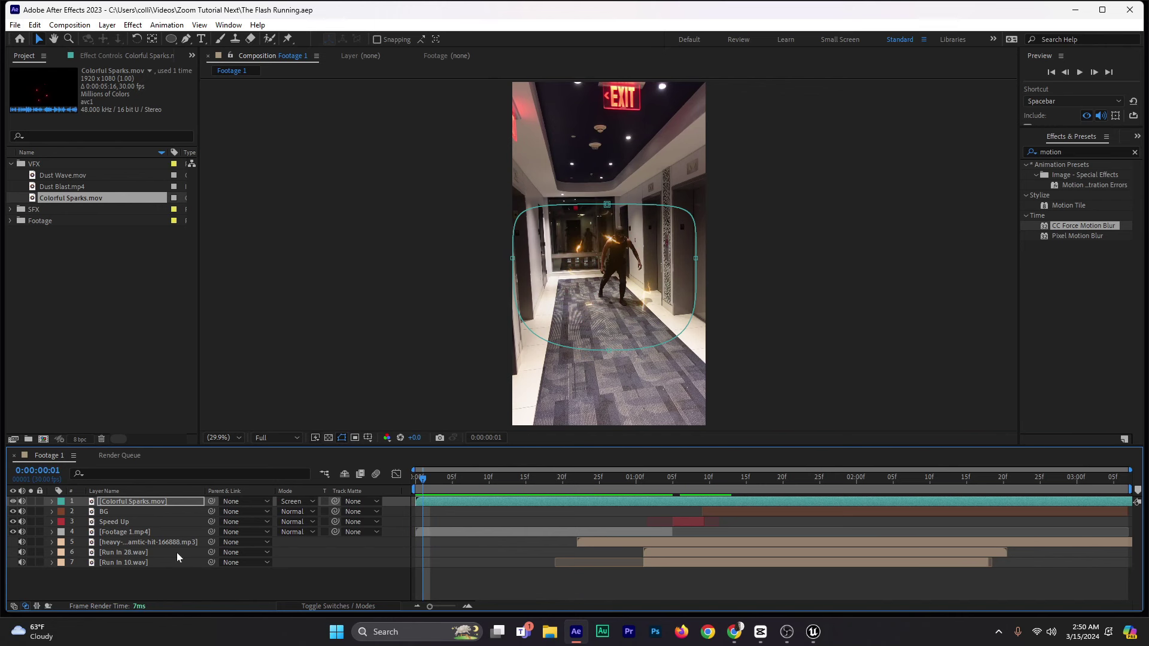
pyautogui.moveTo(428, 487); pyautogui.dragTo(405, 490)
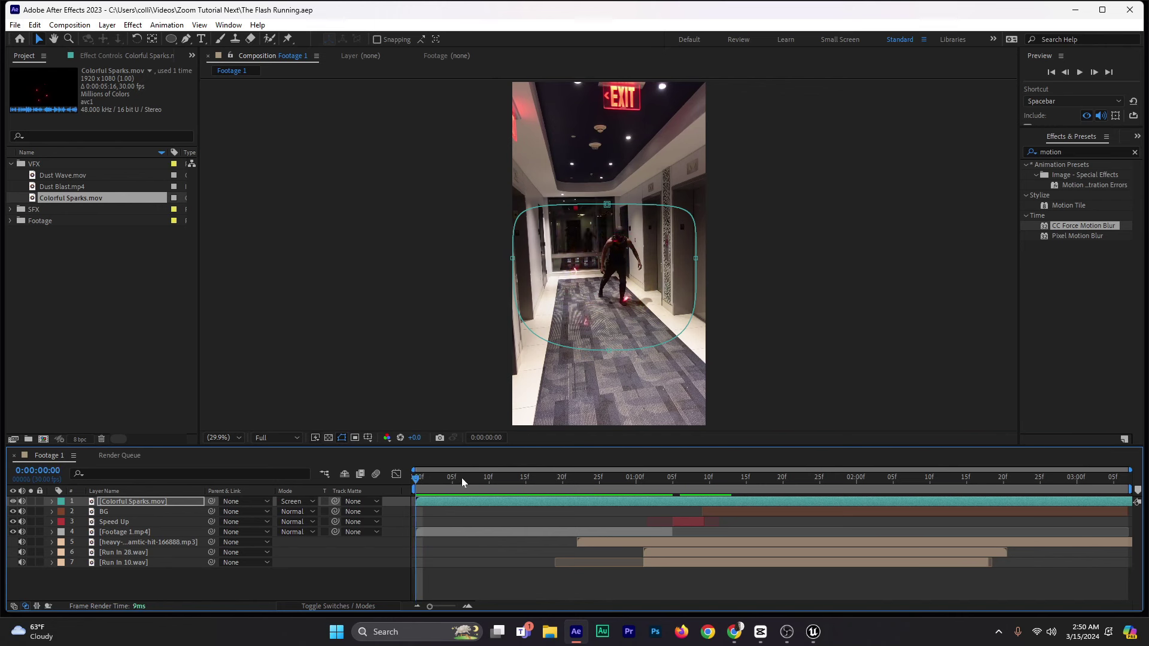
pyautogui.click(434, 486)
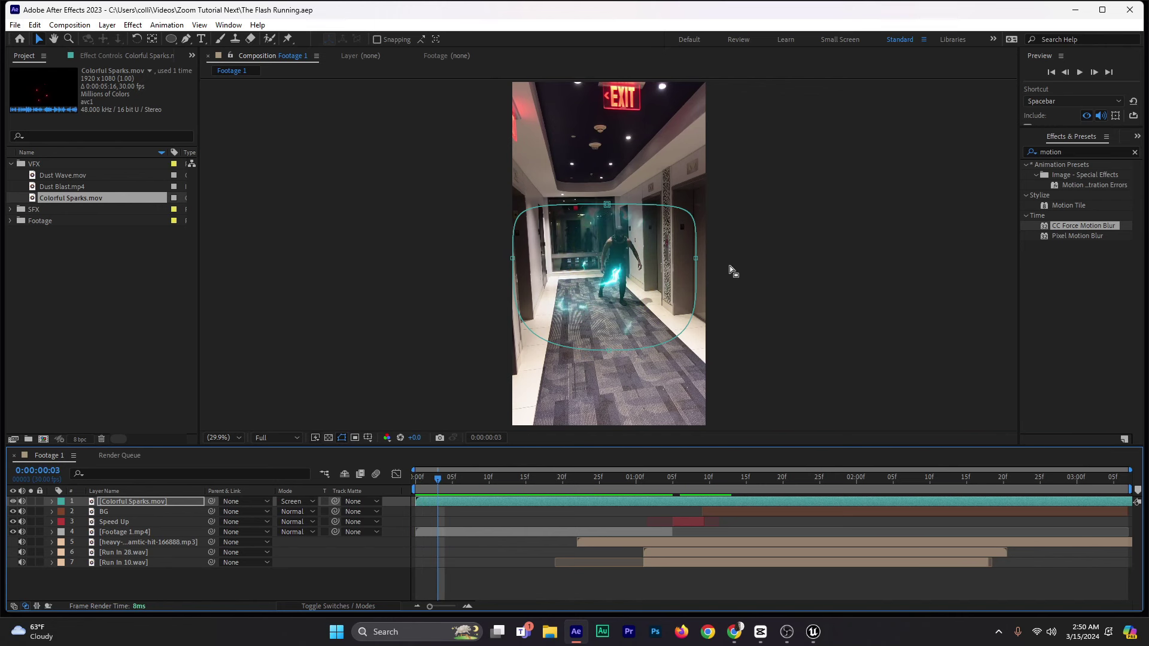
pyautogui.click(1076, 153)
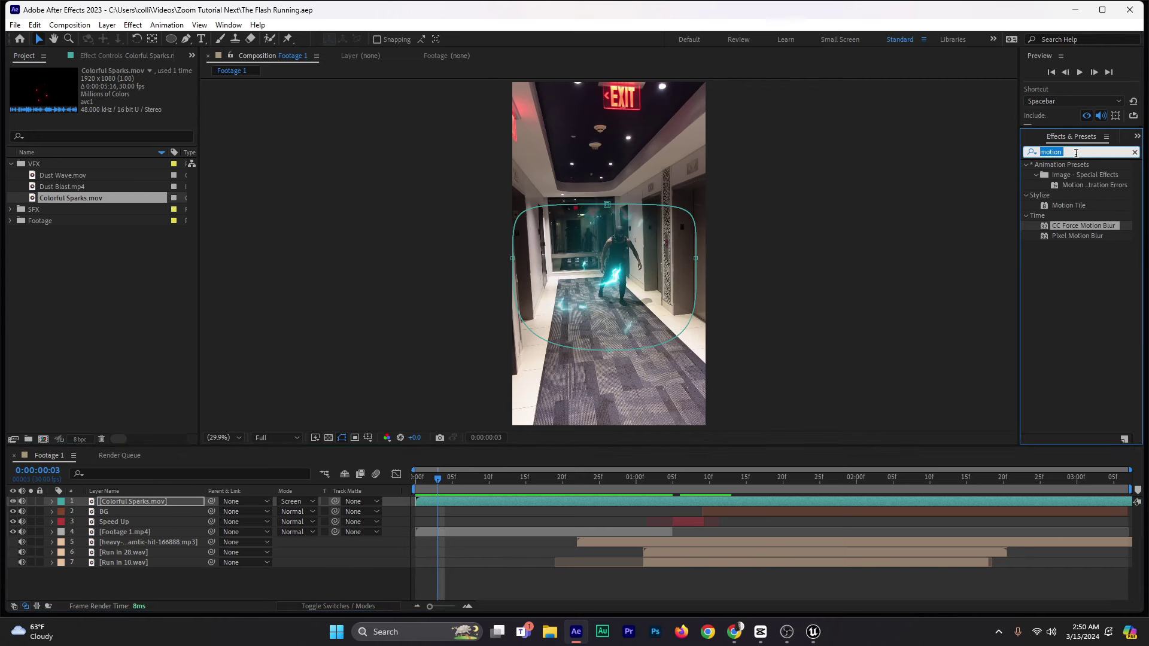
# Step: Apply Hue/Saturation to Colorful Sparks, colorized at saturation 100 and hue 228°
pyautogui.press('BackSpace')
pyautogui.write('hue')
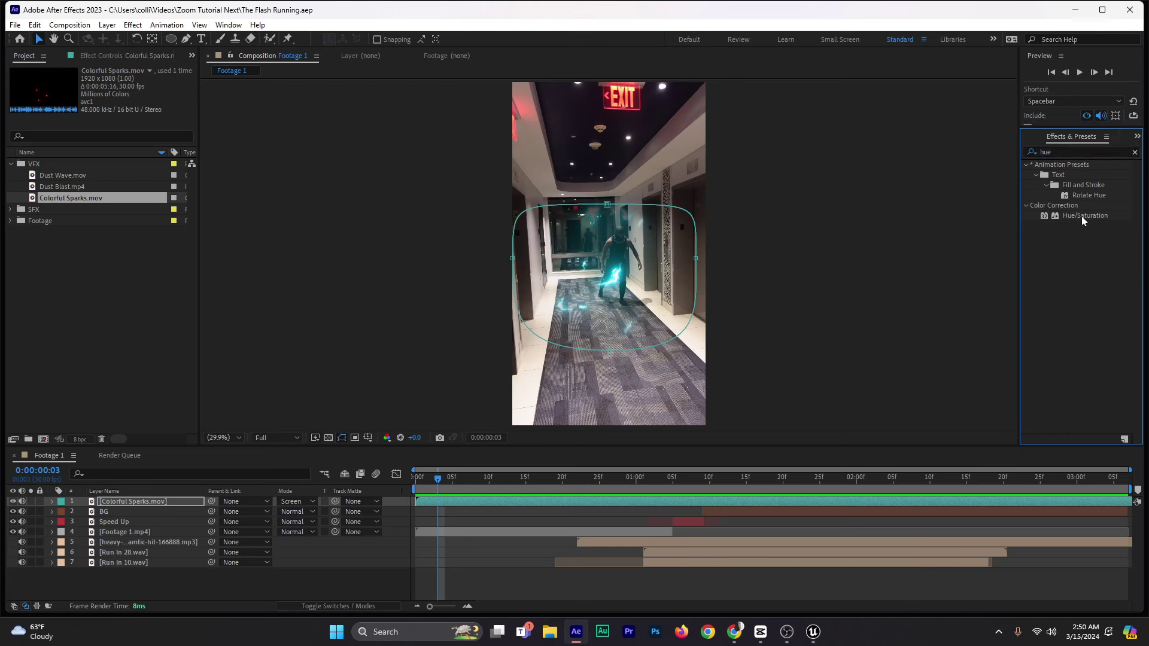
pyautogui.moveTo(1081, 217); pyautogui.dragTo(474, 504)
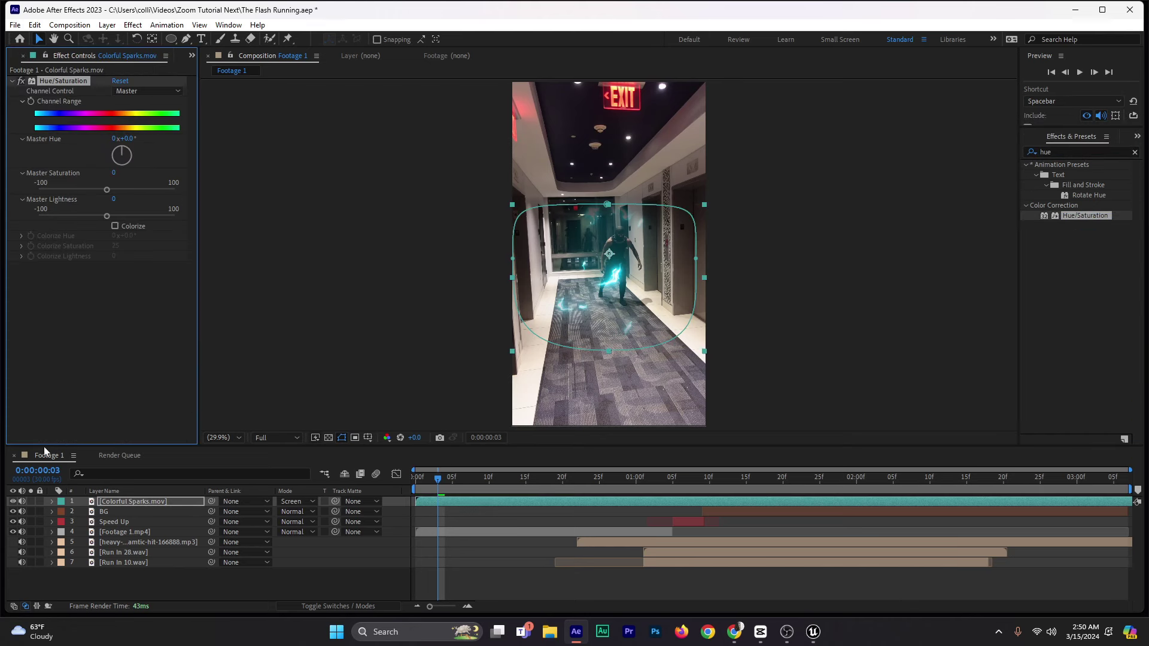
pyautogui.click(115, 226)
pyautogui.moveTo(116, 251); pyautogui.dragTo(229, 253)
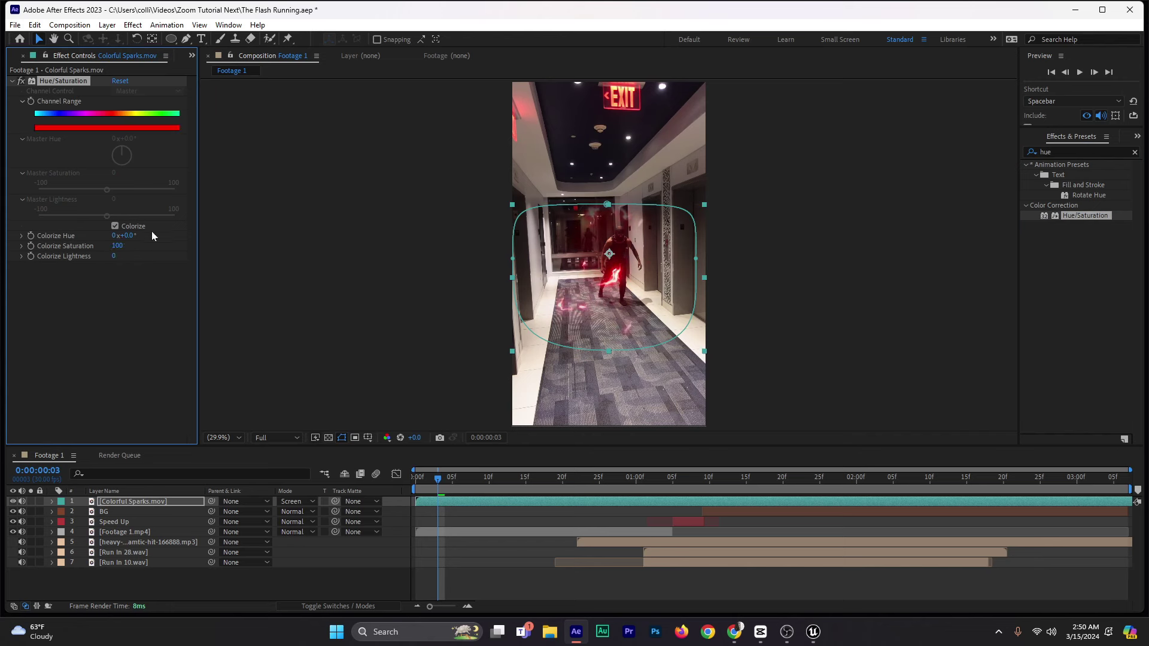
pyautogui.moveTo(127, 236); pyautogui.dragTo(263, 235)
# Step: Search 'color v' and apply VC Color Vibrance to the Colorful Sparks layer
pyautogui.click(12, 81)
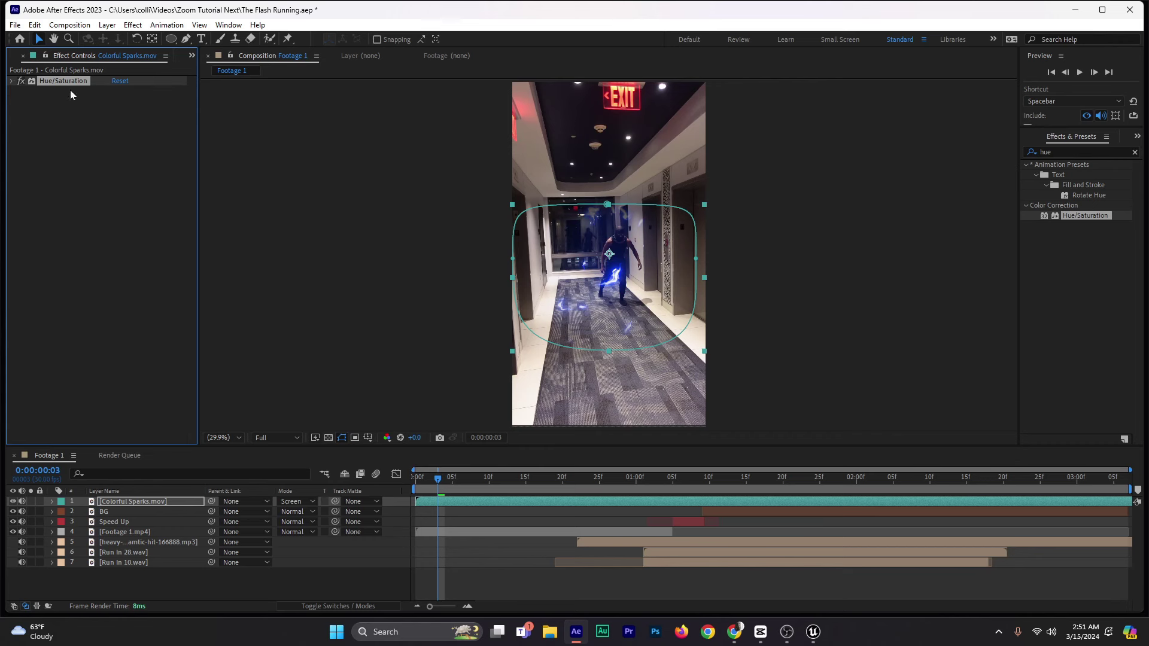
pyautogui.click(1065, 156)
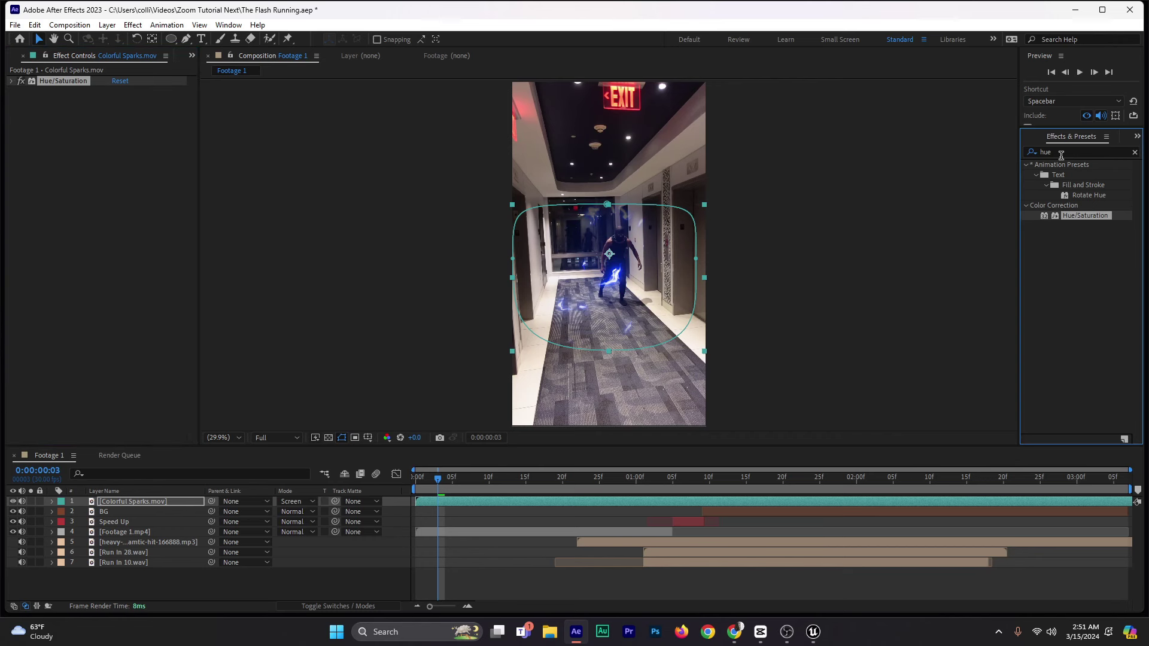
pyautogui.click(1069, 155)
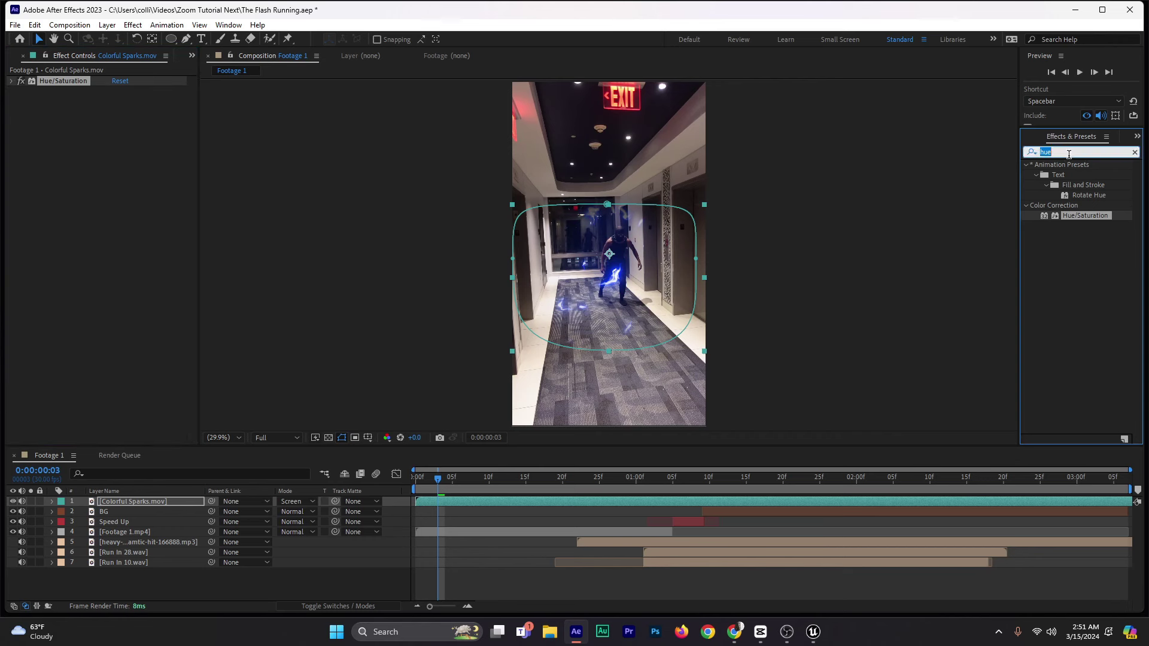
pyautogui.write('col')
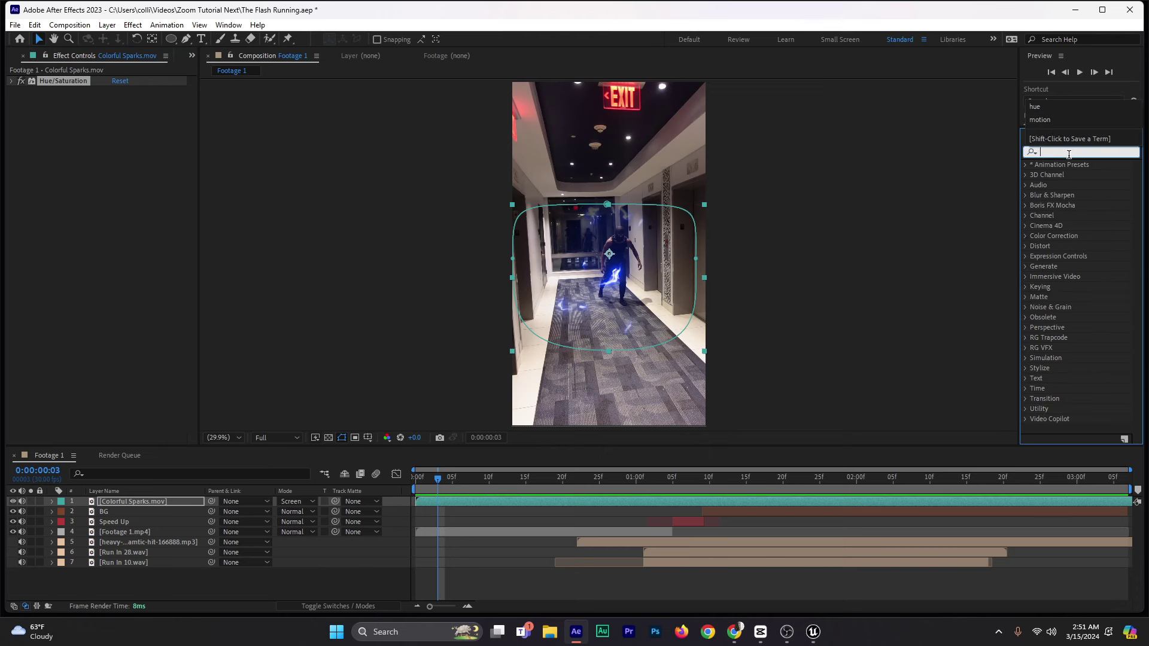
pyautogui.write('or v')
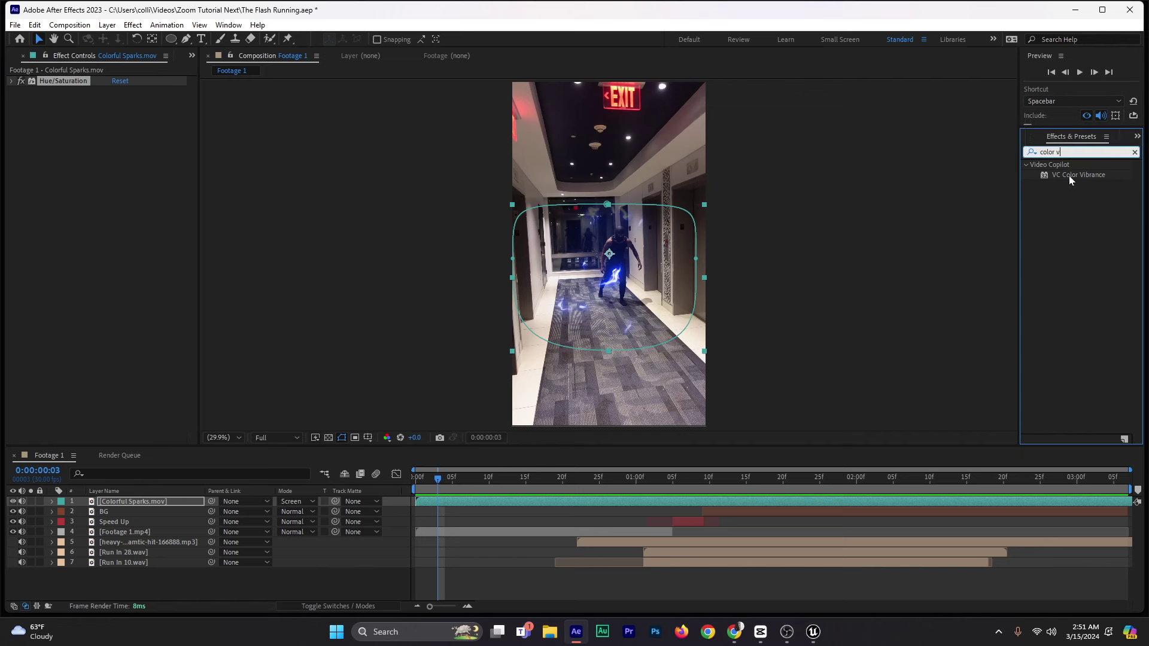
pyautogui.moveTo(1076, 176); pyautogui.dragTo(482, 504)
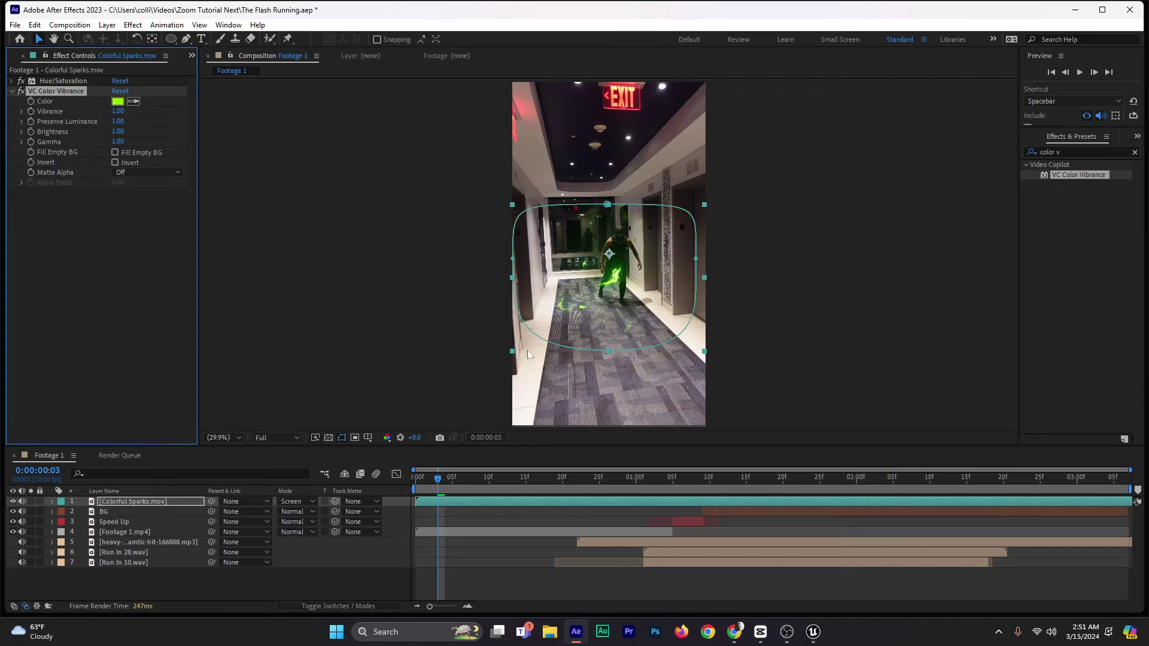
# Step: Set the VC Color Vibrance colour to cyan 00D8FF
pyautogui.click(118, 101)
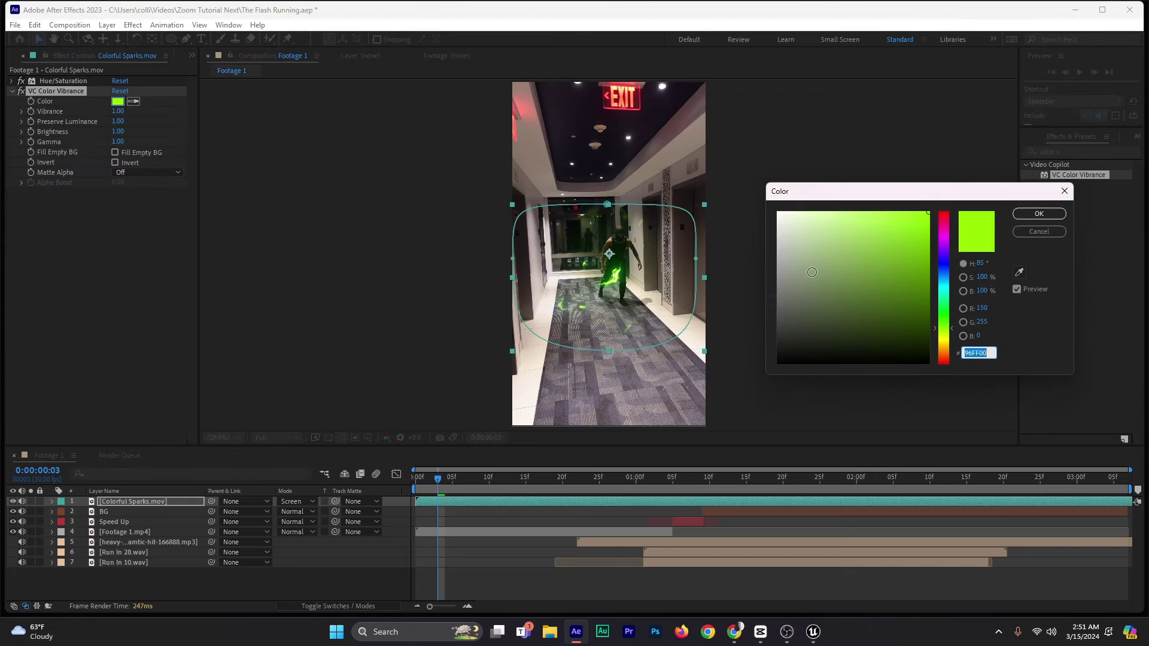
pyautogui.moveTo(949, 301)
pyautogui.mouseDown()
pyautogui.moveTo(943, 261)
pyautogui.moveTo(947, 288)
pyautogui.mouseUp()
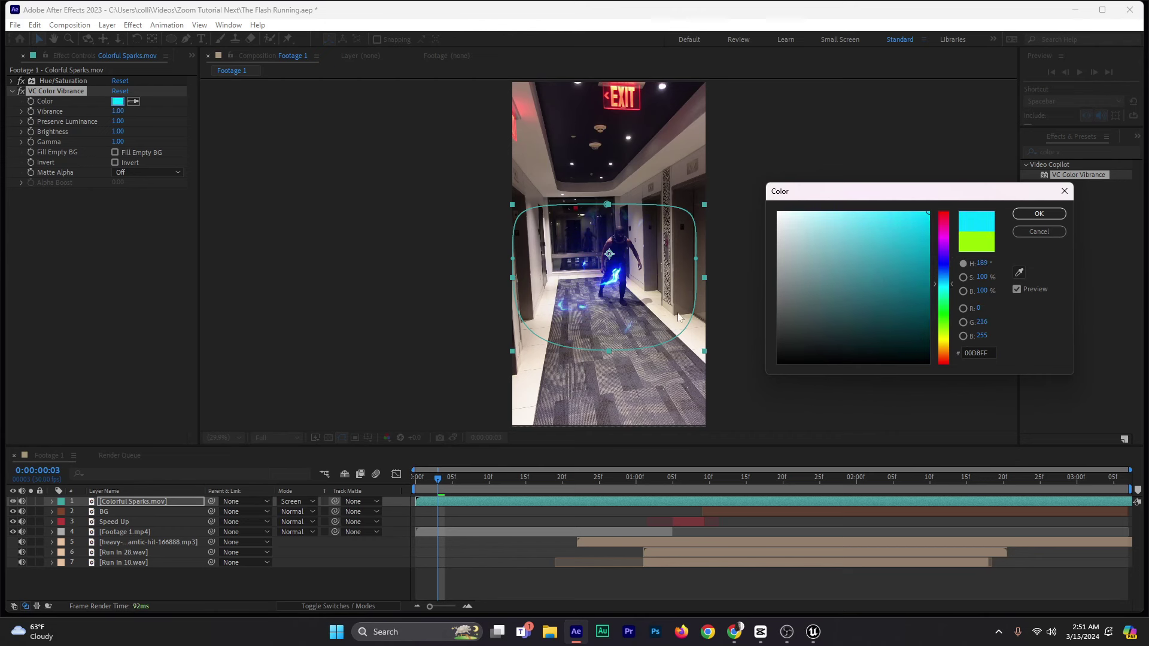
pyautogui.click(974, 356)
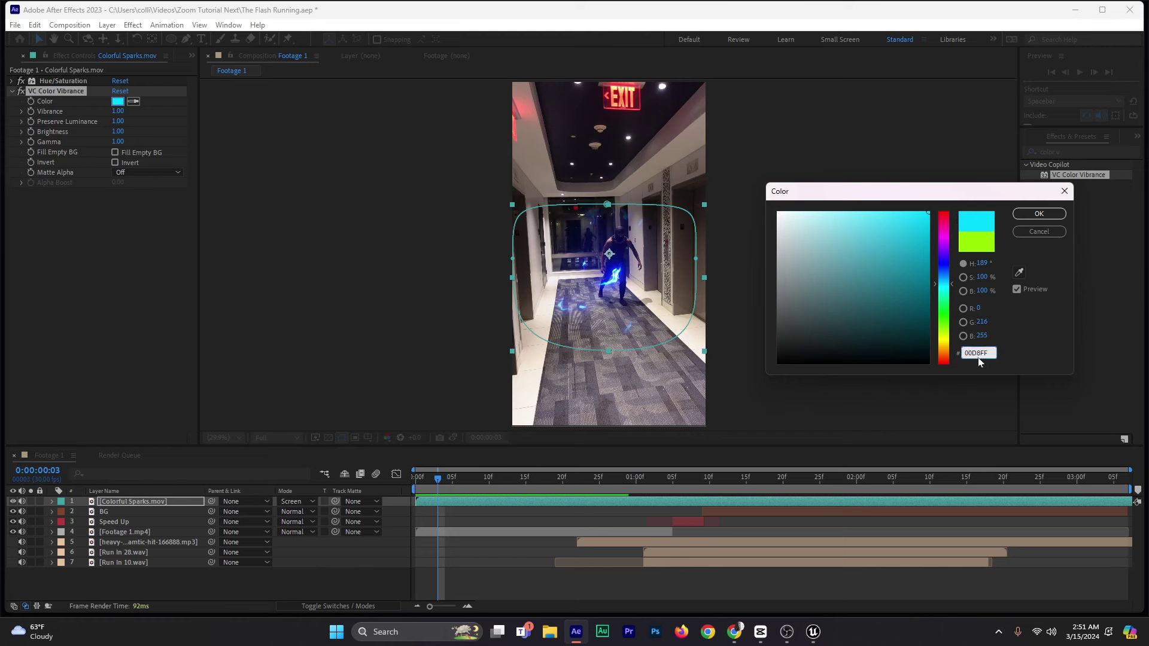
pyautogui.click(1039, 213)
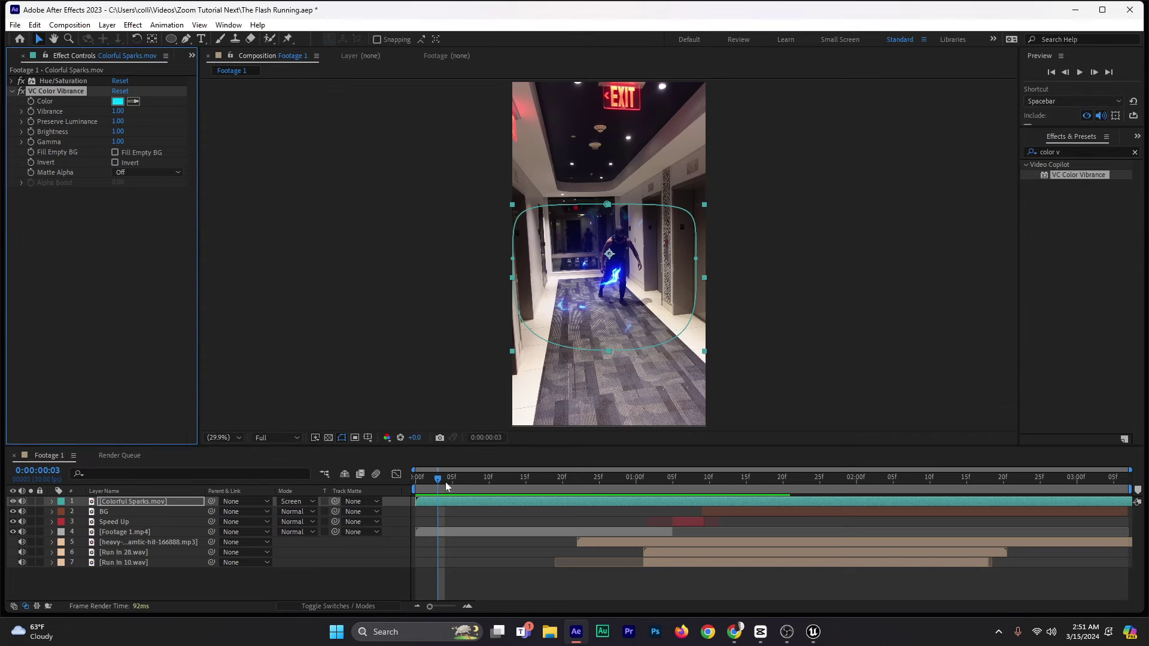
# Step: Lock Mask 1 on Colorful Sparks.mov and hide its mask outline in the viewer
pyautogui.moveTo(438, 477)
pyautogui.mouseDown()
pyautogui.moveTo(405, 496)
pyautogui.moveTo(536, 492)
pyautogui.moveTo(446, 492)
pyautogui.mouseUp()
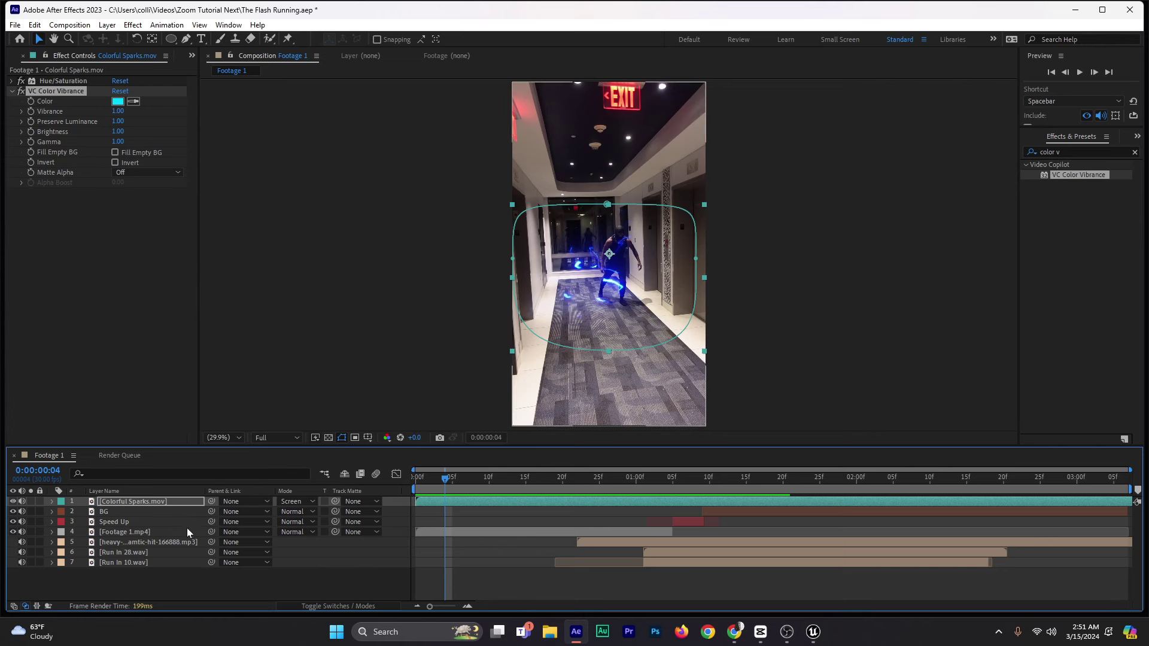
pyautogui.click(156, 504)
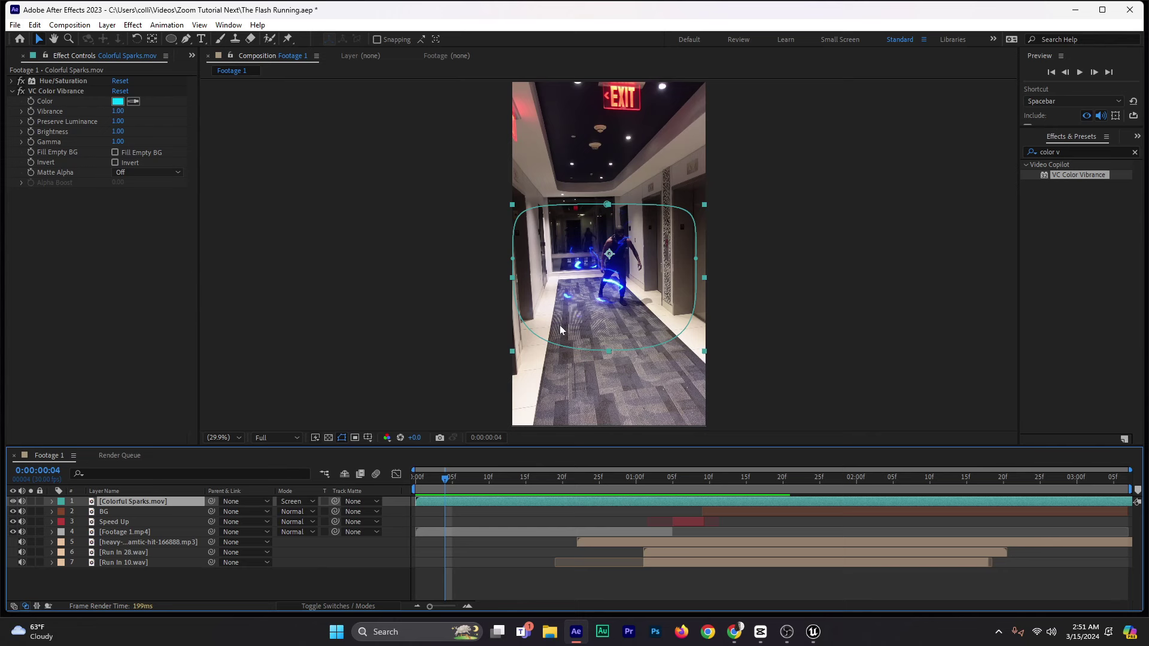
pyautogui.press('m')
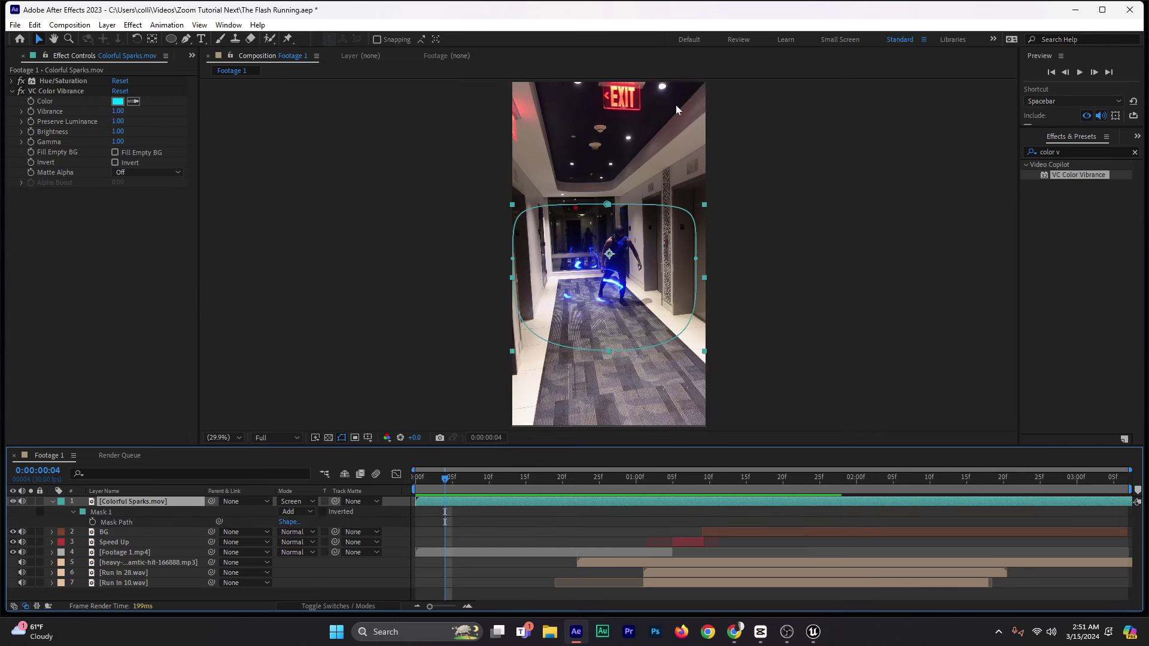
pyautogui.click(40, 511)
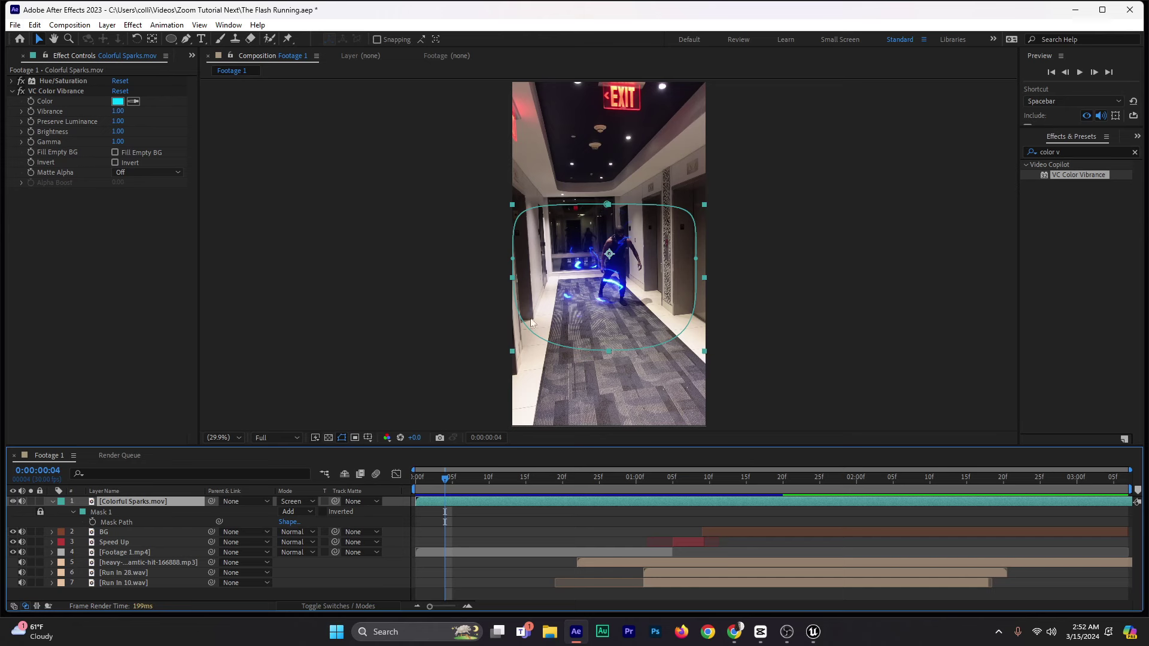
pyautogui.click(342, 439)
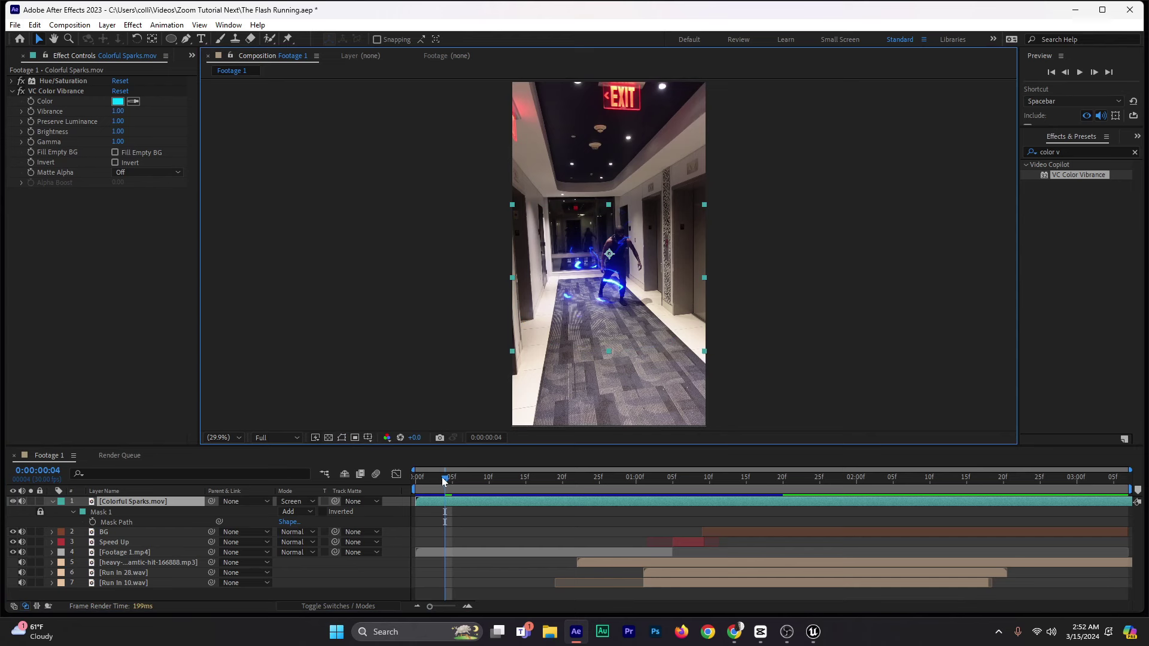
# Step: At frame 0, keyframe Colorful Sparks' Position and Scale, scaling it to 21% onto the runner's head
pyautogui.moveTo(445, 482); pyautogui.dragTo(414, 483)
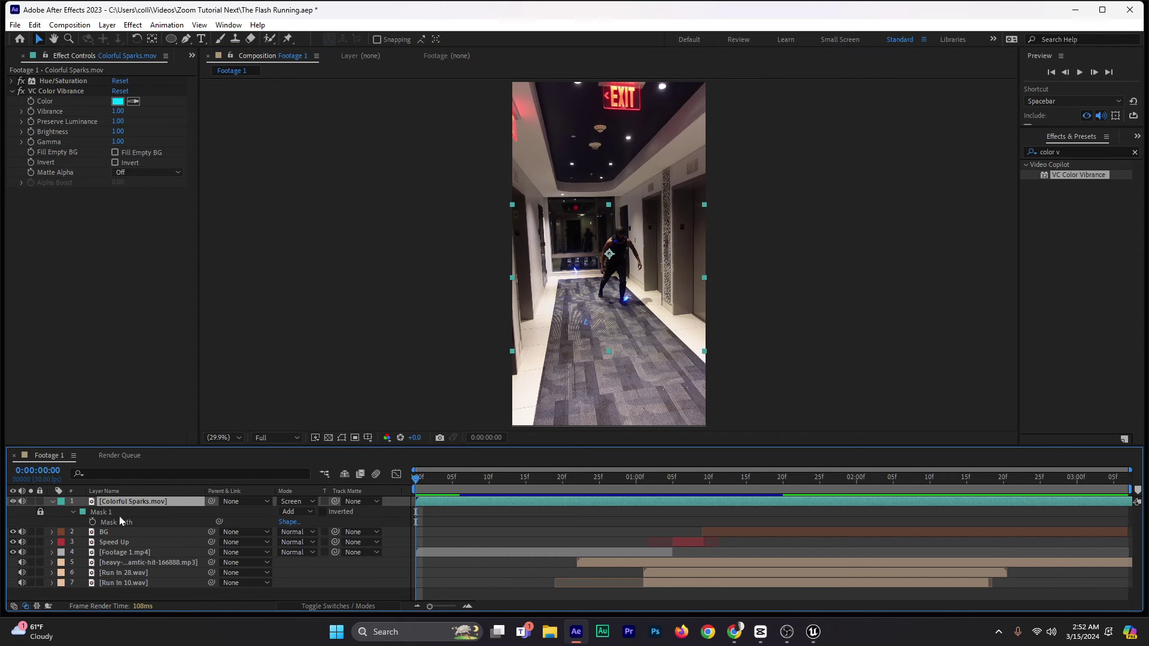
pyautogui.press('s')
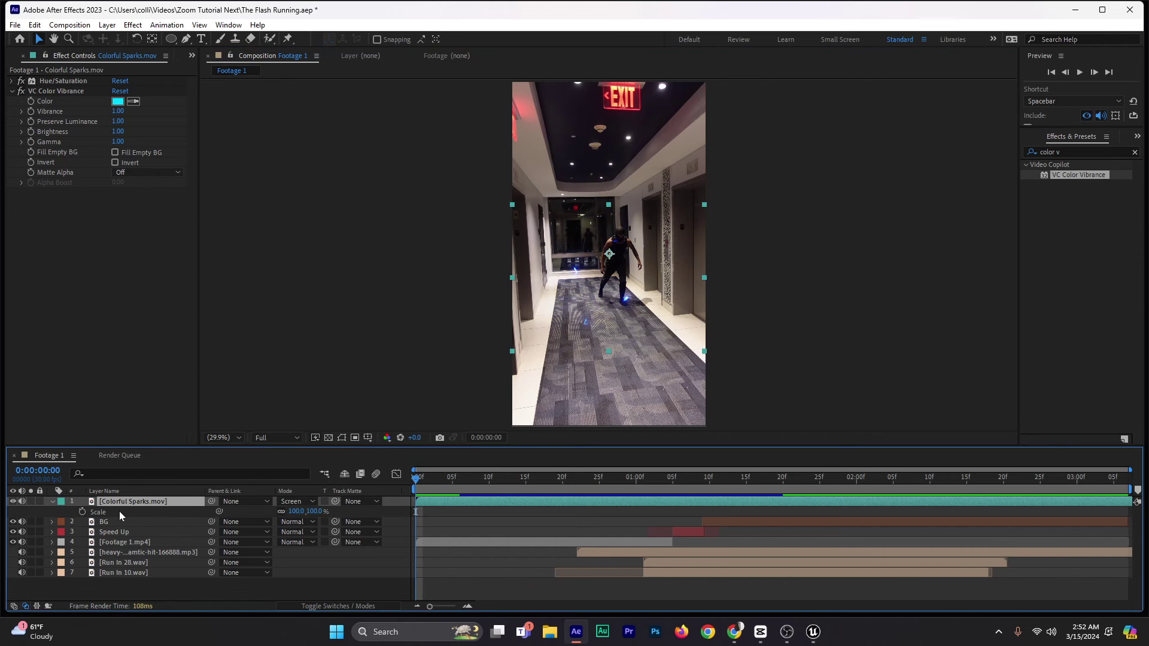
pyautogui.hotkey('shift', 'p')
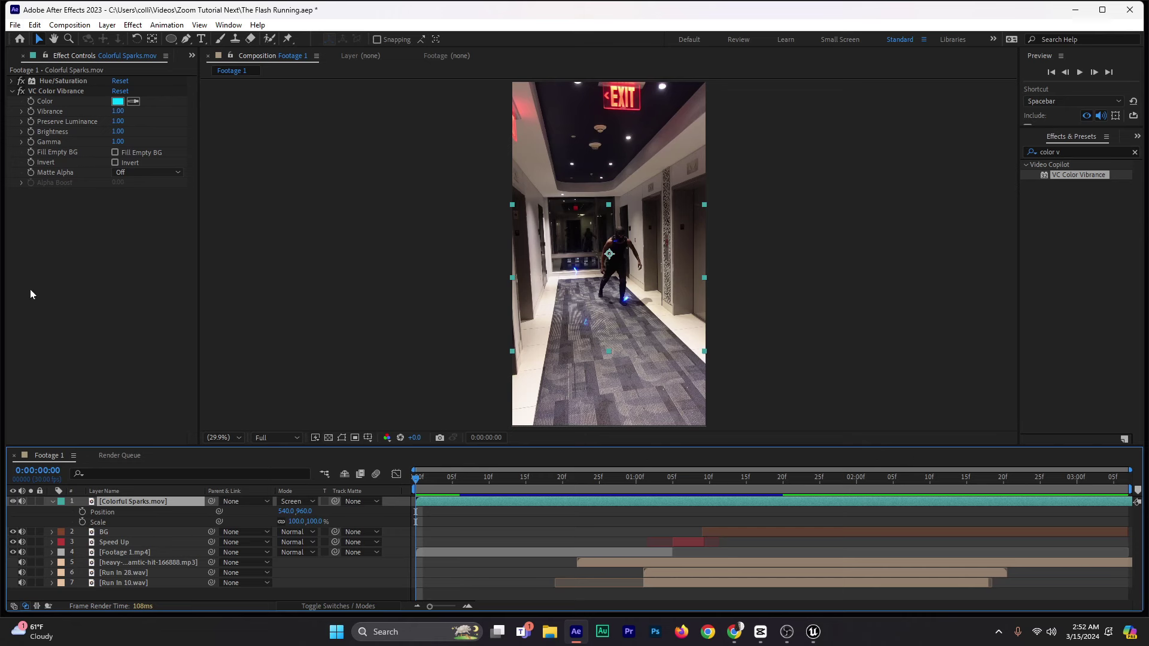
pyautogui.click(82, 511)
pyautogui.click(83, 522)
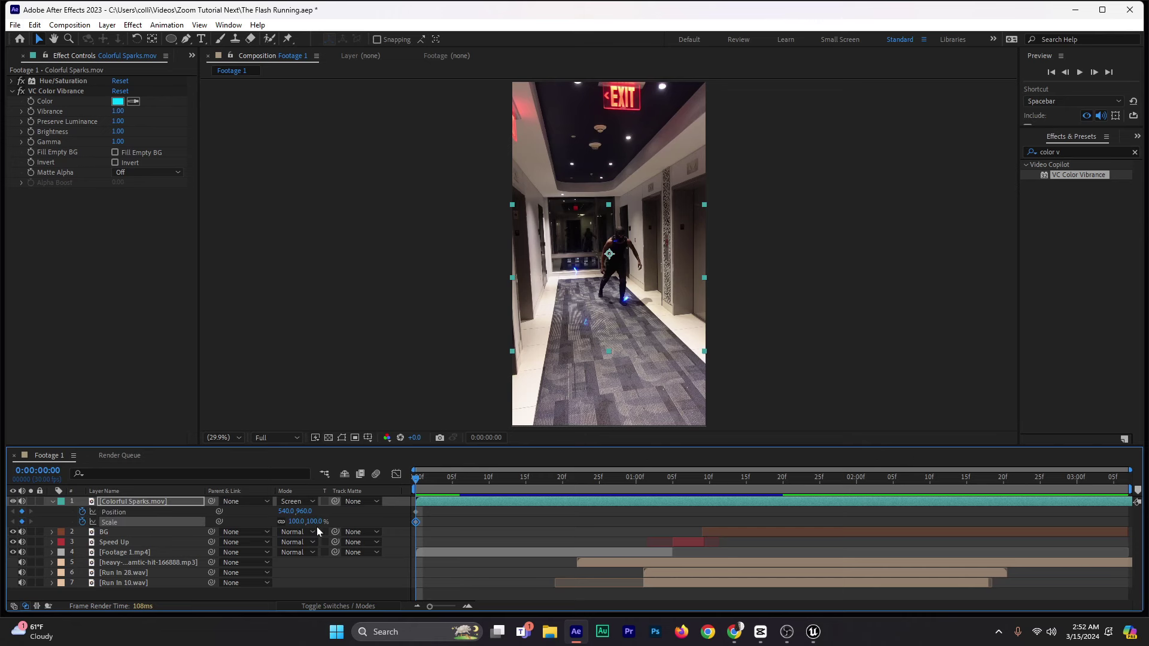
pyautogui.moveTo(315, 522); pyautogui.dragTo(269, 525)
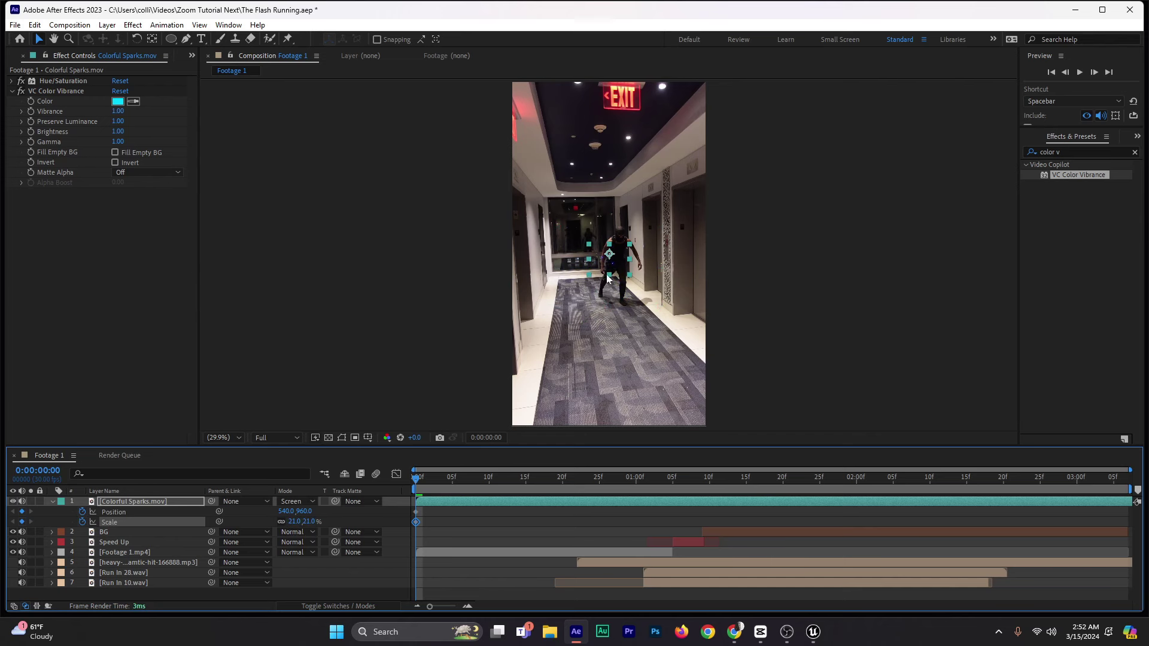
pyautogui.moveTo(608, 277); pyautogui.dragTo(629, 241)
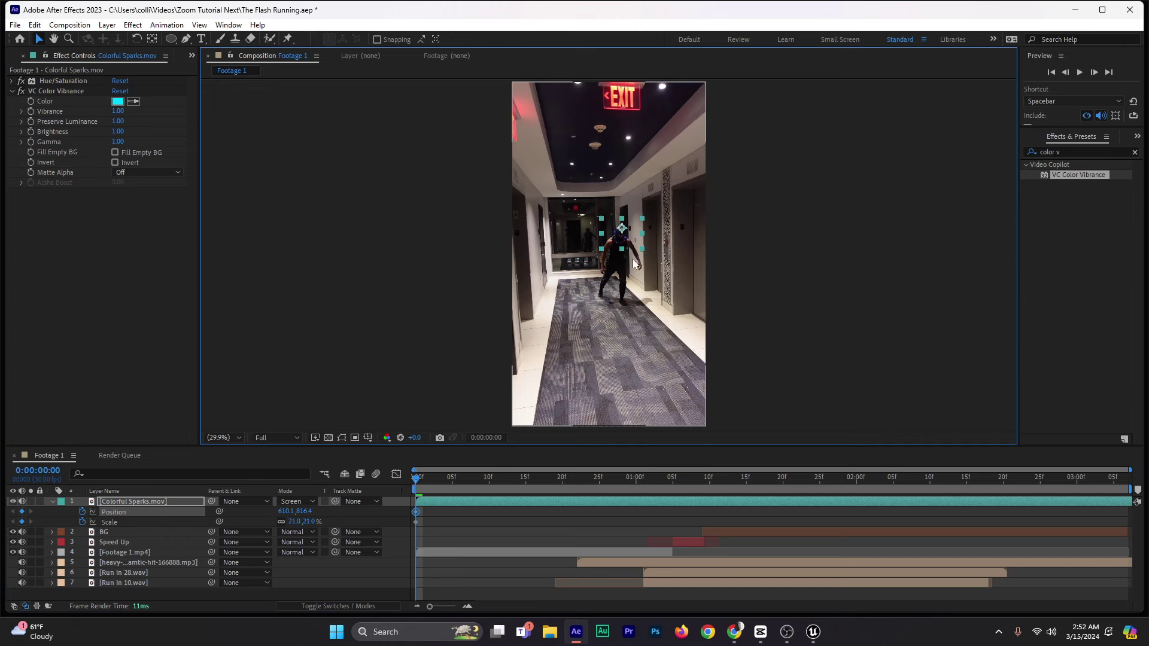
# Step: Nudge the sparks to about 604.1, 822.4 over the runner's head
pyautogui.scroll(4, 632, 261)
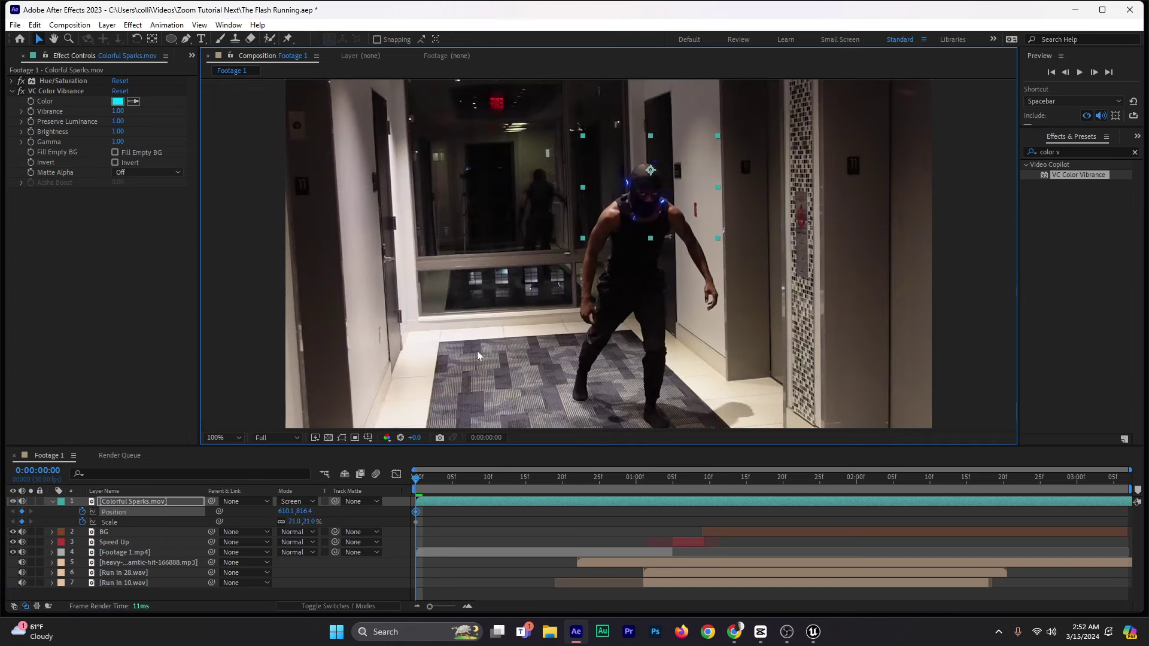
pyautogui.click(240, 439)
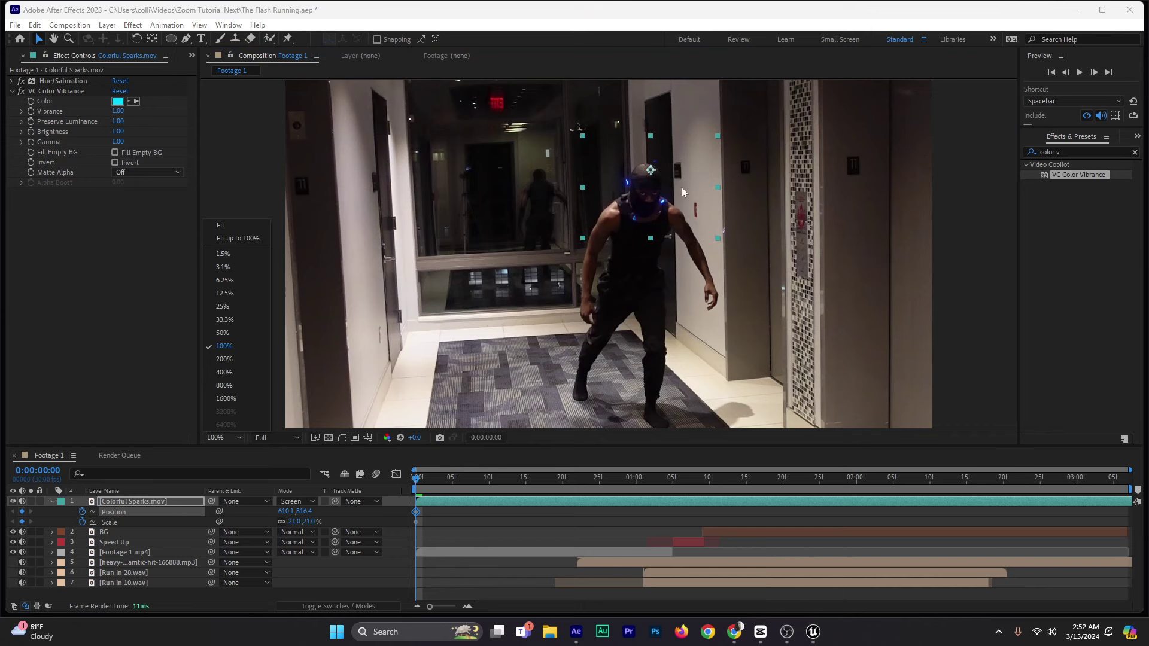
pyautogui.moveTo(691, 187)
pyautogui.mouseDown()
pyautogui.moveTo(678, 216)
pyautogui.moveTo(679, 194)
pyautogui.mouseUp()
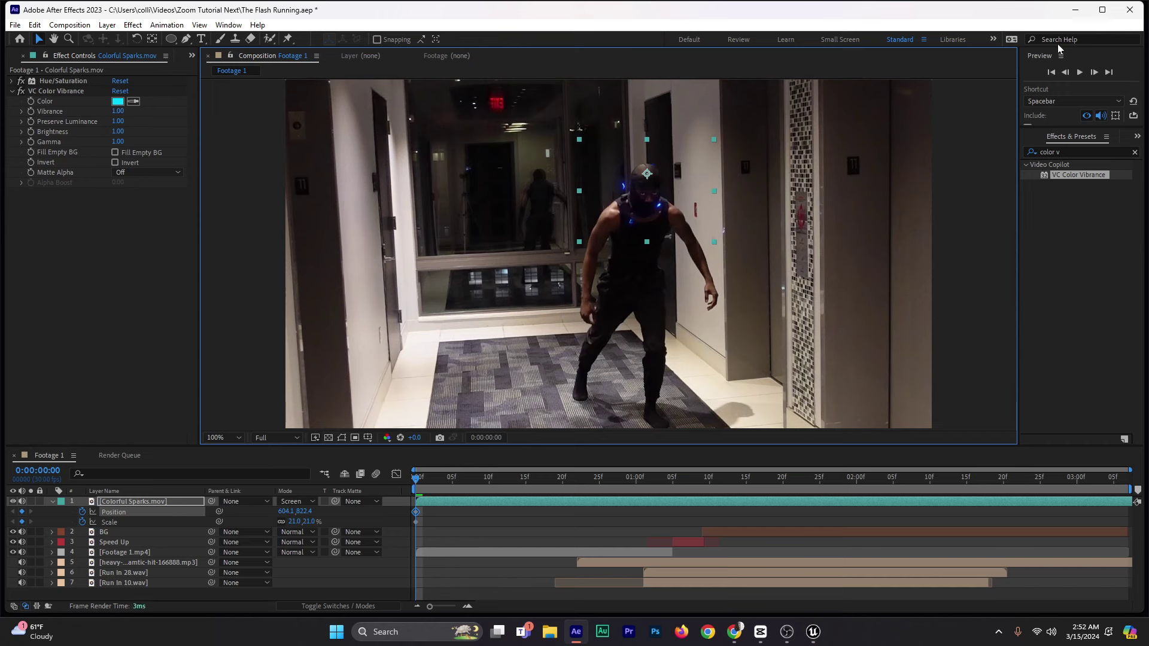
# Step: Add the Info panel and bring the Brushes panel forward in the Effects & Presets stack
pyautogui.click(229, 25)
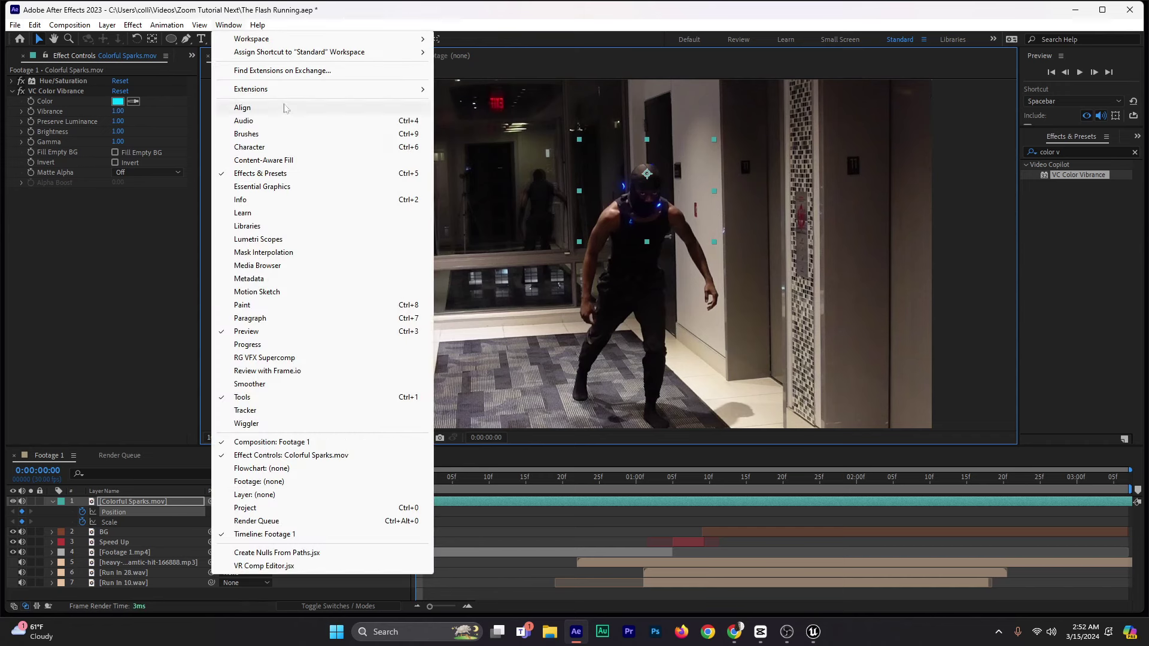
pyautogui.click(241, 201)
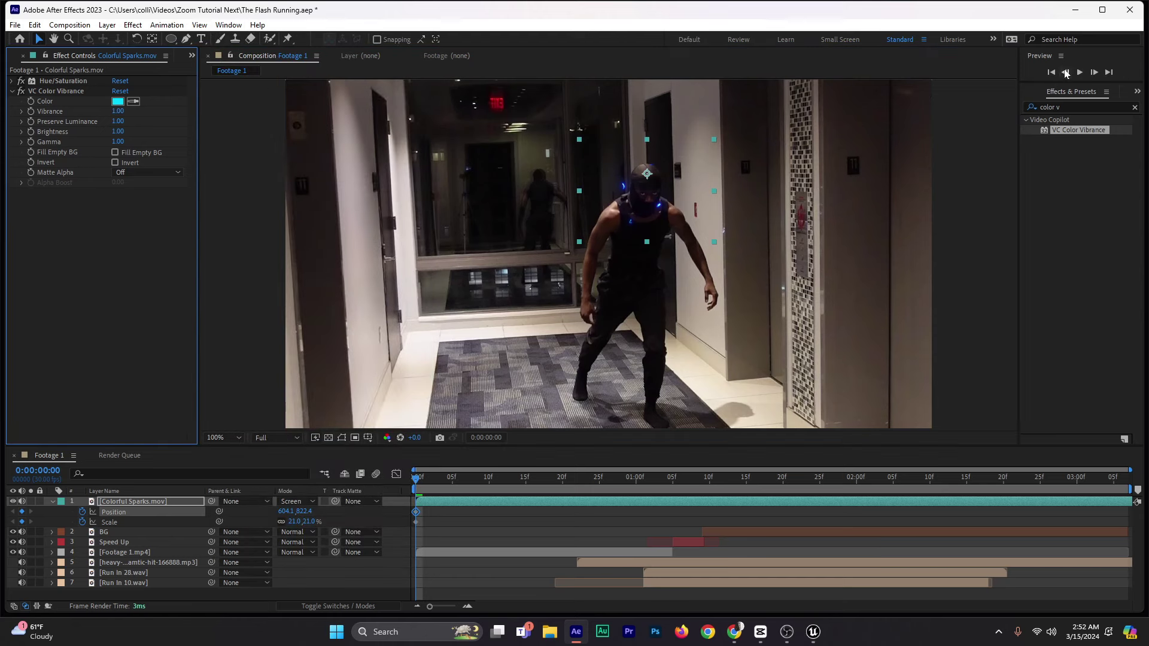
pyautogui.click(1137, 91)
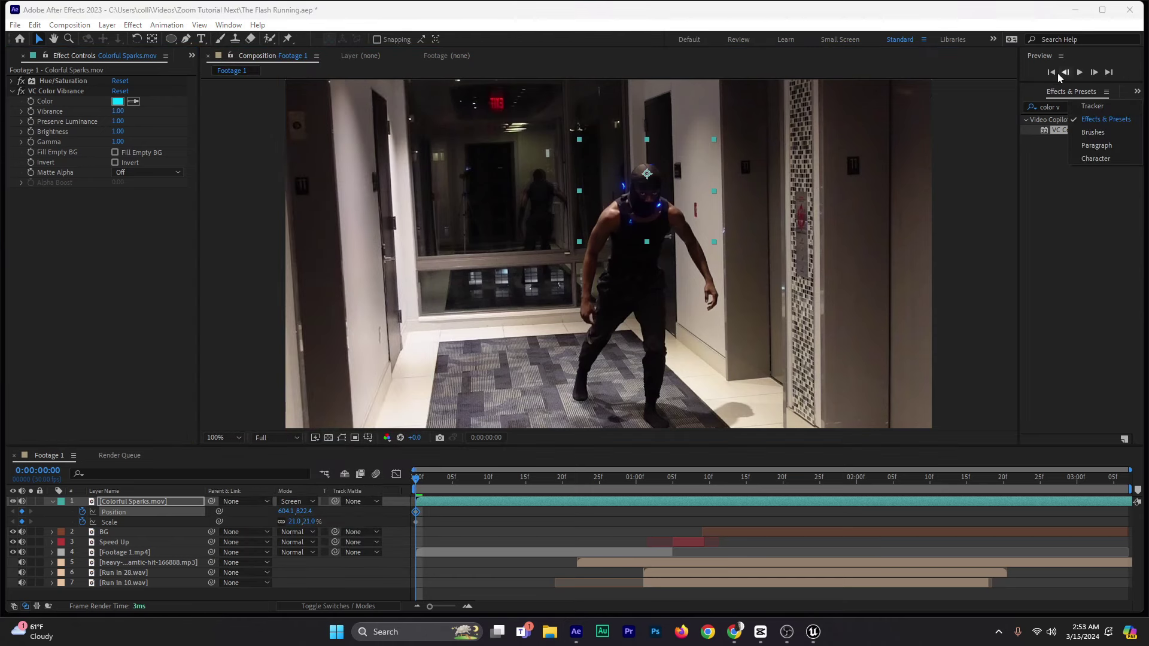
pyautogui.click(1093, 133)
pyautogui.rightClick(1055, 92)
pyautogui.click(999, 95)
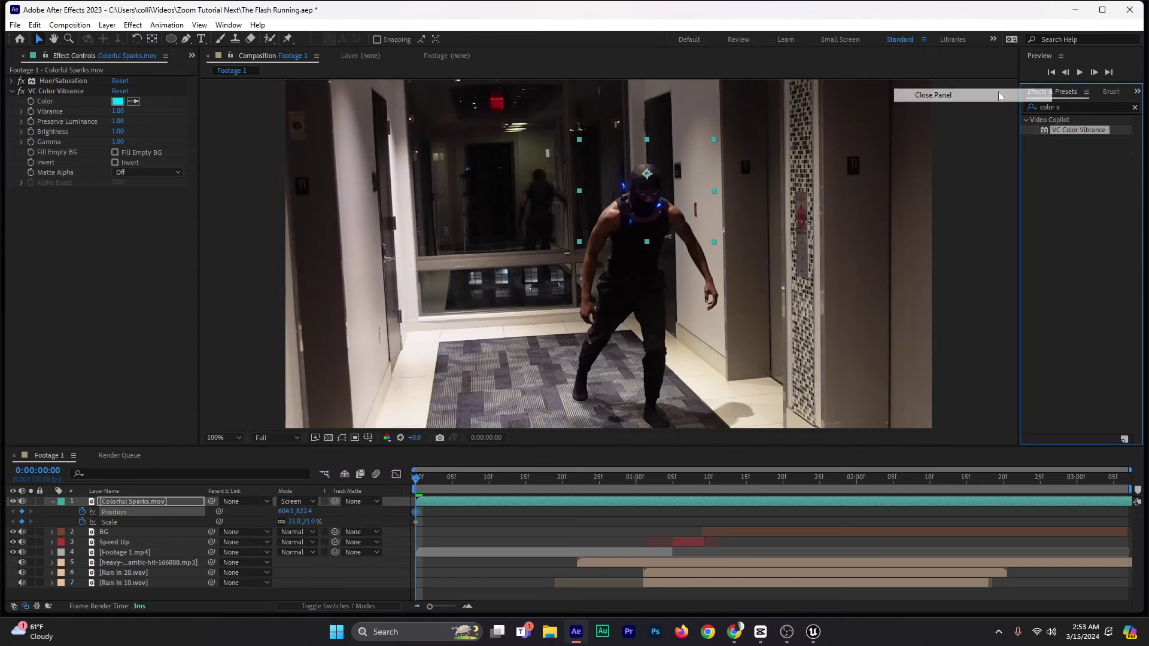
# Step: Resize the Preview panel to fit Info above it and hide Preview's Shortcut section
pyautogui.moveTo(1093, 85); pyautogui.dragTo(1094, 128)
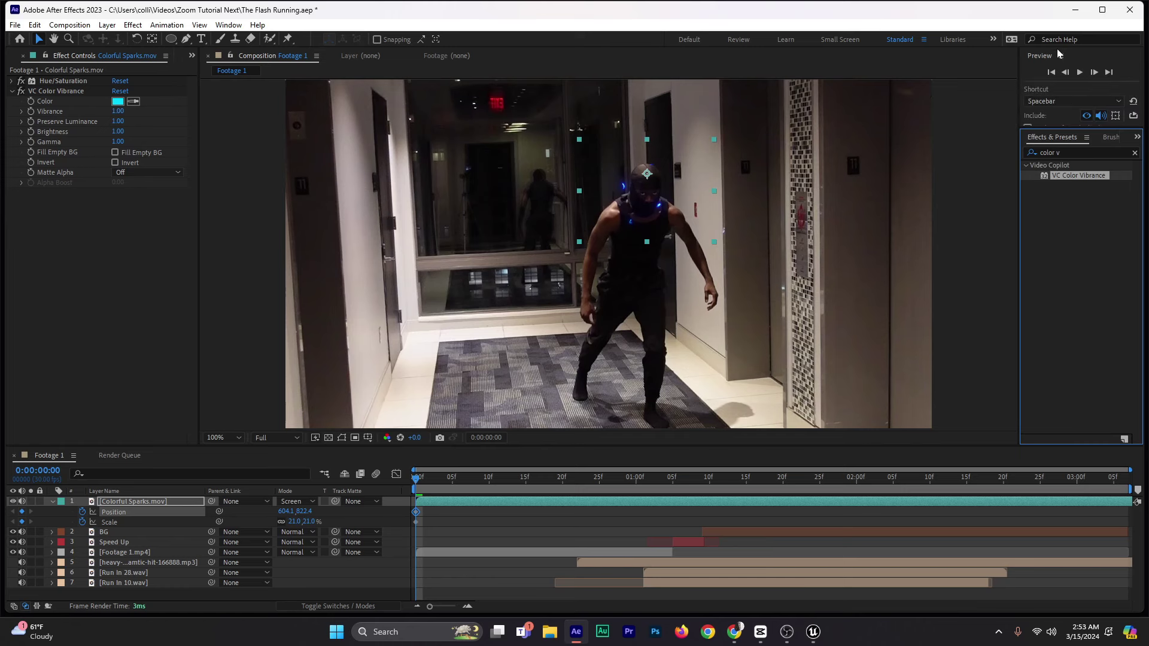
pyautogui.click(1039, 58)
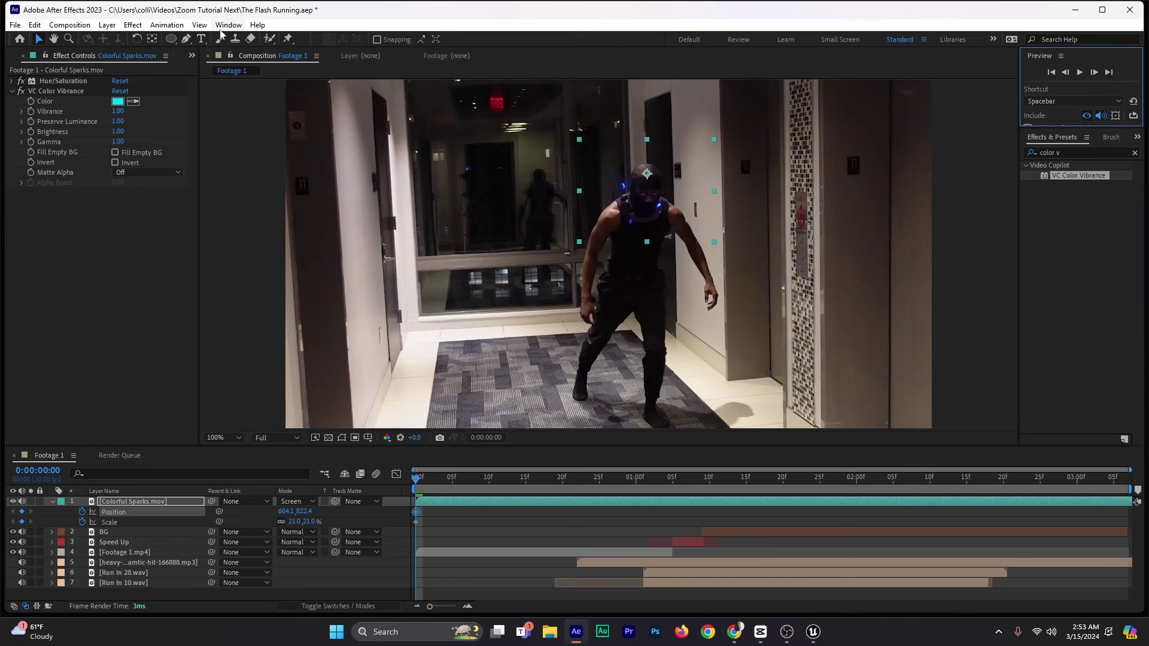
pyautogui.click(227, 25)
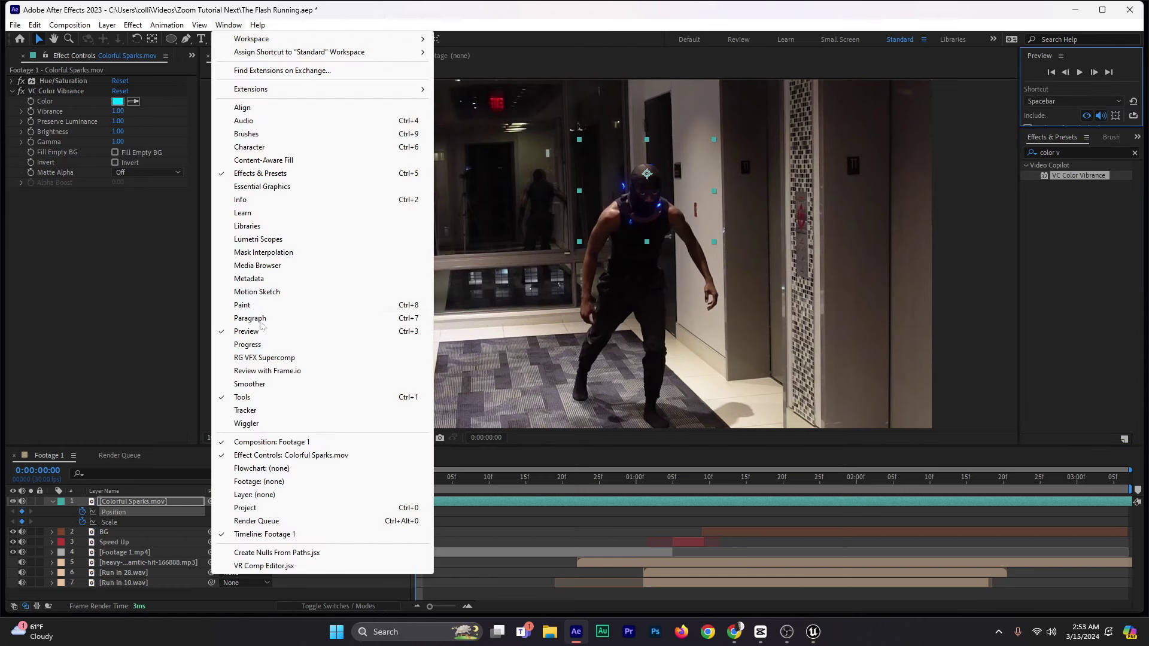
pyautogui.click(359, 199)
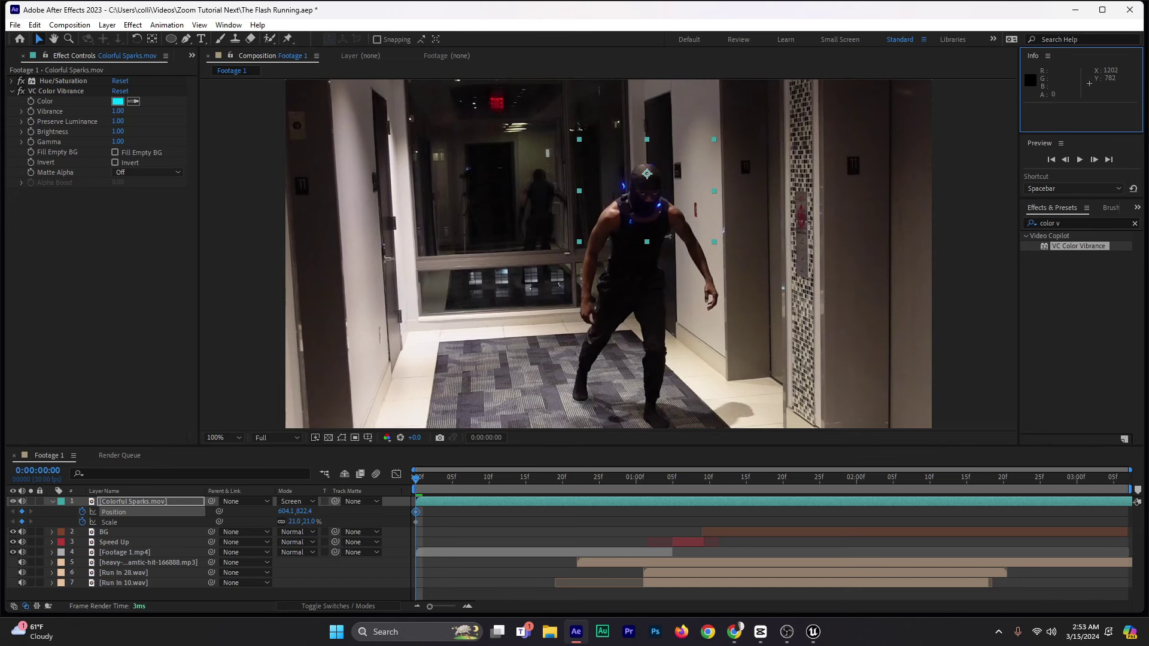
pyautogui.click(1046, 156)
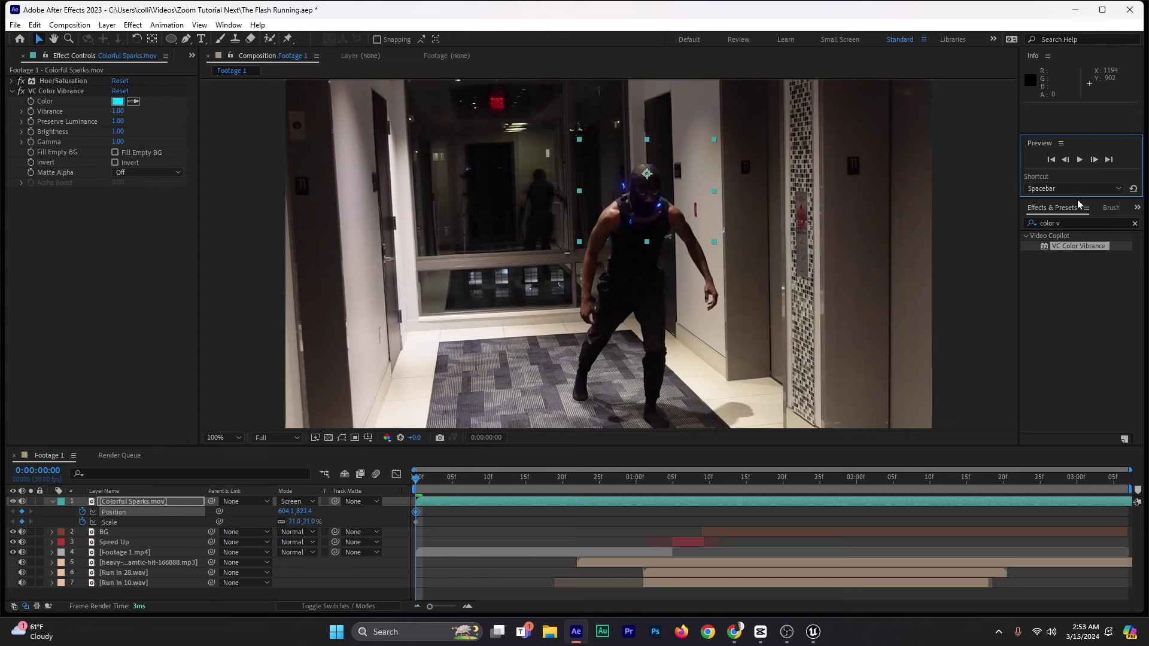
pyautogui.moveTo(1077, 199); pyautogui.dragTo(1077, 173)
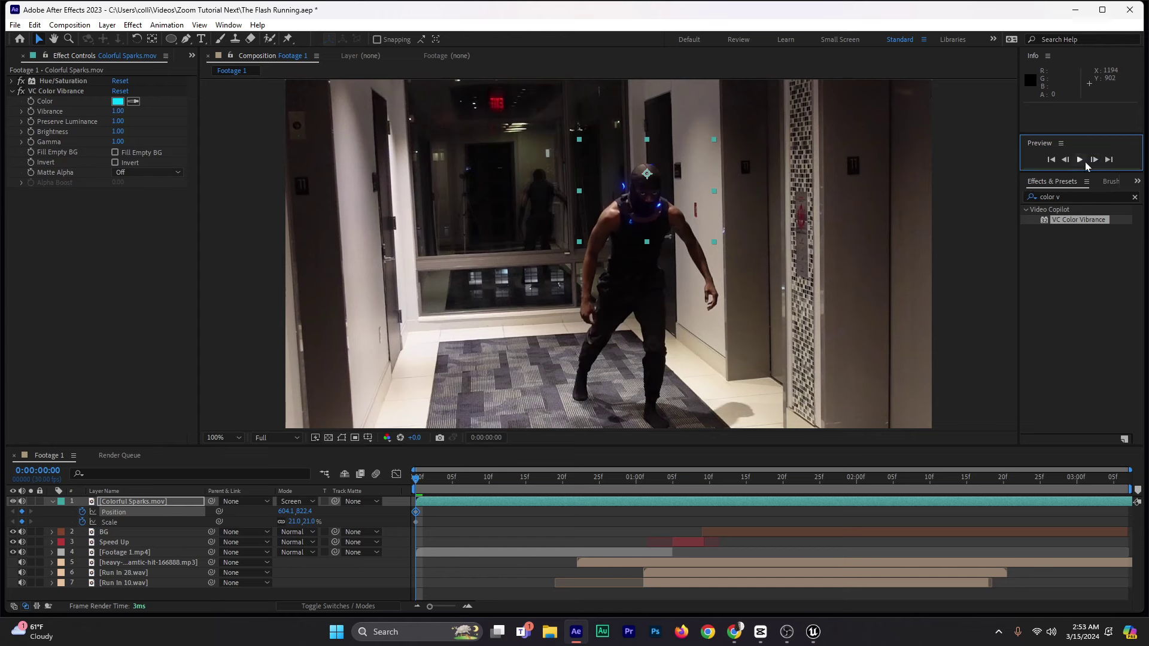
# Step: Keyframe the sparks frame by frame onto the runner's hip, shoulder, arm and head, then rewind to frame 0
pyautogui.click(1094, 159)
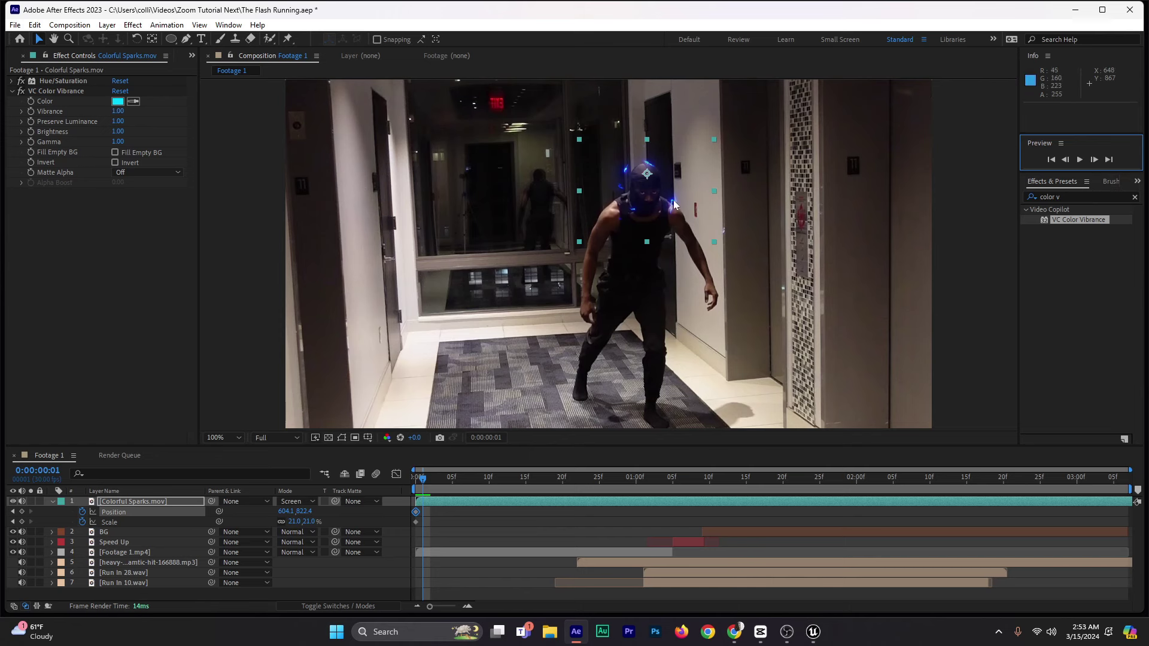
pyautogui.moveTo(673, 204); pyautogui.dragTo(628, 326)
pyautogui.click(1092, 162)
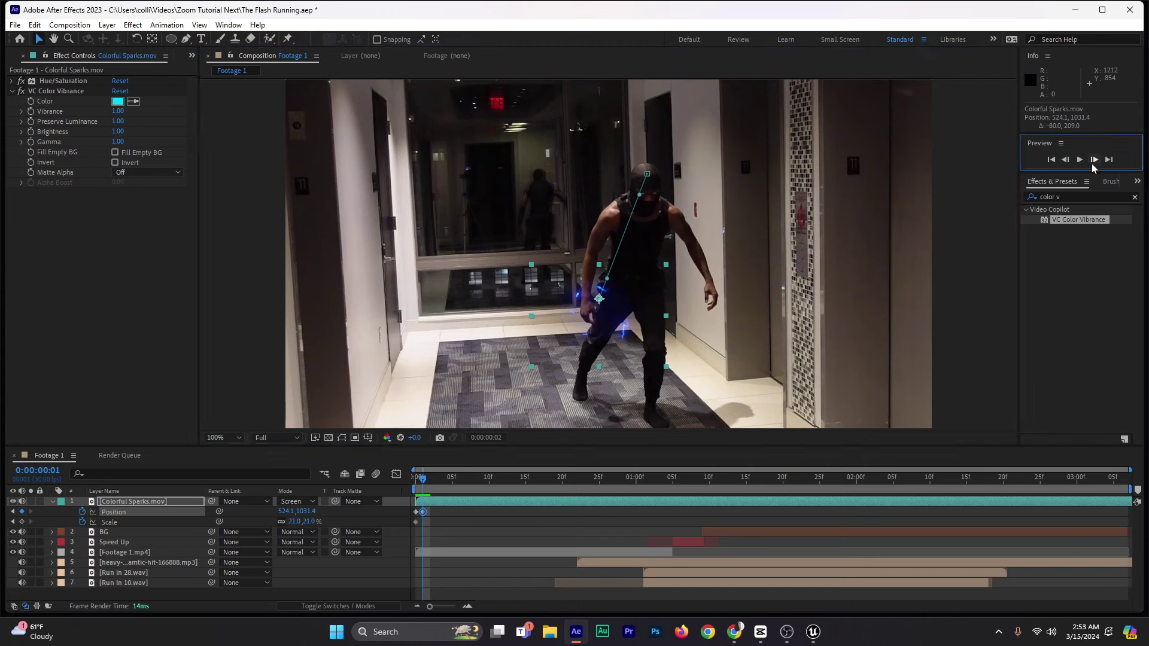
pyautogui.moveTo(599, 323); pyautogui.dragTo(688, 428)
pyautogui.click(1093, 161)
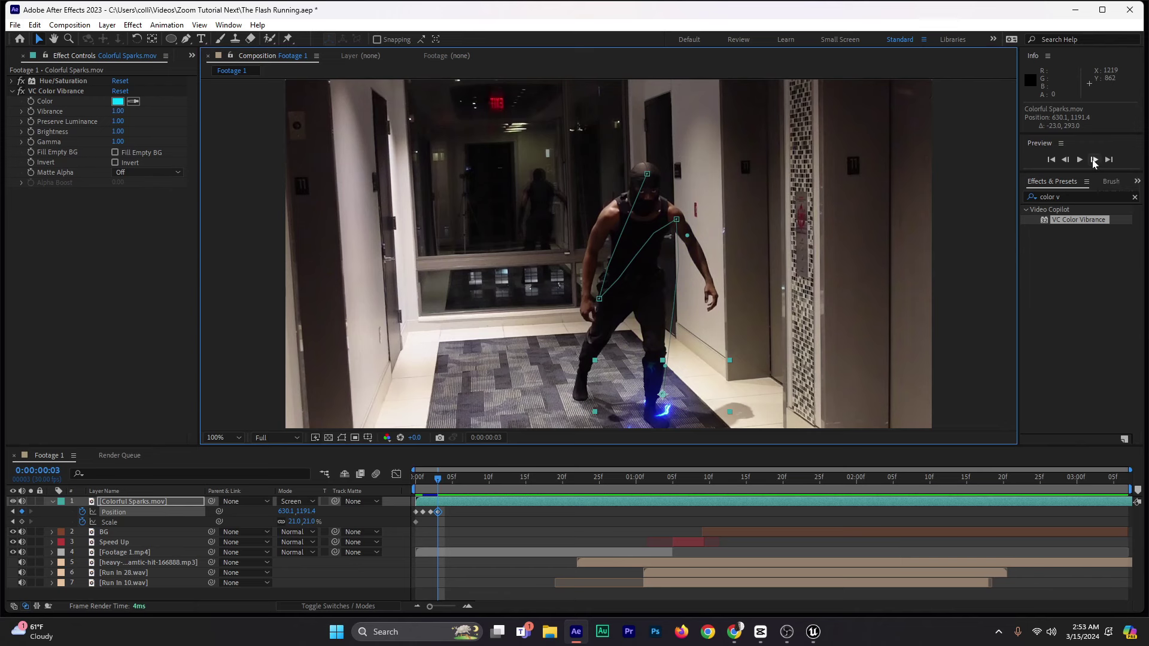
pyautogui.click(1094, 159)
pyautogui.moveTo(678, 417); pyautogui.dragTo(668, 362)
pyautogui.click(1093, 160)
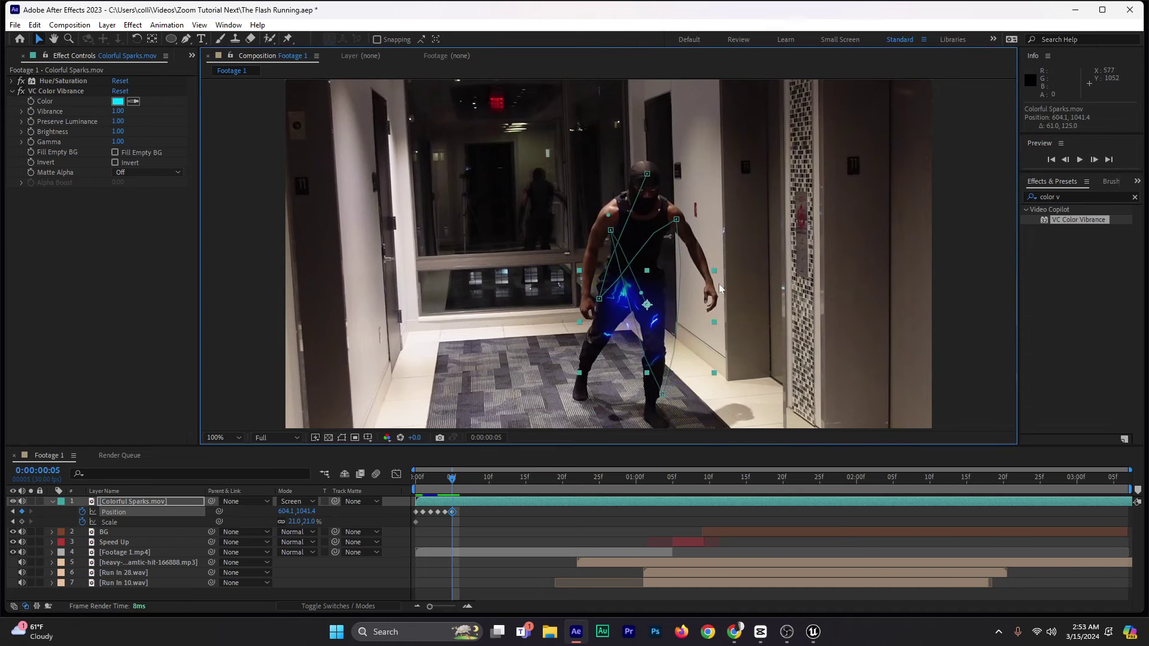
pyautogui.click(1095, 162)
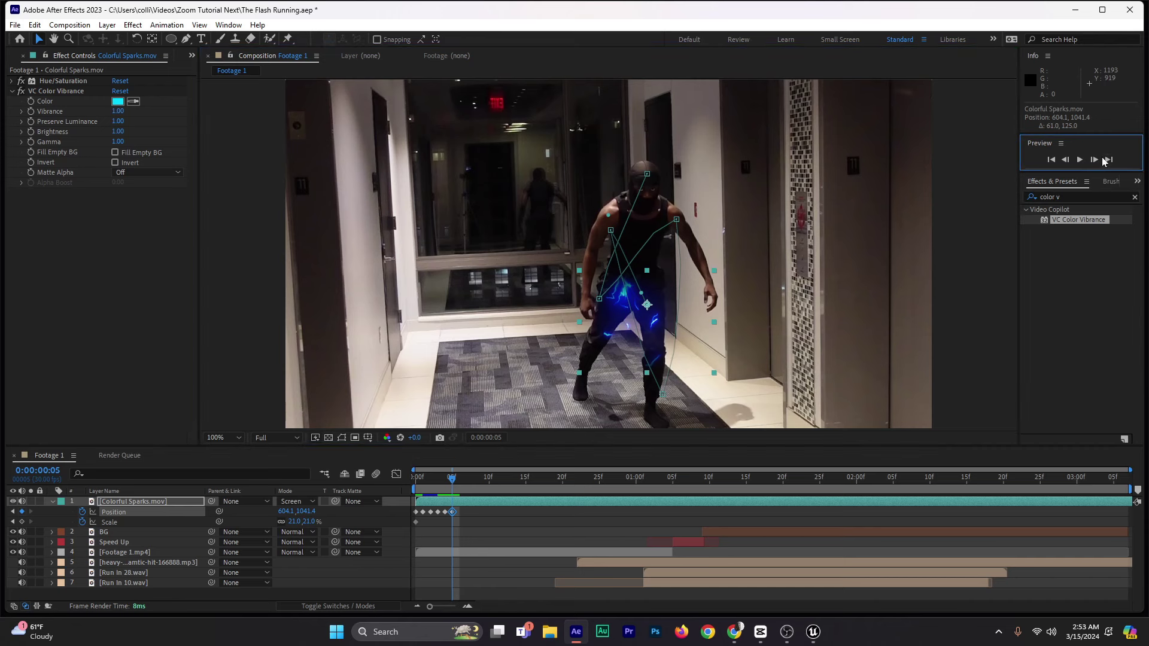
pyautogui.click(1093, 160)
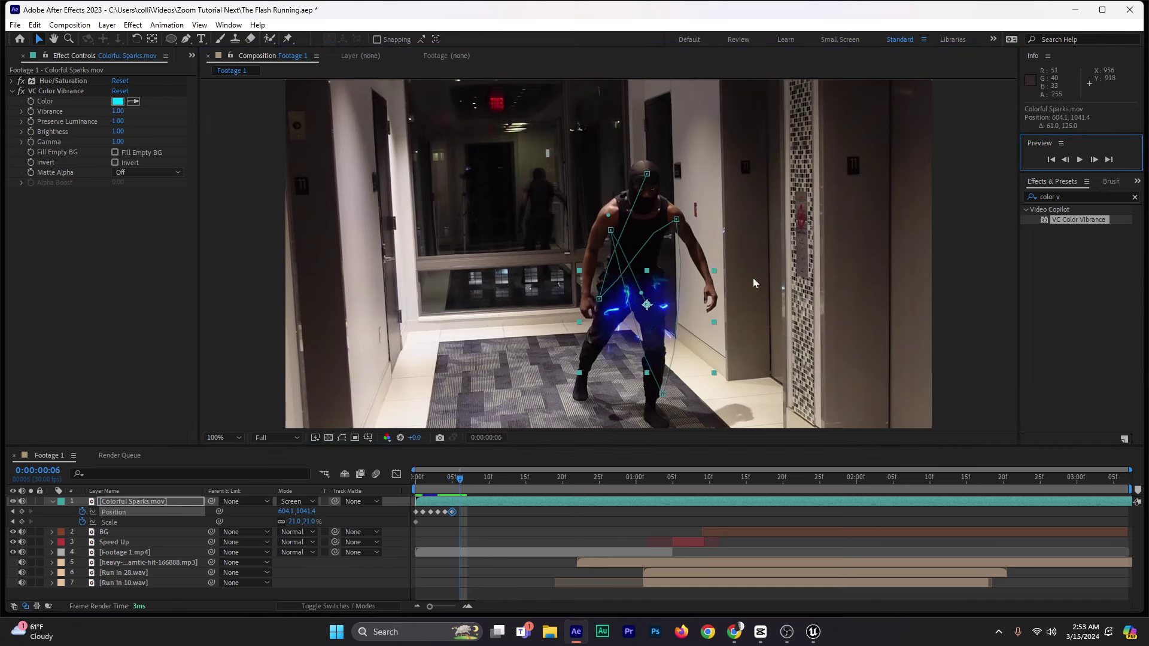
pyautogui.moveTo(618, 341); pyautogui.dragTo(616, 234)
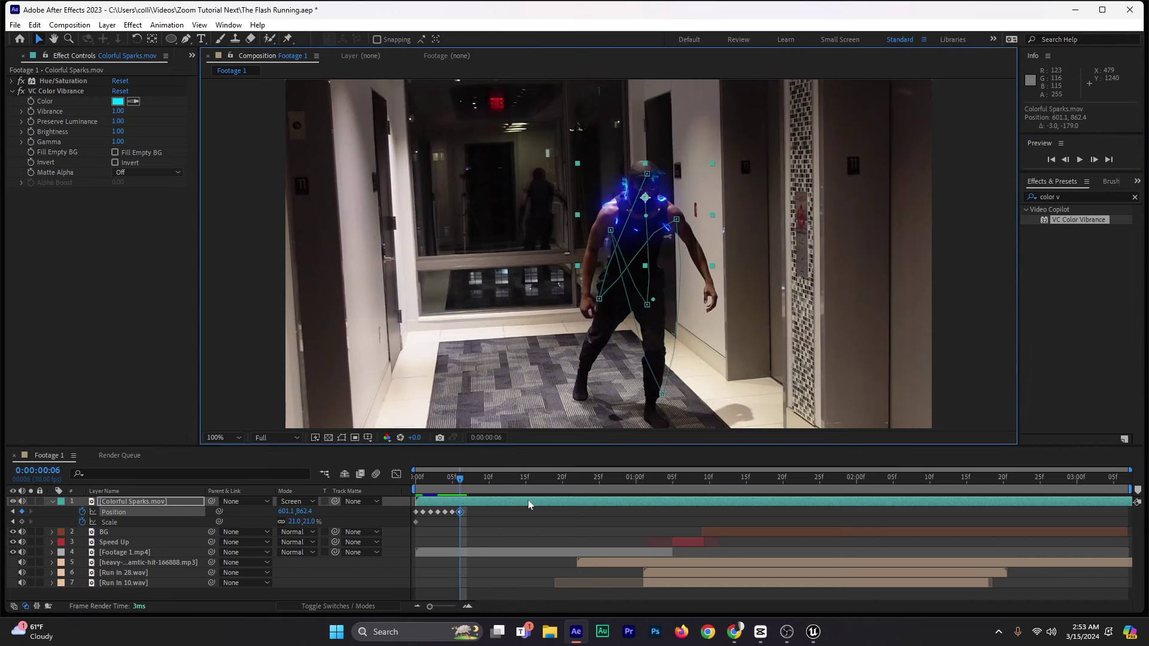
pyautogui.moveTo(460, 480); pyautogui.dragTo(410, 490)
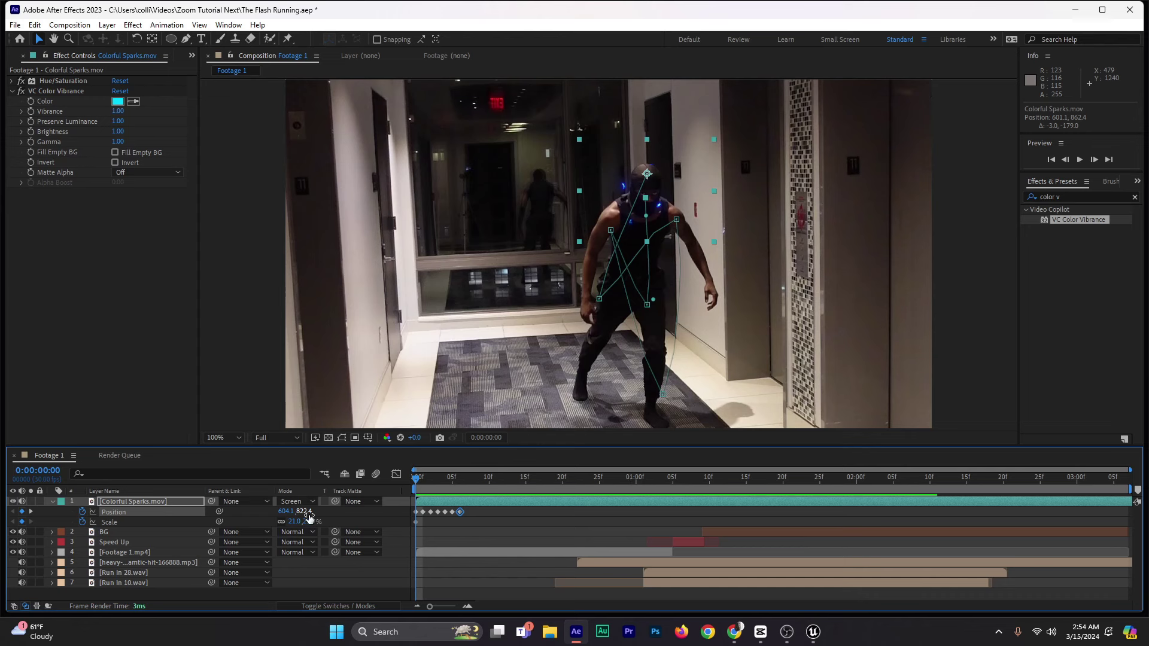
# Step: Replace the sparks Position expression with loopOut() and commit it
pyautogui.keyDown('alt'); pyautogui.click(83, 513); pyautogui.keyUp('alt')
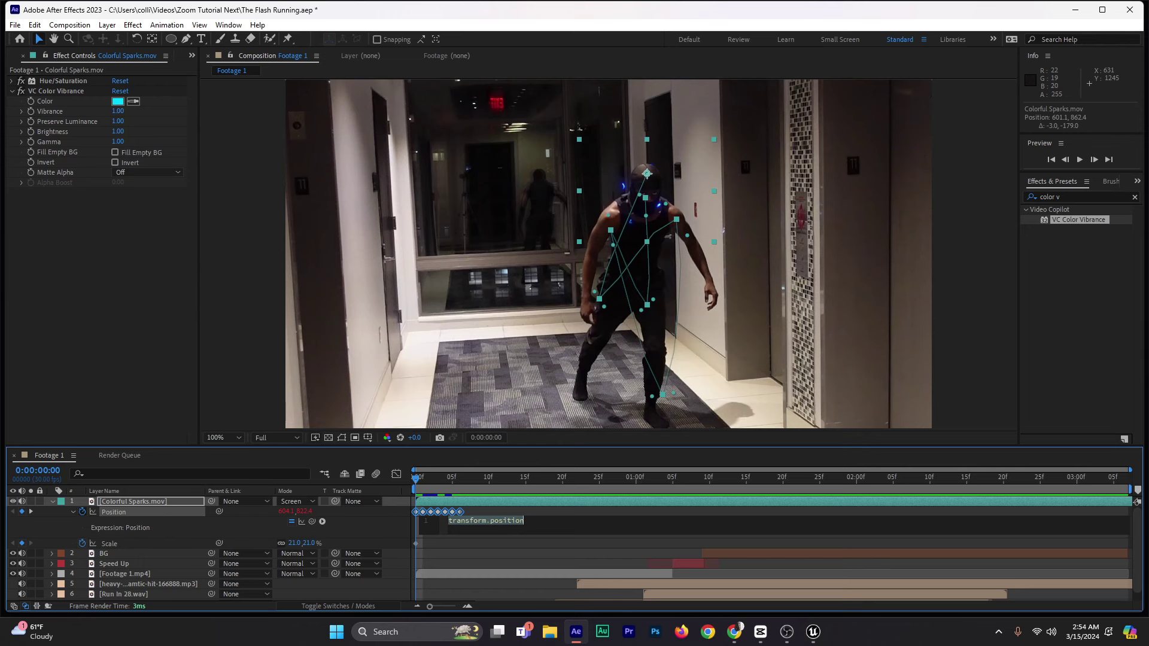
pyautogui.press('BackSpace')
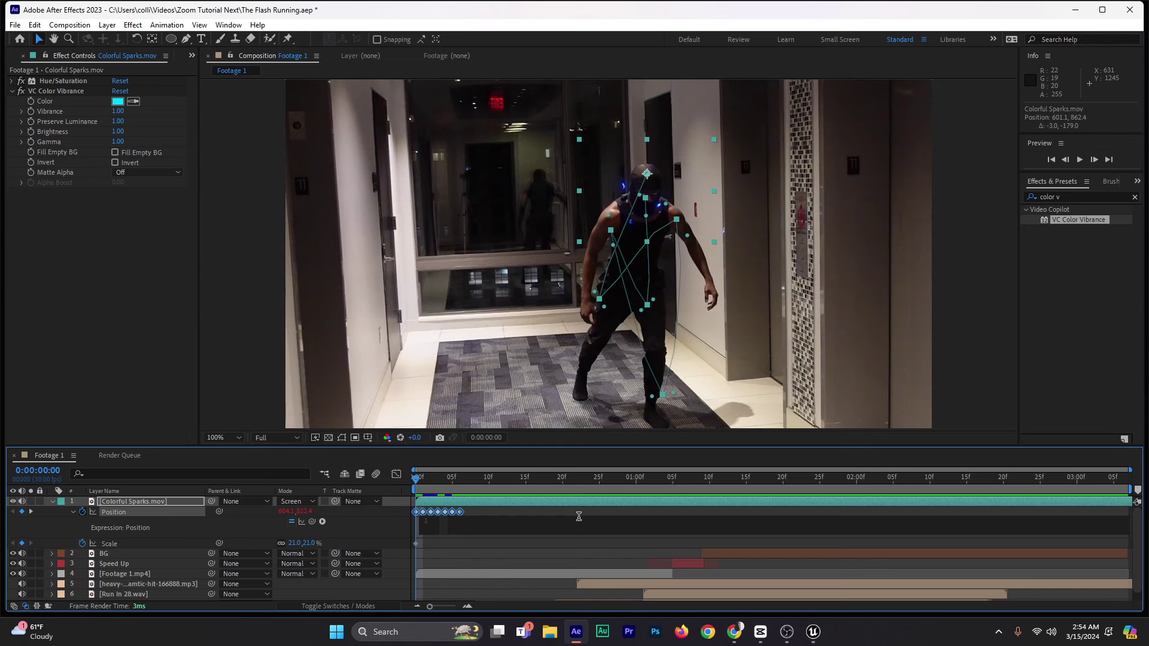
pyautogui.write('loop(')
pyautogui.press('BackSpace')
pyautogui.press('BackSpace')
pyautogui.press('BackSpace')
pyautogui.press('BackSpace')
pyautogui.press('BackSpace')
pyautogui.write('loop')
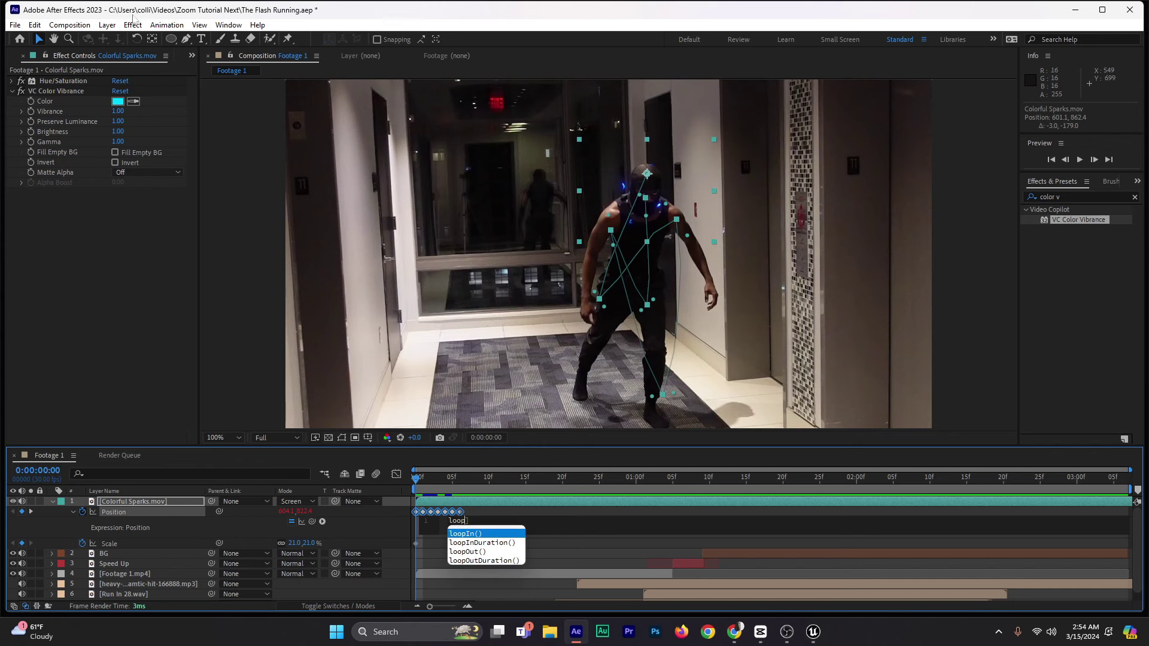
pyautogui.click(484, 552)
pyautogui.click(484, 551)
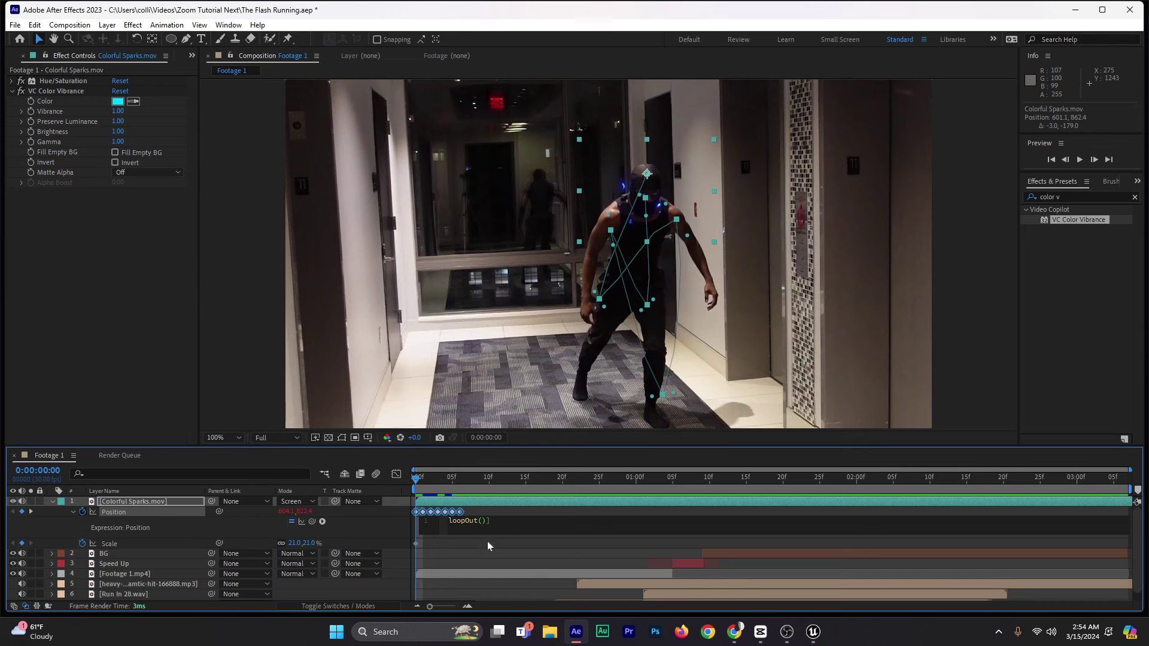
pyautogui.click(504, 543)
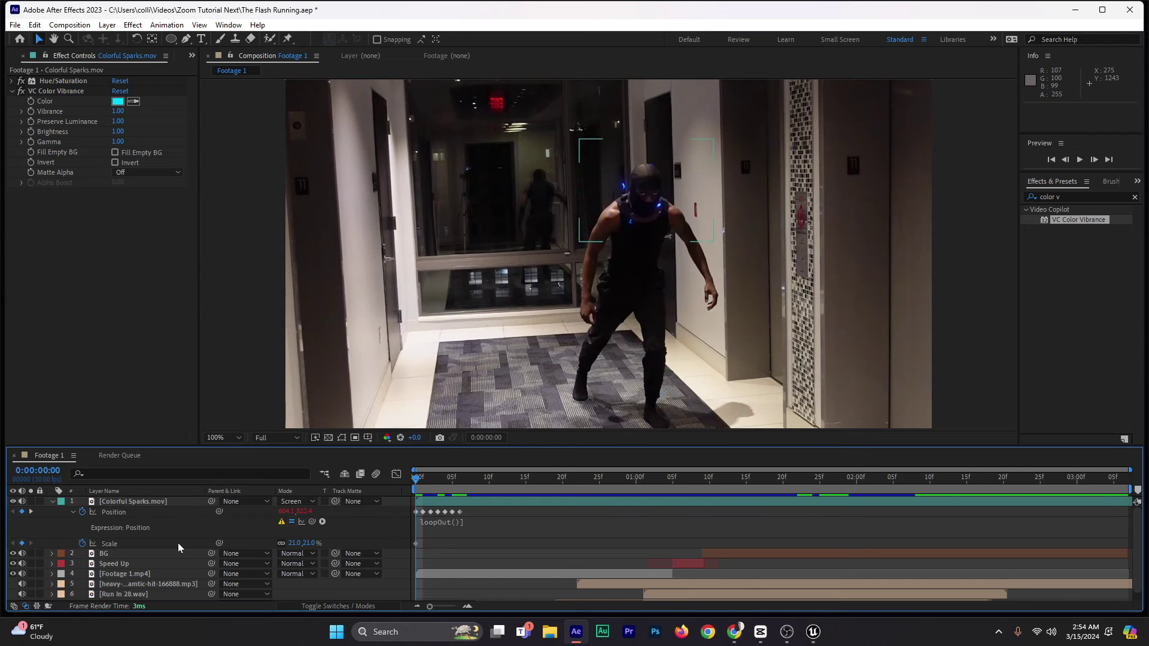
# Step: Scrub to check the loop, then fix the loopOut() expression error
pyautogui.moveTo(426, 483); pyautogui.dragTo(379, 504)
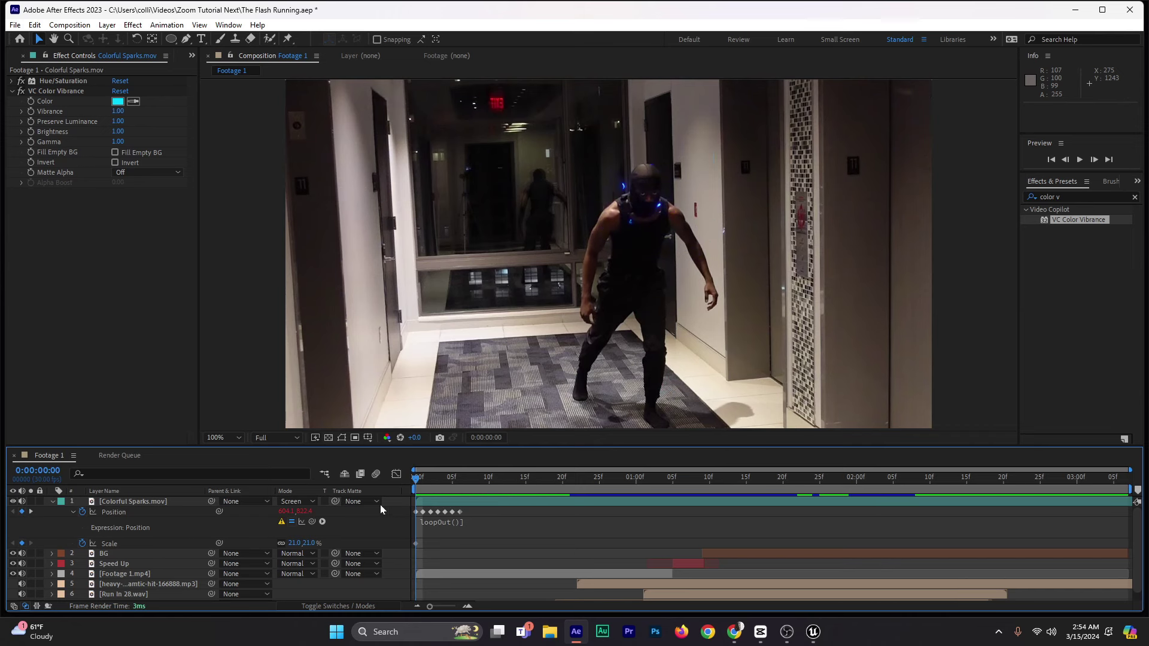
pyautogui.click(446, 522)
pyautogui.press('Right')
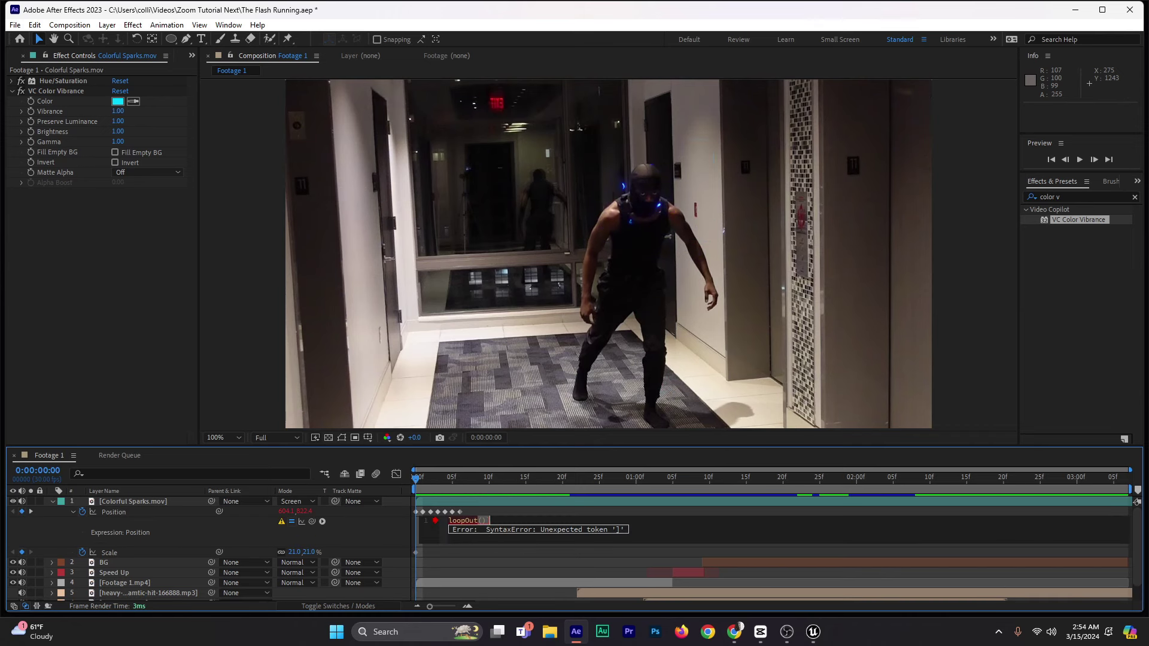
pyautogui.click(502, 510)
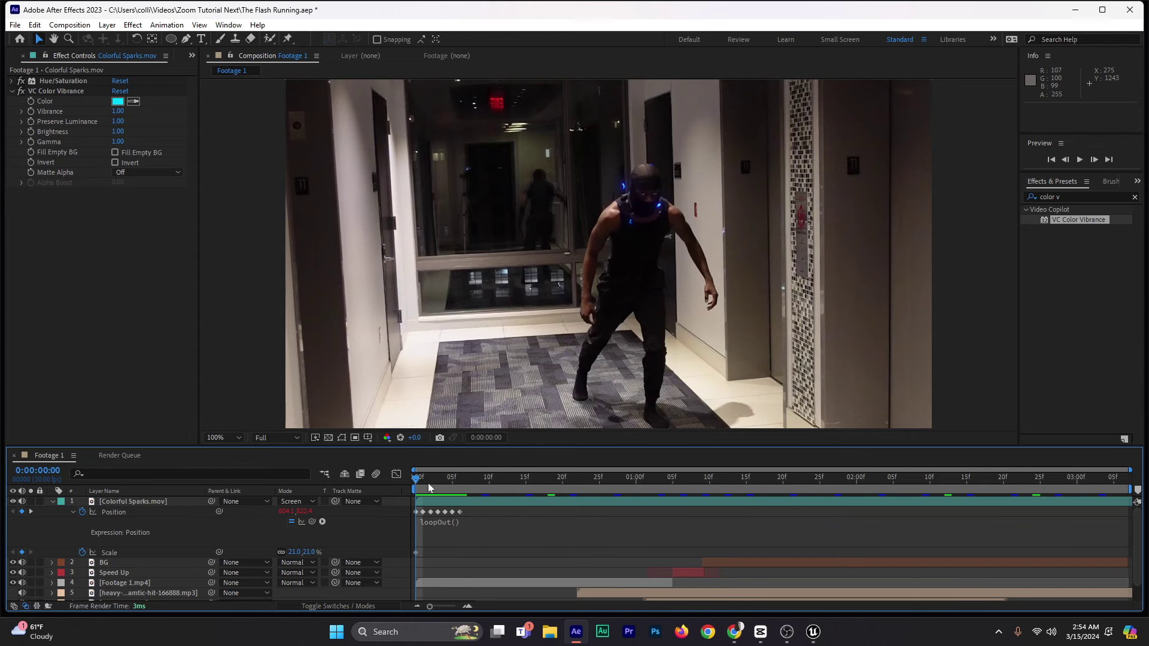
pyautogui.click(453, 528)
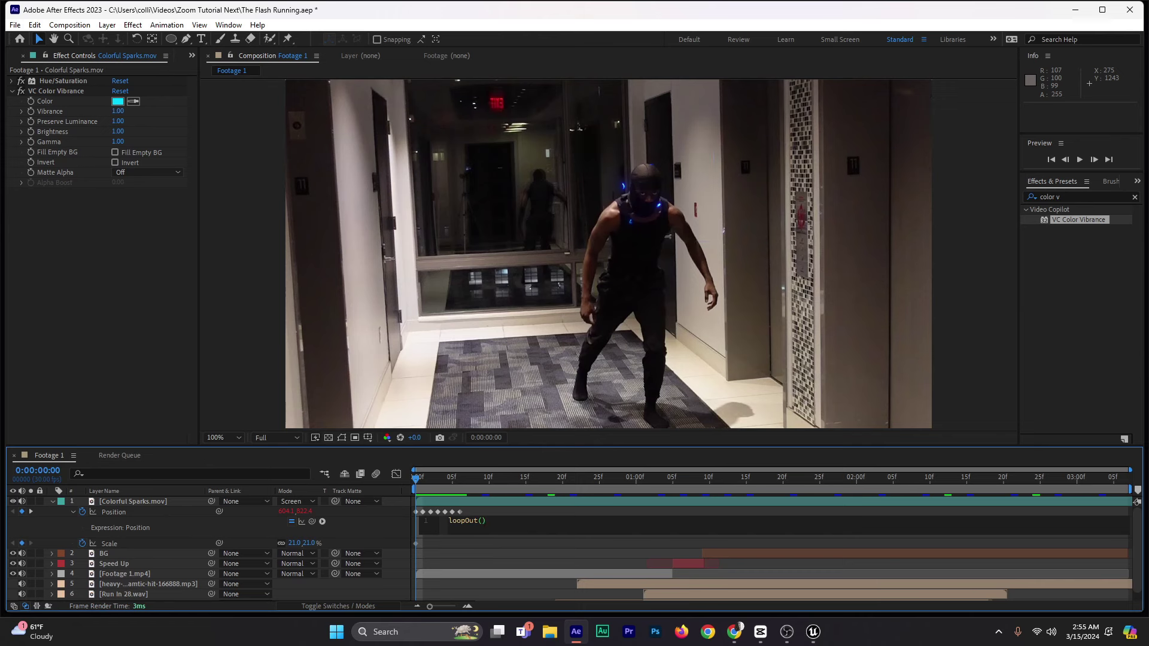
# Step: Preview the looping sparks, then split the sparks layer at 0:00:01:05 and delete the later part
pyautogui.click(467, 541)
pyautogui.click(429, 482)
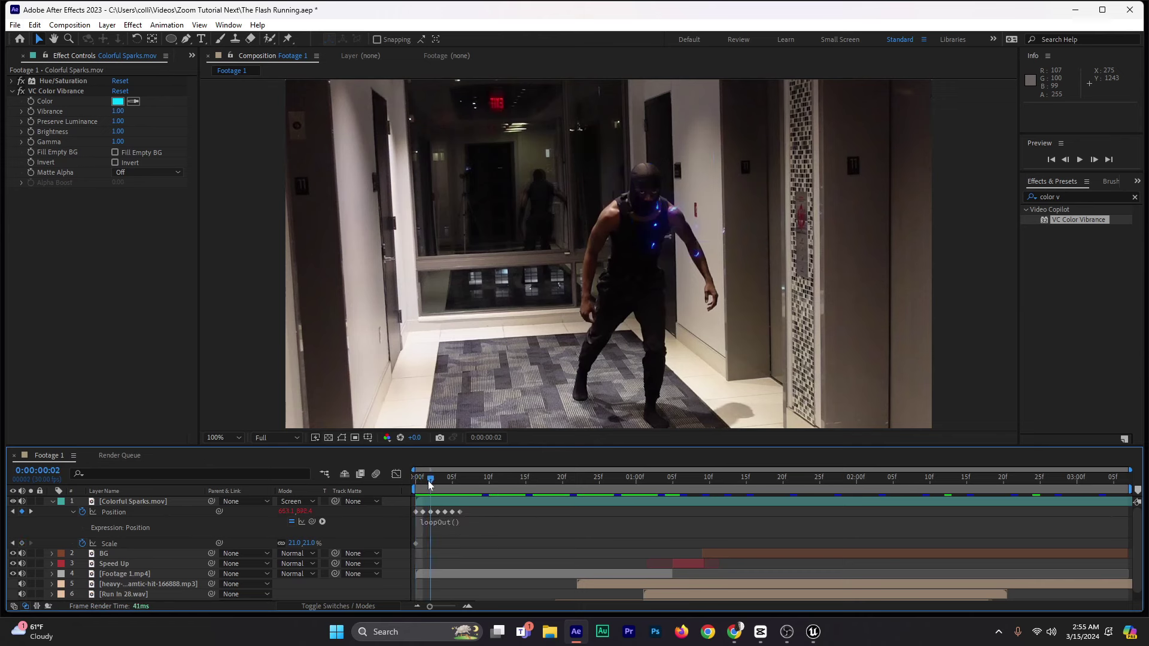
pyautogui.moveTo(428, 482); pyautogui.dragTo(663, 539)
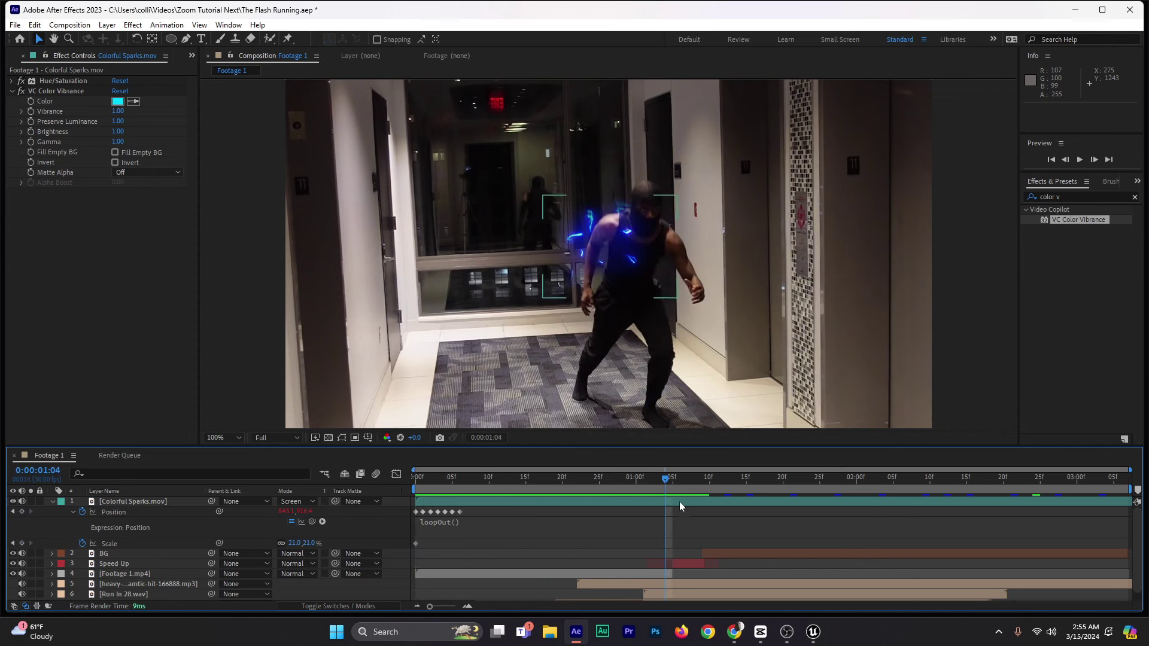
pyautogui.moveTo(666, 482); pyautogui.dragTo(672, 486)
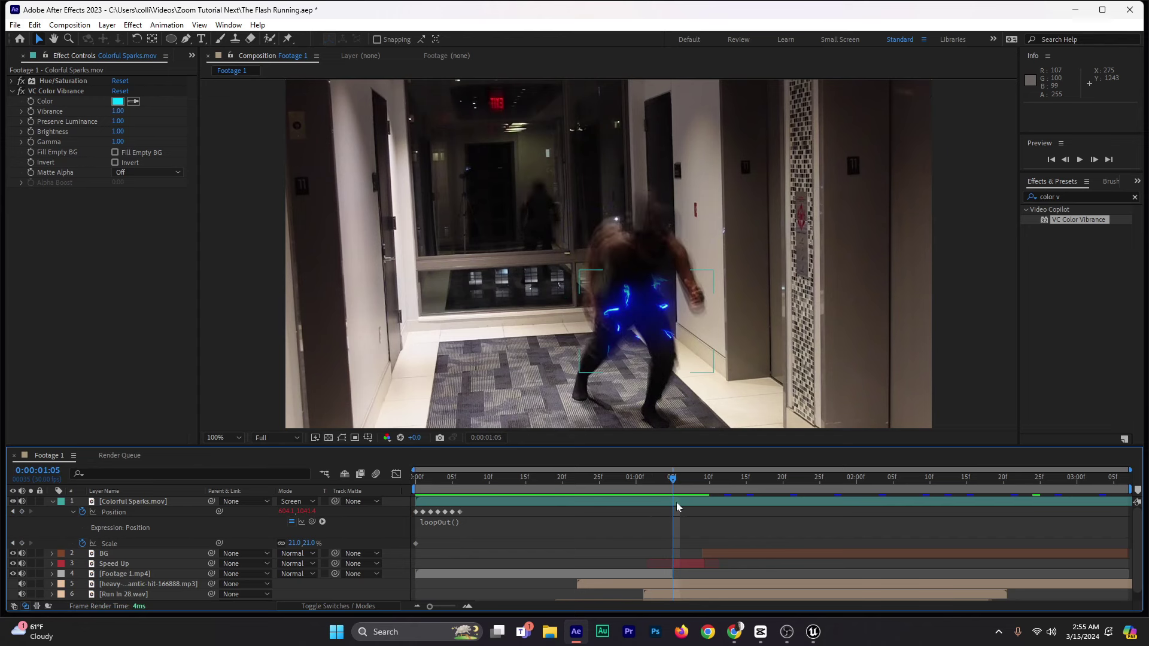
pyautogui.click(676, 501)
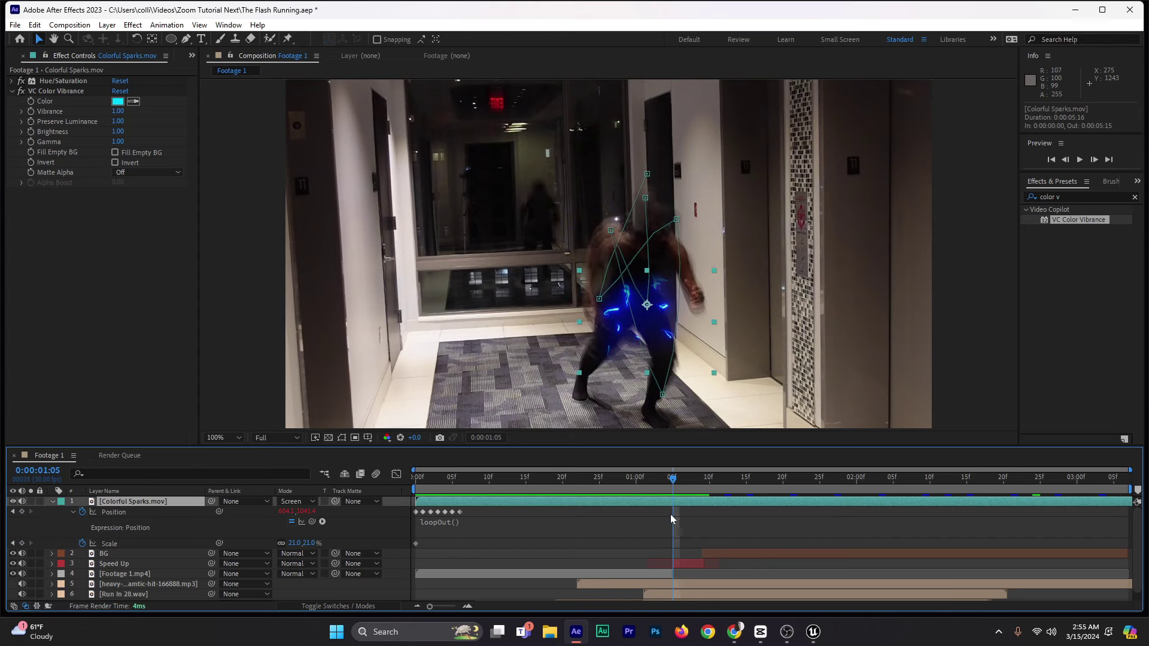
pyautogui.hotkey('ctrl', 'shift', 'd')
pyautogui.press('Delete')
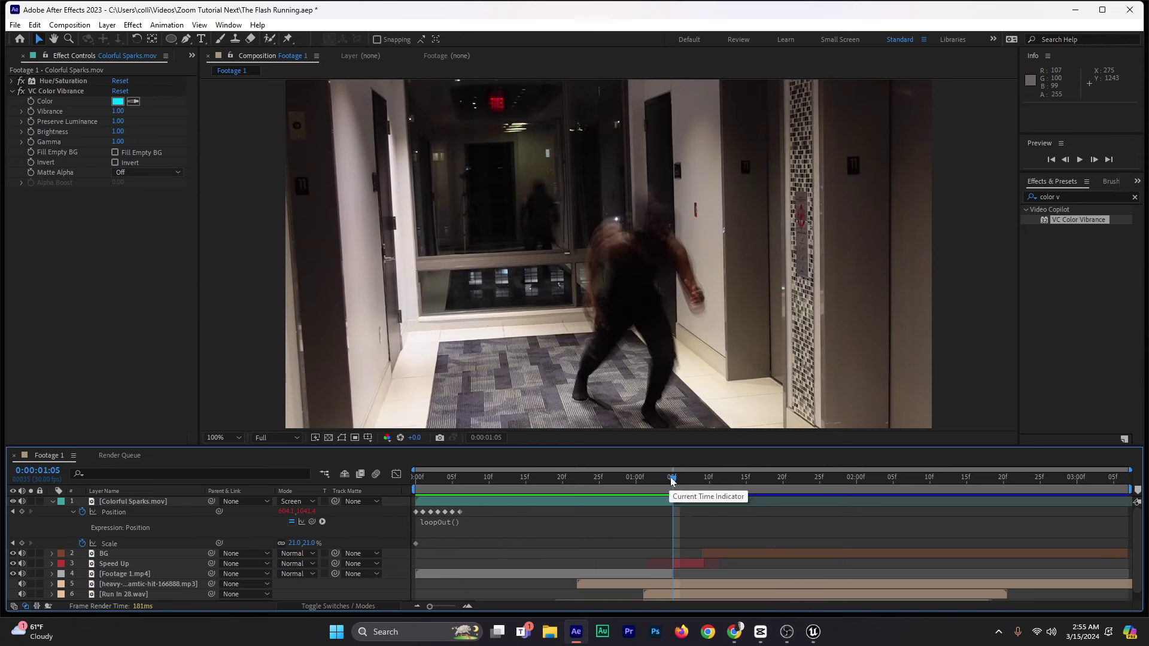
# Step: Reduce the sparks Scale to 15%, play back the preview, and collapse the layer's properties
pyautogui.moveTo(668, 486); pyautogui.dragTo(664, 487)
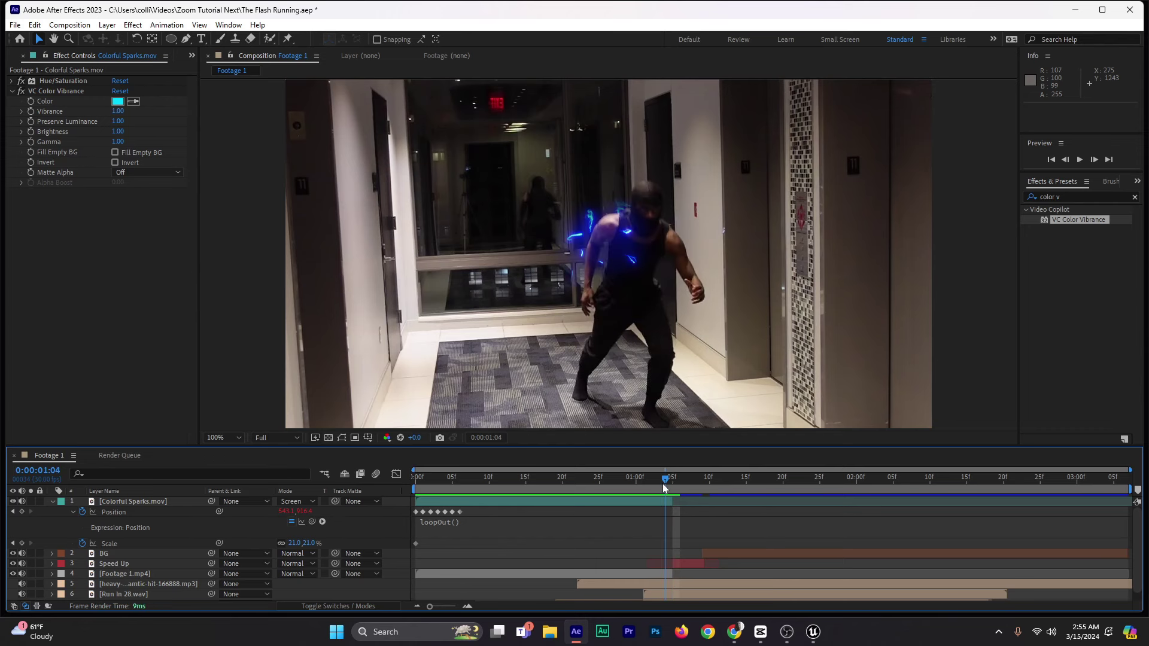
pyautogui.moveTo(309, 543); pyautogui.dragTo(322, 553)
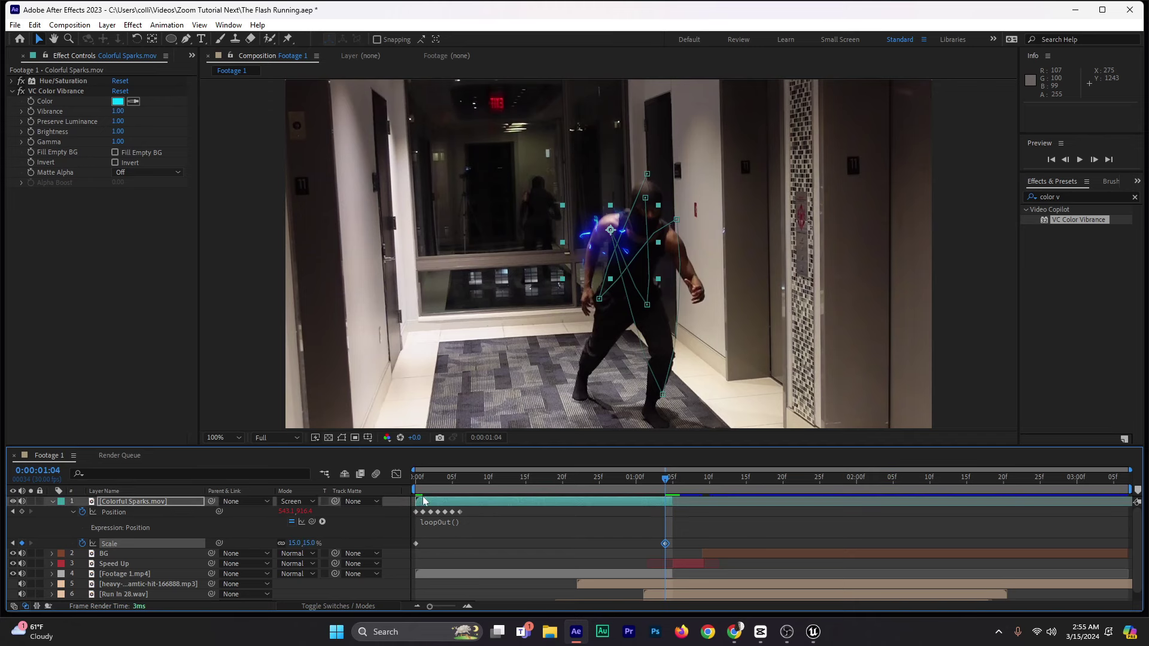
pyautogui.moveTo(642, 480); pyautogui.dragTo(372, 494)
pyautogui.press('space')
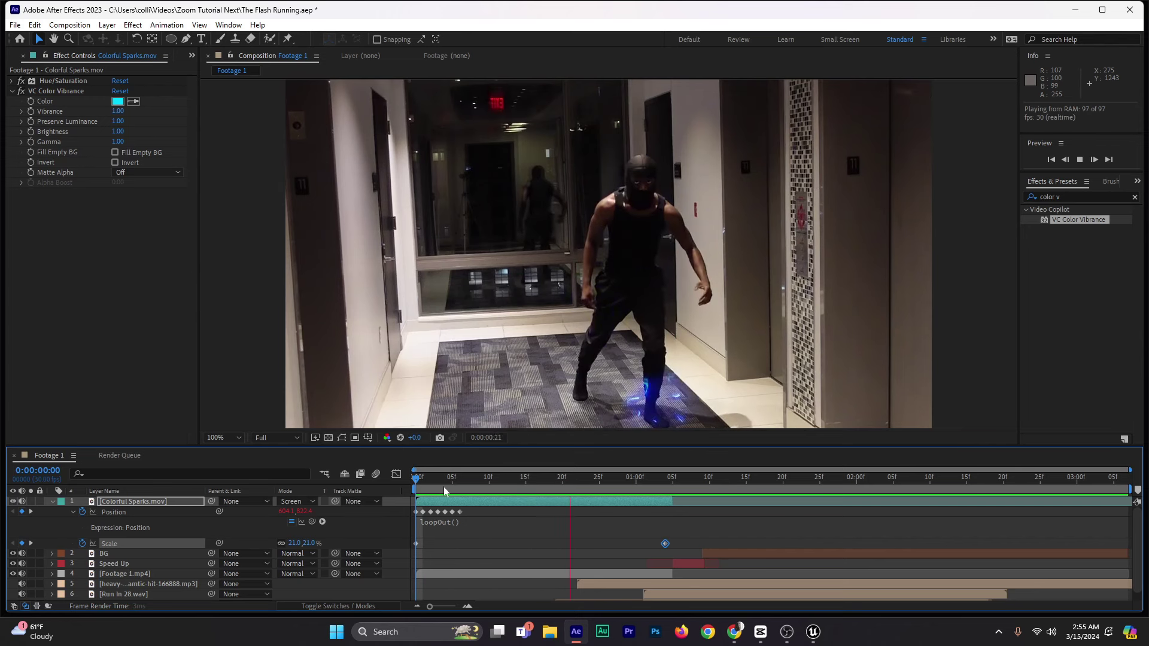
pyautogui.press('space')
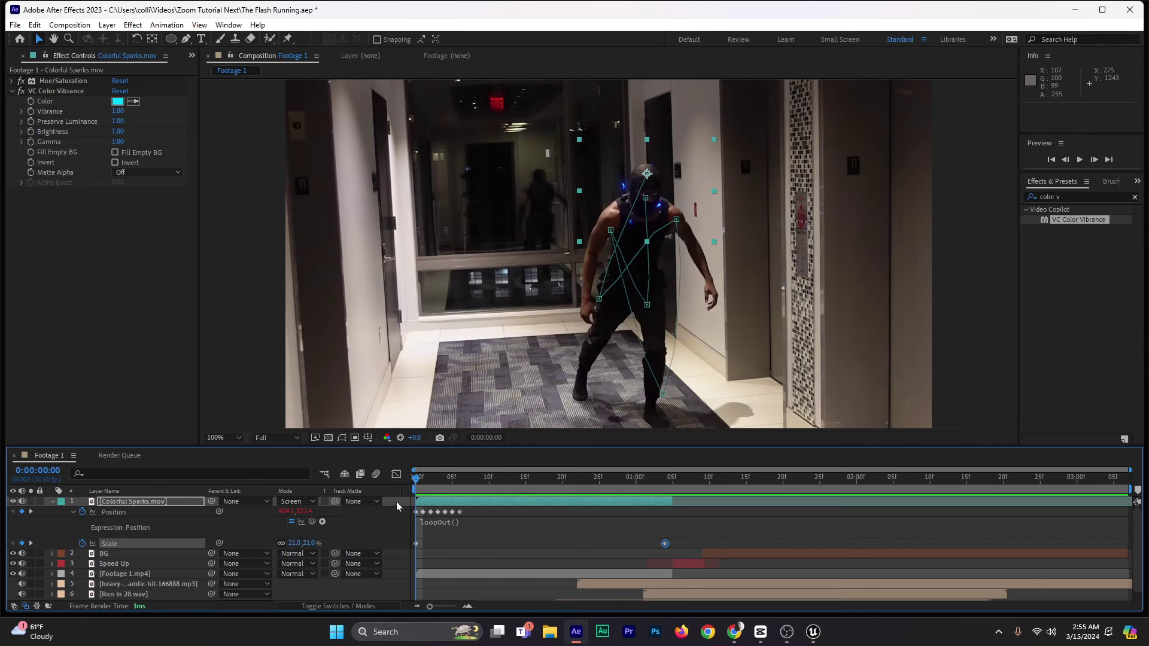
pyautogui.click(51, 501)
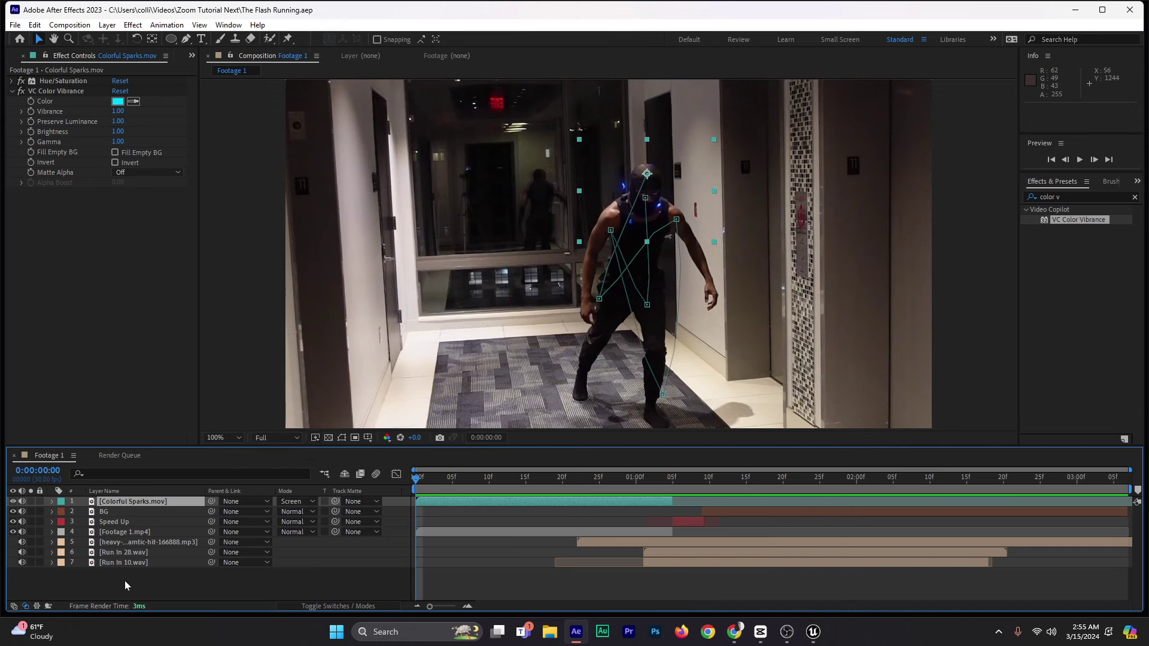
# Step: Create a new adjustment layer and trim it to end at 0:00:01:05
pyautogui.click(161, 583)
pyautogui.rightClick(160, 583)
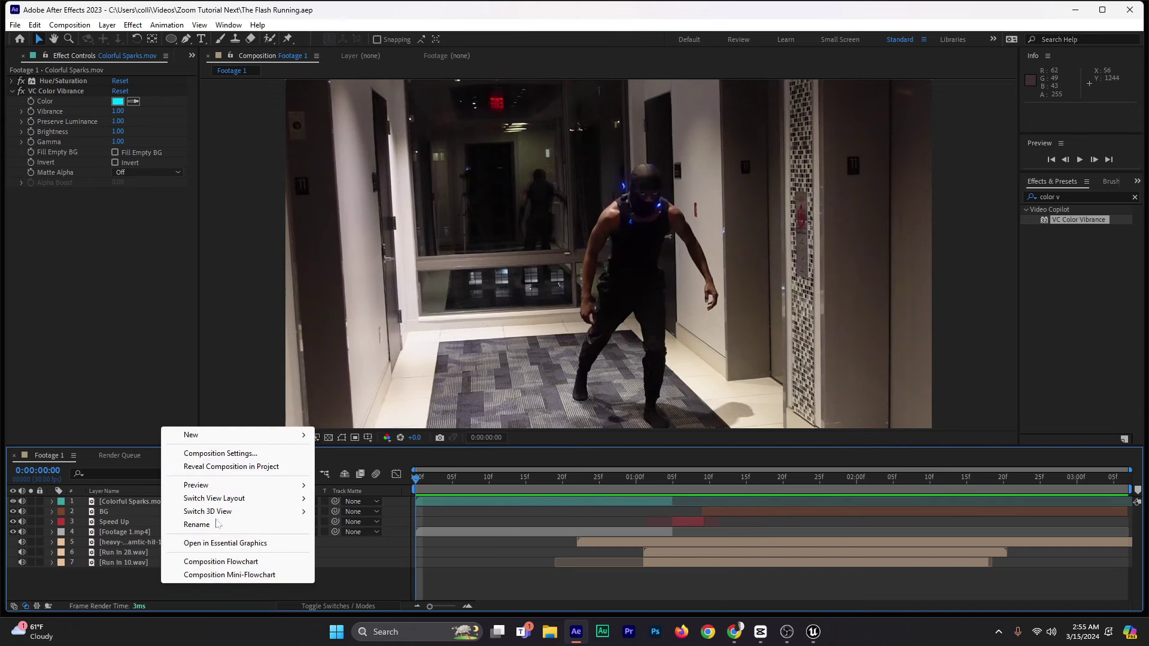
pyautogui.moveTo(247, 441)
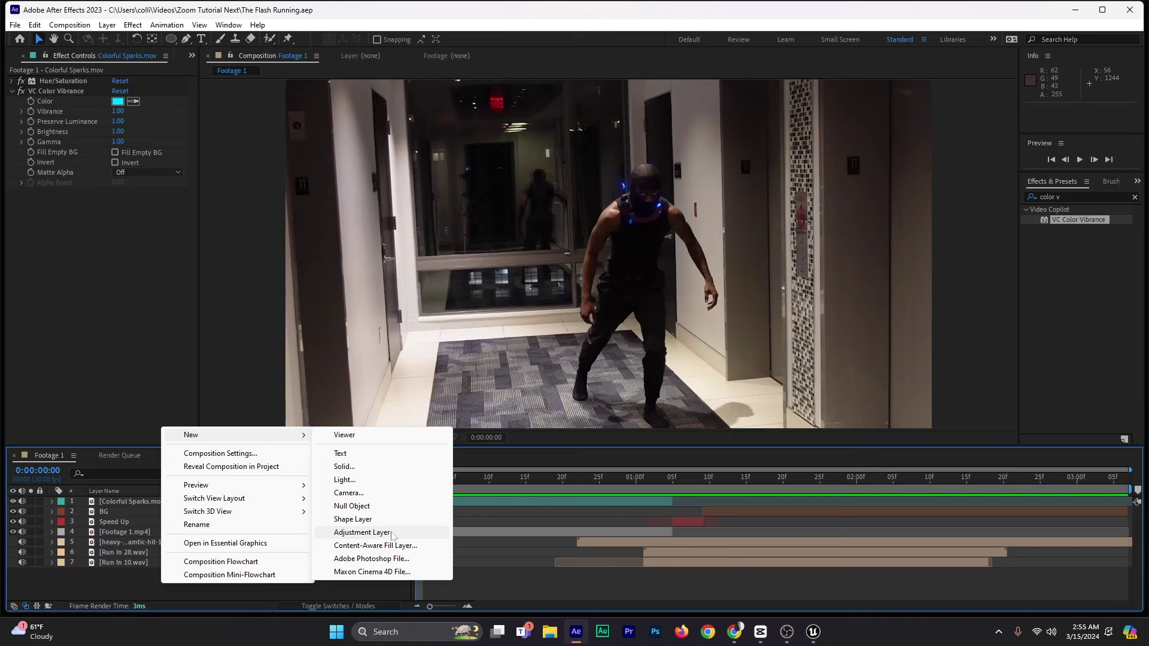
pyautogui.click(392, 534)
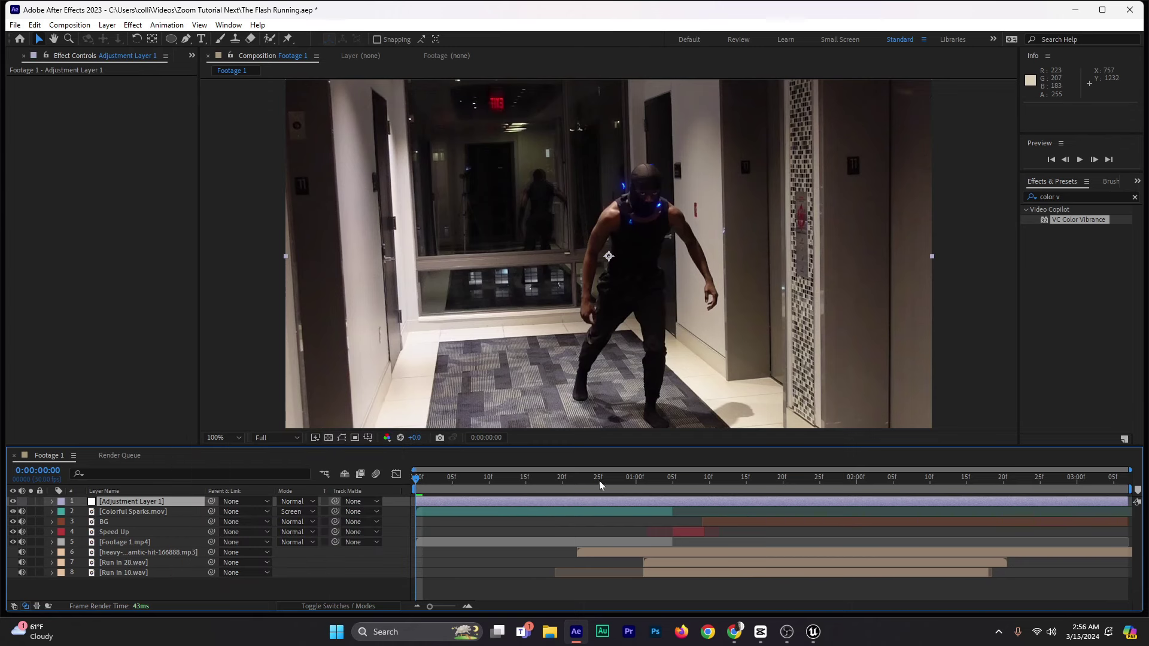
pyautogui.moveTo(443, 483); pyautogui.dragTo(671, 486)
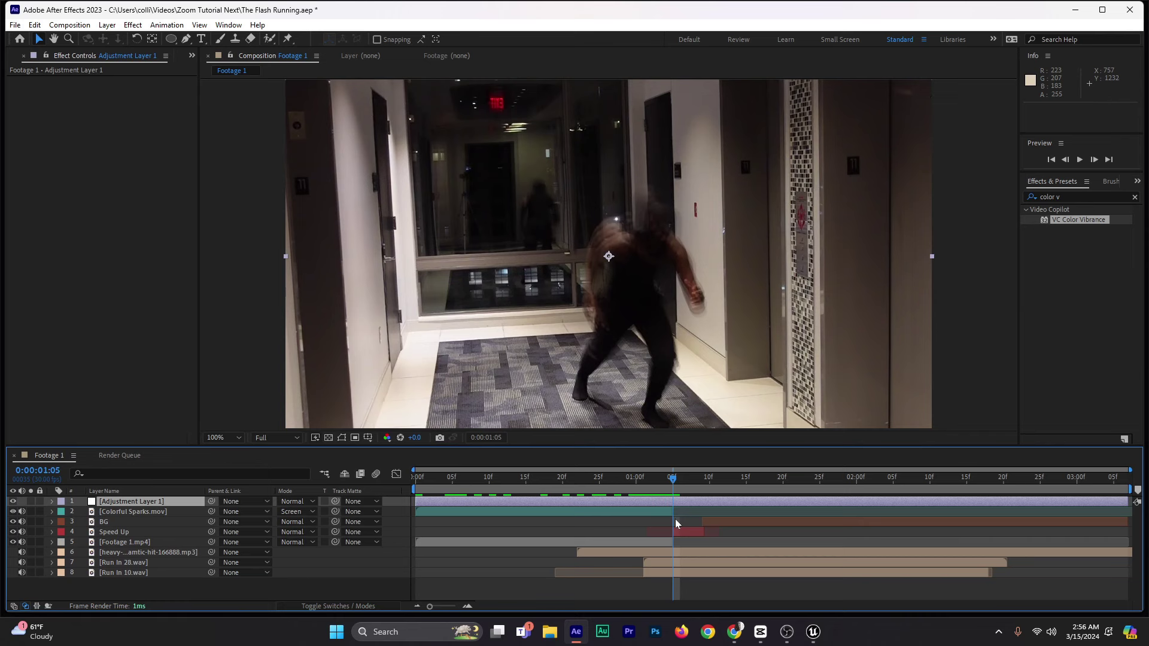
pyautogui.hotkey('ctrl', 'shift', 'd')
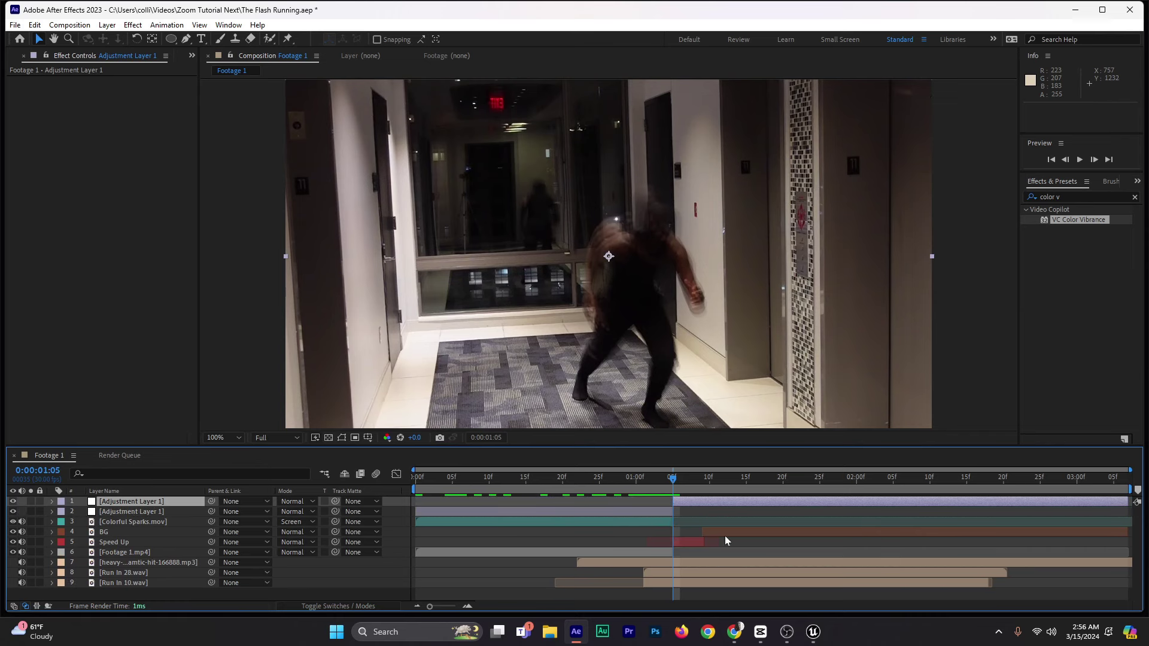
pyautogui.press('Delete')
pyautogui.moveTo(589, 480); pyautogui.dragTo(419, 499)
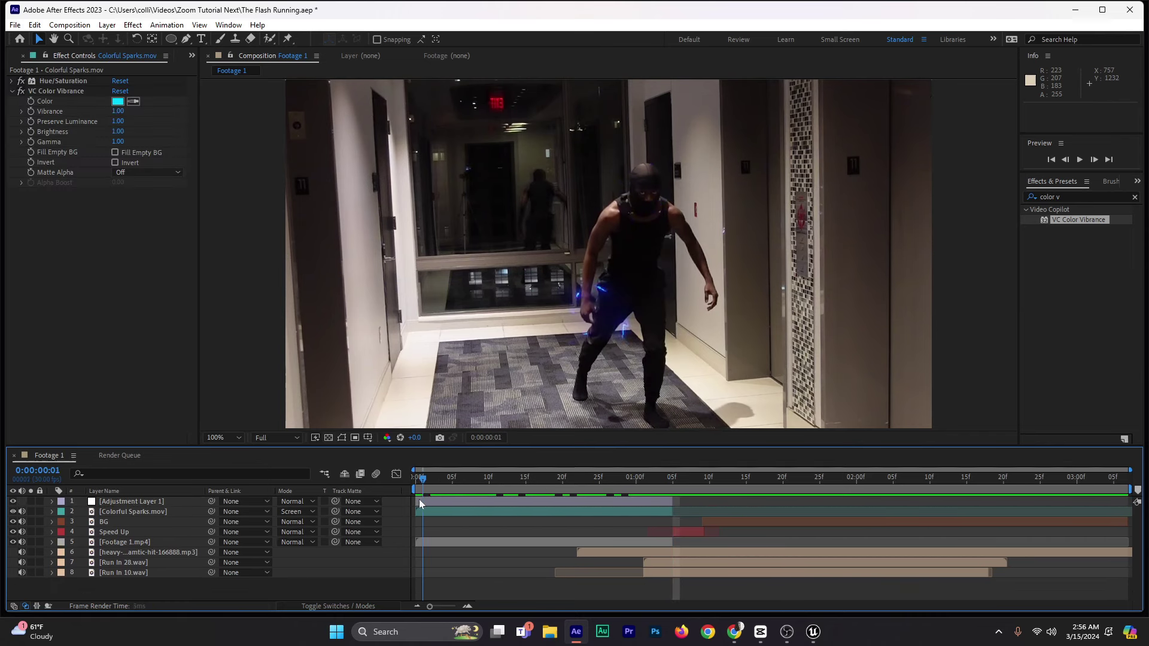
# Step: Rename the adjustment layer to 'Flicker + Distortion'
pyautogui.click(433, 501)
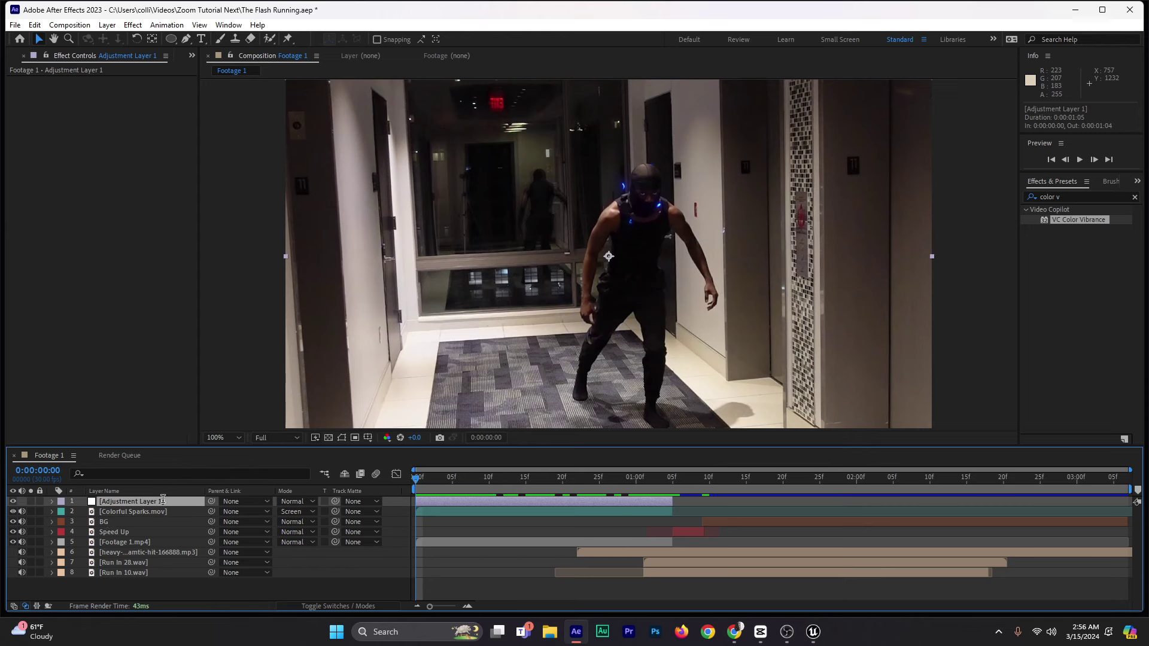
pyautogui.press('Return')
pyautogui.press('BackSpace')
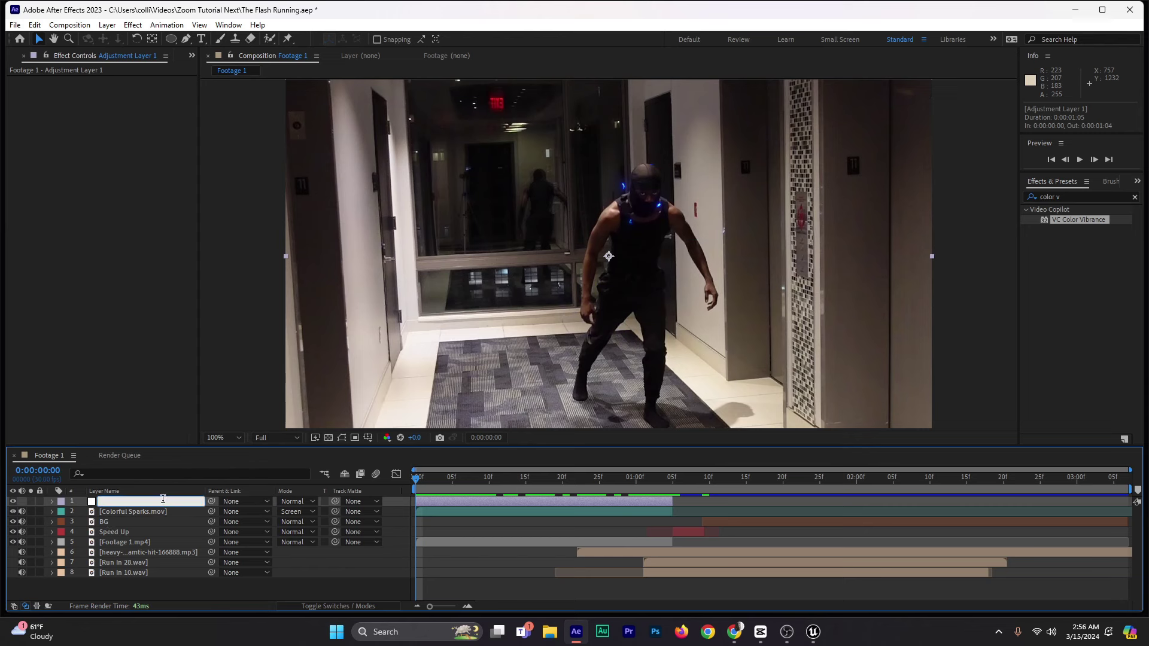
pyautogui.write('Flicker + Distor')
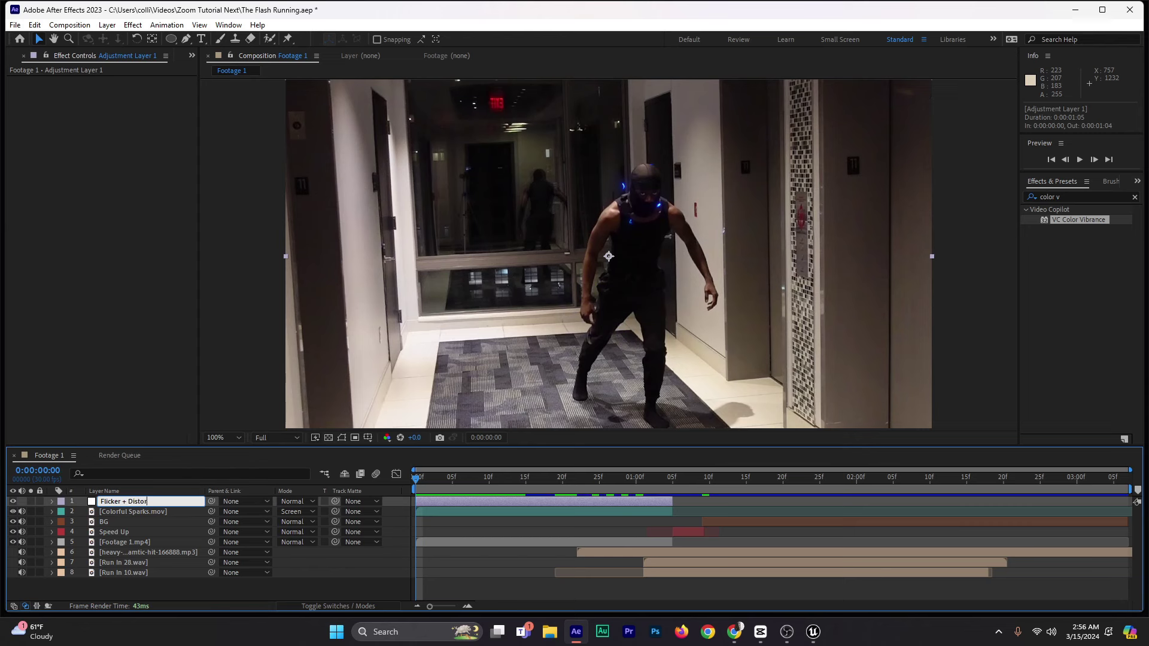
pyautogui.write('tion')
pyautogui.press('Return')
pyautogui.click(104, 586)
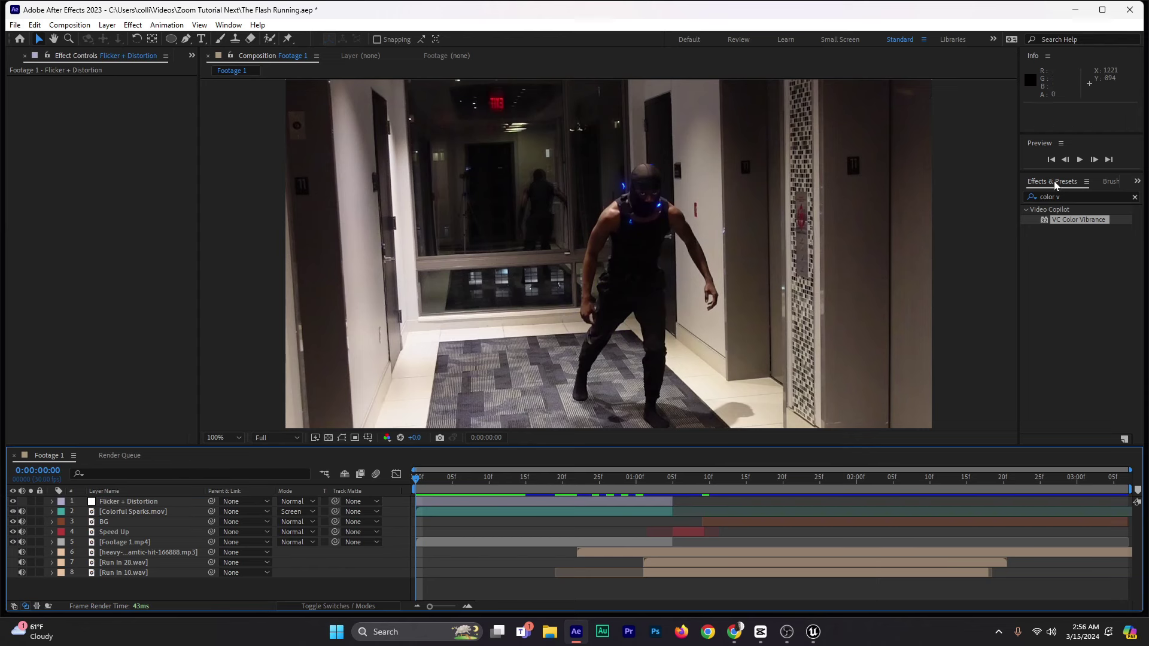
# Step: Draw a closed nine-point Pen mask around the runner's head on Flicker + Distortion
pyautogui.click(426, 501)
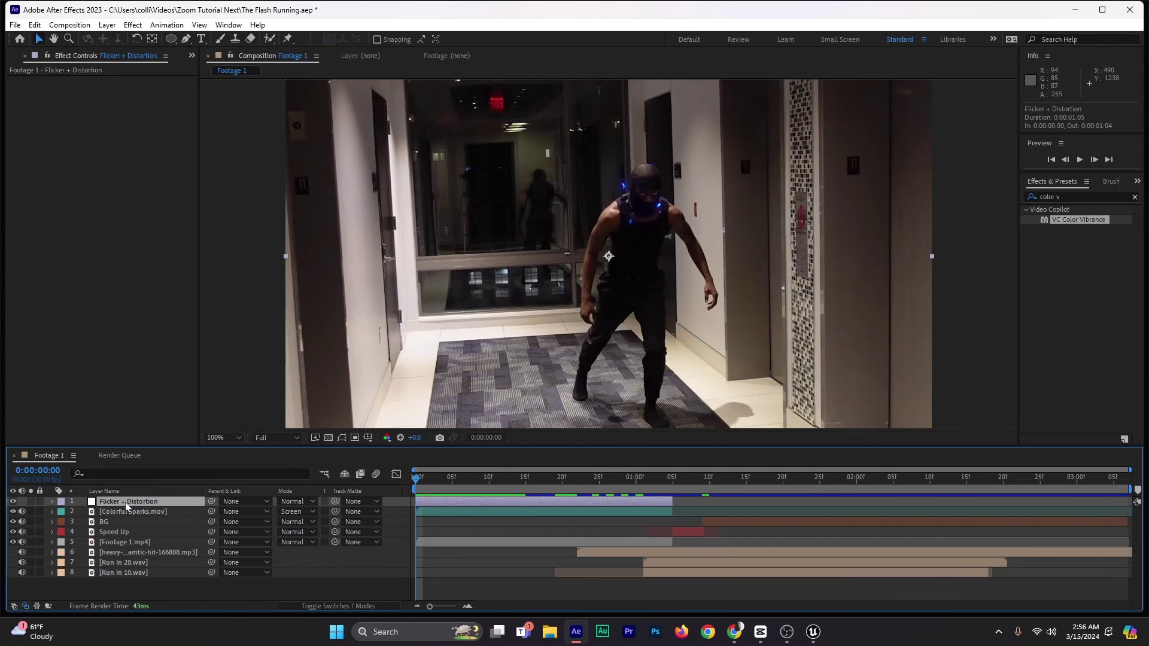
pyautogui.click(186, 38)
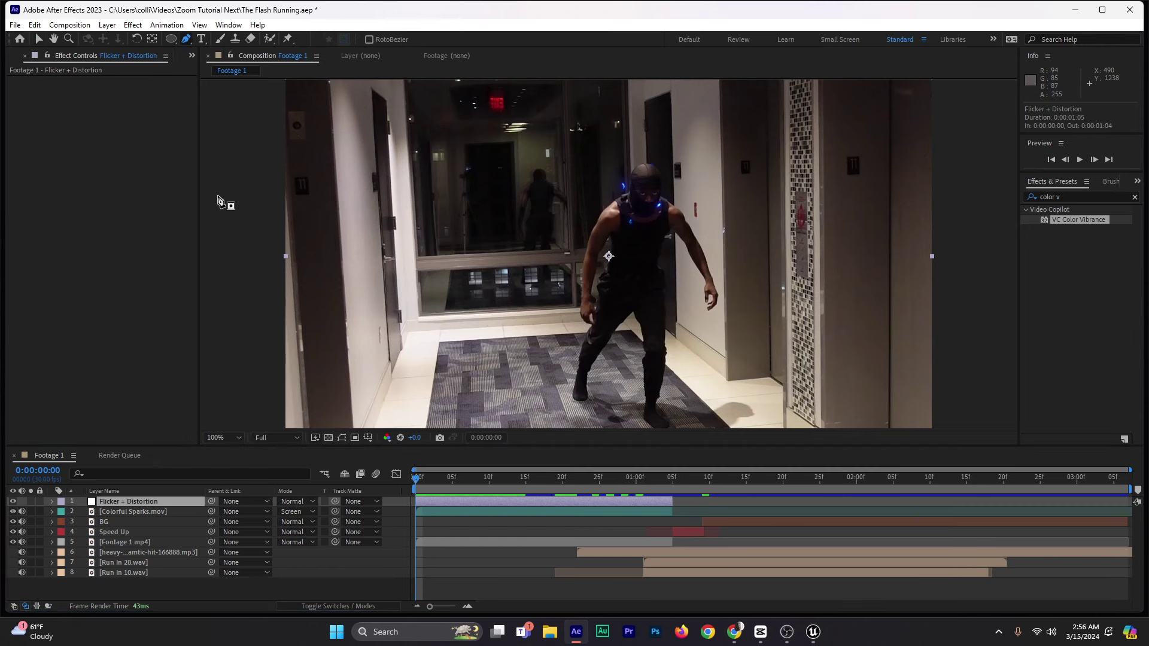
pyautogui.moveTo(614, 180); pyautogui.dragTo(616, 216)
pyautogui.click(614, 213)
pyautogui.click(618, 228)
pyautogui.click(636, 229)
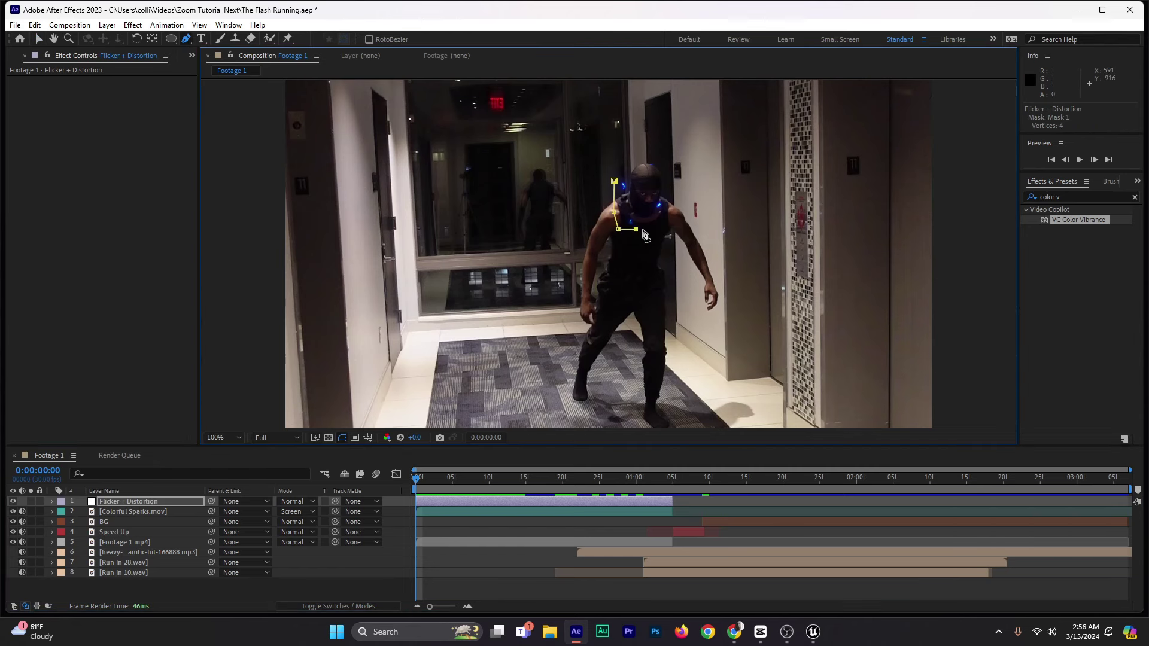
pyautogui.click(656, 225)
pyautogui.click(669, 216)
pyautogui.click(672, 194)
pyautogui.click(665, 168)
pyautogui.click(661, 152)
pyautogui.click(615, 183)
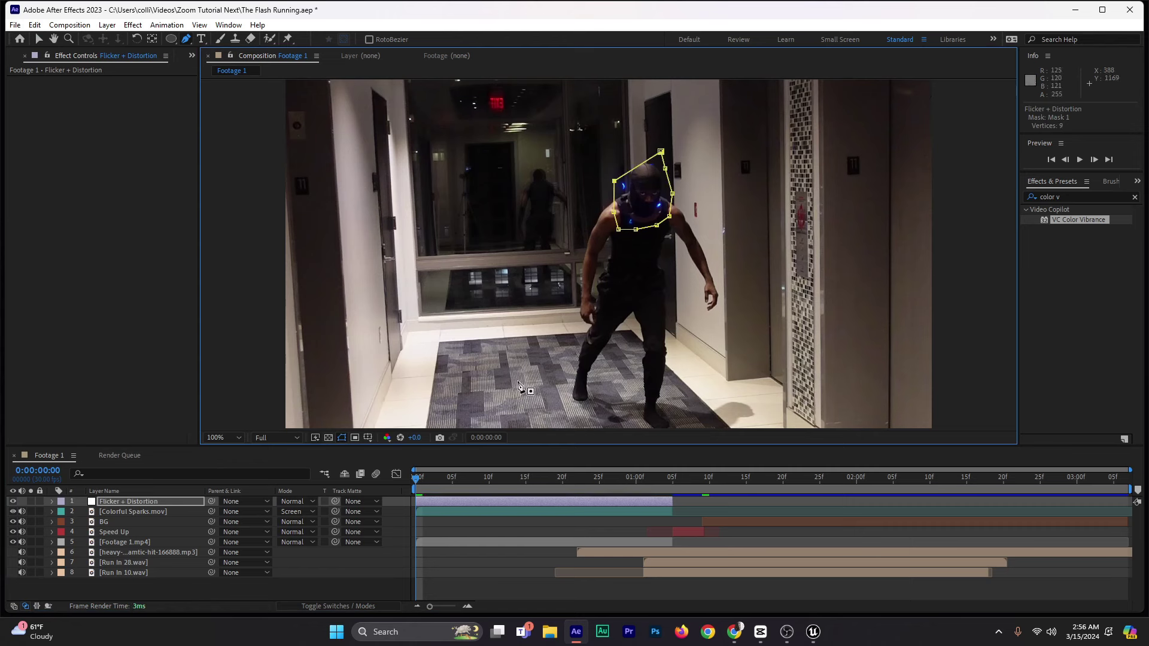
# Step: Return to the Selection tool and reselect the Flicker + Distortion layer
pyautogui.click(38, 39)
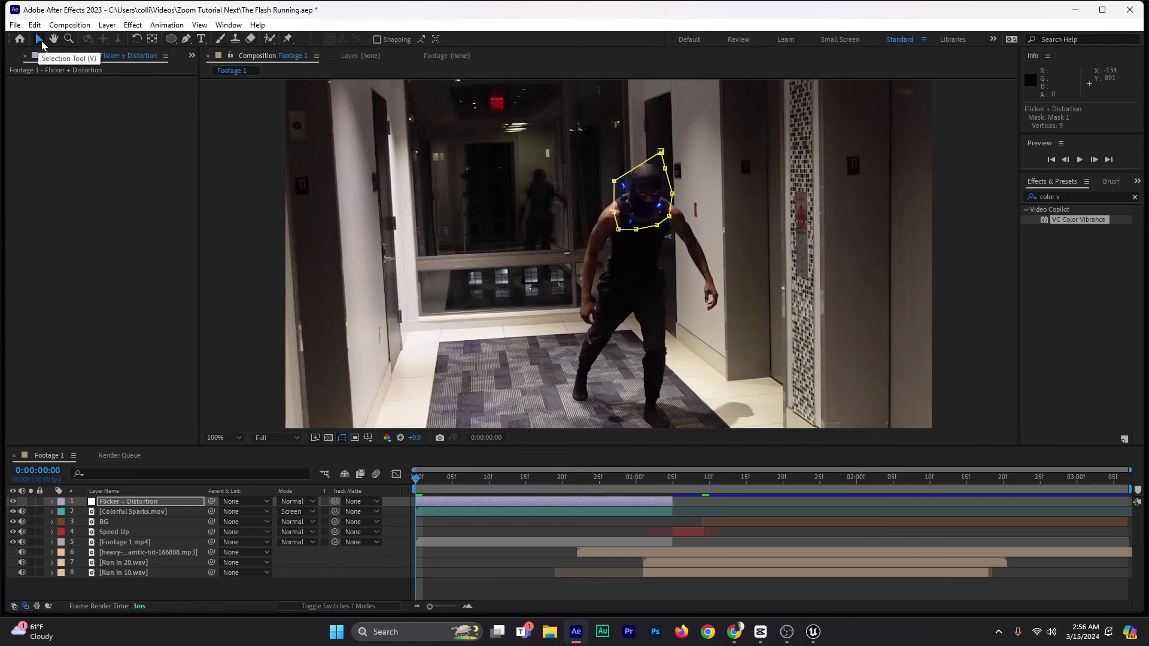
pyautogui.click(426, 503)
pyautogui.click(1082, 197)
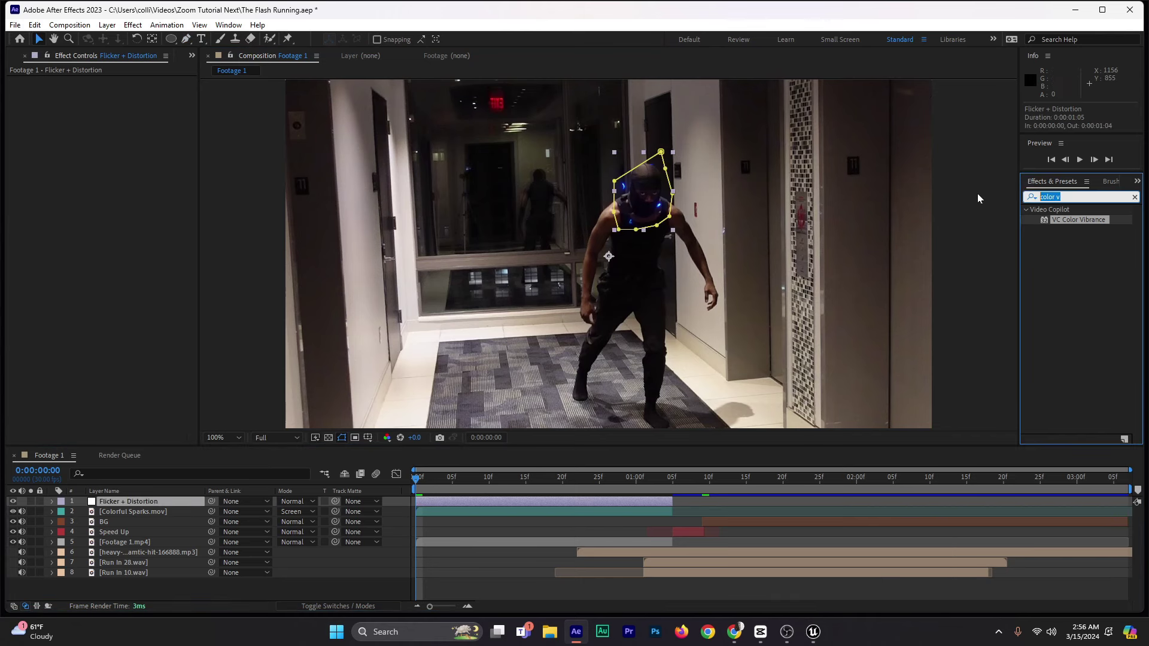
# Step: Apply Curves to Flicker + Distortion and lift the RGB curve to brighten the head
pyautogui.write('cur')
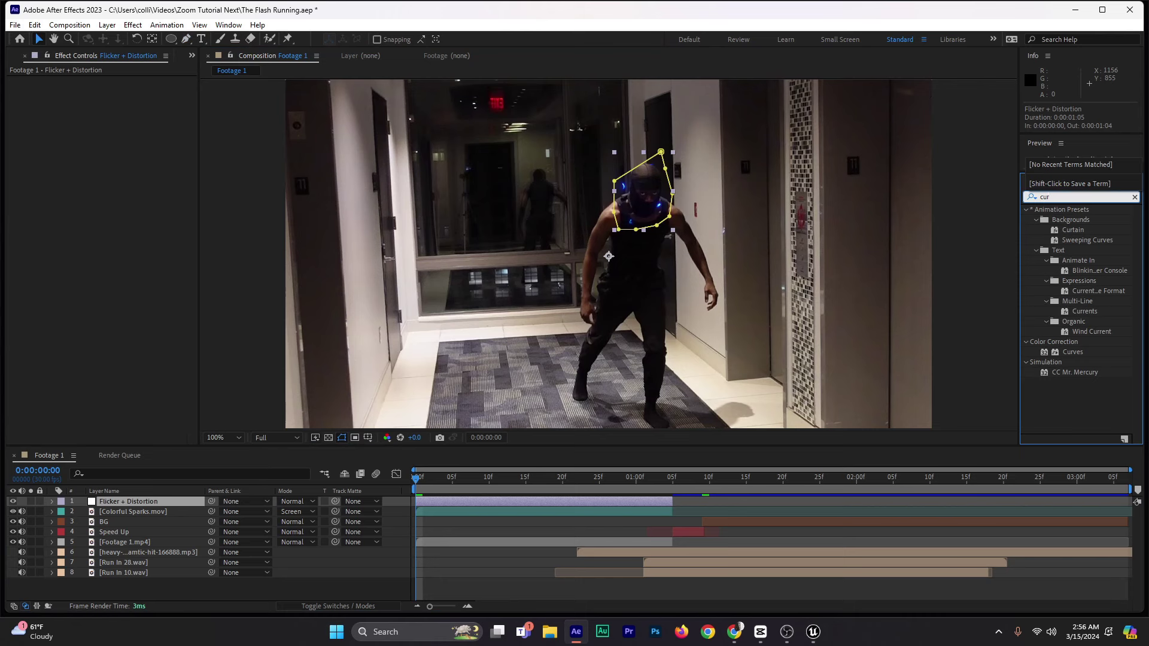
pyautogui.write('ves')
pyautogui.moveTo(1076, 250); pyautogui.dragTo(139, 500)
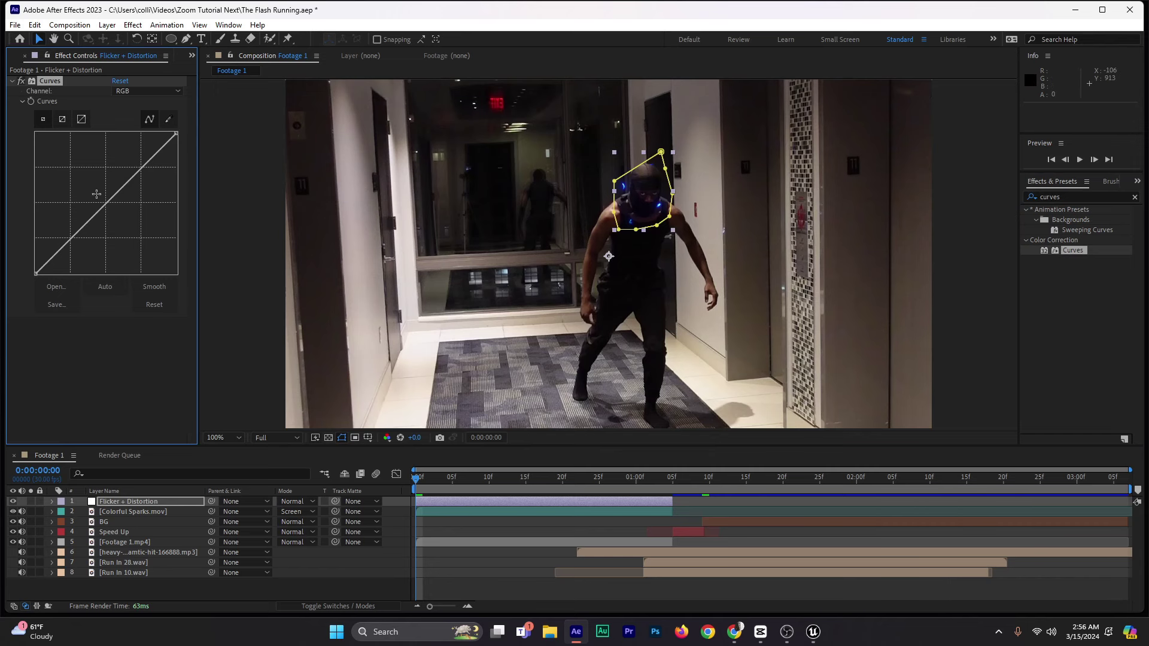
pyautogui.moveTo(104, 208); pyautogui.dragTo(92, 179)
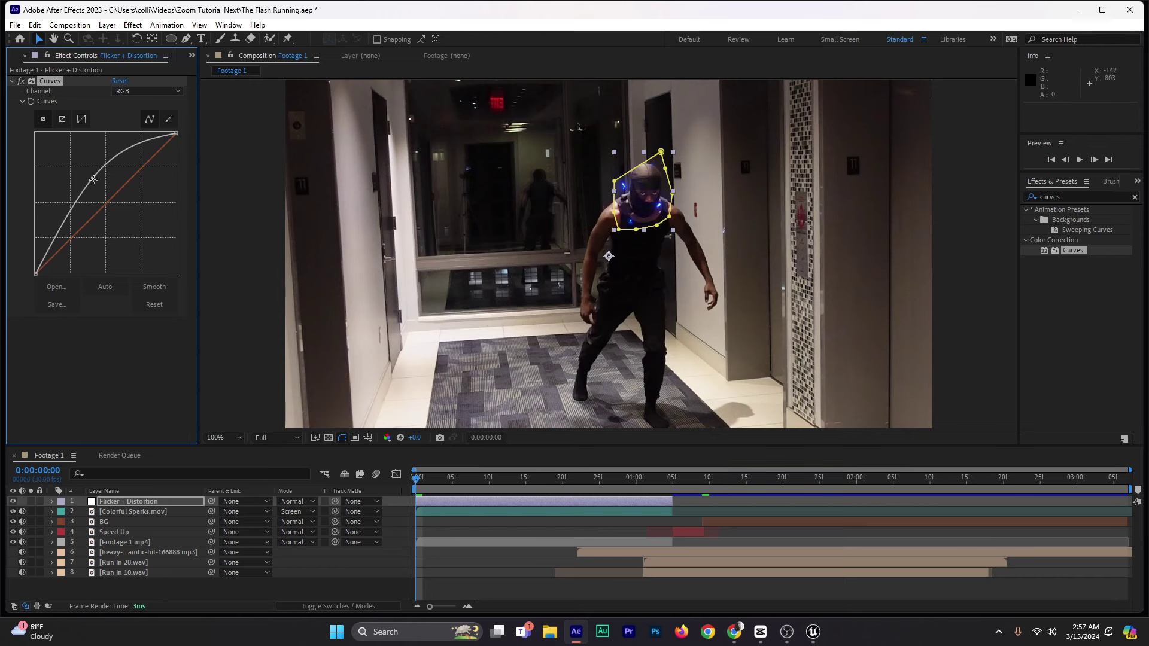
pyautogui.moveTo(92, 178)
pyautogui.mouseDown()
pyautogui.moveTo(95, 190)
pyautogui.moveTo(91, 181)
pyautogui.mouseUp()
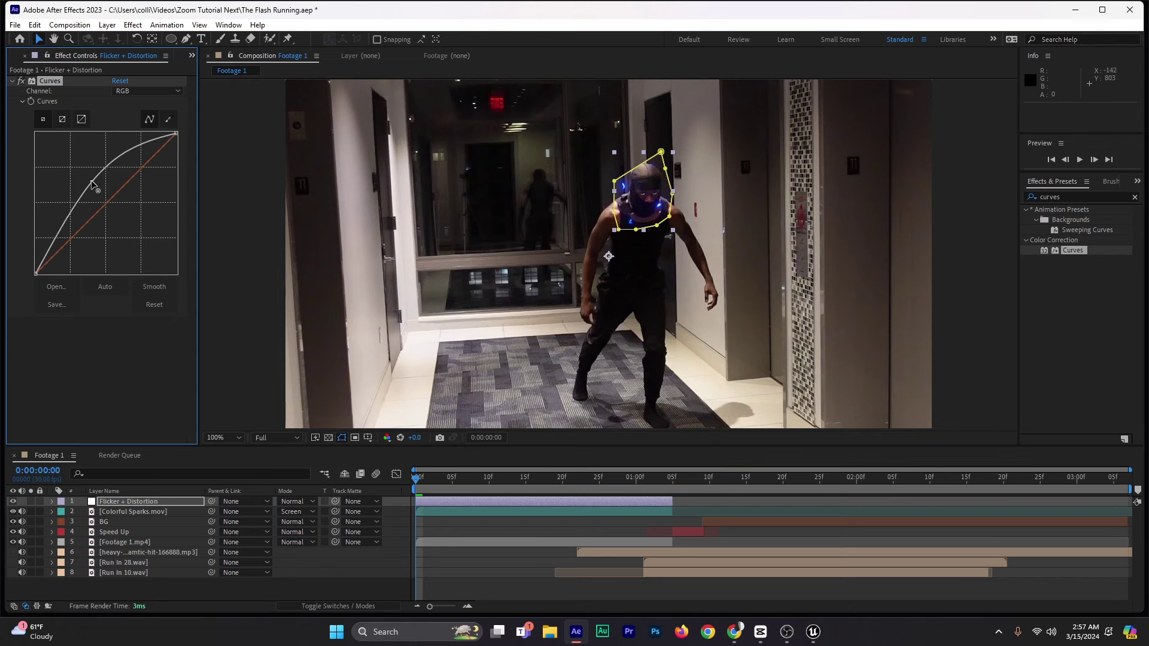
# Step: Raise the Blue curve, lower the Red curve, and move the layer below Colorful Sparks.mov
pyautogui.click(133, 94)
pyautogui.click(138, 145)
pyautogui.moveTo(109, 202); pyautogui.dragTo(89, 168)
pyautogui.click(144, 91)
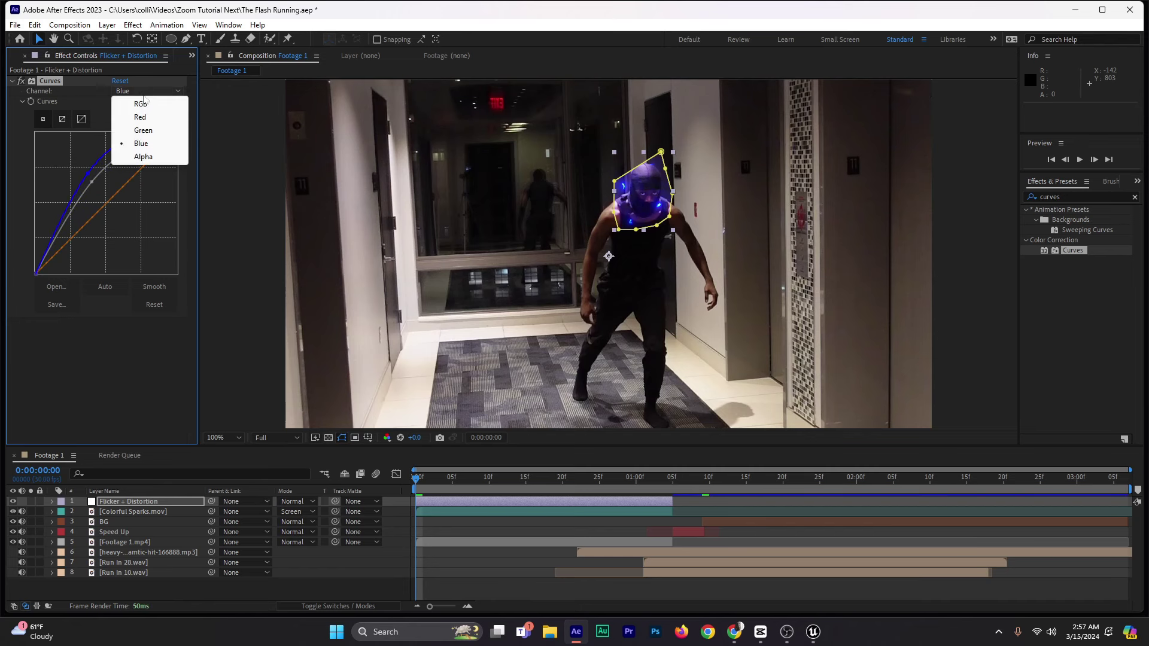
pyautogui.click(142, 115)
pyautogui.moveTo(99, 205); pyautogui.dragTo(115, 221)
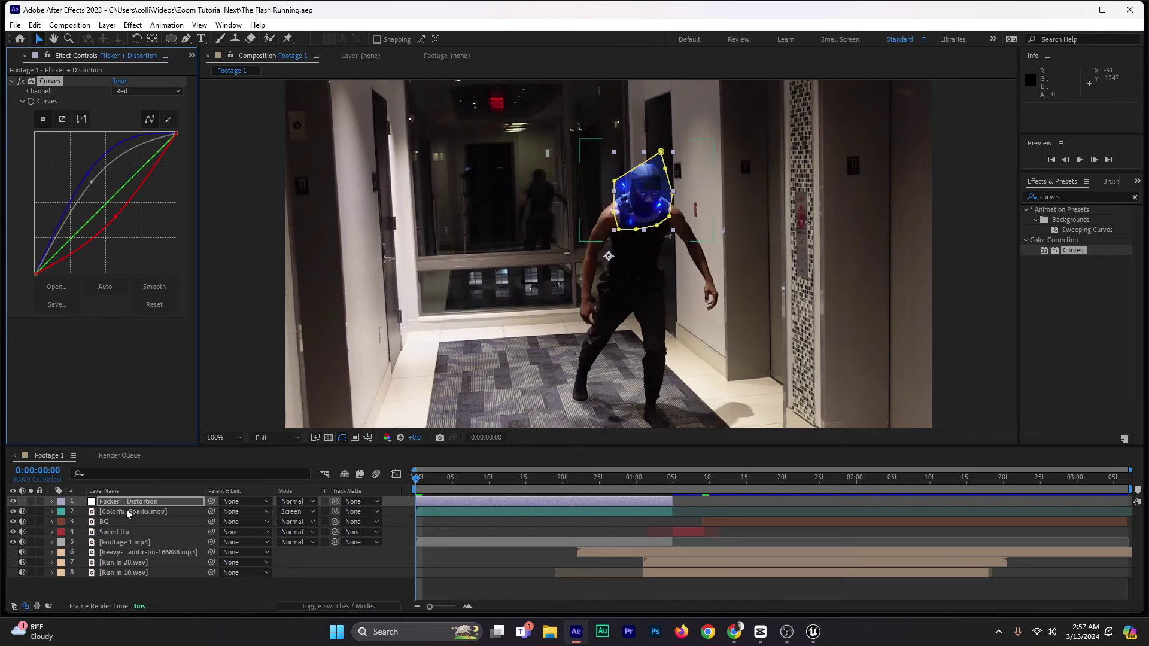
pyautogui.moveTo(120, 500); pyautogui.dragTo(120, 516)
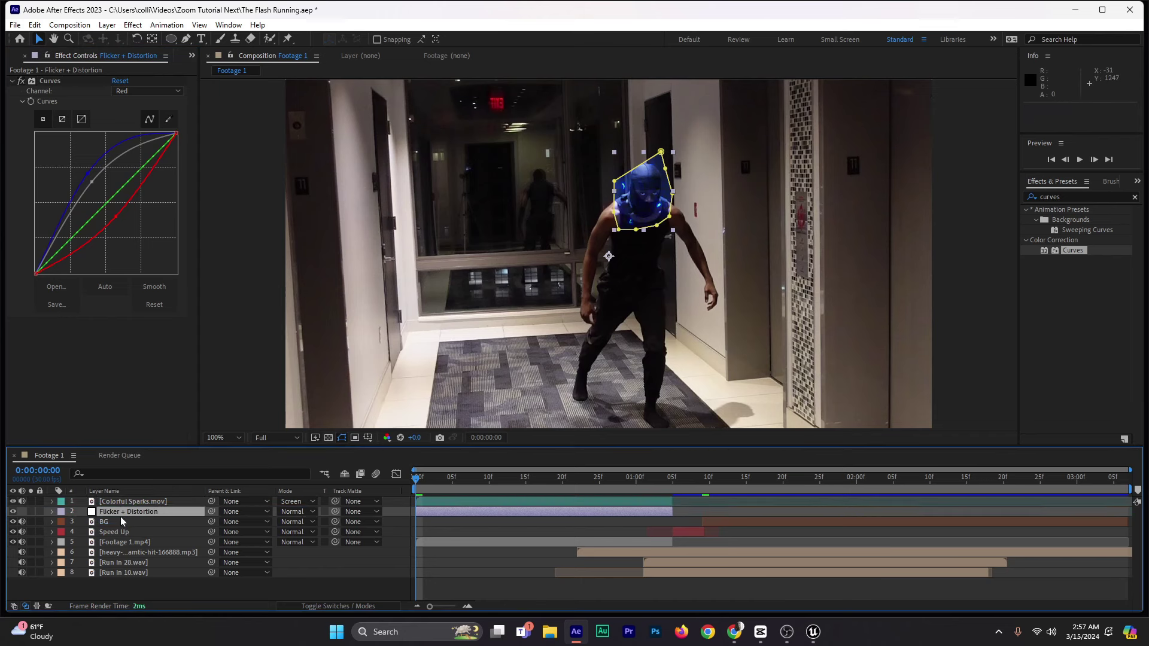
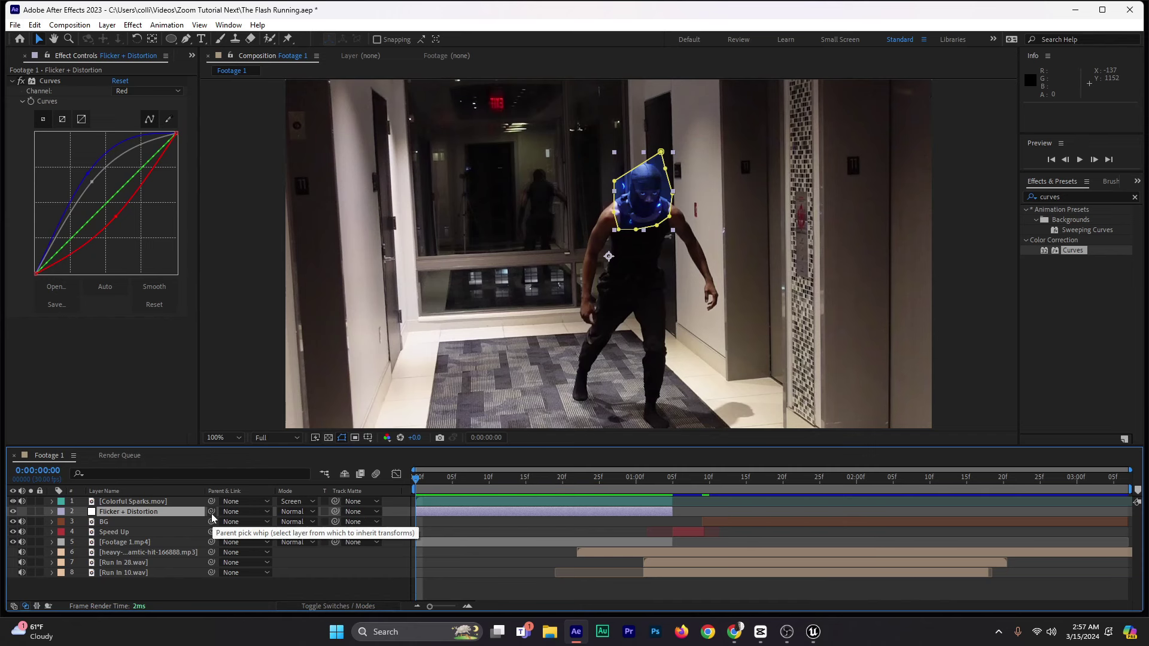
# Step: Parent Flicker + Distortion to Colorful Sparks.mov, then scrub ahead to confirm the mask follows
pyautogui.moveTo(210, 514); pyautogui.dragTo(116, 505)
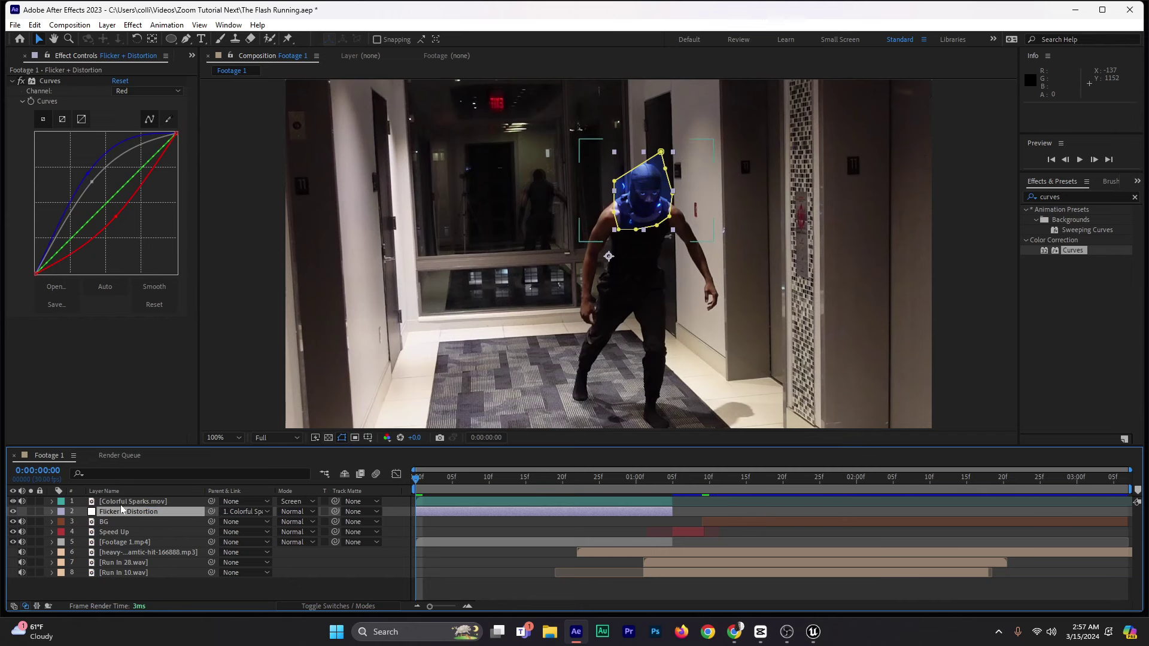
pyautogui.moveTo(418, 477); pyautogui.dragTo(401, 511)
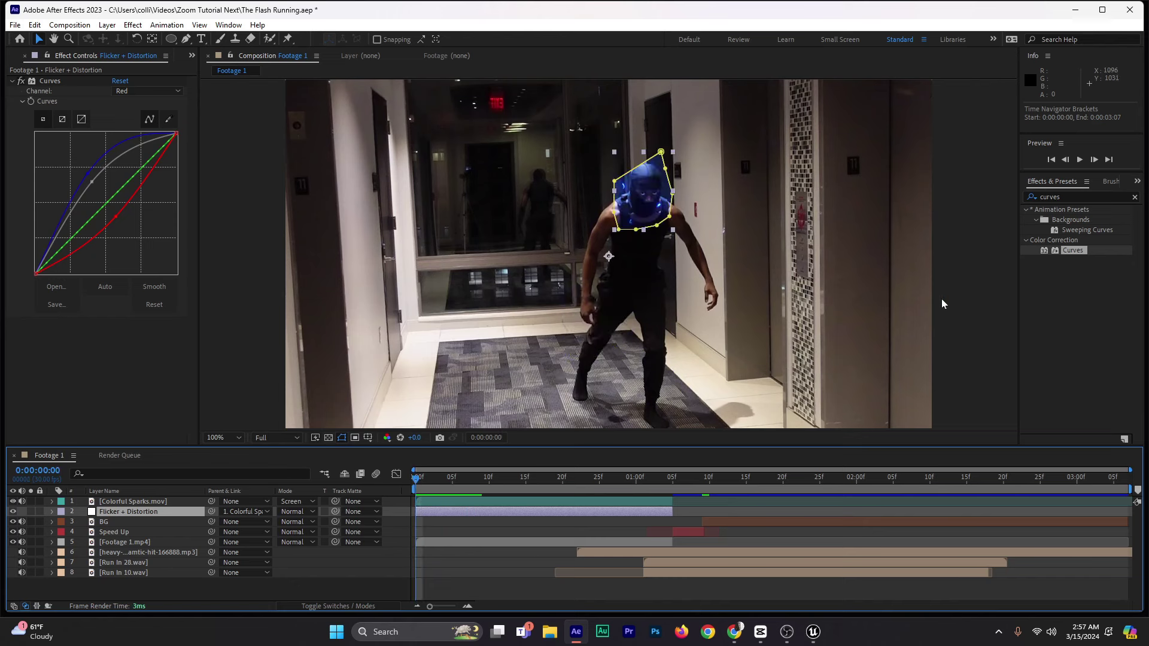
# Step: Feather the Flicker + Distortion layer's Mask 1 to 109 pixels and check it a few frames later
pyautogui.press('f')
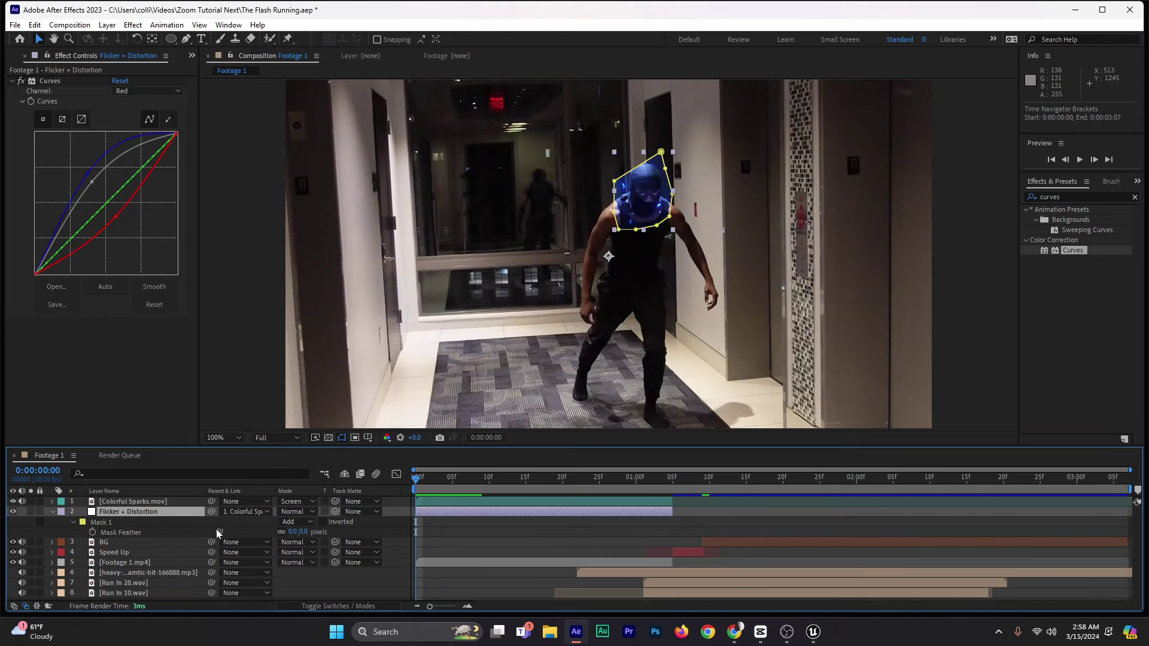
pyautogui.click(128, 511)
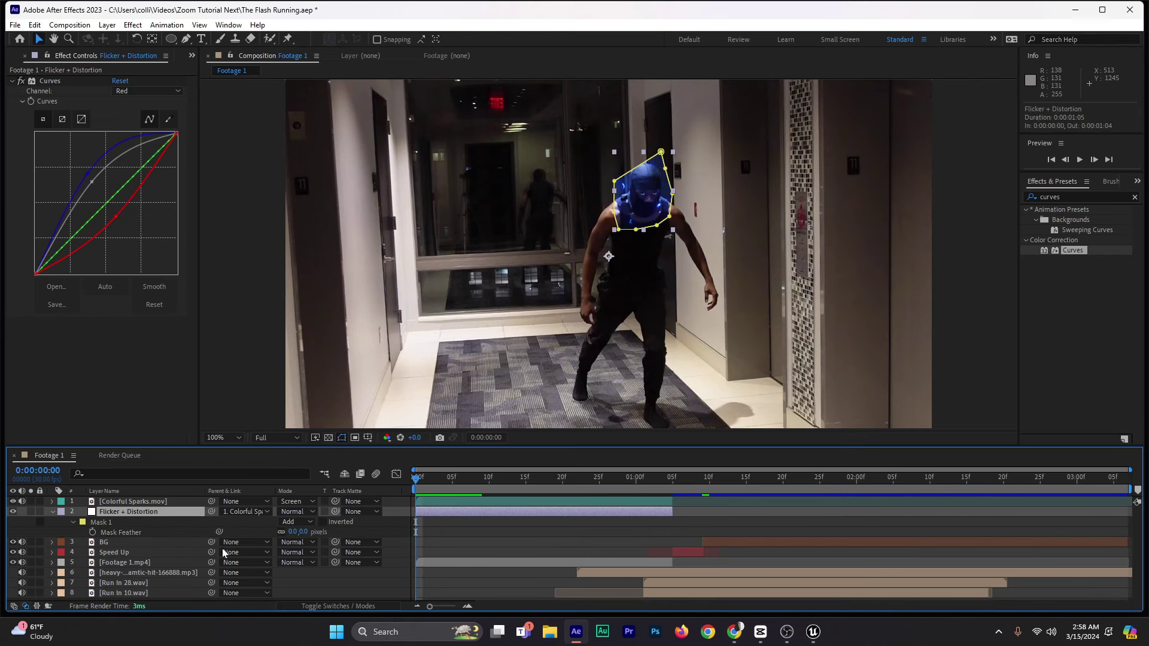
pyautogui.moveTo(293, 532); pyautogui.dragTo(365, 533)
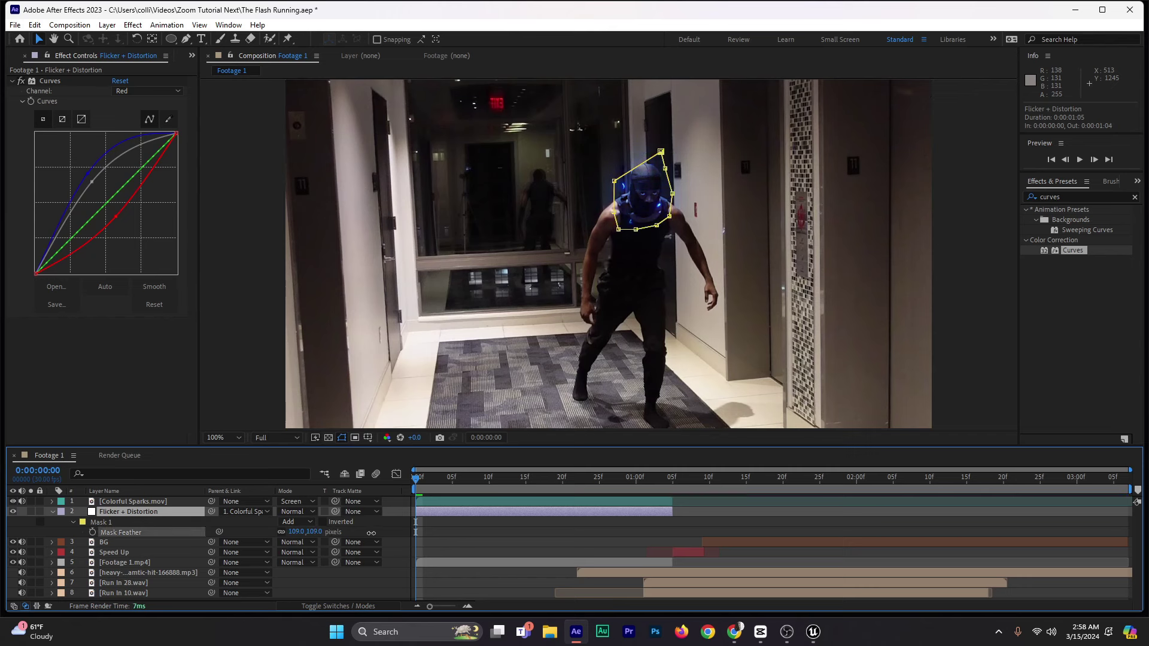
pyautogui.moveTo(423, 479)
pyautogui.mouseDown()
pyautogui.moveTo(439, 483)
pyautogui.moveTo(406, 490)
pyautogui.mouseUp()
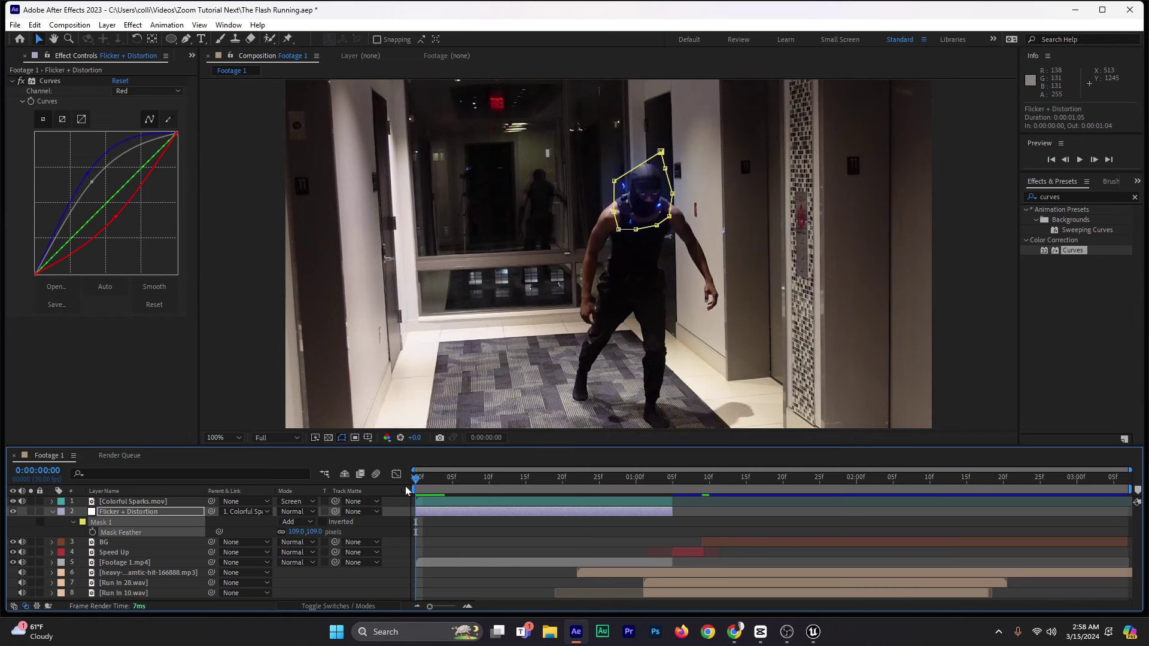
pyautogui.click(52, 512)
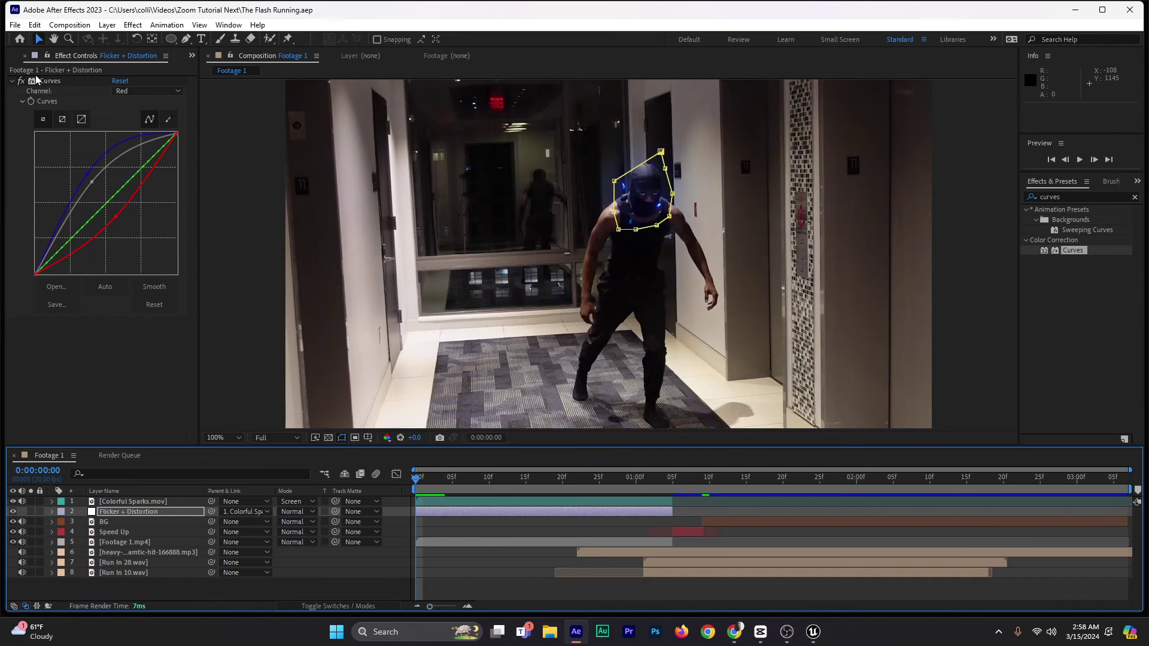
# Step: Search 'heat d' and apply Heat Distortion to the Flicker + Distortion layer
pyautogui.click(12, 81)
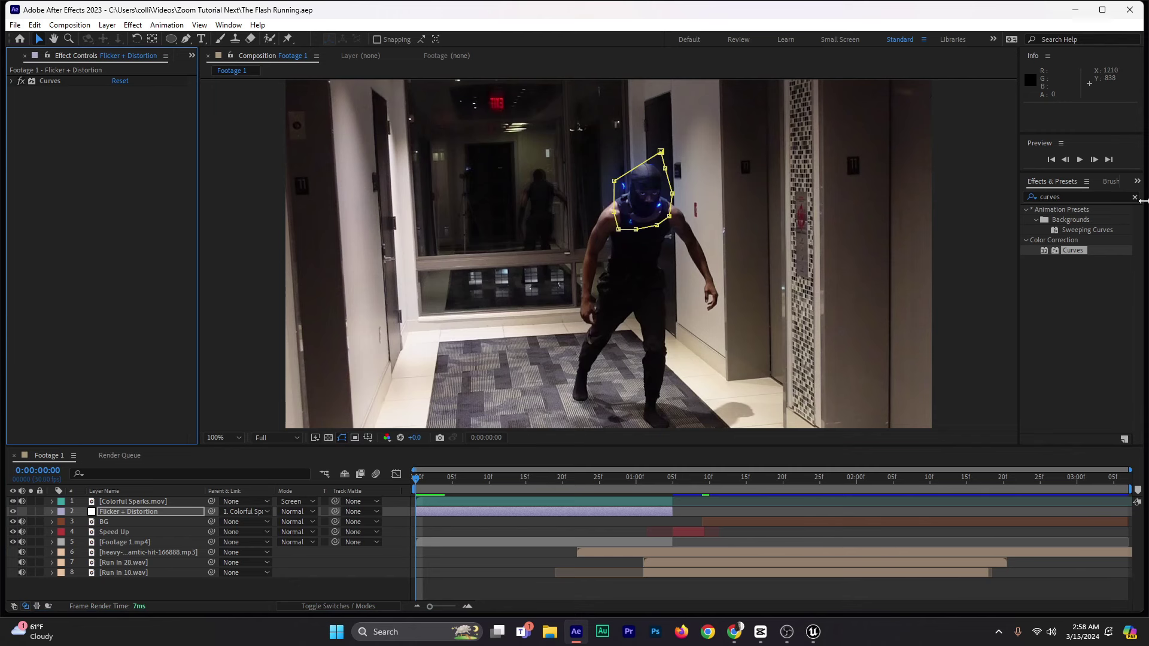
pyautogui.click(1081, 195)
pyautogui.write('heat d')
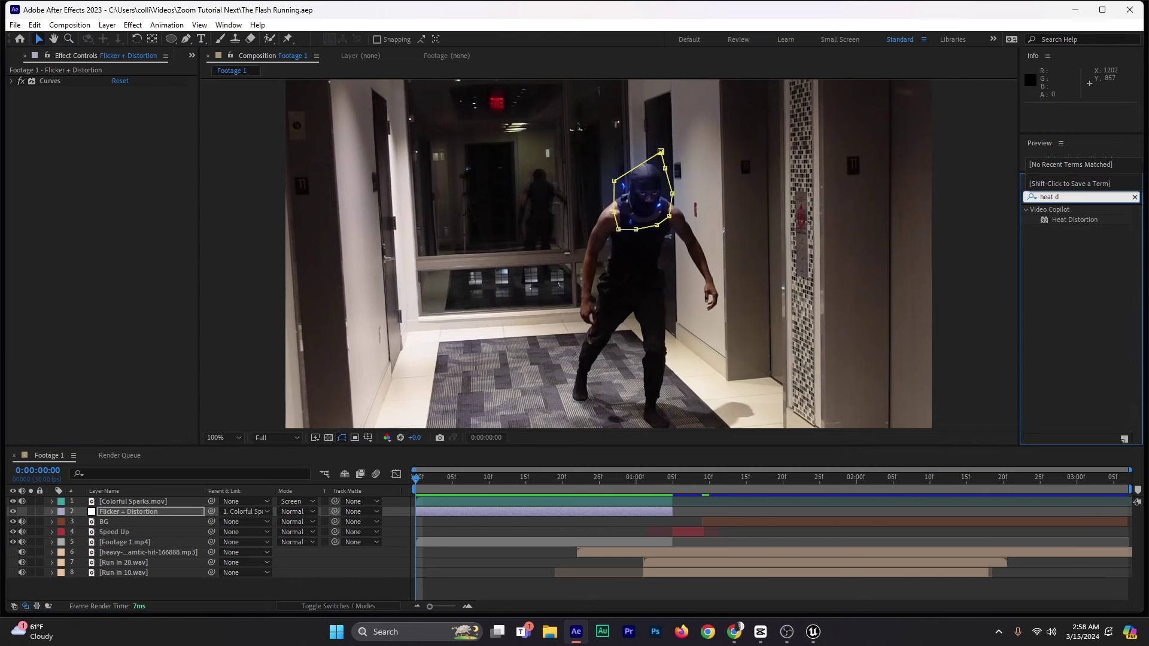
pyautogui.click(1074, 222)
pyautogui.moveTo(1073, 221); pyautogui.dragTo(535, 513)
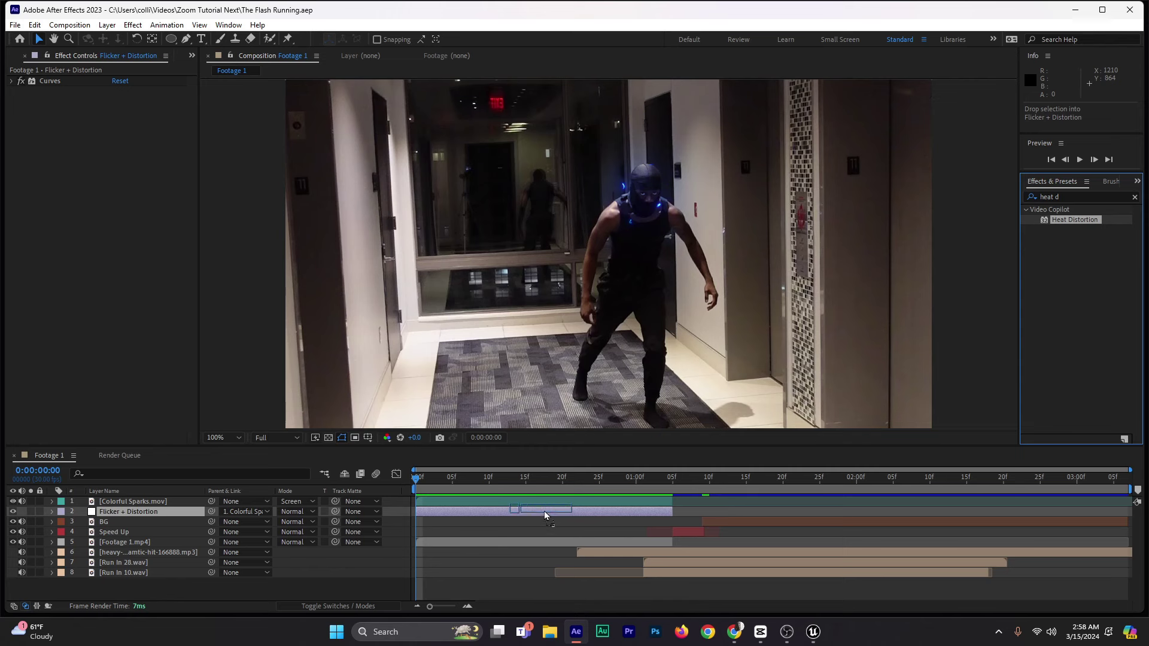
pyautogui.moveTo(544, 512); pyautogui.dragTo(512, 514)
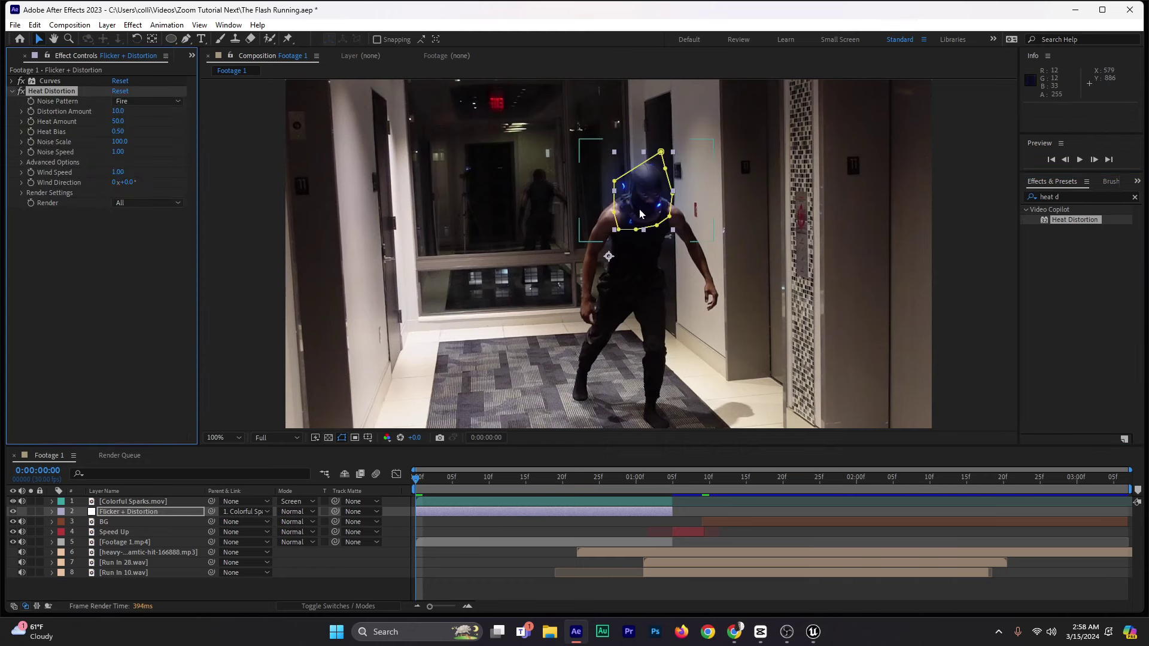
# Step: Set Heat Distortion's Heat Amount to 0 and Wind Speed to 3.09
pyautogui.moveTo(118, 120); pyautogui.dragTo(98, 124)
pyautogui.moveTo(144, 173); pyautogui.dragTo(256, 177)
pyautogui.click(279, 437)
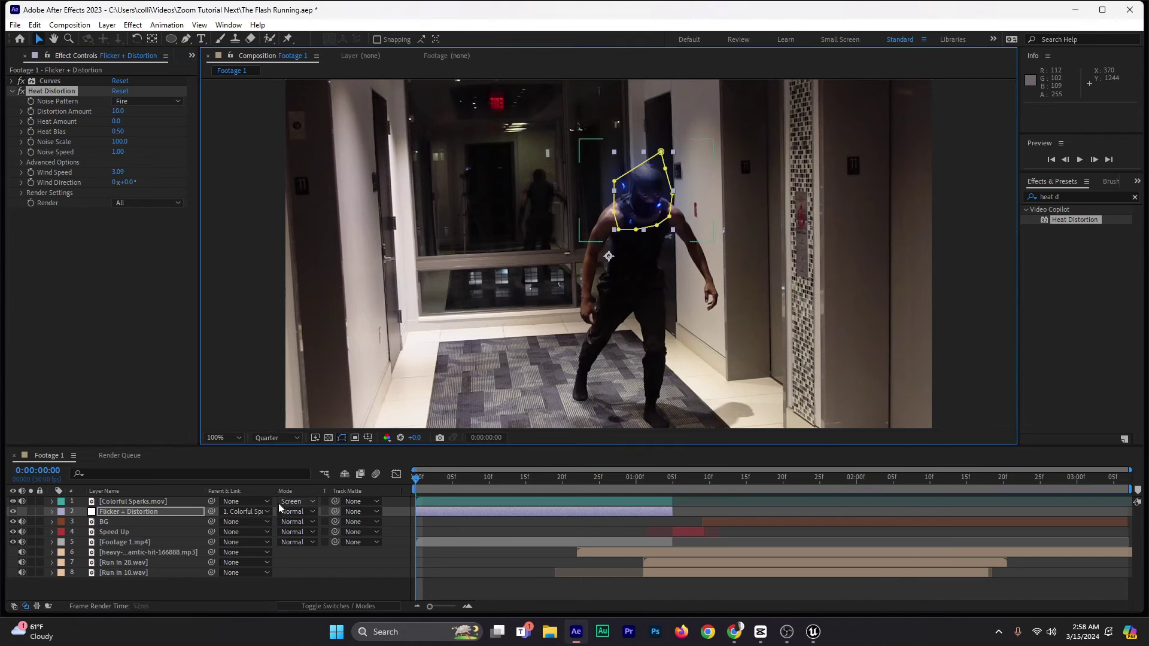
# Step: Preview the composition at Quarter resolution, then return to the first frame
pyautogui.click(279, 504)
pyautogui.scroll(-1, 646, 301)
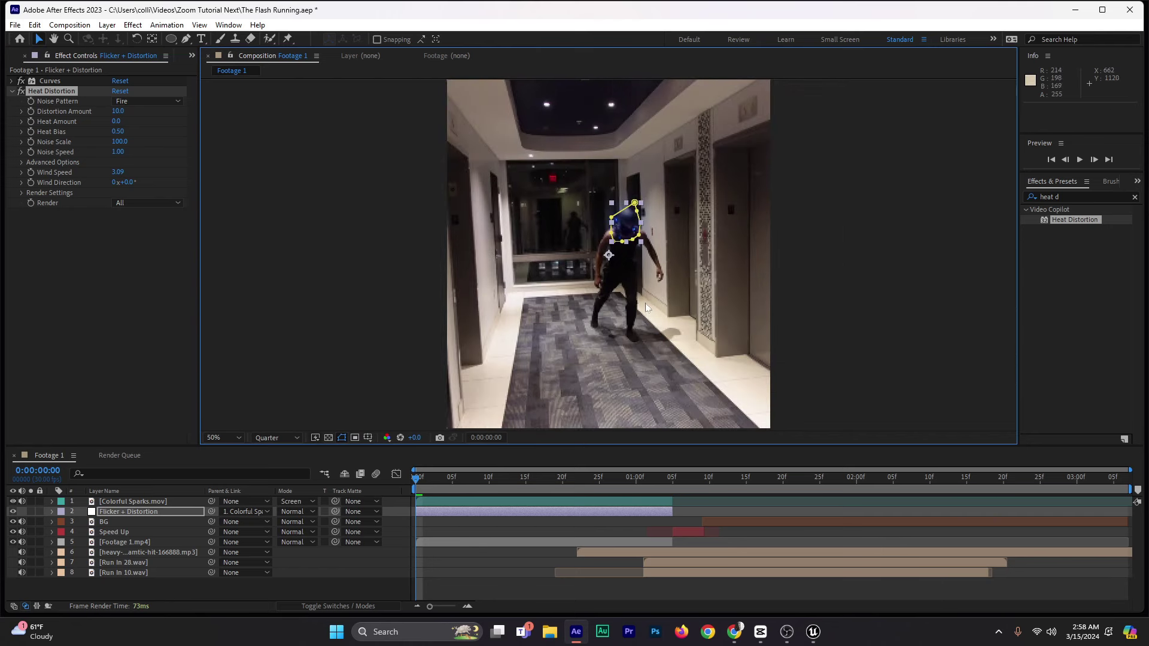
pyautogui.click(404, 491)
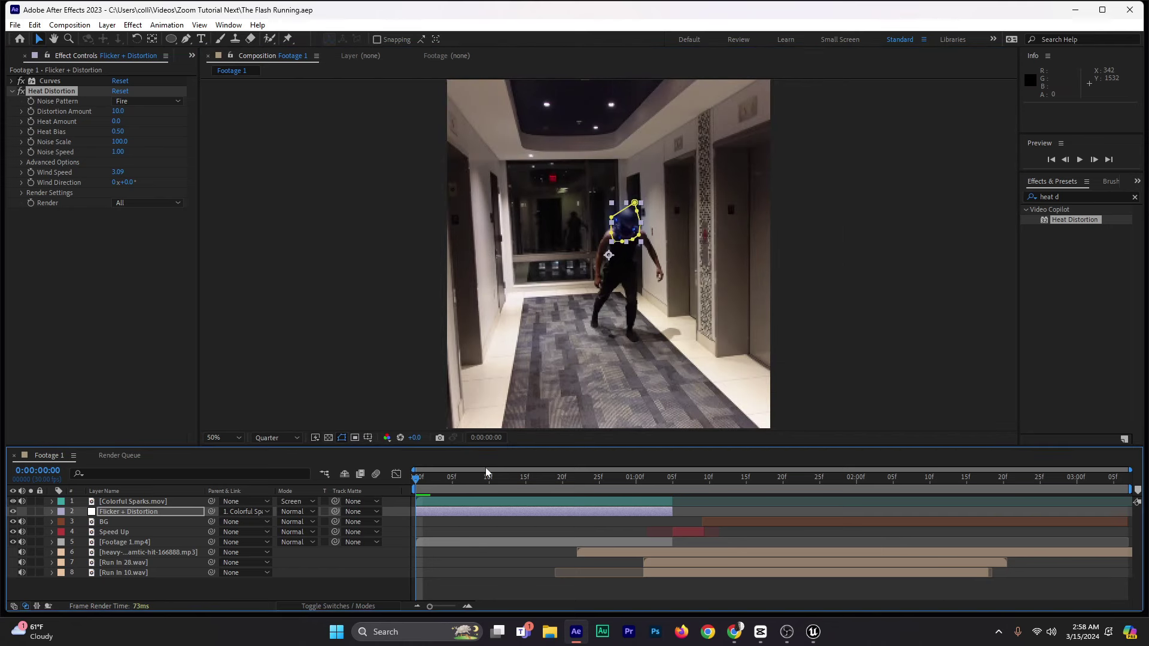
pyautogui.press('space')
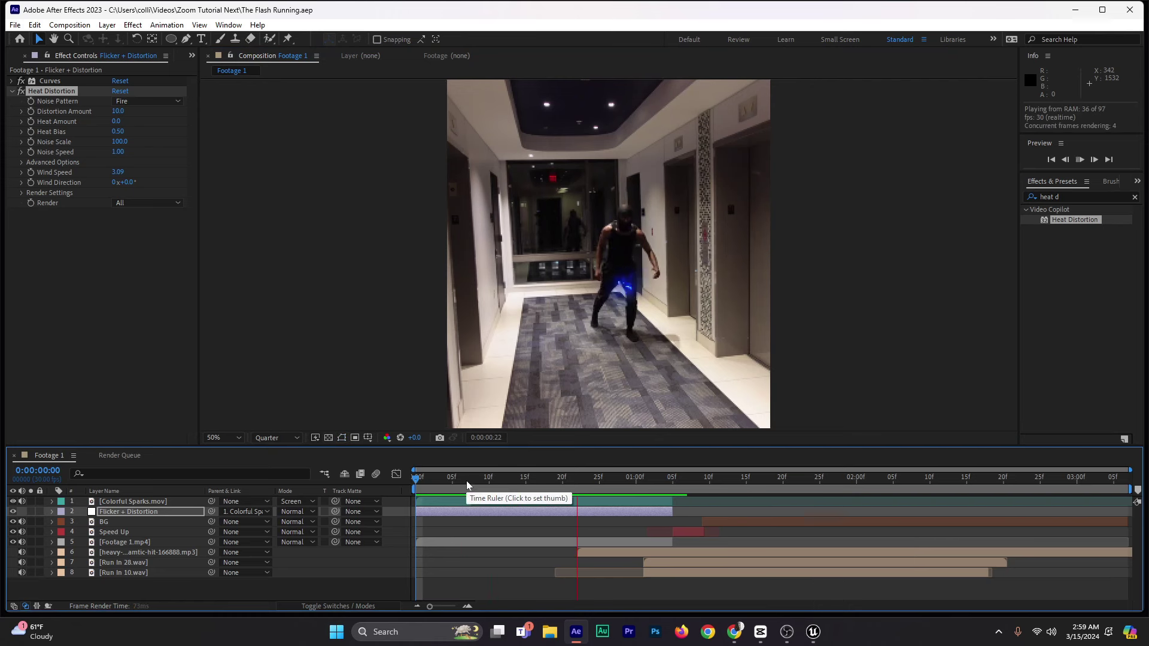
pyautogui.click(422, 478)
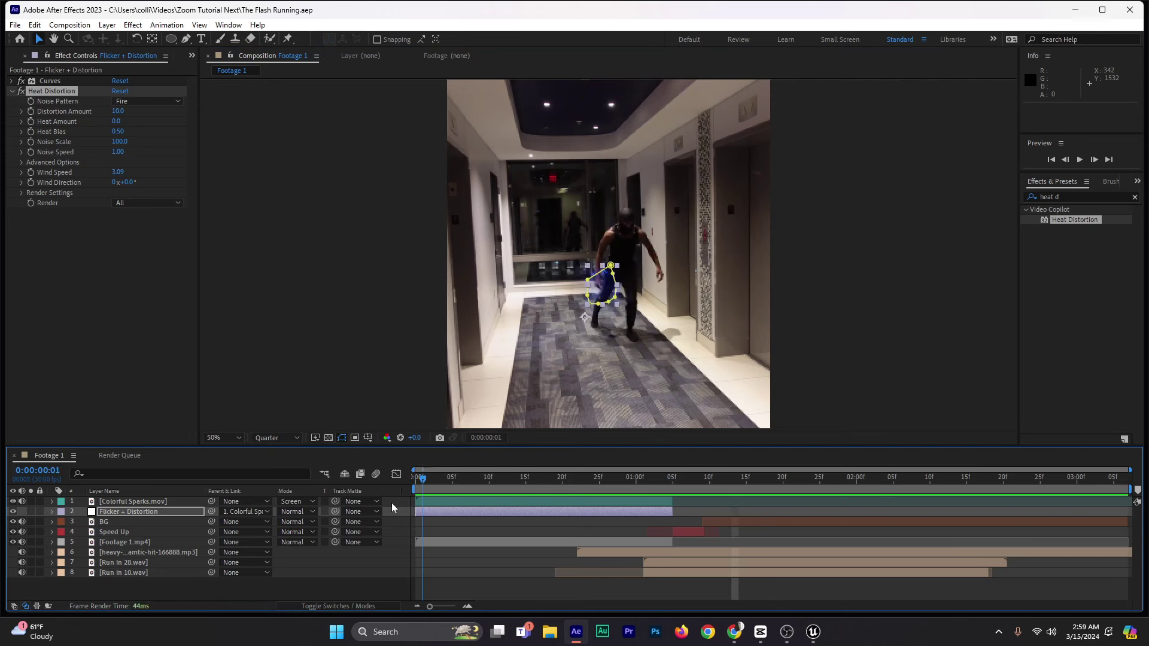
pyautogui.press('Home')
# Step: Restore Full resolution, end the work area at 0:00:01:04, and preview at 100%
pyautogui.click(270, 437)
pyautogui.click(277, 465)
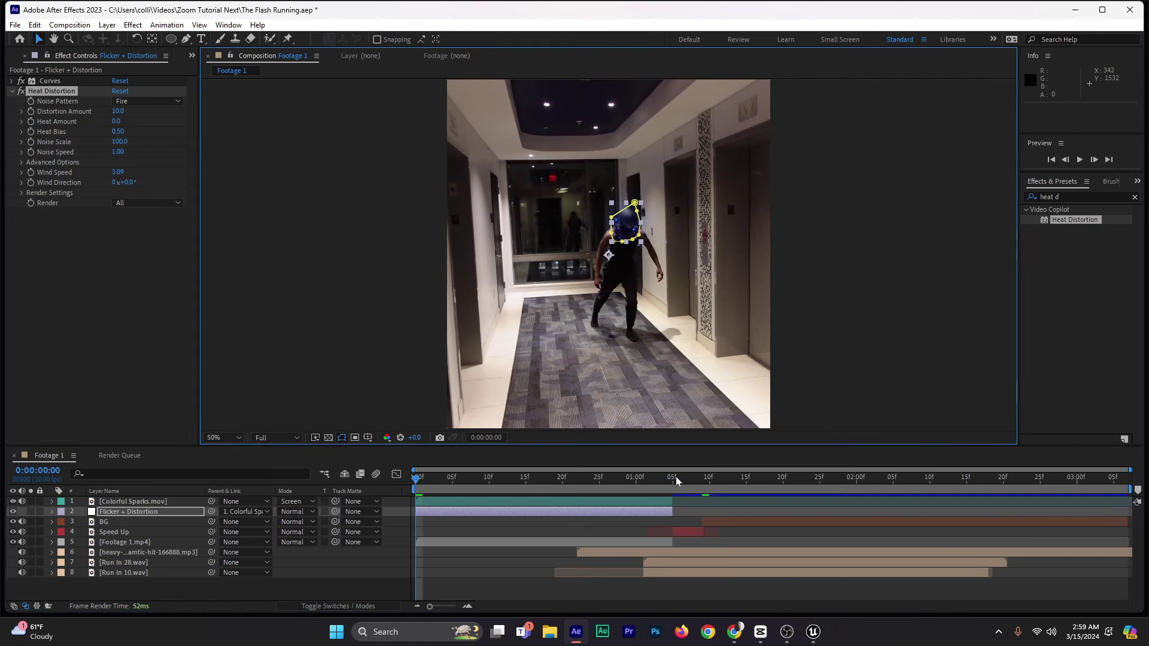
pyautogui.click(667, 479)
pyautogui.press('n')
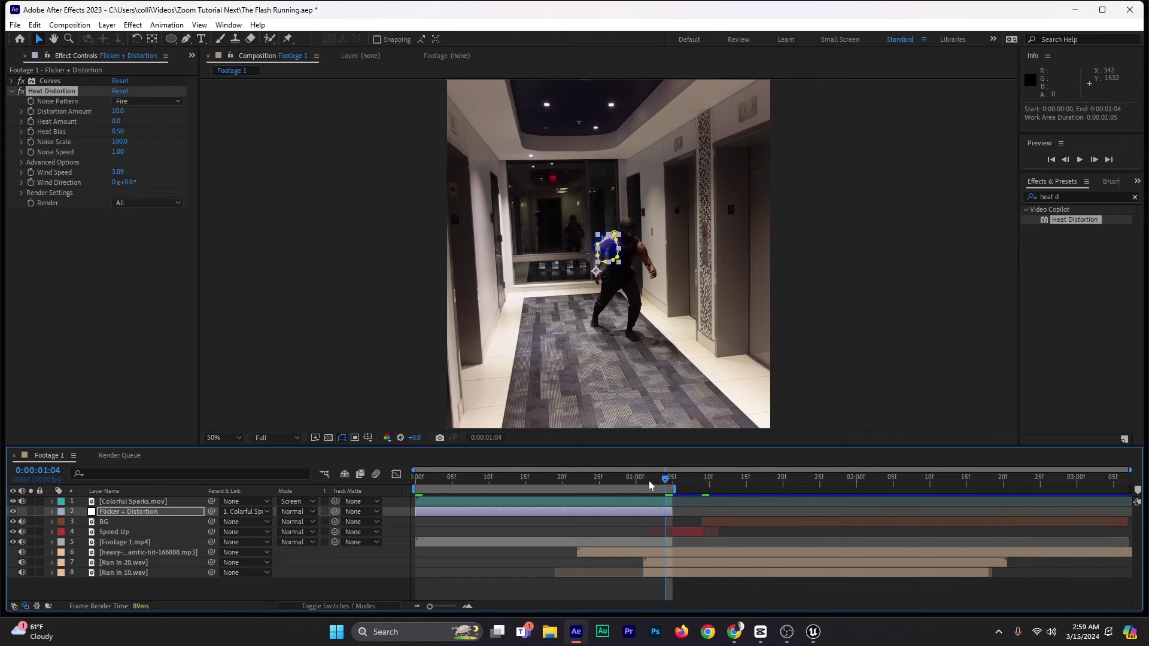
pyautogui.press('space')
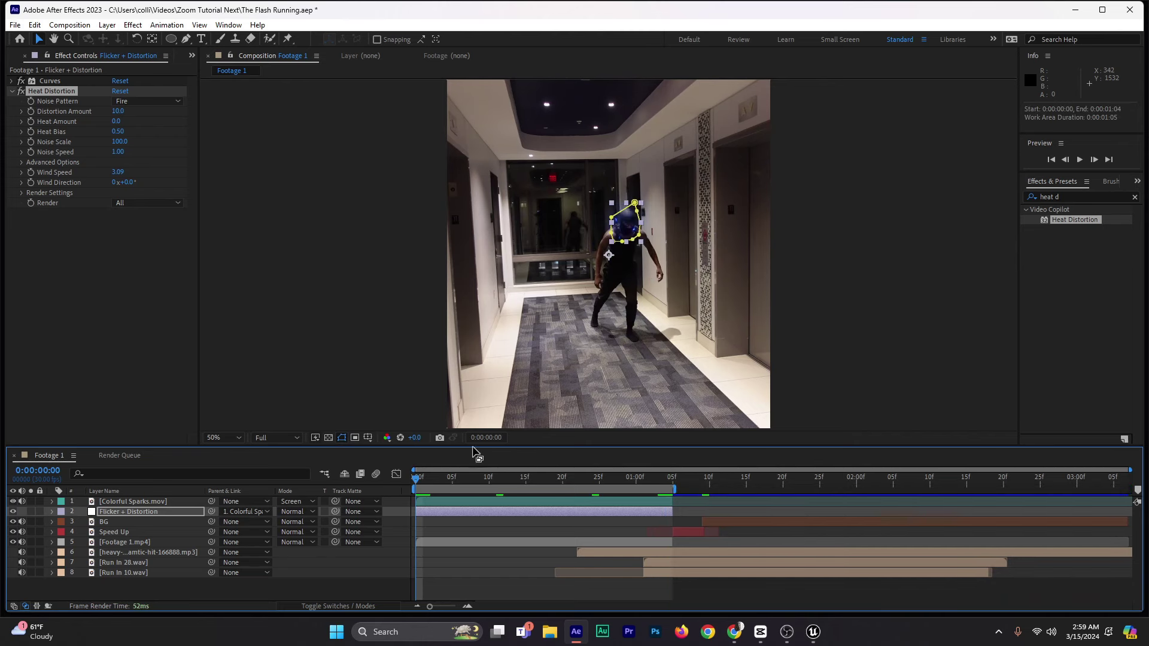
pyautogui.press('/')
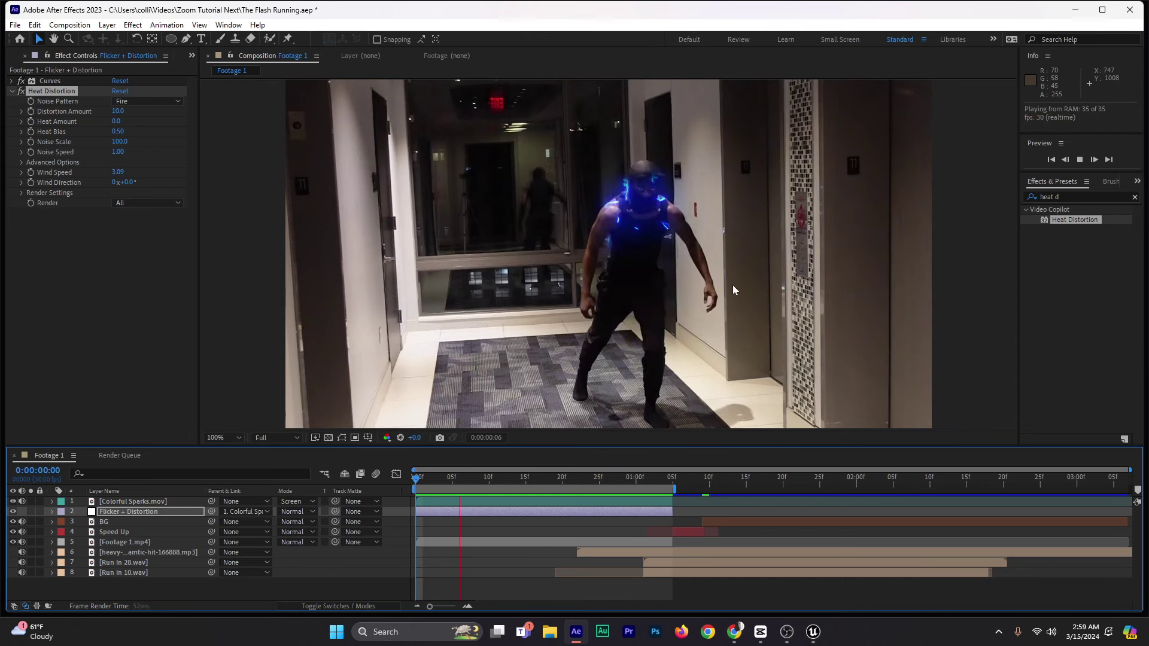
pyautogui.press('space')
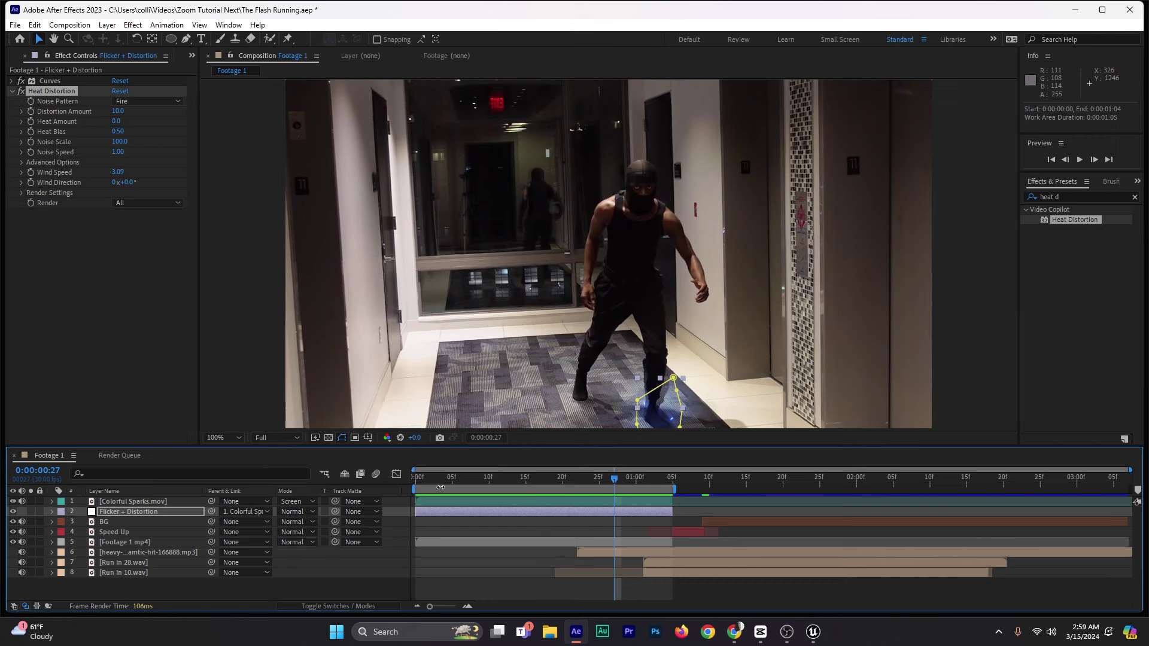
# Step: Set Mask 1 Expansion on Flicker + Distortion to 37 pixels and preview from the start
pyautogui.moveTo(425, 485); pyautogui.dragTo(522, 482)
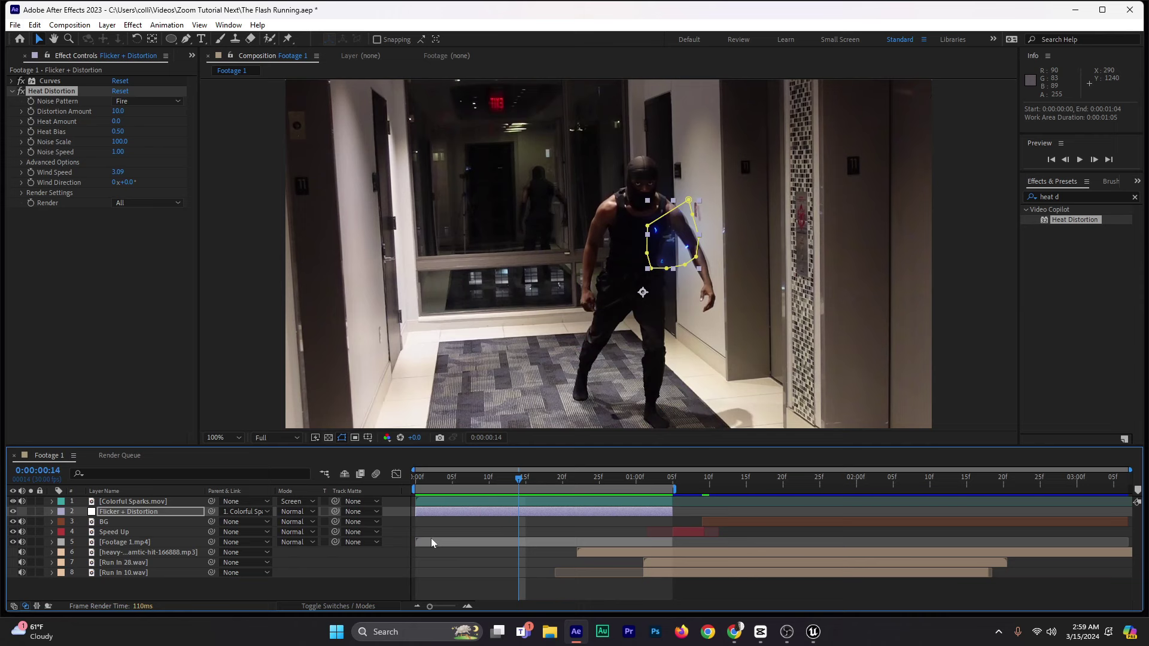
pyautogui.press('m')
pyautogui.press('m')
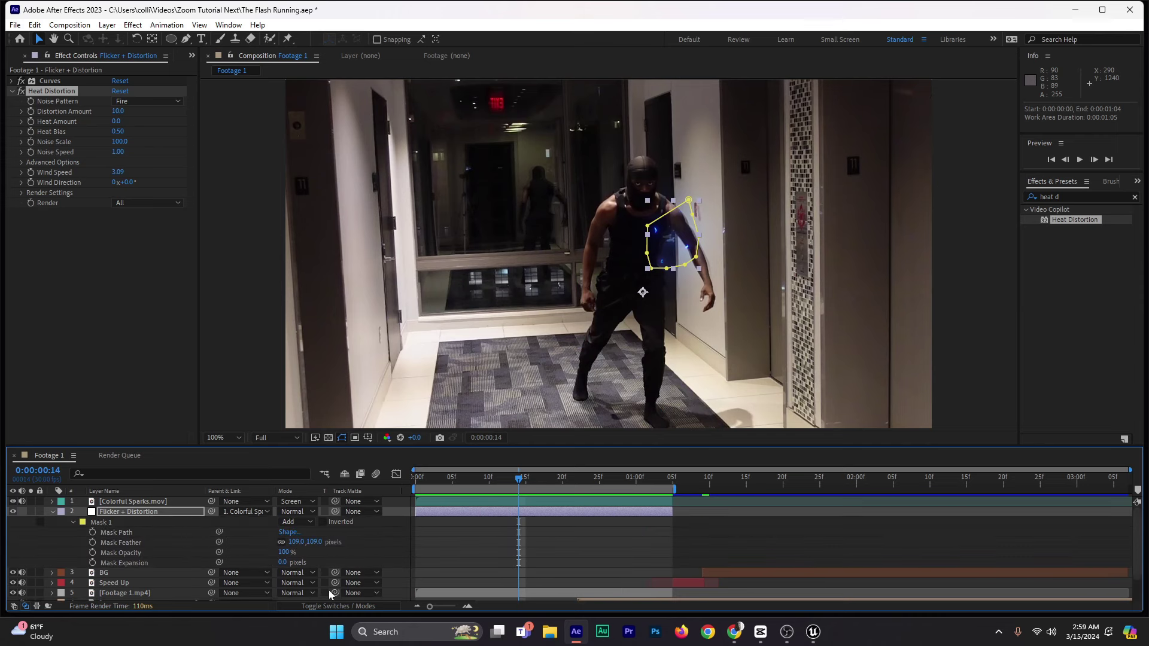
pyautogui.scroll(-1, 335, 593)
pyautogui.moveTo(285, 554)
pyautogui.mouseDown()
pyautogui.moveTo(313, 536)
pyautogui.moveTo(315, 554)
pyautogui.moveTo(294, 555)
pyautogui.mouseUp()
pyautogui.click(351, 549)
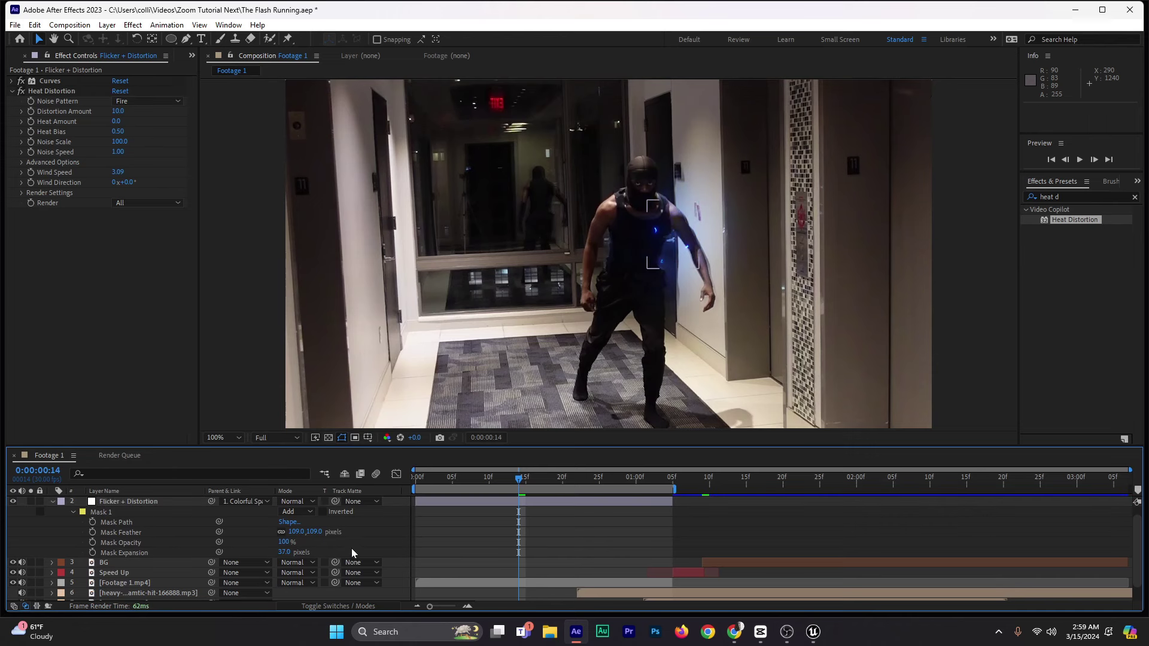
pyautogui.click(468, 480)
pyautogui.moveTo(468, 480); pyautogui.dragTo(375, 510)
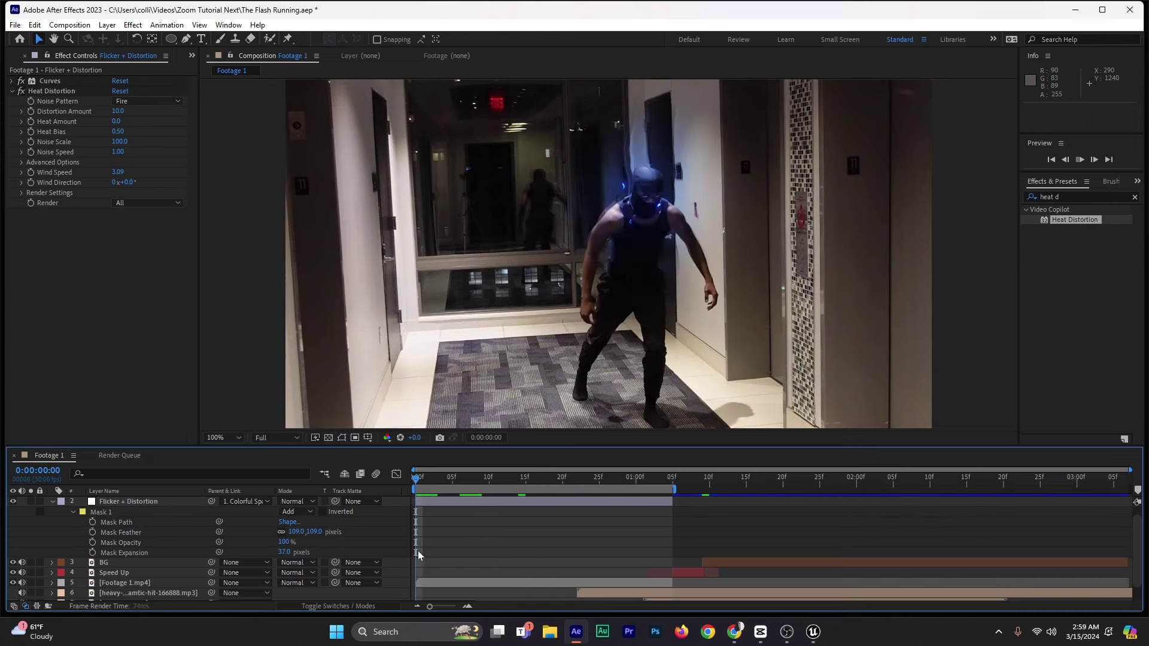
pyautogui.press('space')
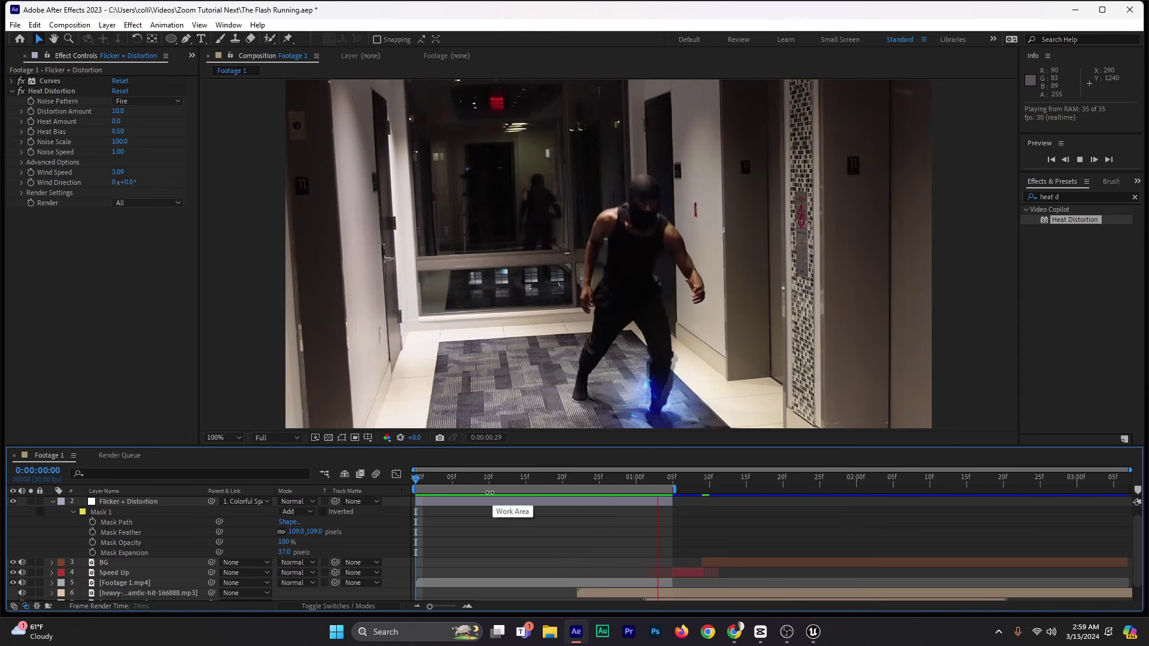
pyautogui.press('space')
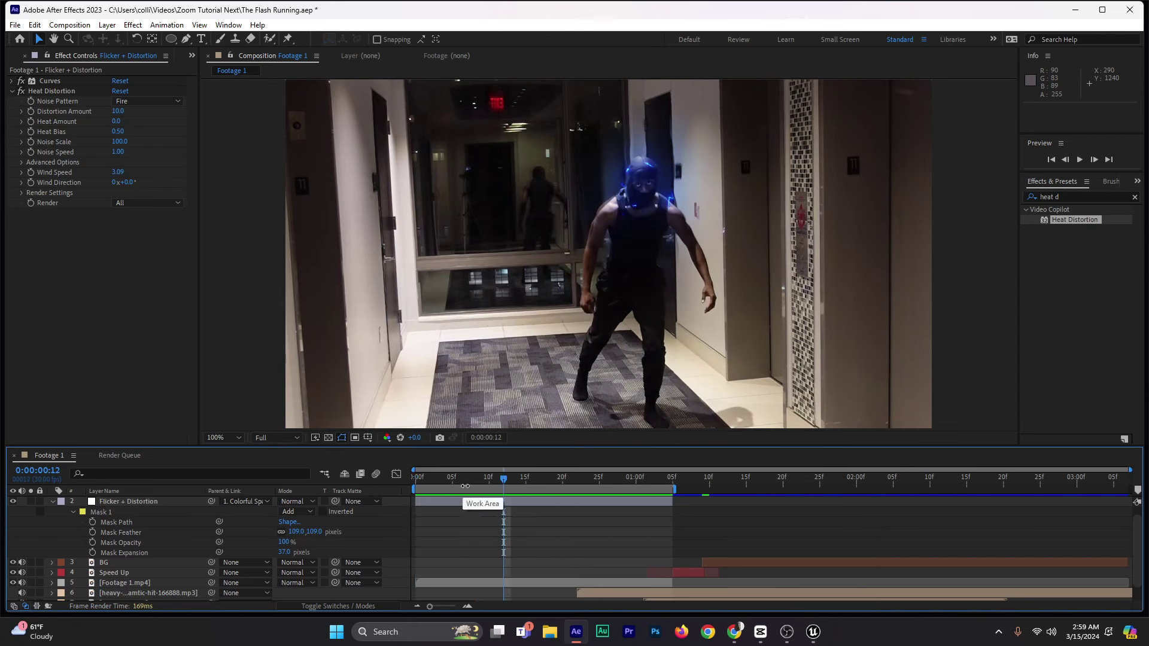
# Step: Lower Distortion Amount to 5 and preview the effect from the start
pyautogui.click(118, 111)
pyautogui.write('5')
pyautogui.press('Return')
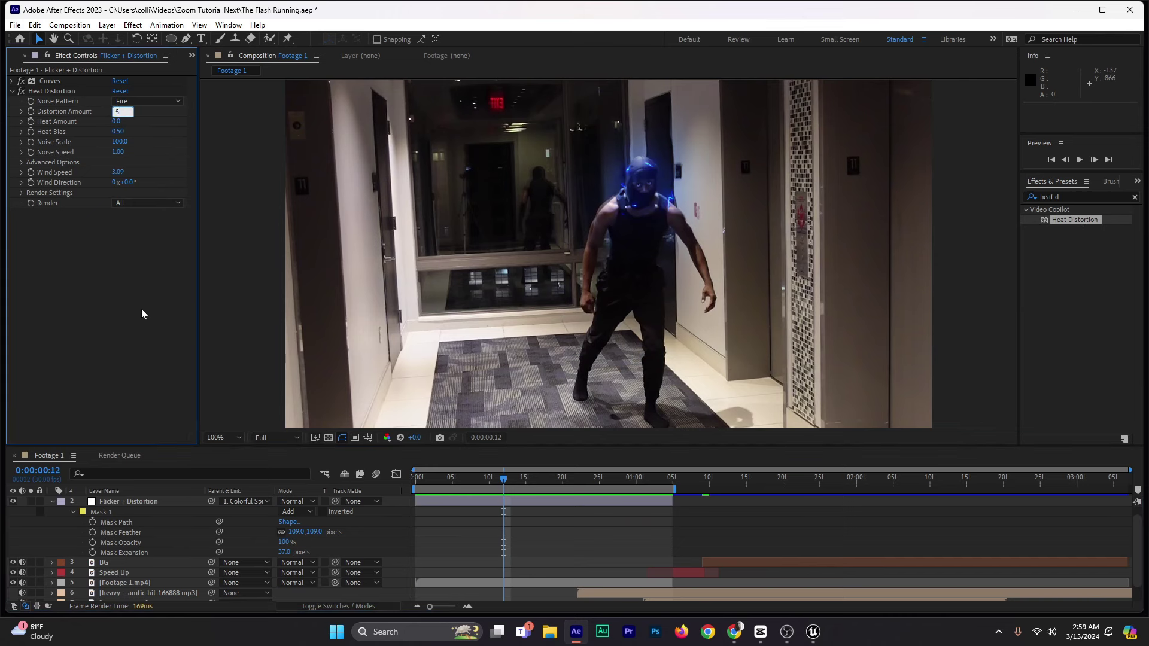
pyautogui.moveTo(436, 477); pyautogui.dragTo(376, 499)
pyautogui.press('space')
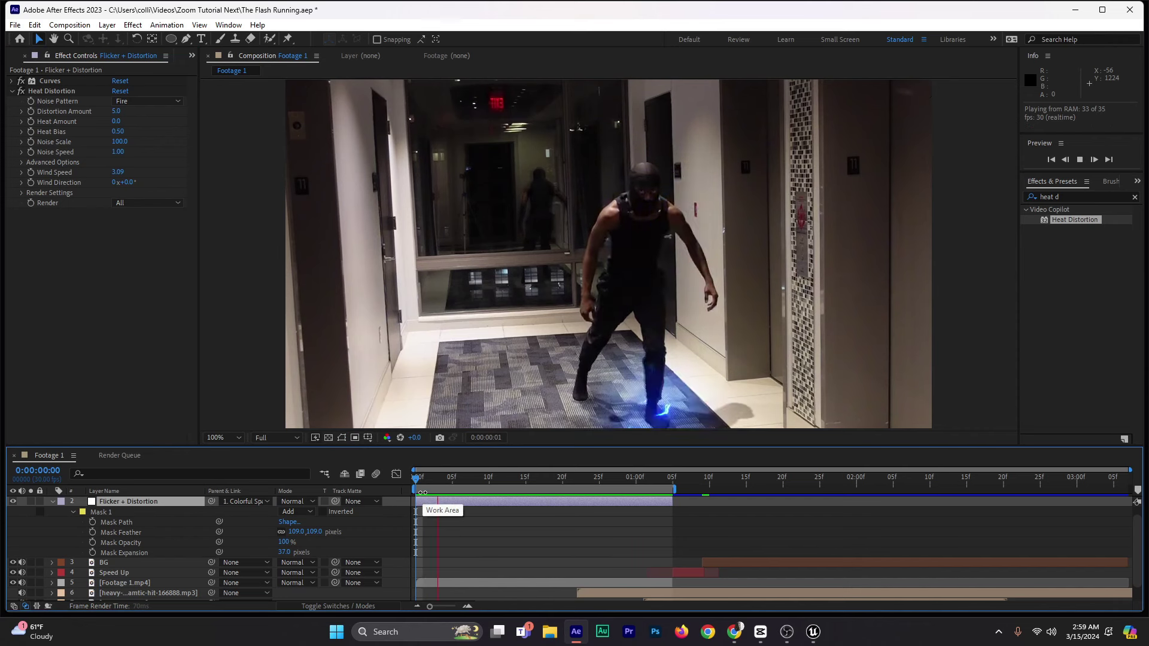
pyautogui.press('space')
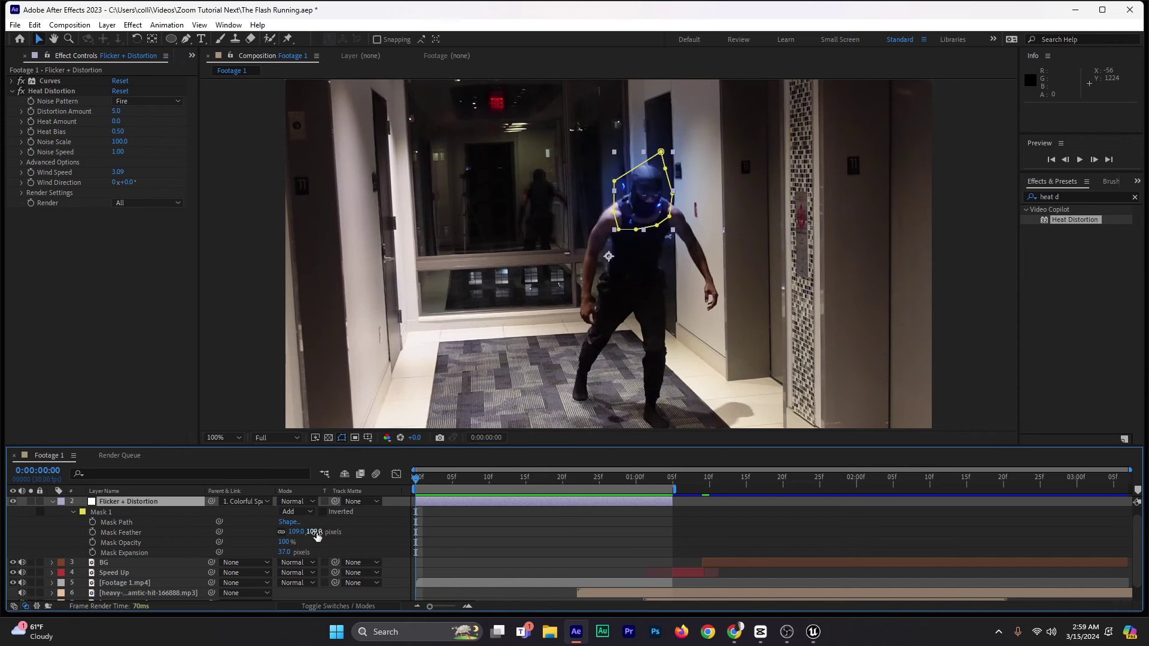
# Step: Increase the mask feather to 183 pixels, preview, and return to the first frame
pyautogui.moveTo(315, 531); pyautogui.dragTo(361, 533)
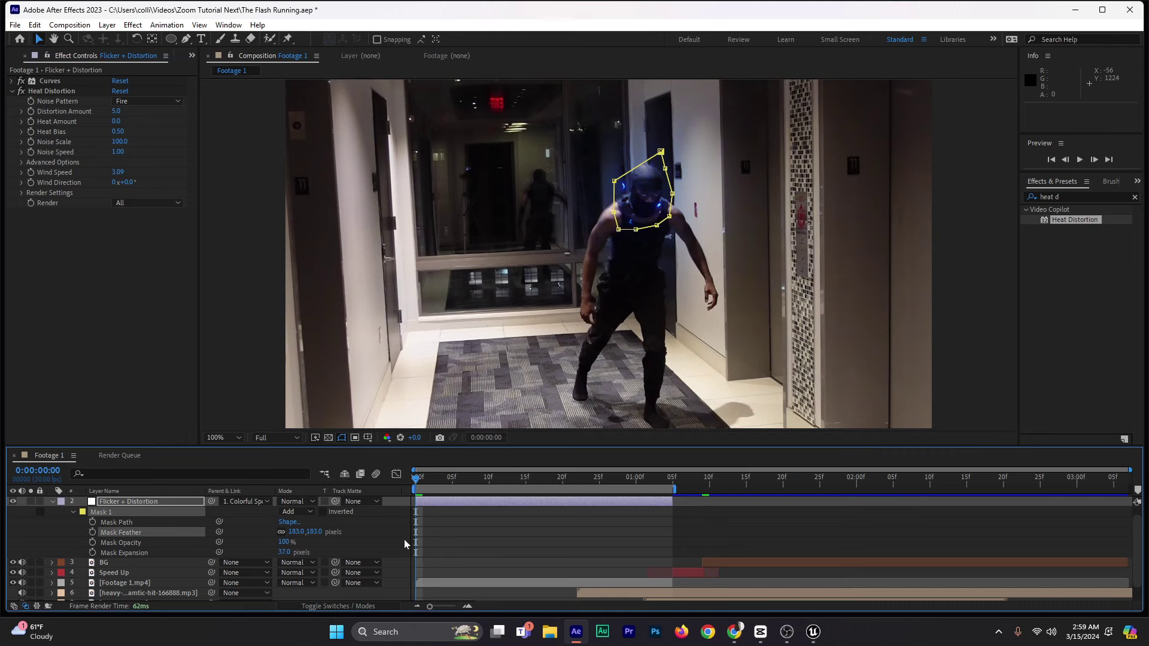
pyautogui.press('space')
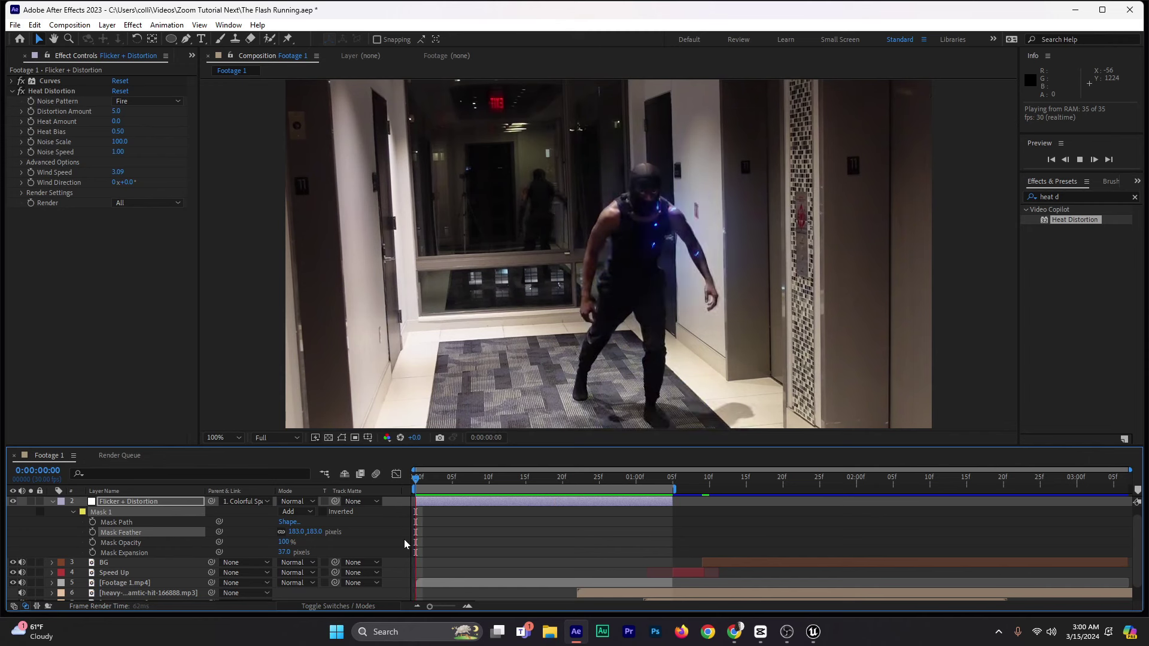
pyautogui.press('space')
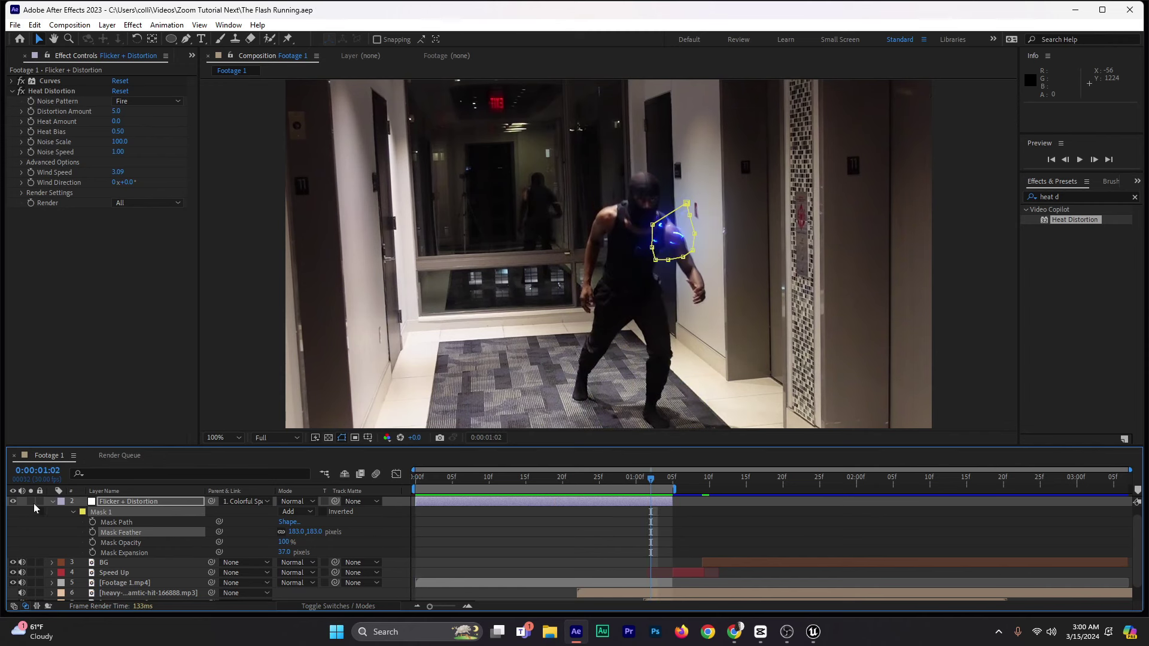
pyautogui.click(52, 502)
pyautogui.moveTo(601, 480); pyautogui.dragTo(416, 483)
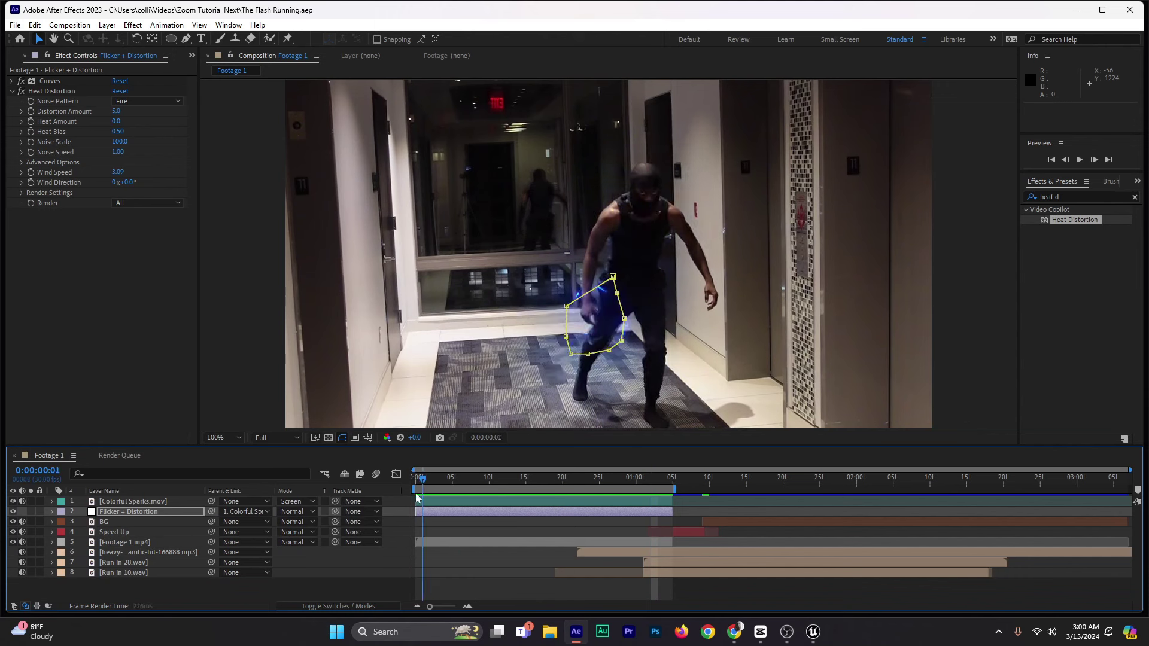
# Step: Set viewer magnification to Fit up to 100% and preview, checking frames 29 and 7
pyautogui.click(228, 440)
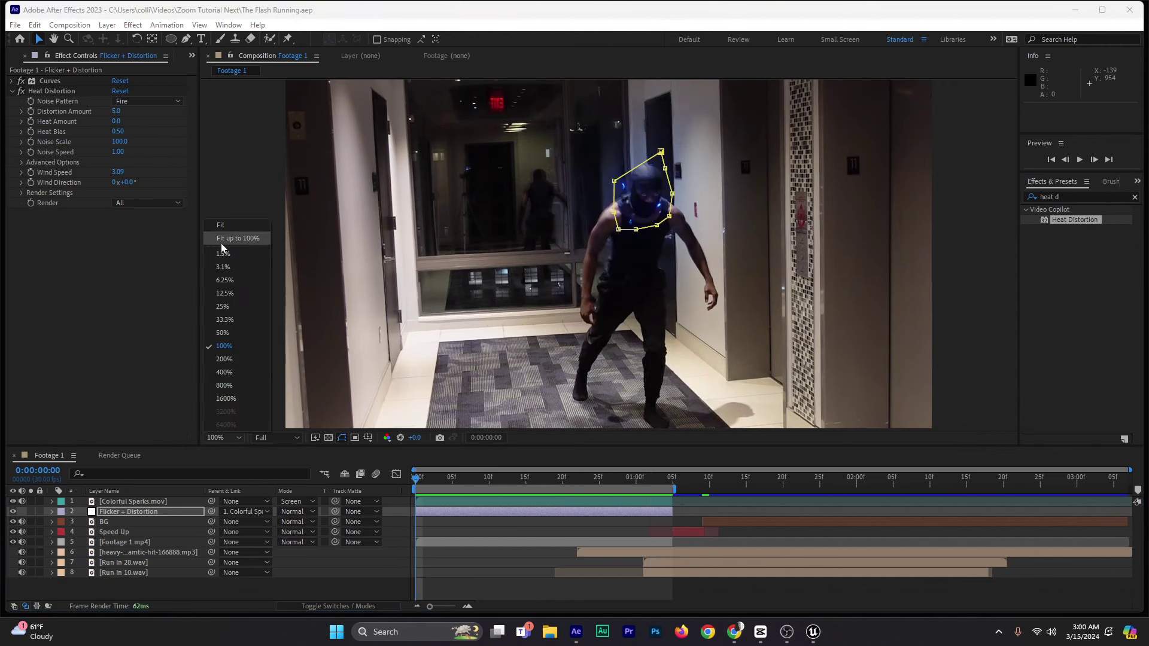
pyautogui.click(231, 436)
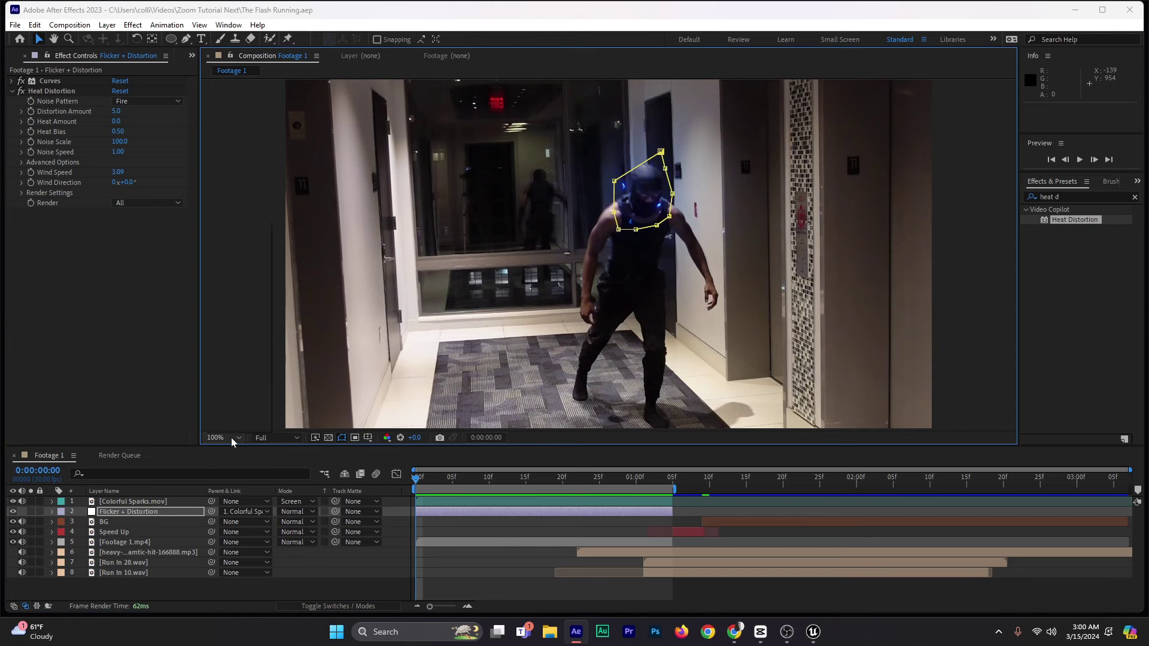
pyautogui.click(231, 437)
pyautogui.click(235, 239)
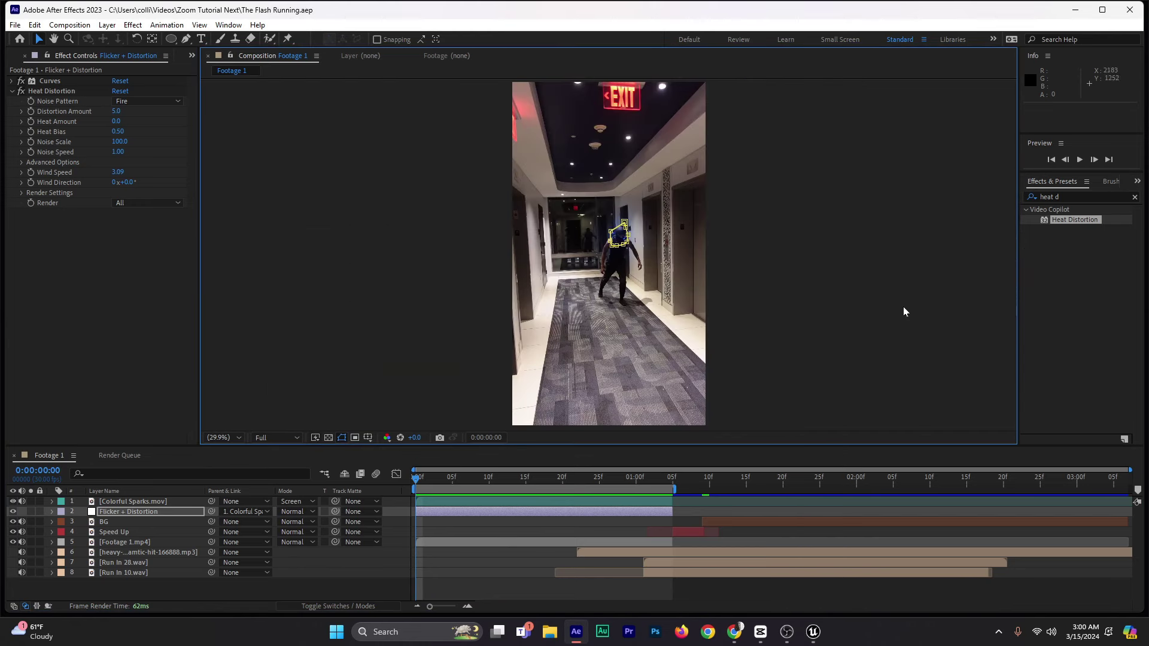
pyautogui.click(800, 335)
pyautogui.press('space')
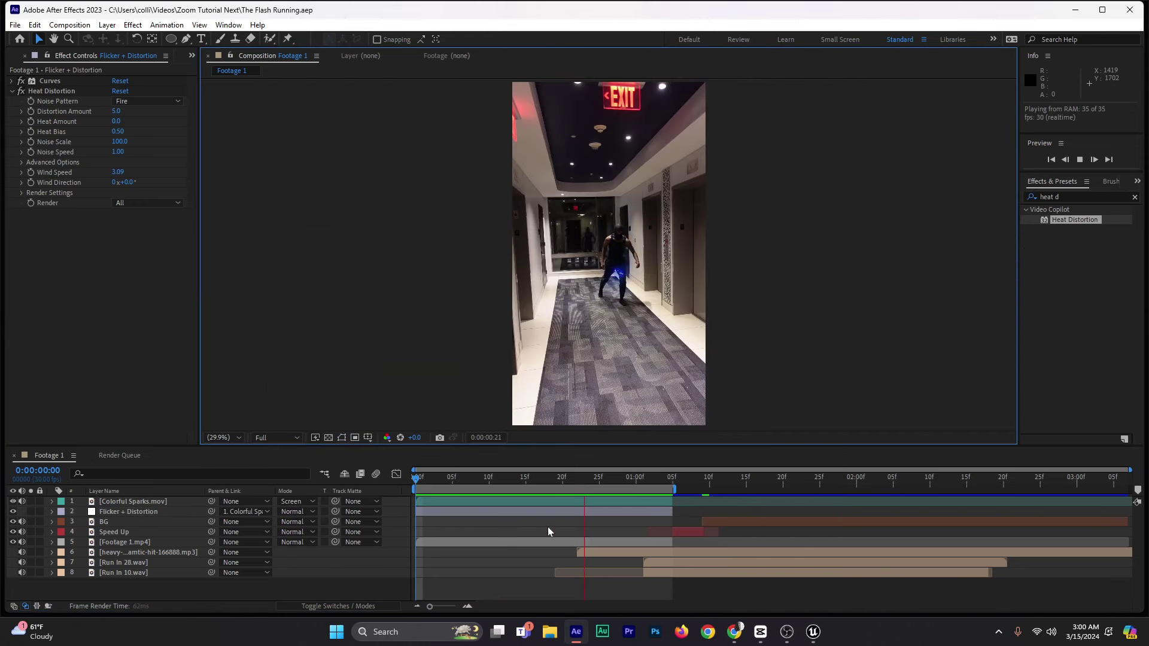
pyautogui.press('space')
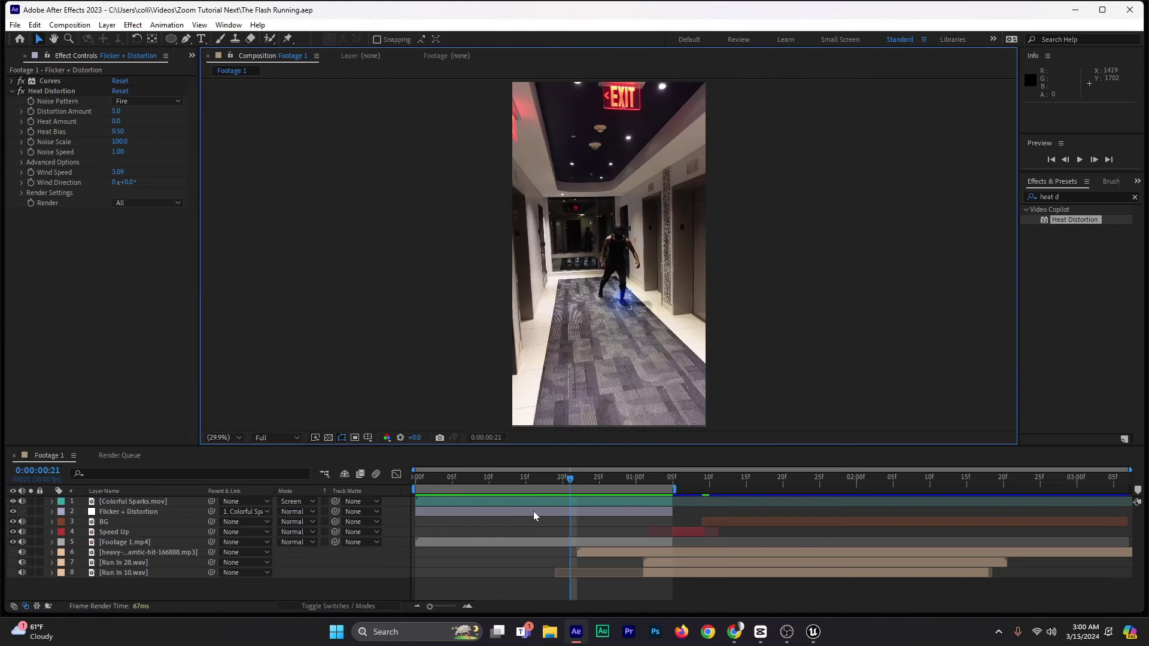
pyautogui.moveTo(572, 480); pyautogui.dragTo(628, 479)
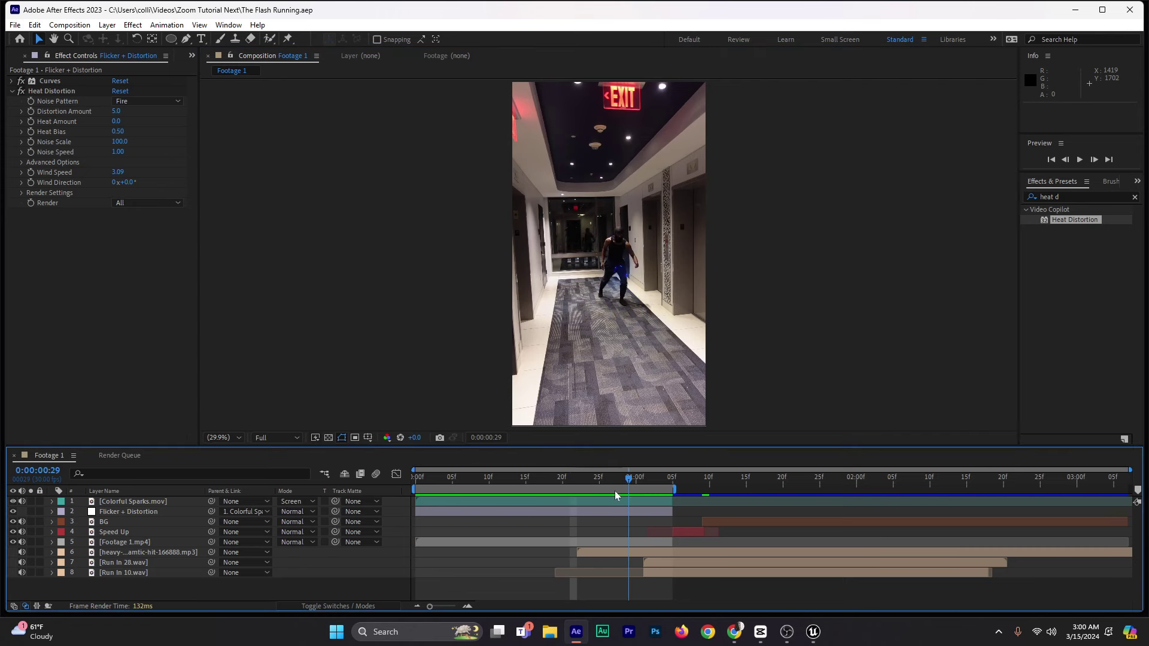
pyautogui.click(468, 479)
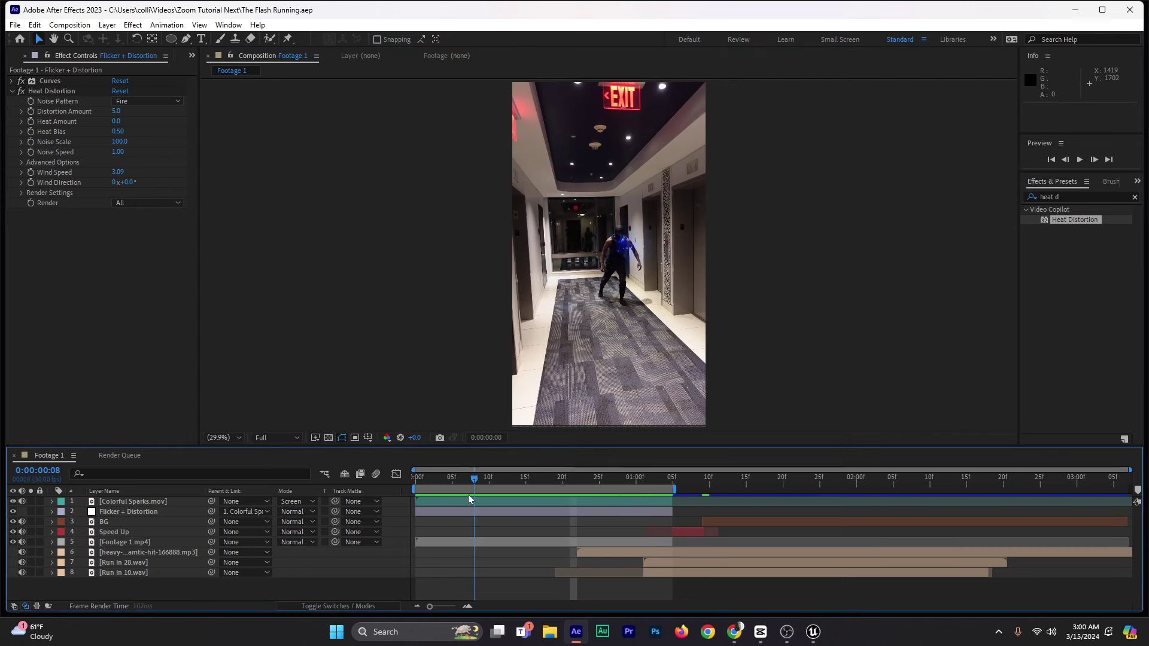
# Step: Extend the work area end to 0:00:02:15 with the Curves settings expanded
pyautogui.click(12, 91)
pyautogui.click(12, 80)
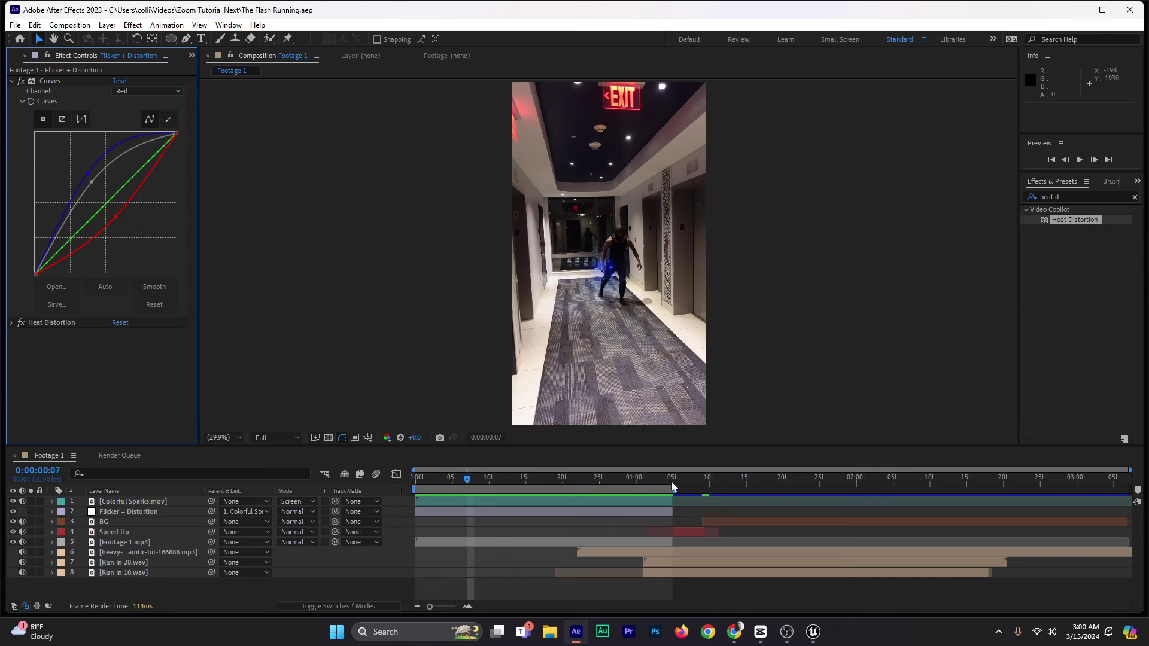
pyautogui.moveTo(678, 489); pyautogui.dragTo(975, 488)
pyautogui.press('space')
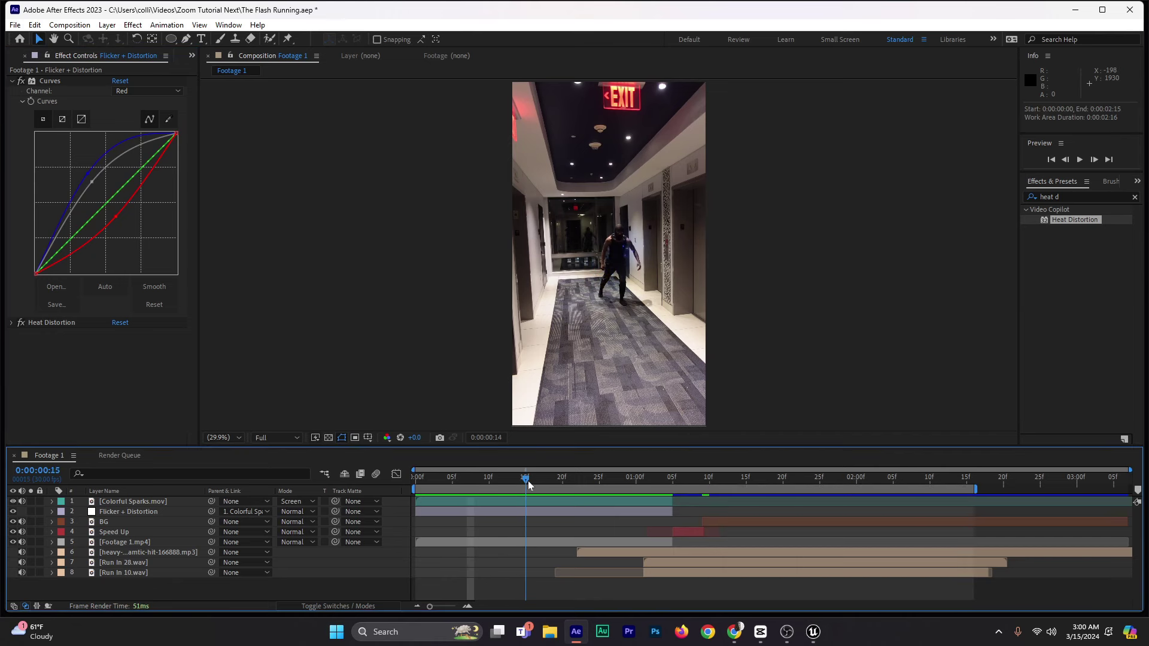
pyautogui.press('space')
pyautogui.press('Home')
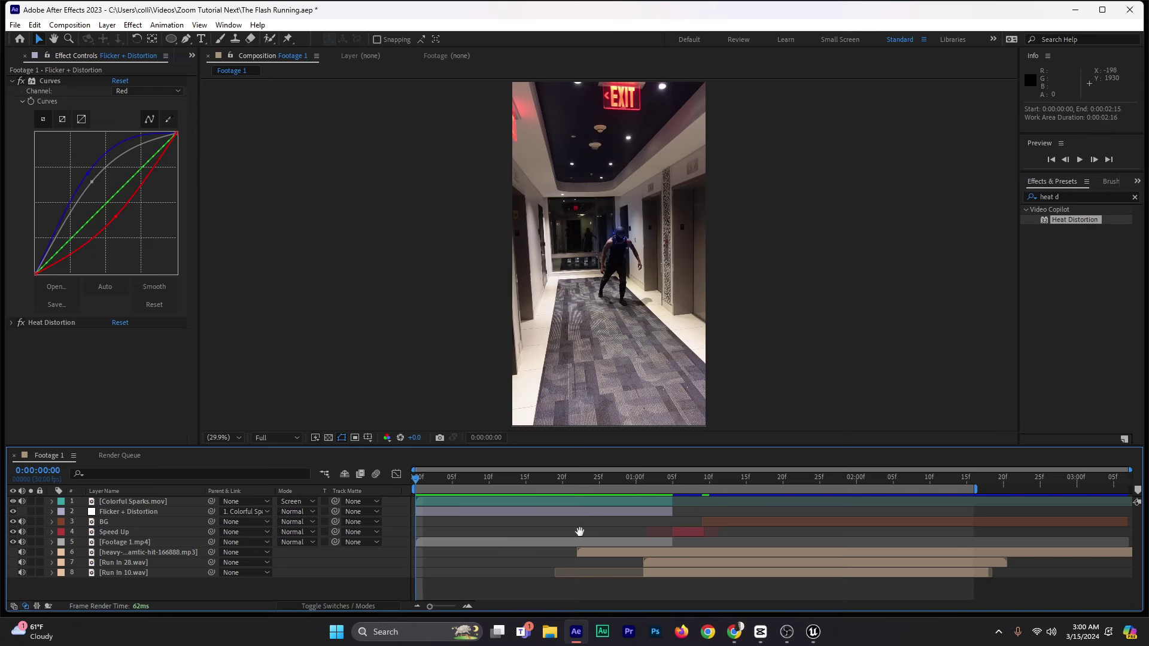
# Step: Preview the longer work area and step through frames 1:02 to 1:05
pyautogui.press('space')
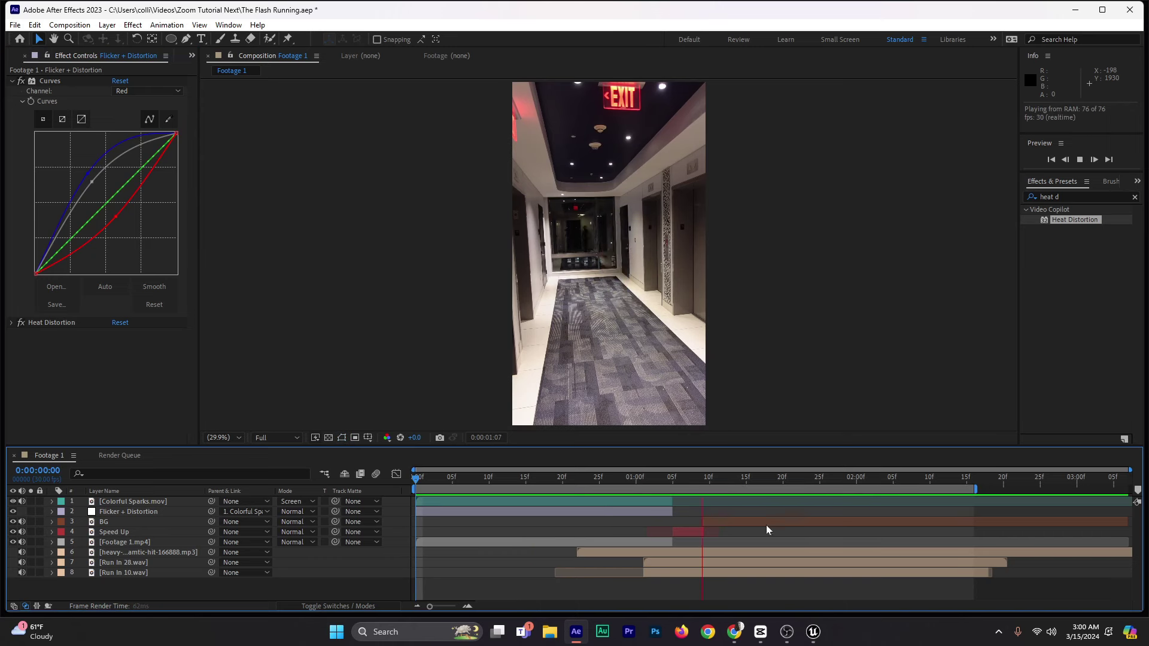
pyautogui.click(653, 478)
pyautogui.press('space')
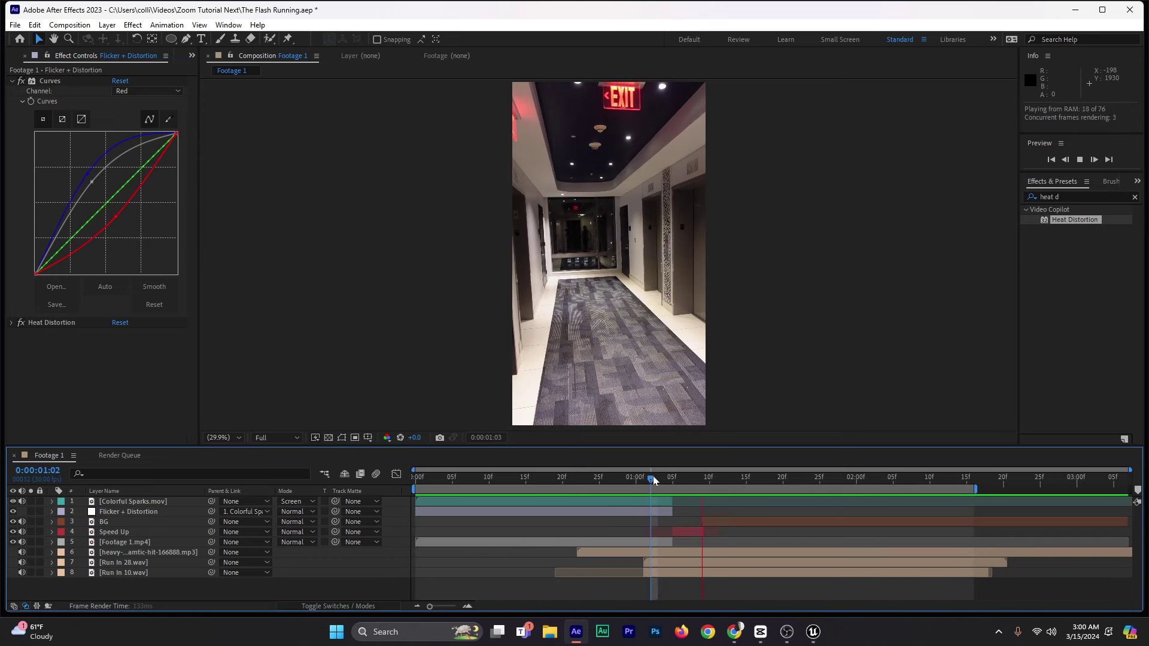
pyautogui.press('space')
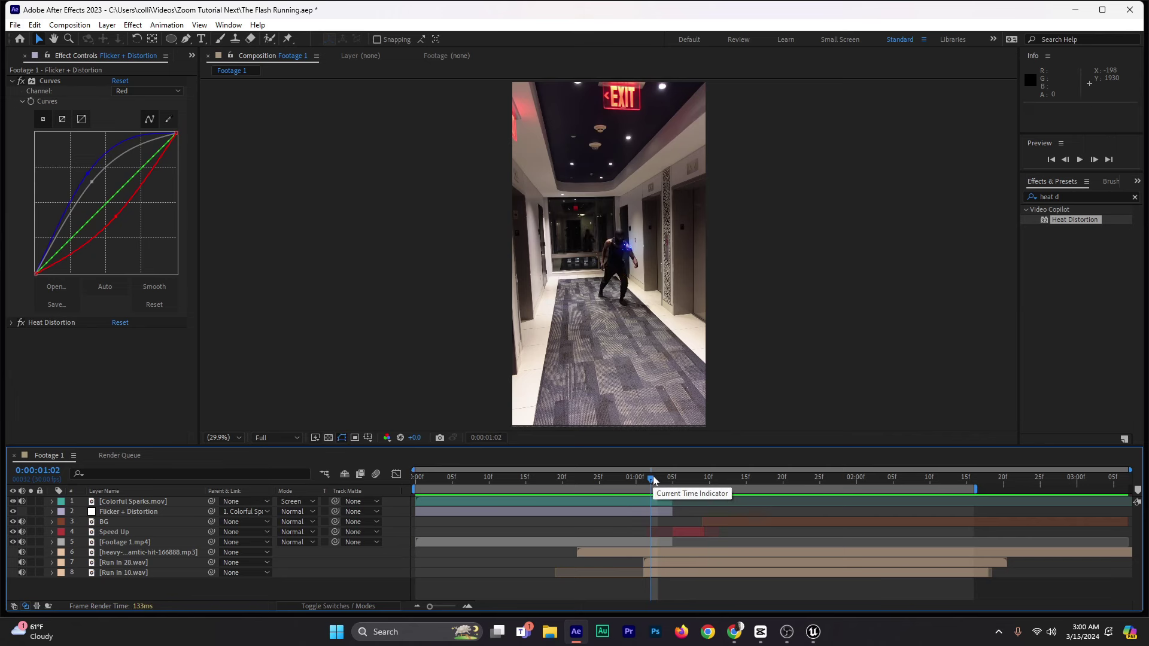
pyautogui.click(669, 482)
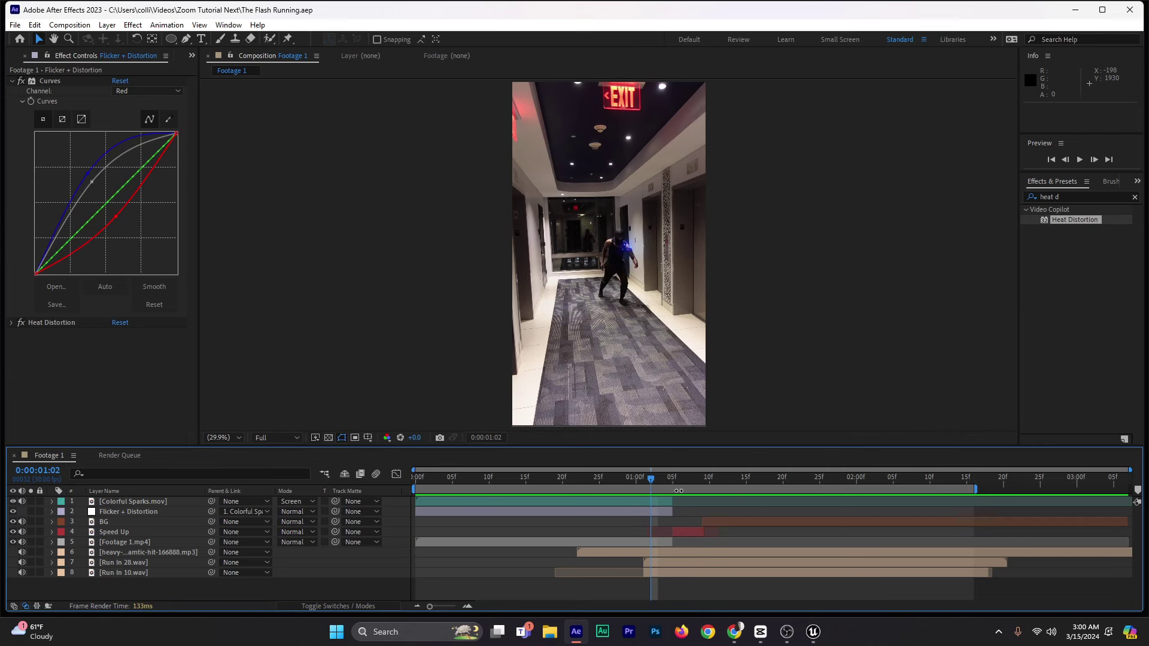
pyautogui.click(671, 483)
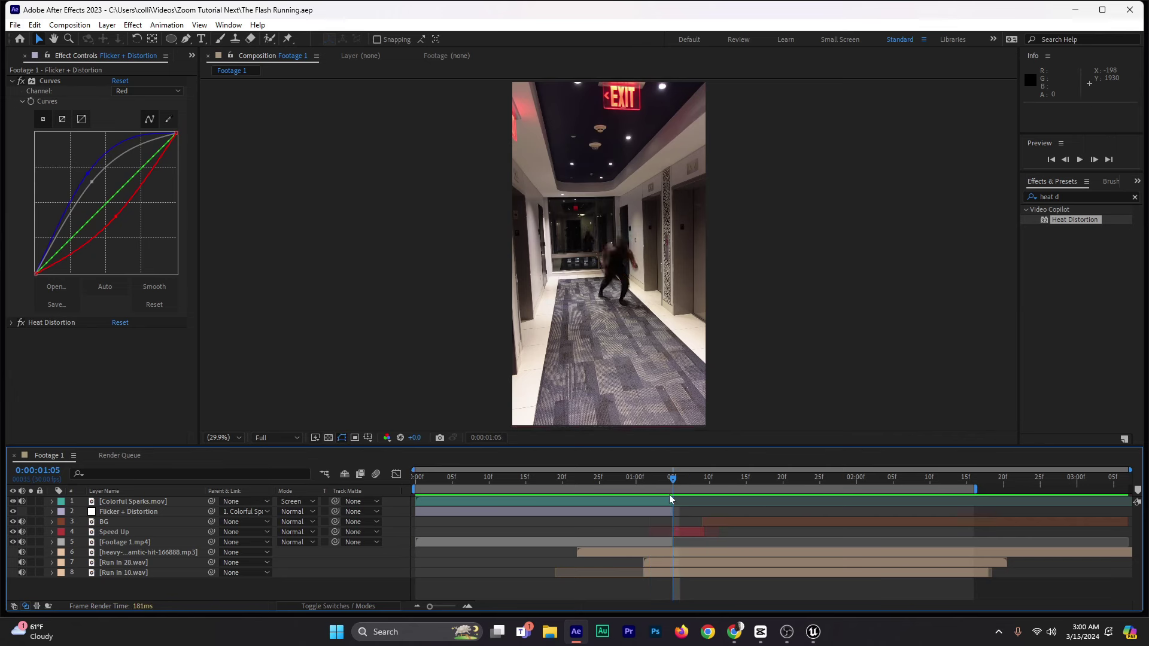
# Step: Switch to the Project panel, move Solids into the Footage folder, and collapse VFX
pyautogui.click(11, 82)
pyautogui.click(192, 57)
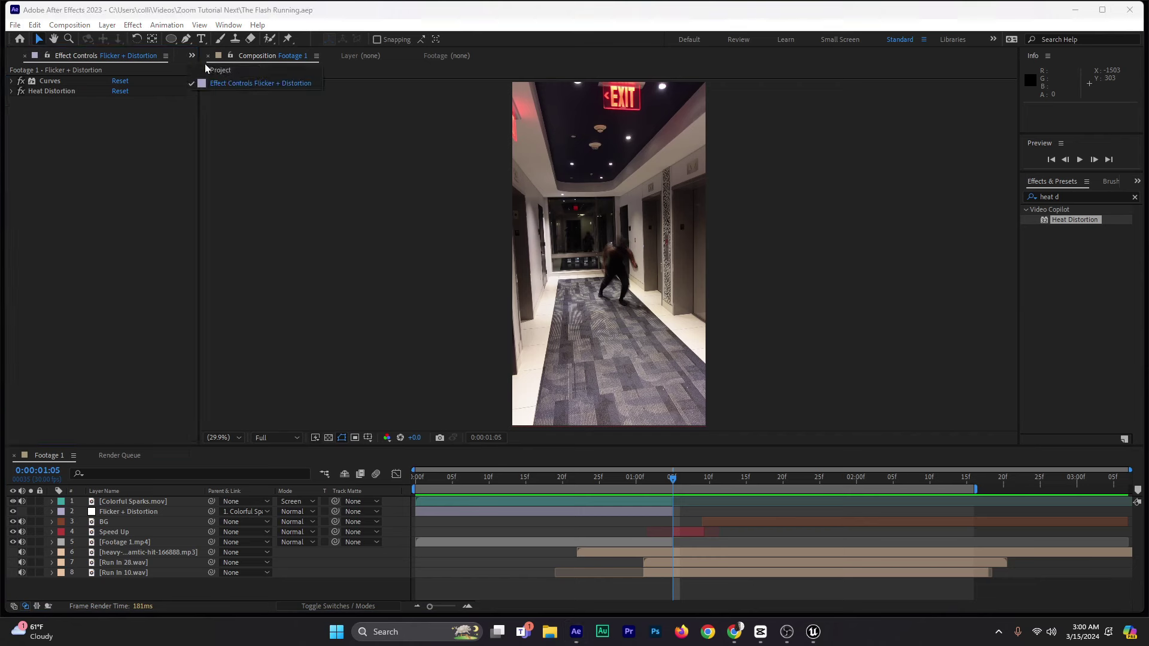
pyautogui.click(209, 71)
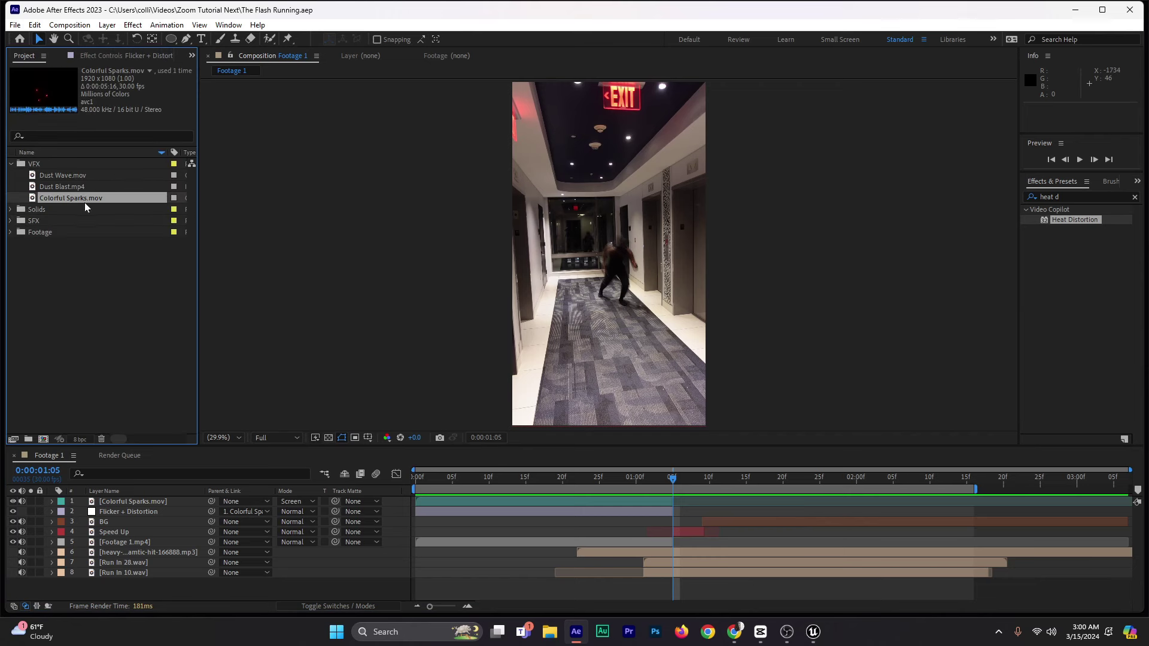
pyautogui.click(22, 210)
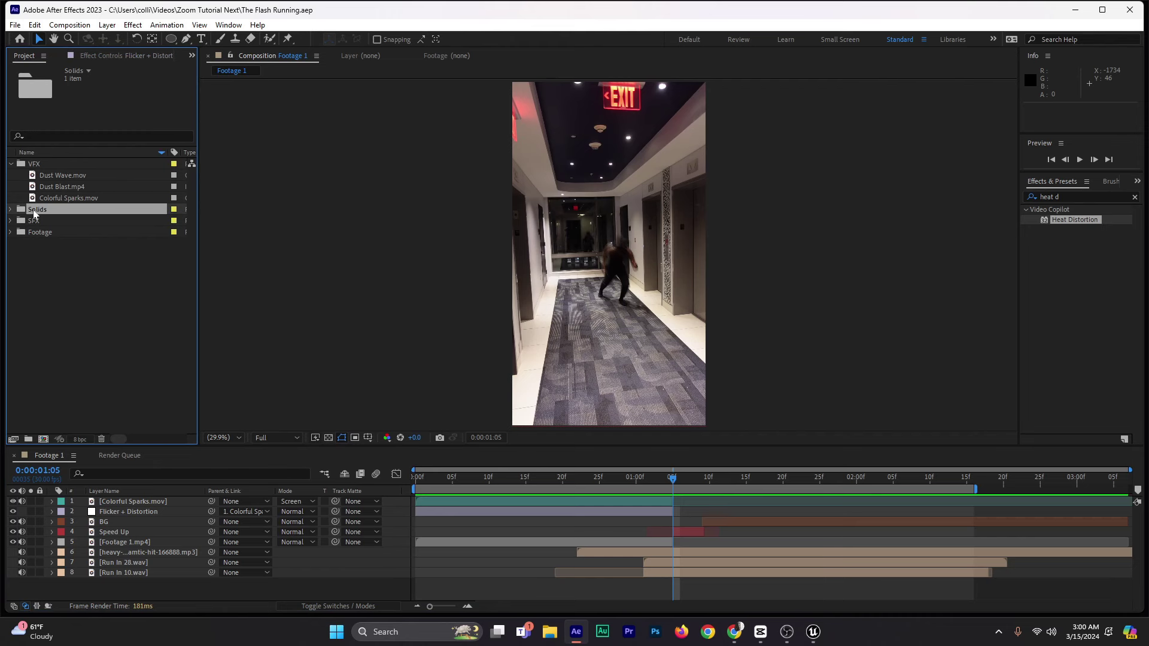
pyautogui.moveTo(34, 213); pyautogui.dragTo(53, 233)
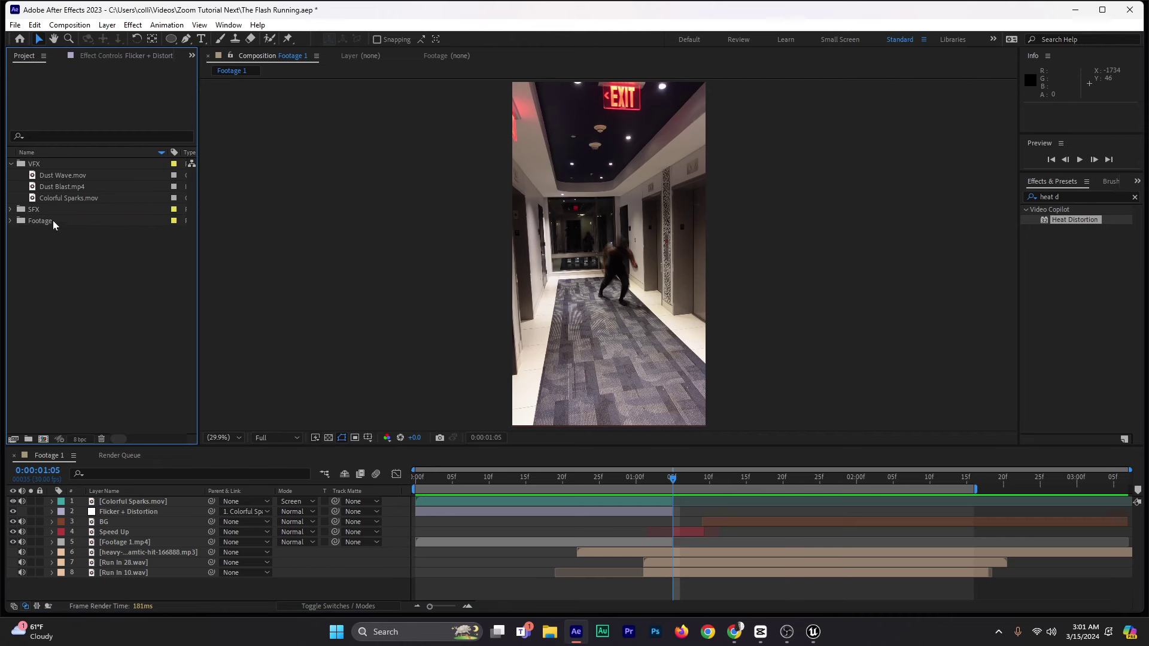
pyautogui.click(12, 164)
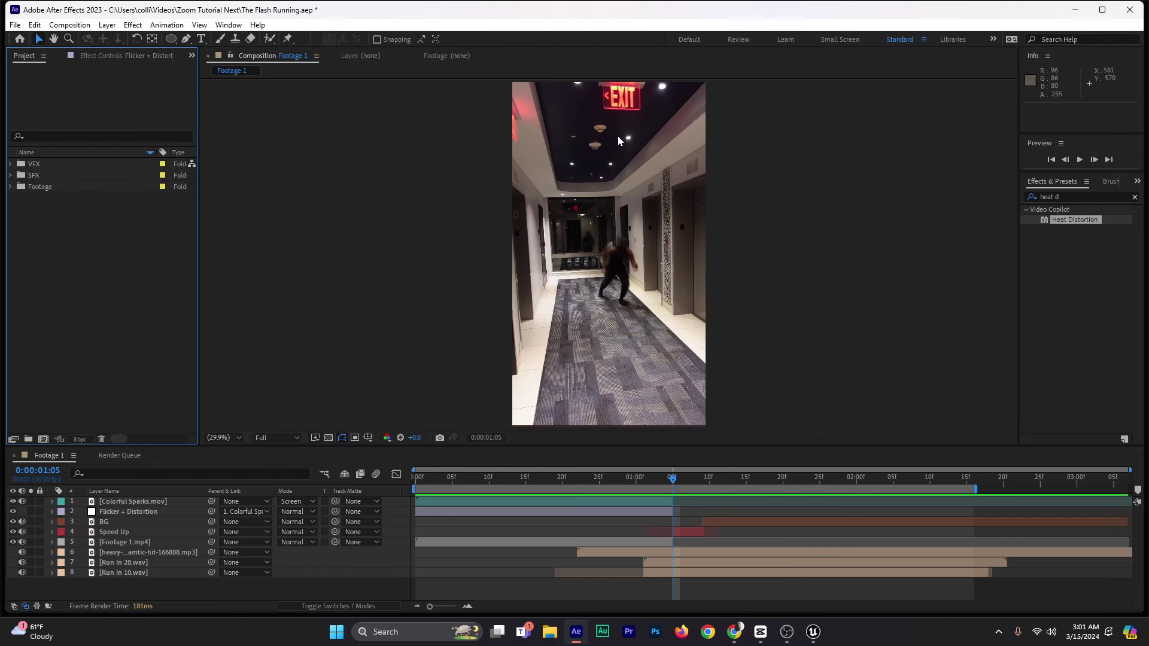
# Step: Open Import File and navigate into Ultimate Strike Pack's Run In folder
pyautogui.doubleClick(130, 278)
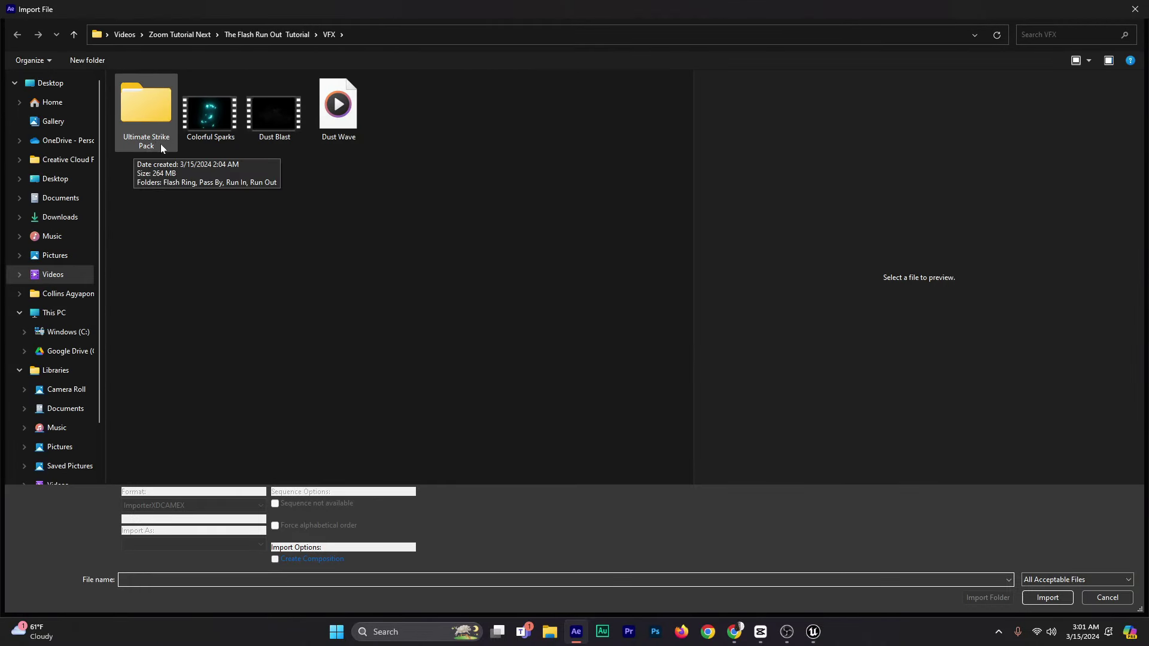
pyautogui.click(145, 108)
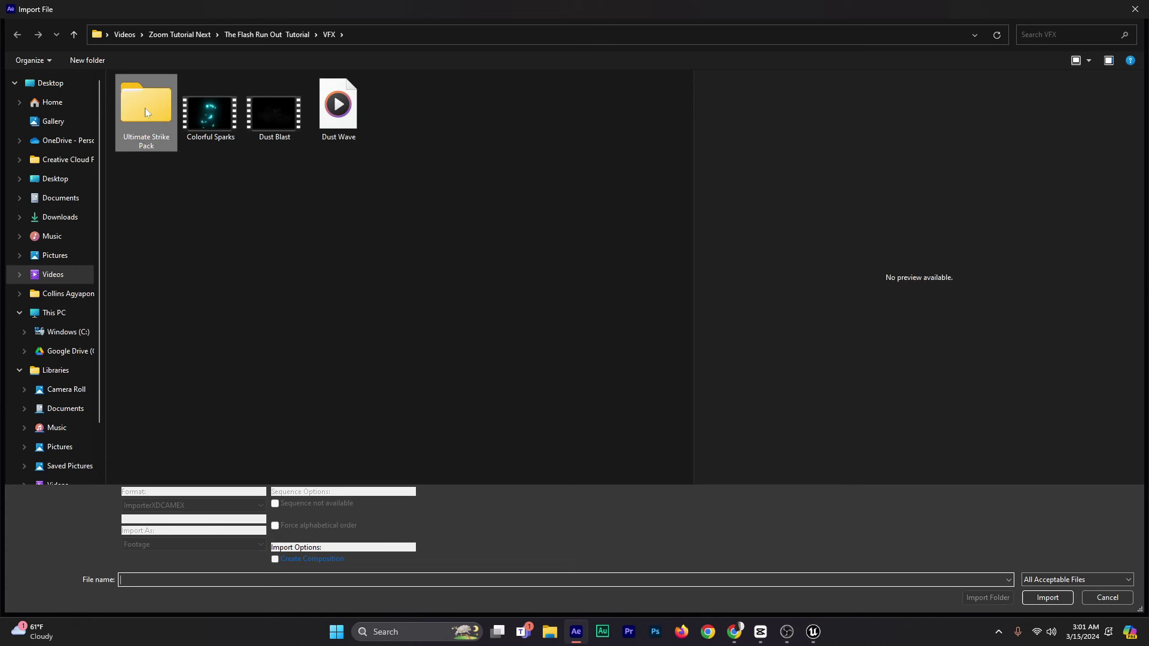
pyautogui.doubleClick(145, 108)
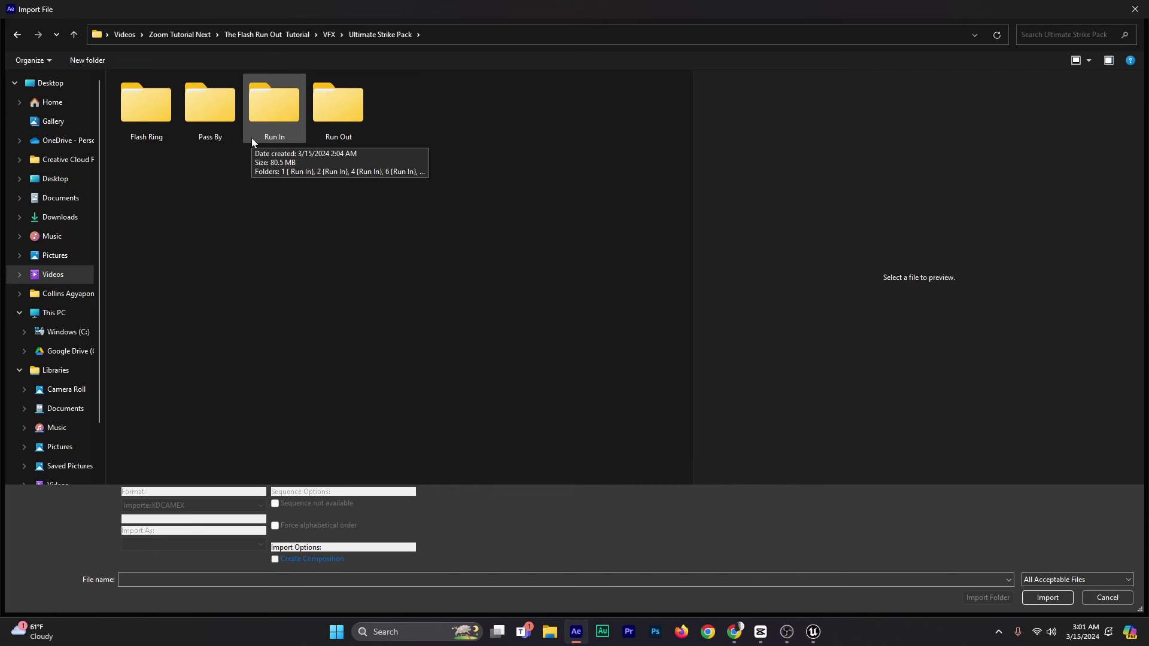
pyautogui.doubleClick(283, 122)
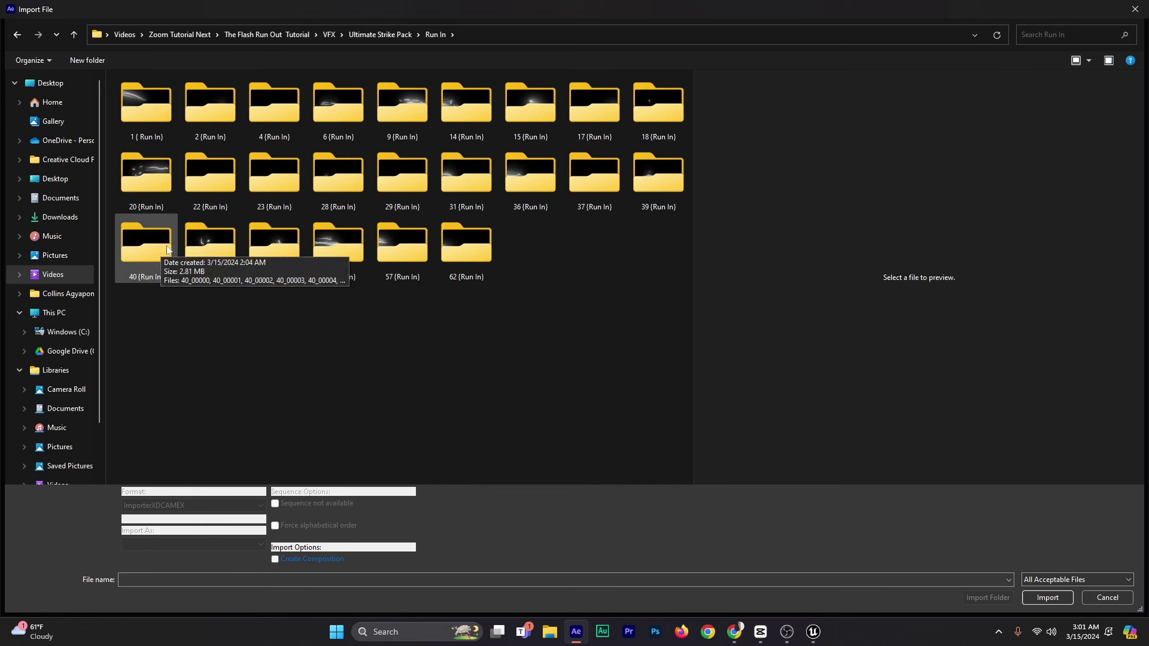
# Step: Browse folder 9 (Run In), previewing lightning frames up to 9_00004
pyautogui.doubleClick(395, 124)
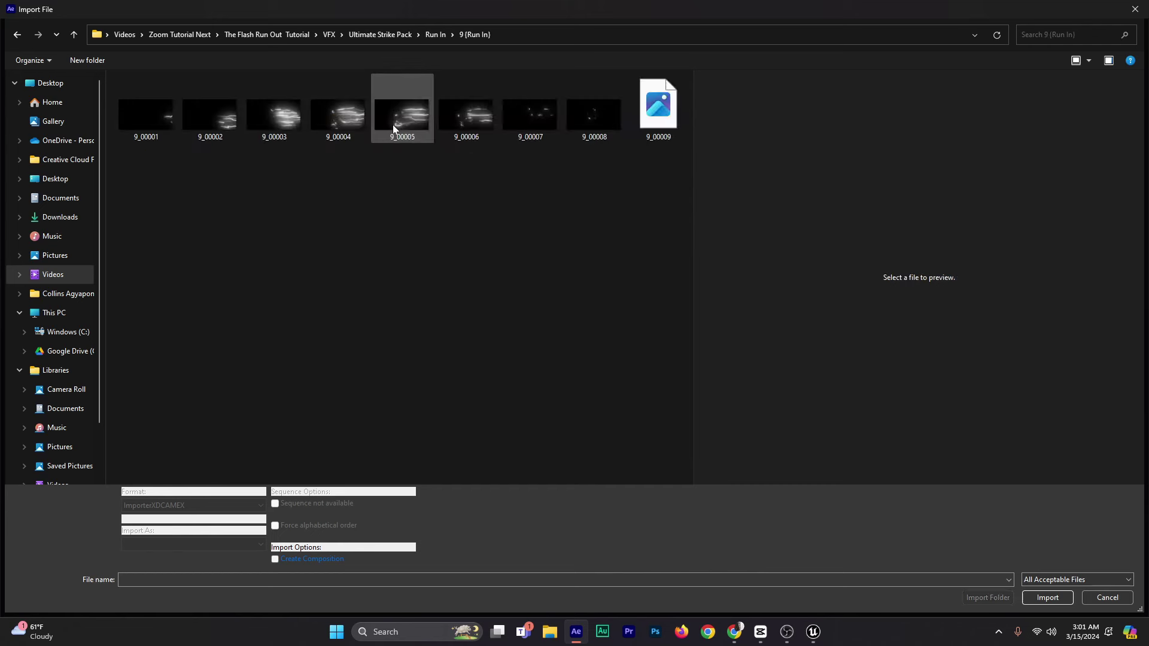
pyautogui.click(212, 121)
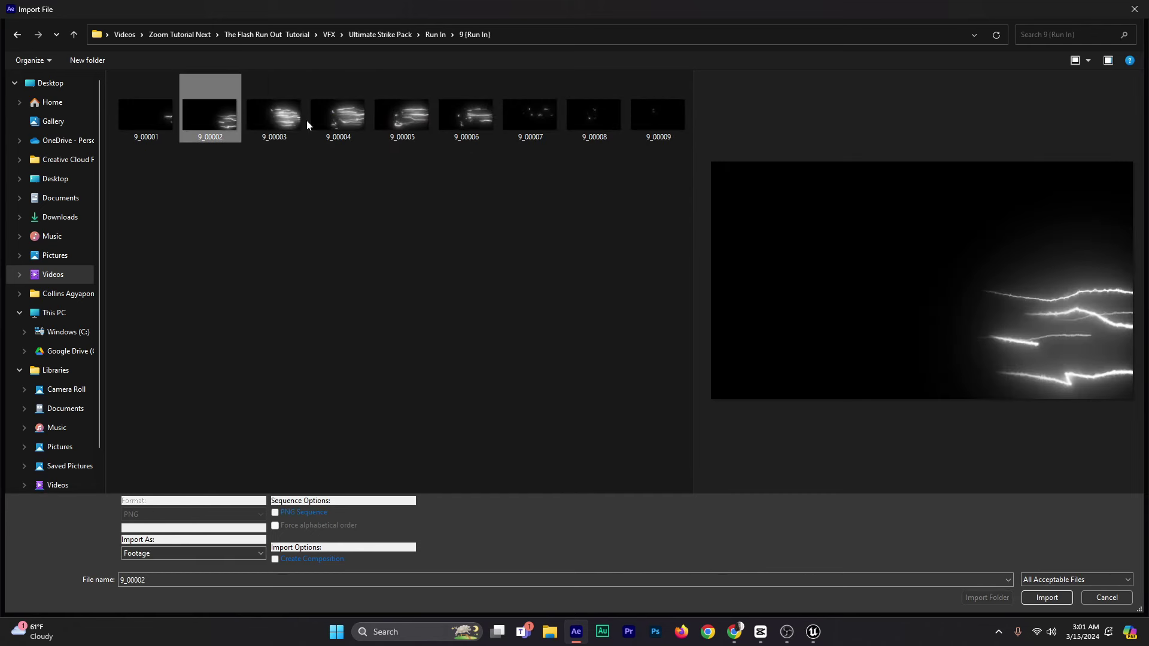
pyautogui.click(304, 121)
pyautogui.click(326, 122)
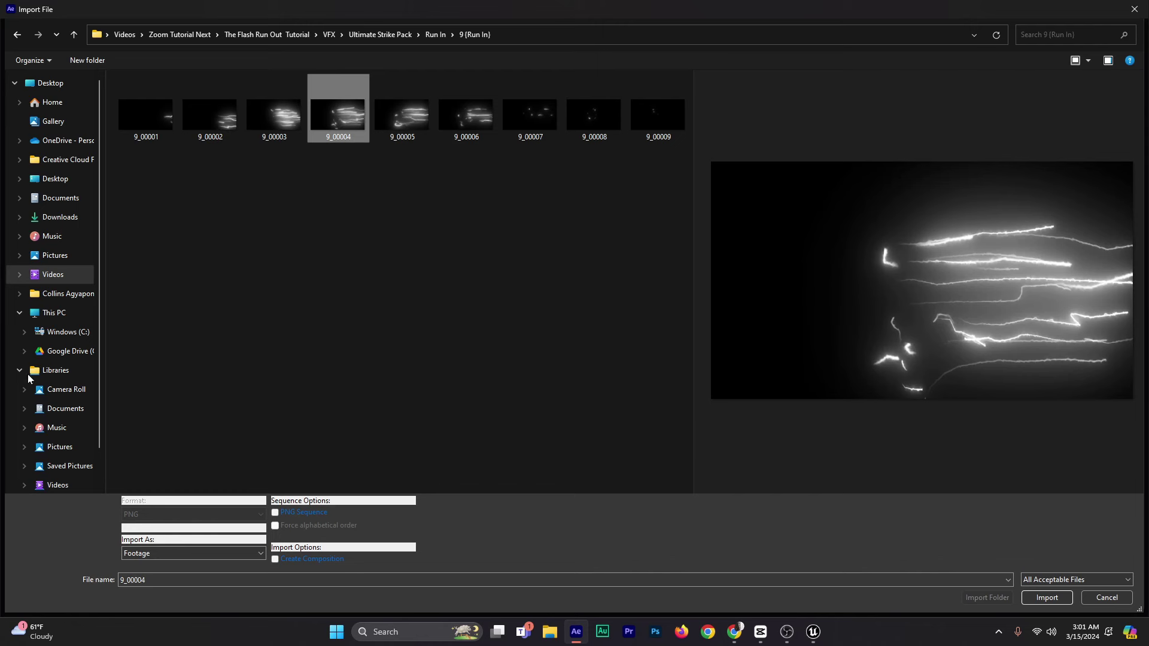
pyautogui.click(1088, 60)
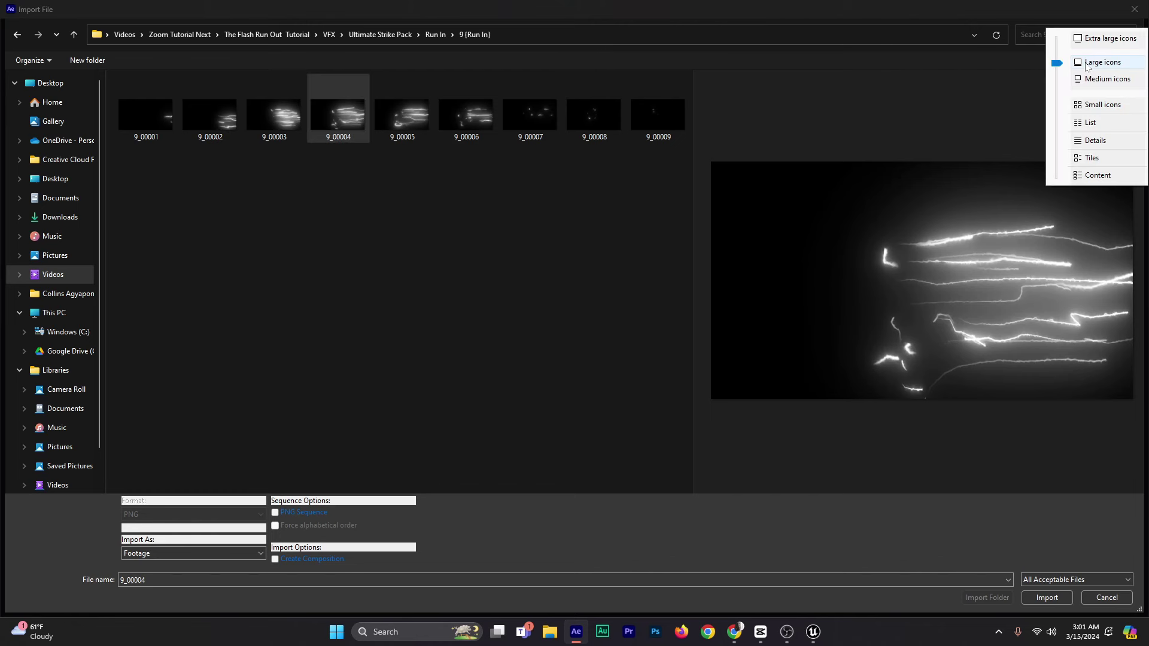
pyautogui.click(1011, 99)
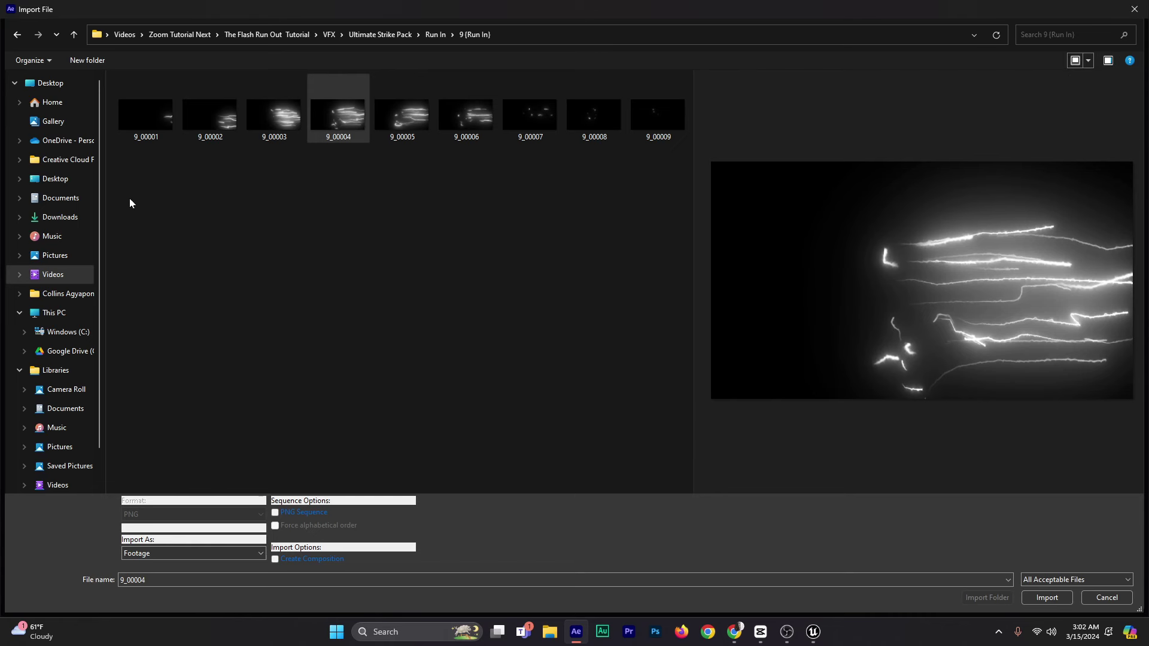
# Step: Import 9_00001 from 9 (Run In) as a PNG Sequence
pyautogui.click(435, 34)
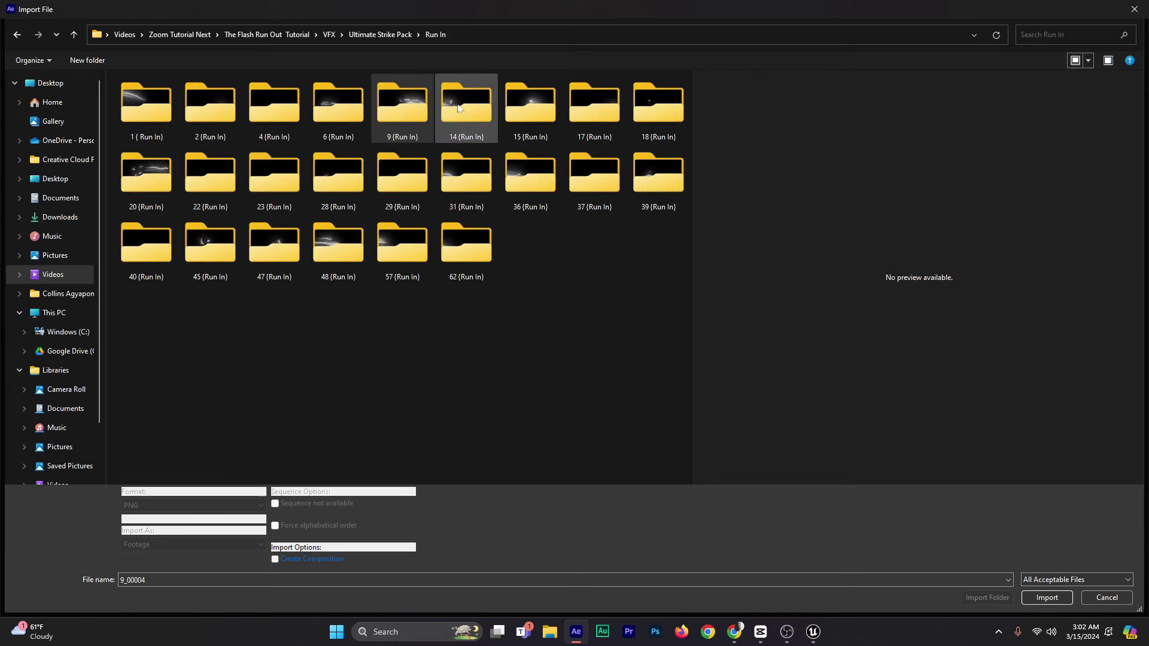
pyautogui.doubleClick(412, 120)
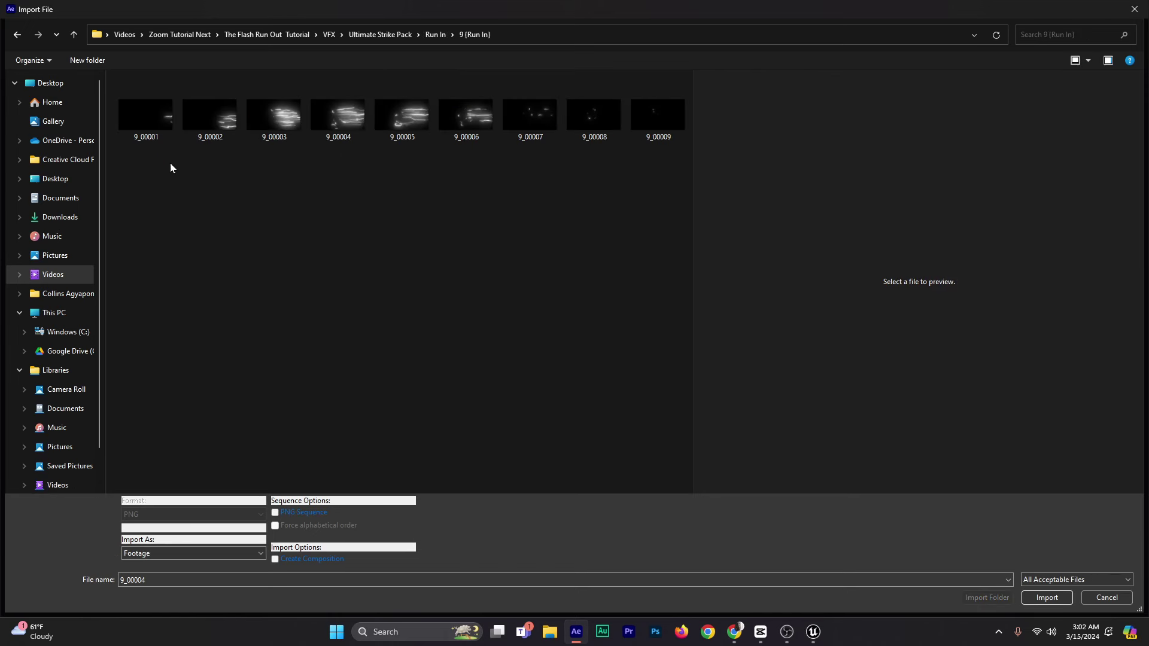
pyautogui.click(145, 117)
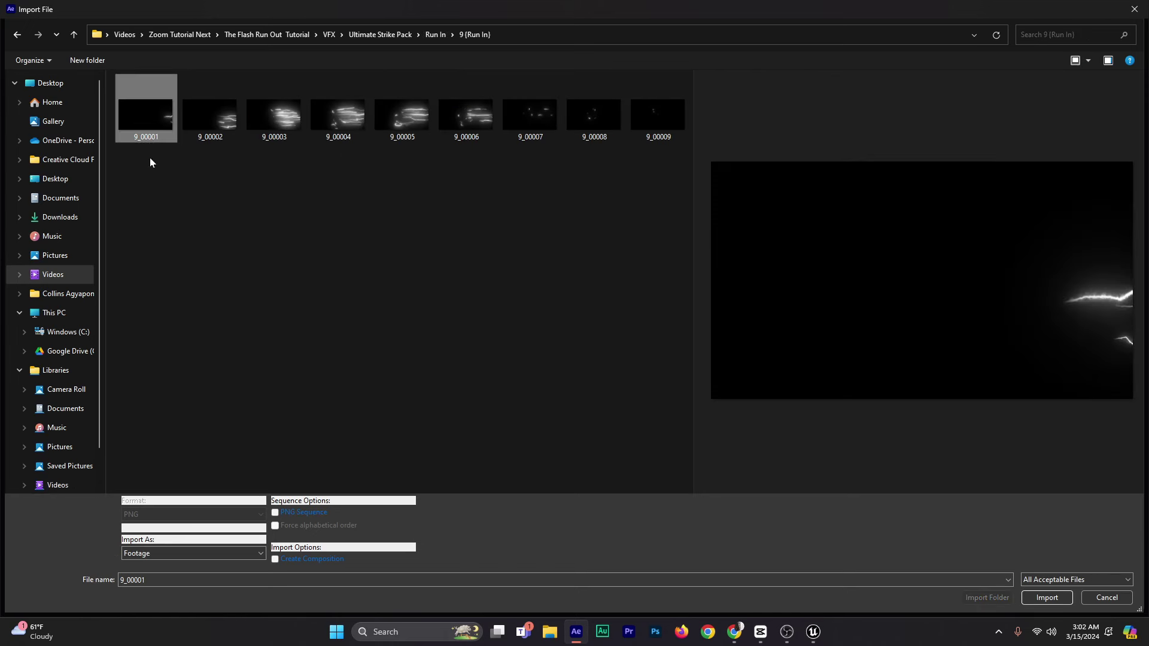
pyautogui.click(276, 513)
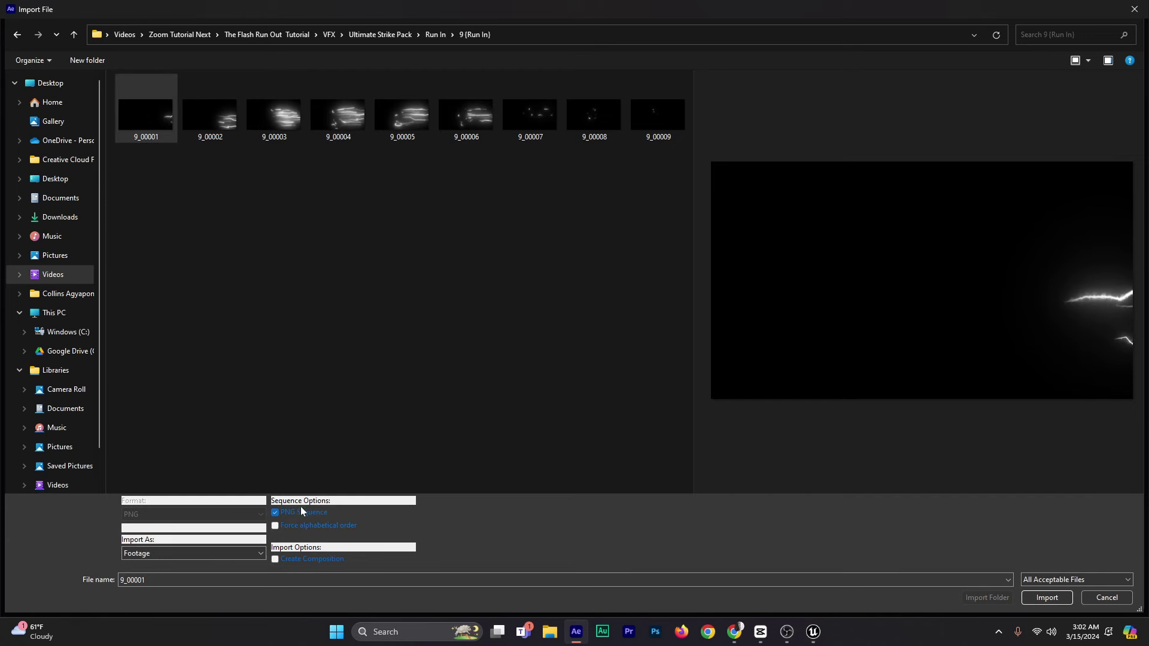
pyautogui.click(1057, 601)
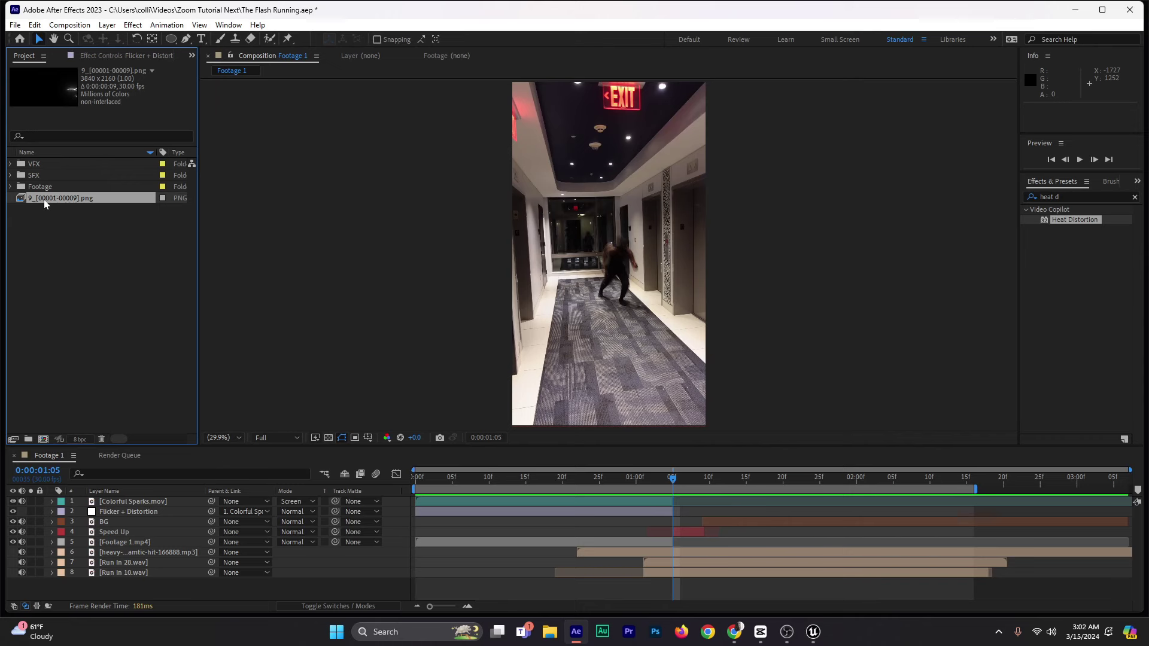
# Step: Drop the lightning sequence into the comp and shrink its Scale to about 33%
pyautogui.moveTo(44, 199); pyautogui.dragTo(667, 504)
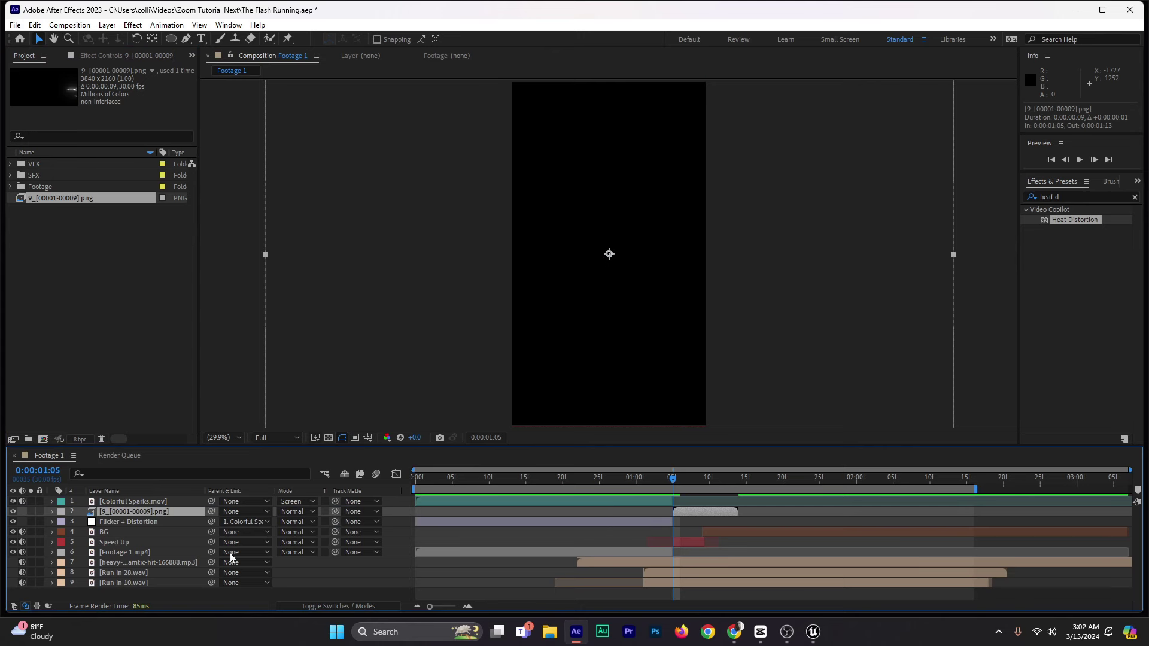
pyautogui.press('s')
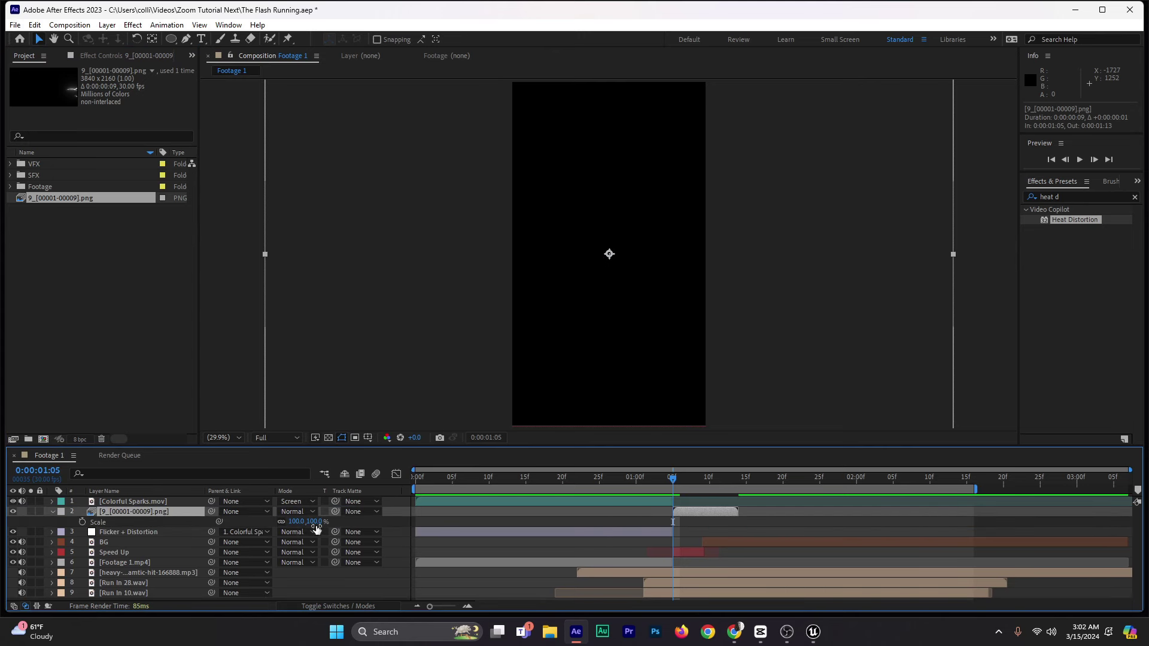
pyautogui.moveTo(316, 527); pyautogui.dragTo(278, 532)
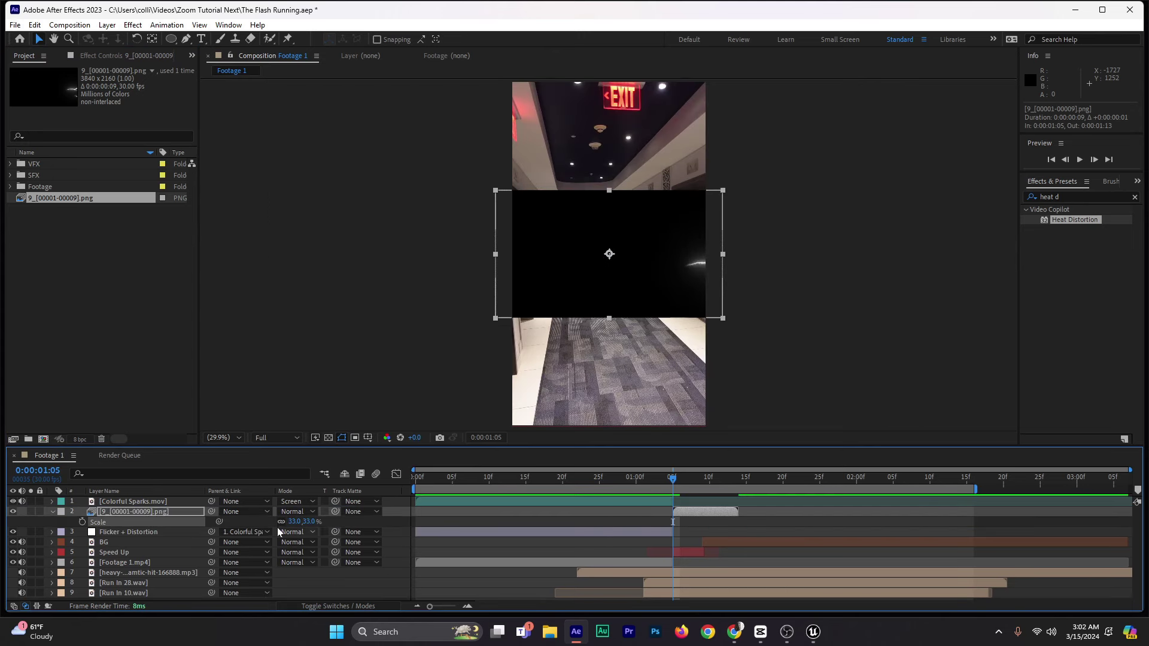
# Step: Rename the layer Lightning, give it the Blue label, and set Scale to 25%
pyautogui.click(147, 515)
pyautogui.press('Return')
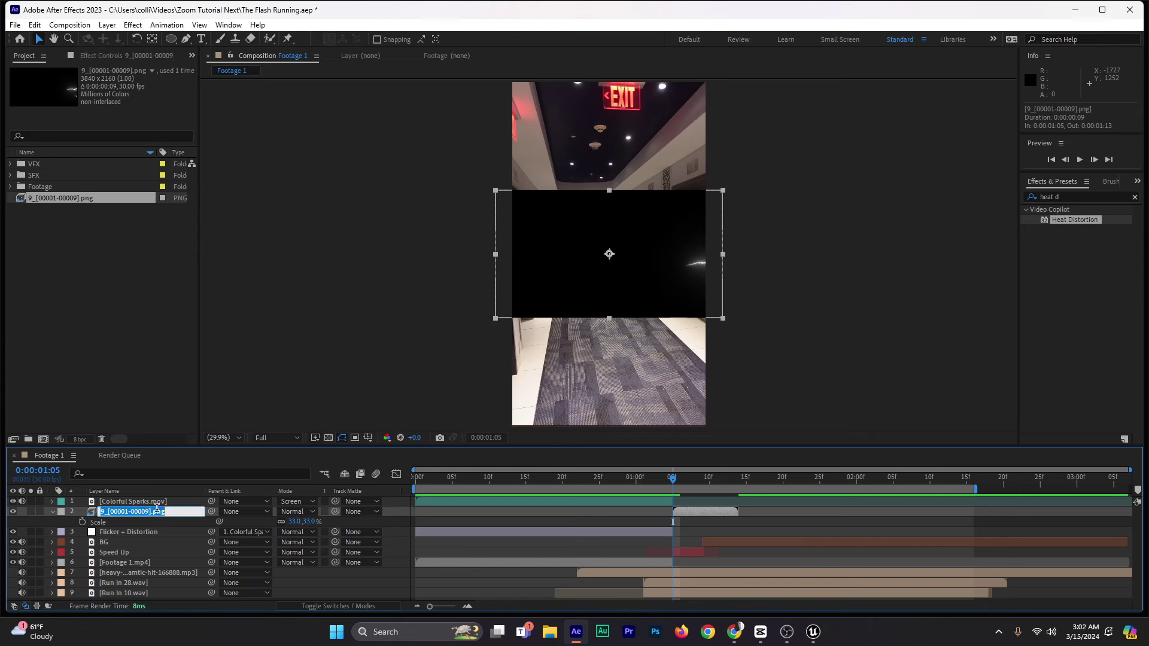
pyautogui.write('Lightning')
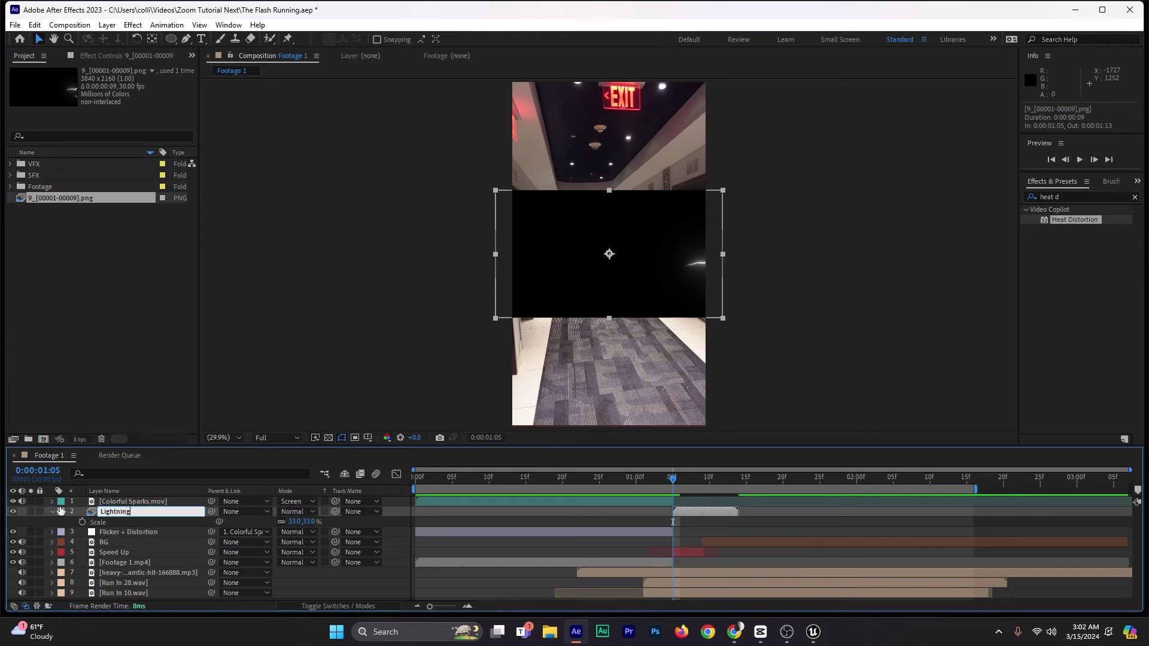
pyautogui.click(61, 512)
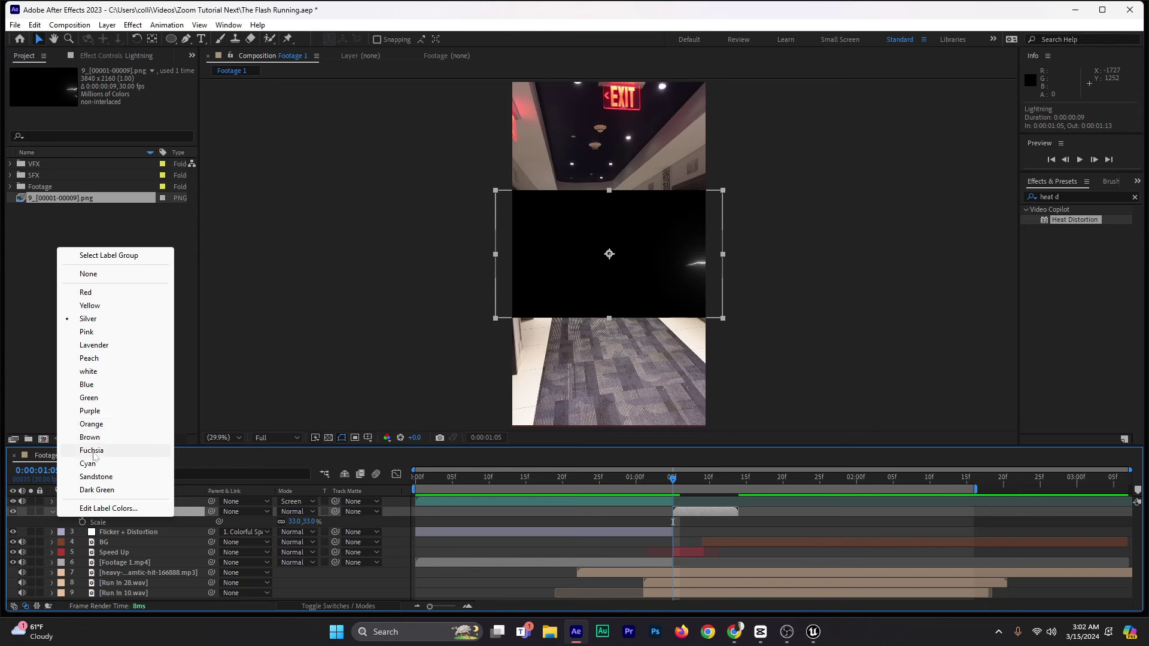
pyautogui.click(89, 386)
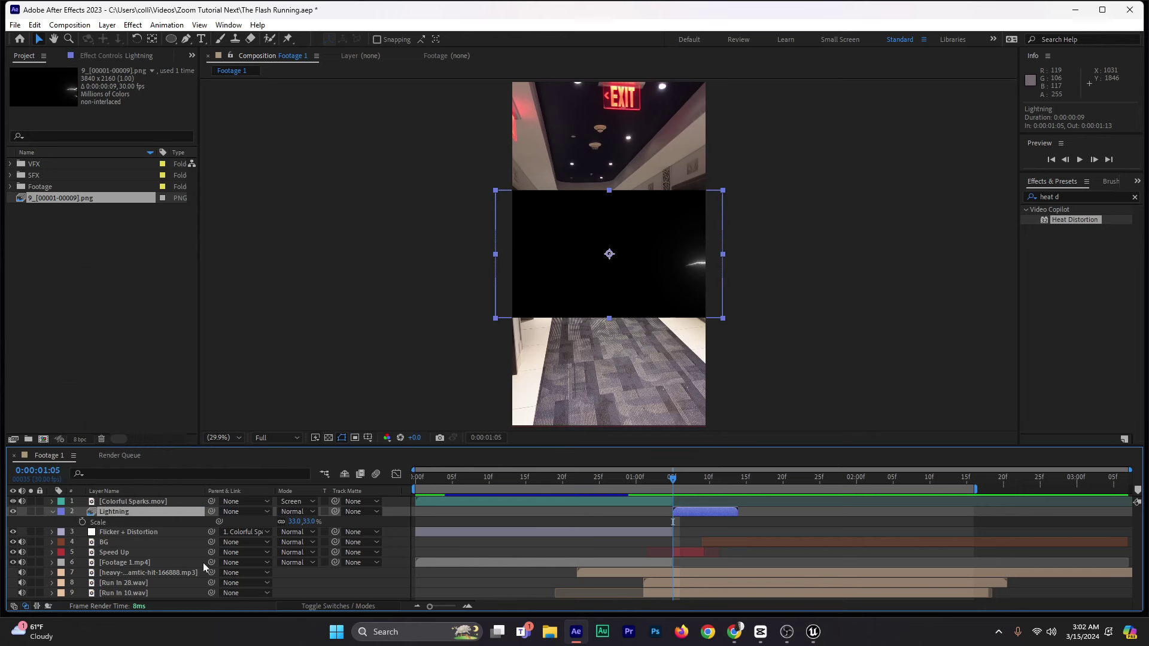
pyautogui.click(308, 522)
pyautogui.write('25')
pyautogui.press('Return')
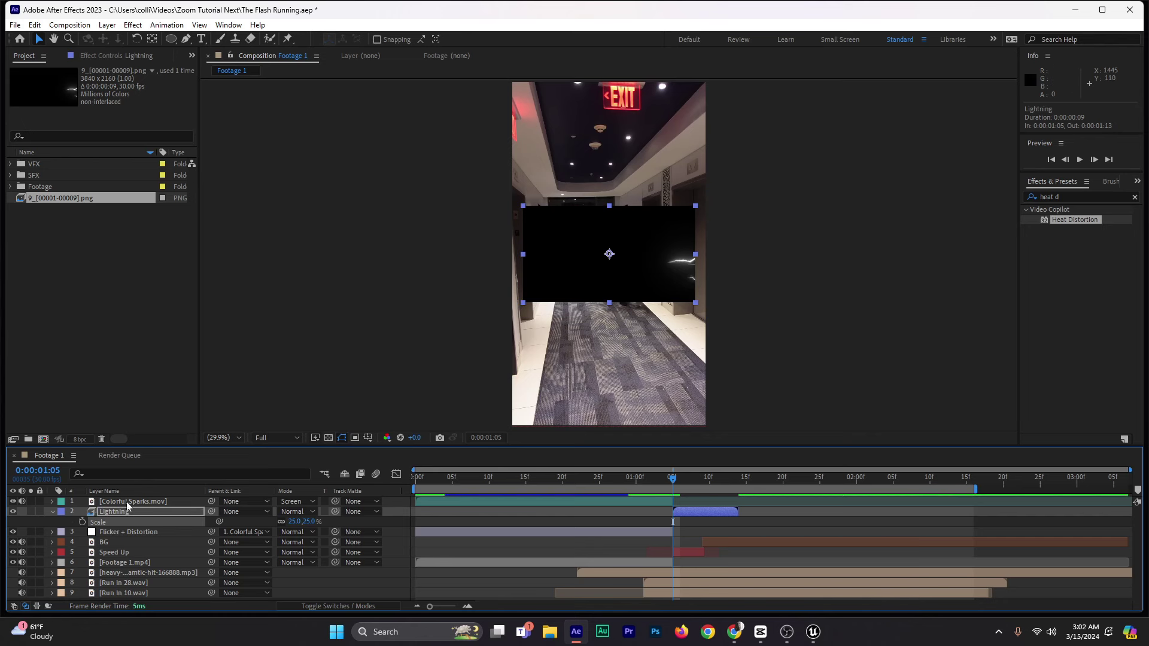
pyautogui.press('Return')
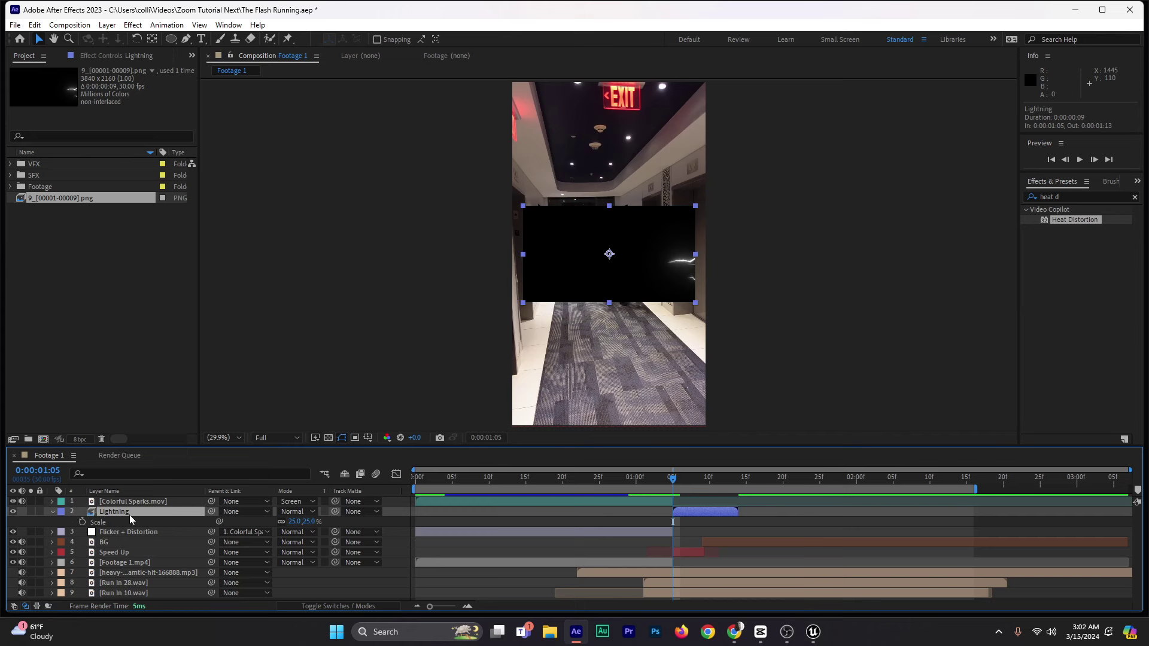
# Step: Add an elliptical mask to Lightning with 479 px feather and -124 px expansion
pyautogui.doubleClick(170, 39)
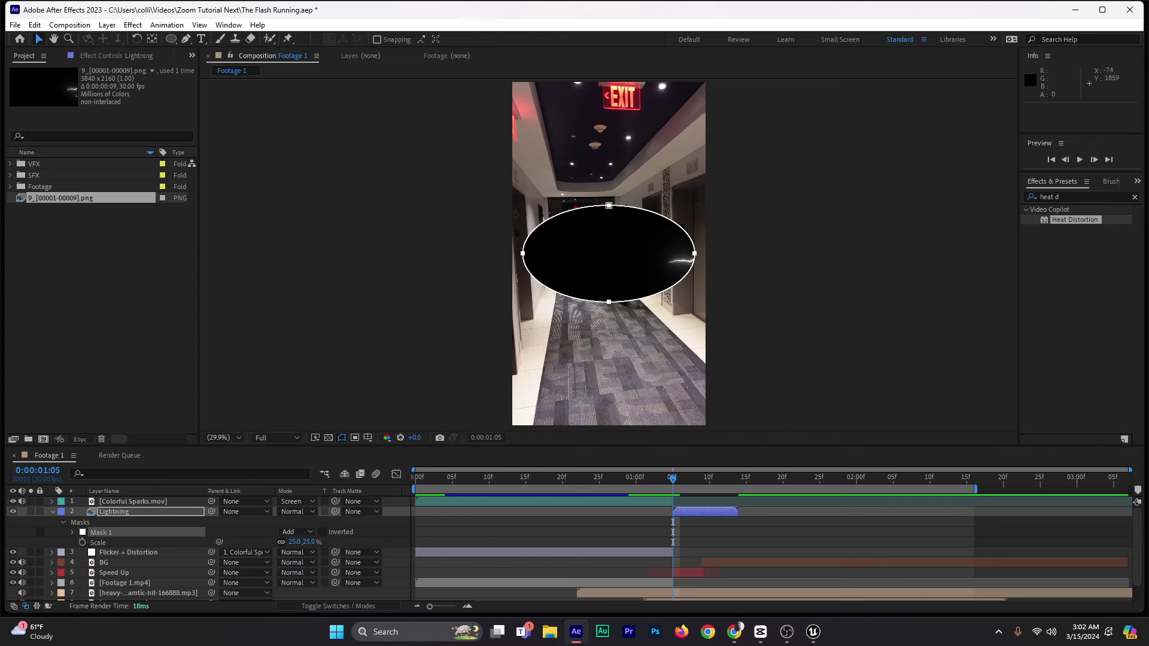
pyautogui.press('f')
pyautogui.moveTo(298, 532); pyautogui.dragTo(557, 533)
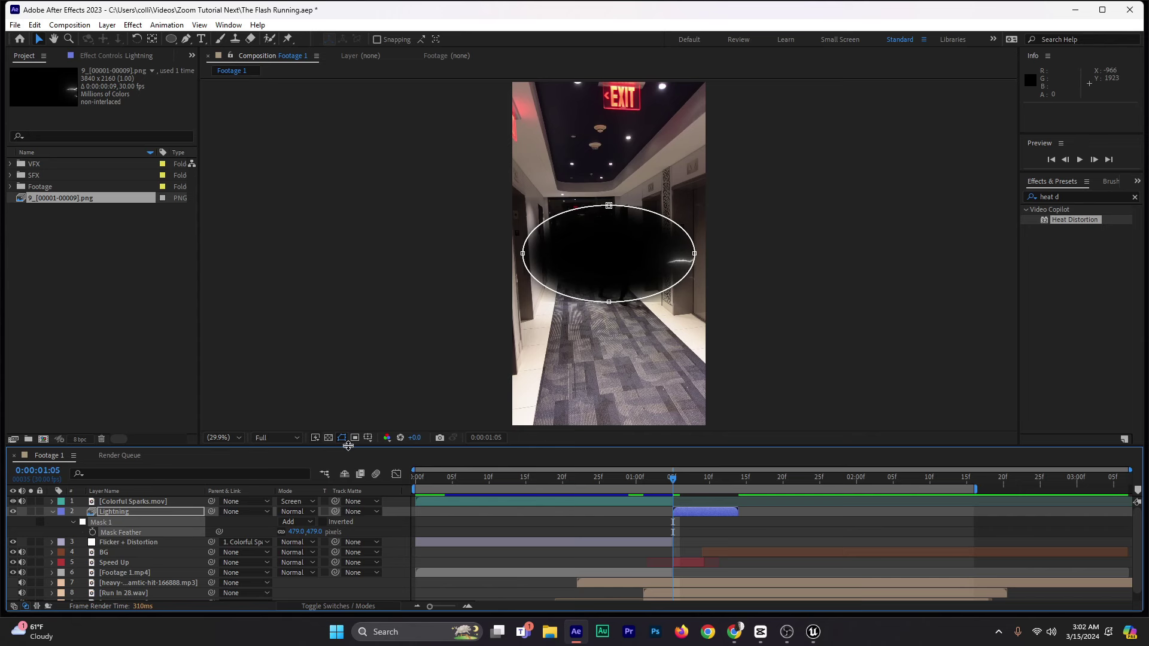
pyautogui.click(73, 523)
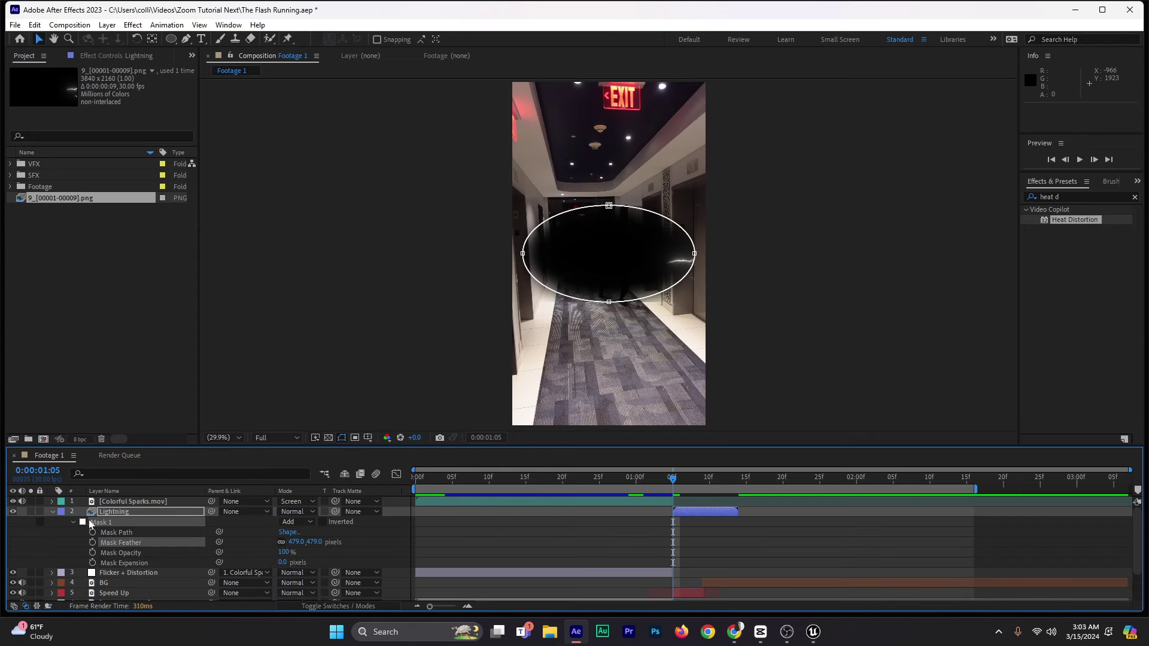
pyautogui.moveTo(282, 562); pyautogui.dragTo(208, 565)
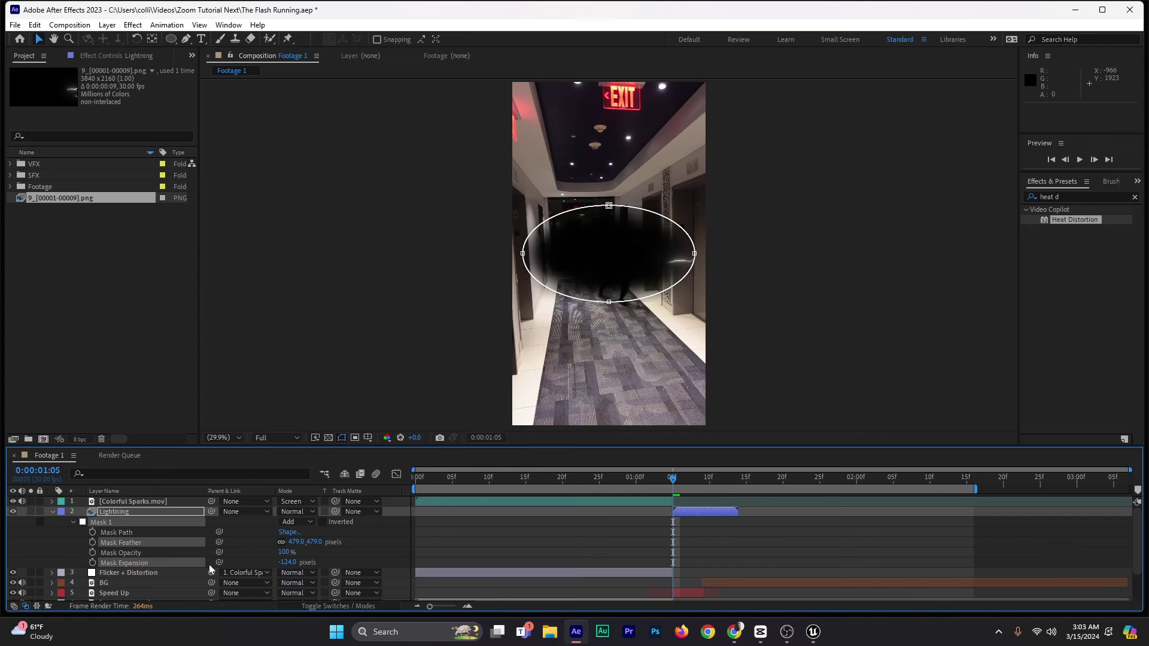
# Step: Set the Lightning layer's blend mode to Screen and collapse its mask properties
pyautogui.click(303, 512)
pyautogui.click(376, 241)
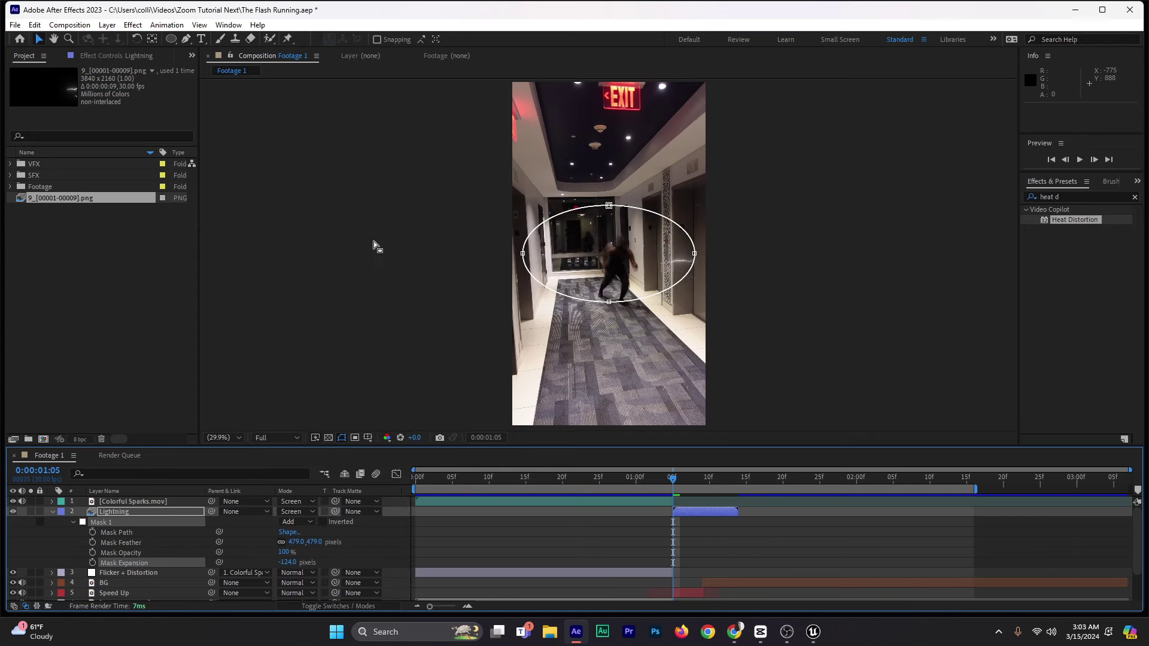
pyautogui.click(52, 513)
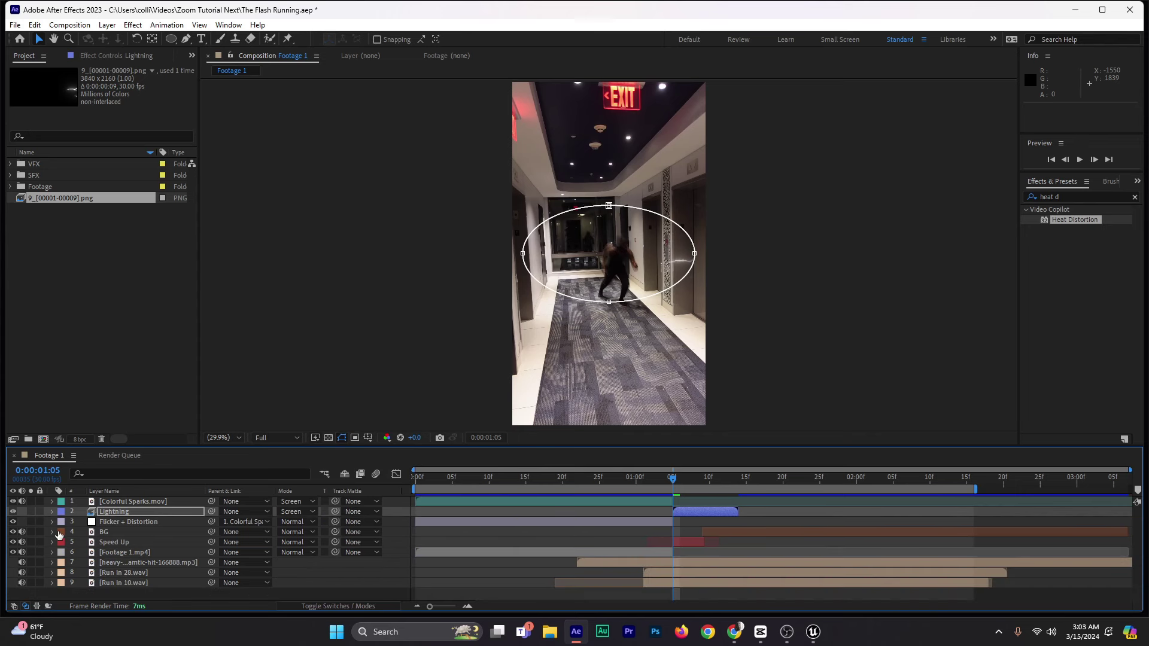
# Step: Show the switches columns and make the Lightning layer 3D
pyautogui.click(357, 608)
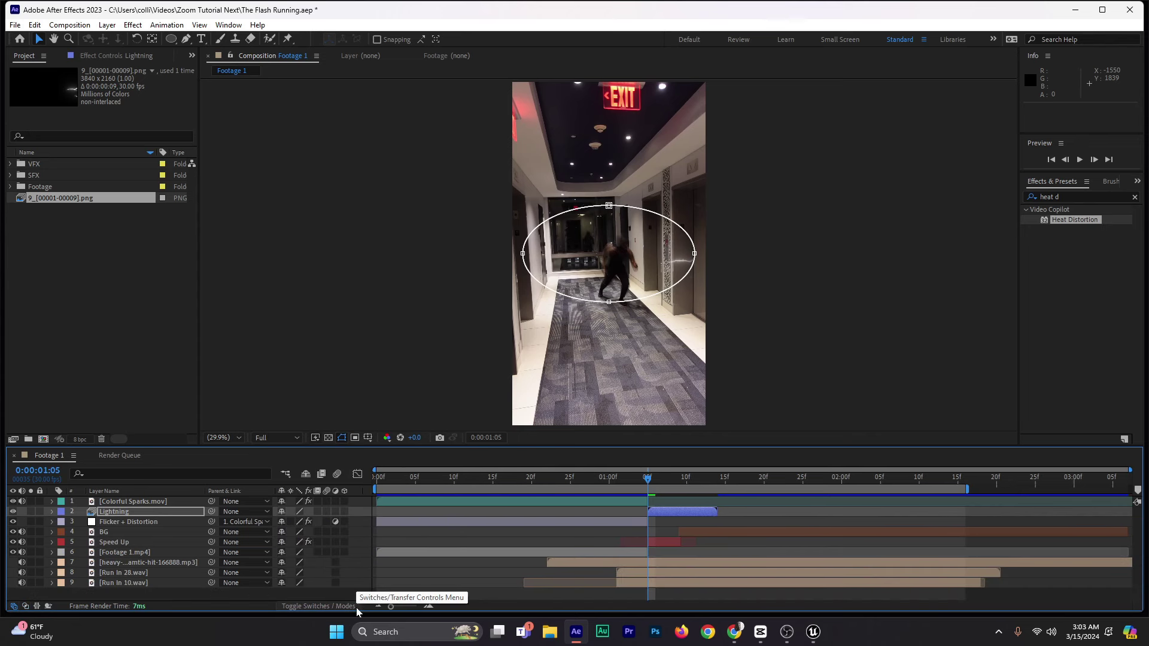
pyautogui.click(345, 511)
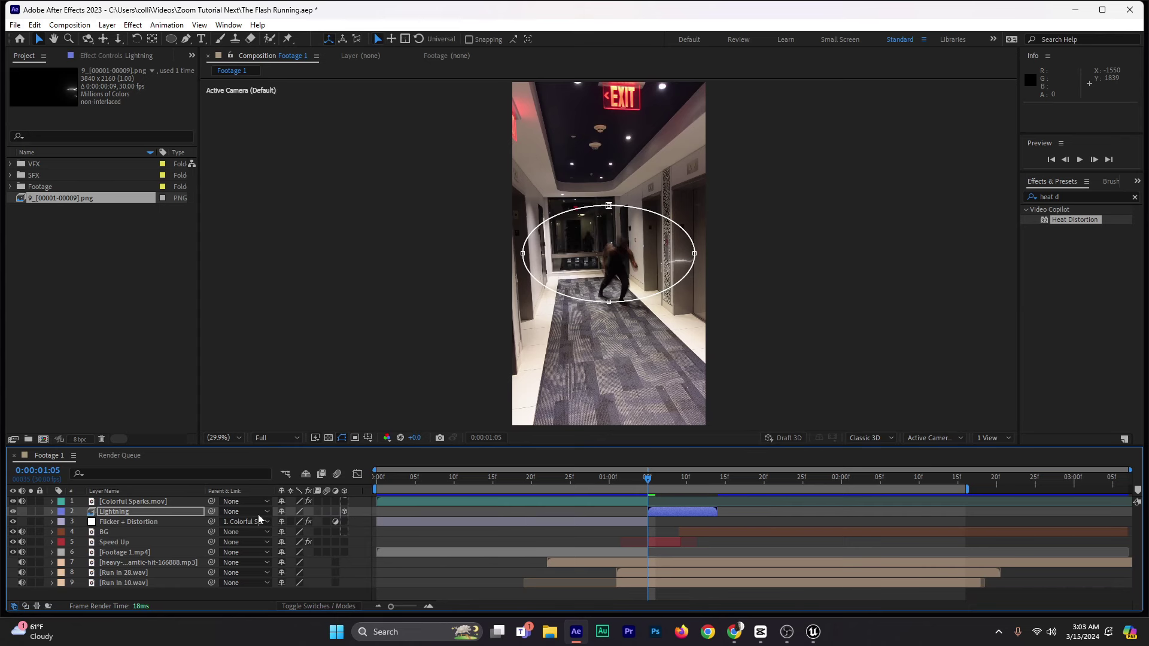
pyautogui.click(189, 513)
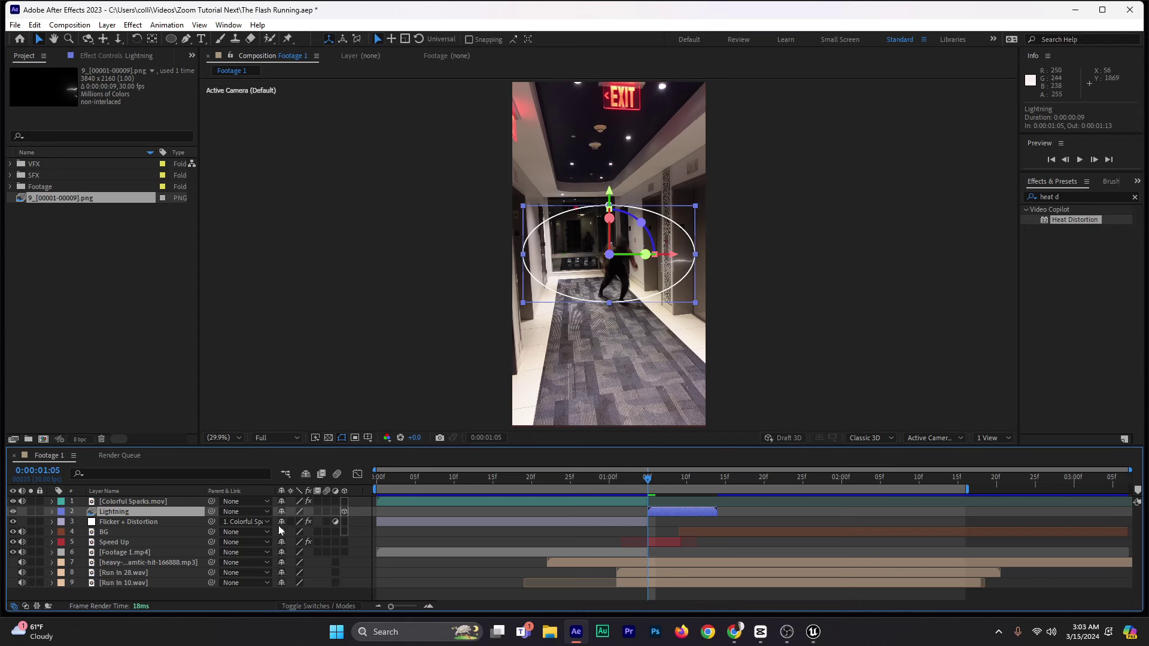
# Step: In Lightning's Transform properties, set Orientation Y to 253°
pyautogui.click(52, 512)
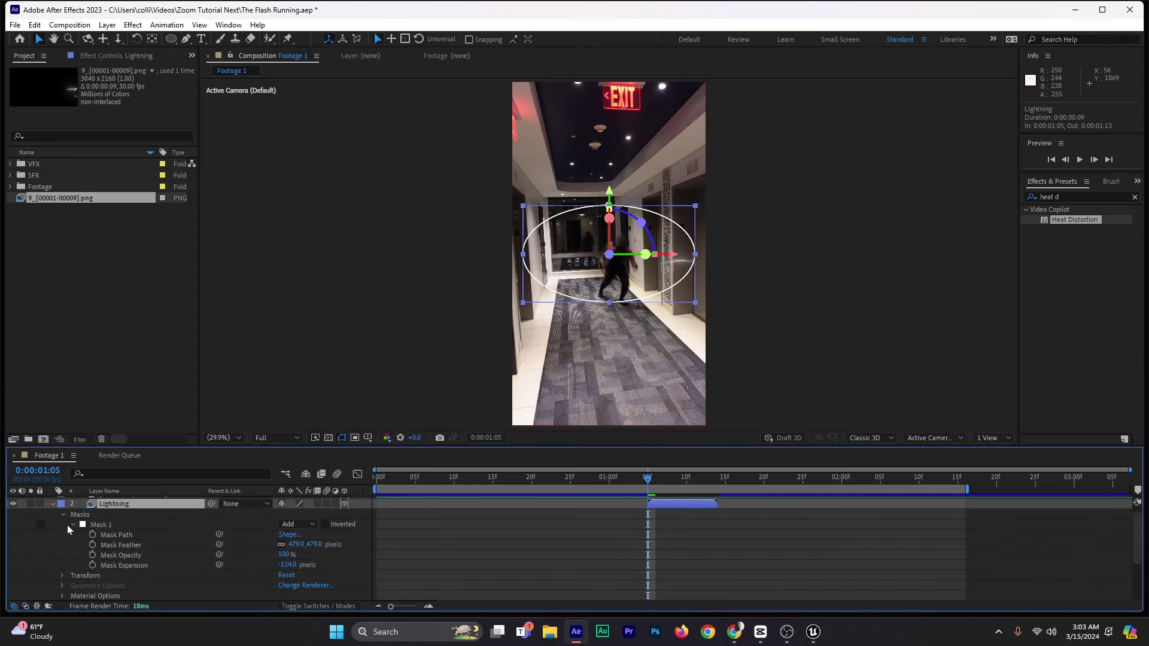
pyautogui.click(63, 519)
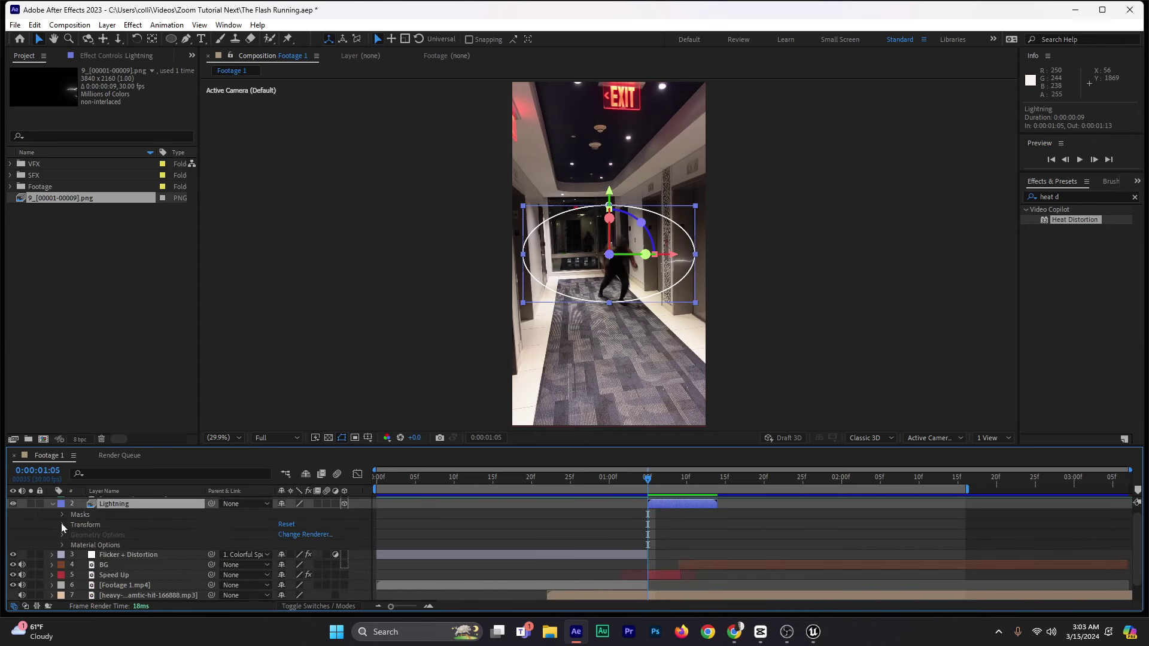
pyautogui.click(63, 526)
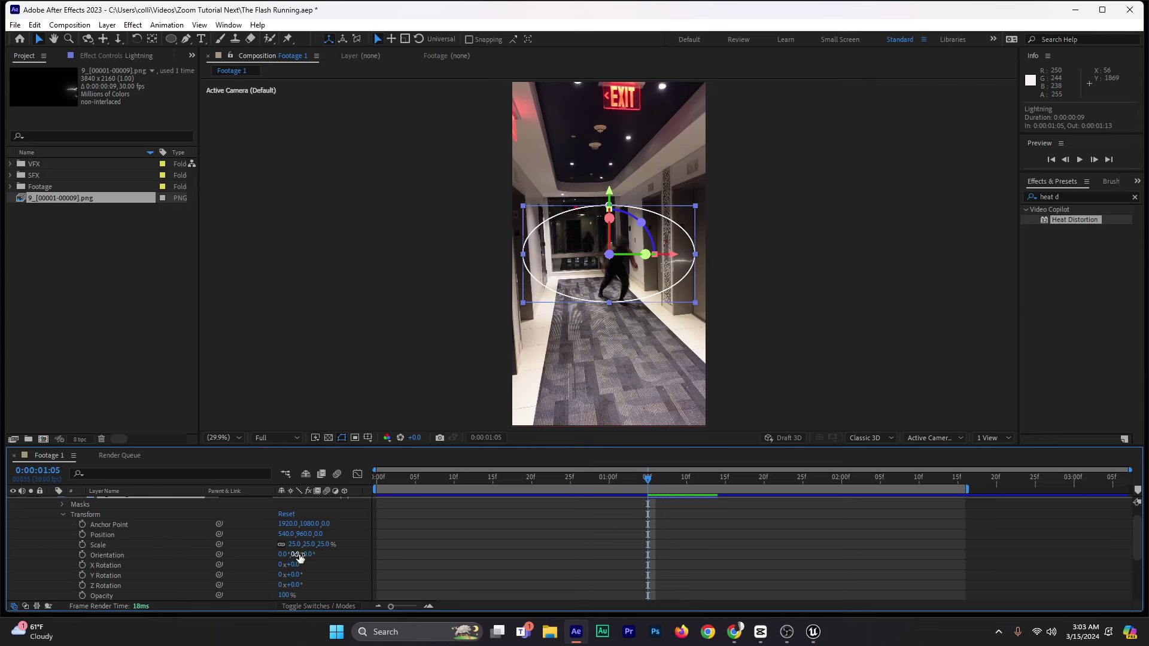
pyautogui.moveTo(298, 554); pyautogui.dragTo(438, 565)
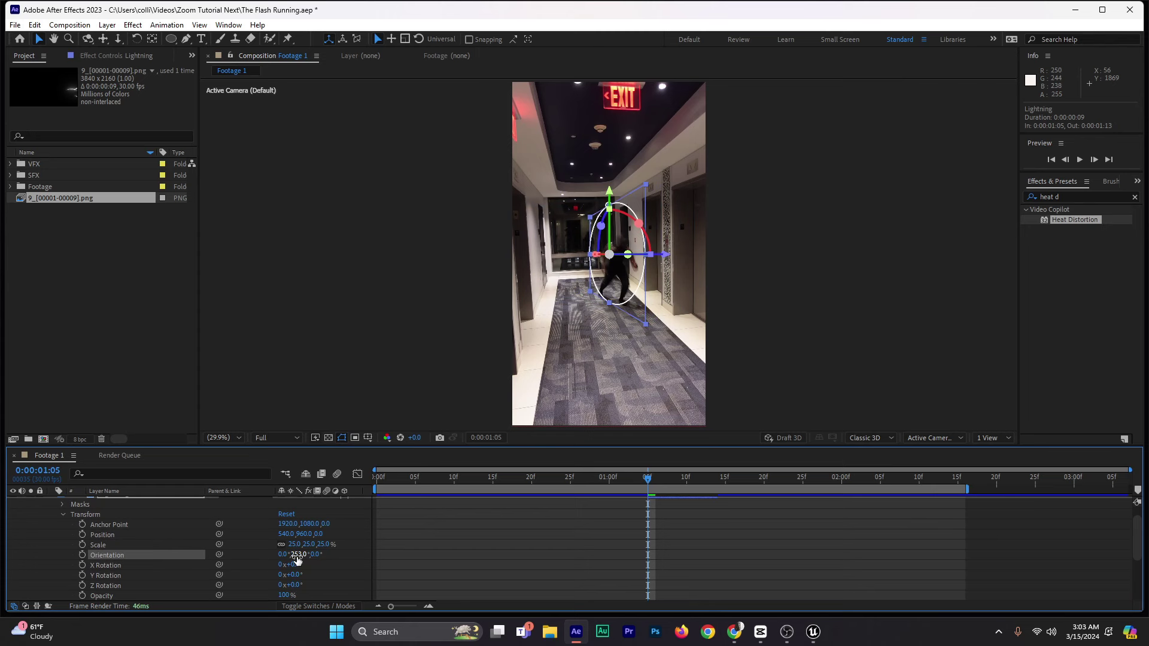
pyautogui.click(299, 555)
pyautogui.press('Return')
pyautogui.scroll(1, 299, 559)
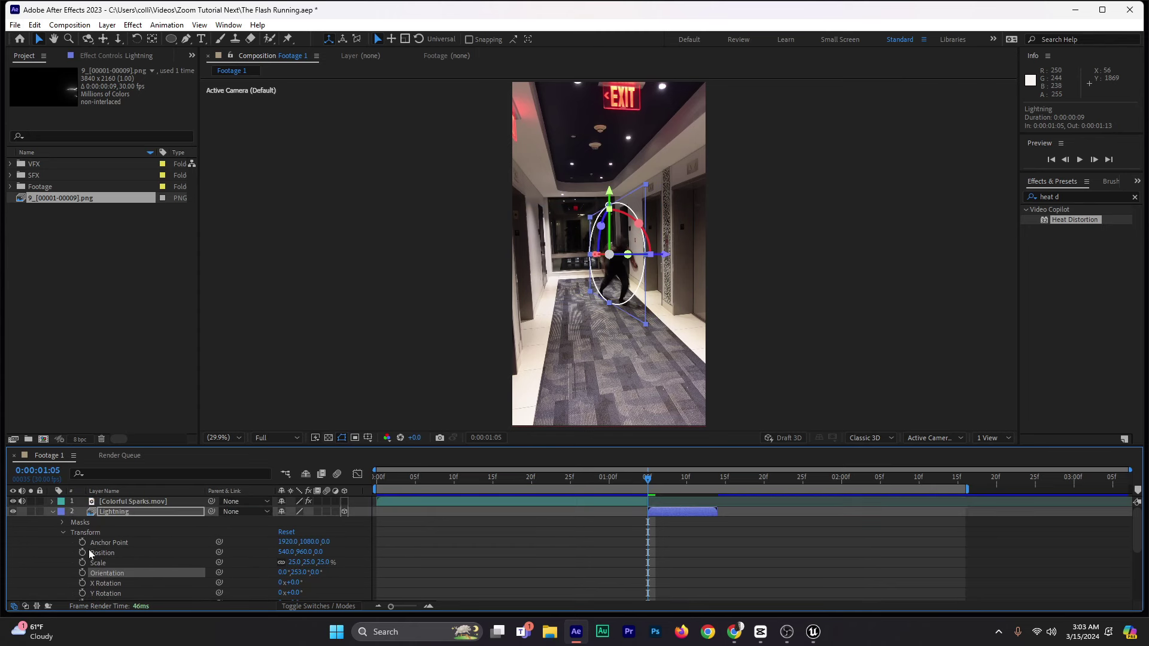
# Step: Add starting Position and Scale keyframes at 0:00:01:05, then show only keyframed properties with U
pyautogui.click(83, 553)
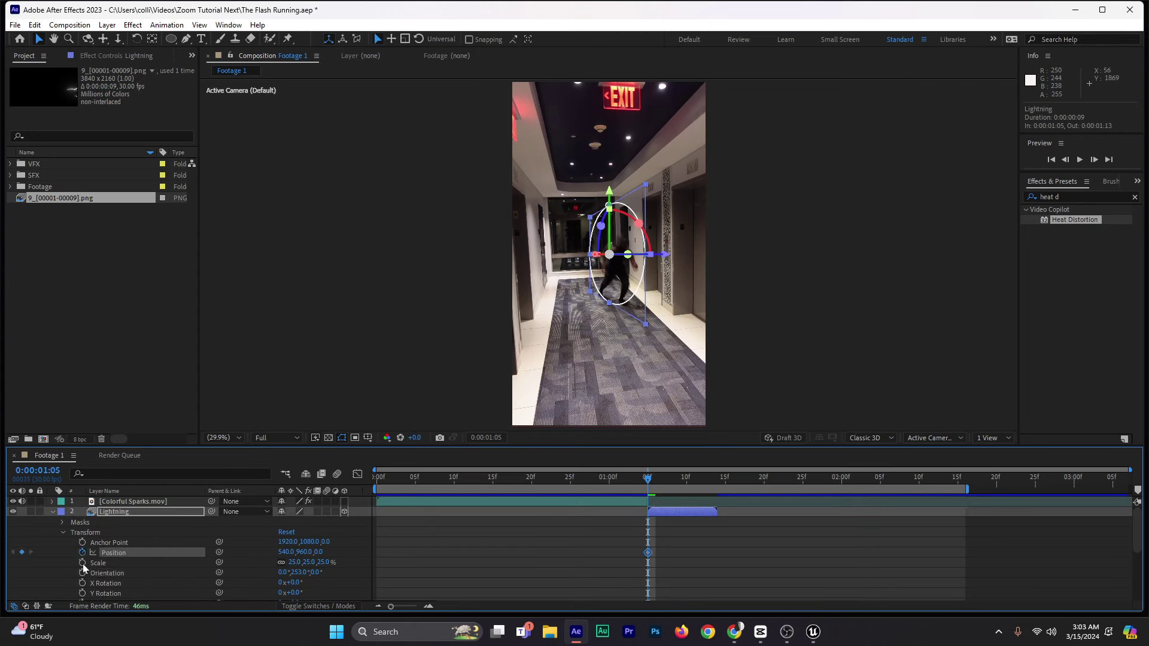
pyautogui.click(82, 563)
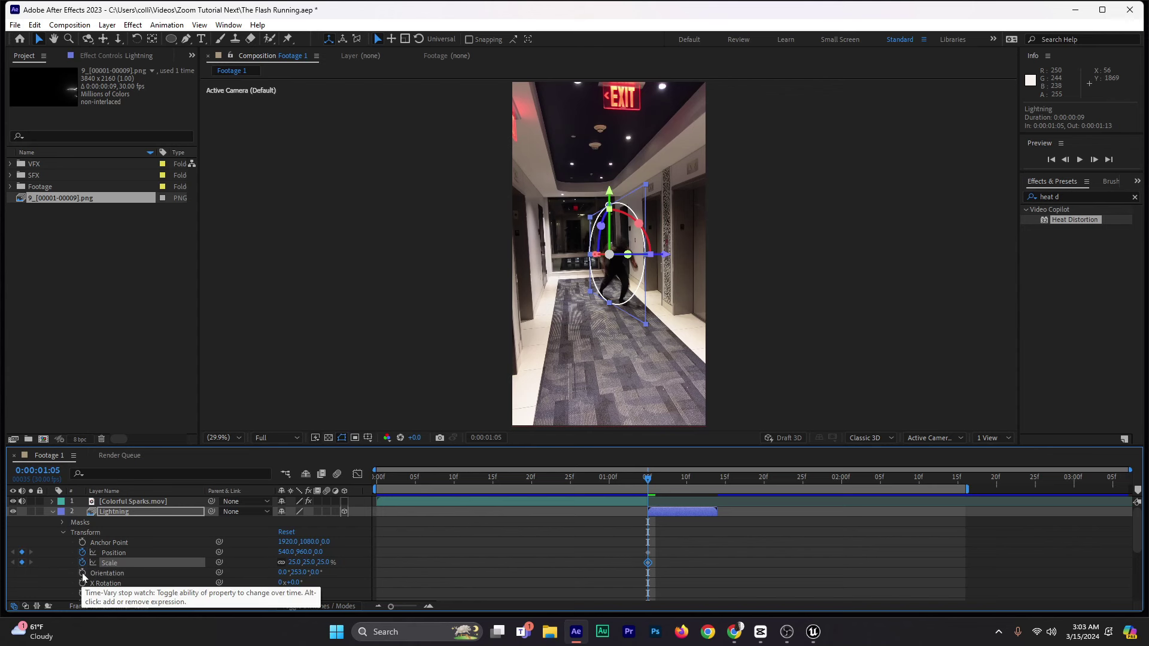
pyautogui.click(53, 512)
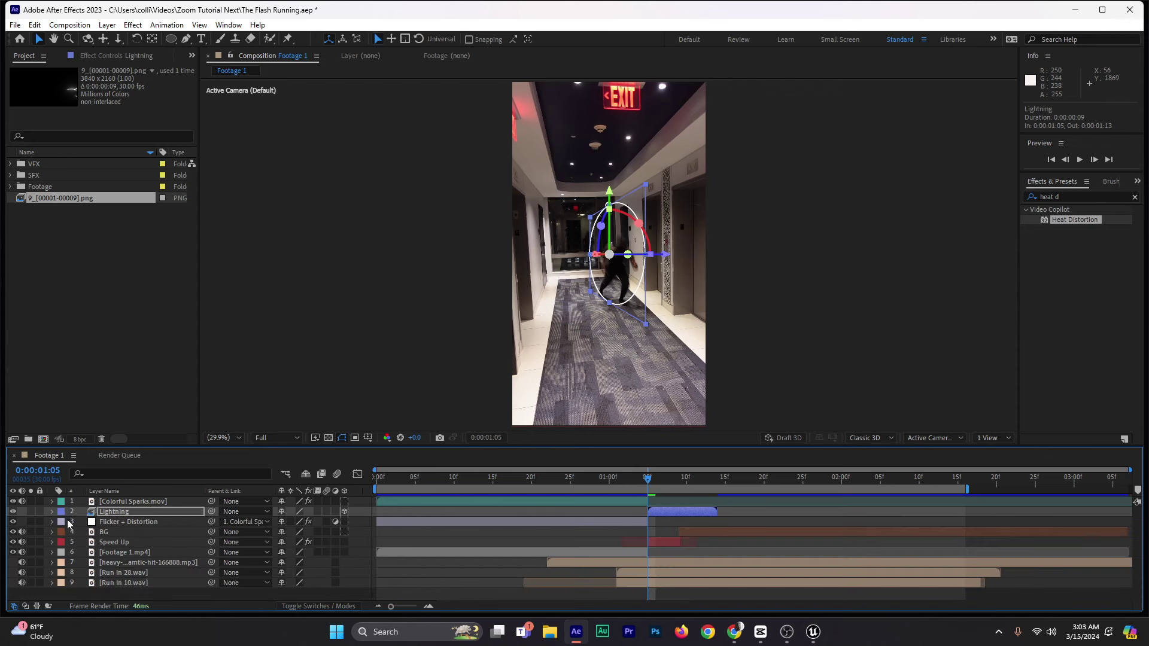
pyautogui.click(140, 513)
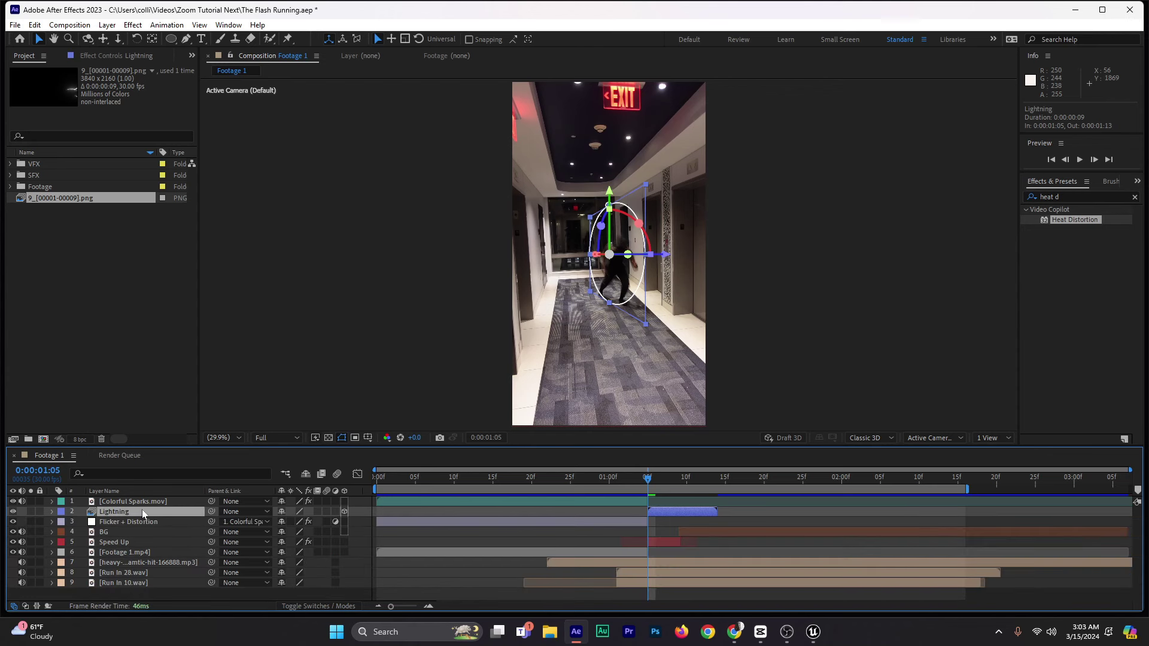
pyautogui.press('u')
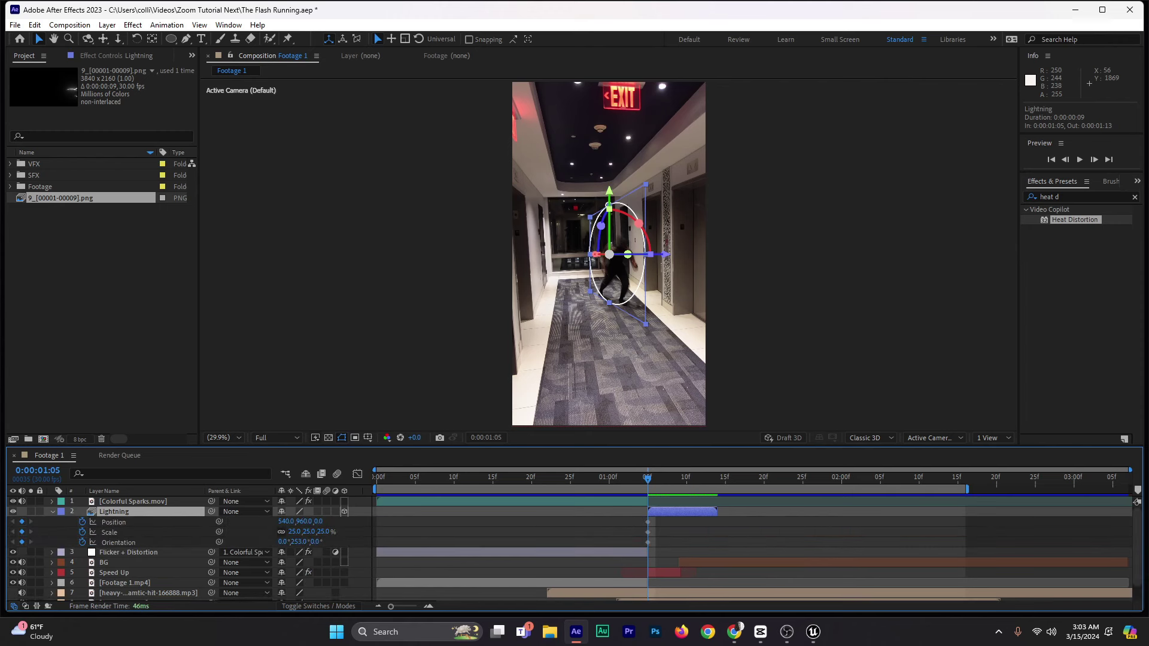
# Step: Keyframe frames 1:06 and 1:07, rotating Lightning slightly in Y and moving it across the runner
pyautogui.click(1093, 160)
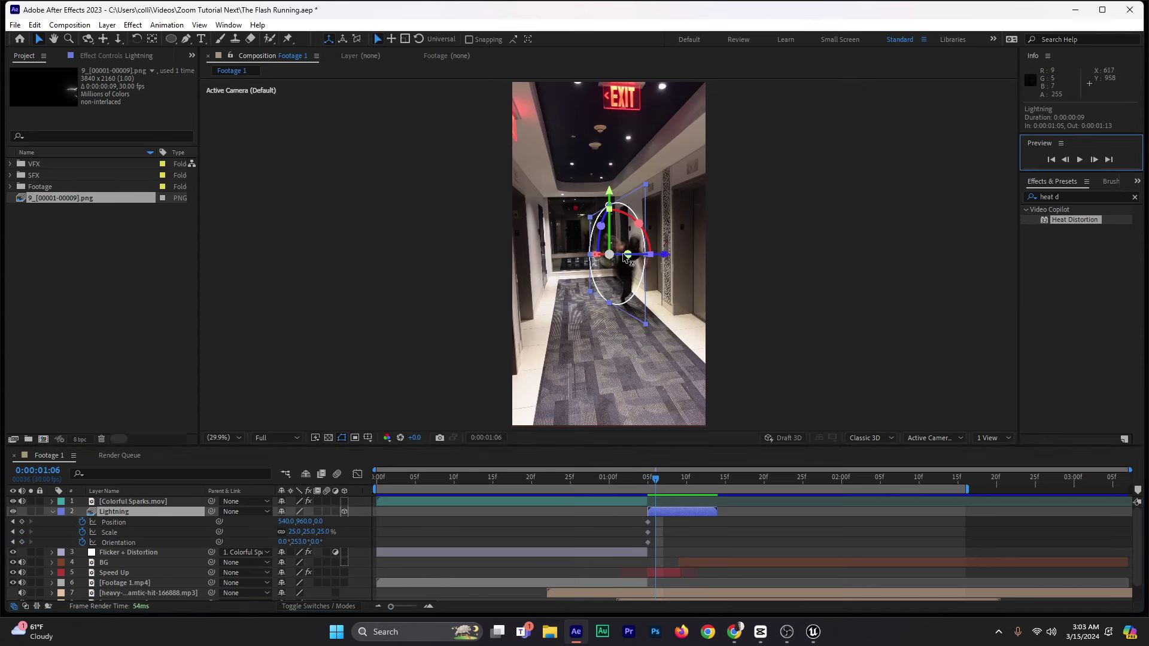
pyautogui.moveTo(298, 542); pyautogui.dragTo(301, 532)
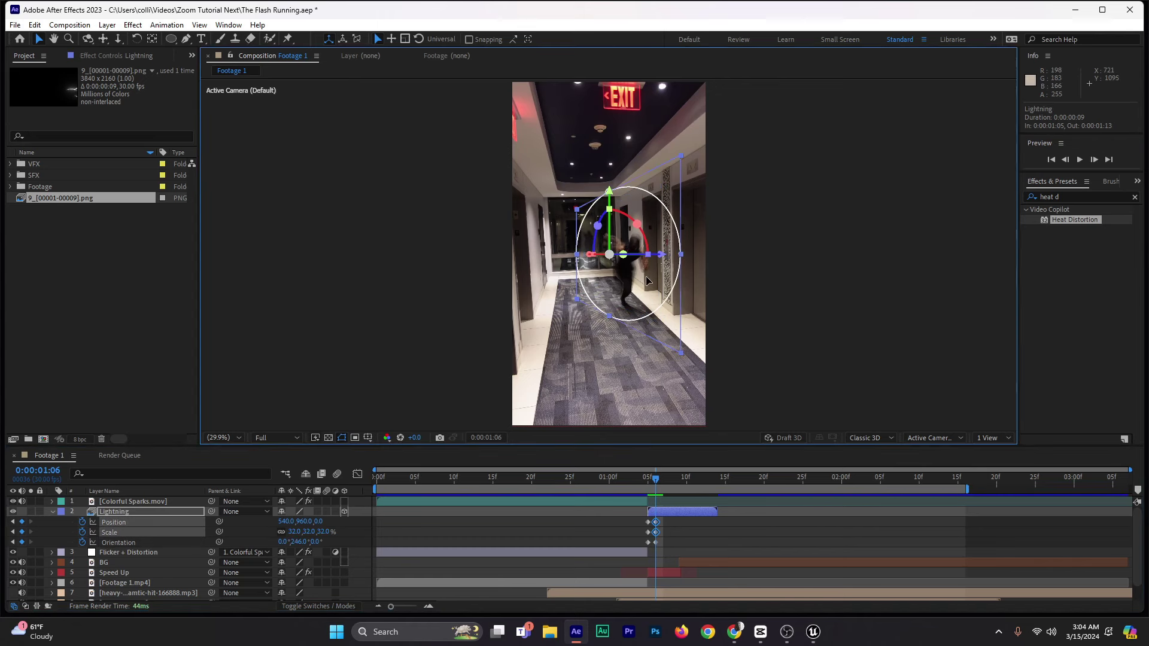
pyautogui.moveTo(647, 280); pyautogui.dragTo(673, 271)
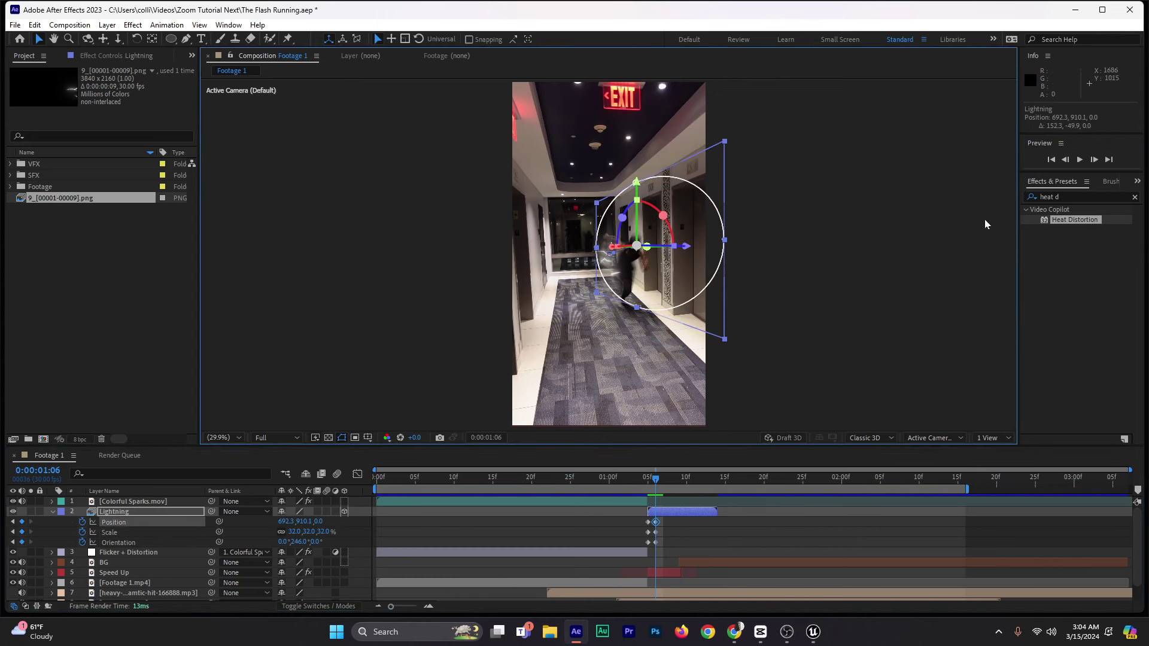
pyautogui.click(1094, 160)
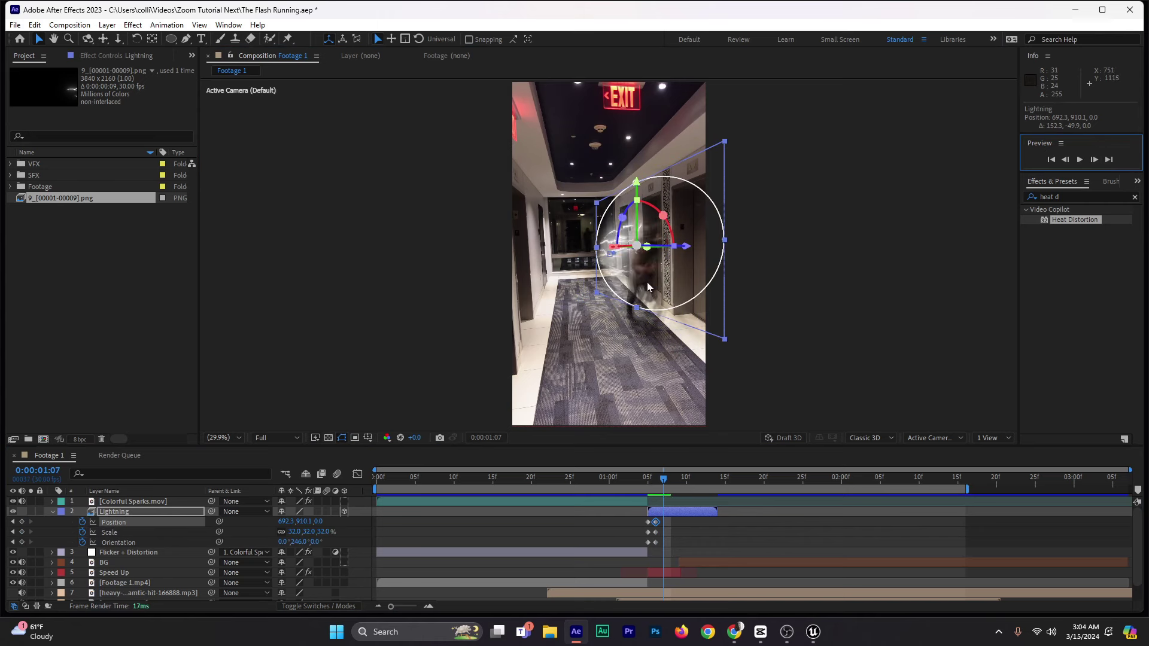
pyautogui.moveTo(647, 284); pyautogui.dragTo(653, 300)
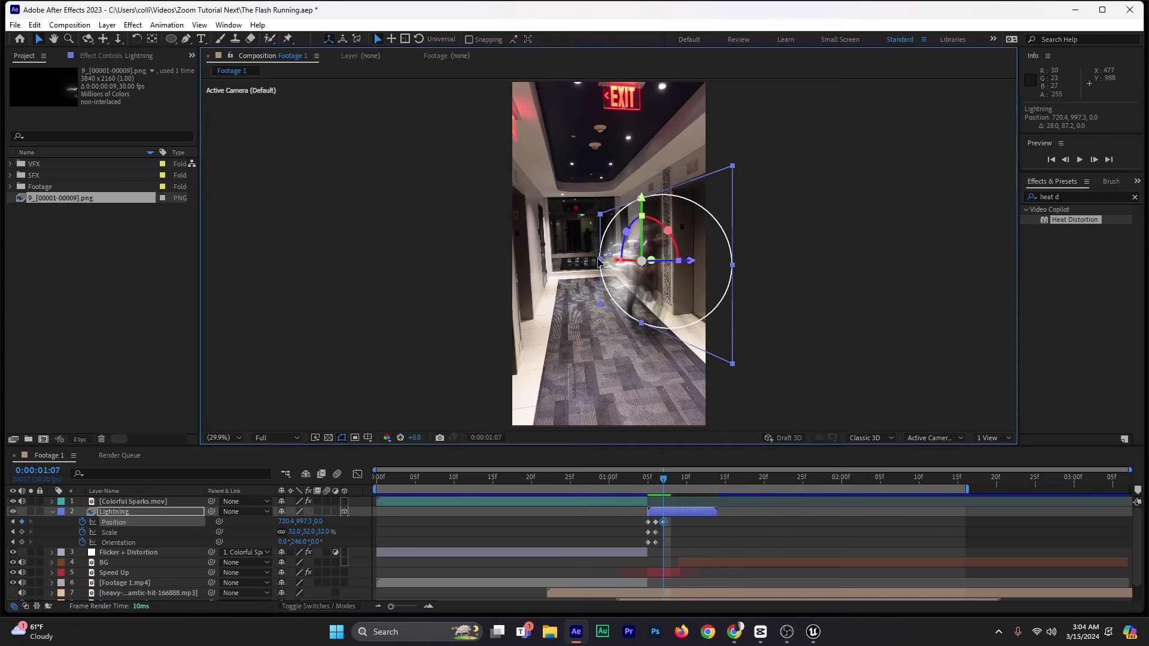
# Step: Check the Lightning mask properties with M, then show only keyframed properties again
pyautogui.click(598, 261)
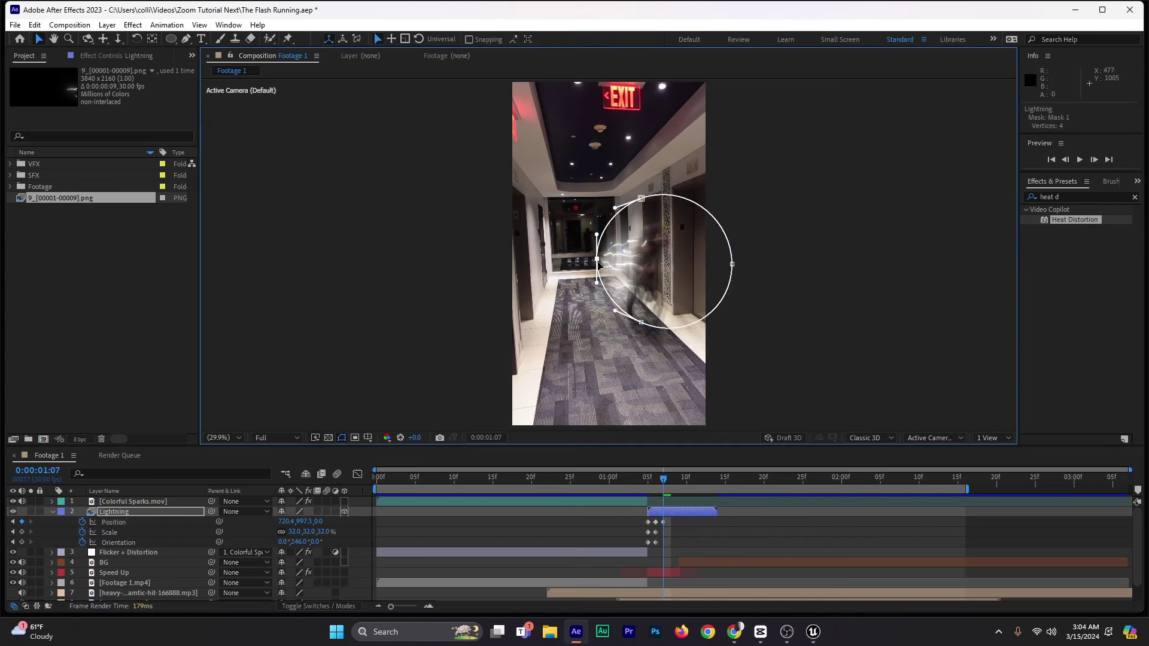
pyautogui.click(132, 512)
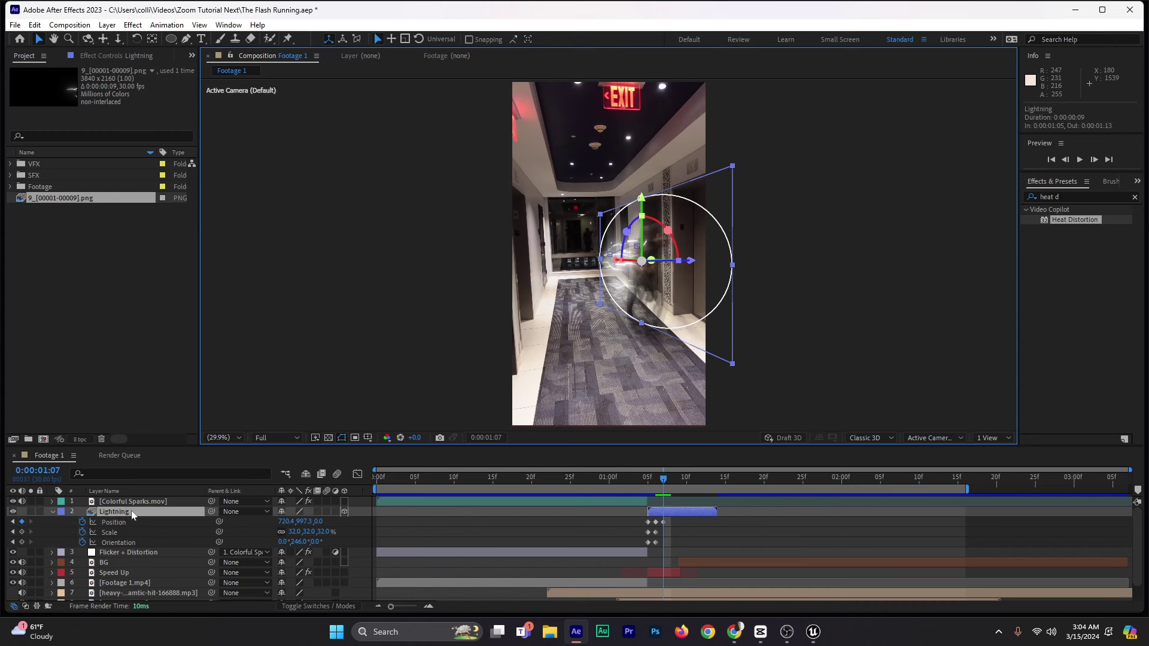
pyautogui.press('m')
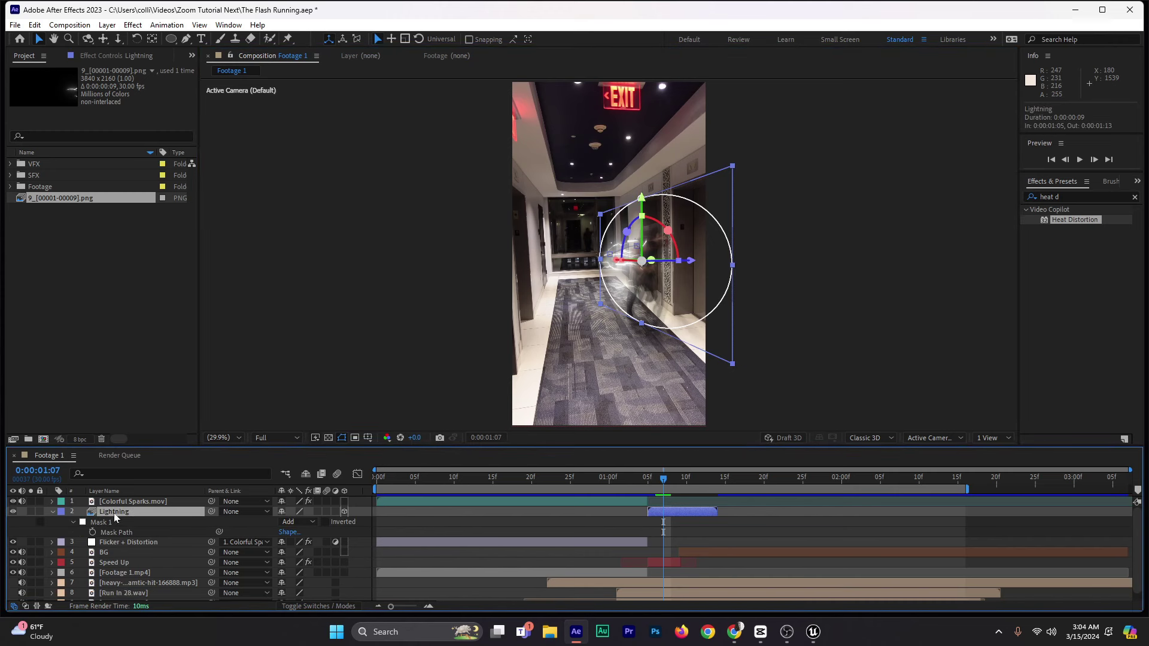
pyautogui.click(52, 512)
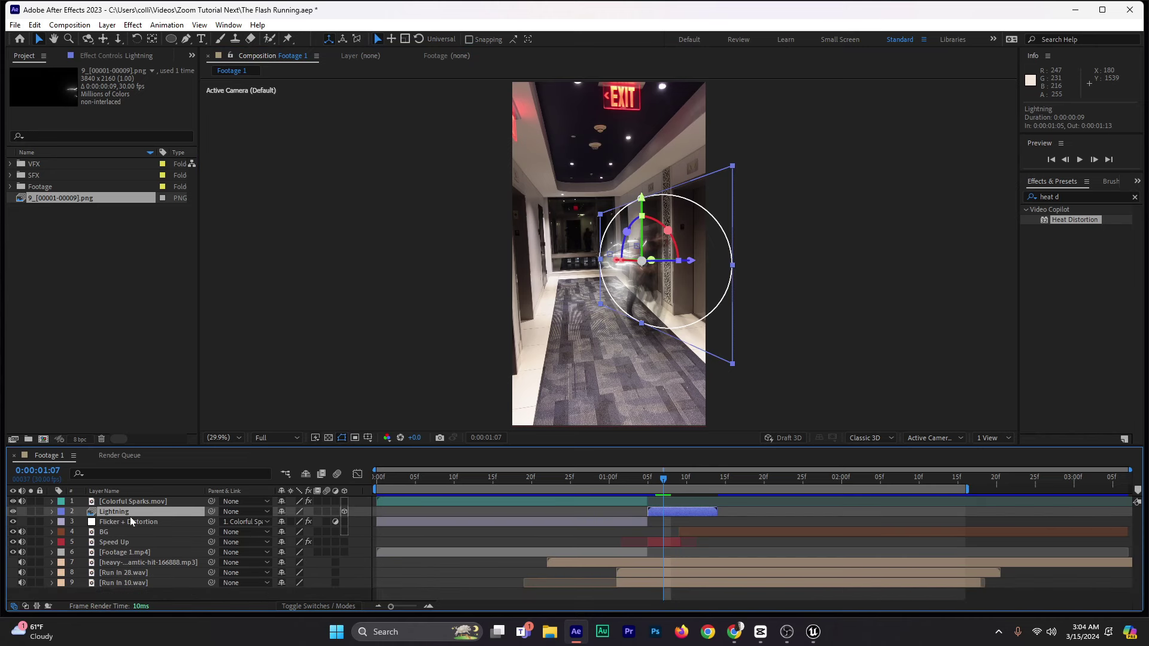
pyautogui.press('u')
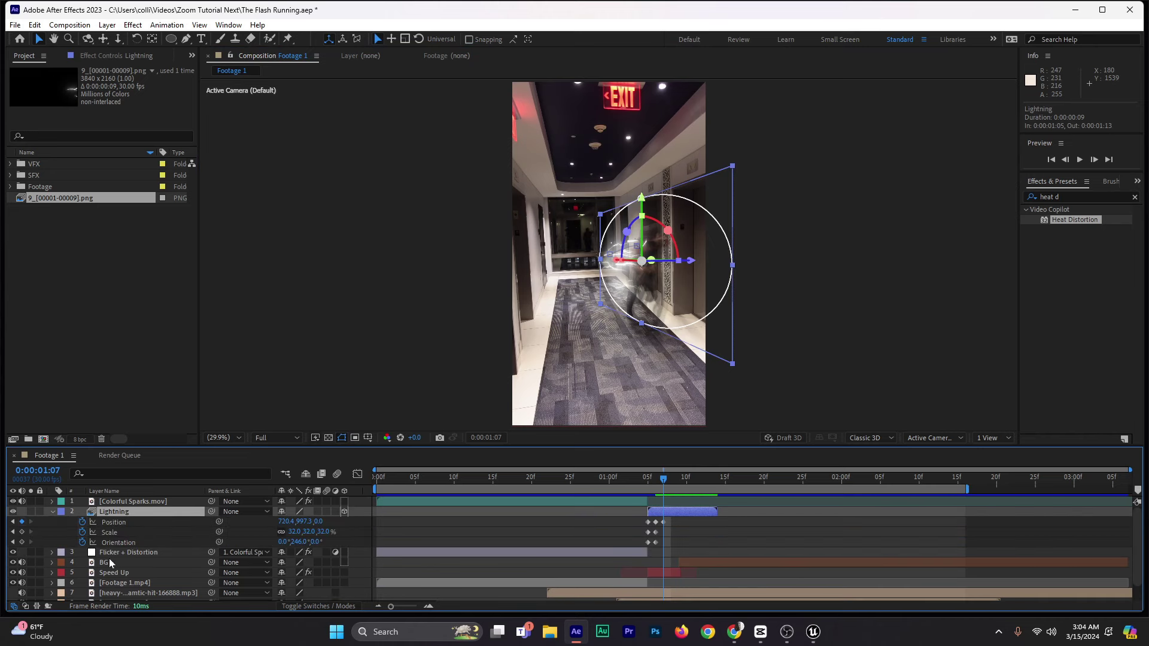
# Step: Move Lightning right at 1:08 and 1:09, stretching it much wider horizontally
pyautogui.click(1094, 160)
pyautogui.moveTo(667, 305); pyautogui.dragTo(691, 298)
pyautogui.moveTo(616, 256); pyautogui.dragTo(588, 257)
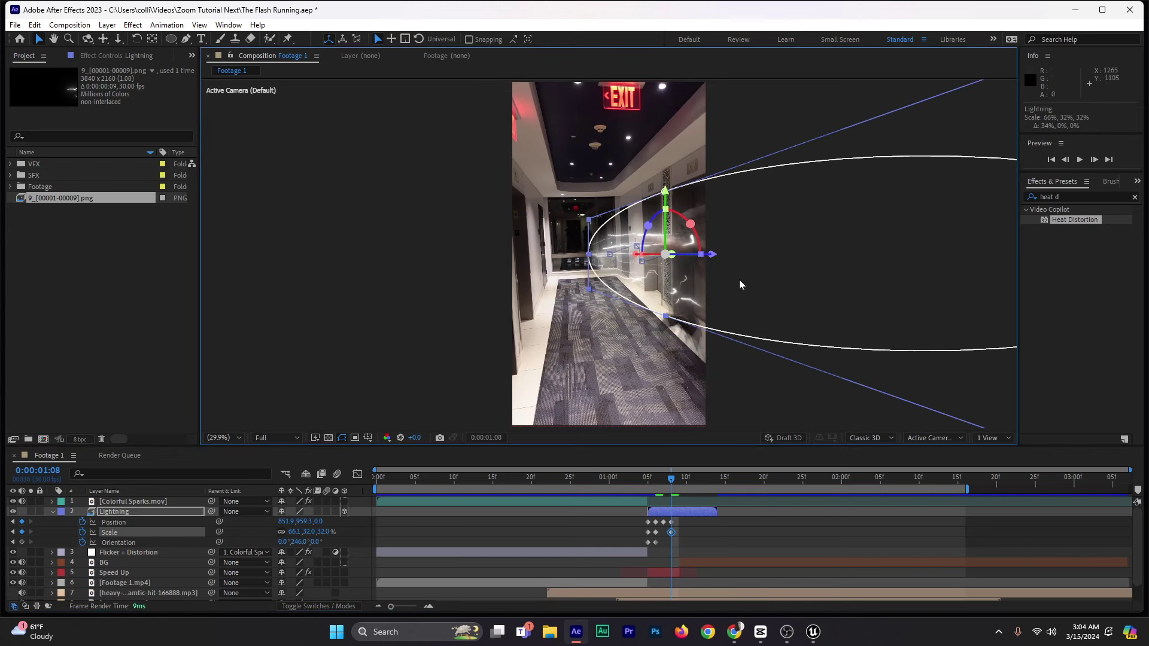
pyautogui.click(1094, 160)
pyautogui.moveTo(678, 302); pyautogui.dragTo(718, 307)
pyautogui.moveTo(611, 257); pyautogui.dragTo(589, 286)
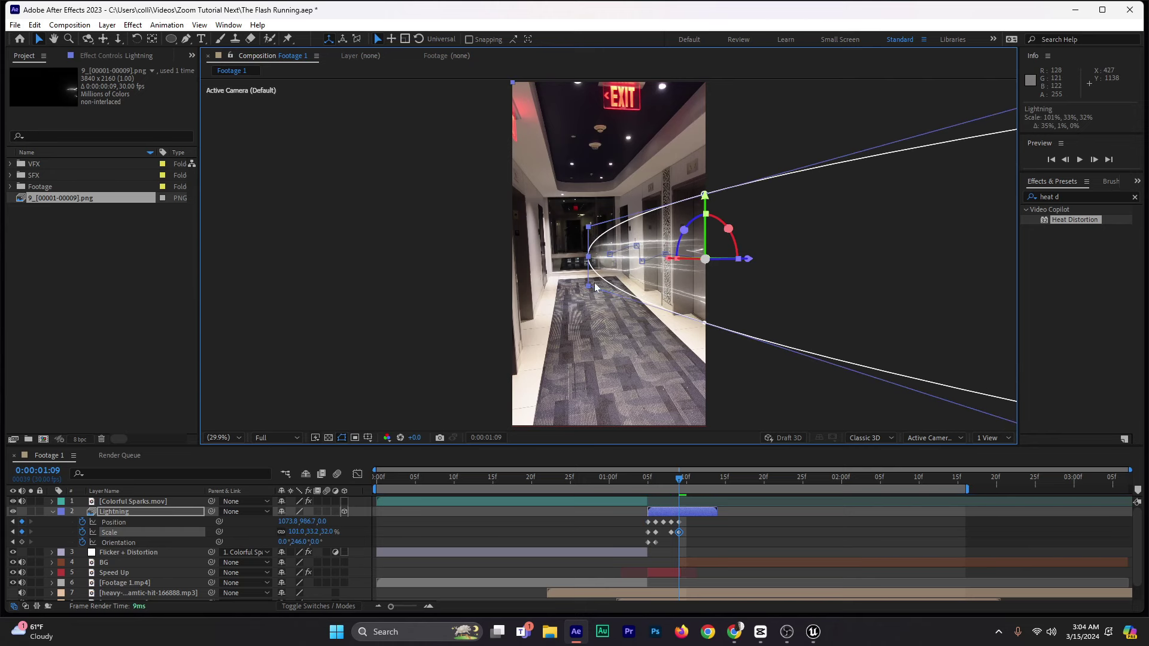
# Step: Push Lightning back in depth, rotate it slightly in Y, and sweep it right through 1:11
pyautogui.moveTo(722, 263); pyautogui.dragTo(713, 262)
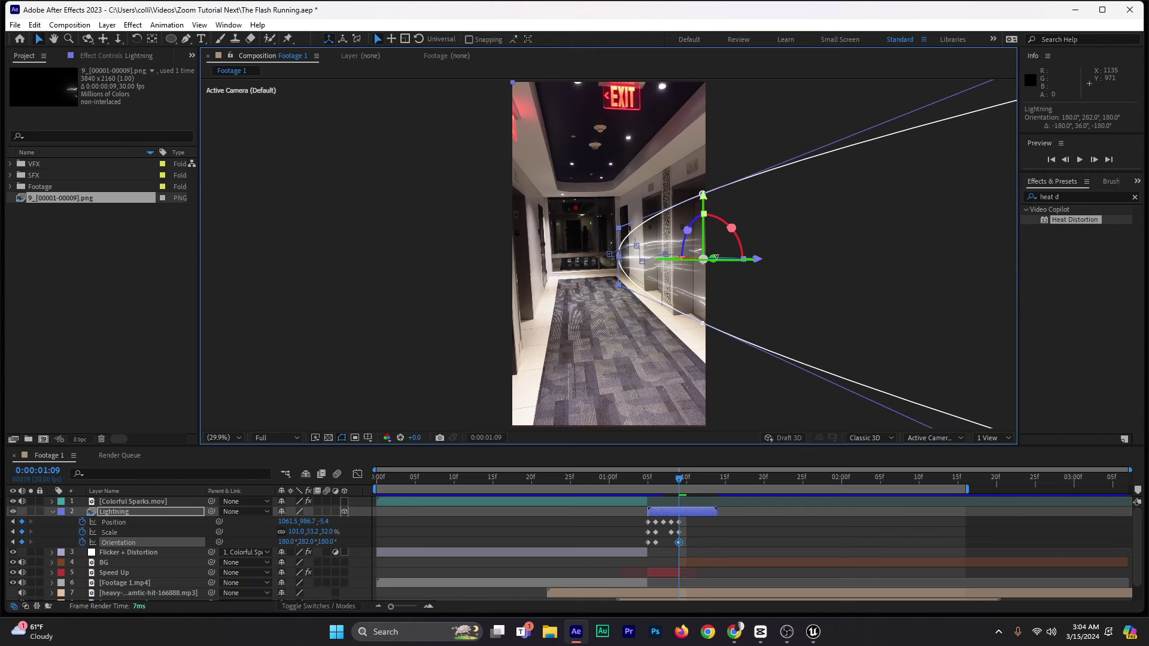
pyautogui.moveTo(716, 258); pyautogui.dragTo(716, 259)
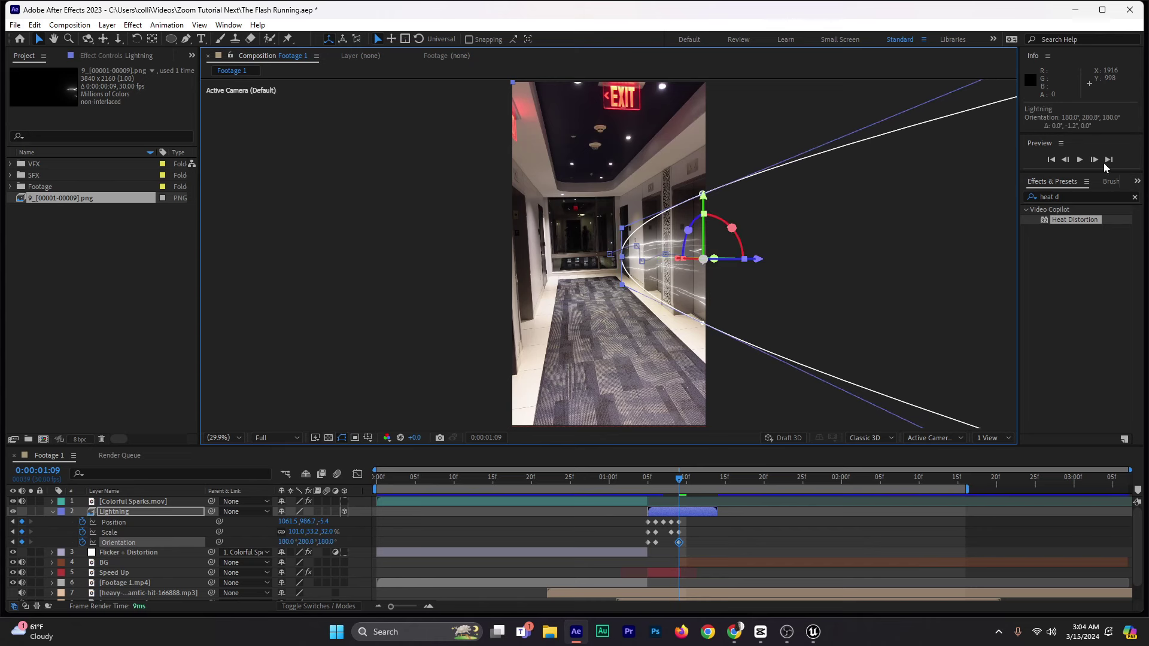
pyautogui.click(1093, 160)
pyautogui.moveTo(715, 304); pyautogui.dragTo(754, 304)
pyautogui.click(1094, 160)
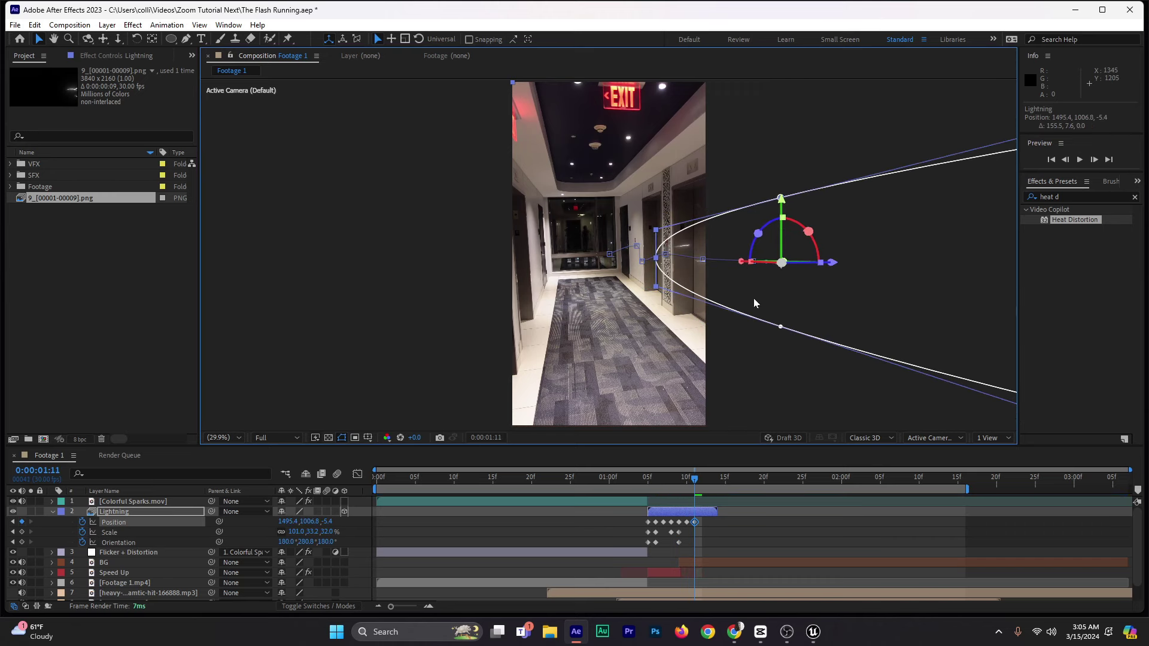
# Step: Split the Lightning layer at 0:00:01:12 and delete the part after it
pyautogui.click(1092, 160)
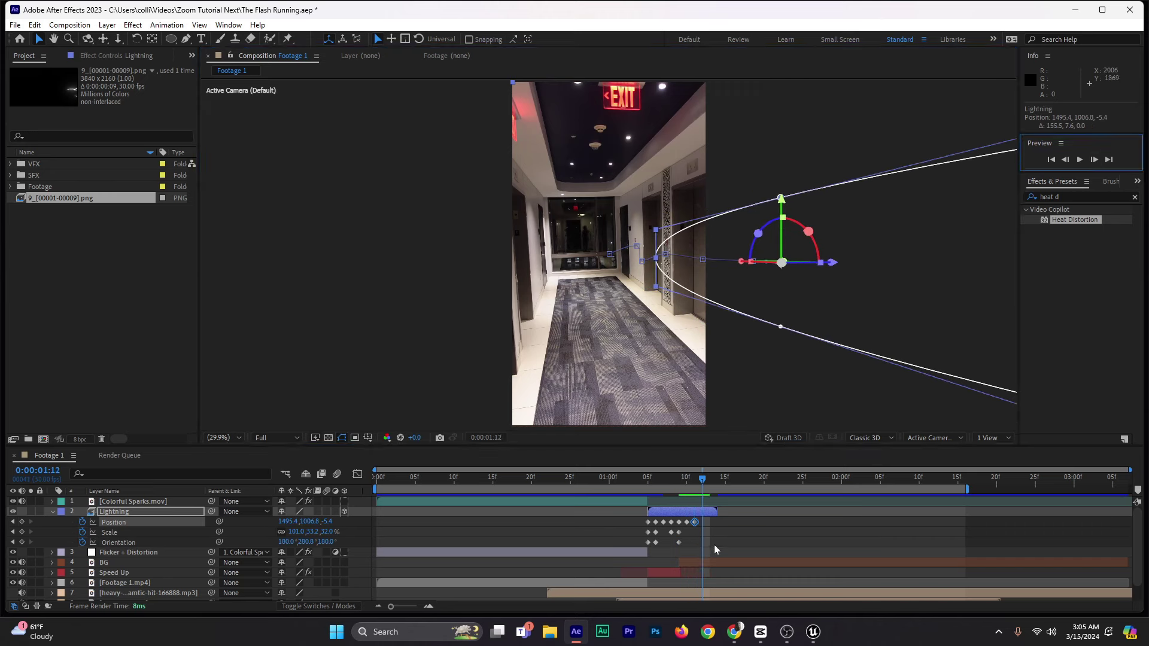
pyautogui.hotkey('ctrl', 'shift', 'd')
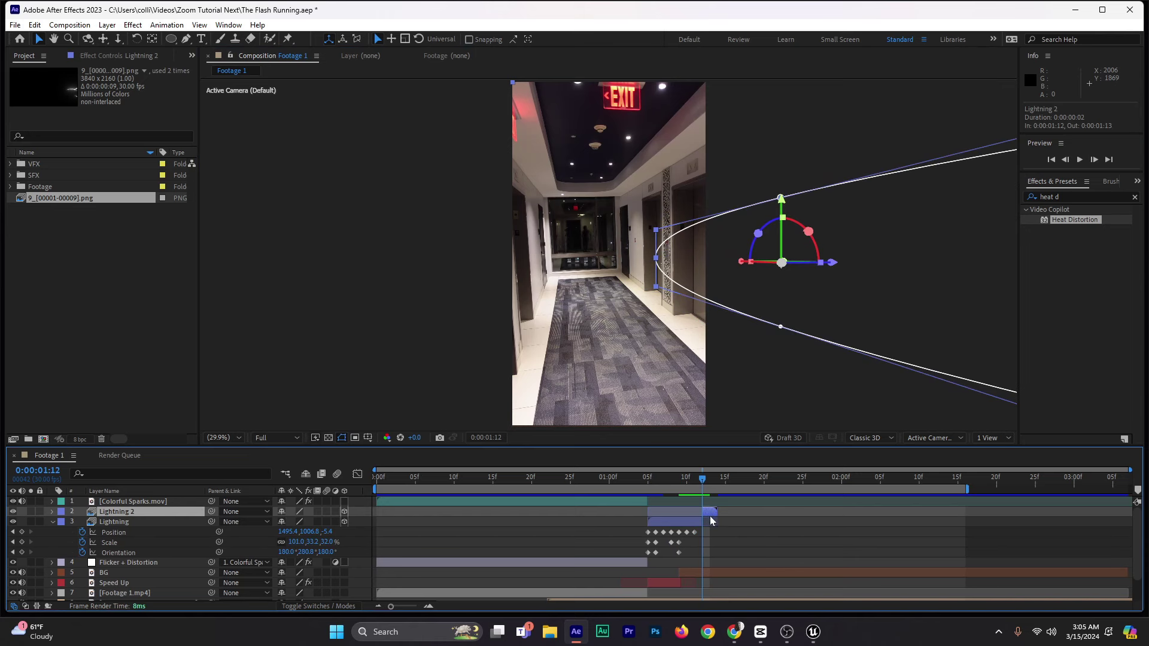
pyautogui.press('Delete')
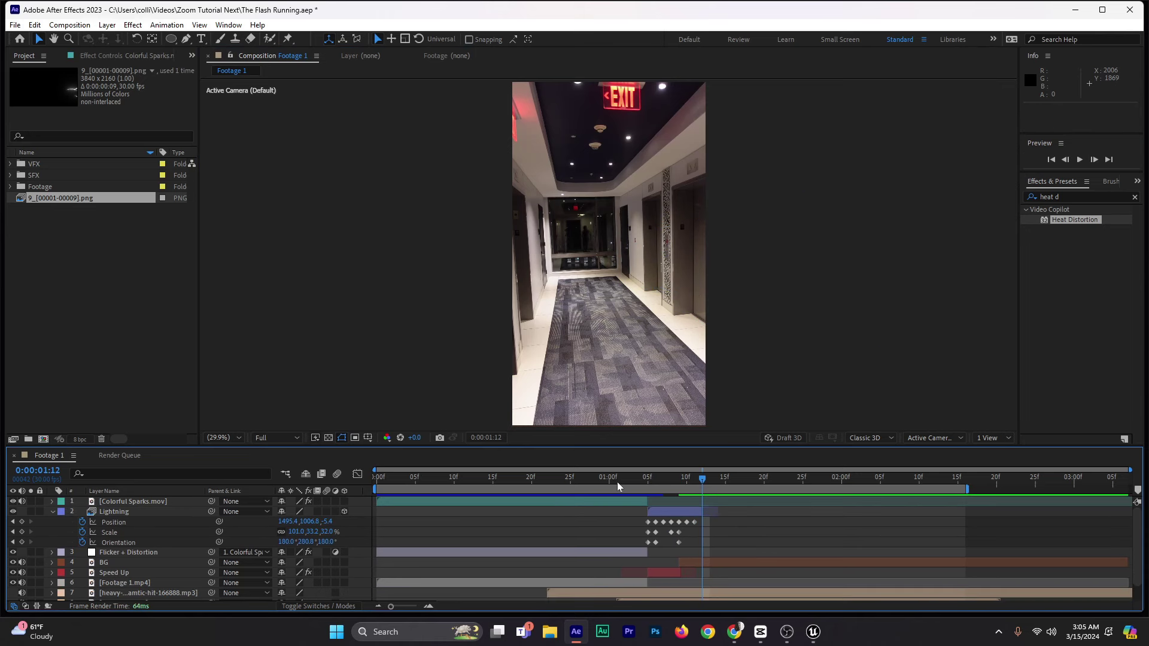
# Step: Scrub back to review the strike, save the project, and collapse the Lightning layer
pyautogui.moveTo(617, 482)
pyautogui.mouseDown()
pyautogui.moveTo(633, 475)
pyautogui.moveTo(702, 497)
pyautogui.moveTo(662, 523)
pyautogui.mouseUp()
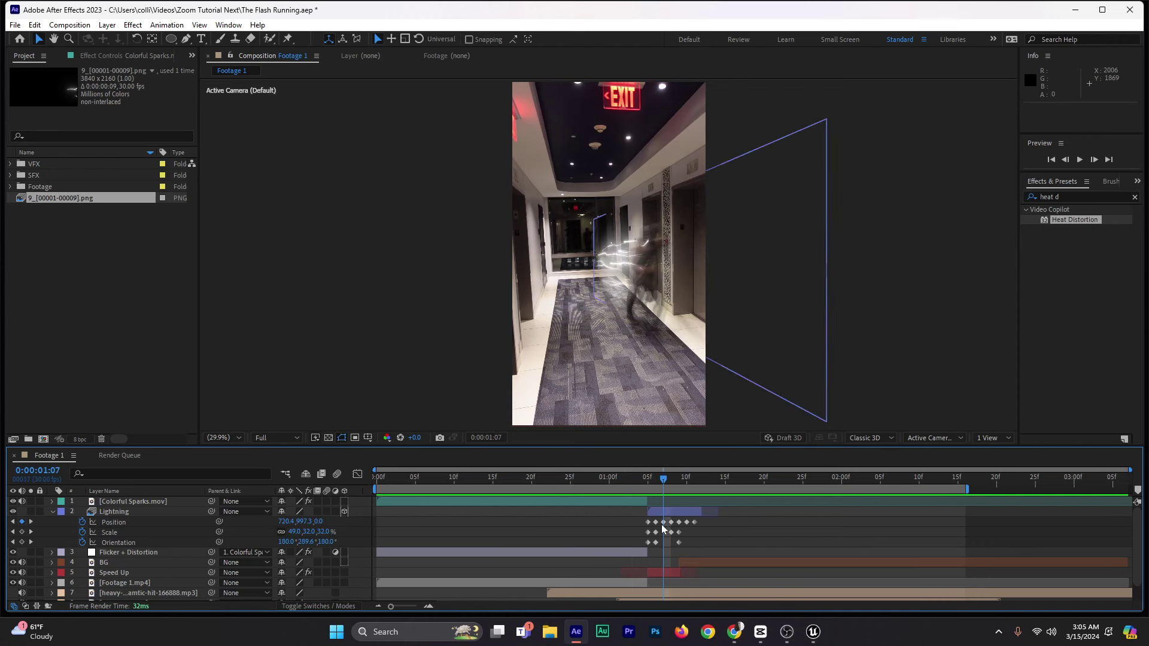
pyautogui.moveTo(662, 524)
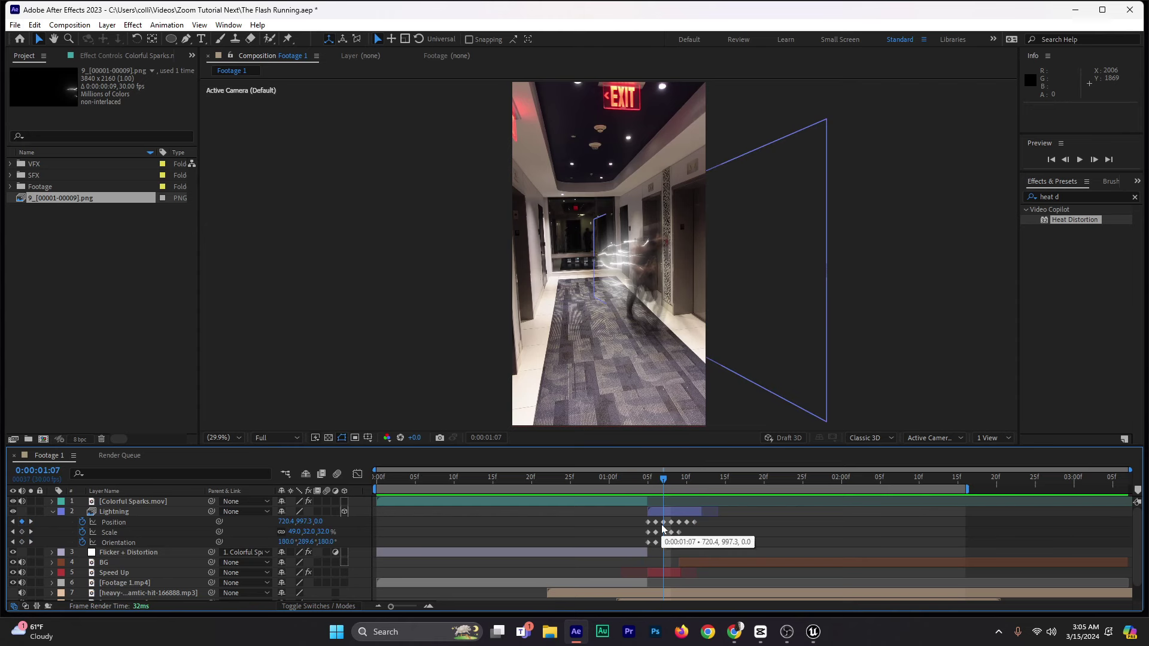
pyautogui.hotkey('ctrl', 's')
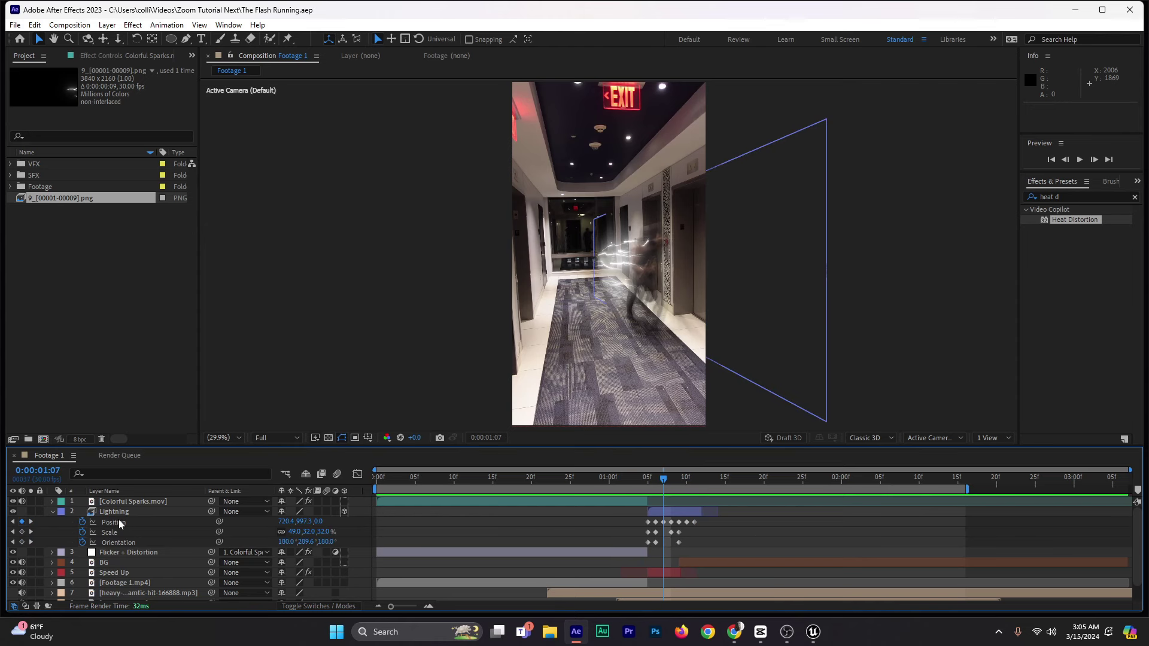
pyautogui.click(52, 512)
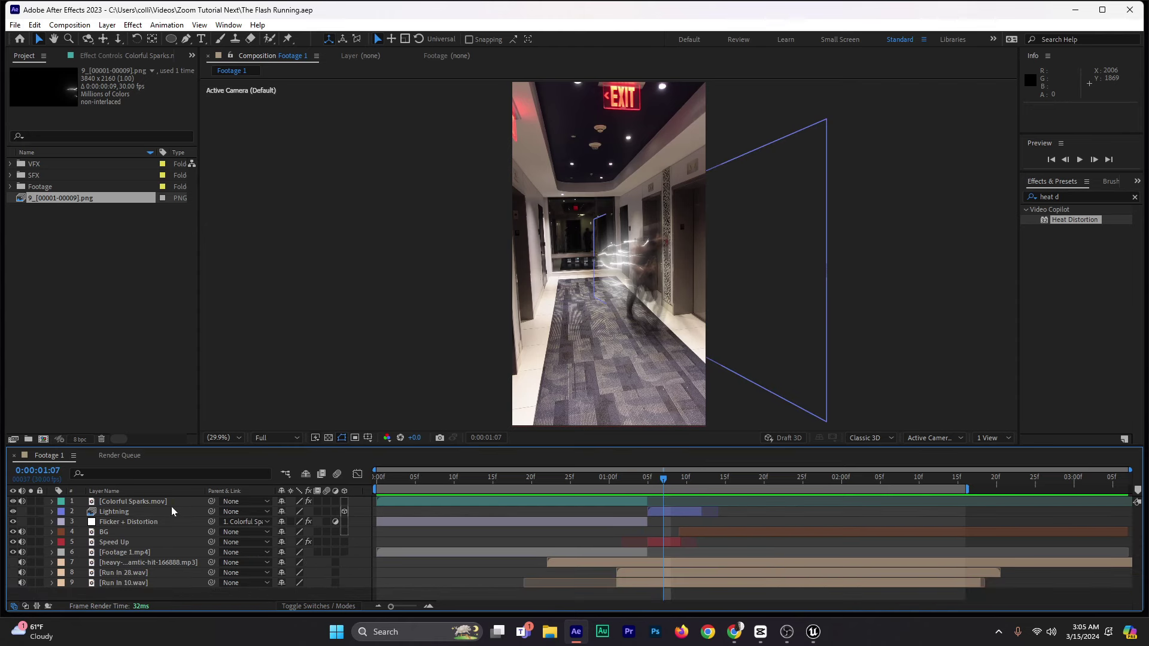
# Step: Select the Colorful Sparks.mov layer's Effects group to copy, then select the Lightning layer
pyautogui.click(131, 504)
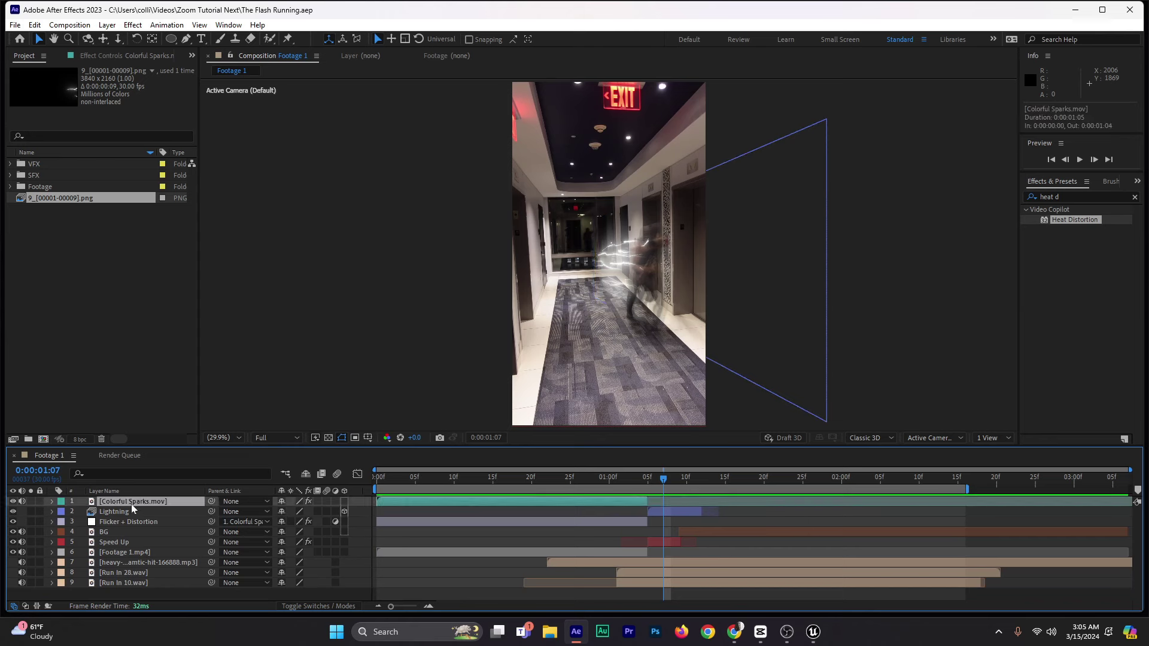
pyautogui.click(52, 501)
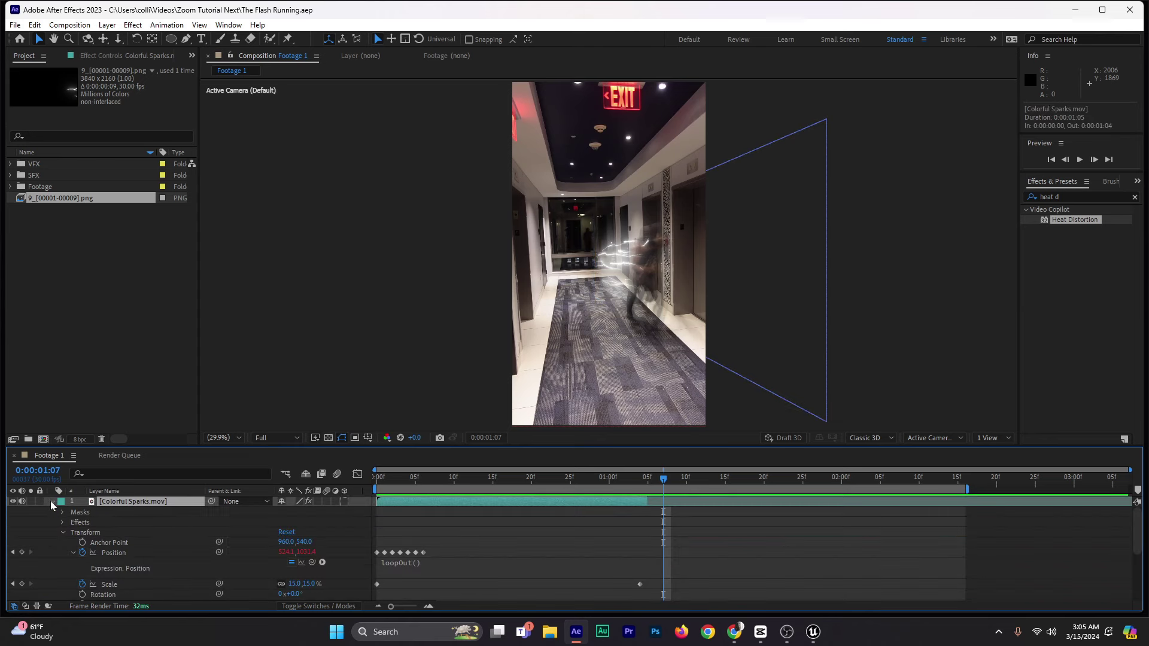
pyautogui.click(63, 533)
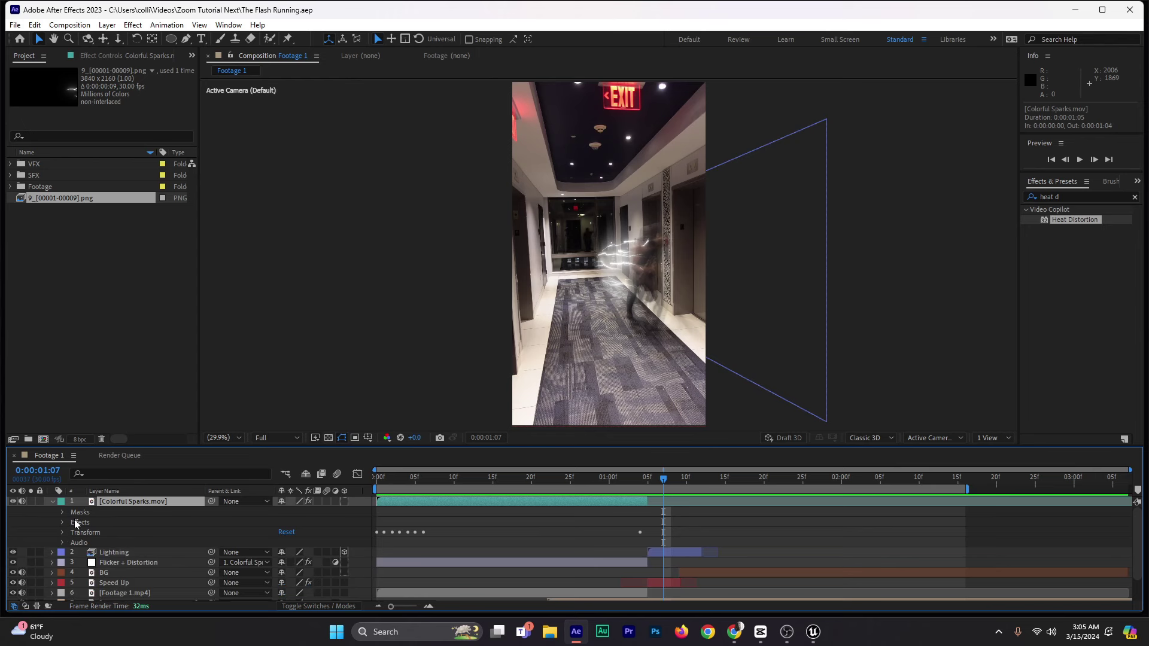
pyautogui.click(75, 524)
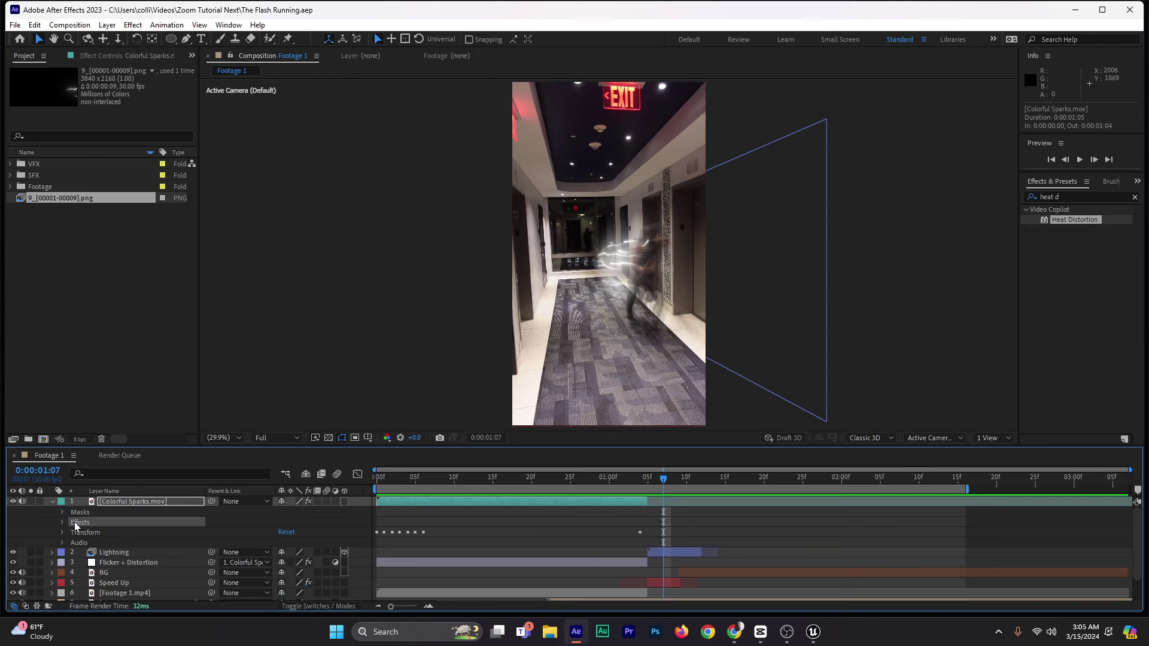
pyautogui.click(51, 502)
pyautogui.click(116, 515)
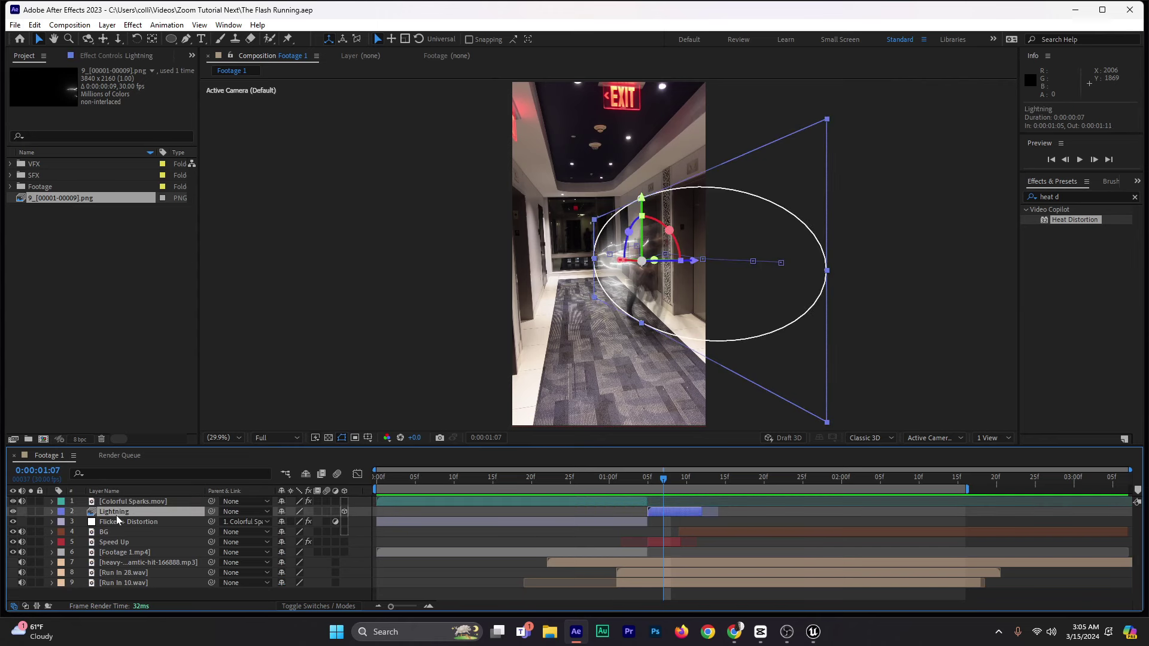
# Step: Paste the Colorful Sparks effects onto Lightning, then scrub and preview from 0:00:01:05
pyautogui.hotkey('ctrl', 'v')
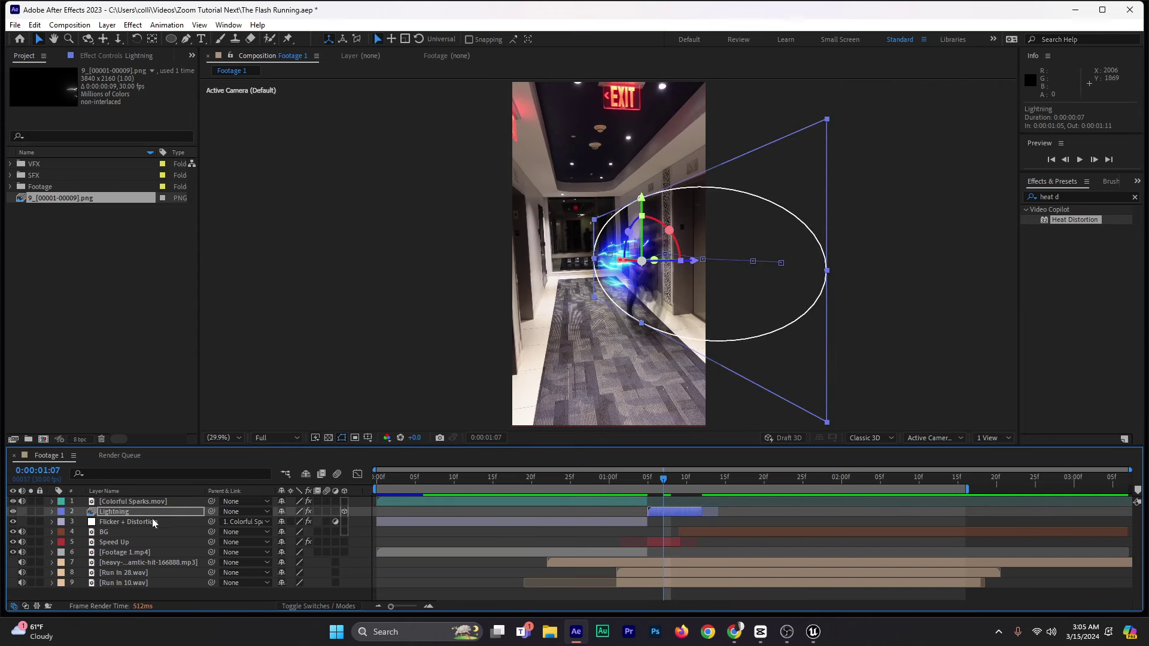
pyautogui.moveTo(660, 482)
pyautogui.mouseDown()
pyautogui.moveTo(649, 479)
pyautogui.moveTo(682, 478)
pyautogui.moveTo(586, 479)
pyautogui.moveTo(643, 493)
pyautogui.mouseUp()
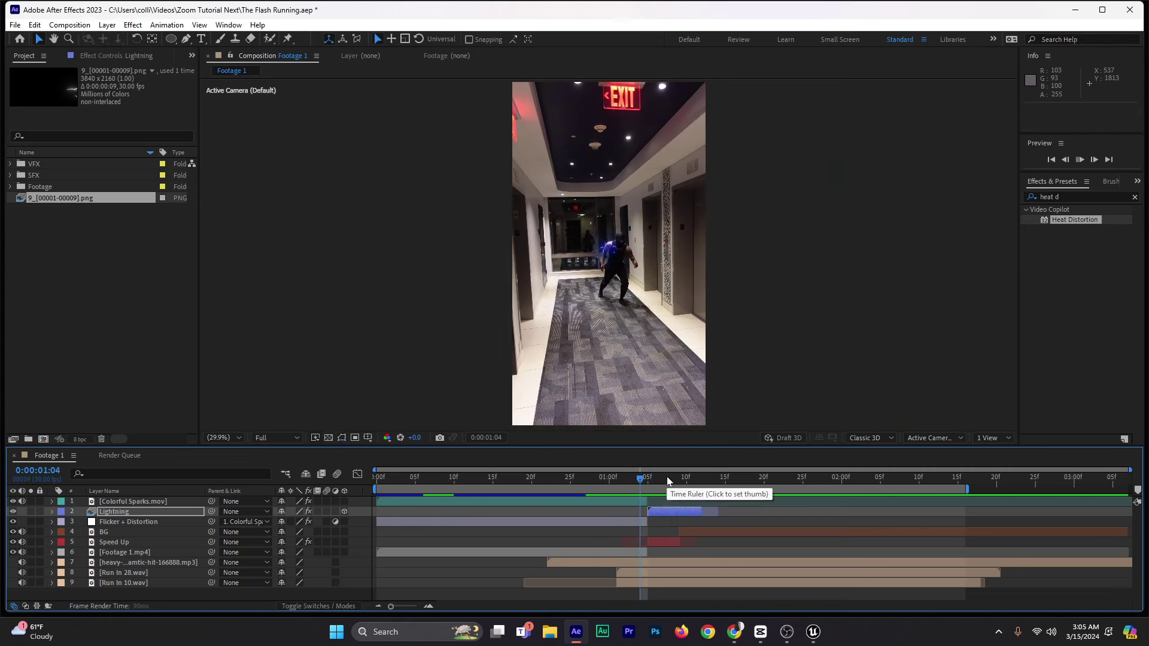
pyautogui.click(649, 482)
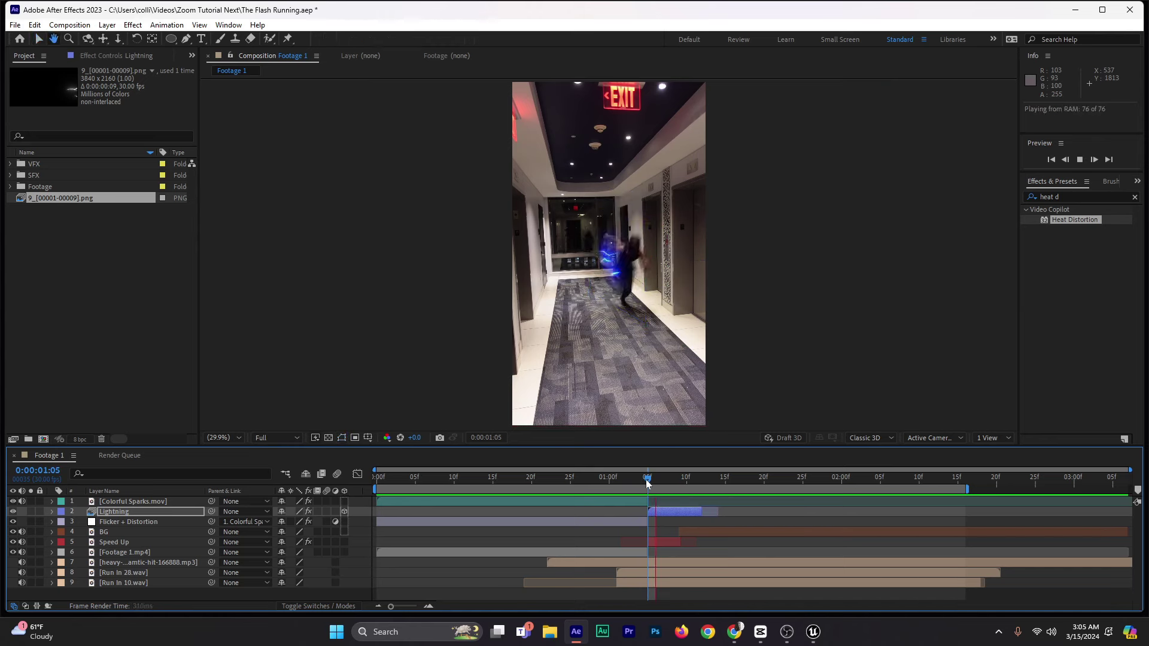
pyautogui.press('space')
pyautogui.press('space')
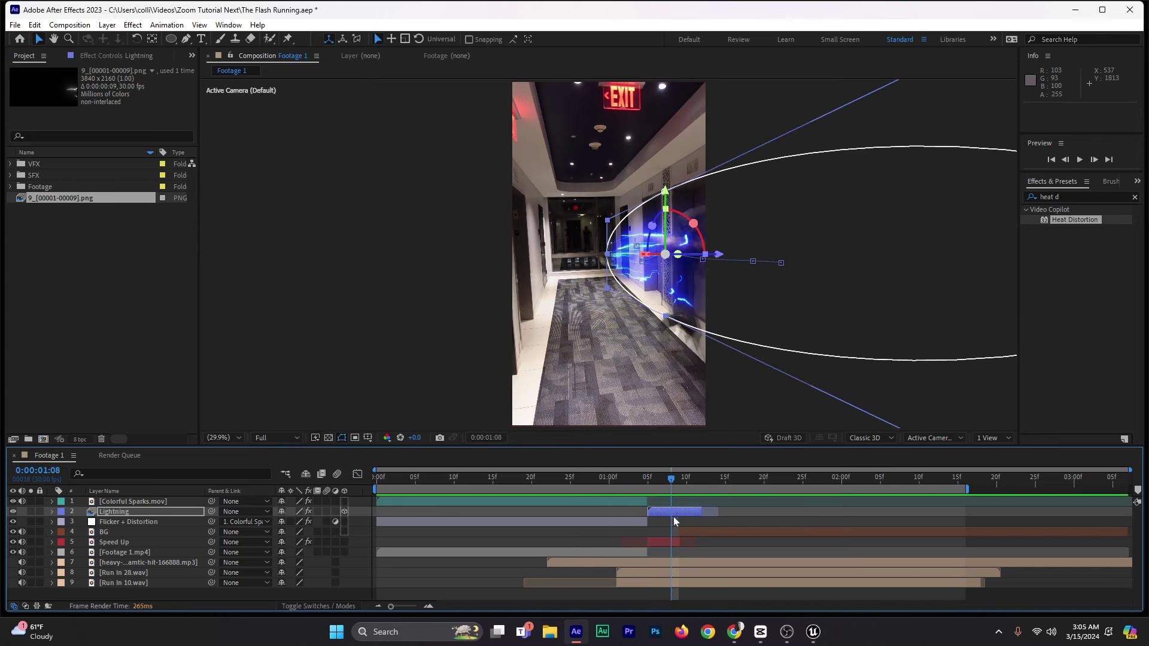
# Step: In Lightning's Effect Controls, lower VC Color Vibrance's Vibrance and collapse Hue/Saturation
pyautogui.click(113, 56)
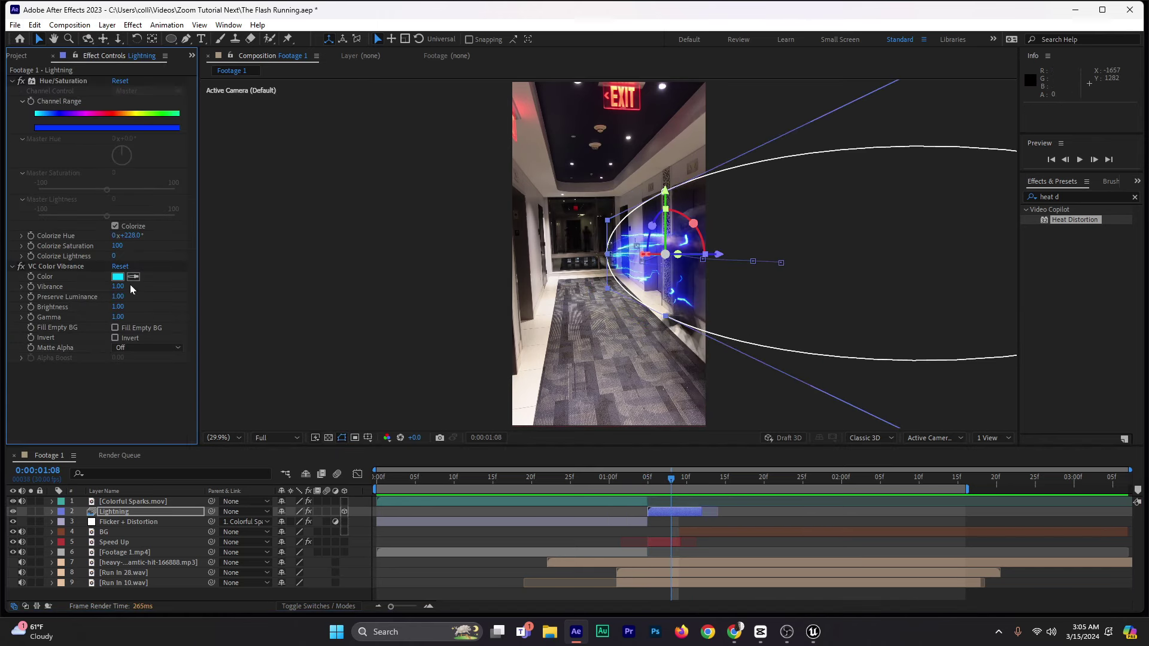
pyautogui.moveTo(120, 292); pyautogui.dragTo(101, 292)
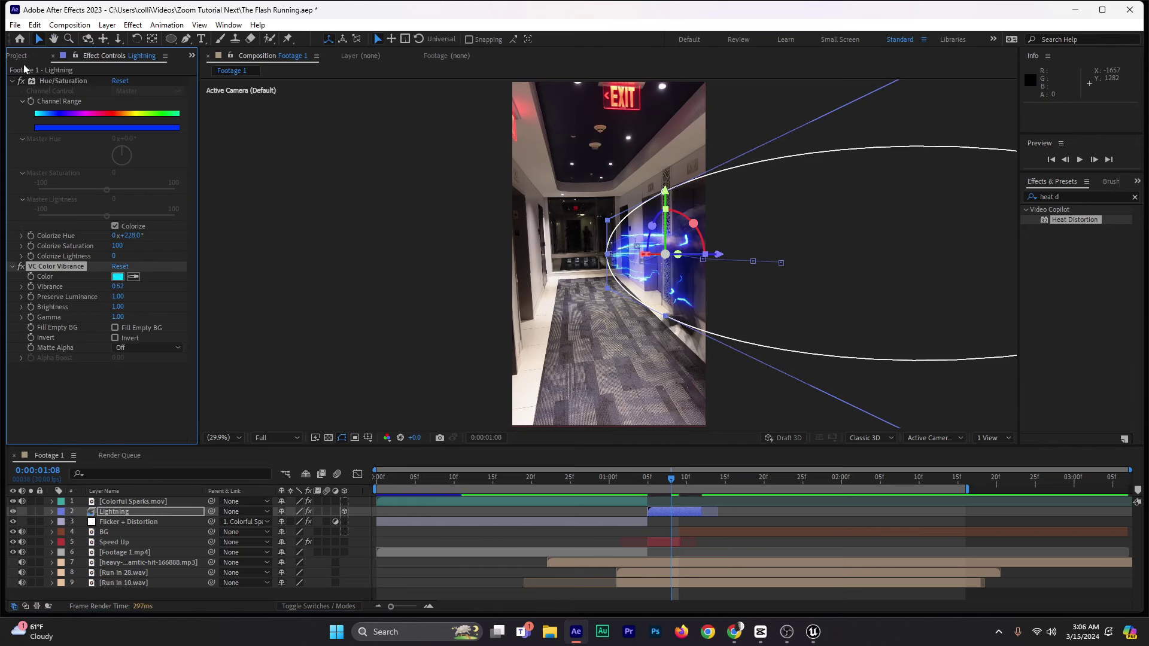
pyautogui.click(13, 81)
pyautogui.click(644, 478)
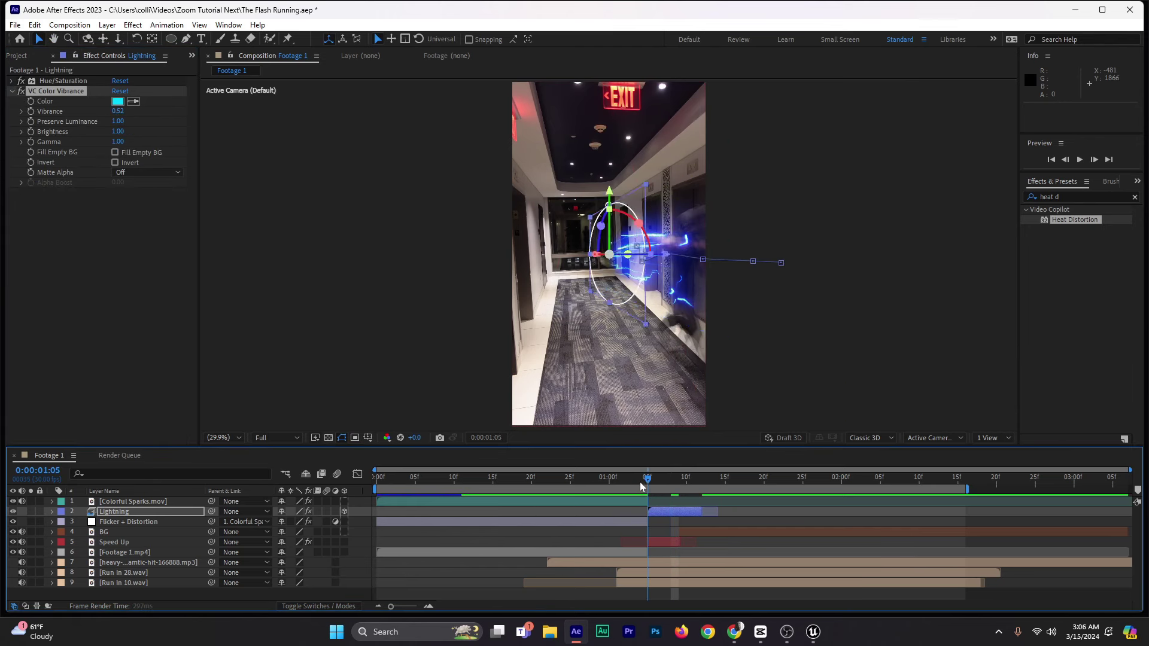
pyautogui.moveTo(653, 472); pyautogui.dragTo(674, 479)
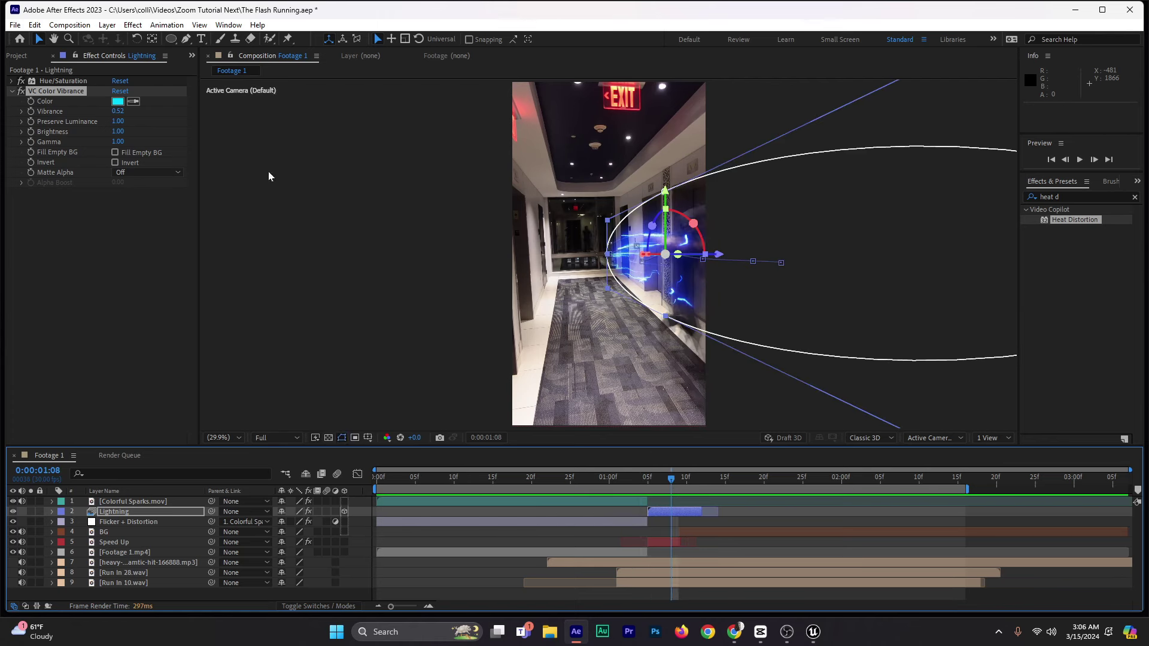
# Step: Set Preserve Luminance to 0.37 and Vibrance to 0.08, comparing with Hue/Saturation toggled off and on
pyautogui.moveTo(114, 124)
pyautogui.mouseDown()
pyautogui.moveTo(3, 132)
pyautogui.moveTo(106, 133)
pyautogui.mouseUp()
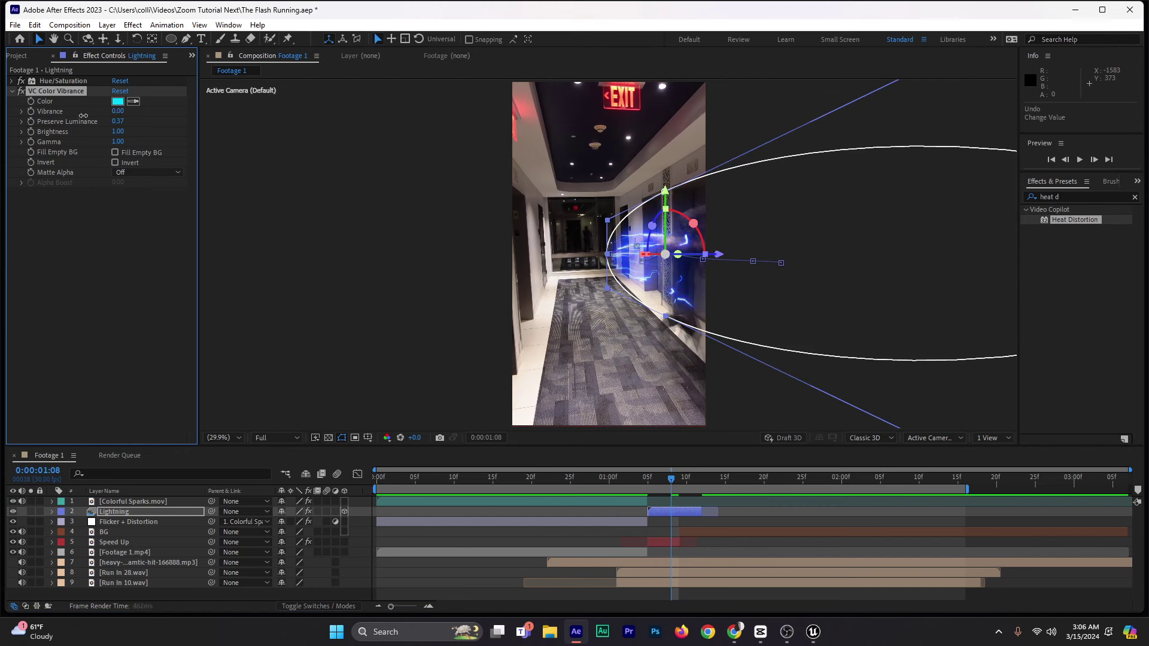
pyautogui.moveTo(83, 115); pyautogui.dragTo(96, 120)
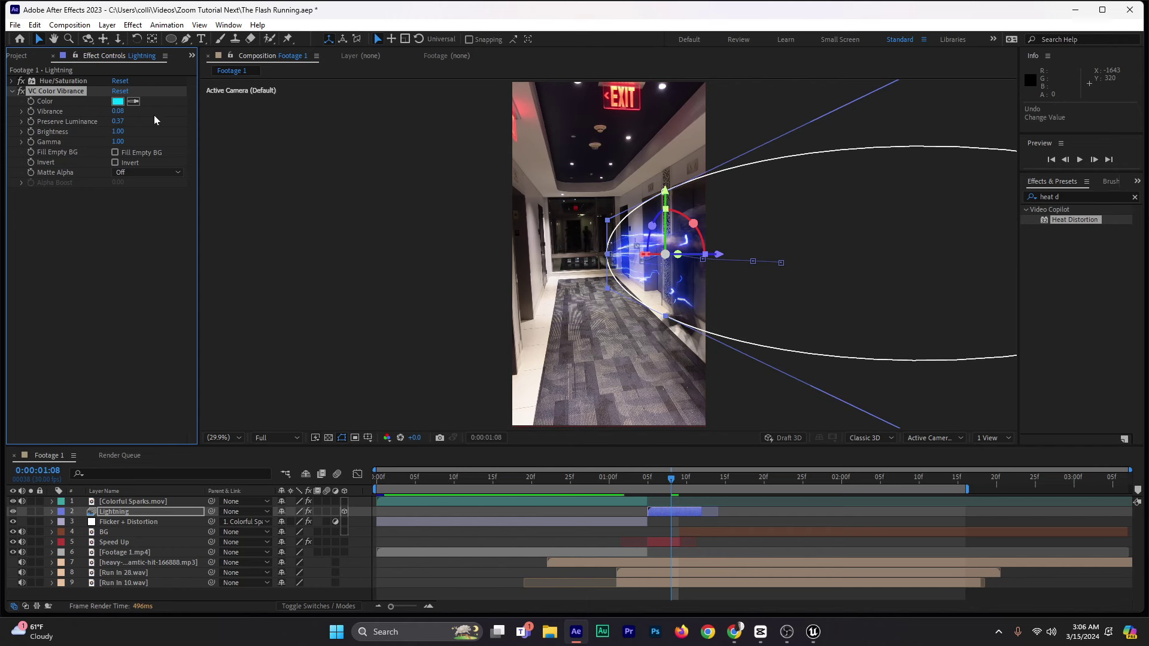
pyautogui.click(20, 81)
pyautogui.click(21, 81)
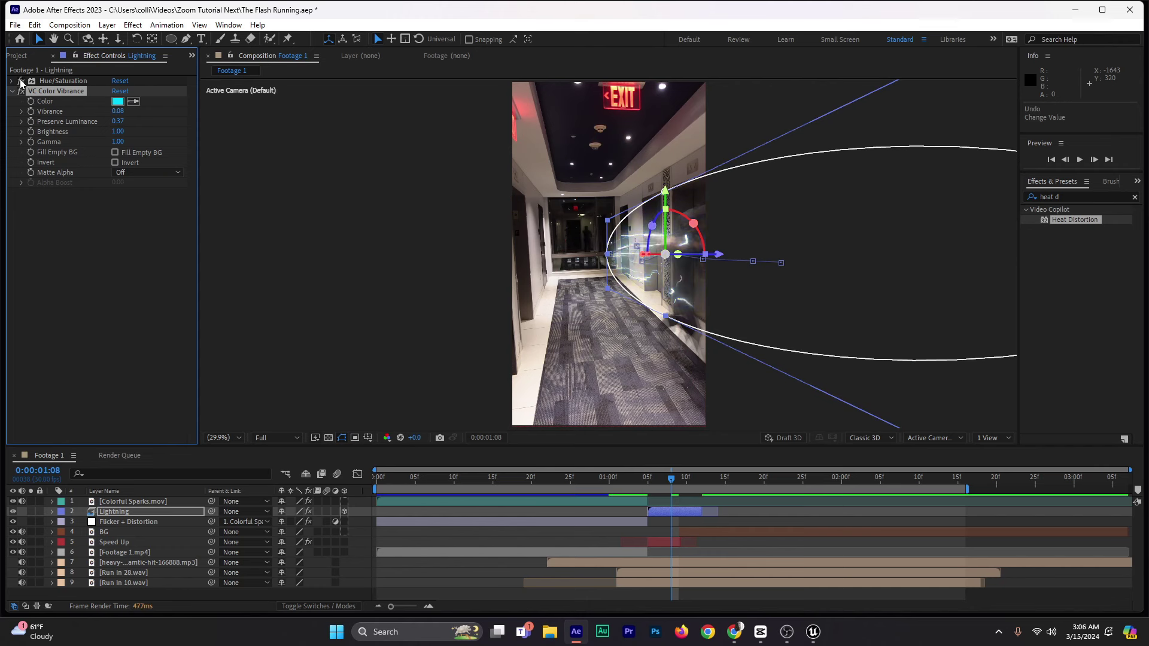
pyautogui.click(11, 92)
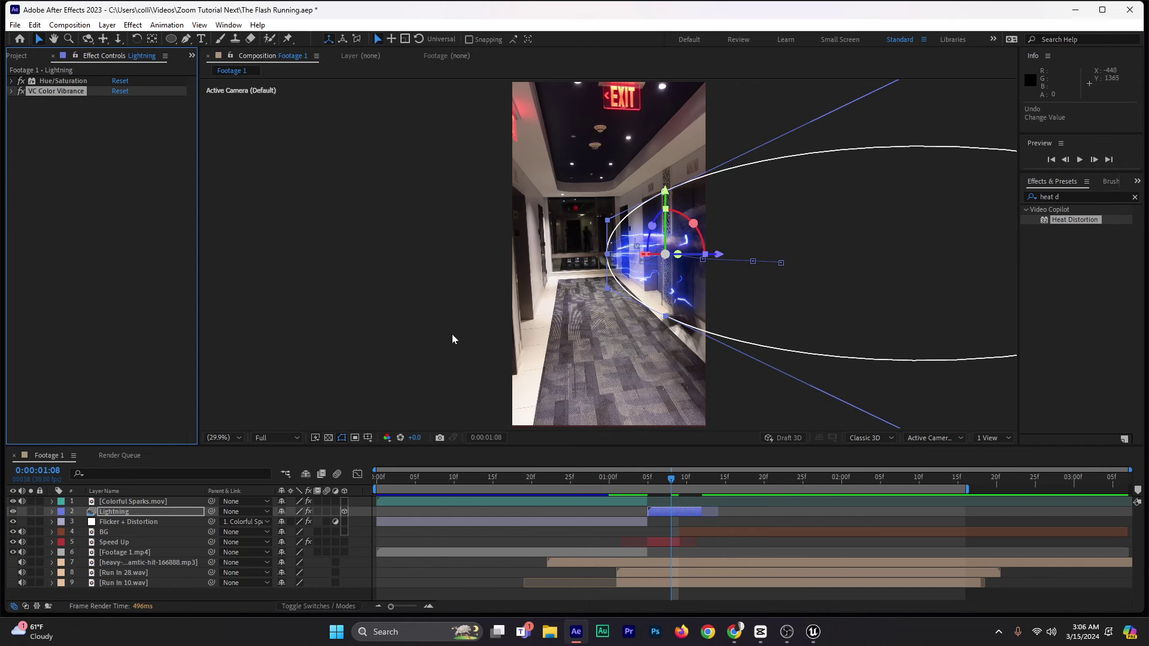
pyautogui.moveTo(641, 480)
pyautogui.mouseDown()
pyautogui.moveTo(673, 481)
pyautogui.moveTo(656, 484)
pyautogui.mouseUp()
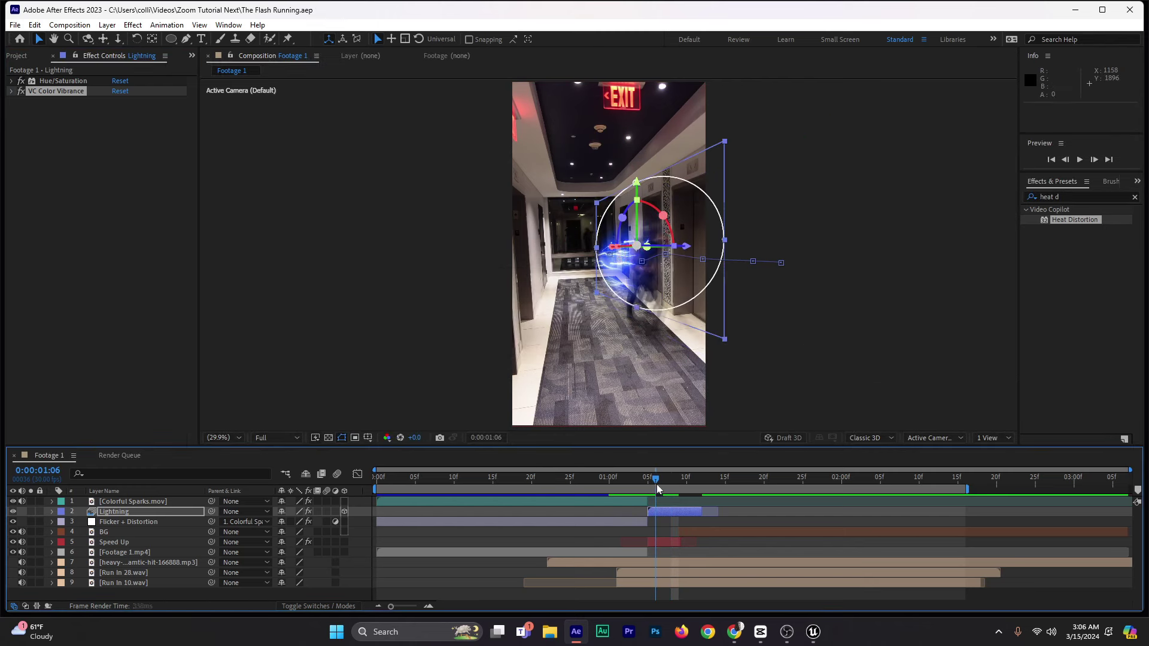
pyautogui.click(752, 411)
pyautogui.click(657, 512)
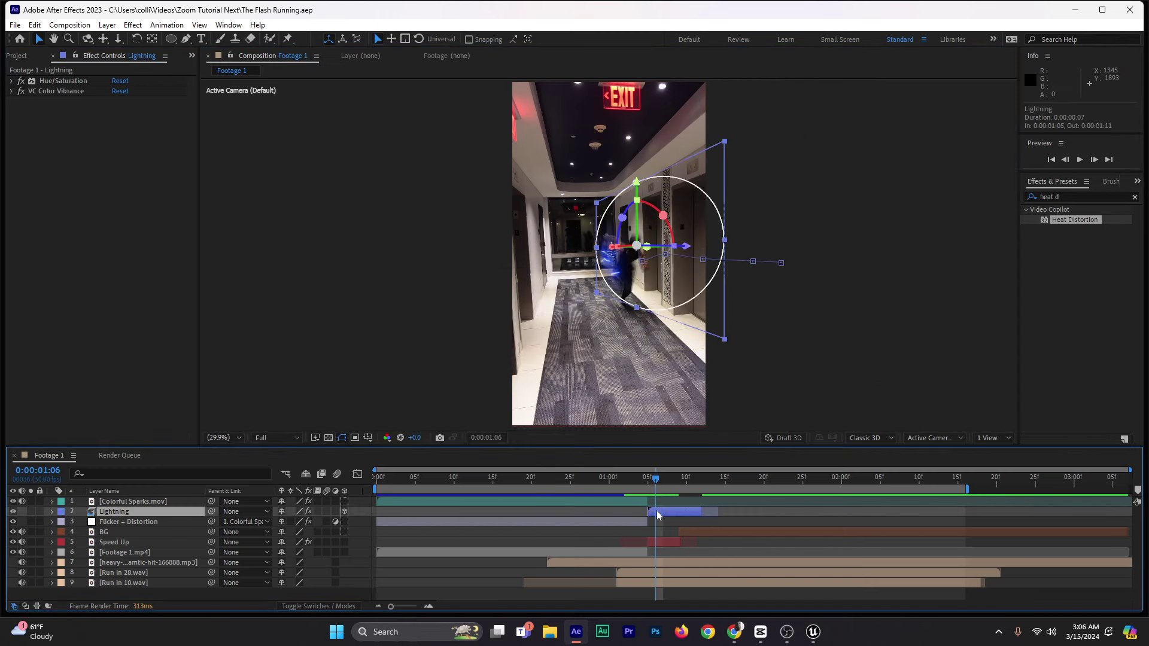
# Step: Duplicate the Lightning layer into Lightning 2, start it one frame later, and go to 0:00:01:07
pyautogui.hotkey('ctrl', 'd')
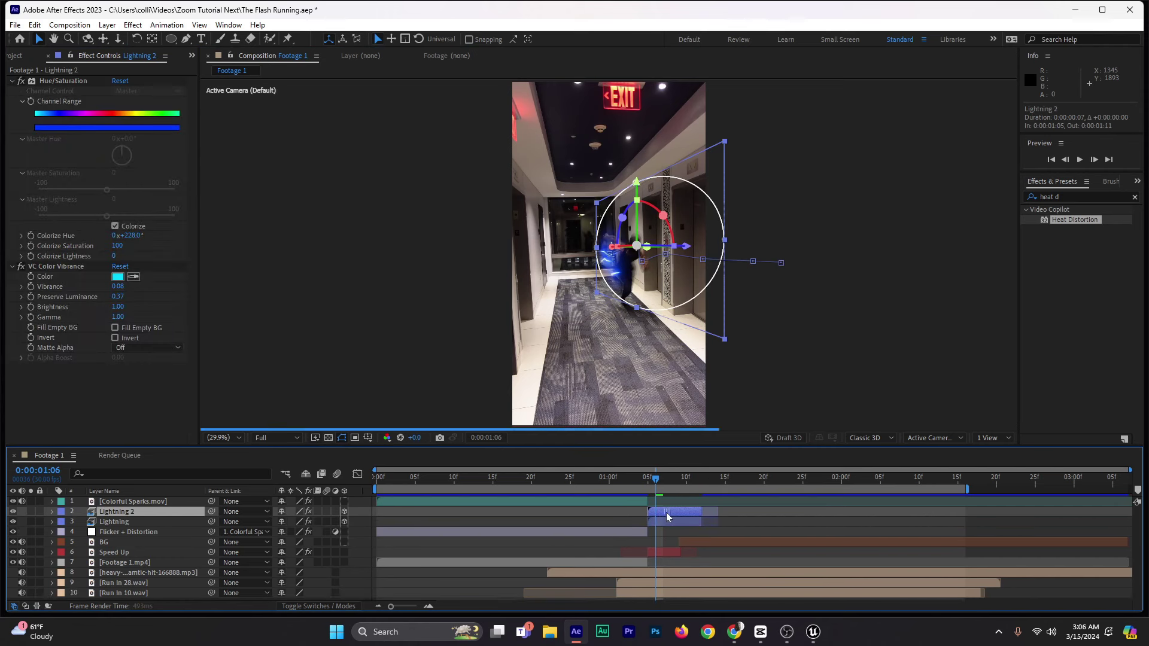
pyautogui.moveTo(668, 516); pyautogui.dragTo(682, 515)
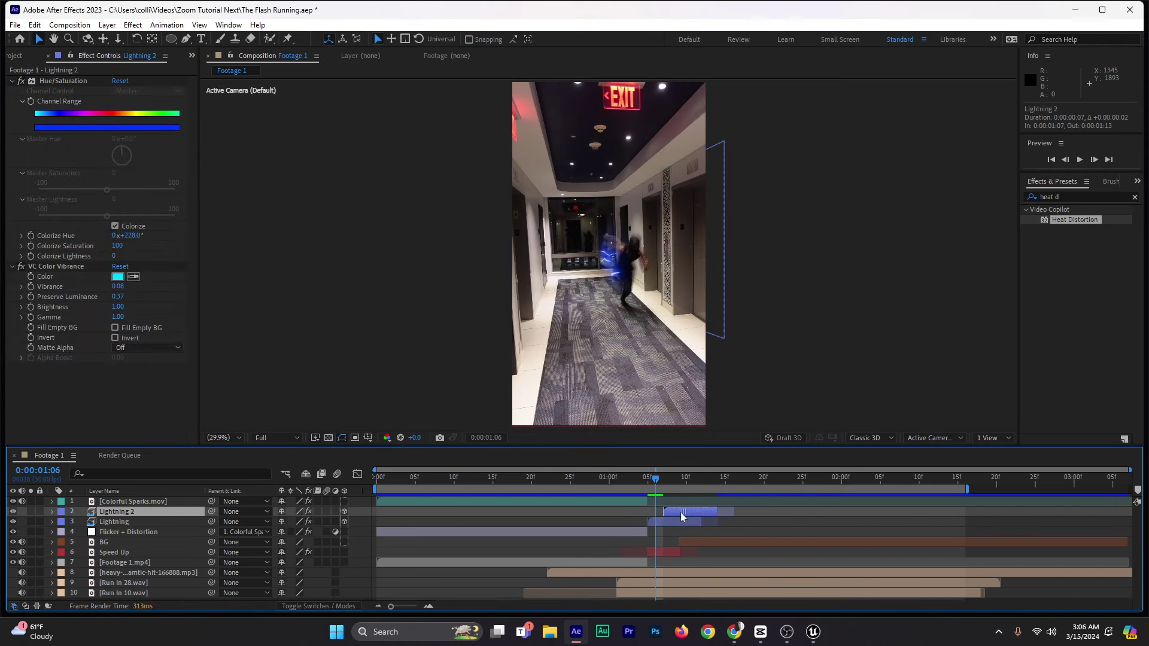
pyautogui.click(646, 478)
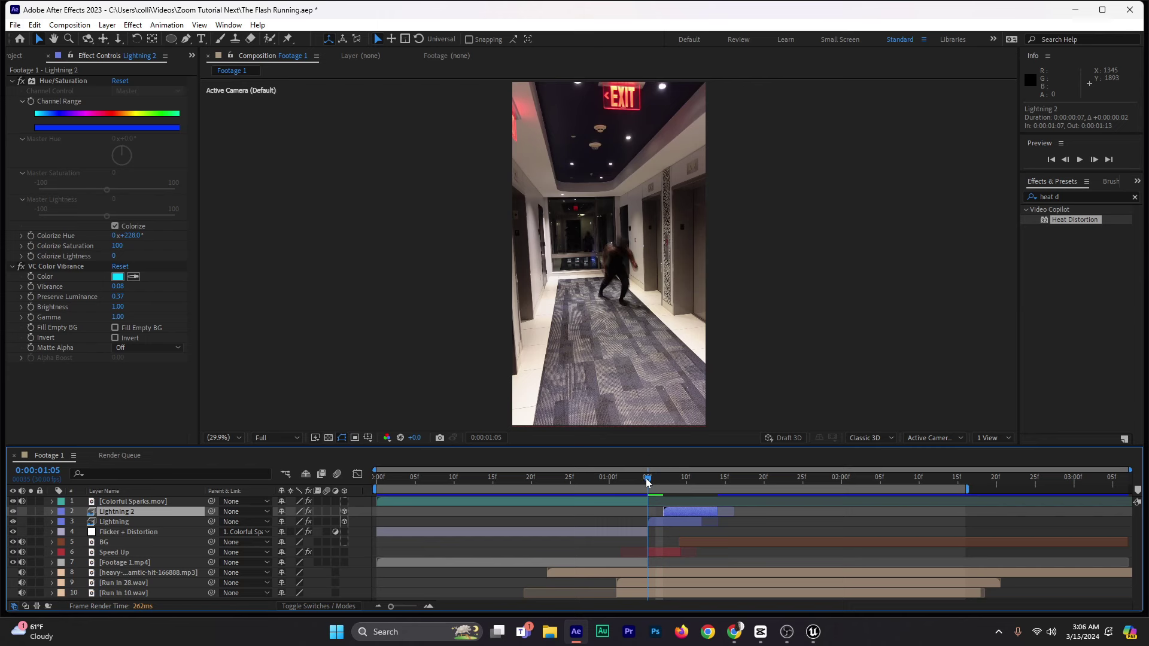
pyautogui.moveTo(647, 481); pyautogui.dragTo(663, 480)
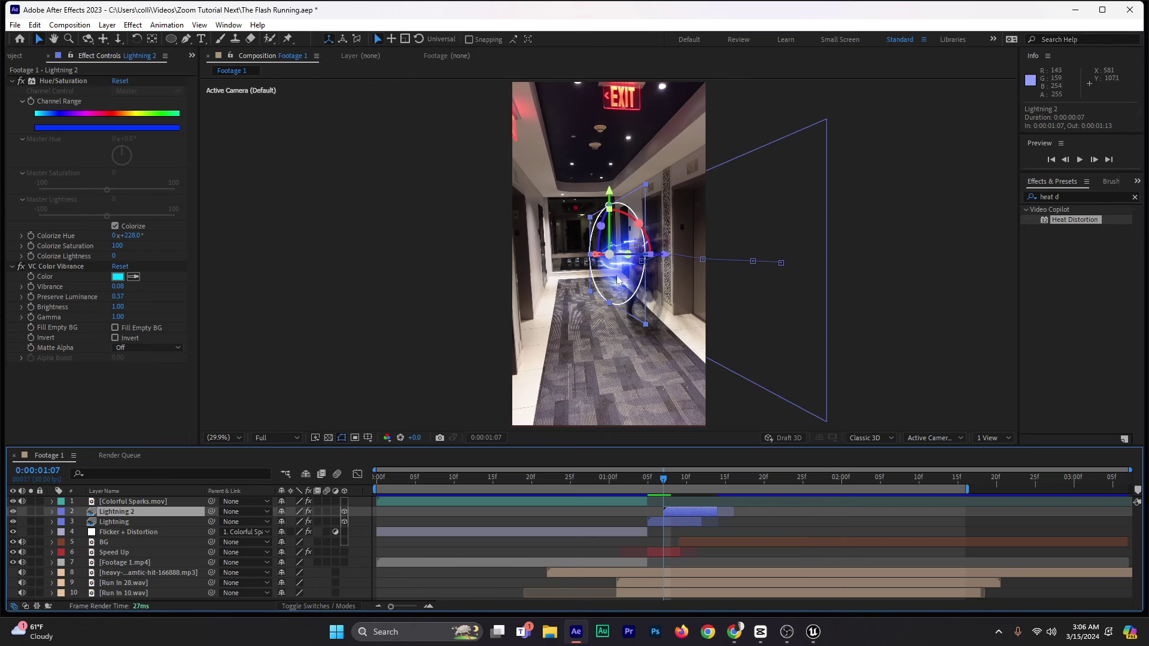
# Step: Lock the original Lightning layer and toggle its visibility to compare it with Lightning 2
pyautogui.click(110, 520)
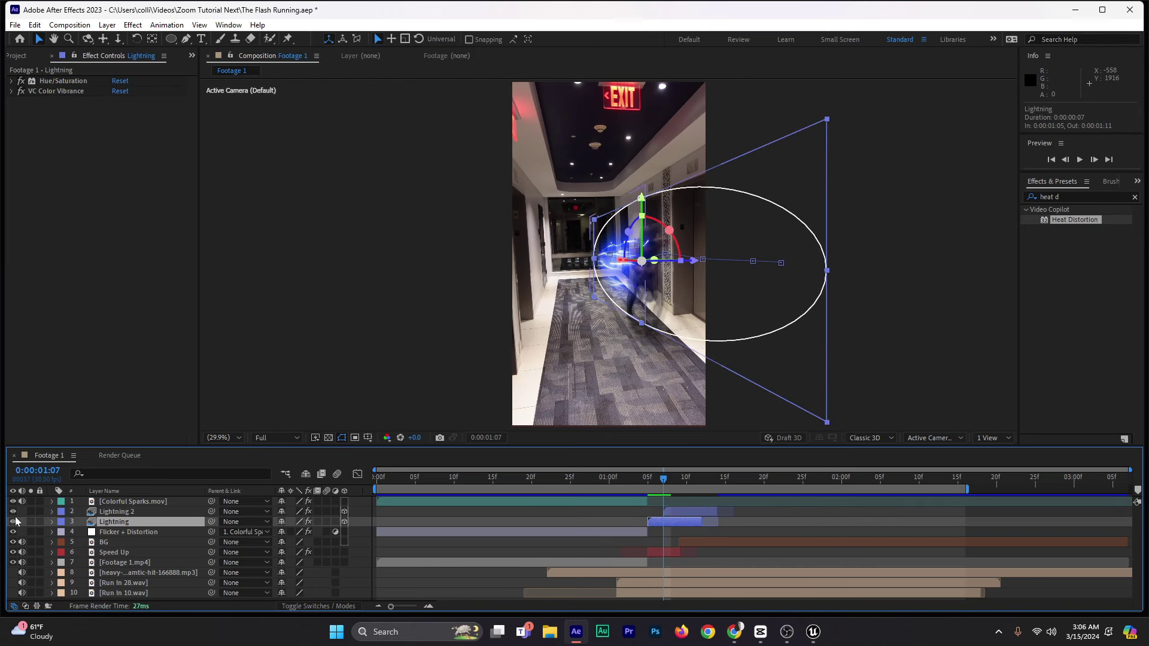
pyautogui.click(40, 522)
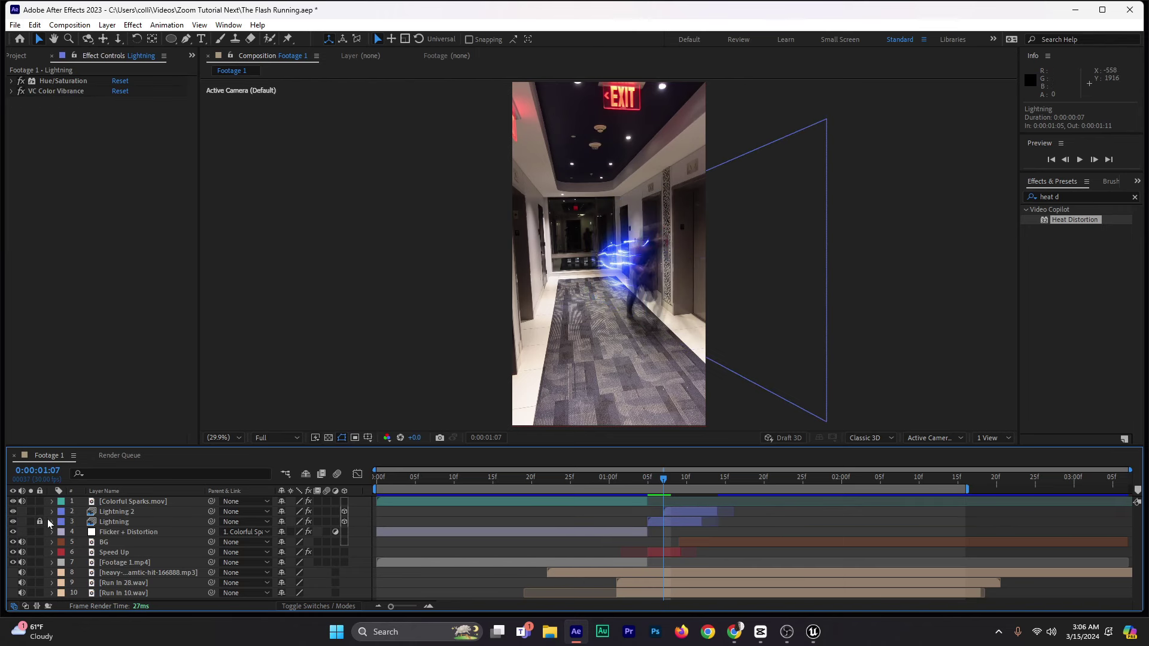
pyautogui.click(10, 521)
pyautogui.click(10, 521)
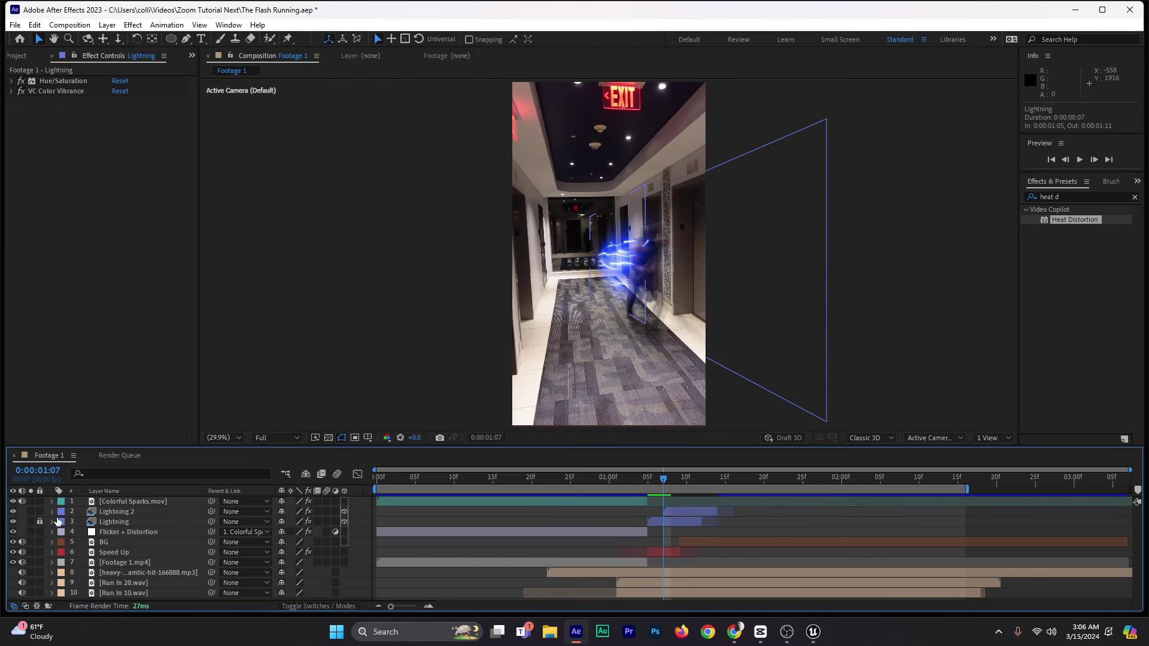
pyautogui.click(114, 512)
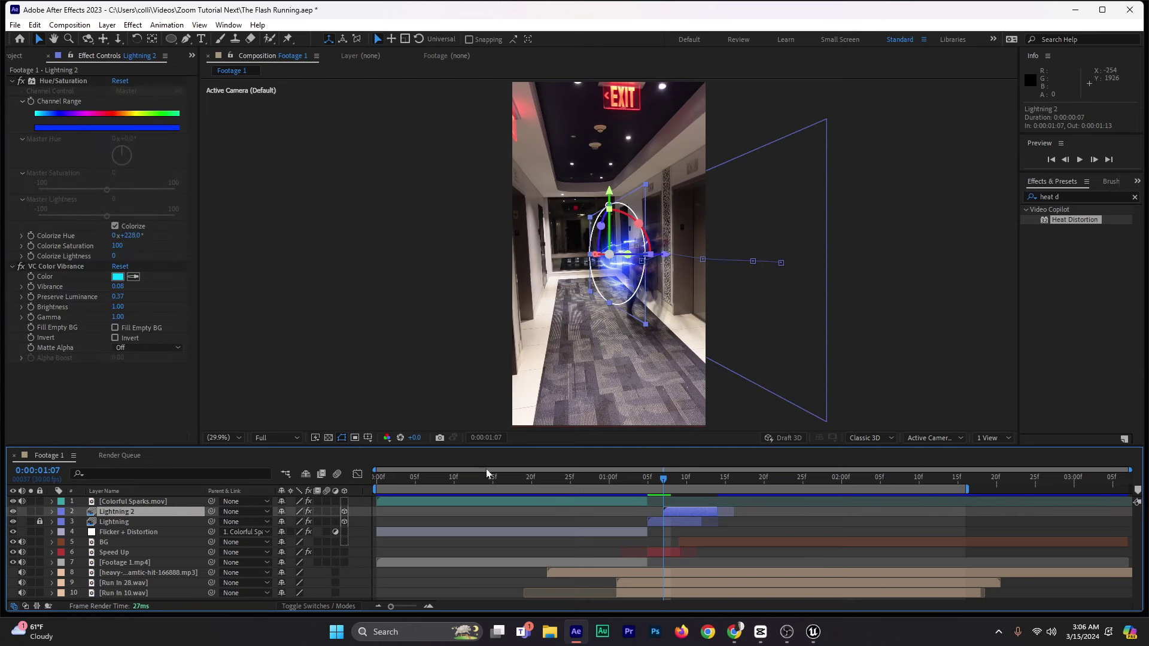
# Step: Keyframe Lightning 2's position along the wall on frames 0:00:01:07 through 0:00:01:09
pyautogui.moveTo(620, 283); pyautogui.dragTo(657, 336)
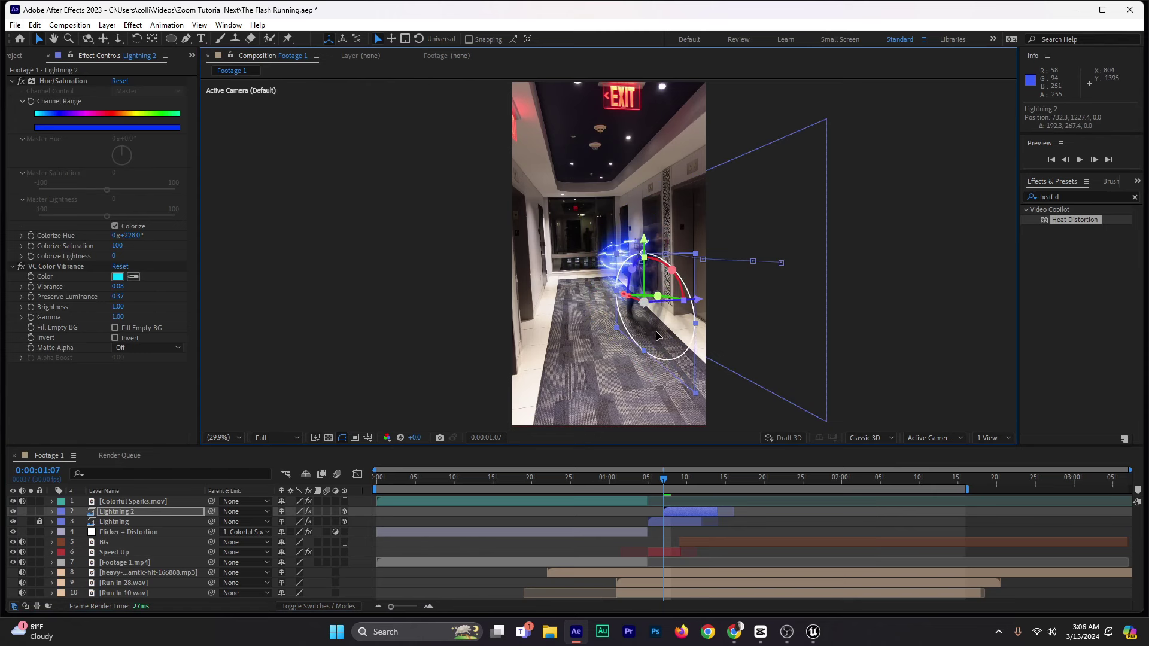
pyautogui.click(1094, 160)
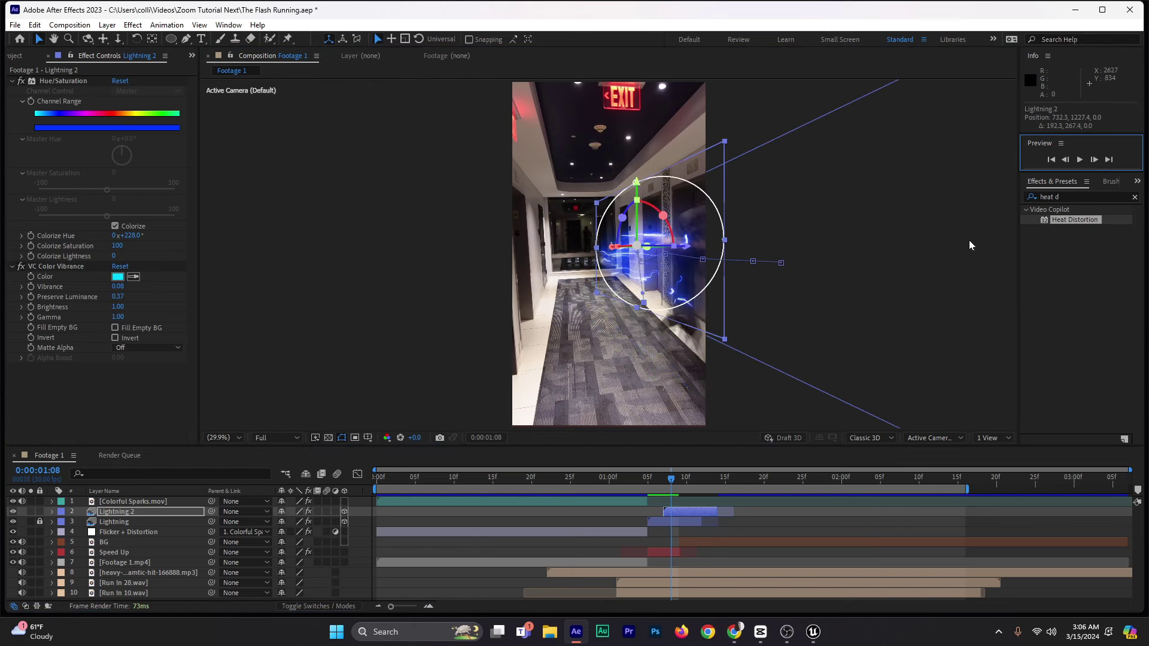
pyautogui.moveTo(677, 277); pyautogui.dragTo(696, 329)
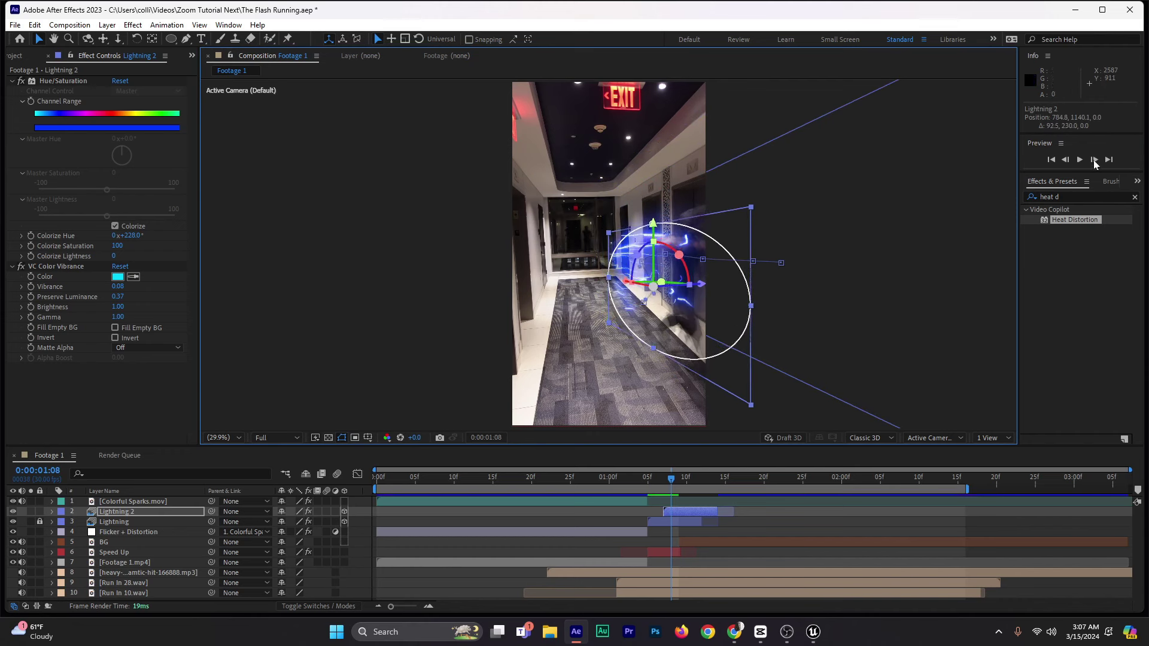
pyautogui.click(1094, 160)
pyautogui.moveTo(729, 296); pyautogui.dragTo(1137, 467)
pyautogui.moveTo(675, 358); pyautogui.dragTo(707, 370)
# Step: Keep moving Lightning 2 beside the runner on each frame from 0:00:01:10 to 0:00:01:13
pyautogui.click(1094, 159)
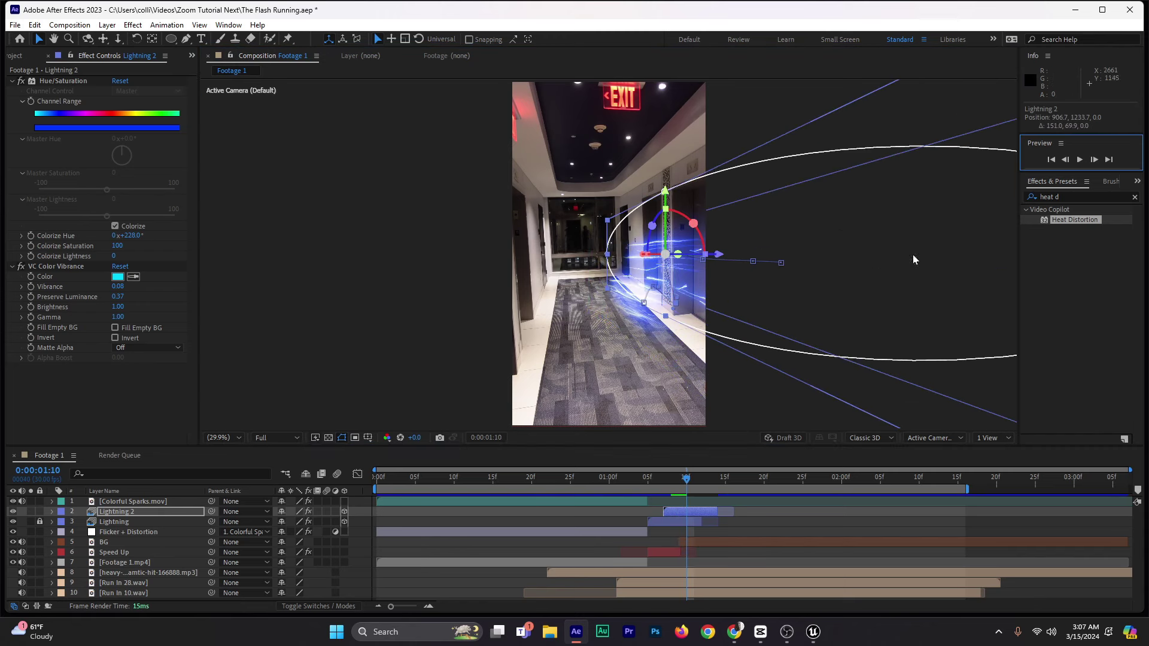
pyautogui.moveTo(711, 297); pyautogui.dragTo(771, 395)
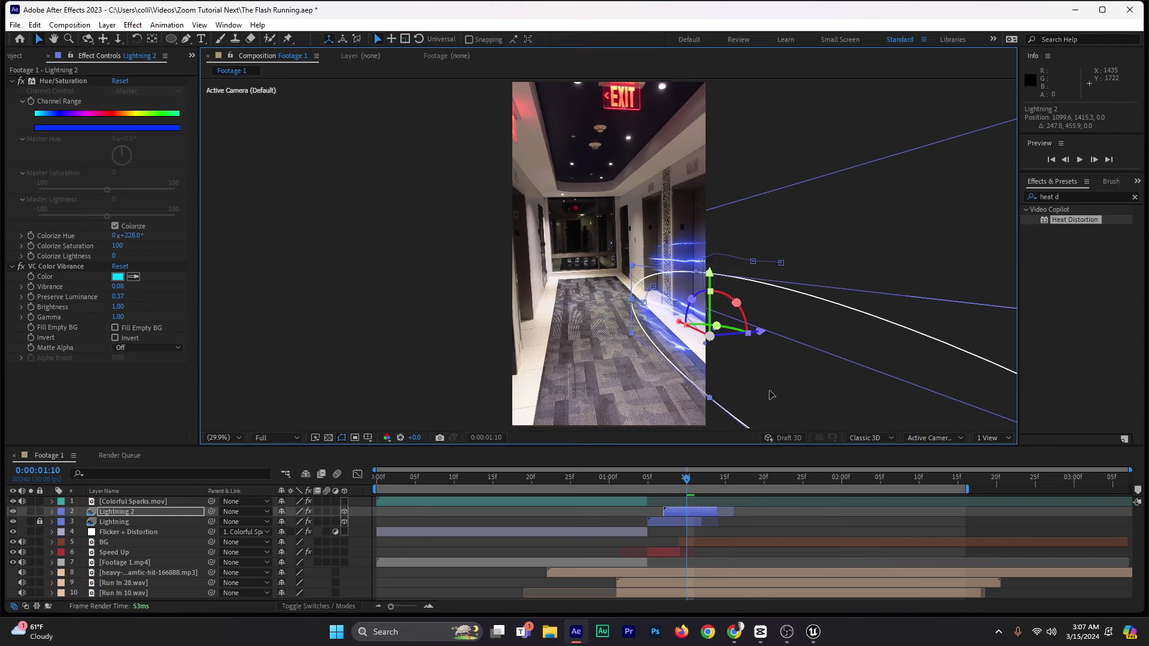
pyautogui.click(1095, 160)
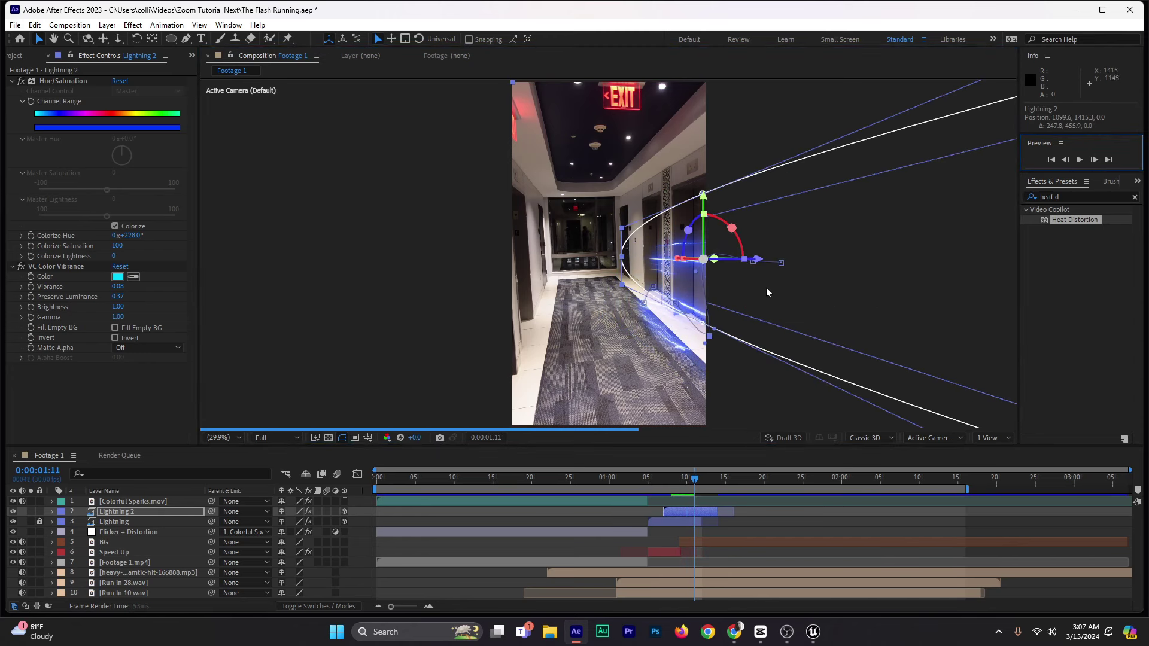
pyautogui.moveTo(796, 286); pyautogui.dragTo(726, 383)
pyautogui.click(1093, 160)
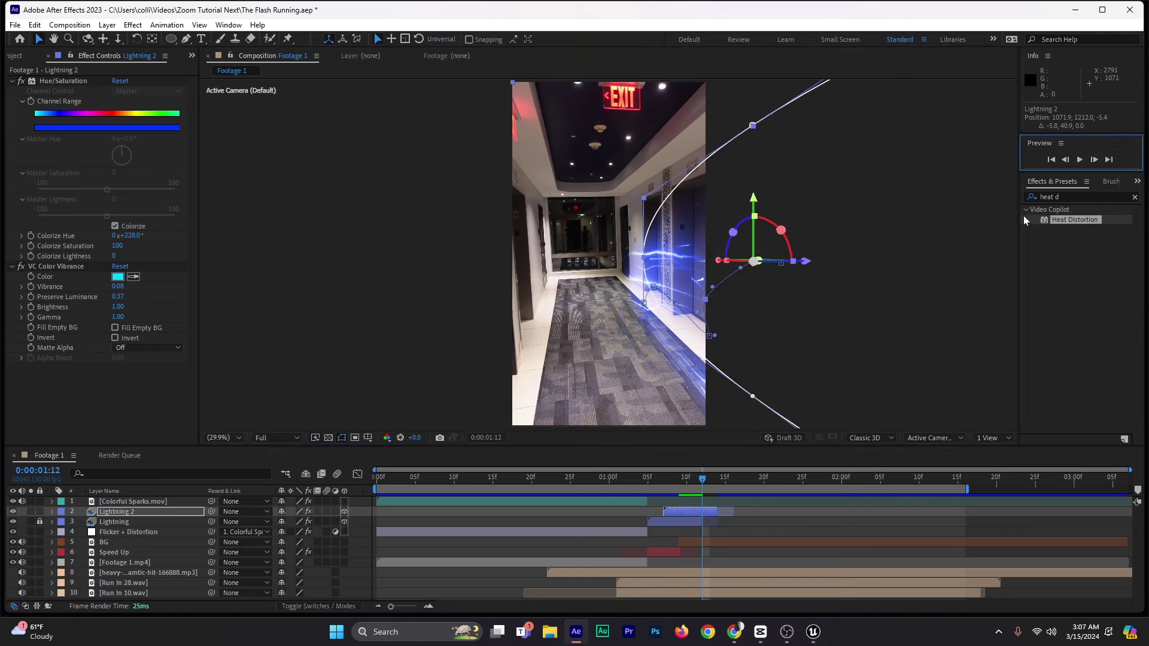
pyautogui.moveTo(775, 365); pyautogui.dragTo(789, 394)
pyautogui.click(1094, 160)
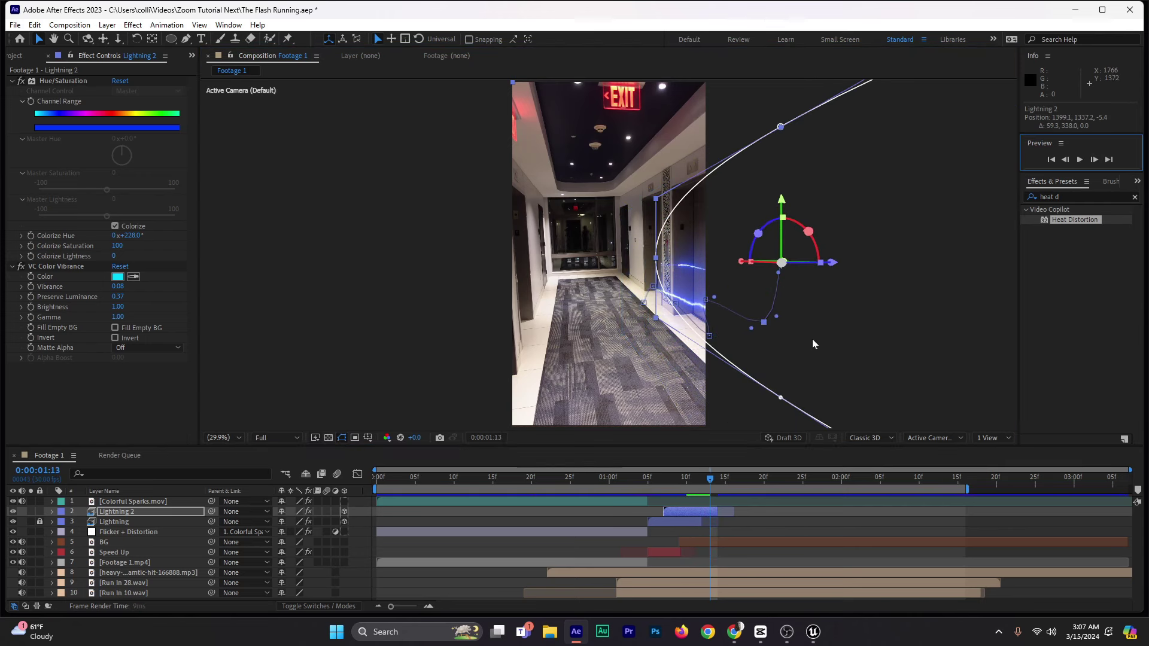
pyautogui.moveTo(786, 341); pyautogui.dragTo(808, 387)
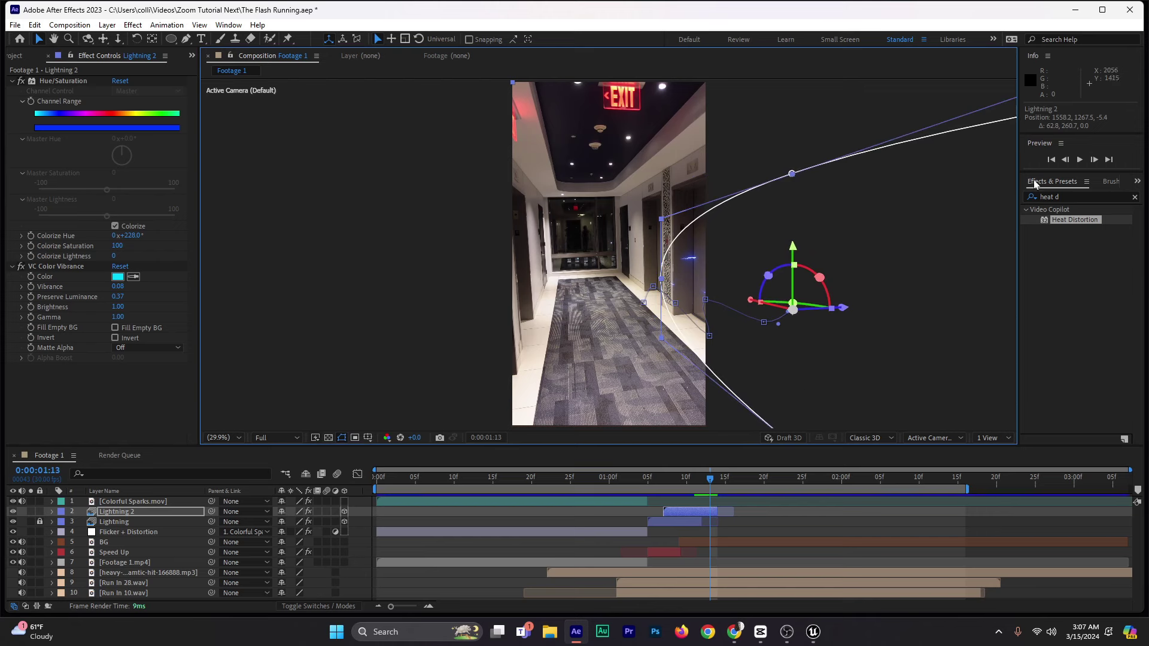
# Step: Review the bolt's motion from 0:00:01:03 and play a preview
pyautogui.click(635, 480)
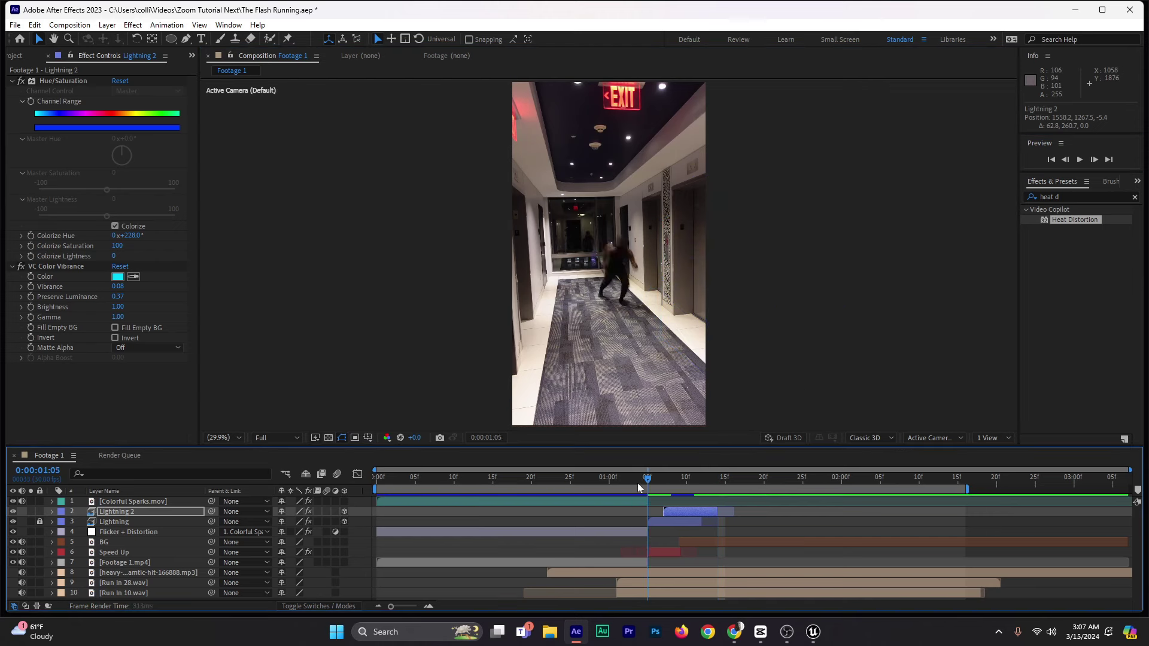
pyautogui.moveTo(635, 481); pyautogui.dragTo(662, 486)
pyautogui.click(632, 481)
pyautogui.press('space')
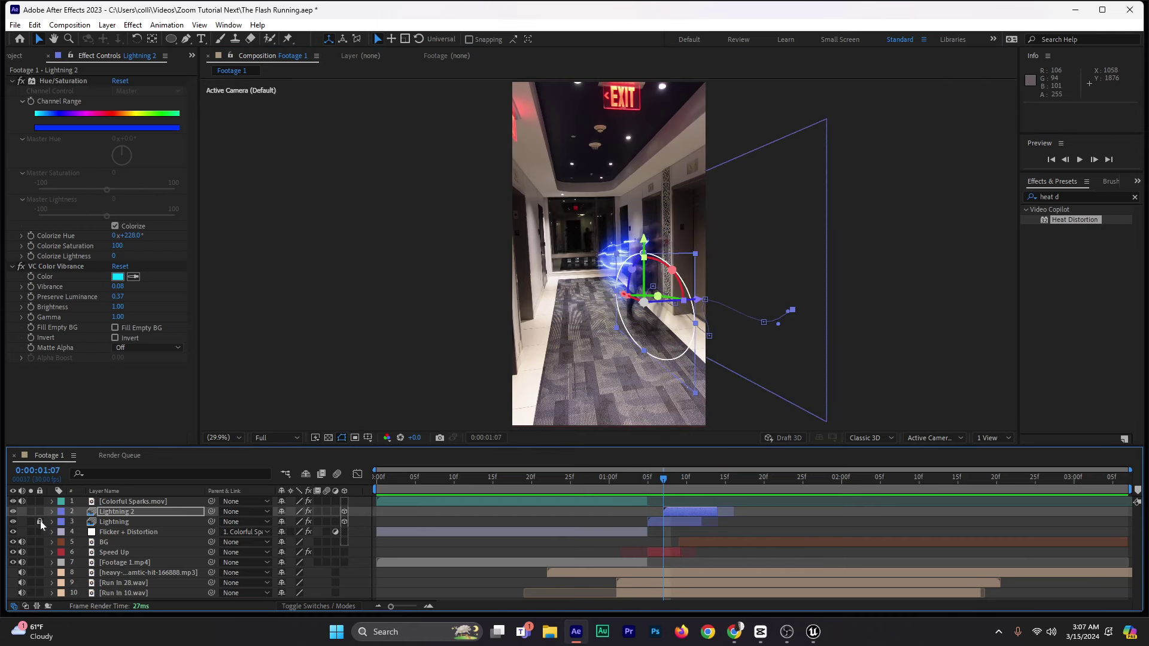
# Step: Duplicate Lightning and Lightning 2, place the copies on top, and shift them three frames later
pyautogui.click(77, 511)
pyautogui.keyDown('shift'); pyautogui.click(114, 521); pyautogui.keyUp('shift')
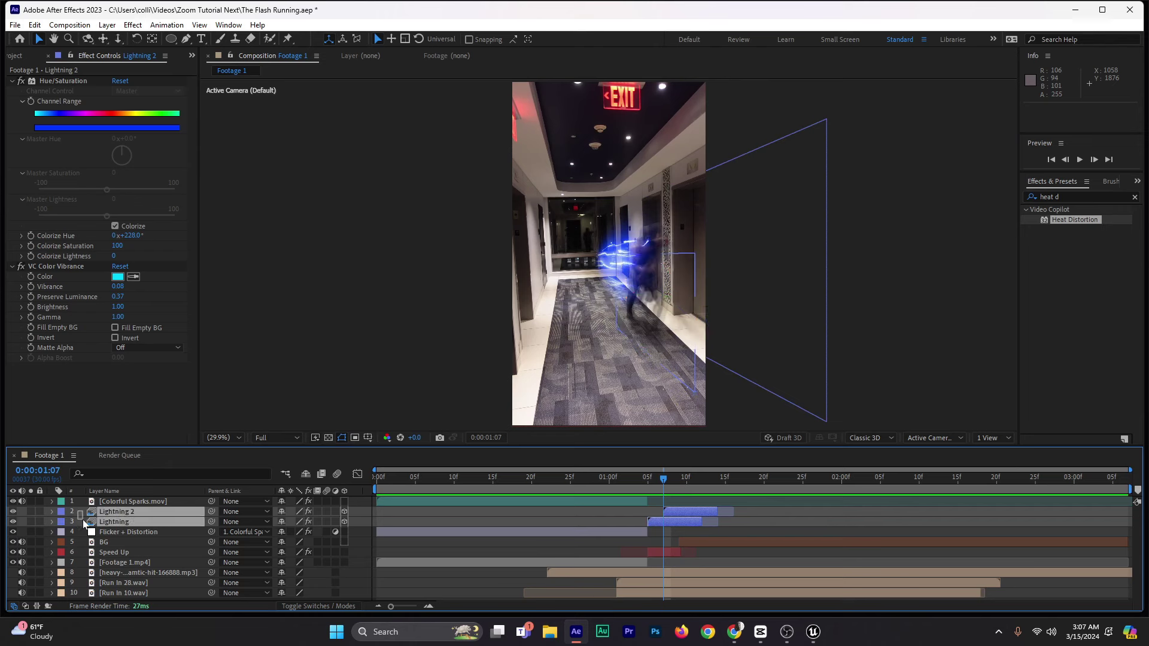
pyautogui.hotkey('ctrl', 'd')
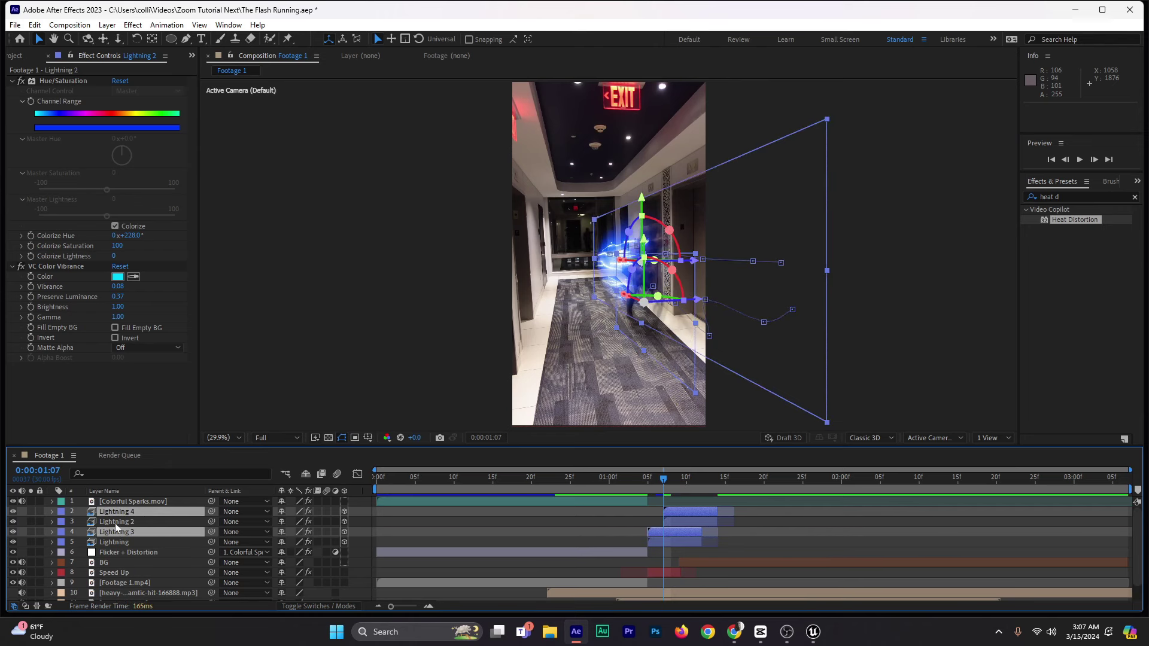
pyautogui.moveTo(120, 529); pyautogui.dragTo(119, 524)
pyautogui.moveTo(677, 524); pyautogui.dragTo(698, 522)
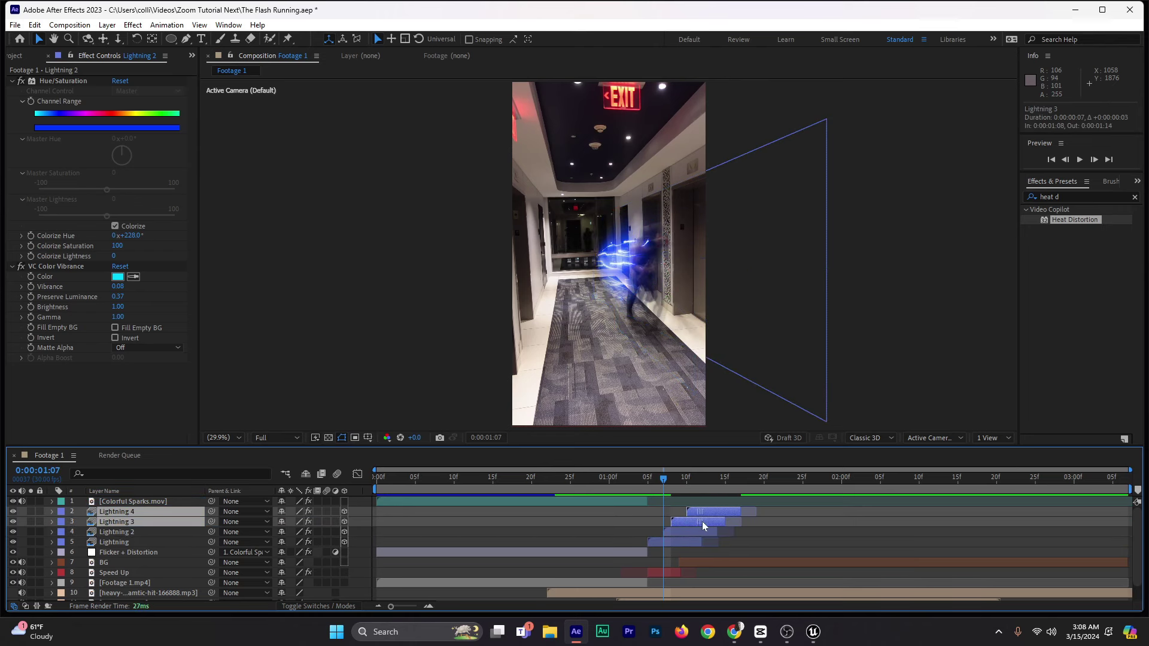
# Step: Scrub from 0:00:01:06 to 0:00:01:10 to check the staggered copies, then deselect the layers
pyautogui.click(652, 485)
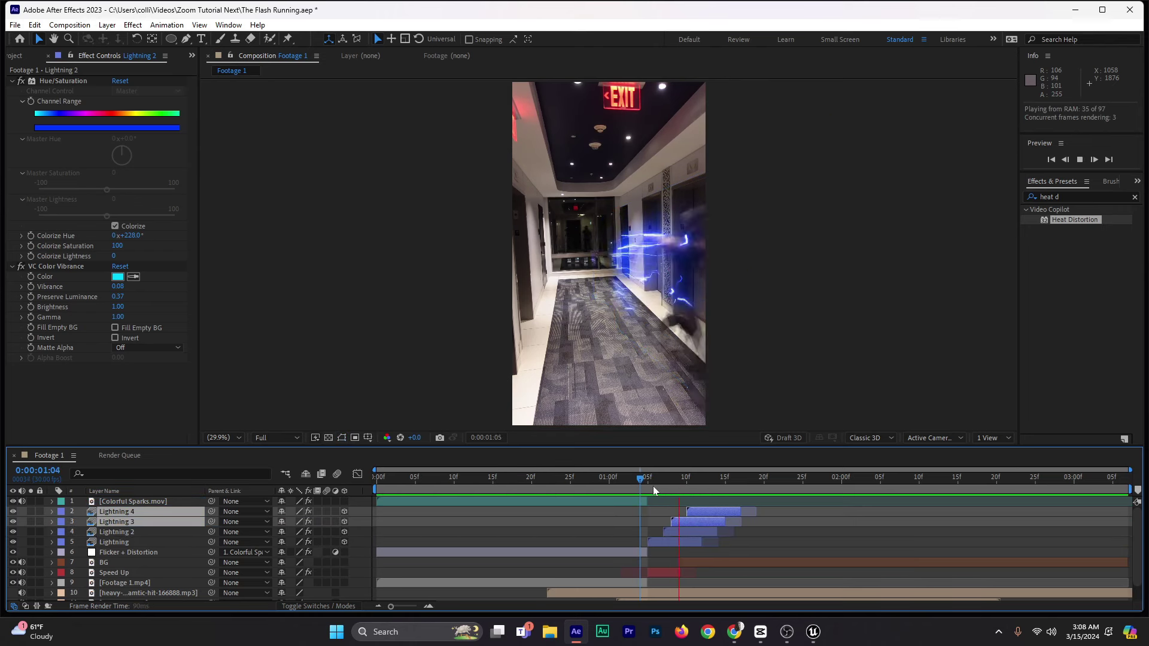
pyautogui.moveTo(654, 490); pyautogui.dragTo(687, 491)
pyautogui.click(794, 124)
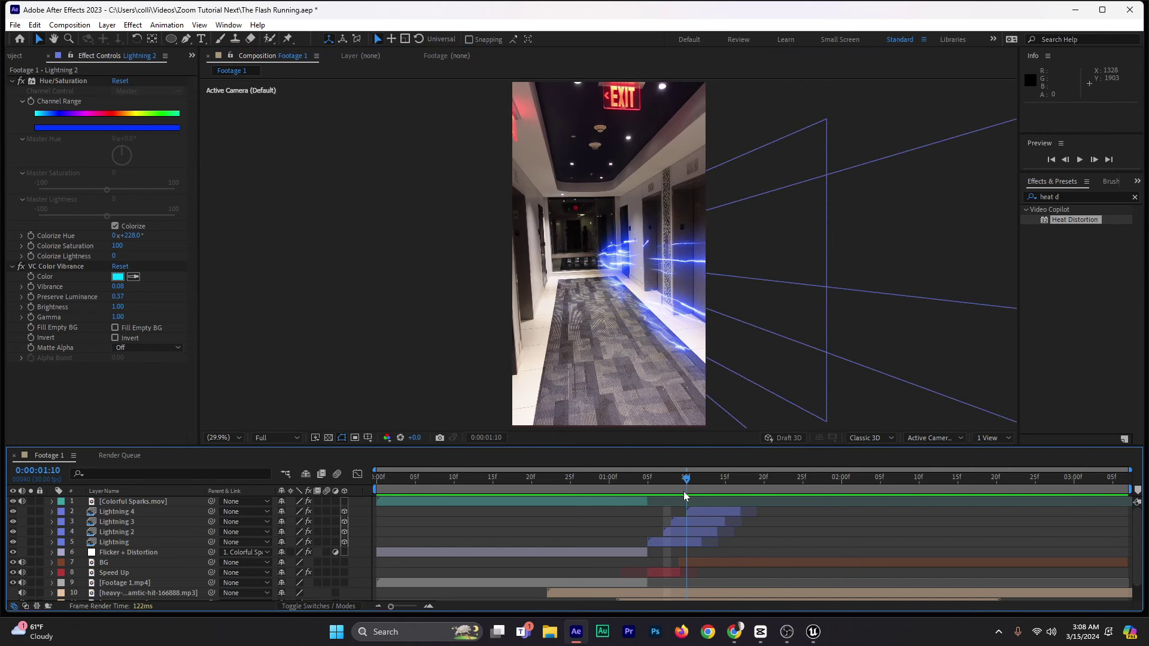
# Step: Compare Lightning 3 by toggling its visibility, then make it start at 0:00:01:09
pyautogui.click(691, 522)
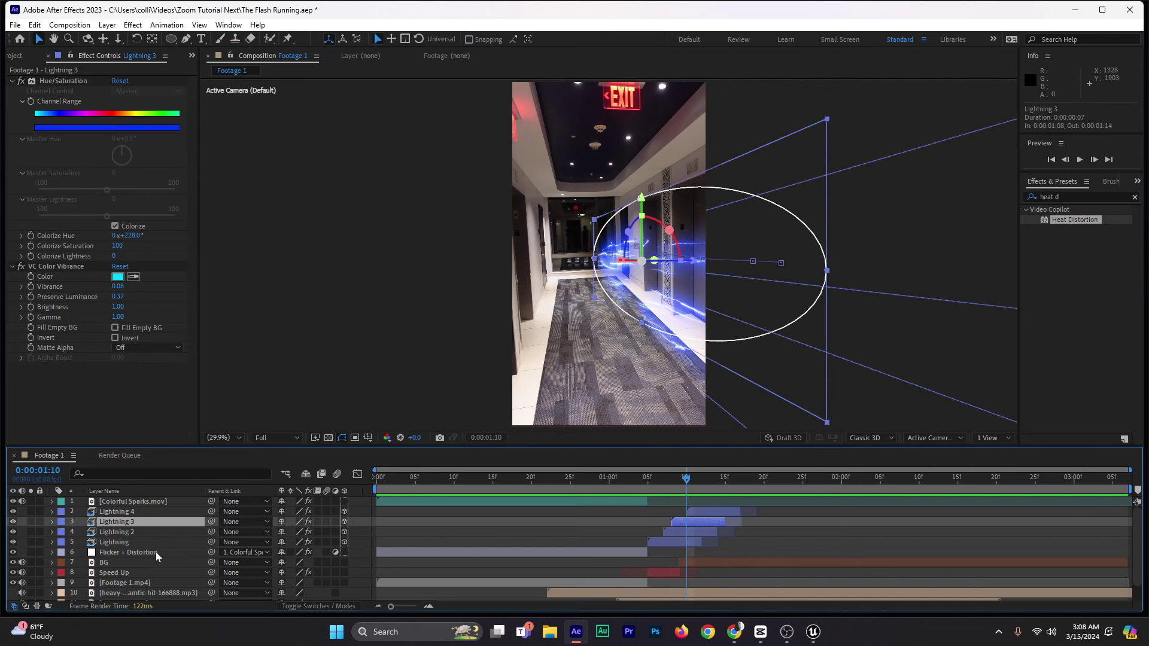
pyautogui.click(13, 521)
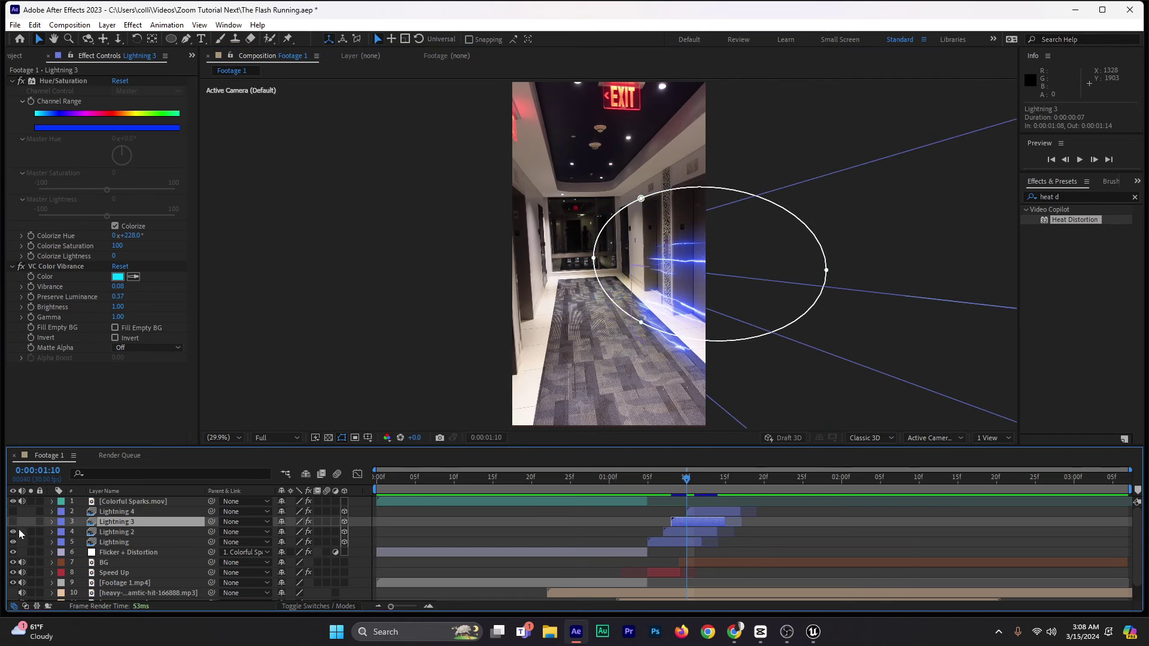
pyautogui.click(13, 521)
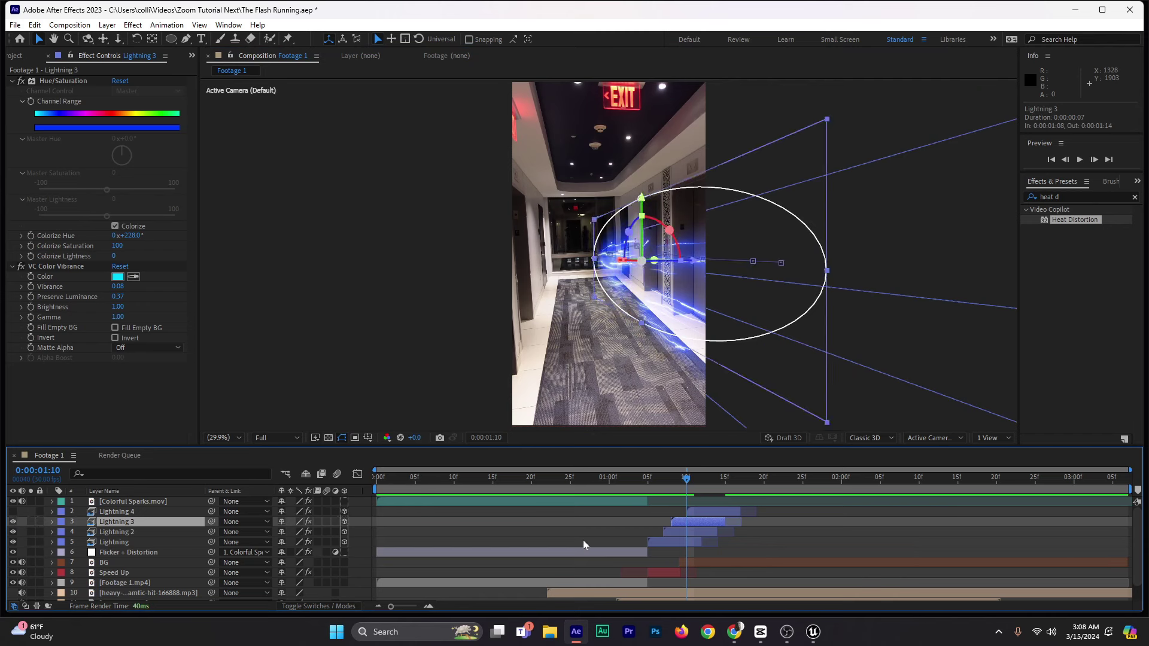
pyautogui.click(672, 483)
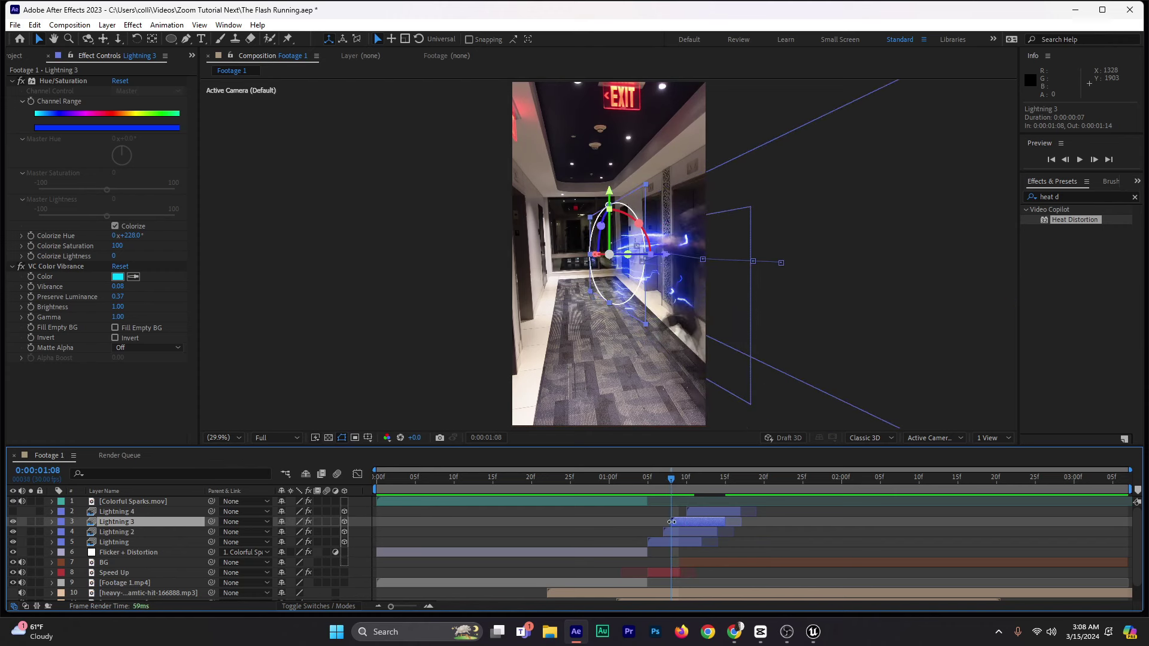
pyautogui.moveTo(671, 523); pyautogui.dragTo(684, 526)
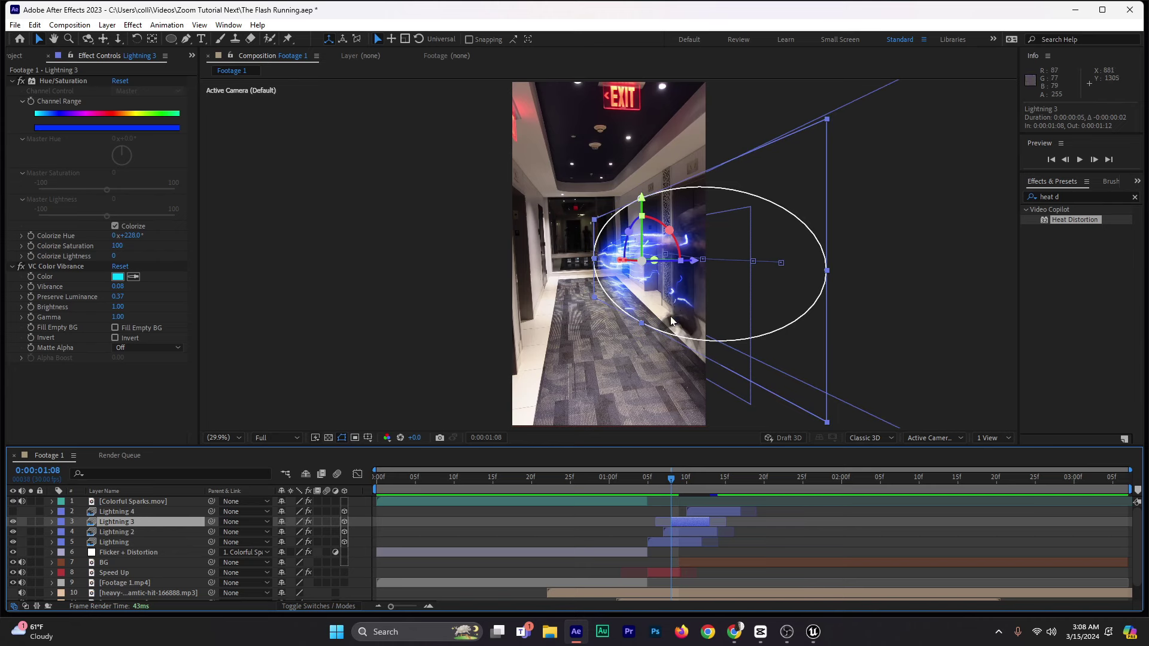
# Step: Place Lightning 3 on the wall at 0:00:01:09 and reposition it on the next frame
pyautogui.moveTo(633, 299); pyautogui.dragTo(717, 312)
pyautogui.moveTo(711, 380); pyautogui.dragTo(705, 382)
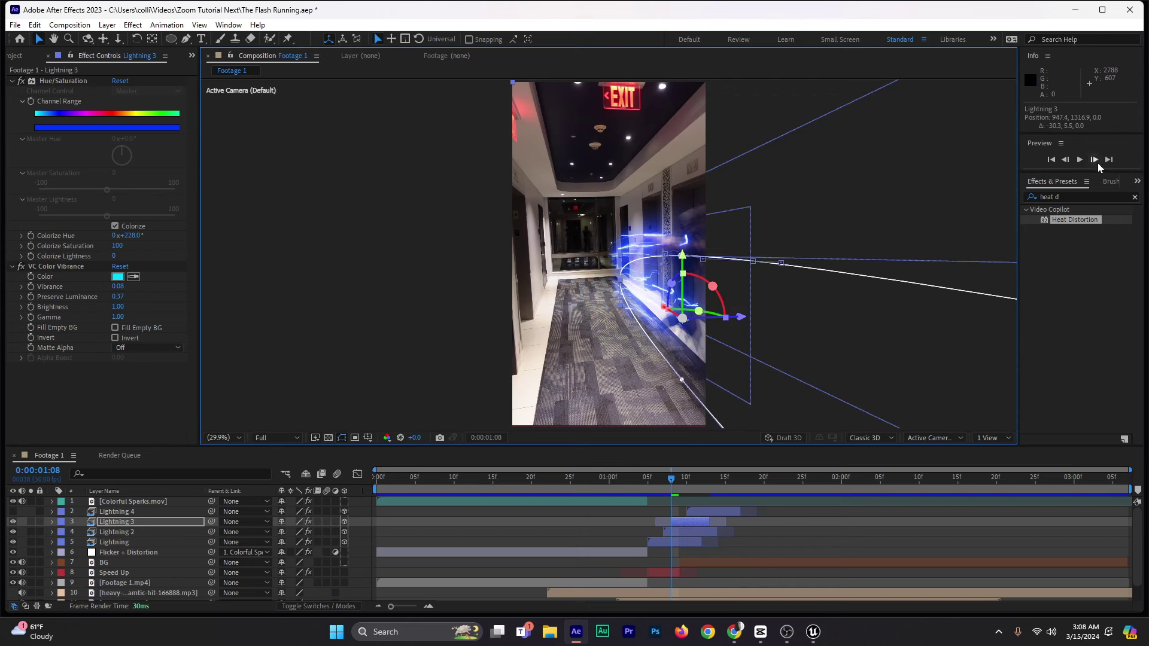
pyautogui.click(1096, 161)
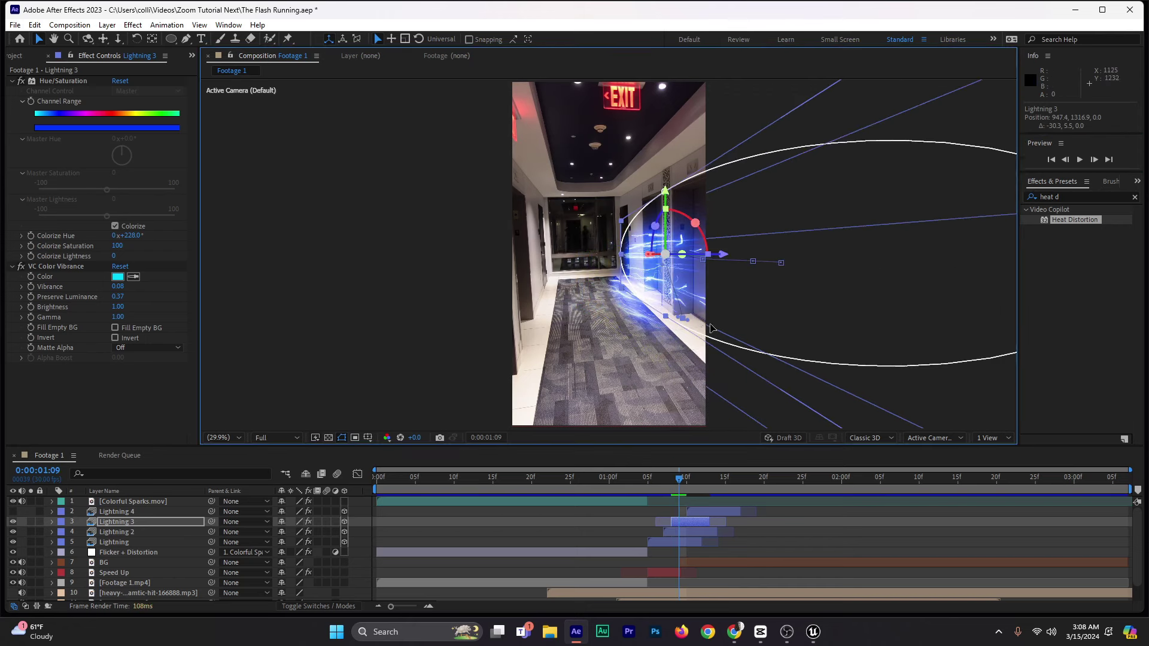
pyautogui.moveTo(704, 340)
pyautogui.mouseDown()
pyautogui.moveTo(686, 383)
pyautogui.moveTo(645, 314)
pyautogui.moveTo(576, 248)
pyautogui.moveTo(681, 355)
pyautogui.moveTo(709, 407)
pyautogui.mouseUp()
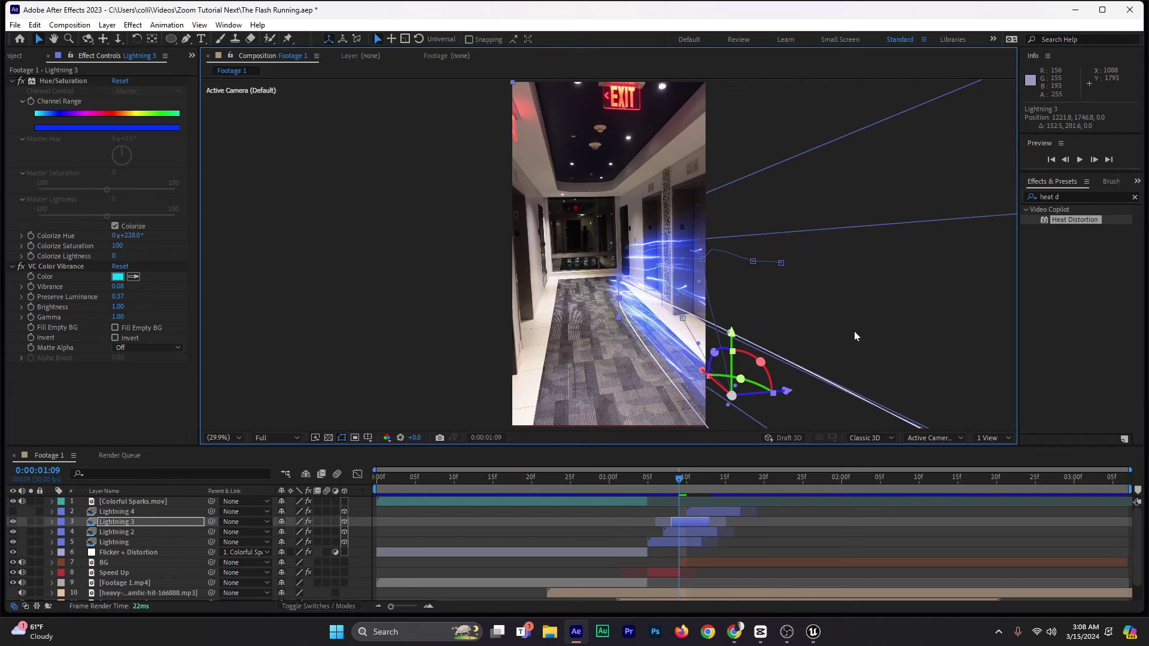
# Step: Move Lightning 3 to follow the runner at 0:00:01:10 and 0:00:01:11, then preview from 0:00:01:05
pyautogui.click(1093, 161)
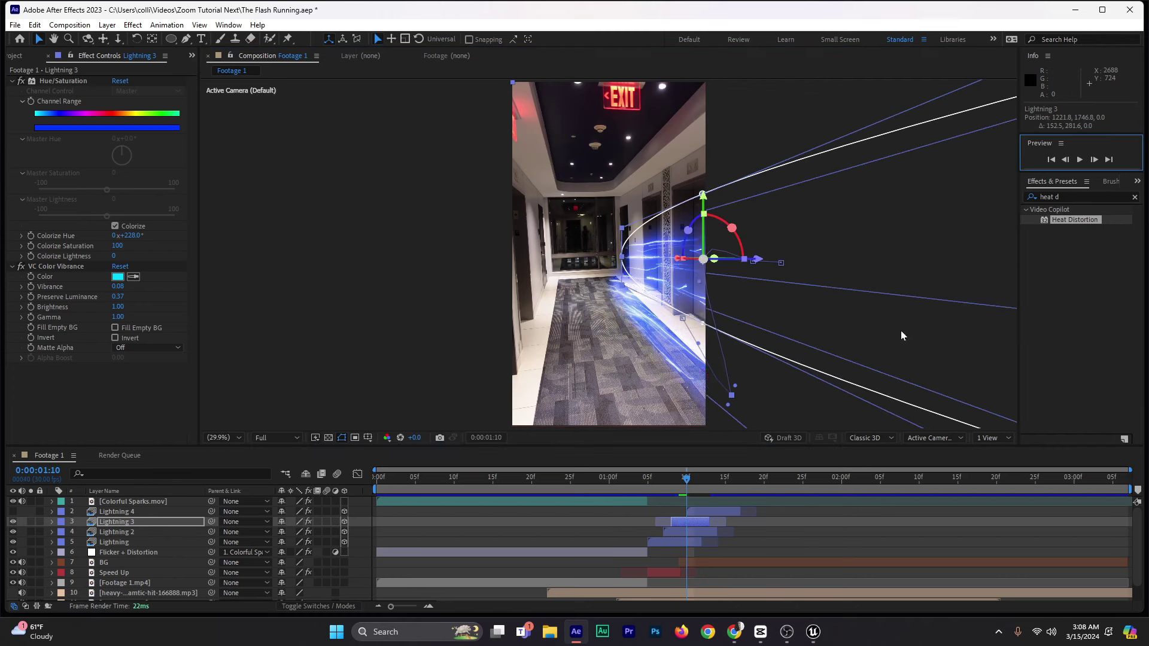
pyautogui.moveTo(783, 295); pyautogui.dragTo(757, 310)
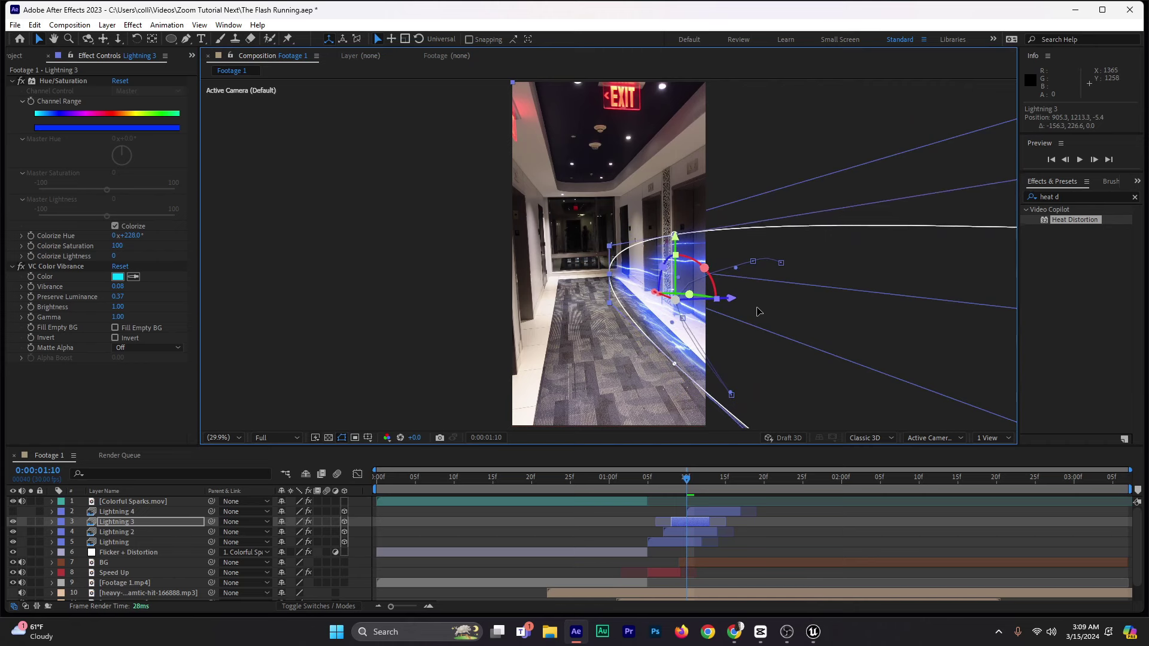
pyautogui.click(1094, 159)
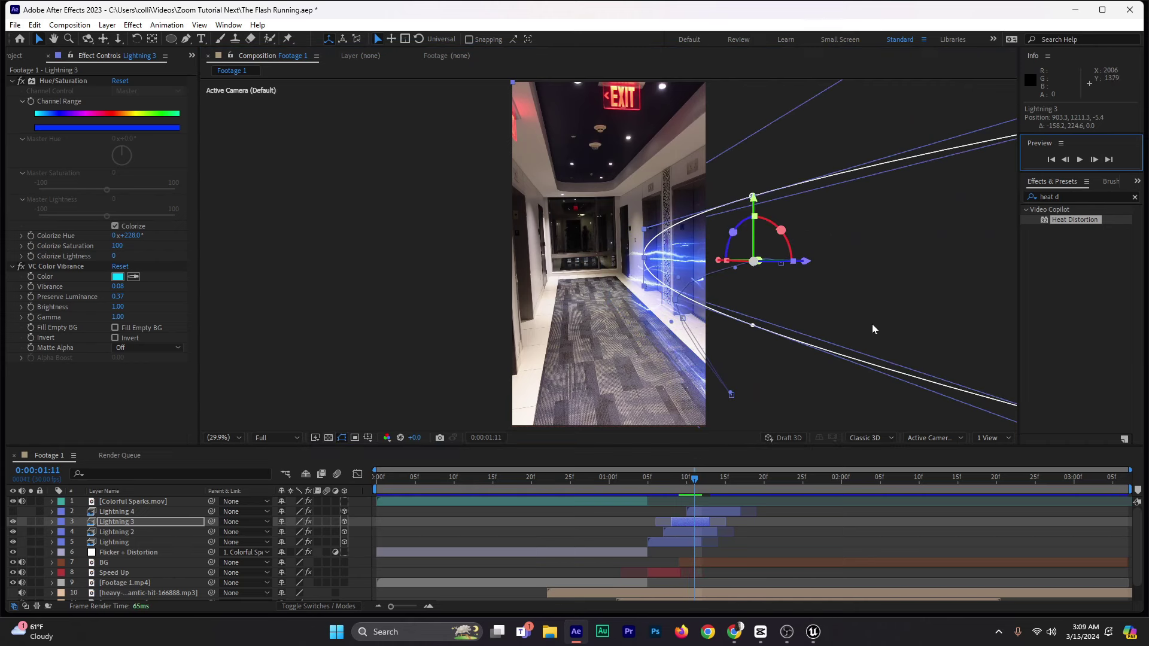
pyautogui.moveTo(865, 318); pyautogui.dragTo(746, 317)
pyautogui.click(1093, 161)
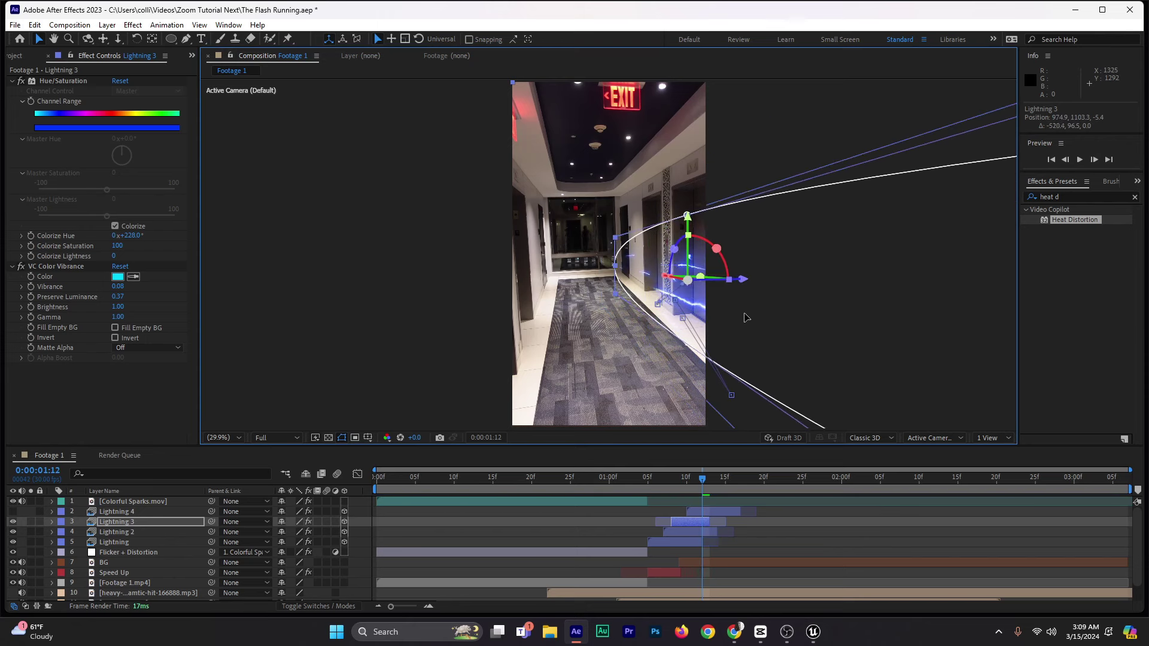
pyautogui.moveTo(703, 479)
pyautogui.mouseDown()
pyautogui.moveTo(646, 480)
pyautogui.moveTo(692, 490)
pyautogui.mouseUp()
pyautogui.press('space')
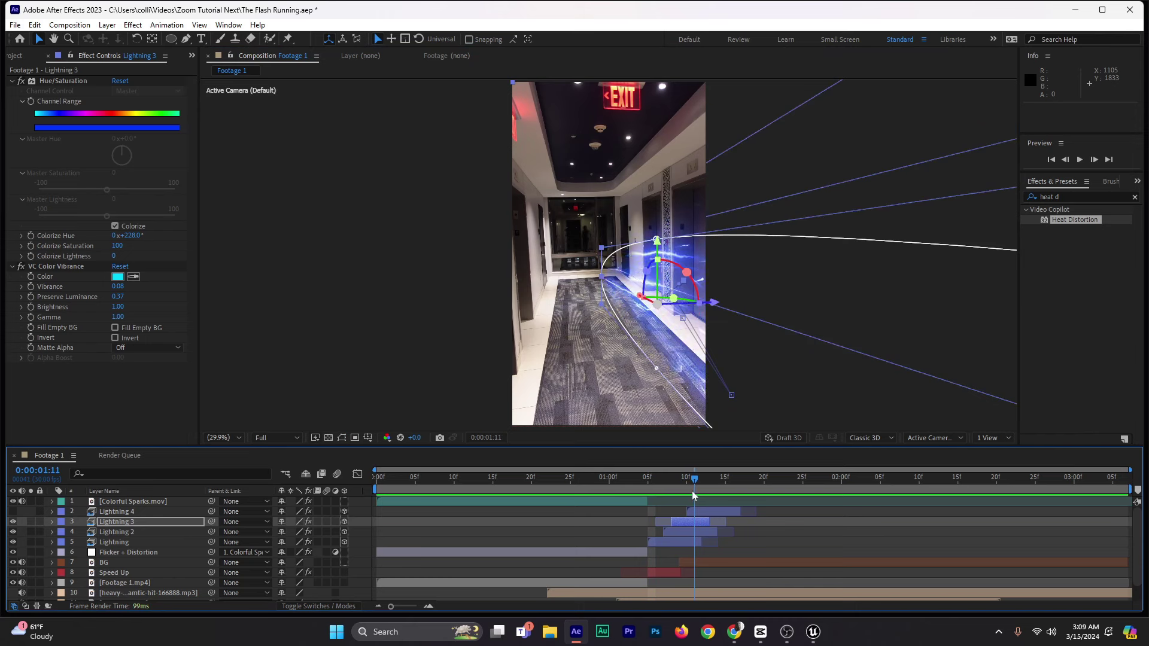
# Step: Make Lightning 4 start at 0:00:01:12 and raise it higher on the wall
pyautogui.click(697, 510)
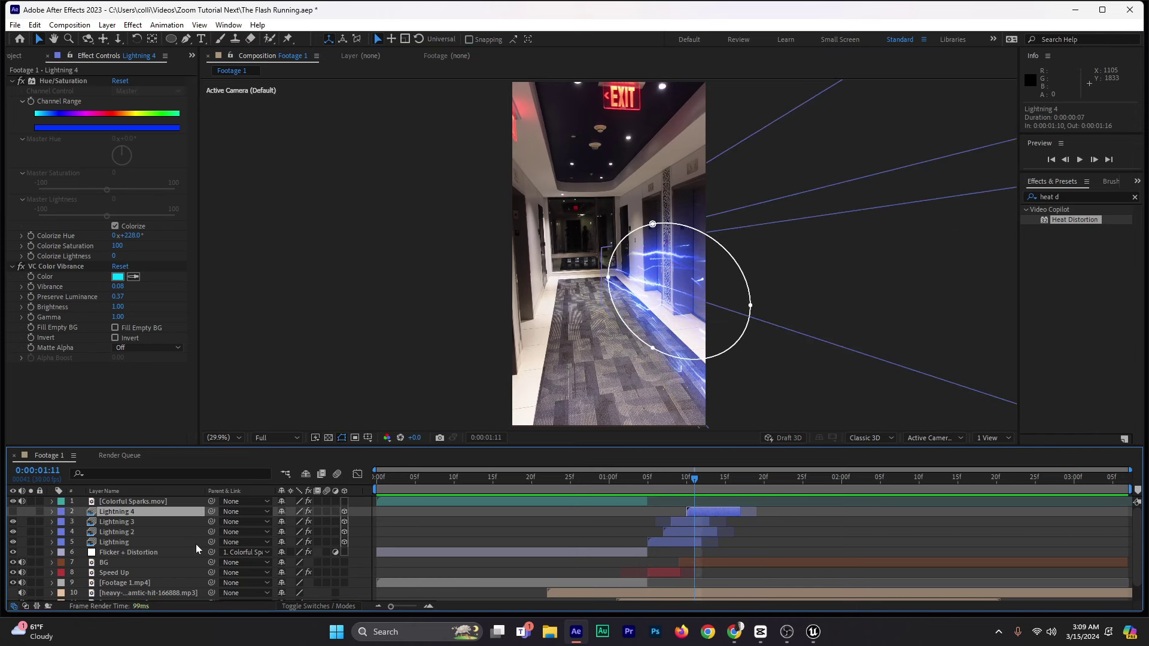
pyautogui.click(12, 513)
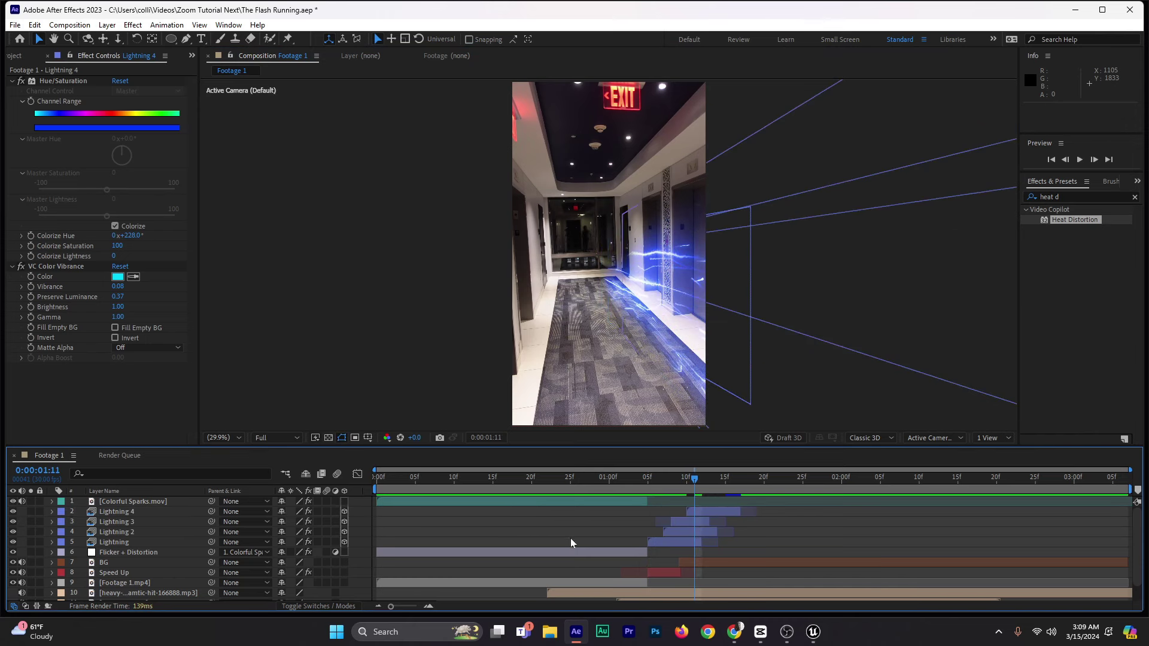
pyautogui.click(708, 511)
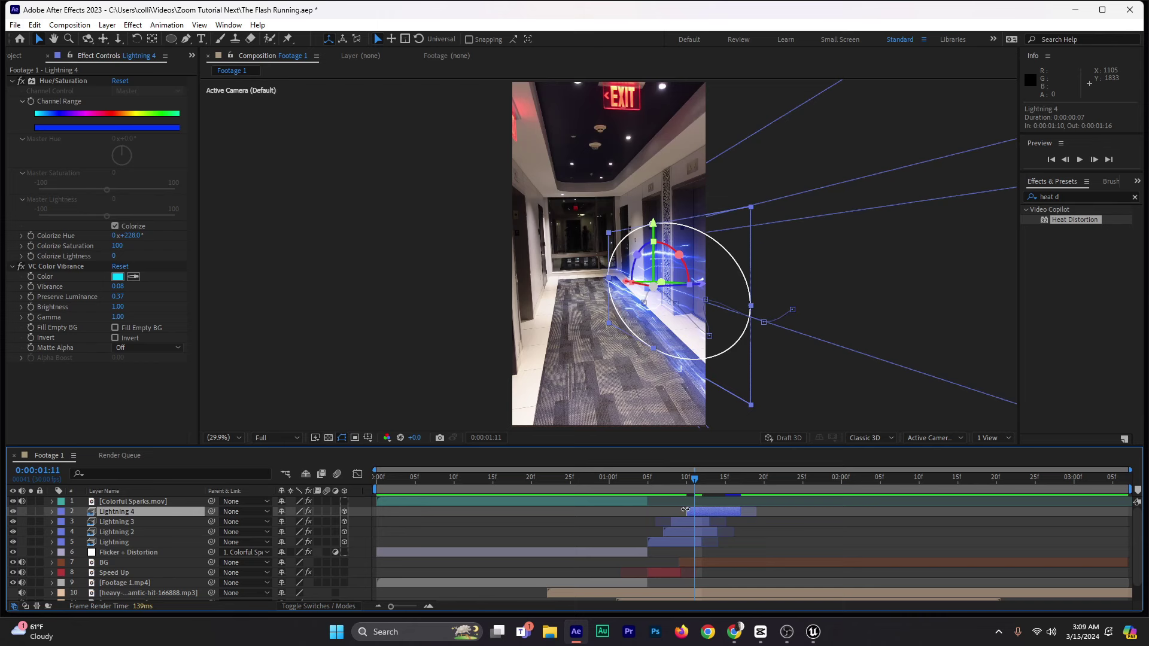
pyautogui.moveTo(690, 512); pyautogui.dragTo(702, 511)
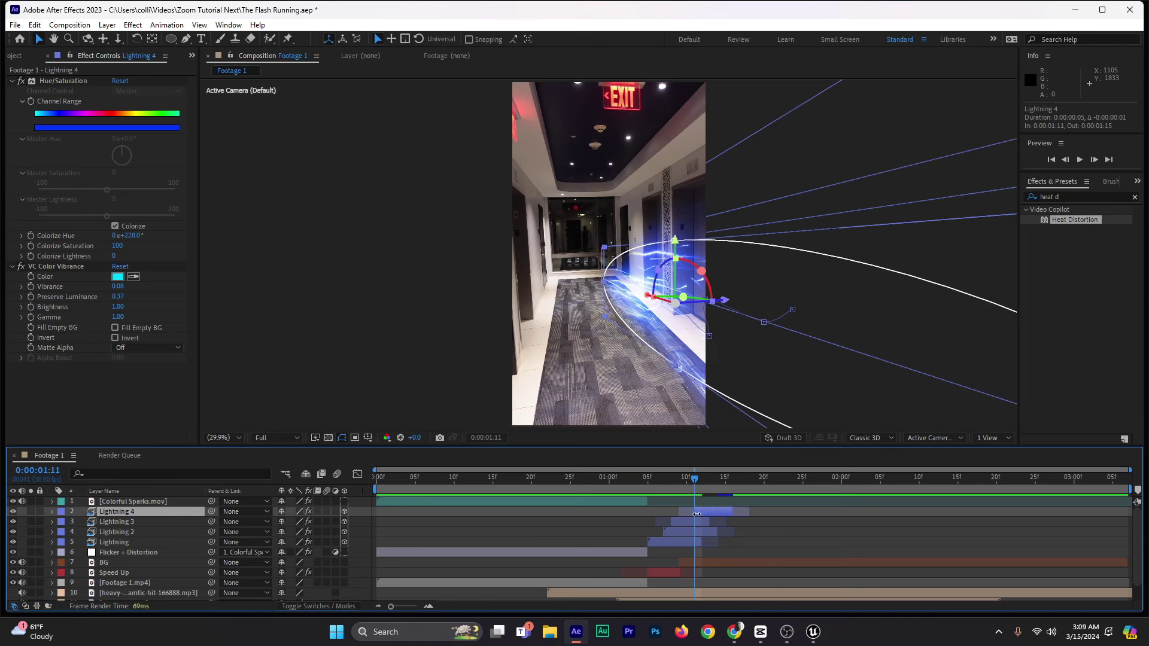
pyautogui.moveTo(623, 311); pyautogui.dragTo(648, 328)
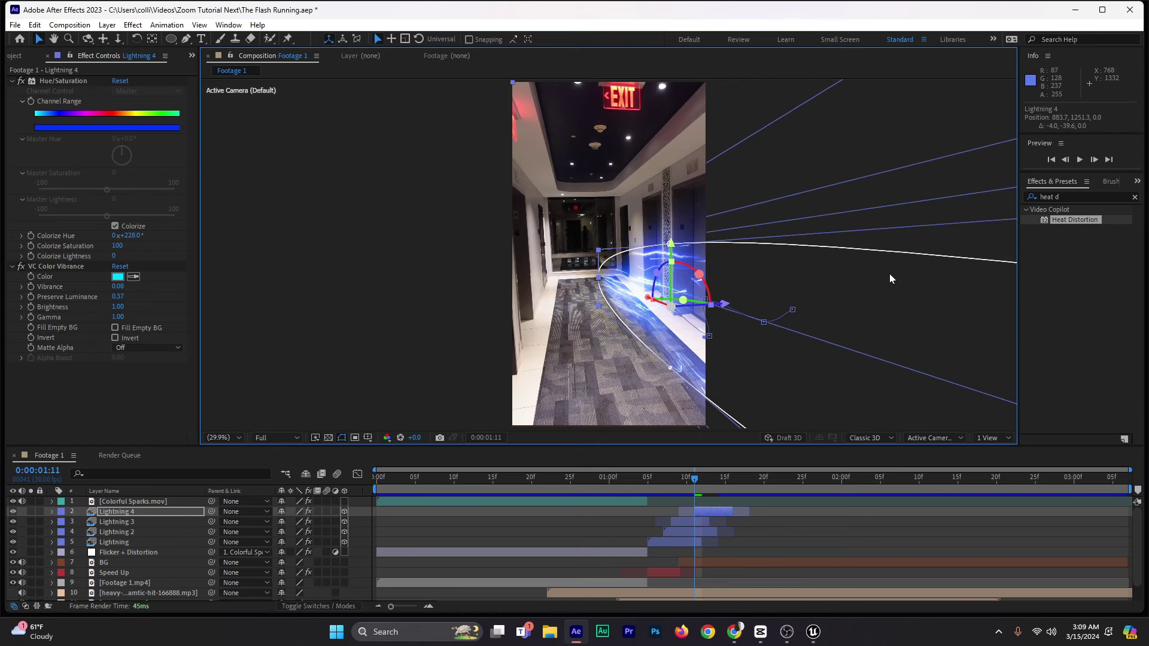
# Step: Reposition Lightning 4 on each of the next three frames to follow the runner
pyautogui.click(1096, 160)
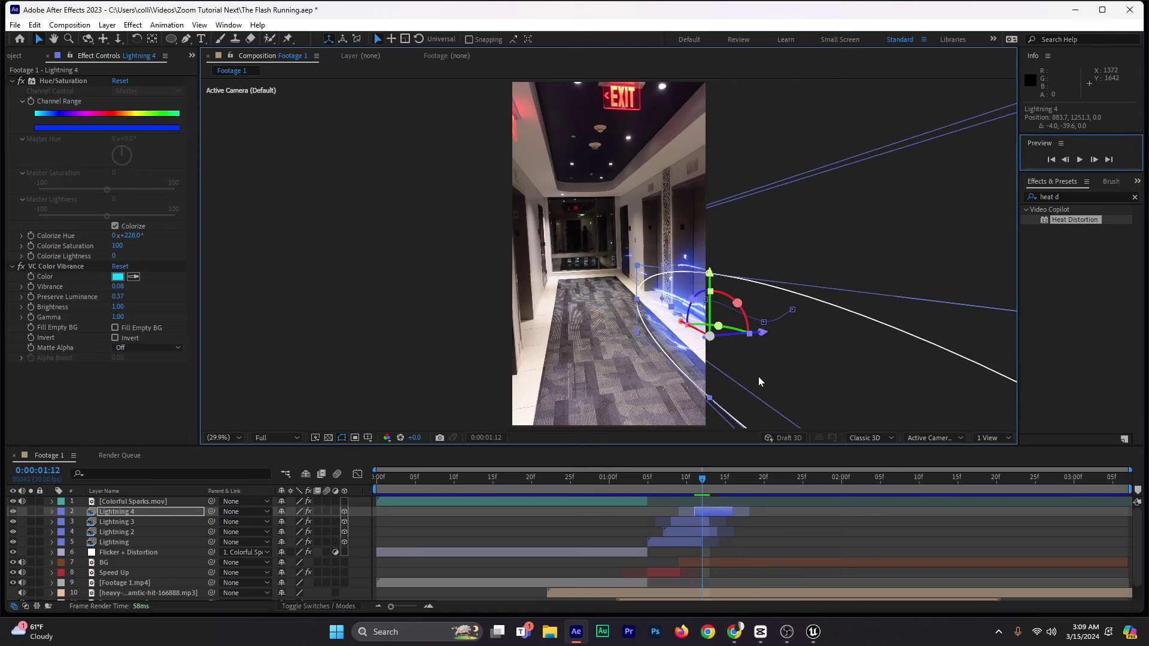
pyautogui.moveTo(759, 376); pyautogui.dragTo(706, 318)
pyautogui.click(1096, 160)
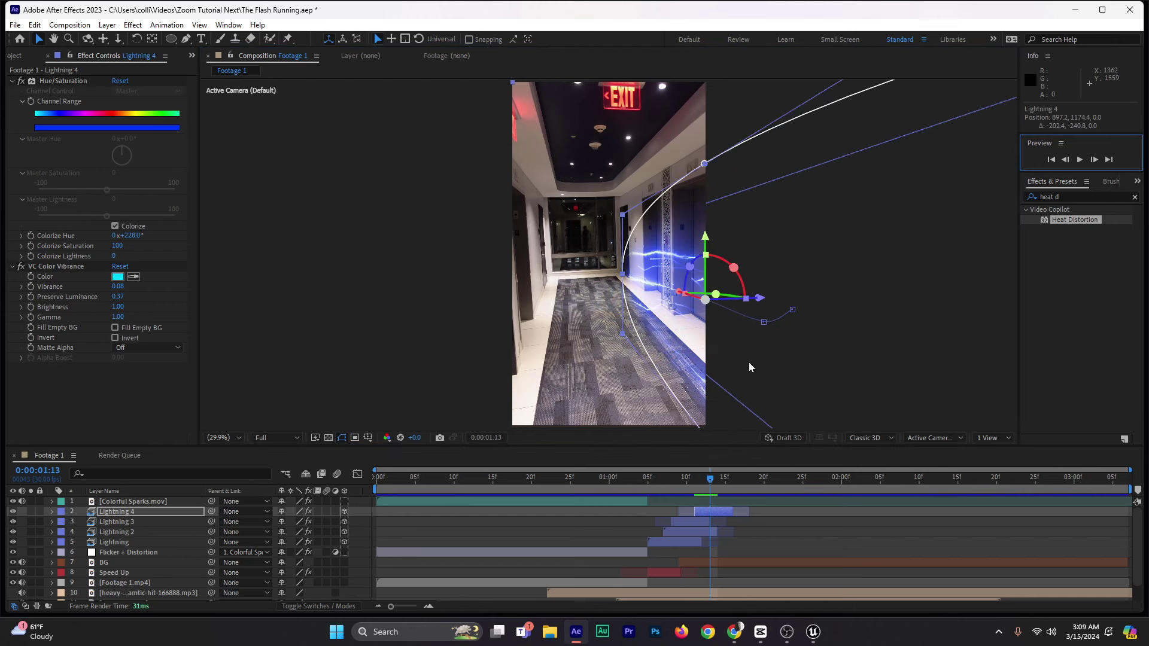
pyautogui.moveTo(749, 361); pyautogui.dragTo(705, 337)
pyautogui.click(1096, 161)
pyautogui.moveTo(840, 369); pyautogui.dragTo(787, 342)
pyautogui.click(1094, 161)
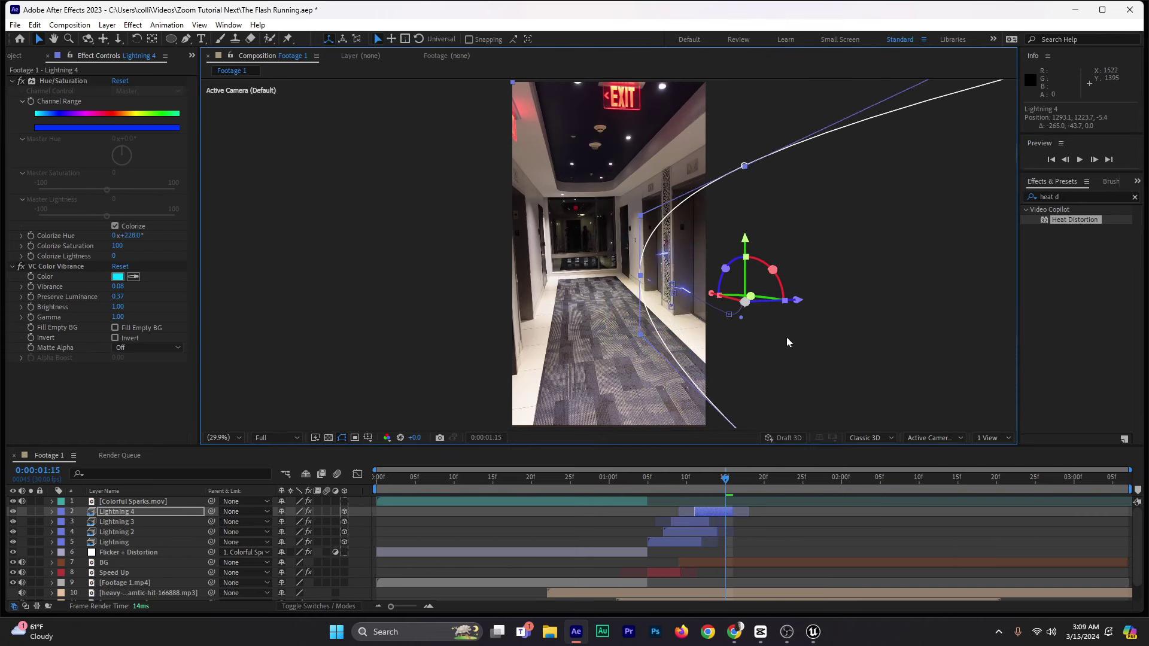
# Step: Reshape Lightning 4's bolt path at frame 0:00:01:11
pyautogui.click(621, 479)
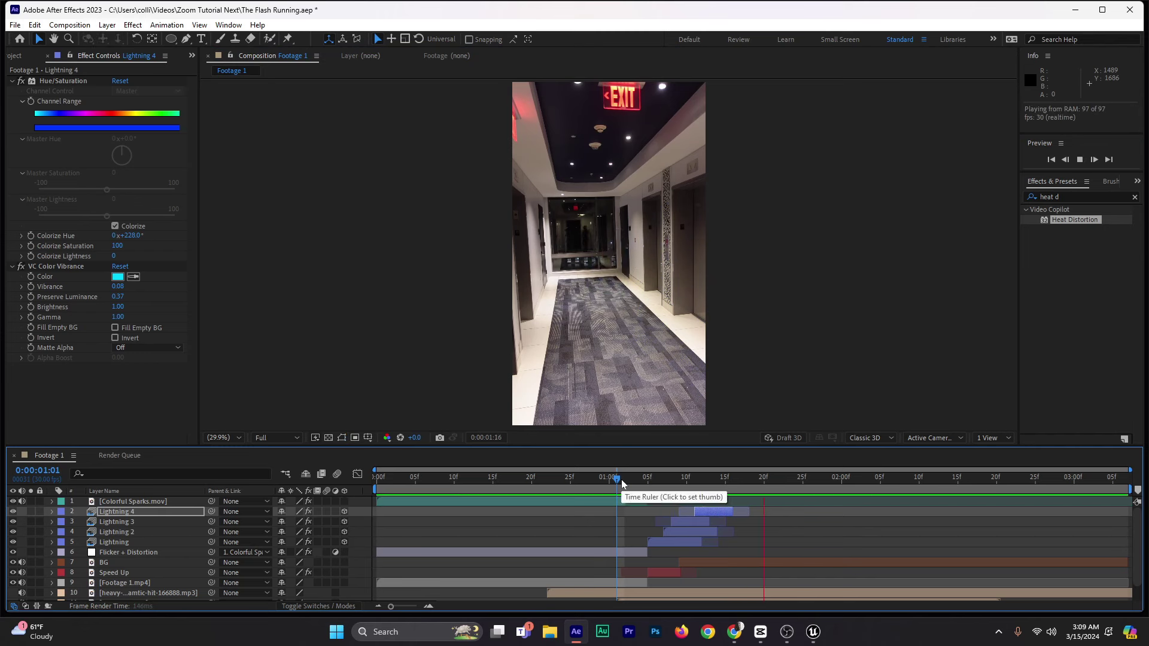
pyautogui.moveTo(621, 479); pyautogui.dragTo(710, 488)
pyautogui.moveTo(673, 148); pyautogui.dragTo(672, 208)
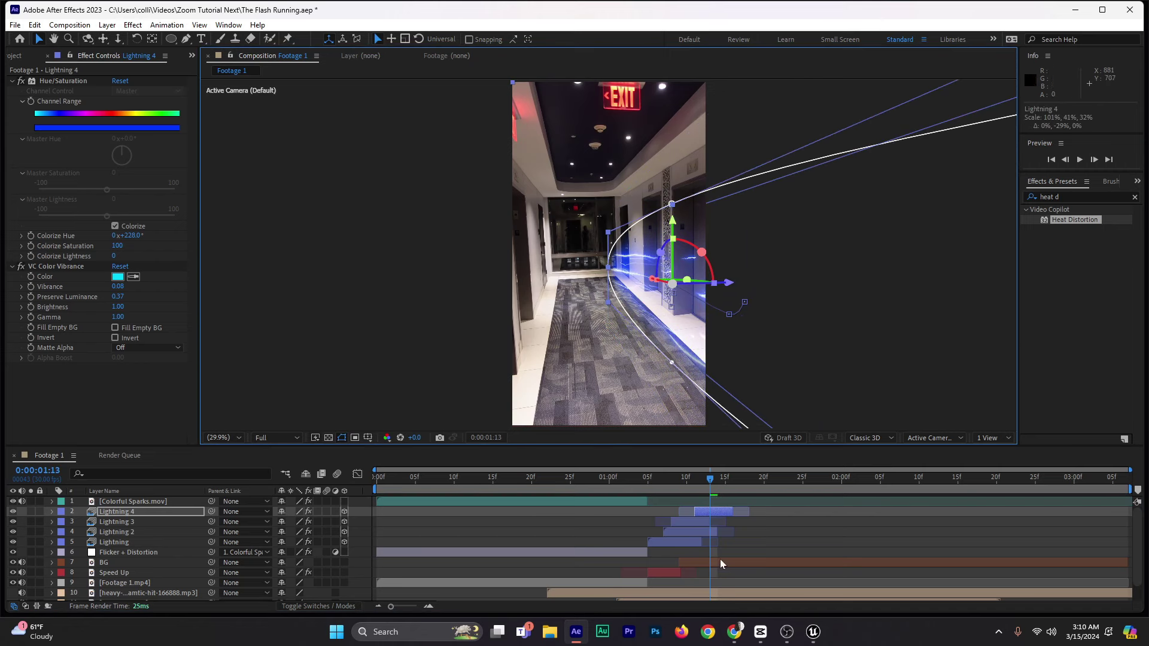
# Step: Preview the lightning from 0:00:01:03, save the Flash Running project, and review frames 1:05–1:15
pyautogui.click(634, 482)
pyautogui.press('space')
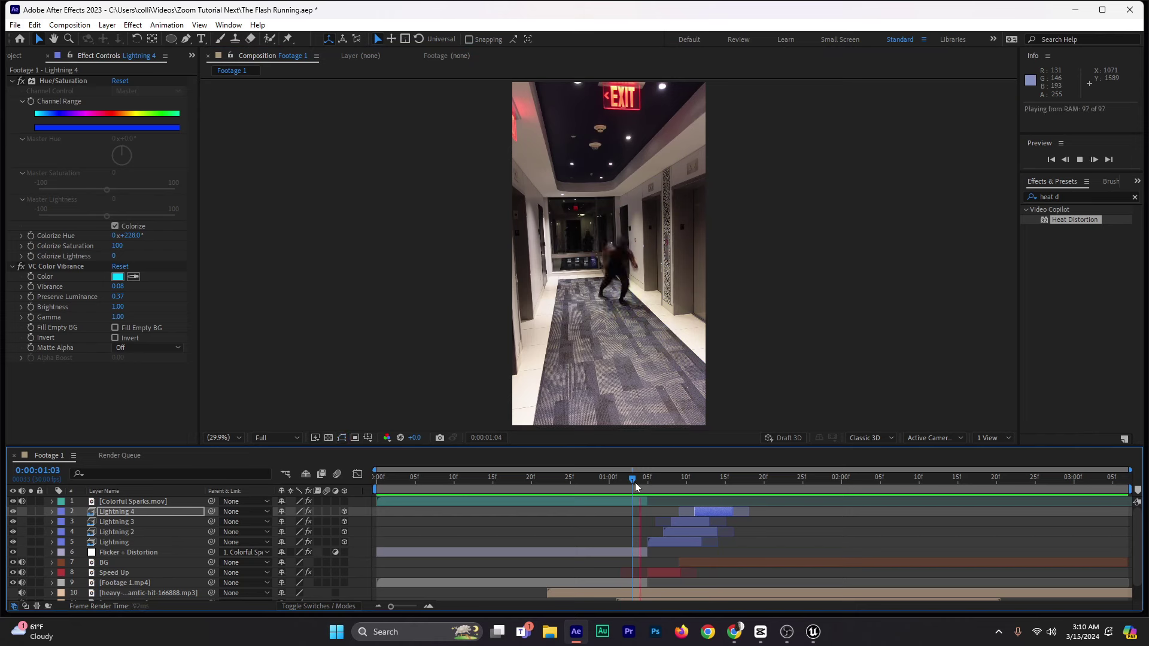
pyautogui.press('space')
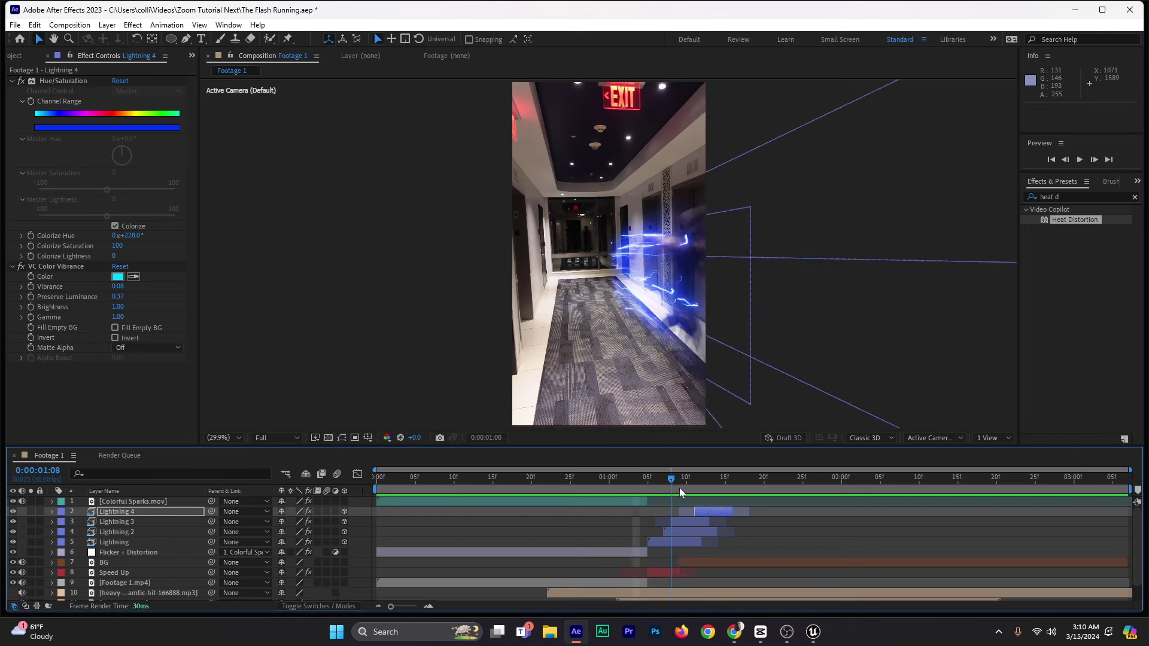
pyautogui.moveTo(680, 487); pyautogui.dragTo(720, 490)
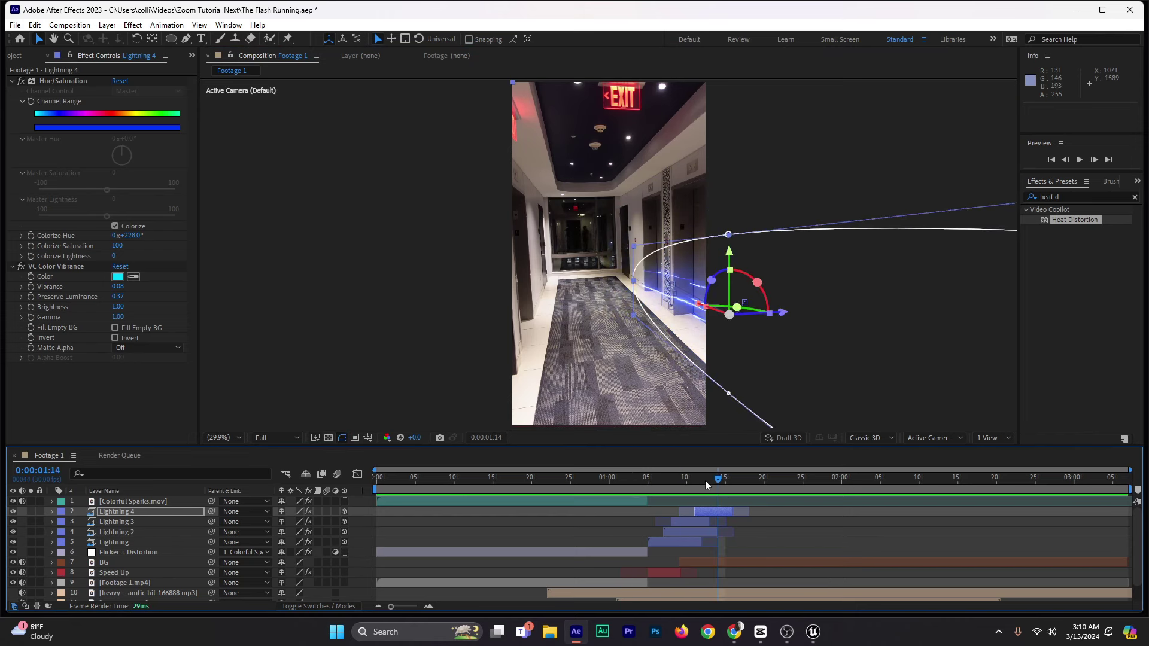
pyautogui.hotkey('ctrl', 's')
pyautogui.moveTo(689, 488); pyautogui.dragTo(649, 517)
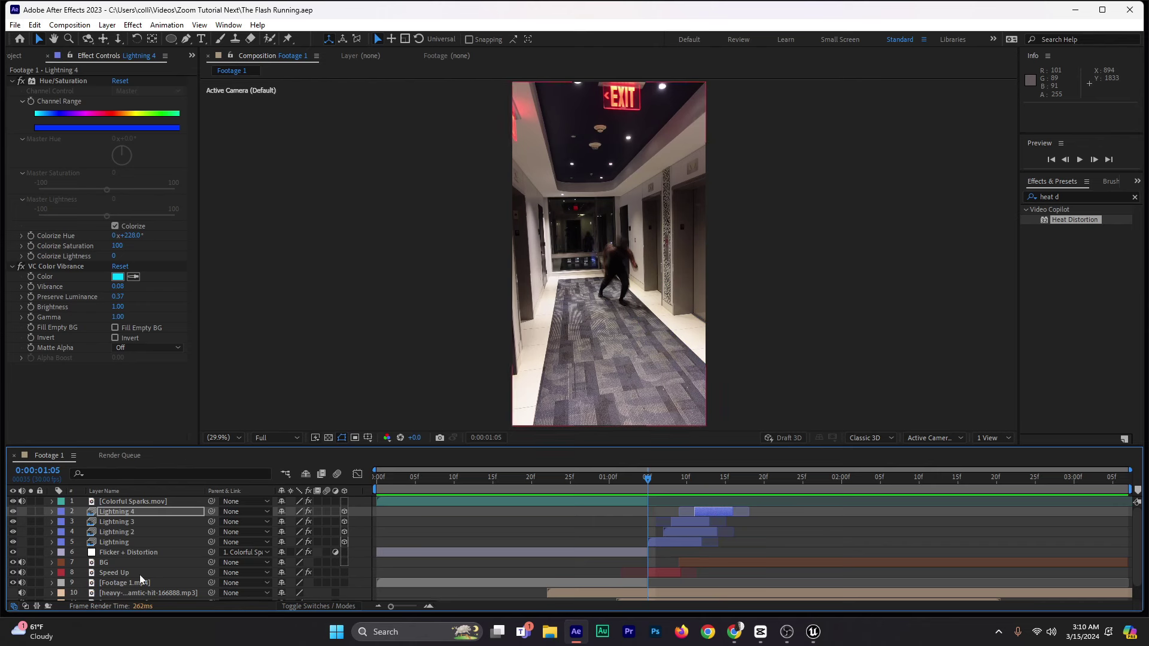
# Step: Duplicate Flicker + Distortion, move the copy to row 2 starting near 1:06, and set its parent to None
pyautogui.click(111, 552)
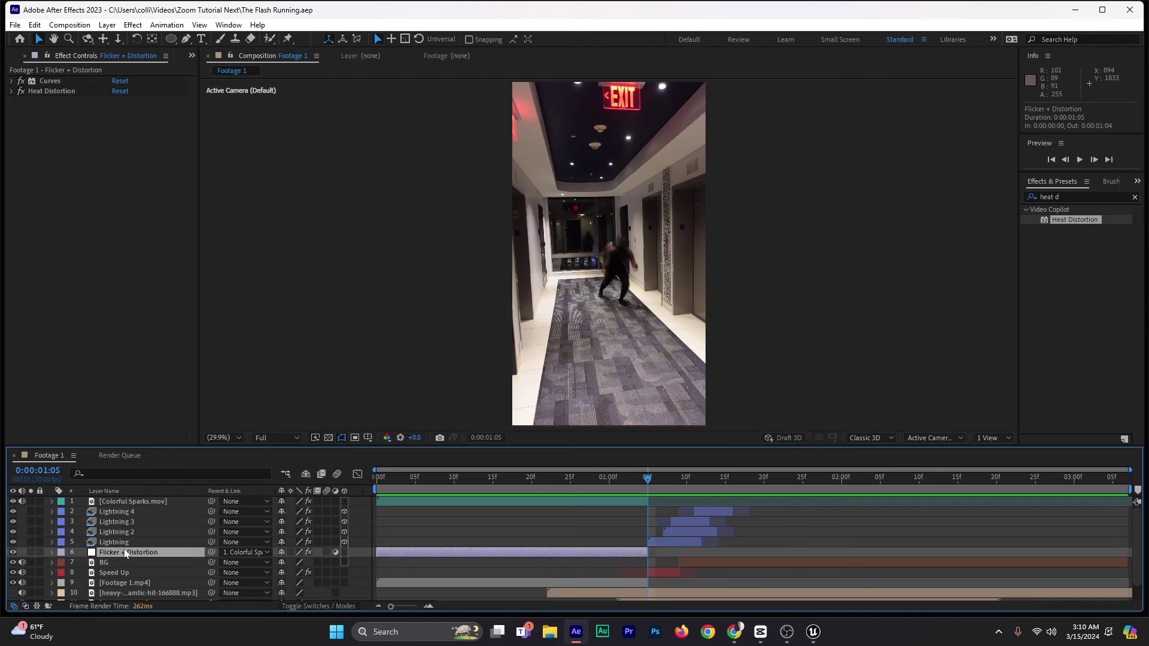
pyautogui.hotkey('ctrl', 'd')
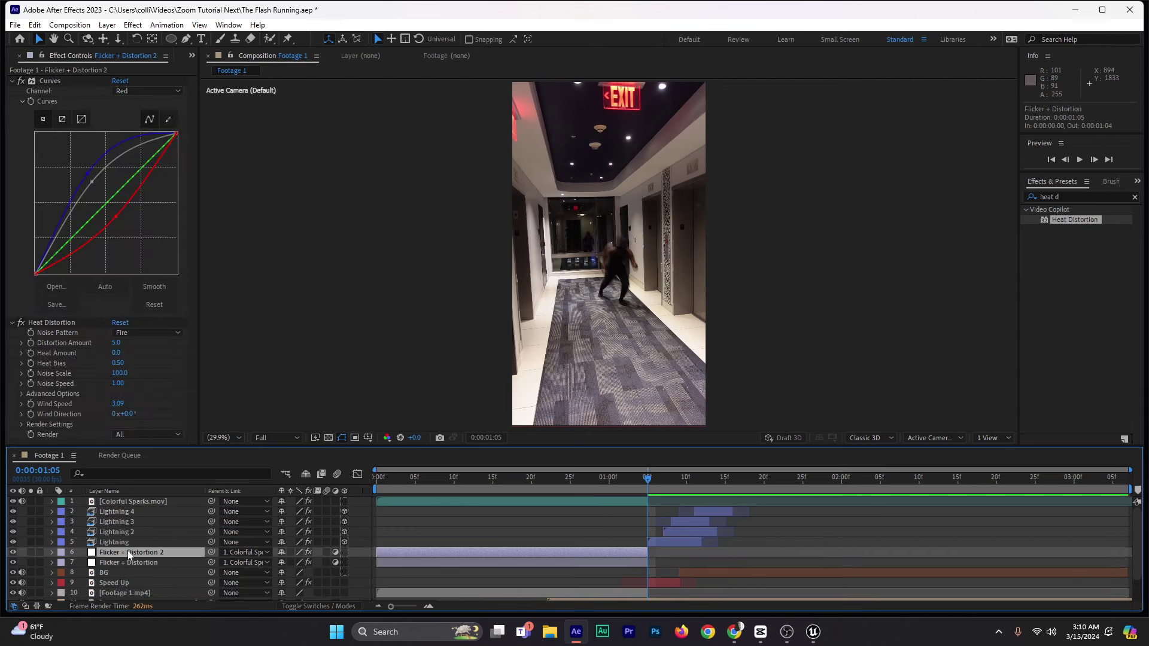
pyautogui.moveTo(127, 550); pyautogui.dragTo(134, 510)
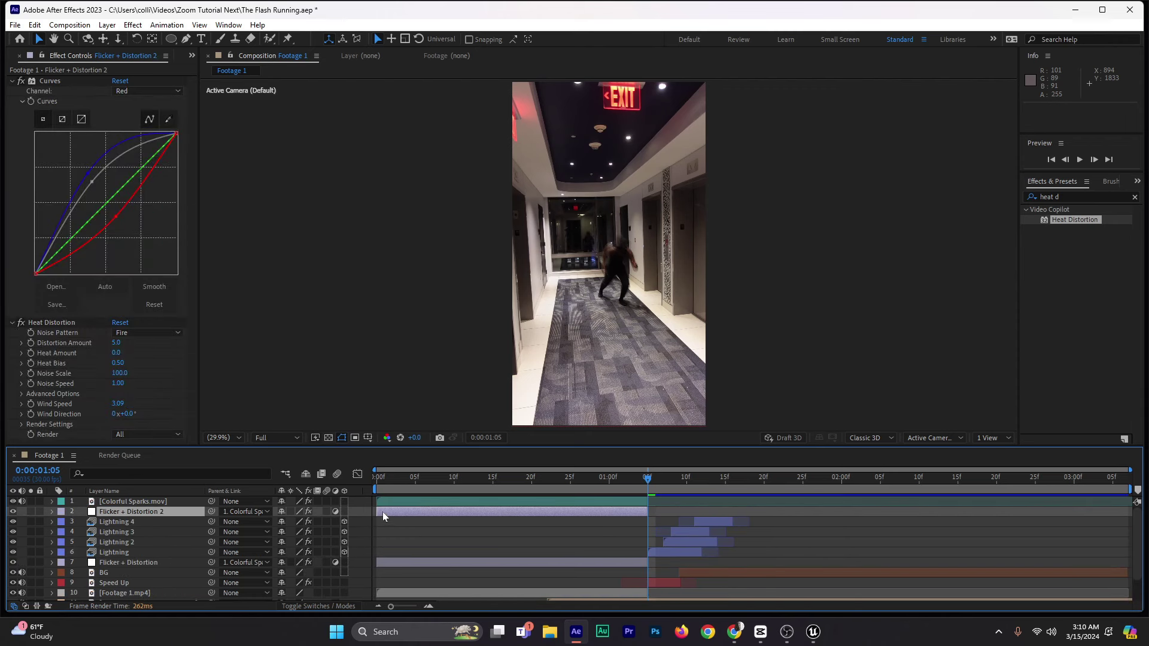
pyautogui.moveTo(383, 512); pyautogui.dragTo(656, 529)
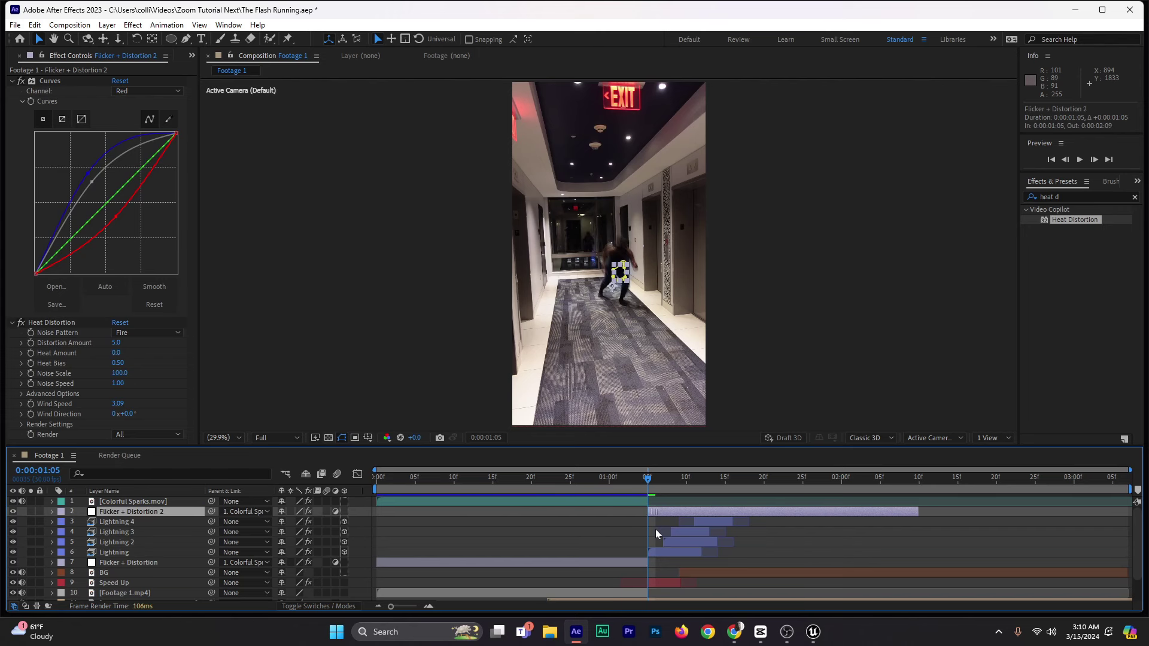
pyautogui.click(251, 512)
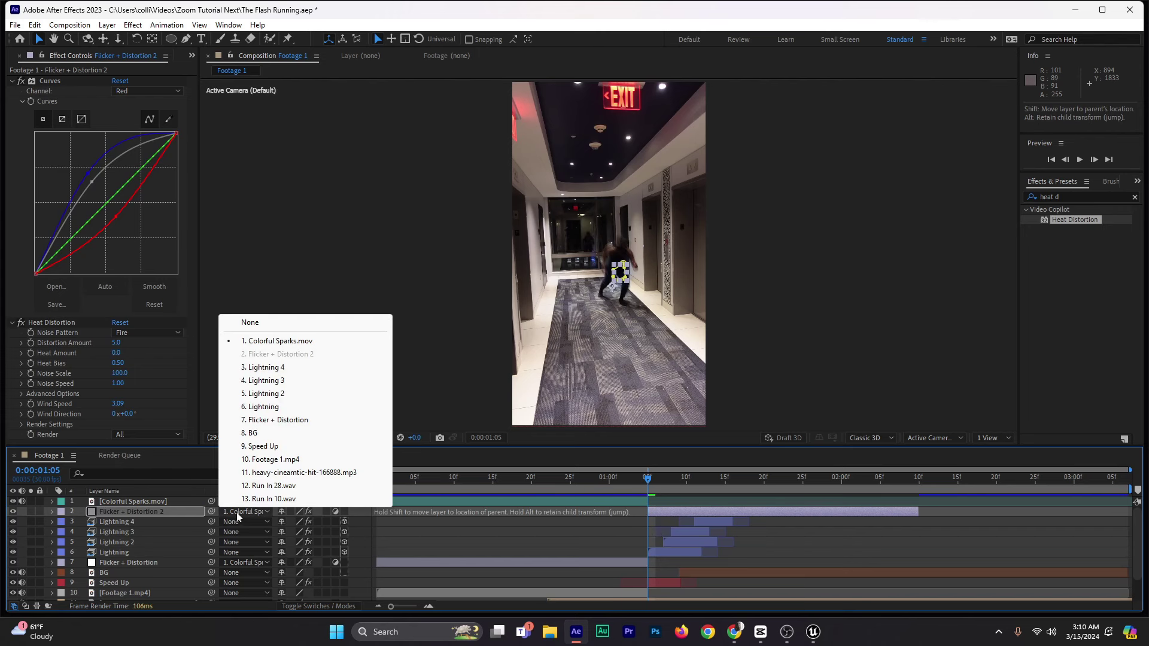
pyautogui.click(280, 323)
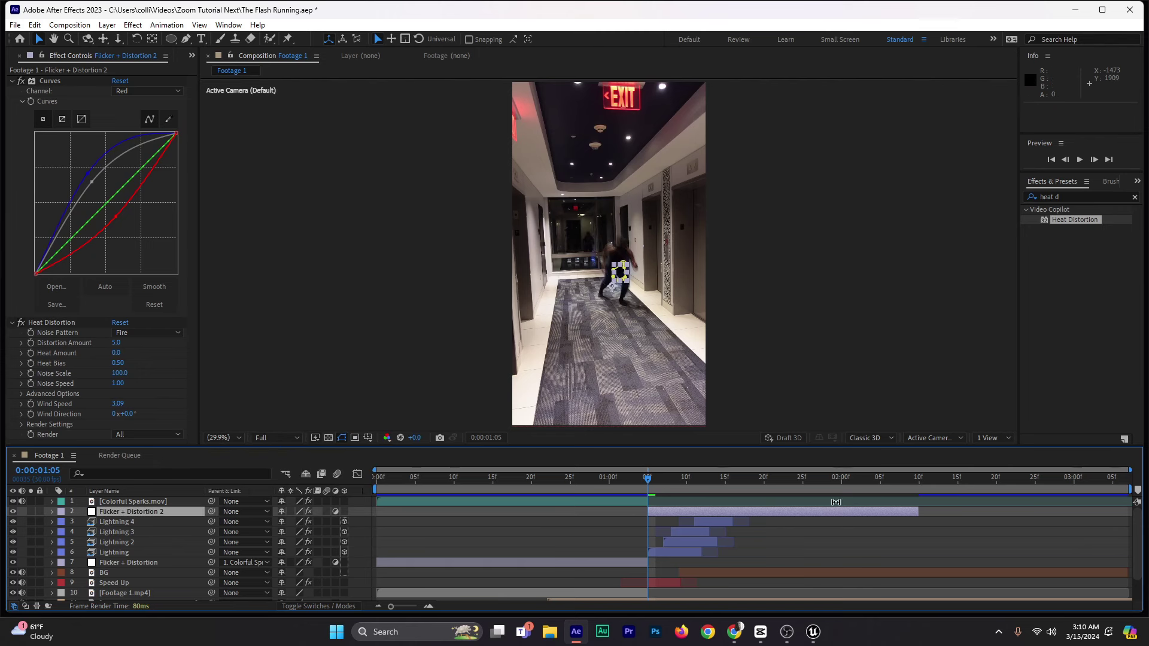
# Step: Delete Mask 1 from Flicker + Distortion 2 and set its scale to 100%
pyautogui.press('m')
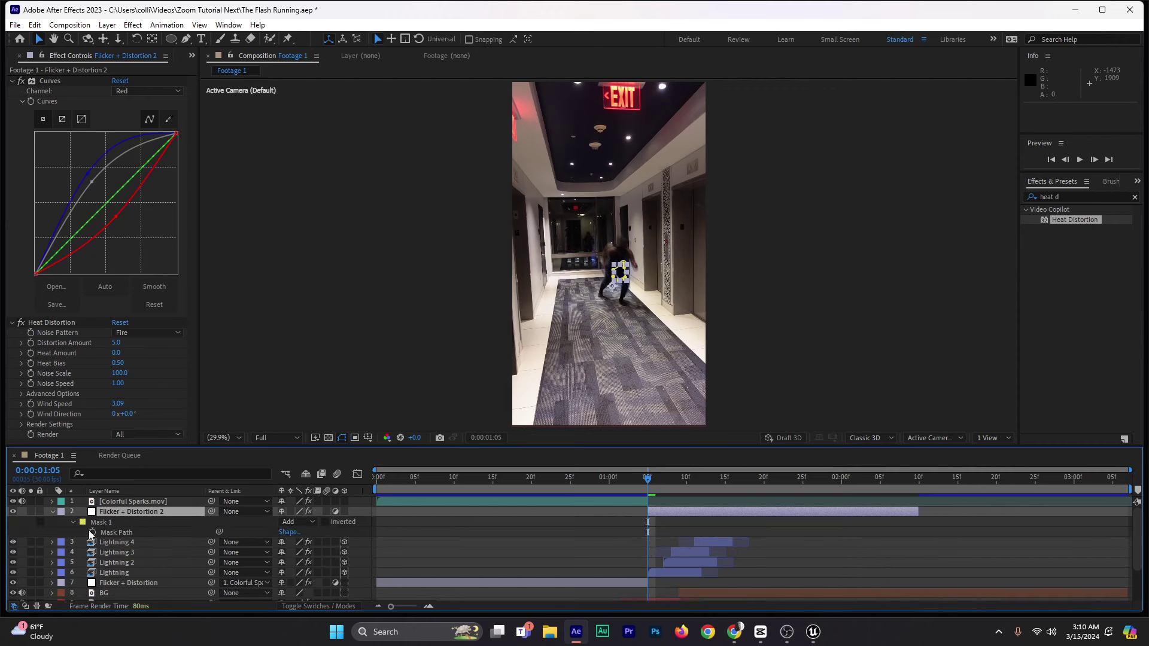
pyautogui.click(99, 522)
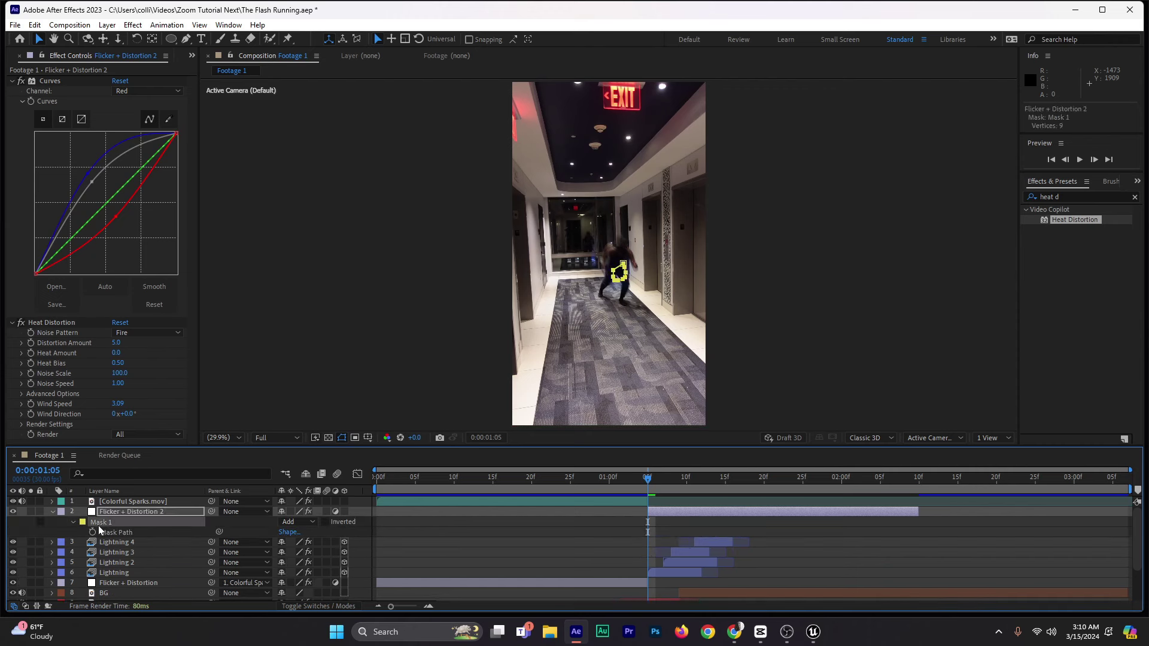
pyautogui.press('Delete')
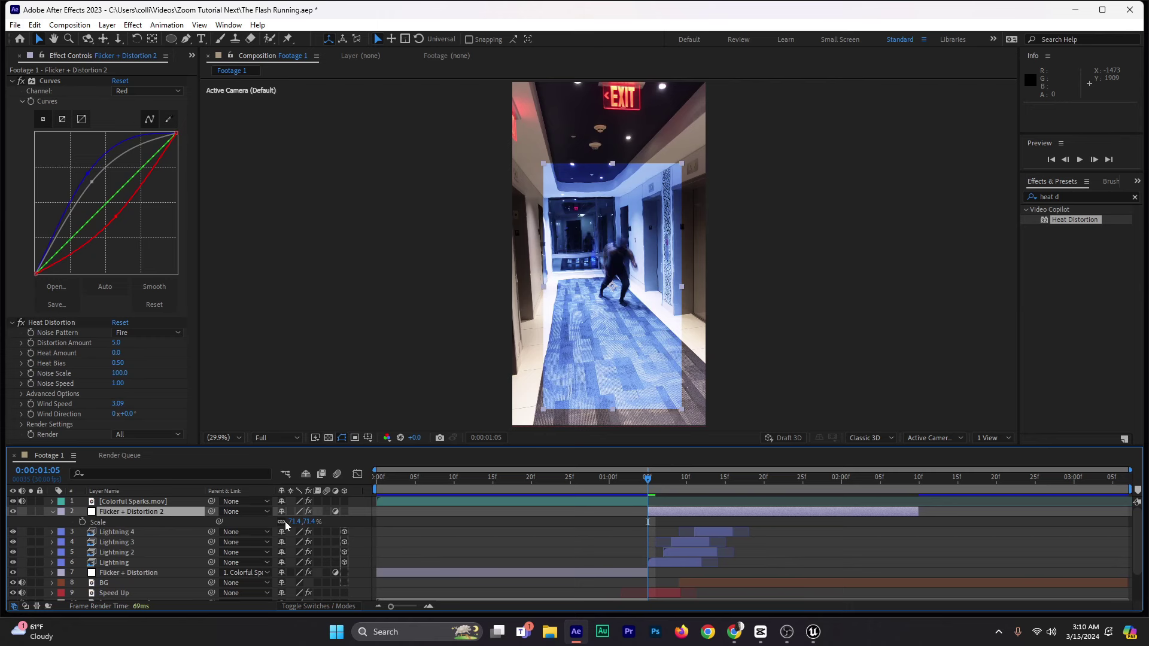
pyautogui.click(308, 522)
pyautogui.write('100')
pyautogui.press('Return')
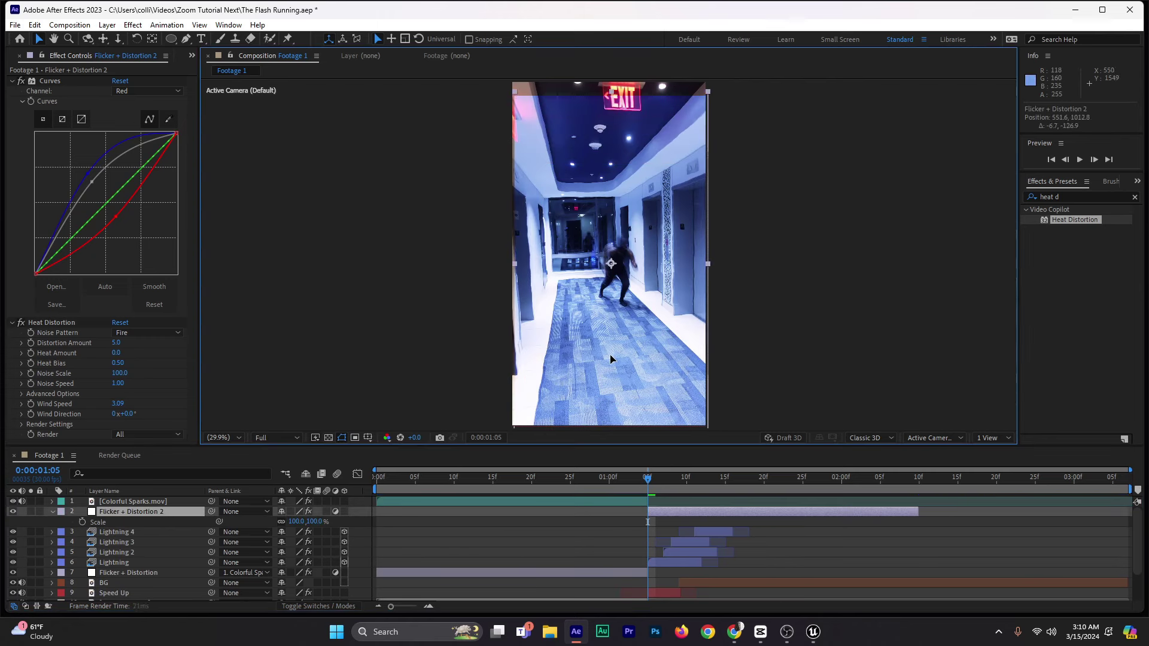
# Step: Center the copy in the frame with arrow-key nudges, checking Position 538.6, 957.7
pyautogui.moveTo(610, 359); pyautogui.dragTo(609, 351)
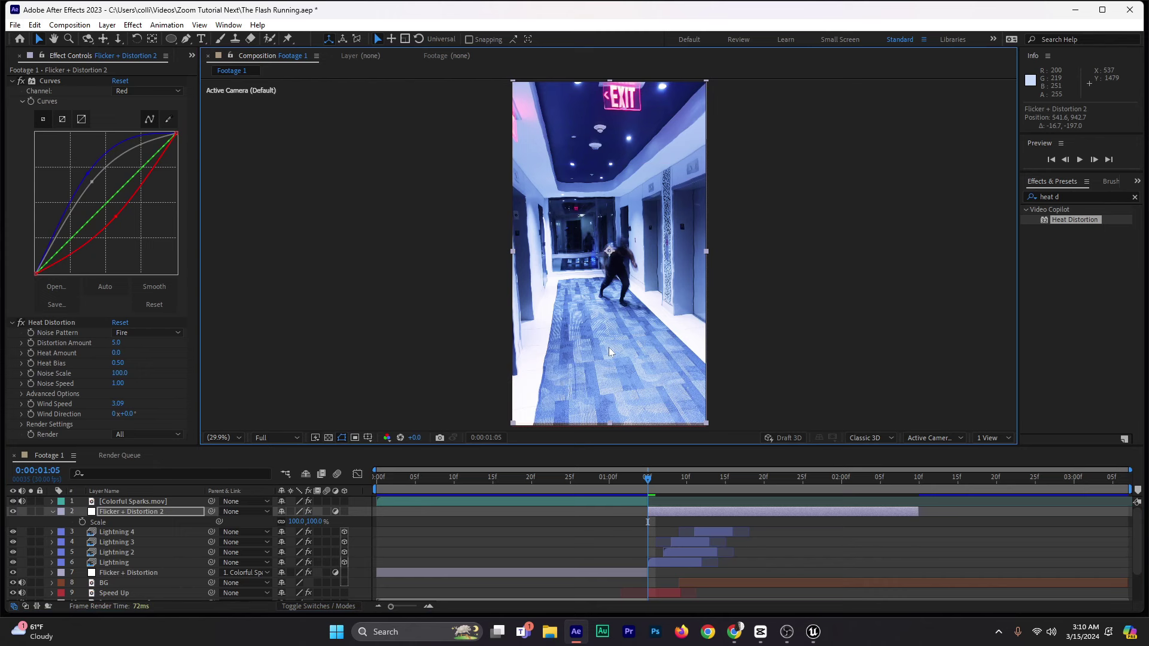
pyautogui.press('Down')
pyautogui.press('Down')
pyautogui.press('Down')
pyautogui.press('Down')
pyautogui.press('Down')
pyautogui.press('Down')
pyautogui.press('Down')
pyautogui.press('Down')
pyautogui.press('Down')
pyautogui.press('Down')
pyautogui.press('Down')
pyautogui.press('Down')
pyautogui.press('Down')
pyautogui.press('Down')
pyautogui.press('Down')
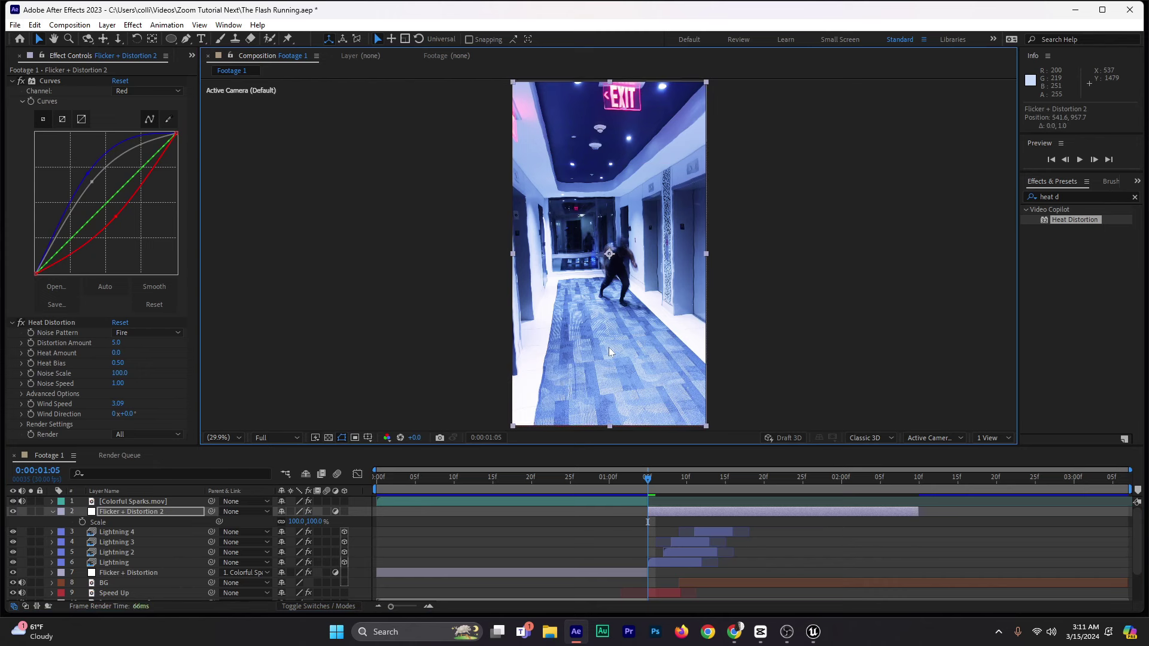
pyautogui.press('Left')
pyautogui.press('Left')
pyautogui.press('Left')
pyautogui.press('Up')
pyautogui.press('Up')
pyautogui.press('Up')
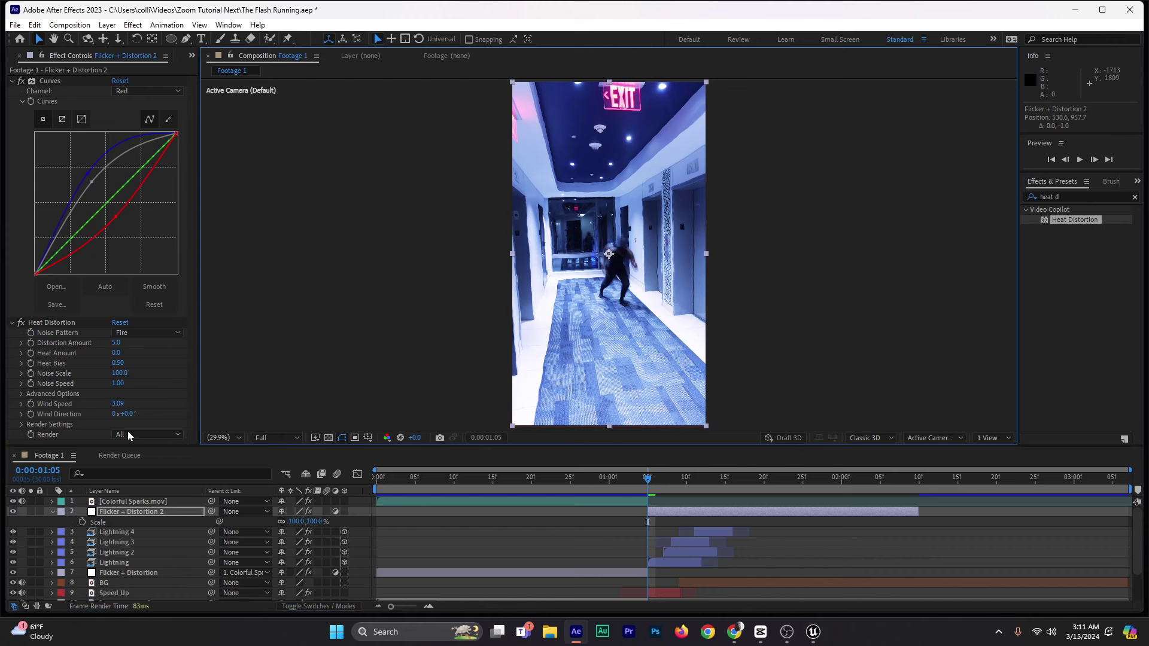
pyautogui.click(112, 513)
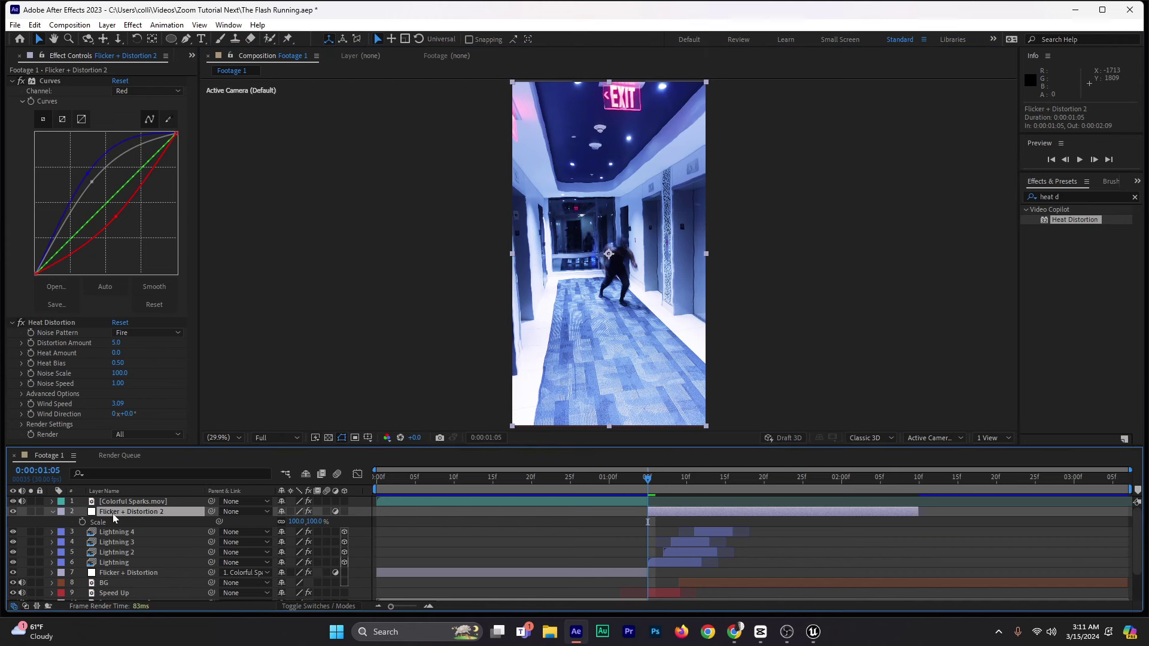
pyautogui.press('p')
pyautogui.click(52, 512)
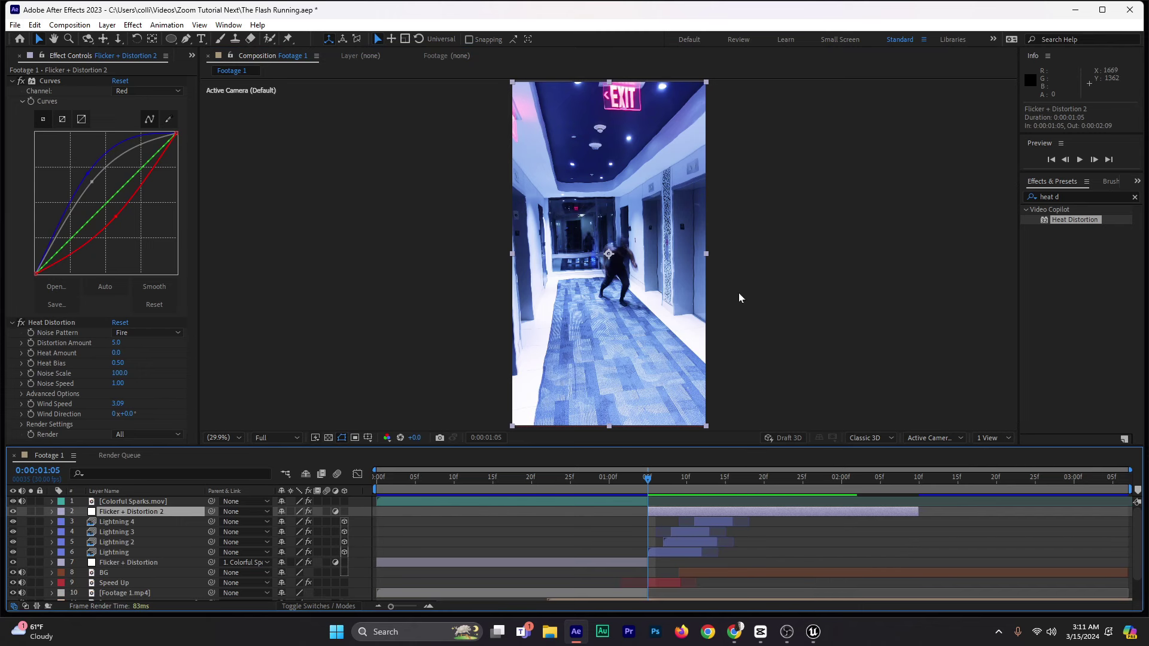
# Step: Draw a new closed Pen mask around the runner on Flicker + Distortion 2
pyautogui.click(188, 39)
pyautogui.click(628, 233)
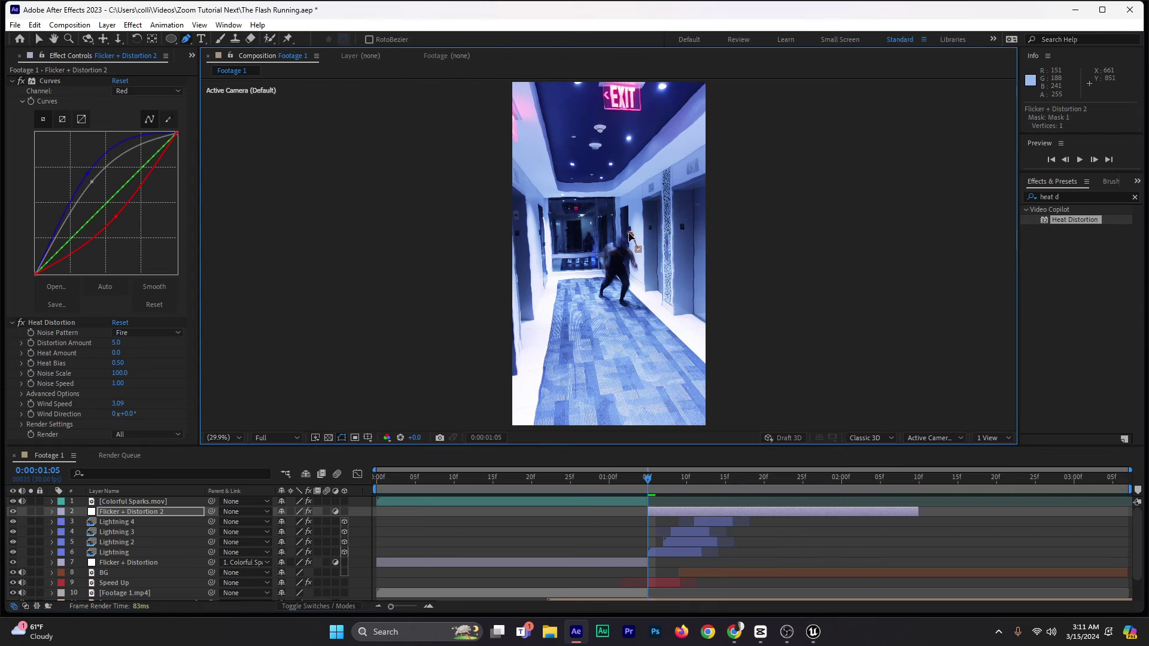
pyautogui.click(629, 233)
pyautogui.click(613, 233)
pyautogui.click(601, 258)
pyautogui.click(595, 288)
pyautogui.click(595, 303)
pyautogui.click(600, 314)
pyautogui.click(623, 316)
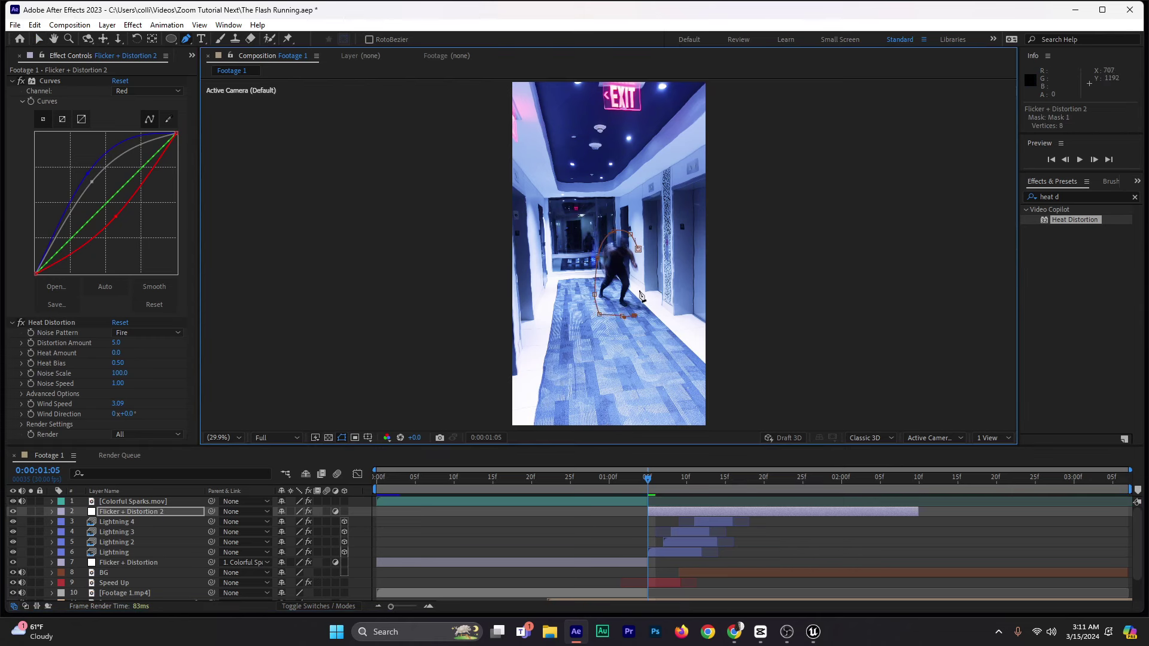
pyautogui.click(638, 249)
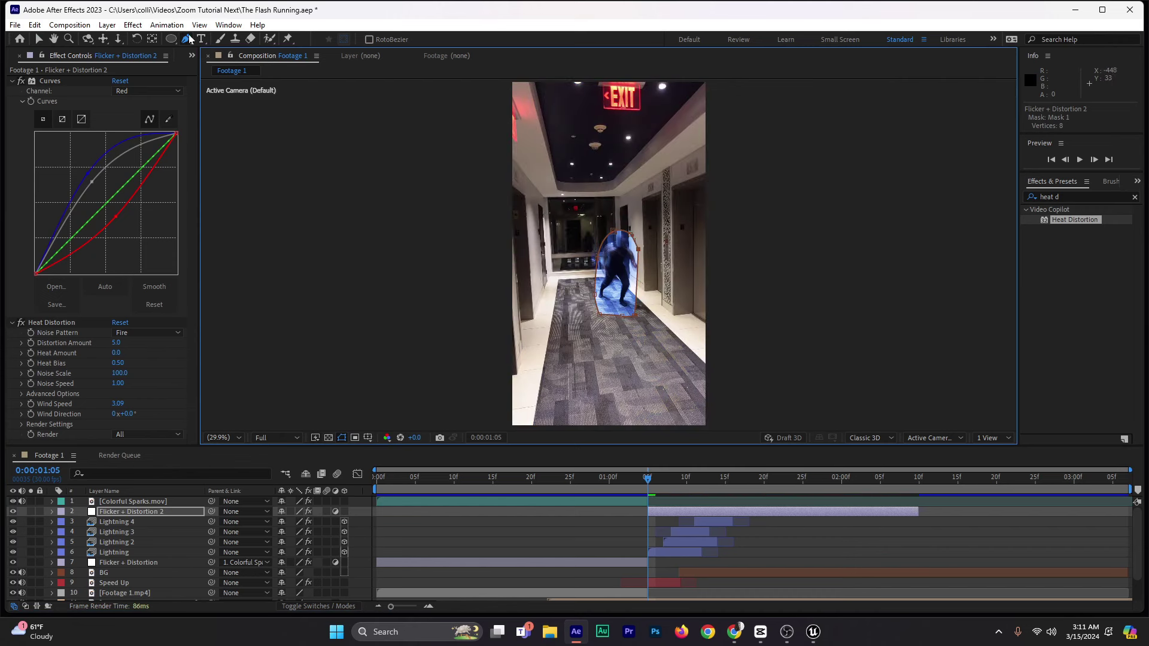
pyautogui.click(38, 40)
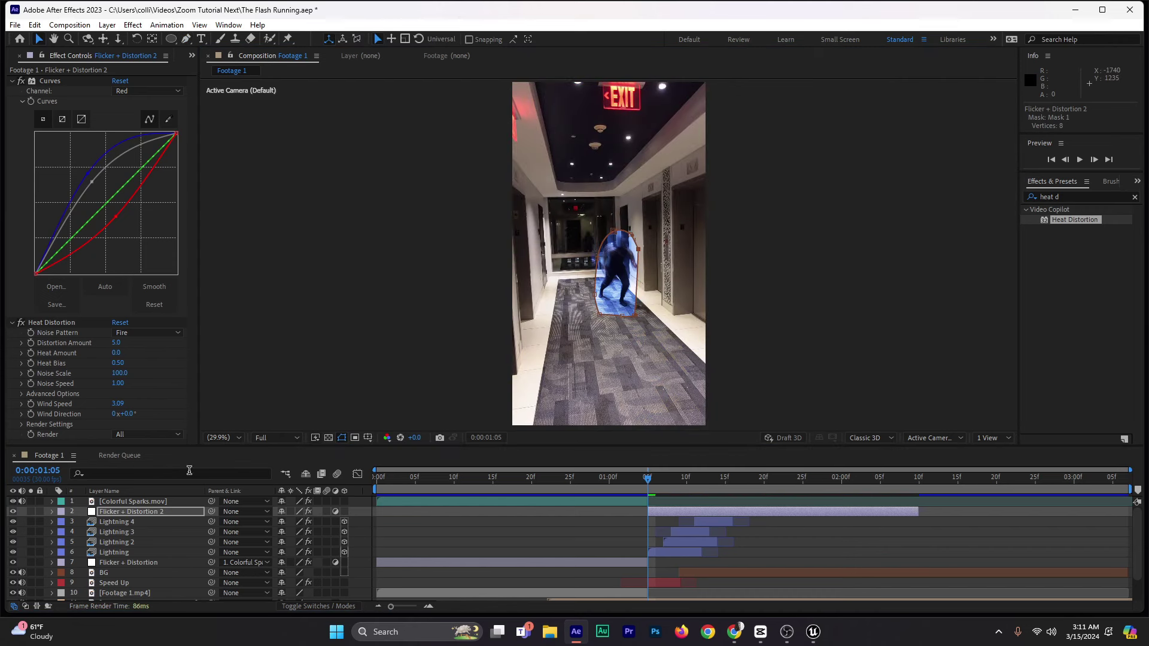
# Step: Keyframe the mask path and stretch its corners to cover the glowing right wall
pyautogui.click(156, 513)
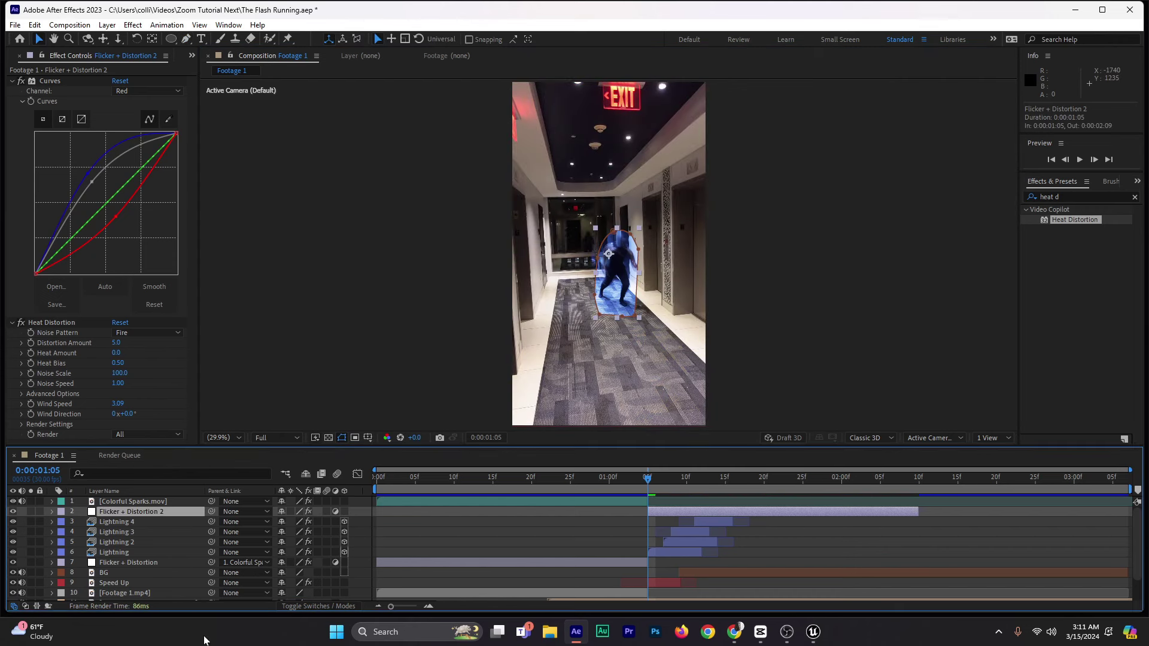
pyautogui.hotkey('alt', 'm')
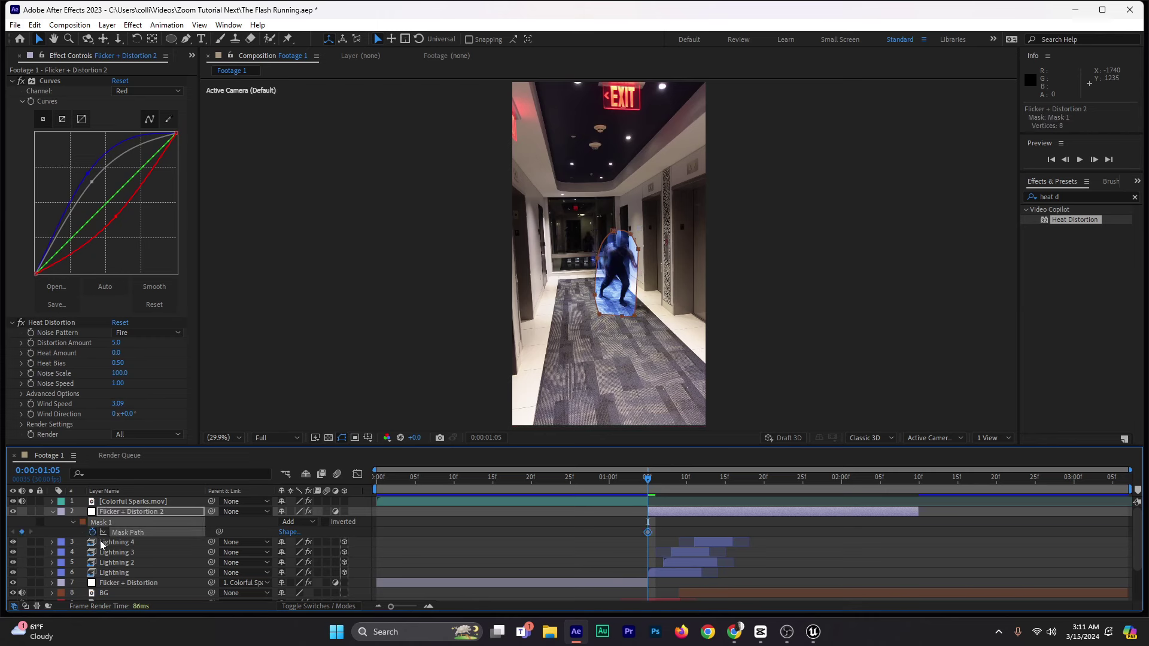
pyautogui.click(133, 511)
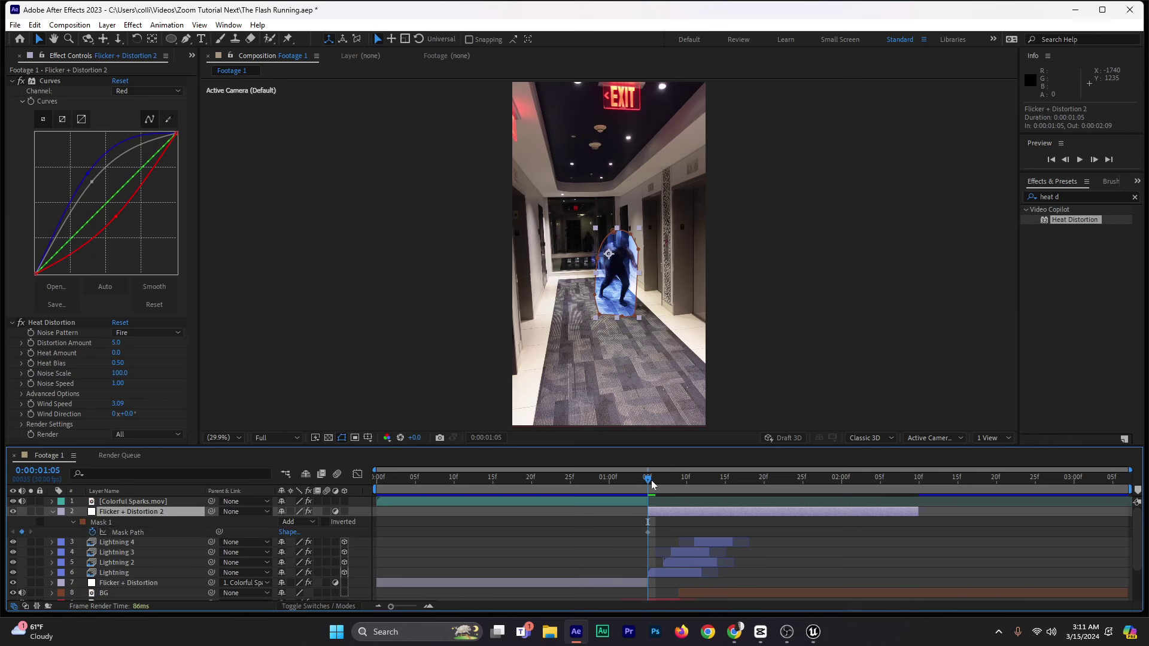
pyautogui.moveTo(652, 485); pyautogui.dragTo(687, 486)
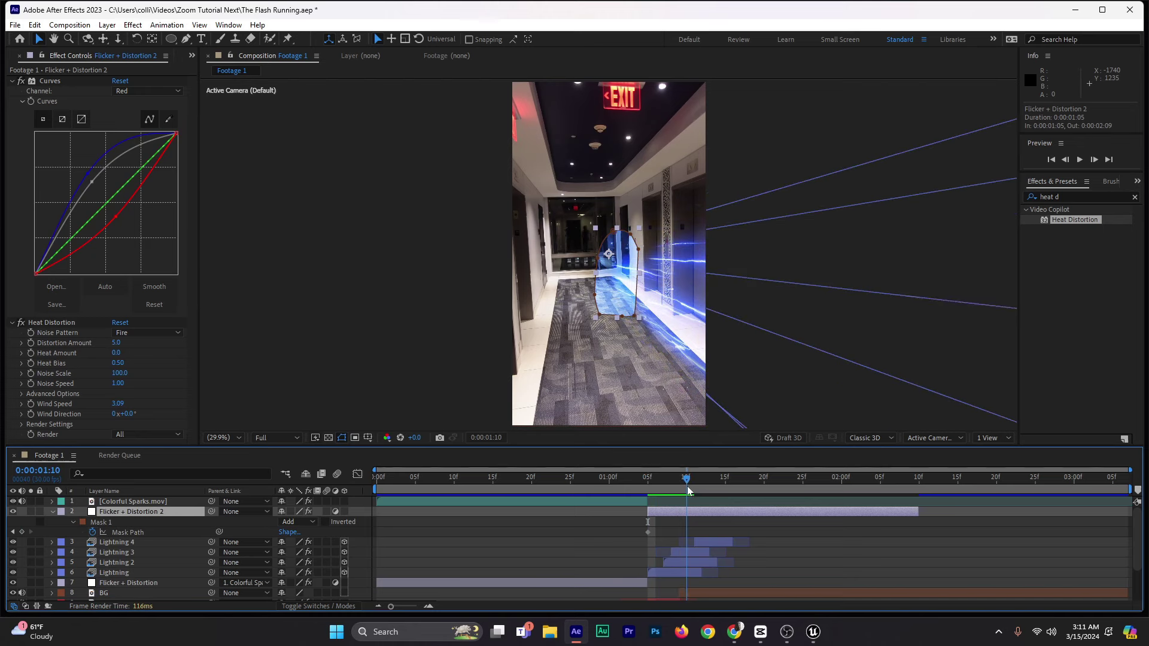
pyautogui.moveTo(637, 313); pyautogui.dragTo(884, 407)
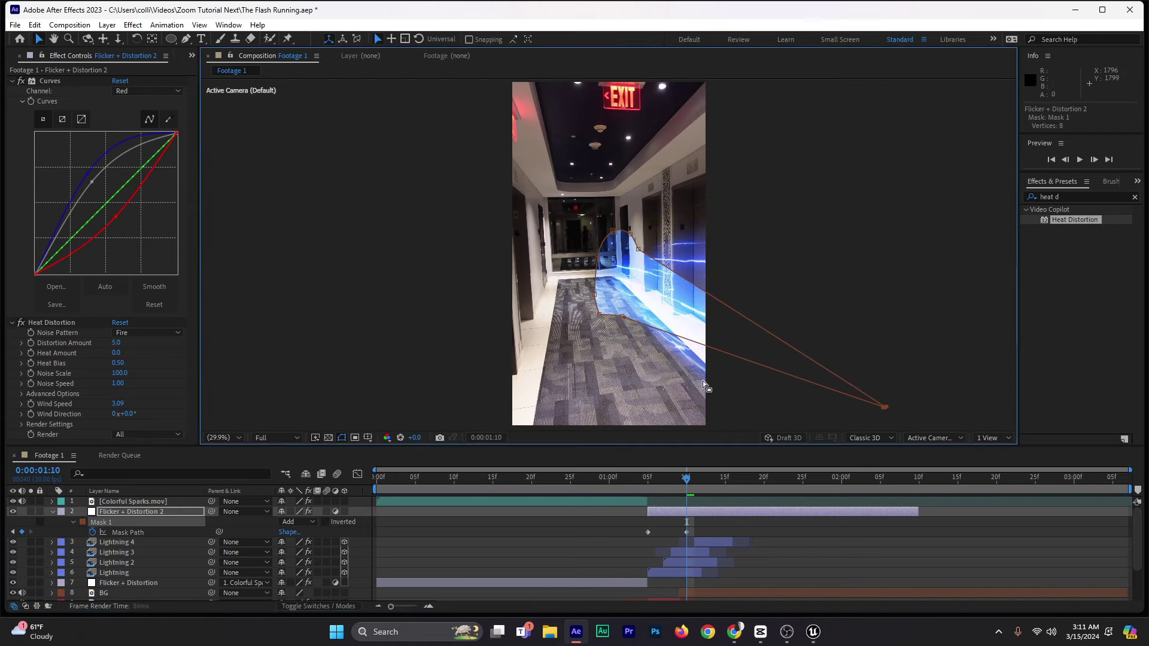
pyautogui.hotkey('ctrl', 'z')
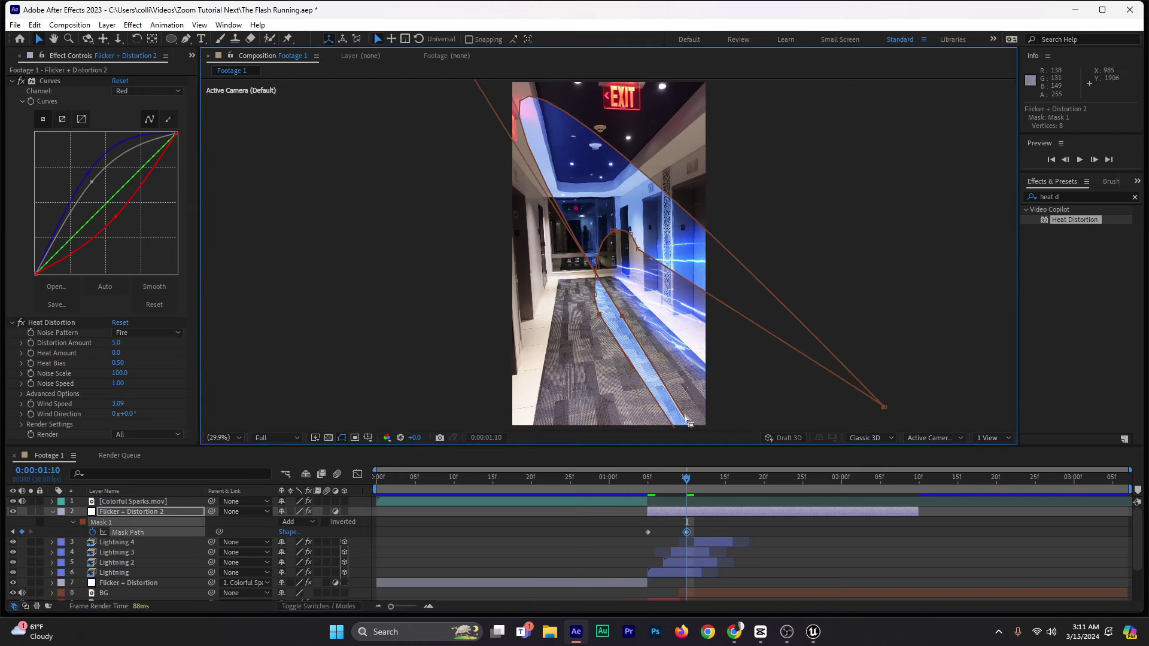
pyautogui.hotkey('ctrl', 'z')
pyautogui.moveTo(622, 318); pyautogui.dragTo(712, 426)
pyautogui.moveTo(642, 251); pyautogui.dragTo(879, 215)
pyautogui.moveTo(632, 239); pyautogui.dragTo(634, 223)
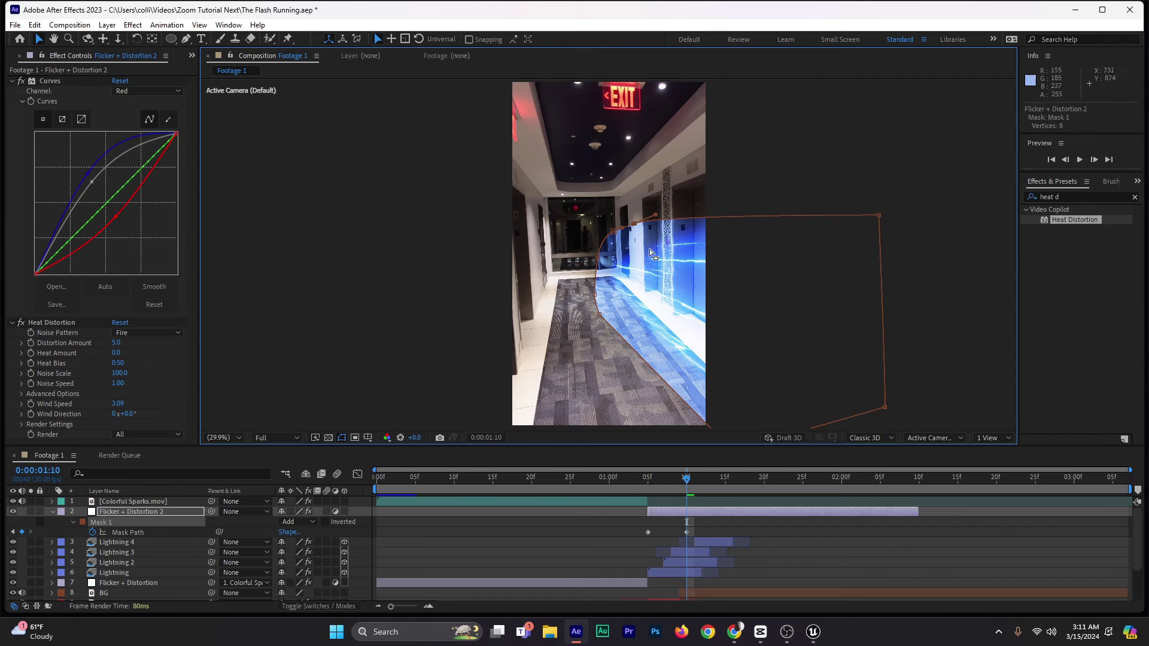
# Step: At 0:00:01:17, slide the whole mask right and down, then scrub back to review
pyautogui.moveTo(688, 479); pyautogui.dragTo(742, 478)
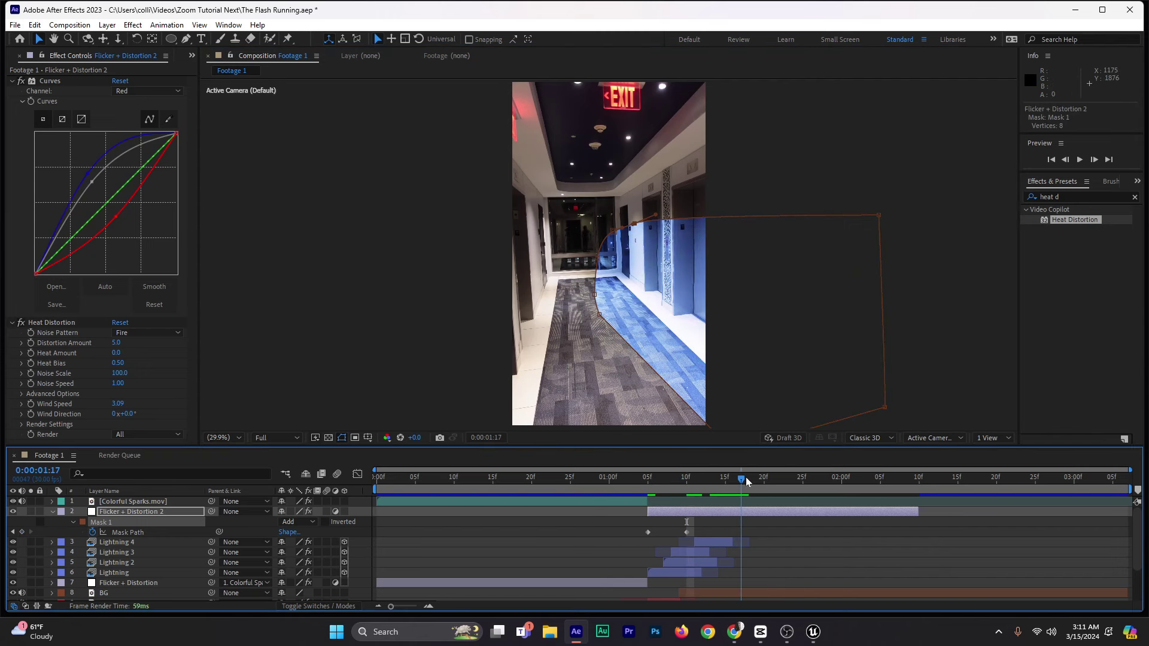
pyautogui.click(136, 521)
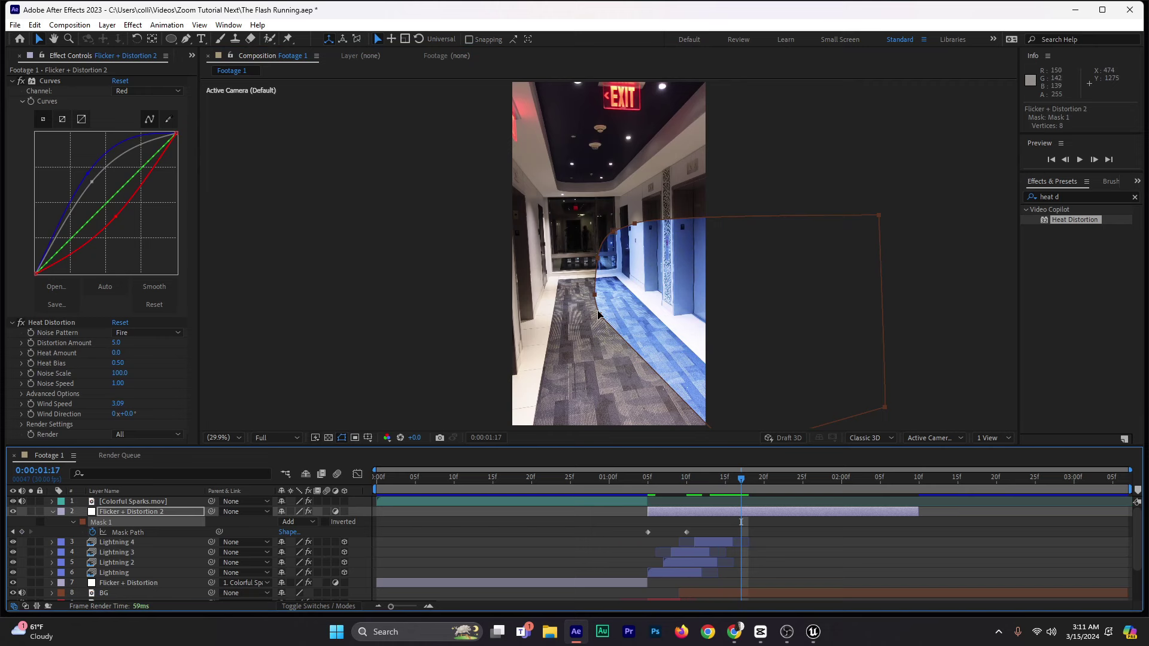
pyautogui.moveTo(599, 314); pyautogui.dragTo(724, 401)
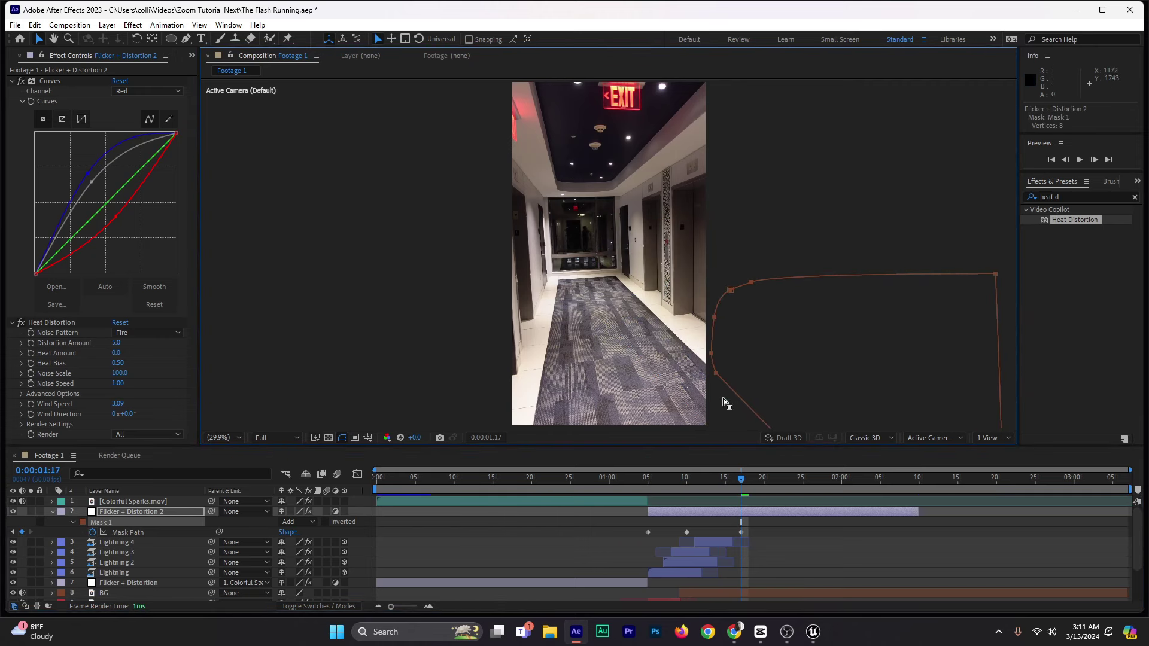
pyautogui.moveTo(740, 486); pyautogui.dragTo(616, 490)
pyautogui.click(696, 485)
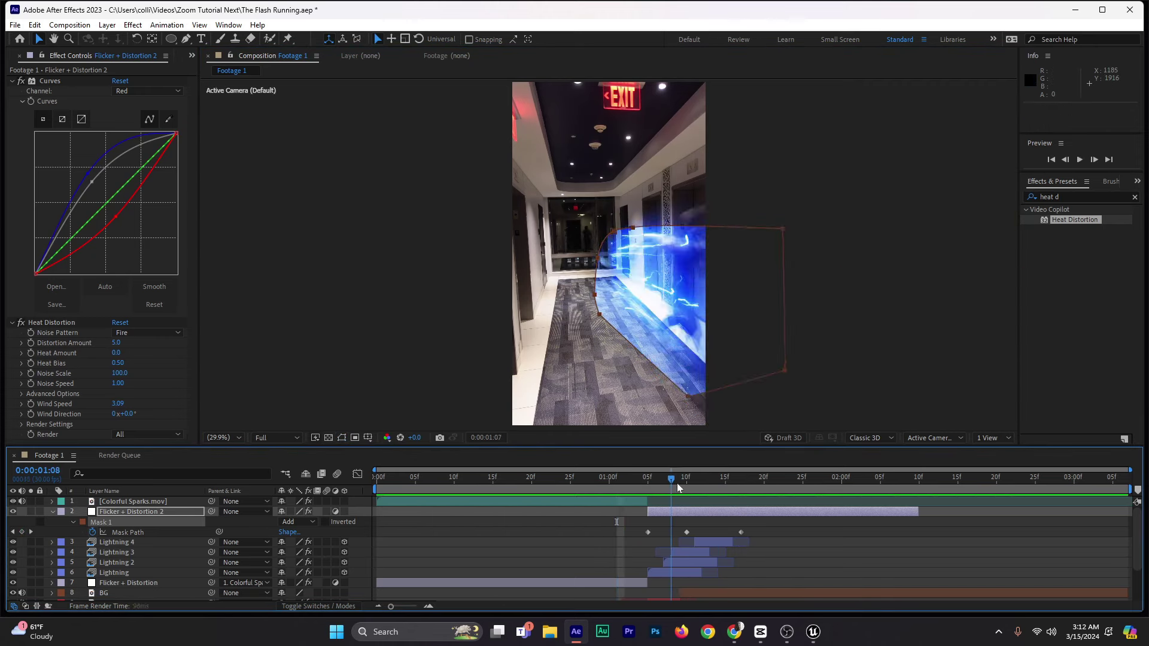
pyautogui.moveTo(698, 484); pyautogui.dragTo(667, 489)
# Step: Feather Mask 1 by 505 pixels
pyautogui.press('f')
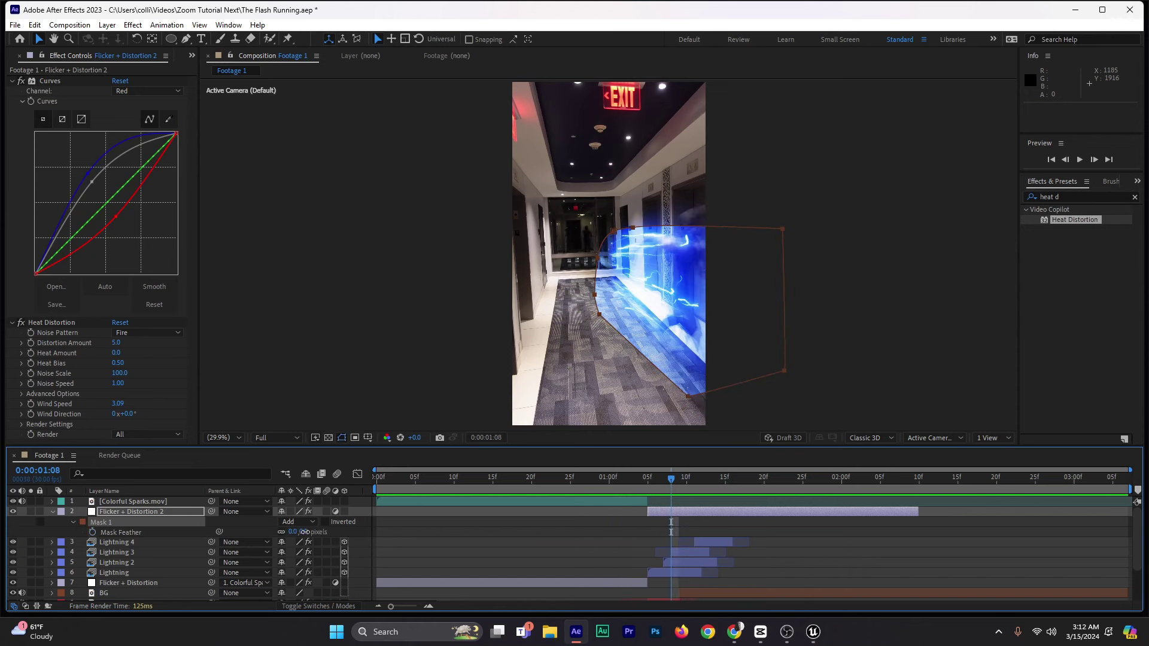
pyautogui.moveTo(304, 532); pyautogui.dragTo(487, 532)
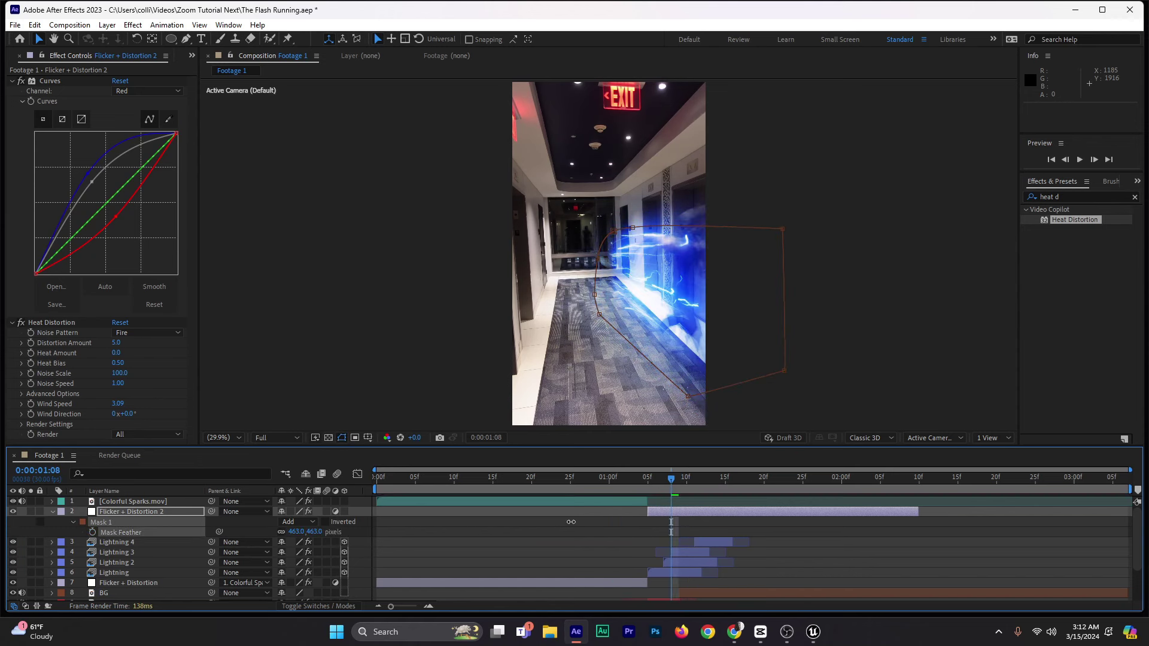
pyautogui.moveTo(571, 521); pyautogui.dragTo(584, 520)
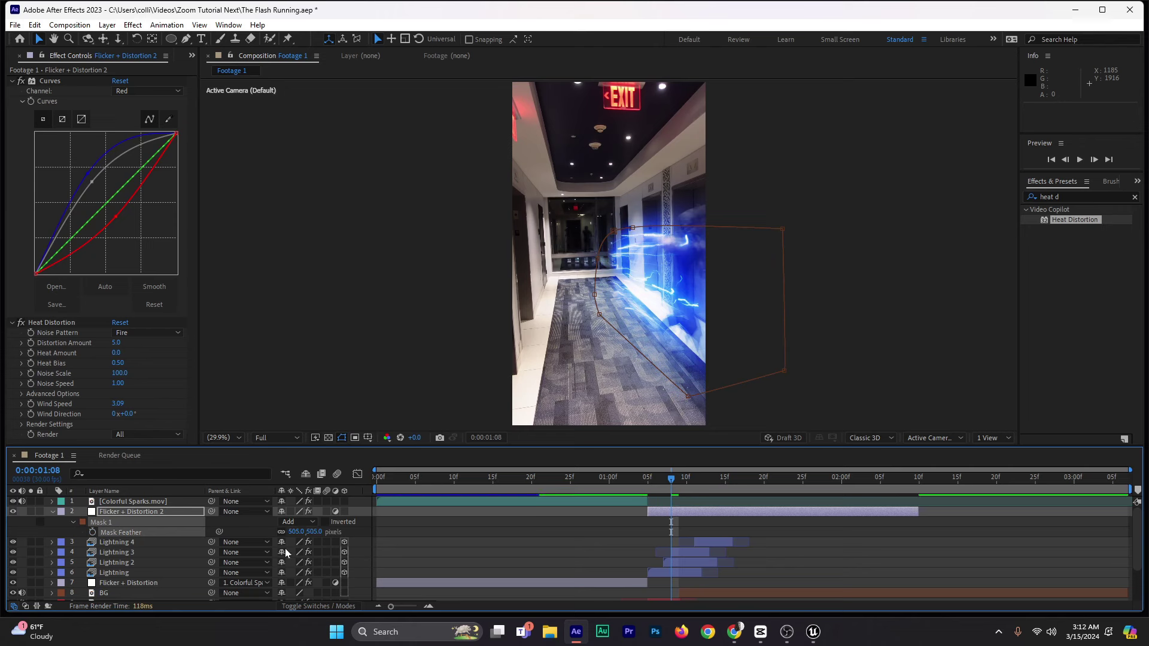
# Step: Set Heat Distortion Wind Speed 3.92, Wind Direction 86°, Noise Scale 130 and Distortion Amount 10
pyautogui.click(12, 81)
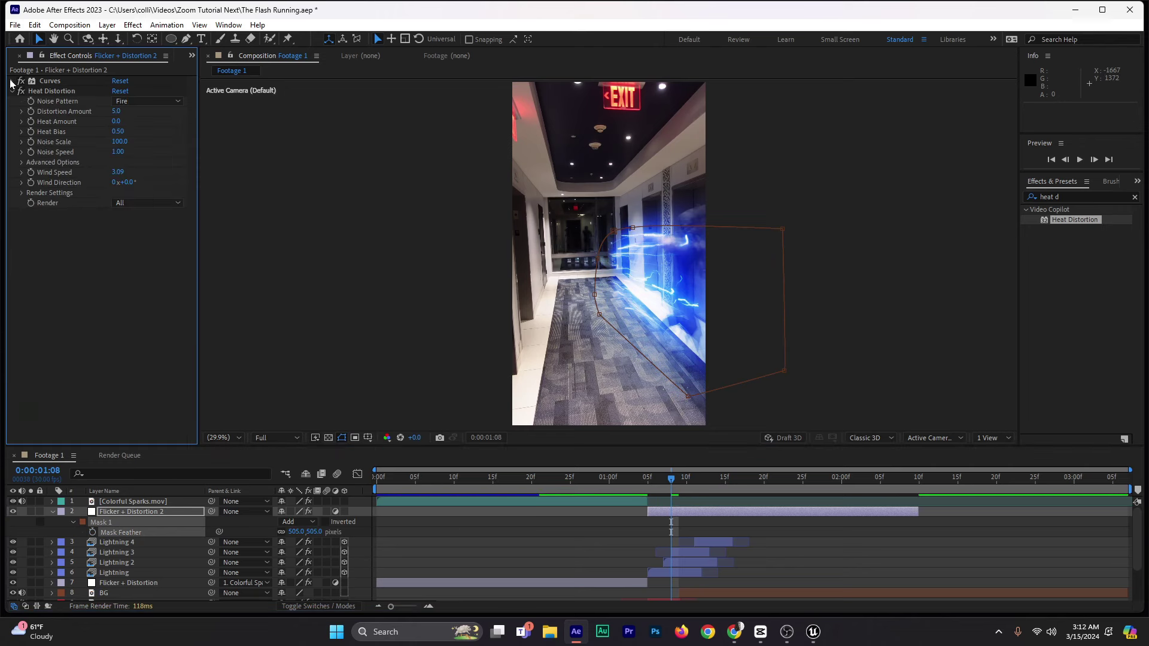
pyautogui.moveTo(118, 173); pyautogui.dragTo(129, 173)
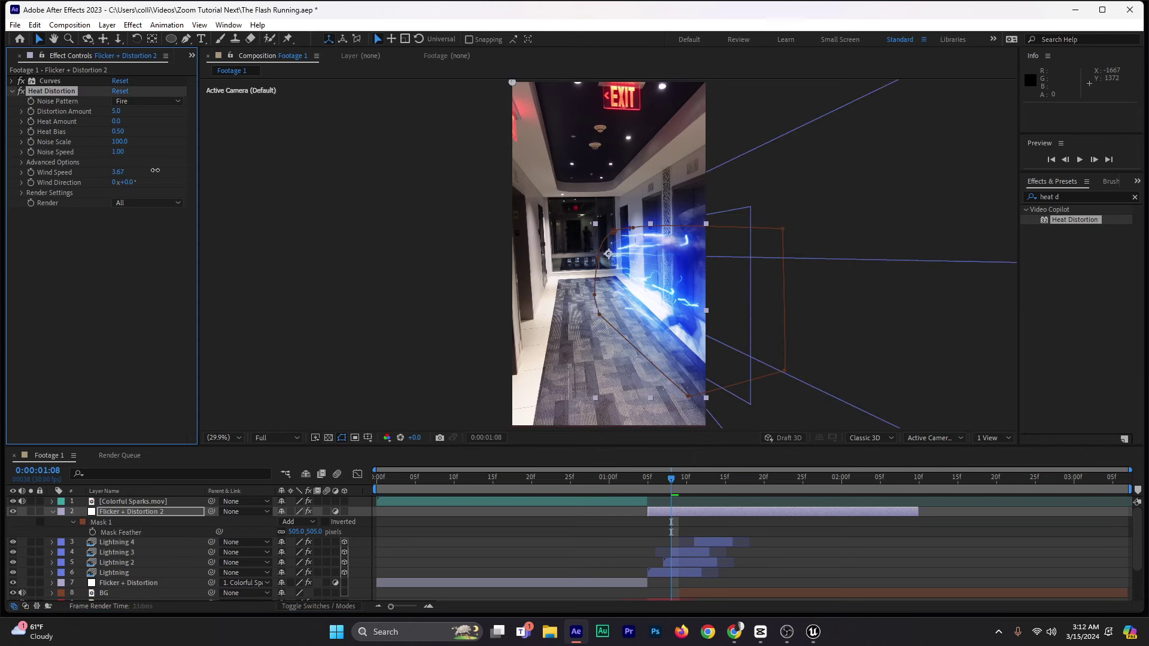
pyautogui.click(22, 183)
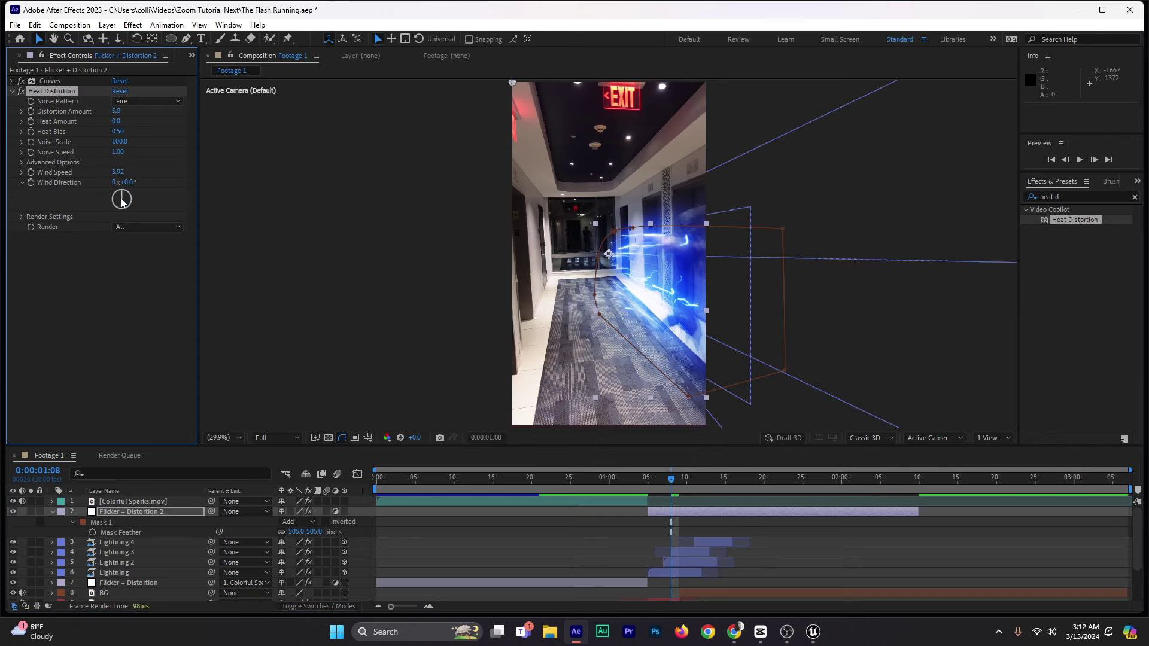
pyautogui.moveTo(126, 199); pyautogui.dragTo(141, 204)
pyautogui.moveTo(123, 142); pyautogui.dragTo(141, 144)
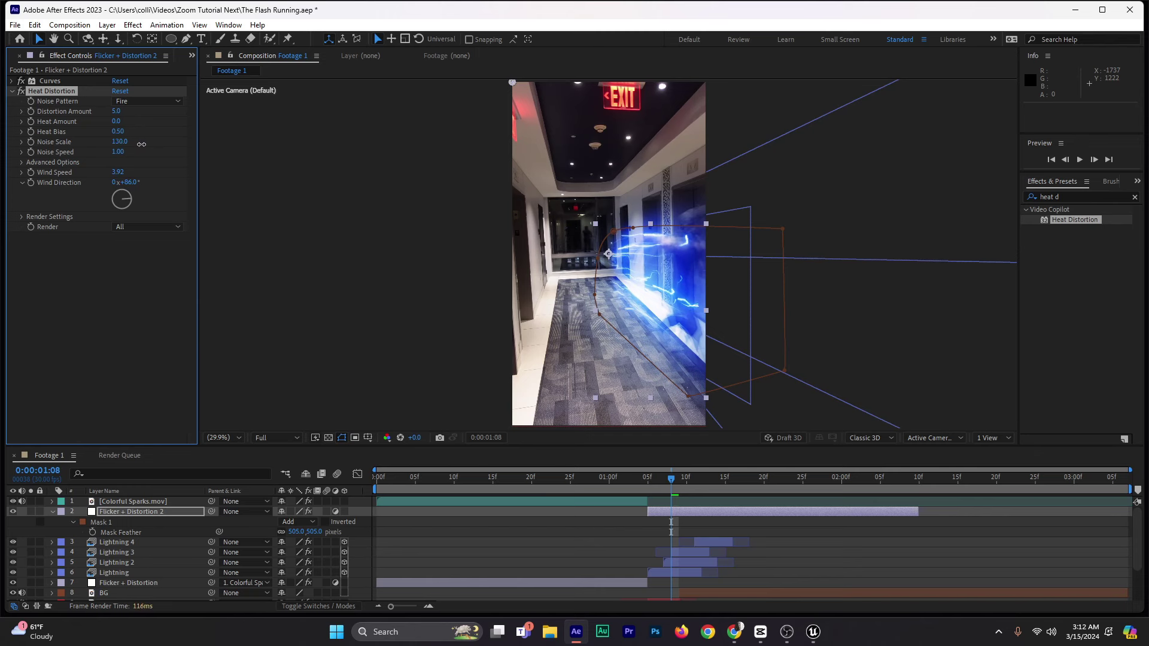
pyautogui.click(117, 112)
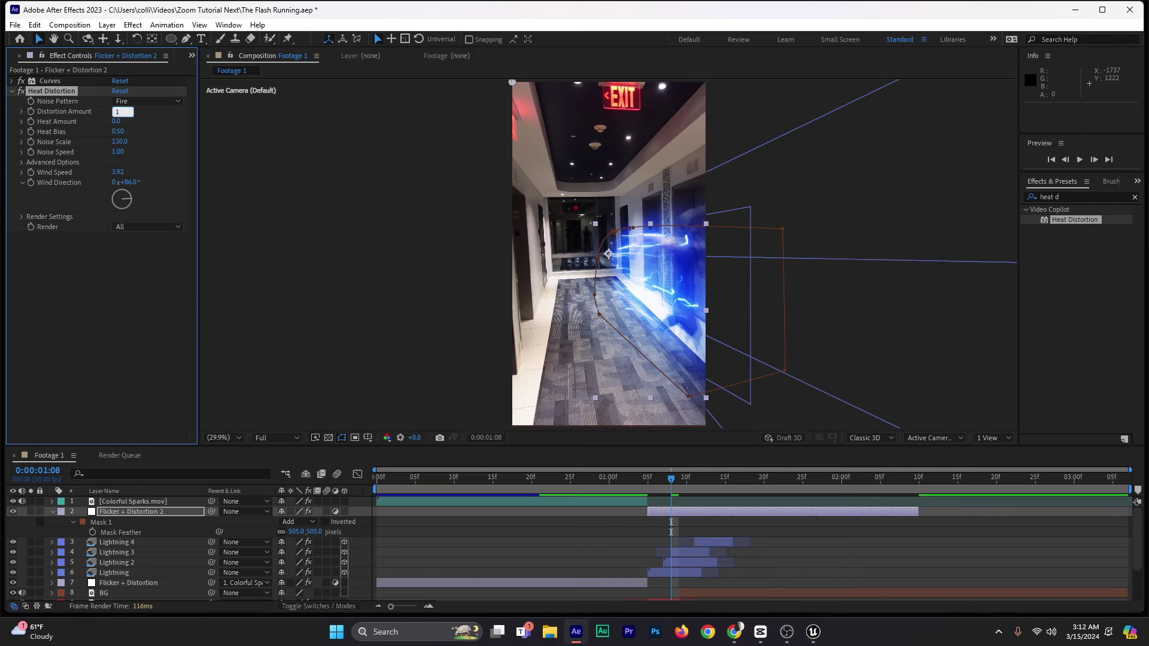
pyautogui.press('Return')
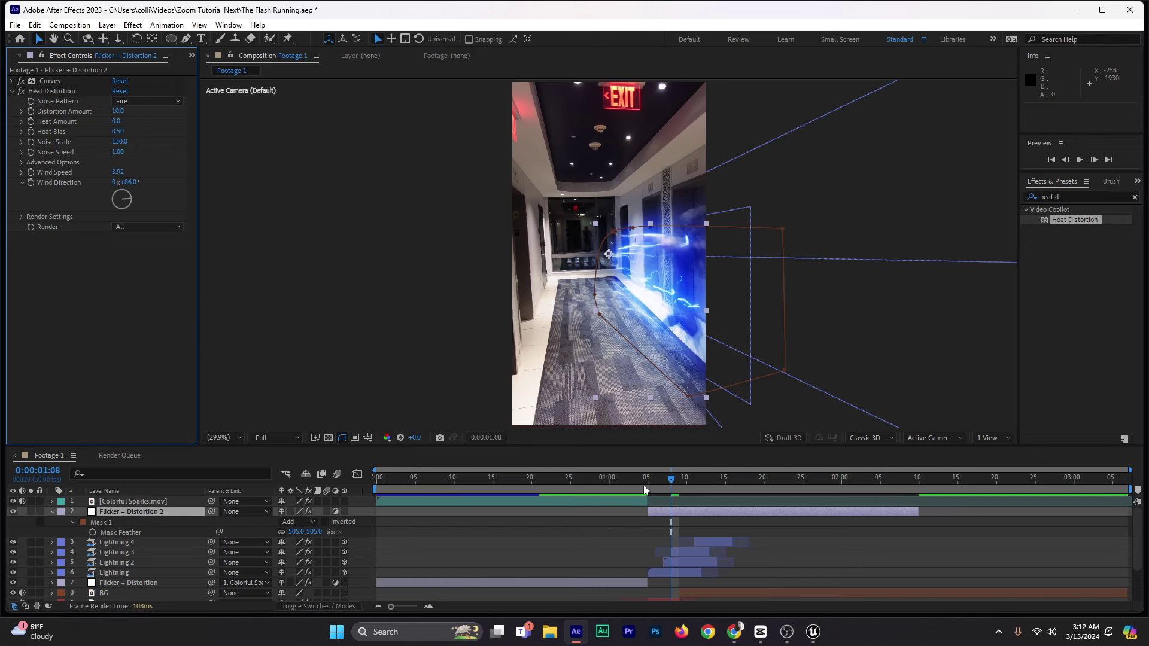
# Step: Preview the distortion, then move the last Mask Path keyframe later to about 0:00:01:17
pyautogui.click(601, 488)
pyautogui.press('space')
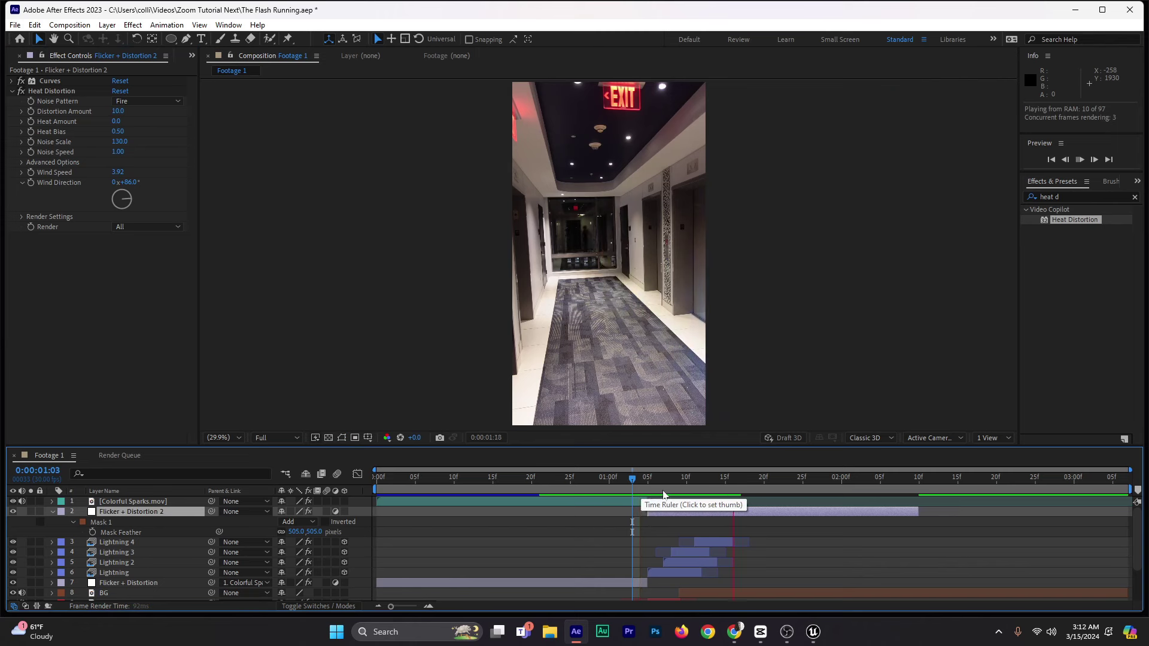
pyautogui.click(640, 484)
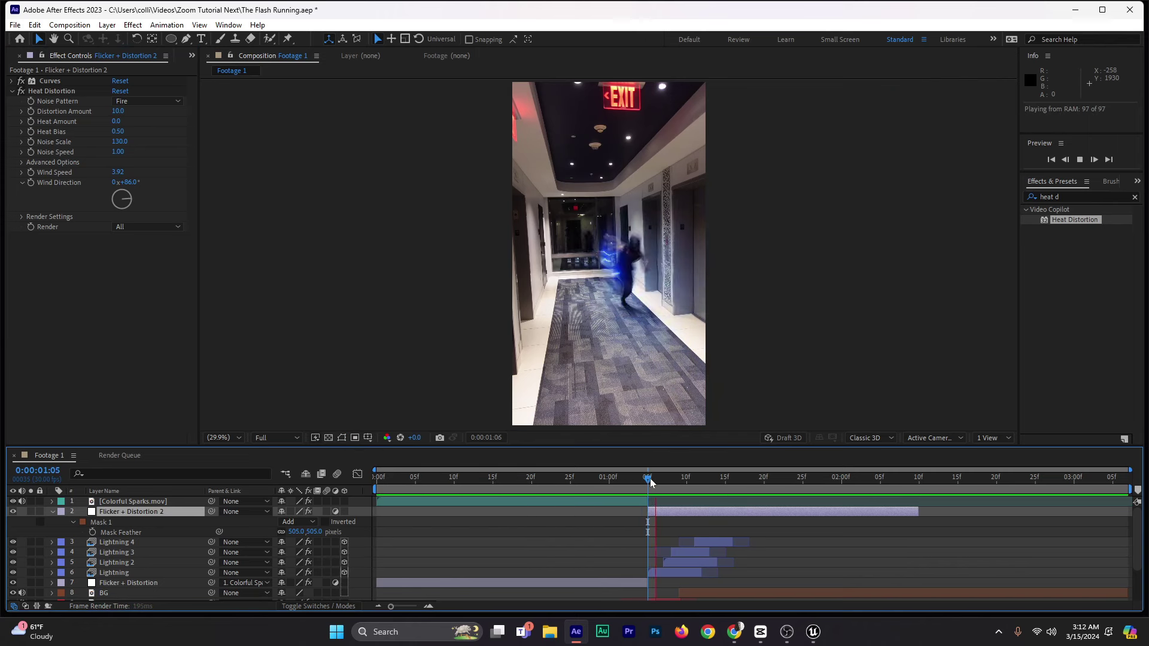
pyautogui.press('space')
pyautogui.moveTo(727, 483); pyautogui.dragTo(704, 485)
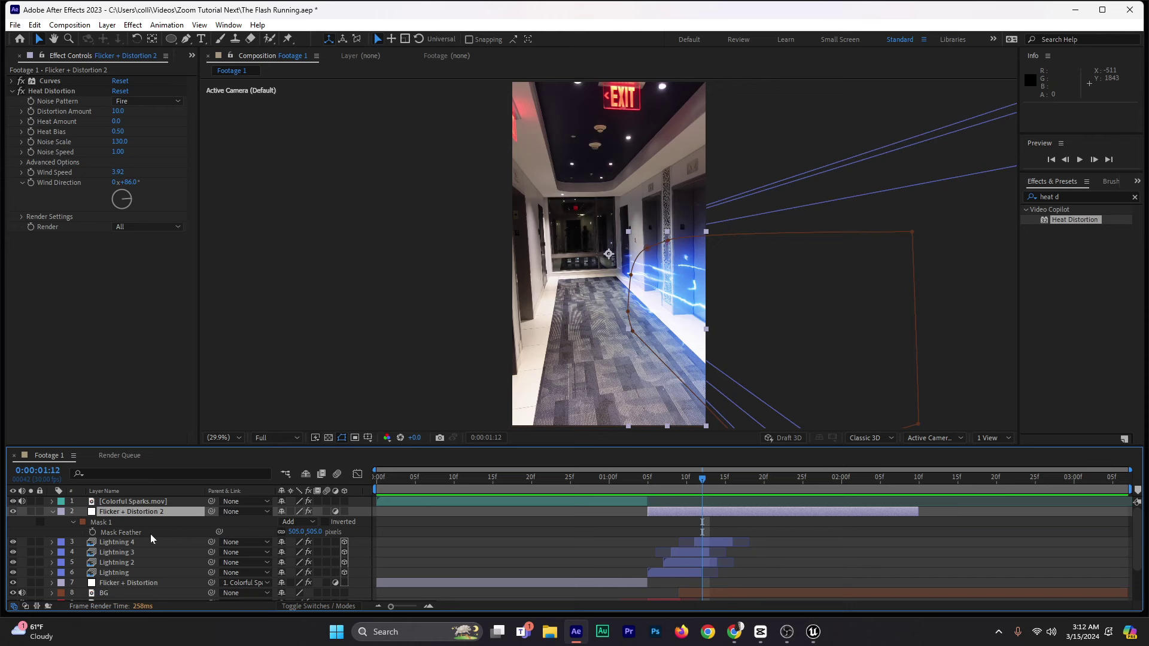
pyautogui.press('m')
pyautogui.moveTo(742, 531); pyautogui.dragTo(867, 536)
# Step: Preview the heat distortion from 0:00:01:03 to 0:00:01:09, then select the Lightning 3 layer
pyautogui.click(607, 479)
pyautogui.press('space')
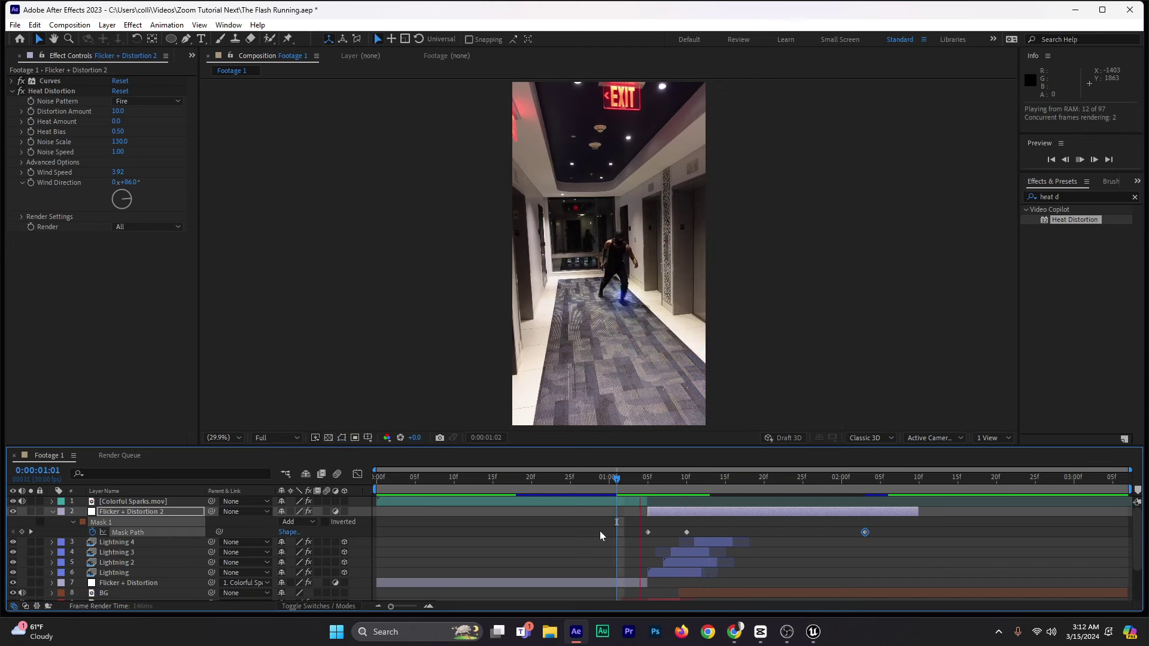
pyautogui.click(632, 479)
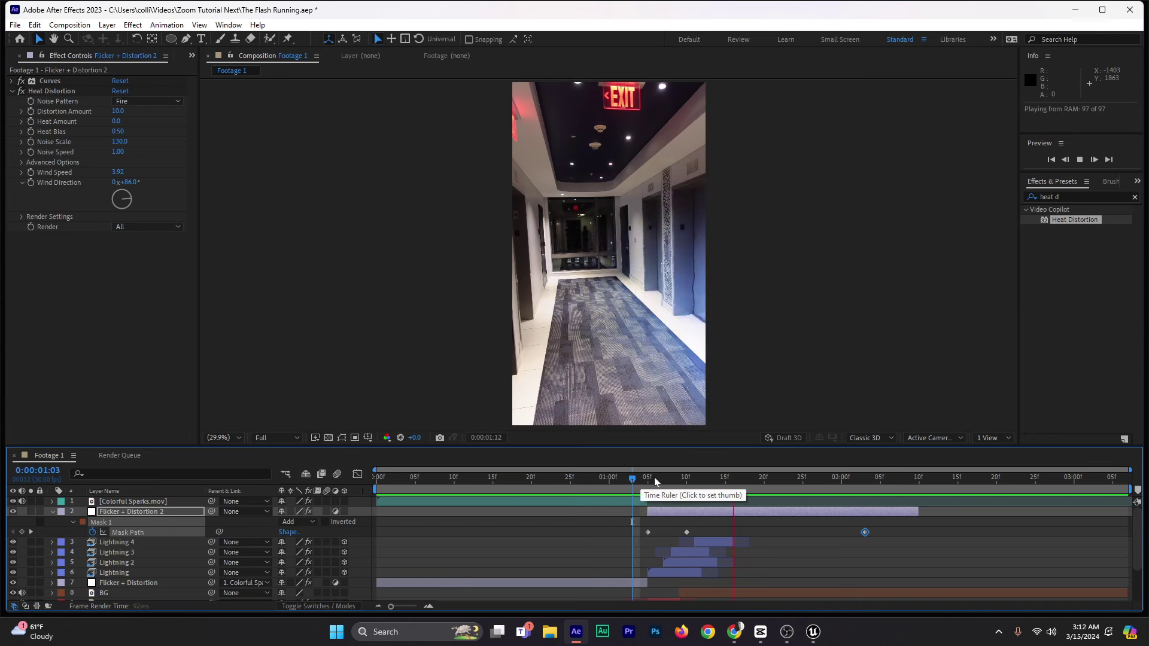
pyautogui.moveTo(655, 478); pyautogui.dragTo(692, 487)
pyautogui.press('space')
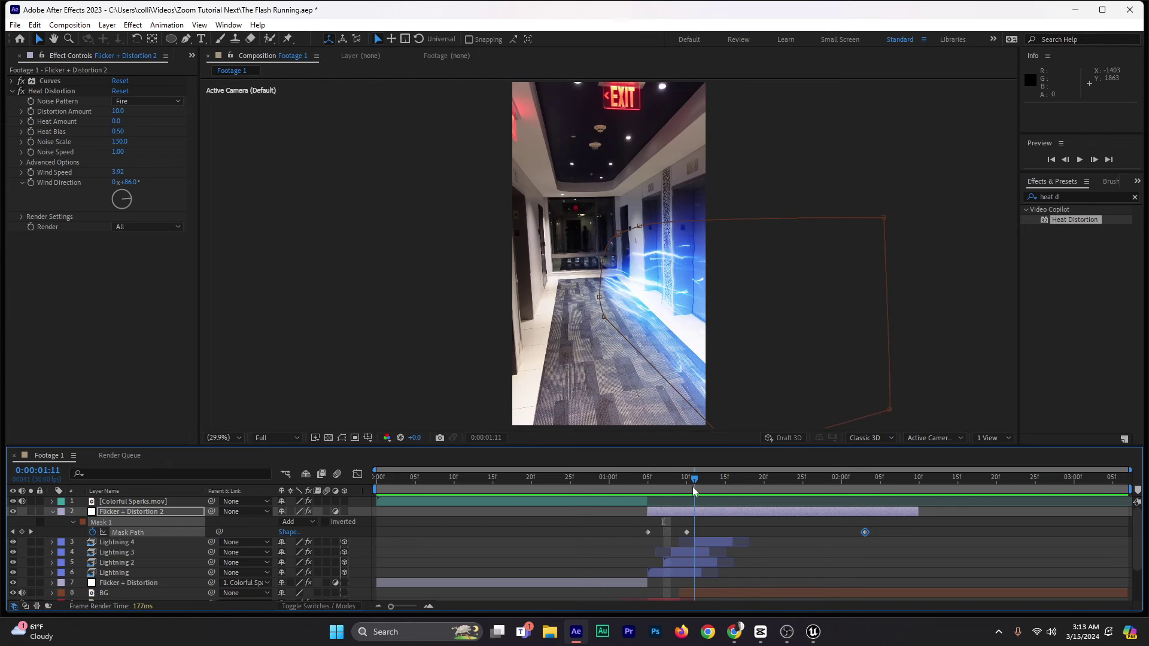
pyautogui.click(692, 553)
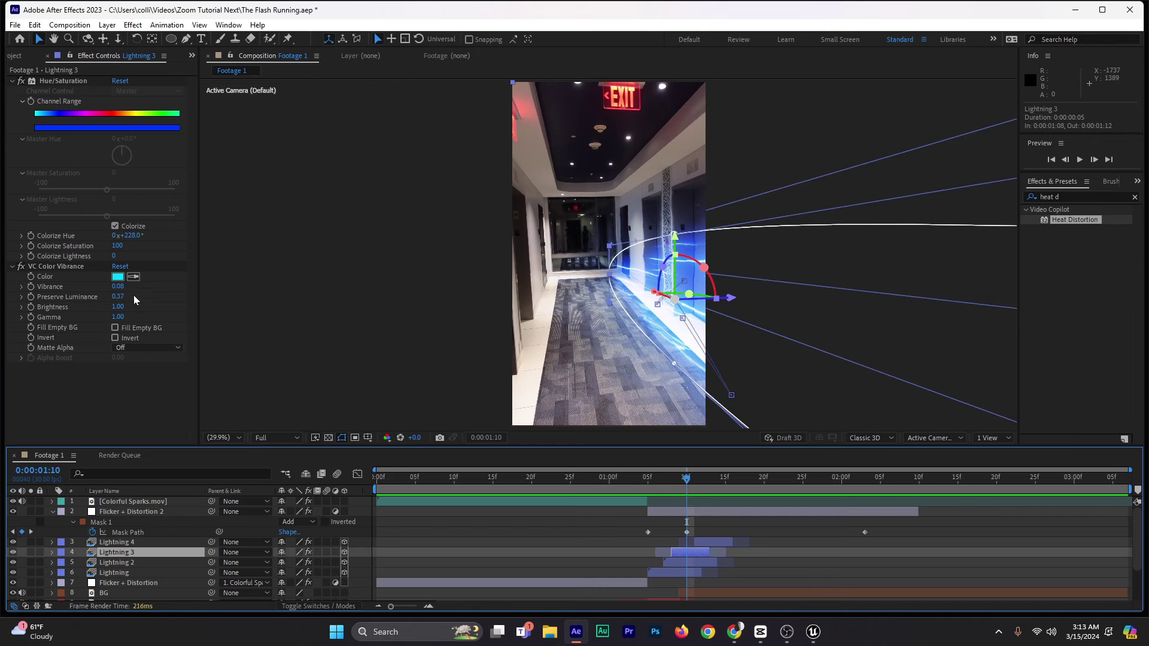
# Step: Lower Lightning 3's VC Color Vibrance to 0.06, then compare it with Lightning 4, Lightning 2 and Lightning at 0:00:01:03
pyautogui.moveTo(120, 289); pyautogui.dragTo(97, 290)
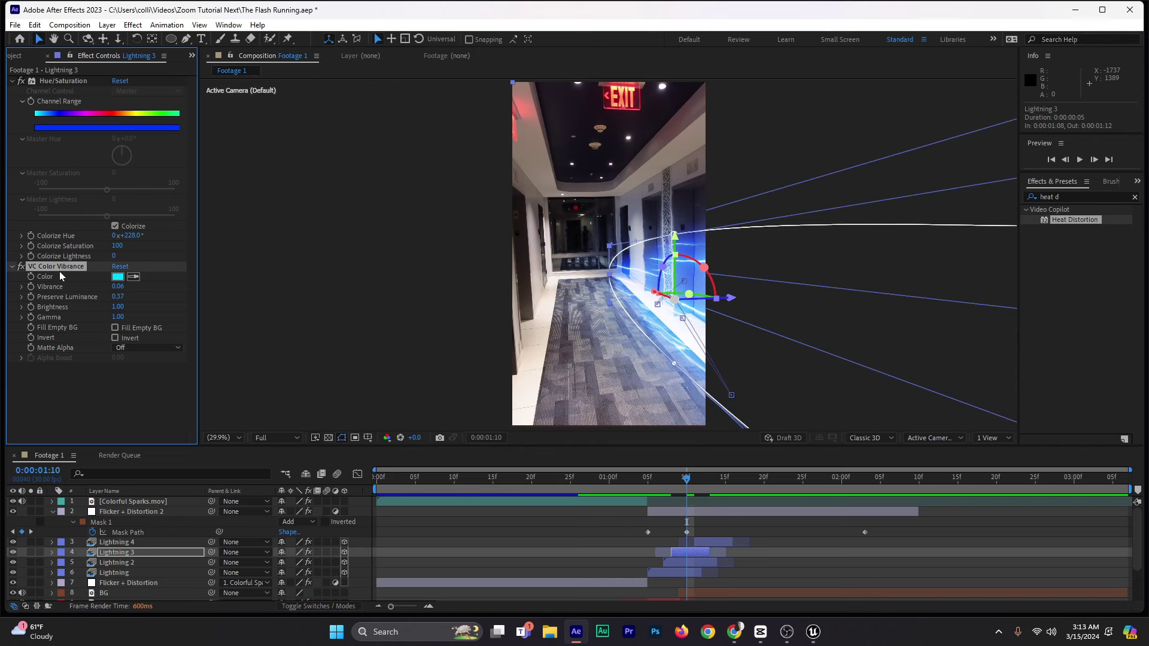
pyautogui.click(710, 541)
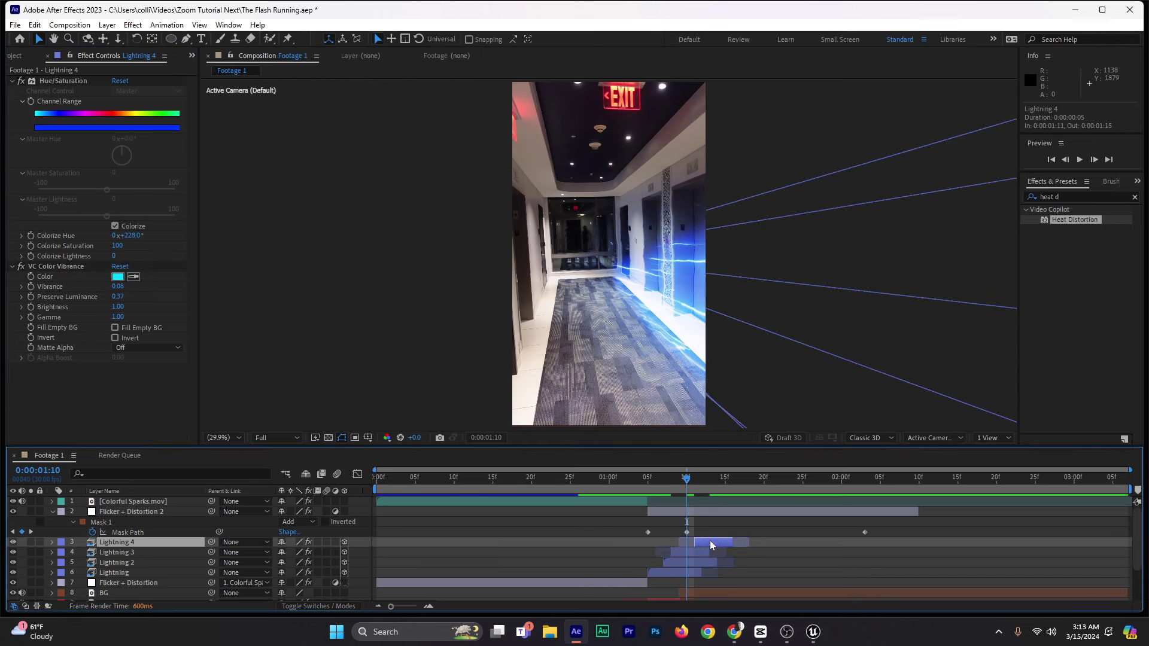
pyautogui.click(687, 562)
pyautogui.click(677, 572)
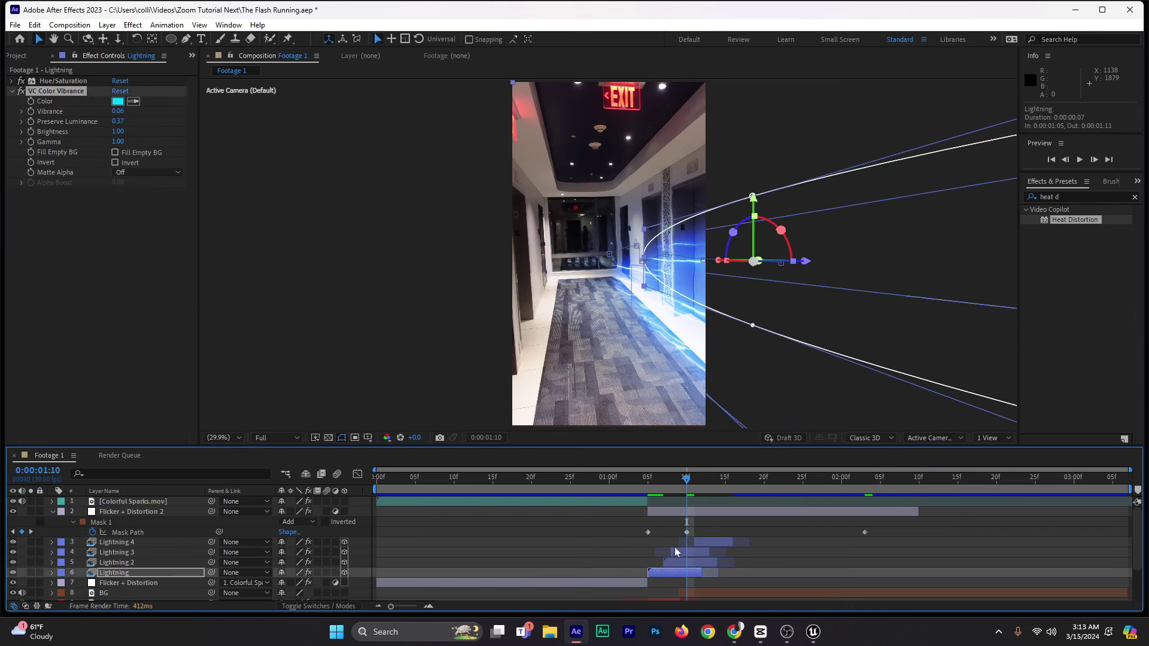
pyautogui.click(634, 479)
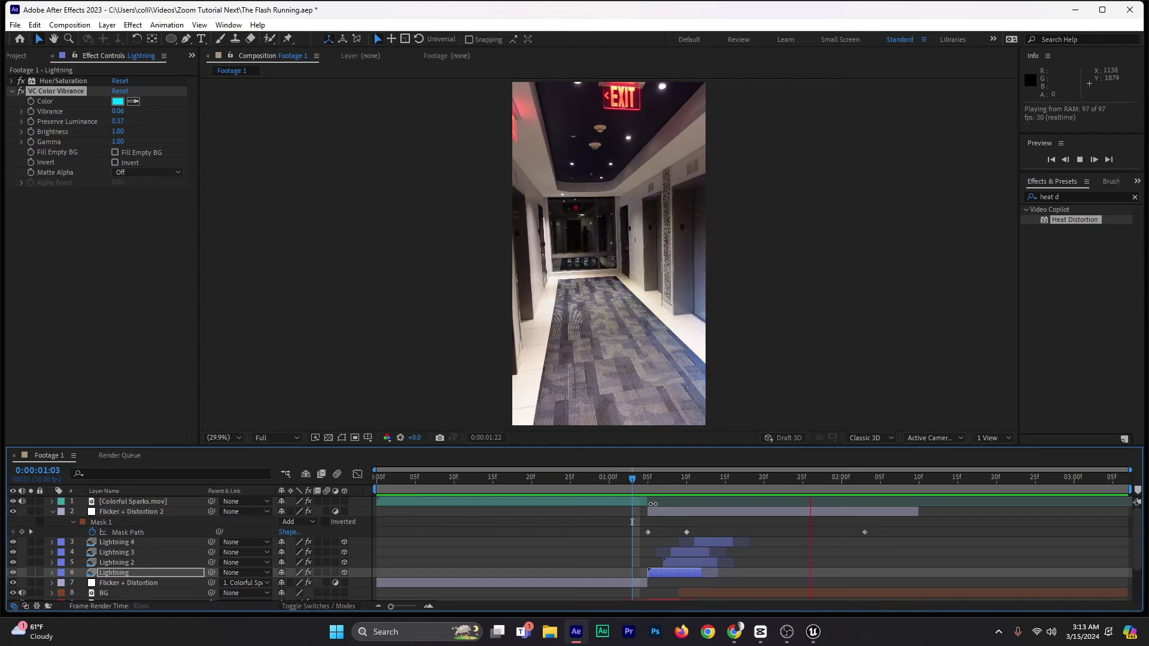
# Step: Preview the composition from 0:00:01:04 and save the project
pyautogui.click(641, 483)
pyautogui.press('space')
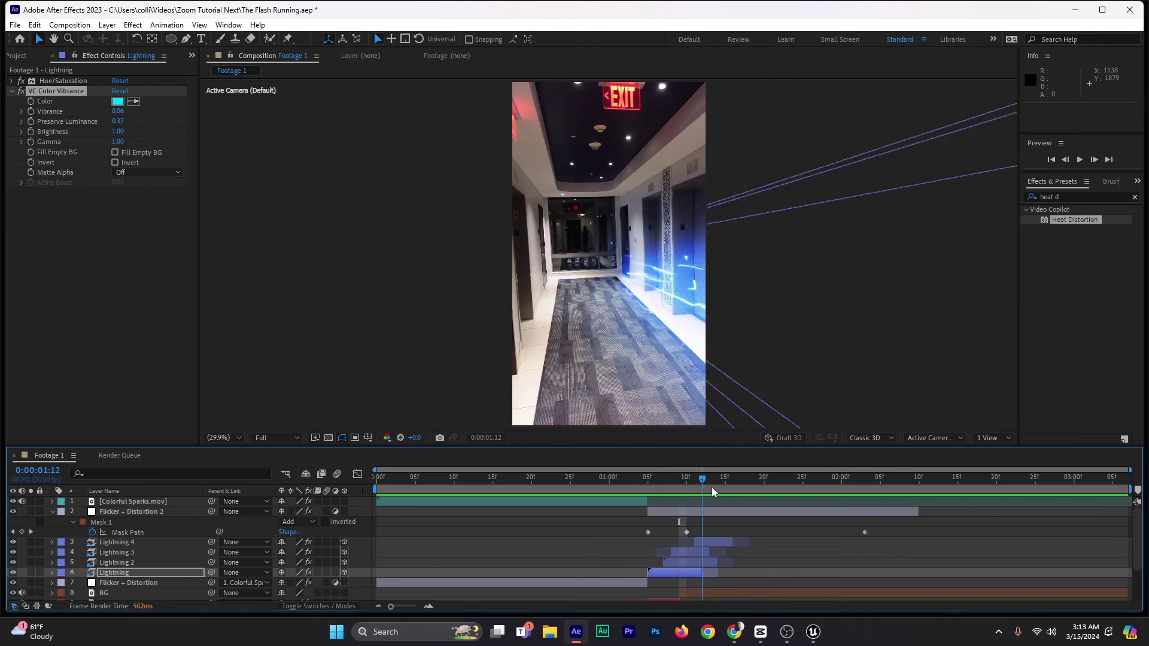
pyautogui.press('space')
pyautogui.moveTo(719, 499); pyautogui.dragTo(641, 499)
pyautogui.hotkey('ctrl', 's')
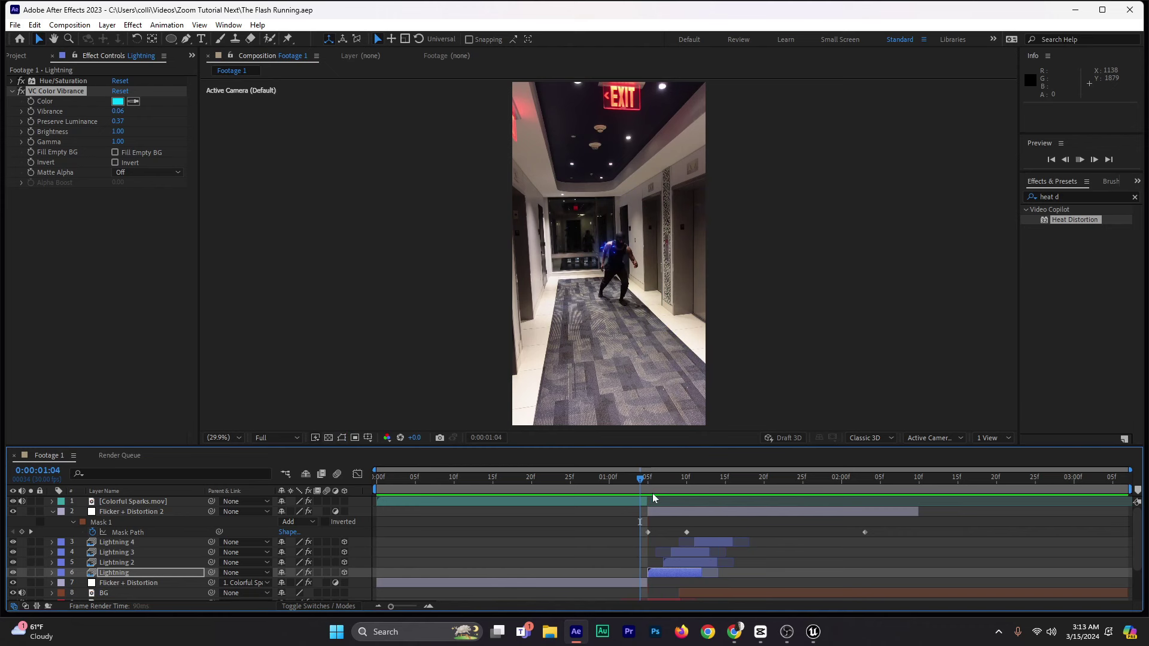
# Step: Step back onto the first Mask Path keyframe and collapse the Flicker + Distortion 2 properties
pyautogui.press('space')
pyautogui.press('space')
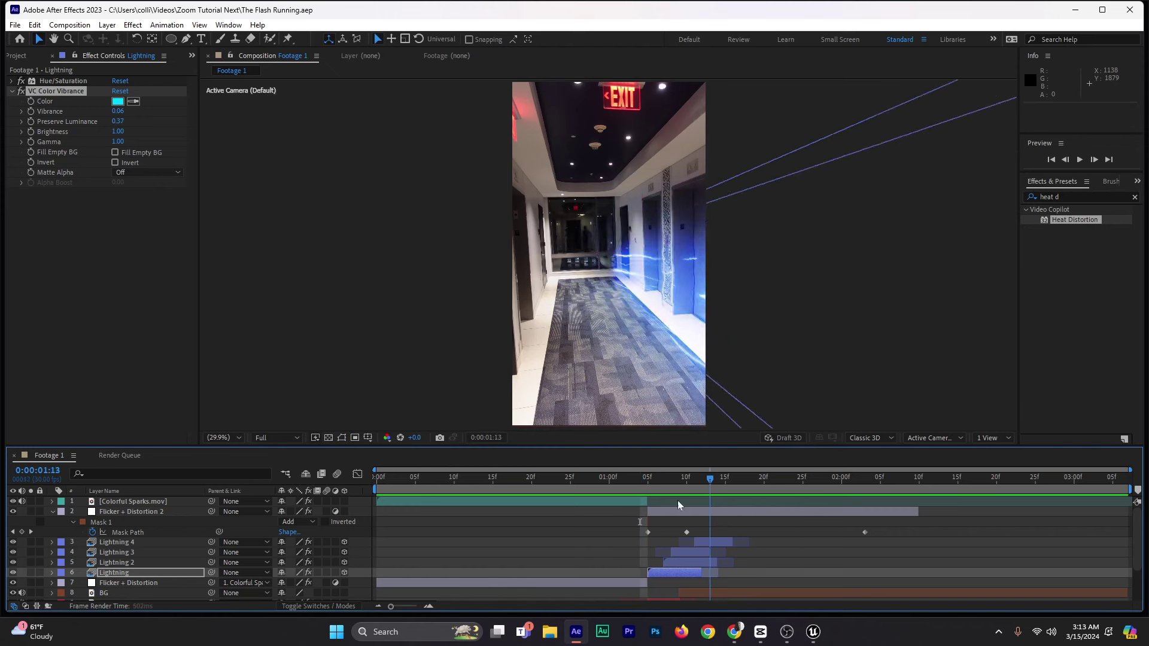
pyautogui.press('pageup')
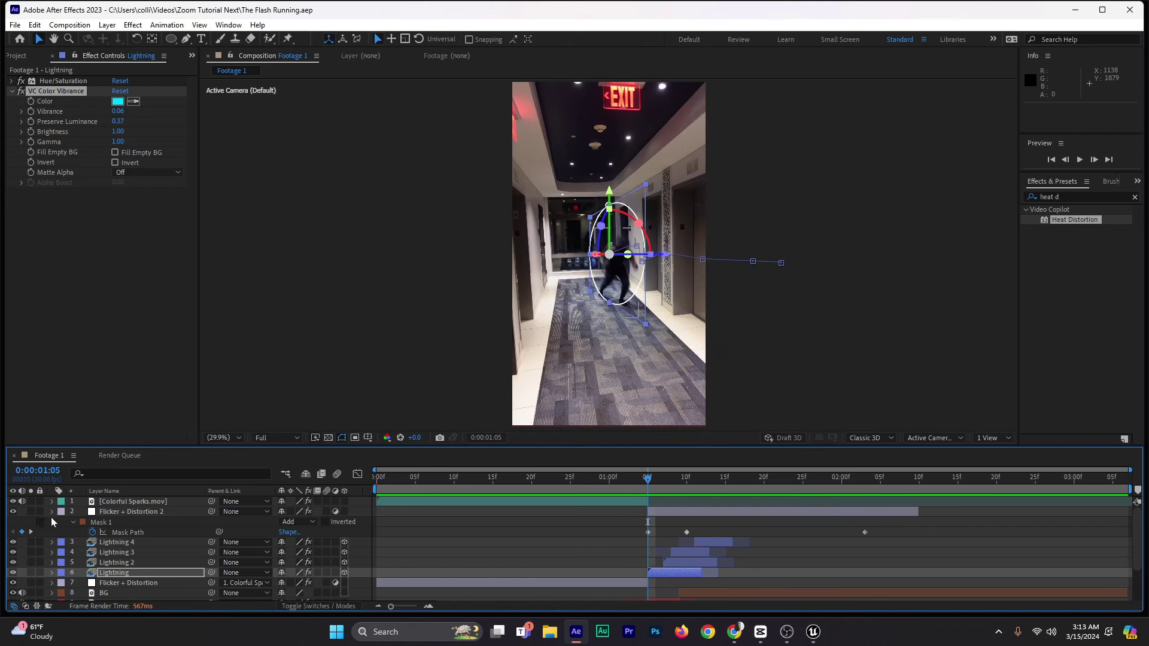
pyautogui.click(52, 513)
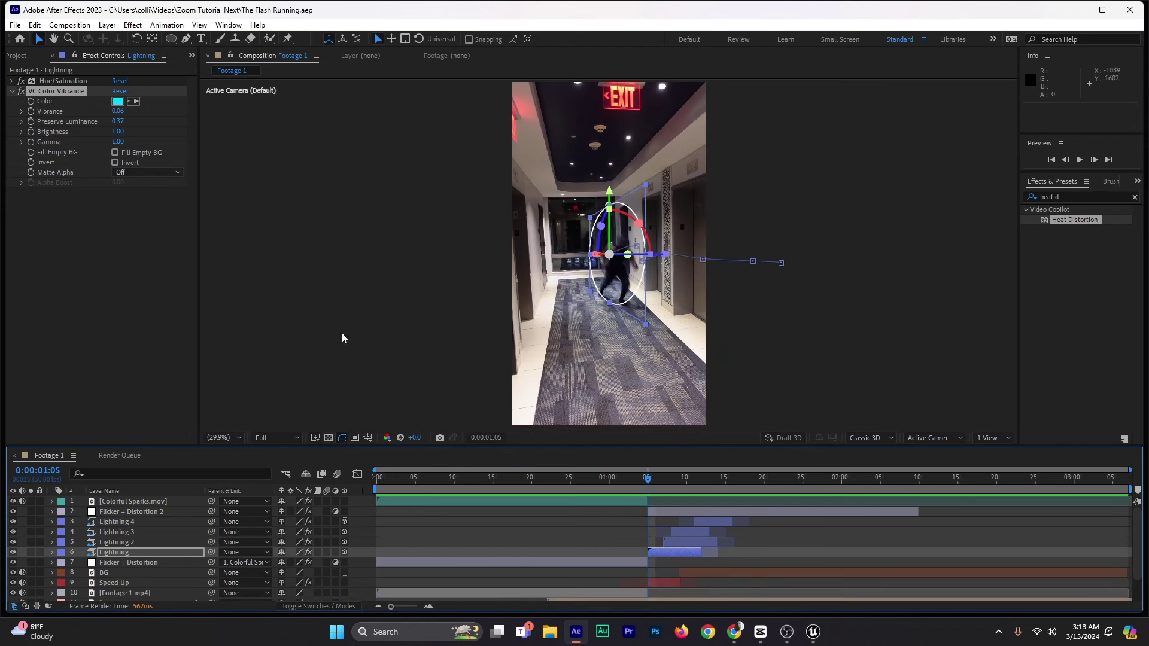
# Step: Move the PNG sequence into the VFX folder in the Project panel
pyautogui.click(19, 57)
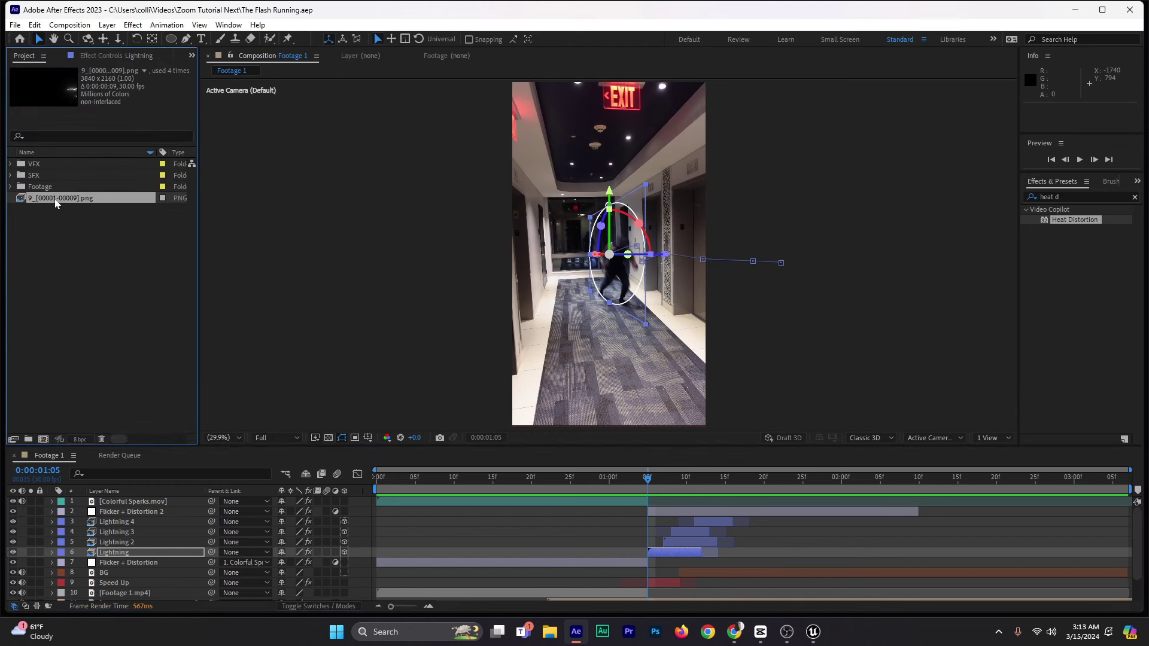
pyautogui.moveTo(55, 199); pyautogui.dragTo(55, 172)
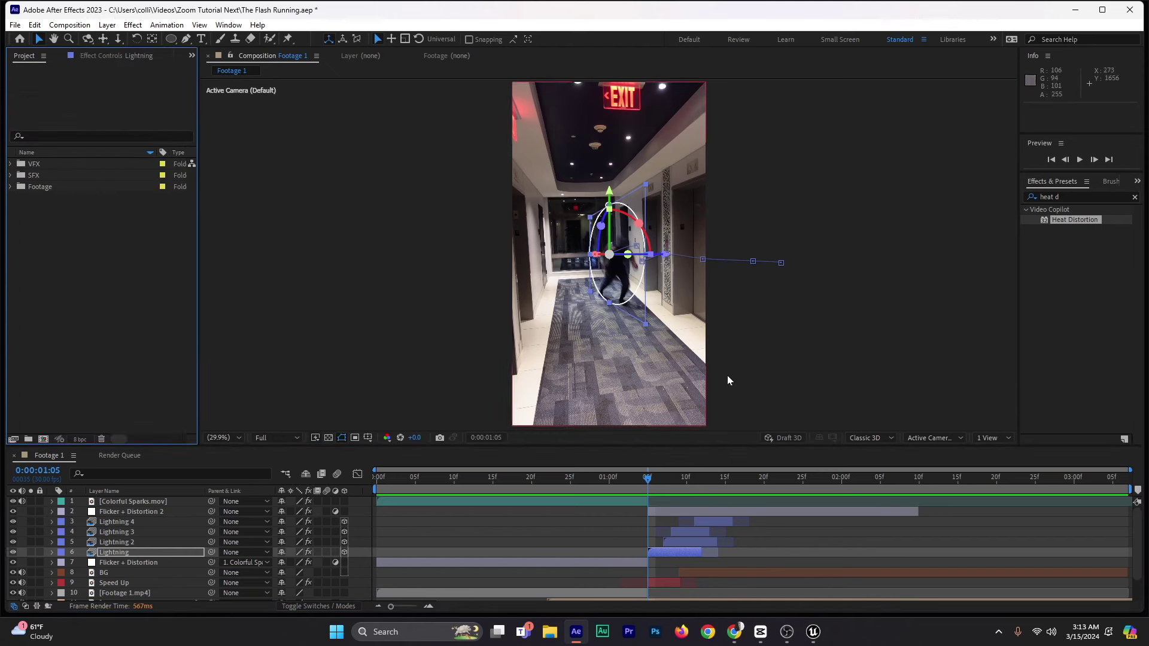
pyautogui.click(12, 164)
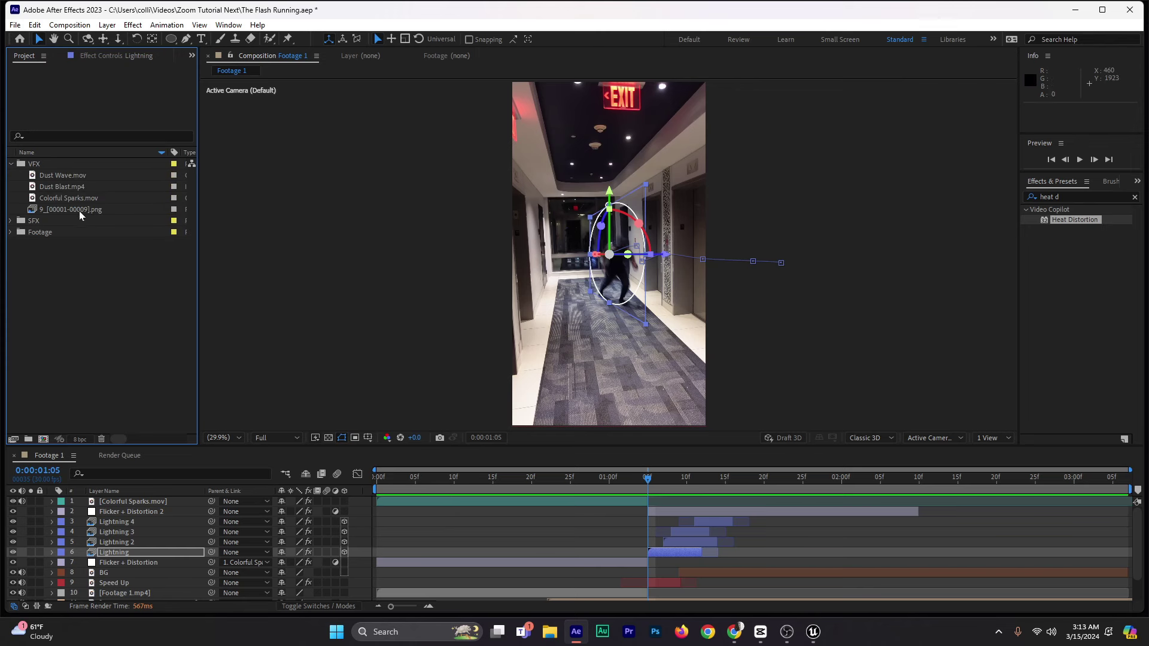
# Step: Save the project and add Dust Blast.mp4 to the comp below layer 2
pyautogui.hotkey('ctrl', 's')
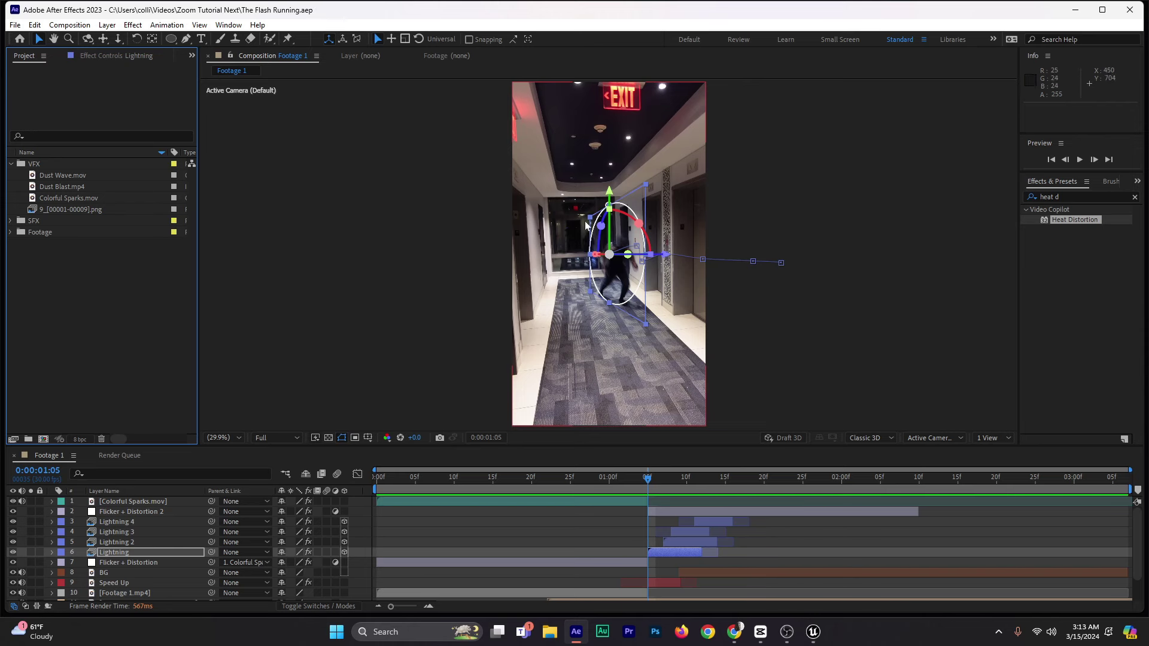
pyautogui.click(67, 188)
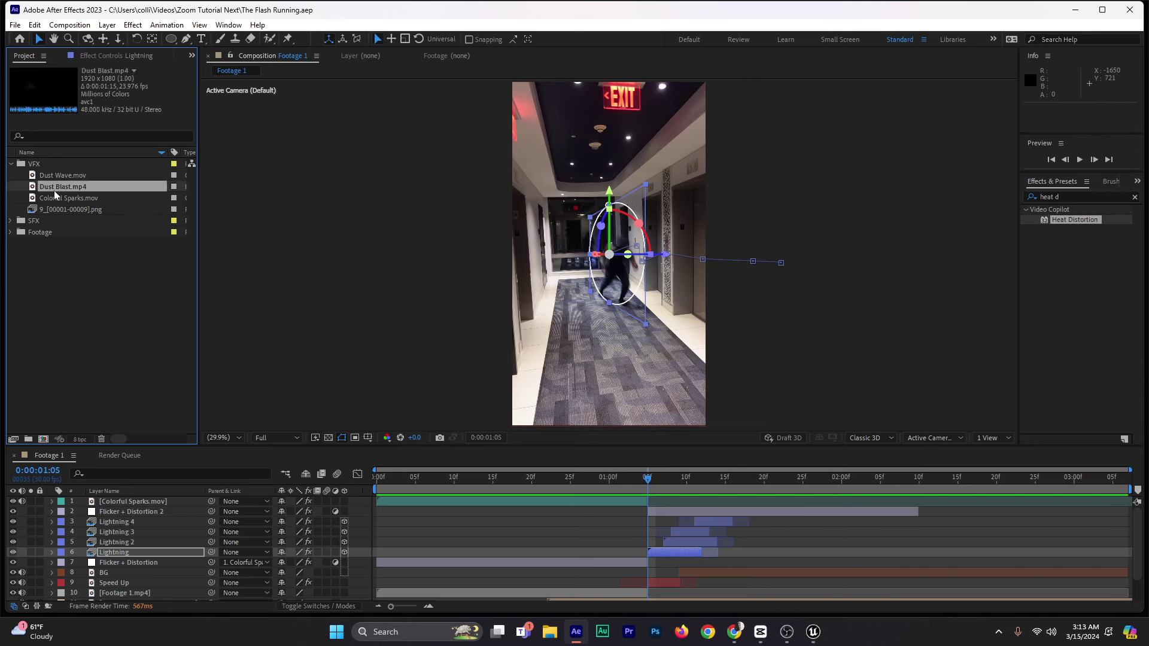
pyautogui.moveTo(50, 188); pyautogui.dragTo(649, 525)
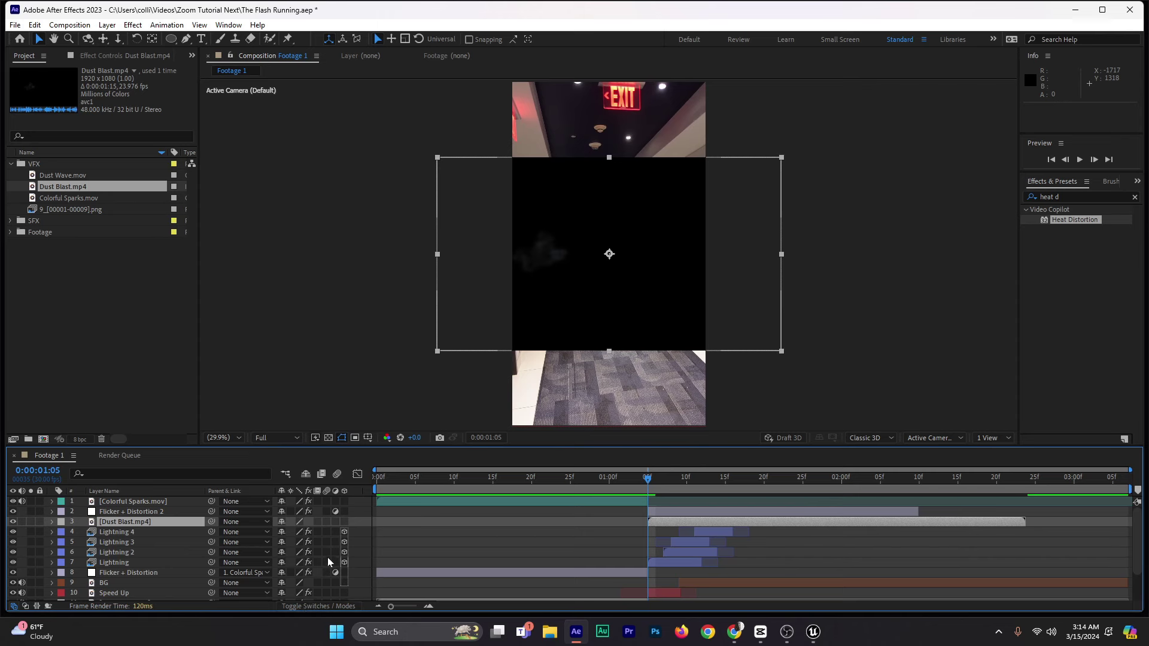
# Step: Make Dust Blast.mp4 a 3D layer in Screen blend mode with a Yellow label
pyautogui.click(344, 522)
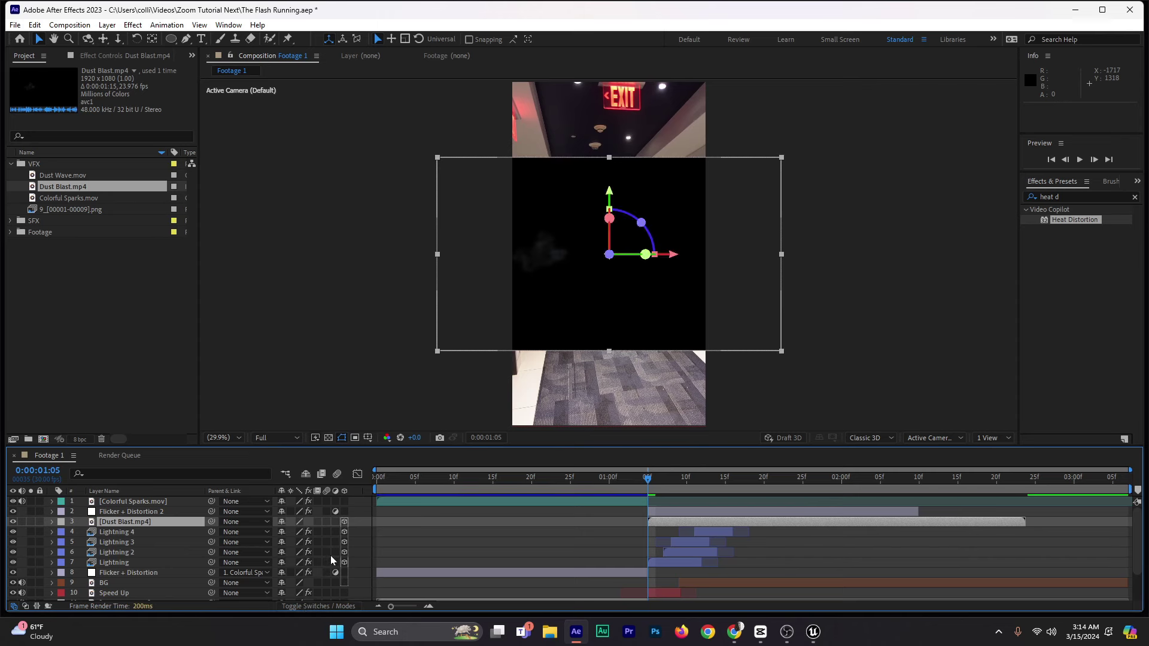
pyautogui.click(292, 606)
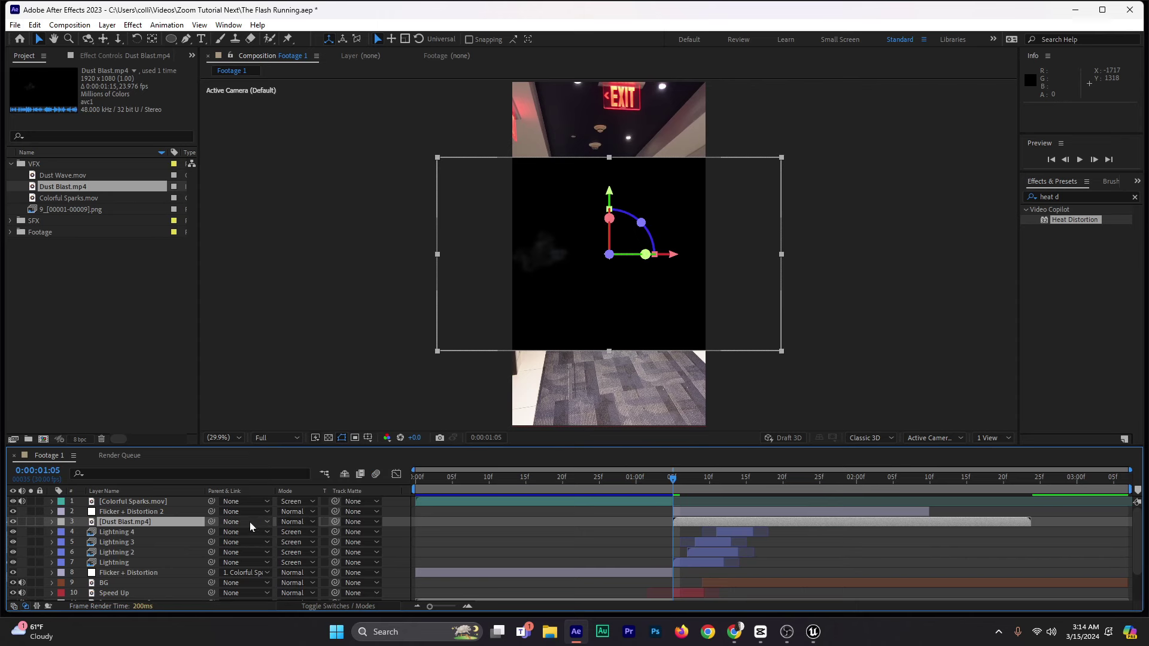
pyautogui.click(283, 523)
pyautogui.click(365, 240)
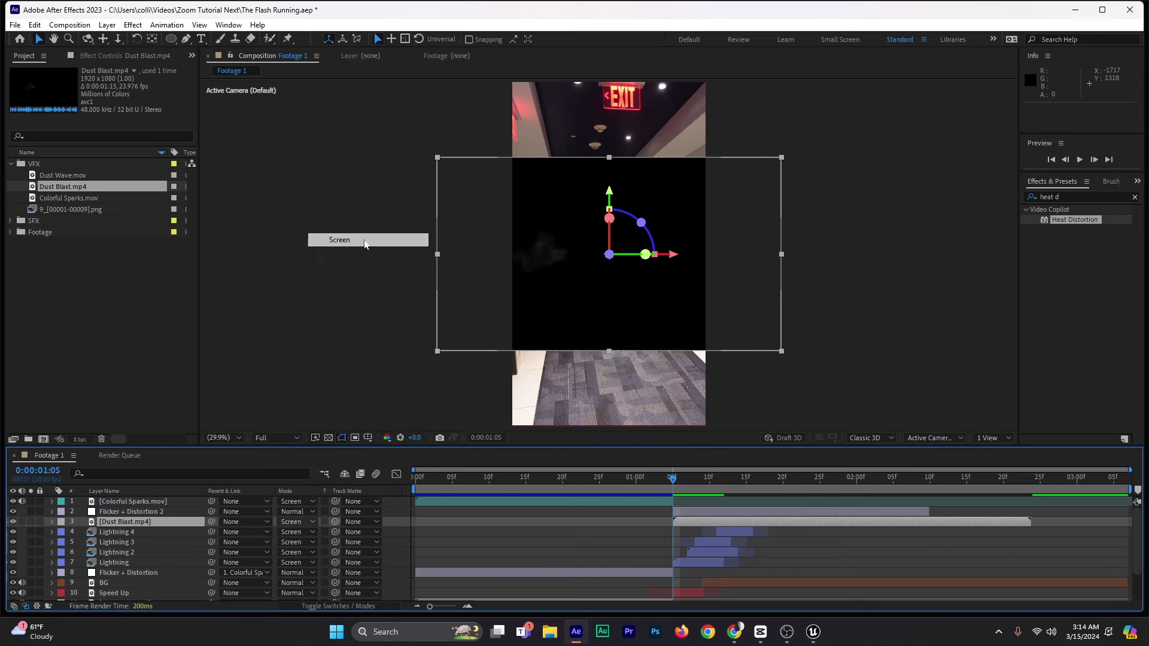
pyautogui.click(60, 521)
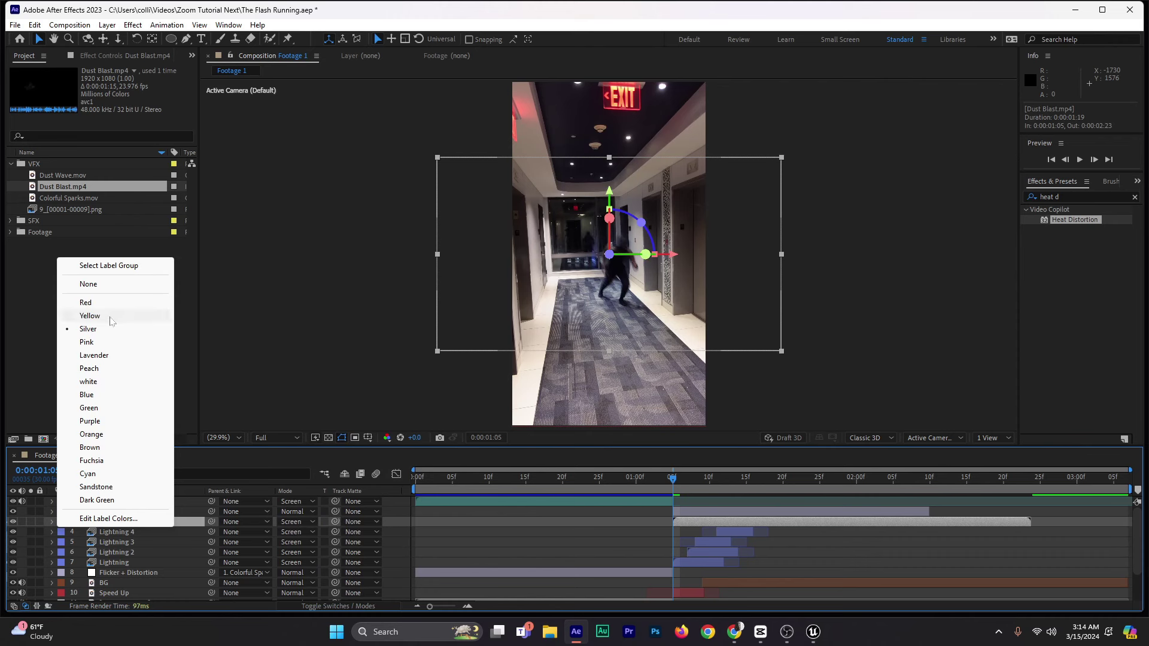
pyautogui.click(89, 316)
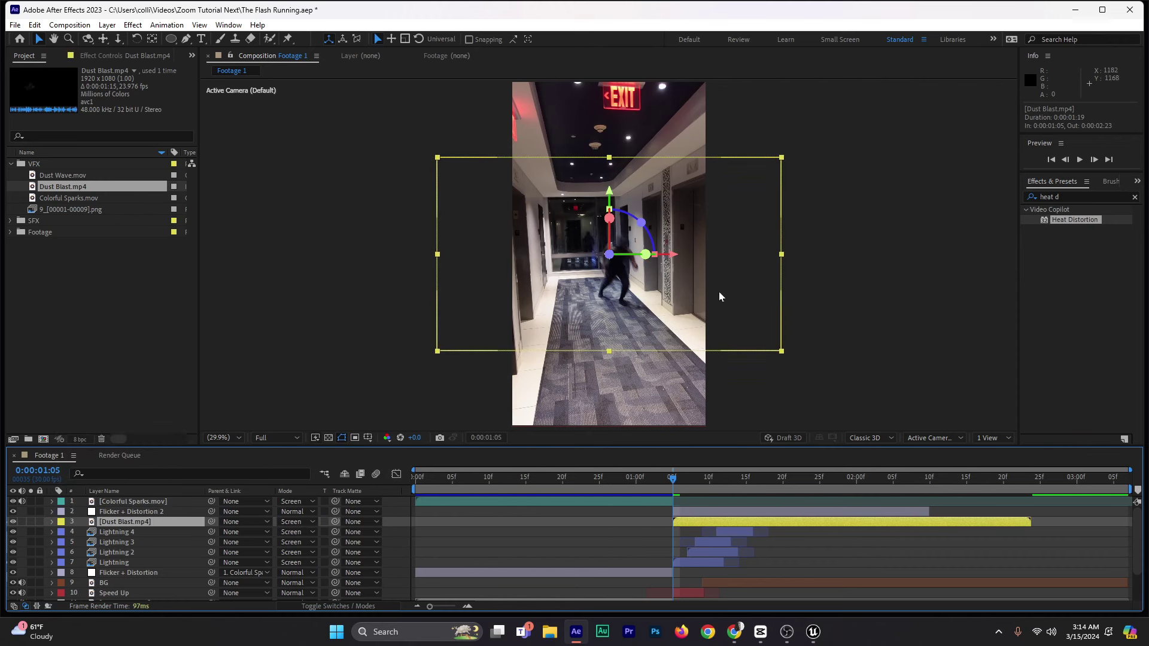
# Step: Turn the dust blast to 48° Y Orientation, move it down-right, and scale it to 181%
pyautogui.click(51, 521)
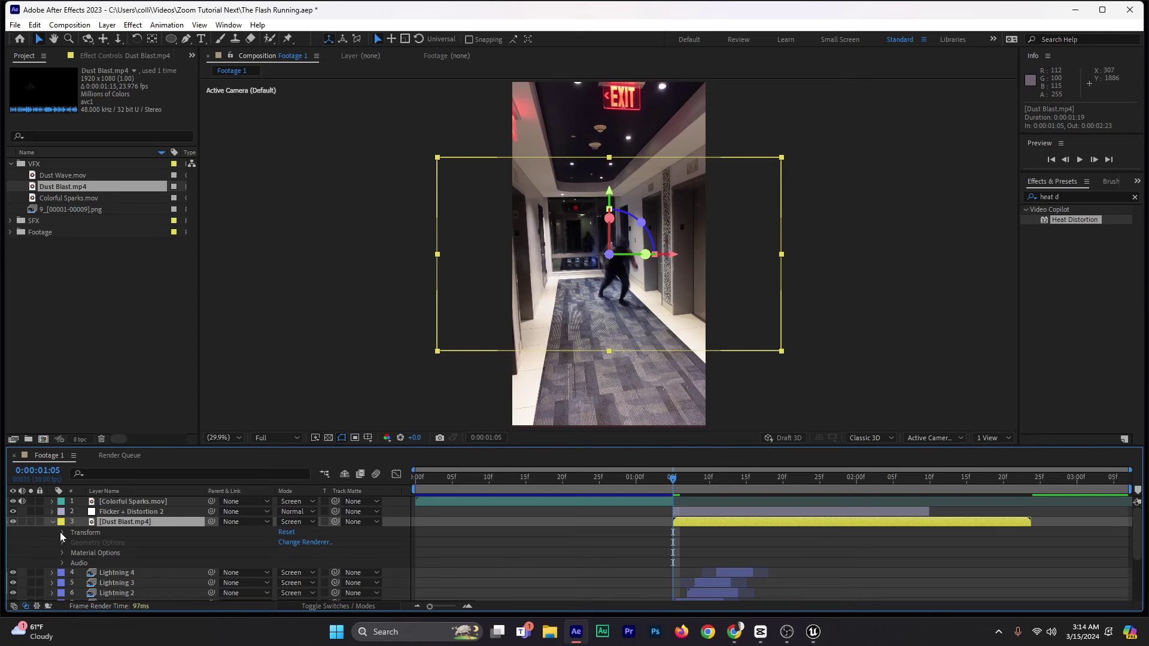
pyautogui.click(61, 532)
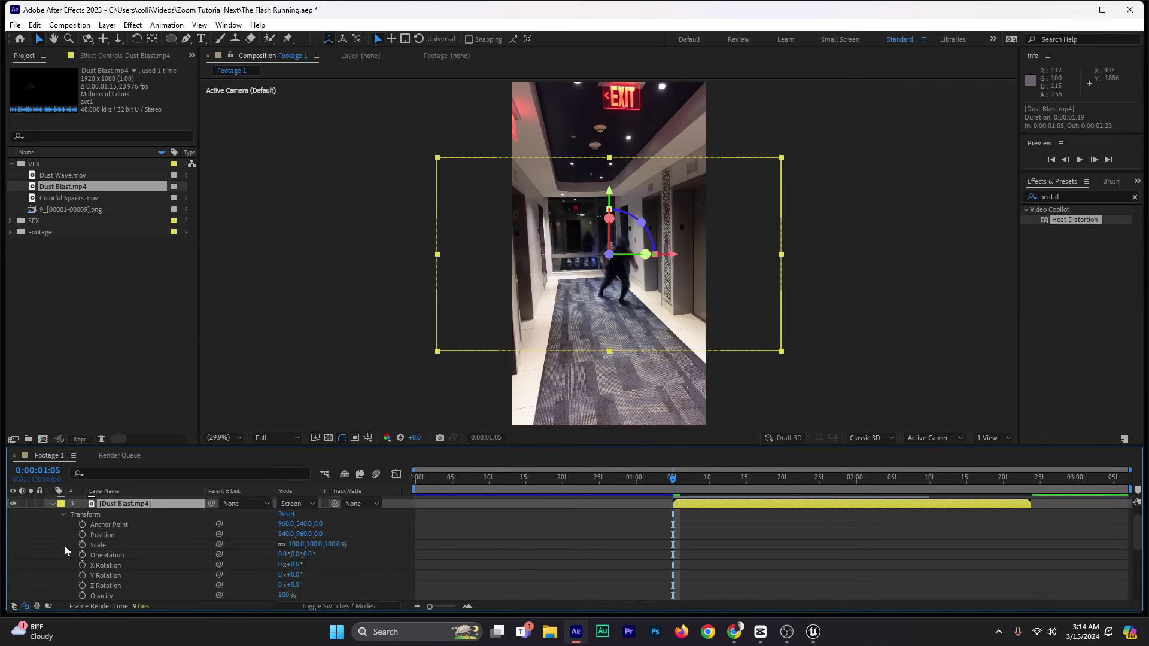
pyautogui.moveTo(296, 558); pyautogui.dragTo(330, 560)
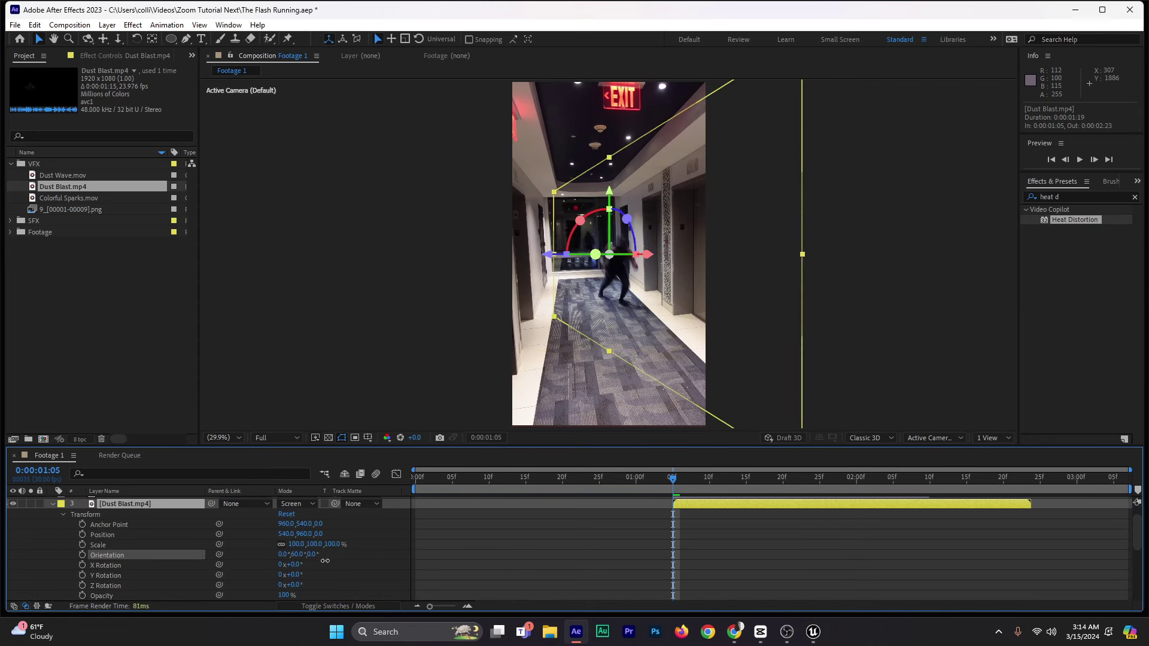
pyautogui.scroll(2, 723, 562)
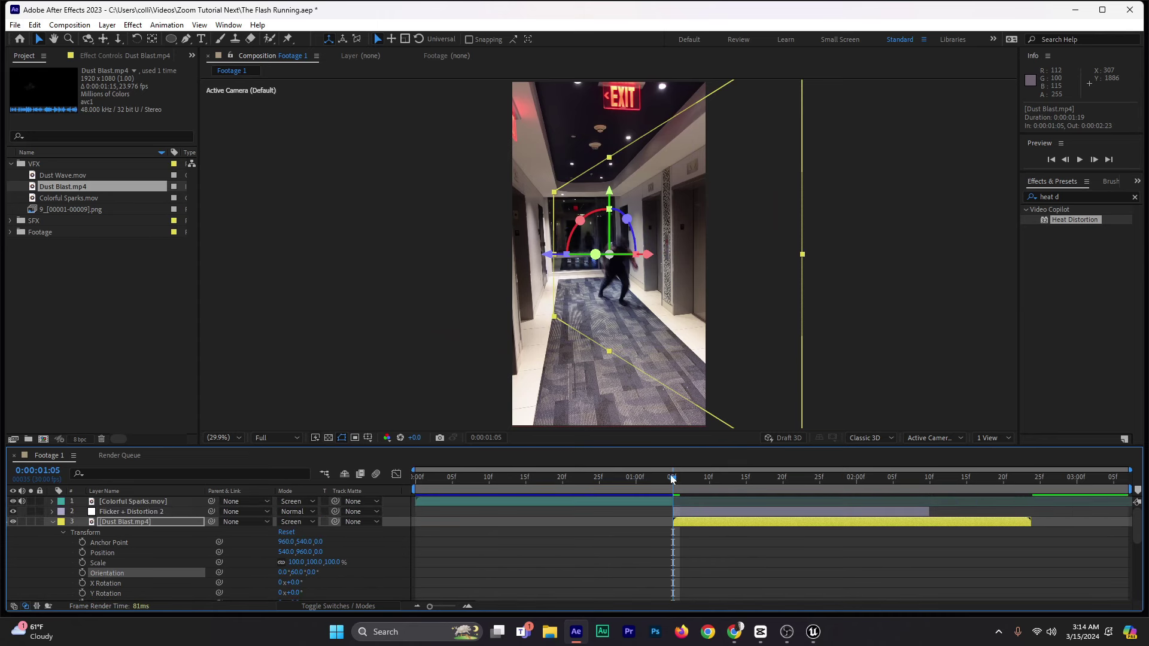
pyautogui.moveTo(679, 477); pyautogui.dragTo(673, 521)
pyautogui.moveTo(609, 296); pyautogui.dragTo(641, 316)
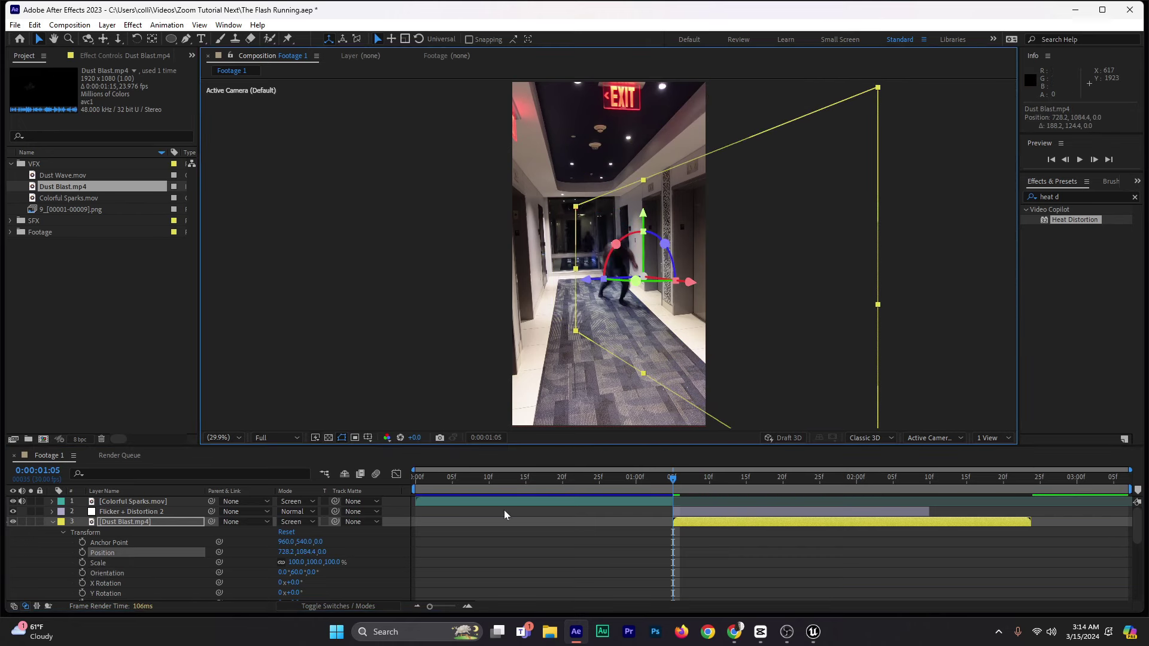
pyautogui.press('s')
pyautogui.moveTo(330, 536); pyautogui.dragTo(660, 363)
# Step: Turn the dust blast further about Y, scale it to 245%, shift it right, and preview from 01:03
pyautogui.press('space')
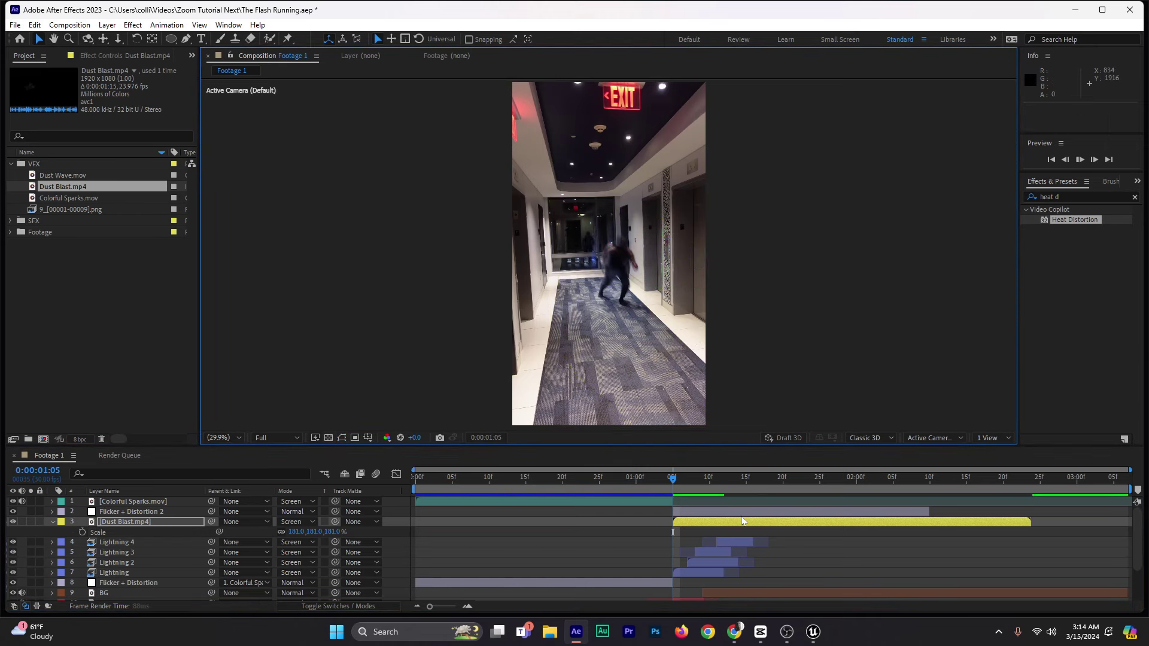
pyautogui.click(753, 485)
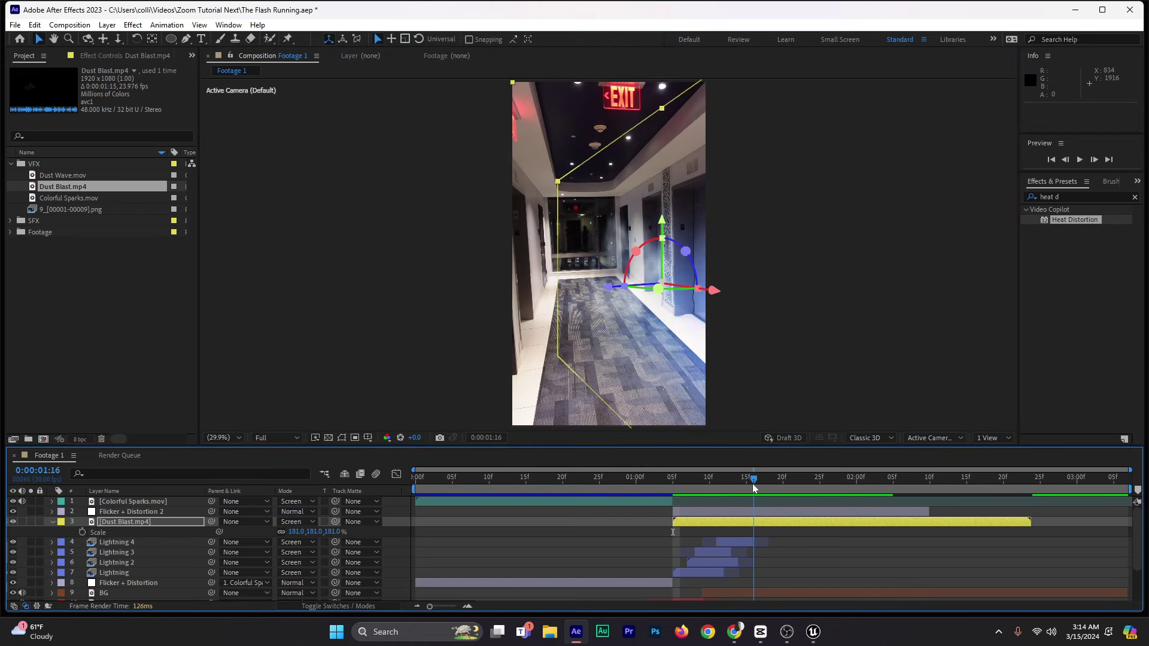
pyautogui.moveTo(754, 488); pyautogui.dragTo(776, 486)
pyautogui.moveTo(657, 288); pyautogui.dragTo(658, 287)
pyautogui.moveTo(682, 333); pyautogui.dragTo(686, 328)
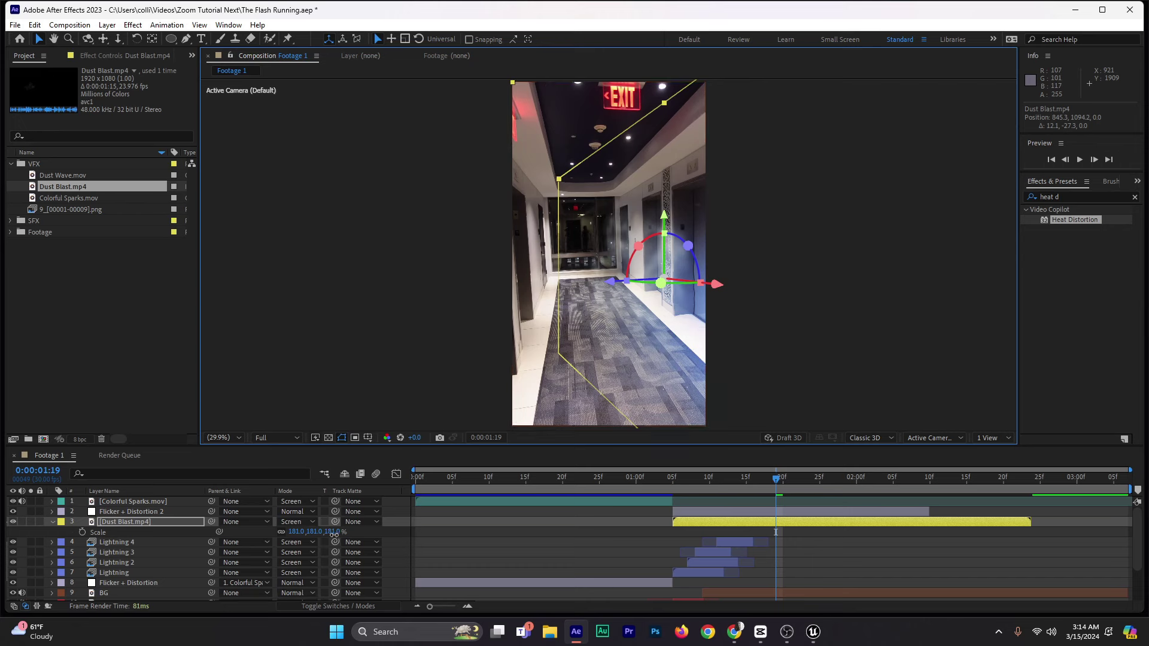
pyautogui.moveTo(334, 534); pyautogui.dragTo(788, 287)
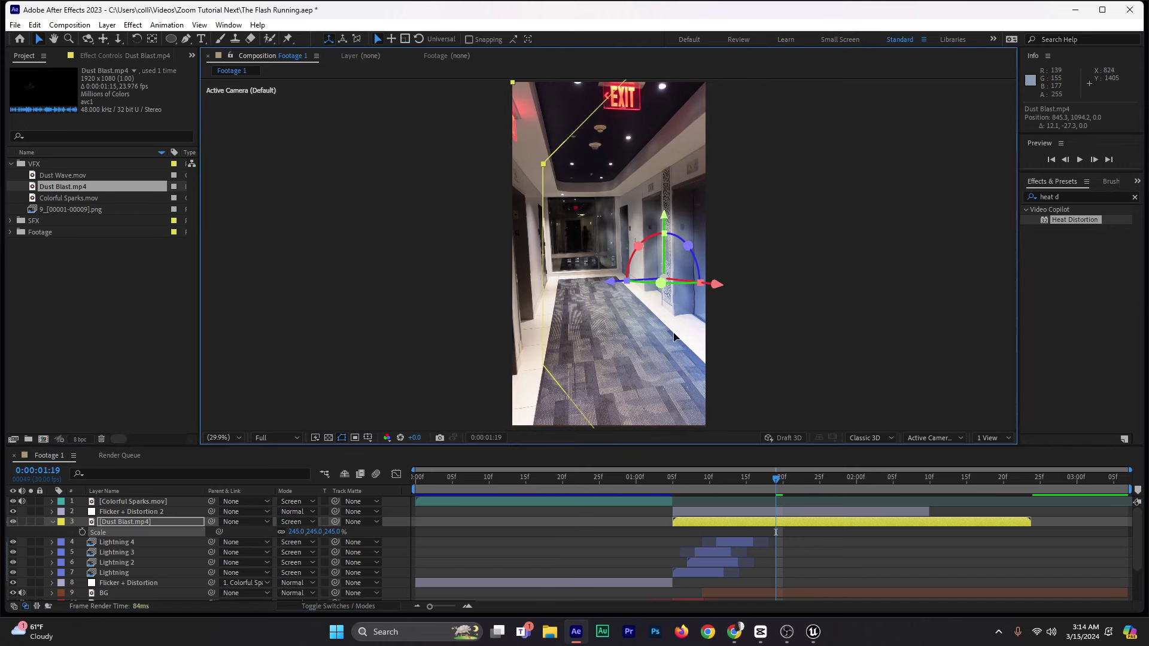
pyautogui.moveTo(674, 337); pyautogui.dragTo(693, 334)
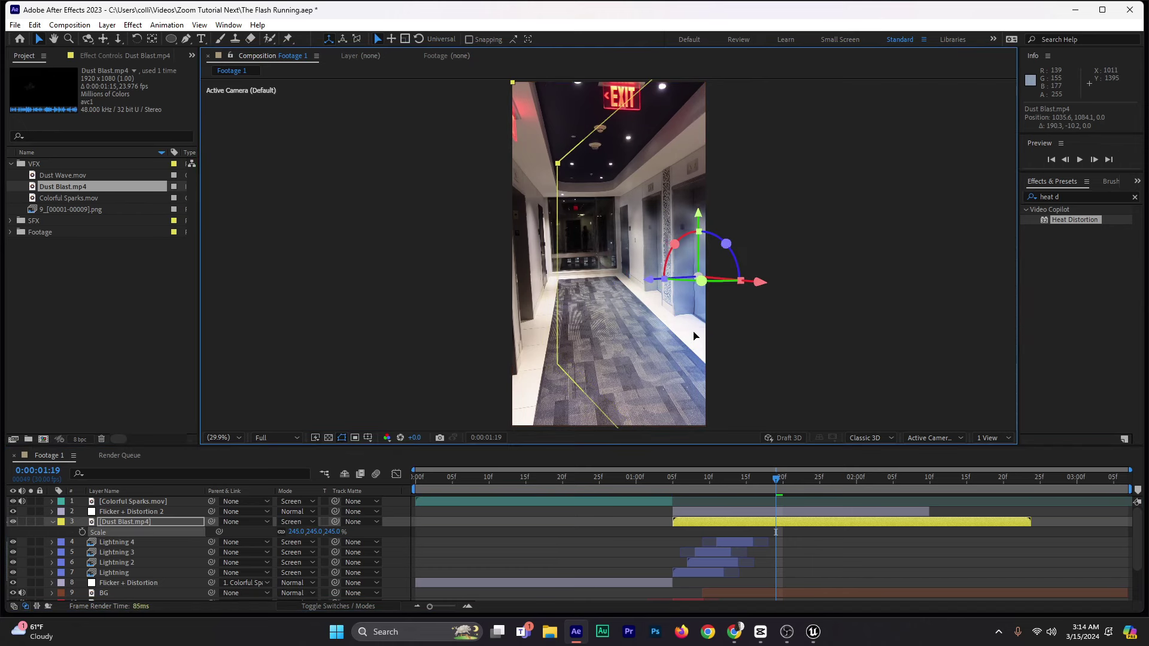
pyautogui.click(658, 476)
pyautogui.press('space')
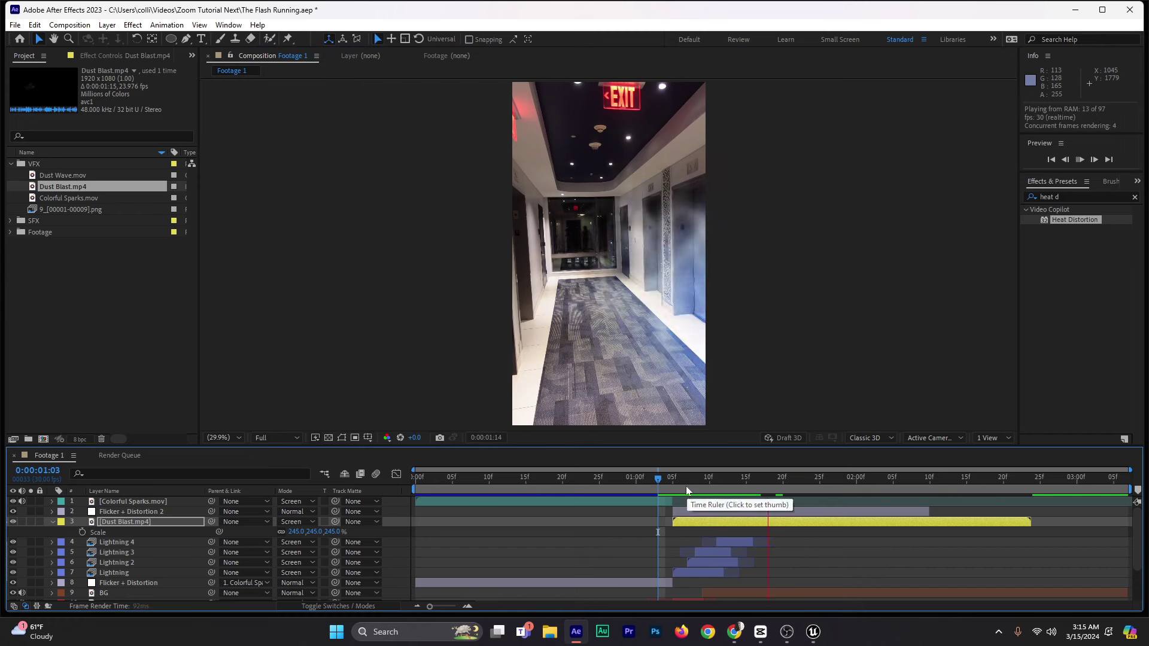
pyautogui.click(670, 484)
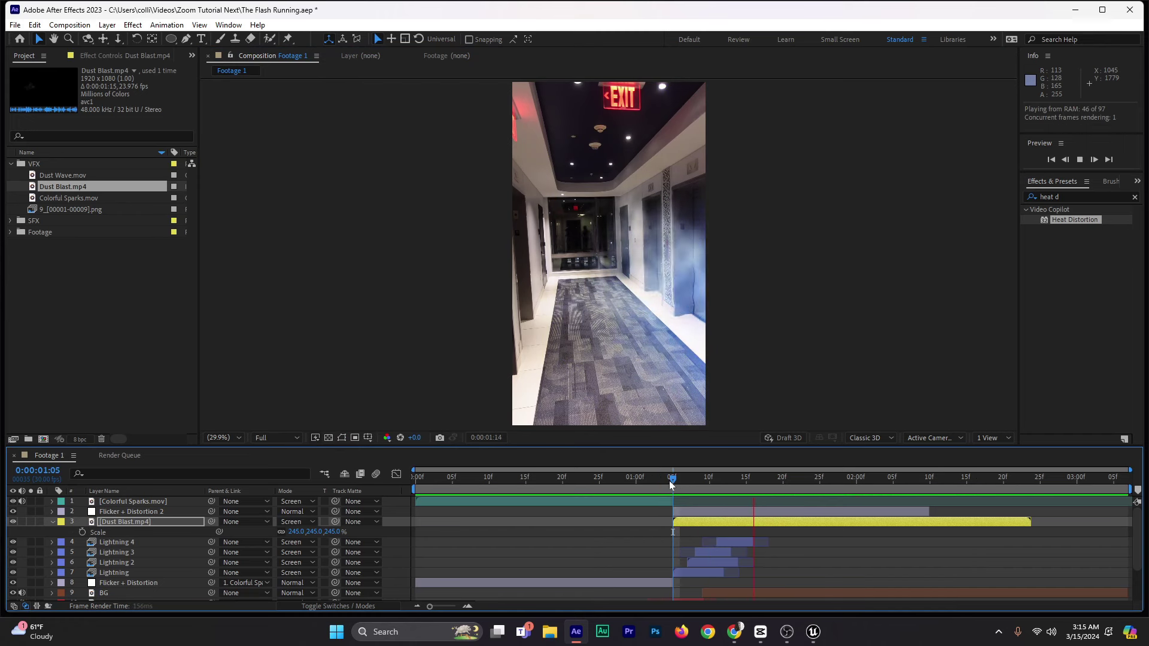
pyautogui.press('space')
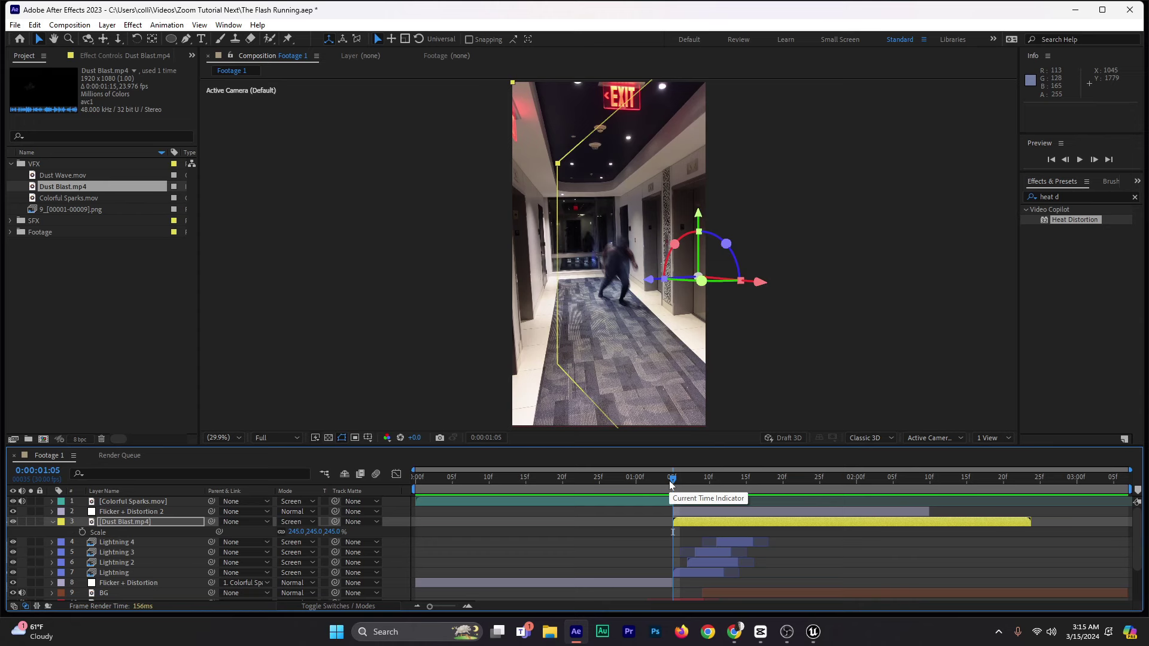
pyautogui.moveTo(671, 485); pyautogui.dragTo(760, 465)
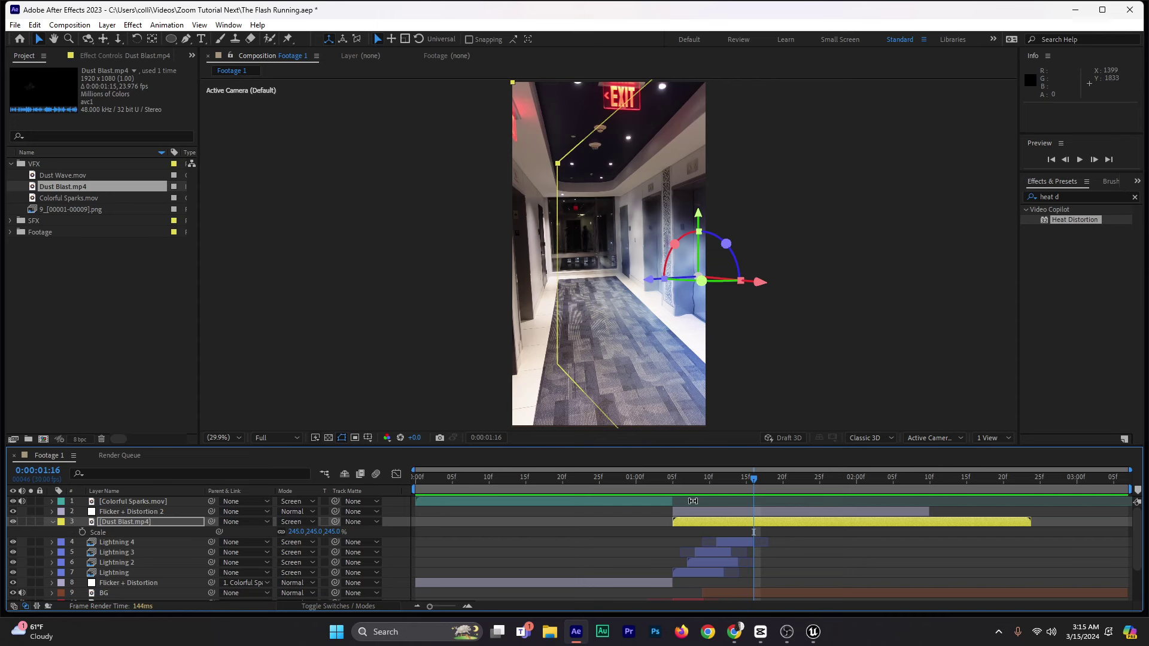
# Step: Duplicate the Dust Blast layer and scale the copy up to 526%
pyautogui.hotkey('ctrl', 'd')
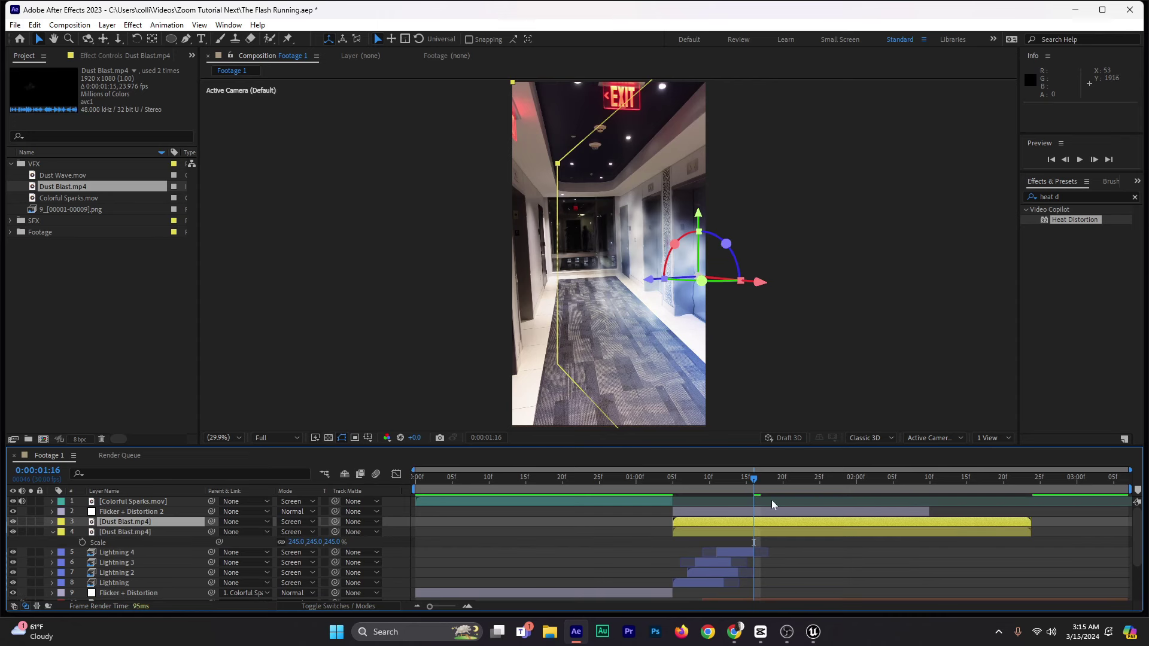
pyautogui.press('s')
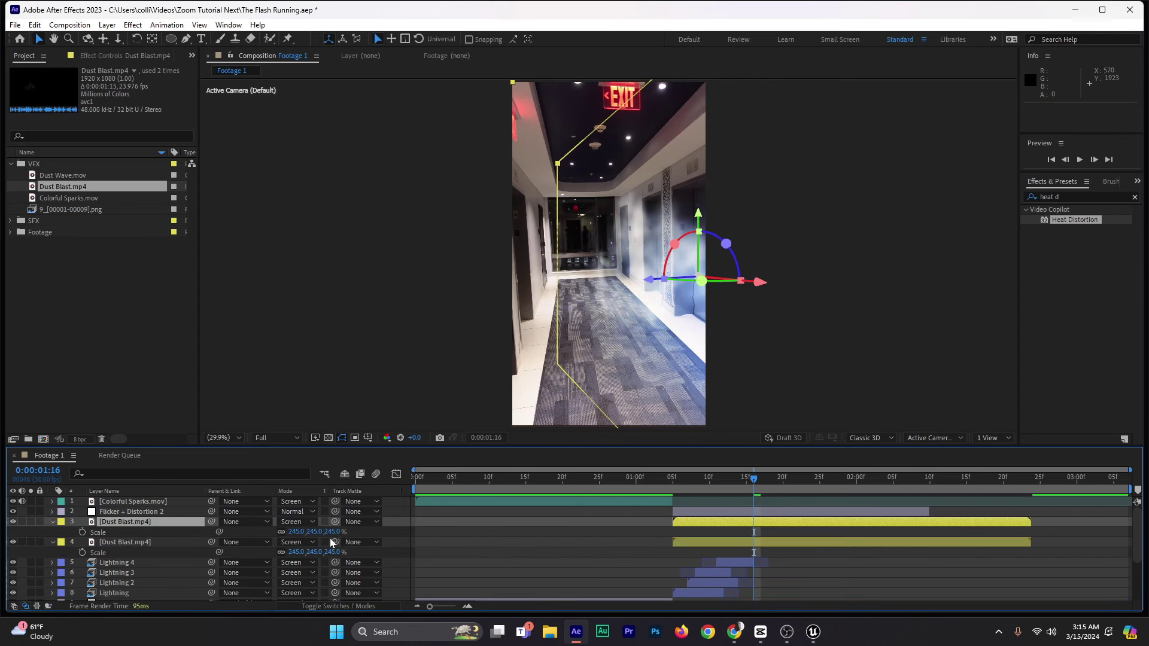
pyautogui.moveTo(333, 531); pyautogui.dragTo(716, 331)
# Step: Time-stretch the duplicate Dust Blast layer by a 130% stretch factor
pyautogui.rightClick(700, 523)
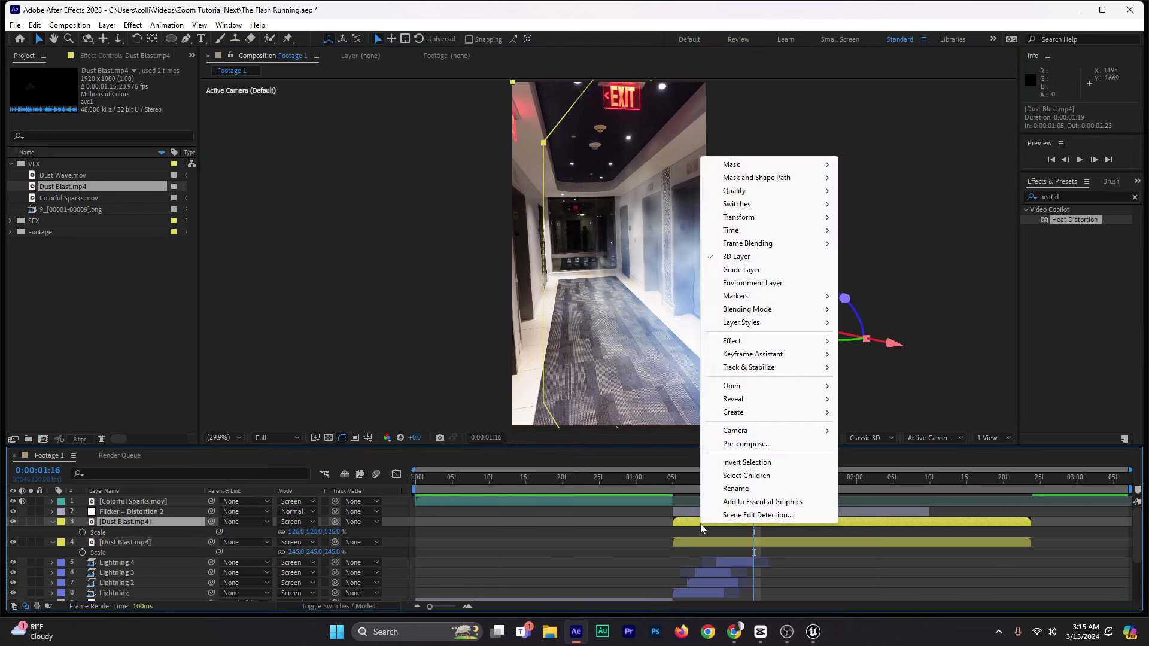
pyautogui.moveTo(736, 231)
pyautogui.click(886, 256)
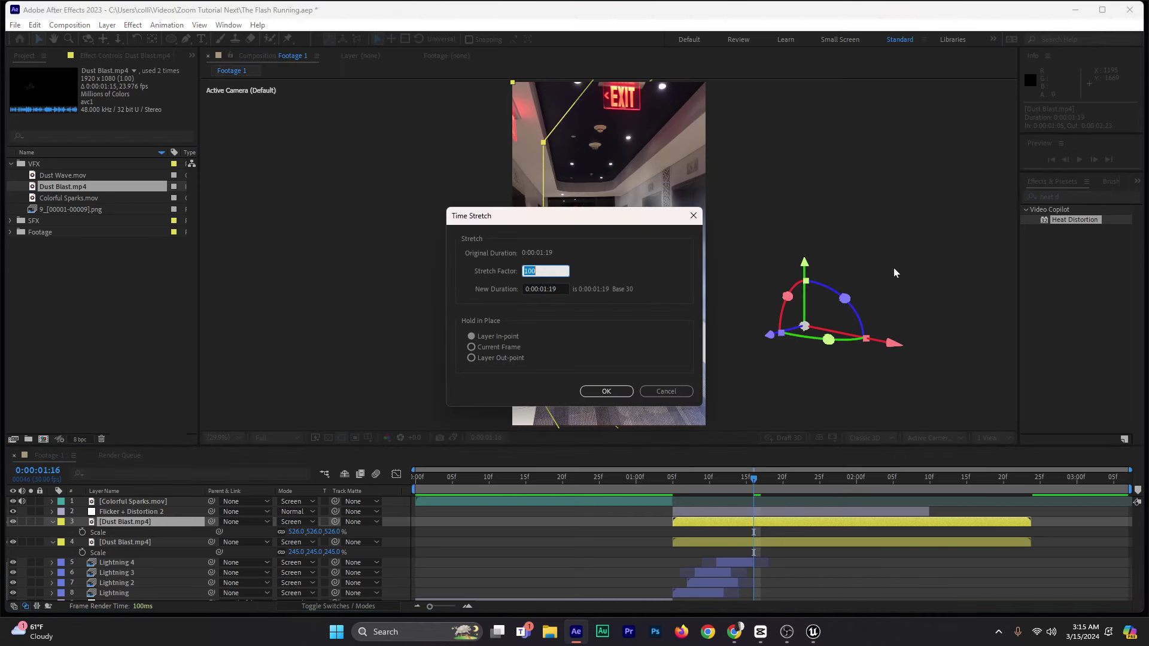
pyautogui.write('130')
pyautogui.press('Return')
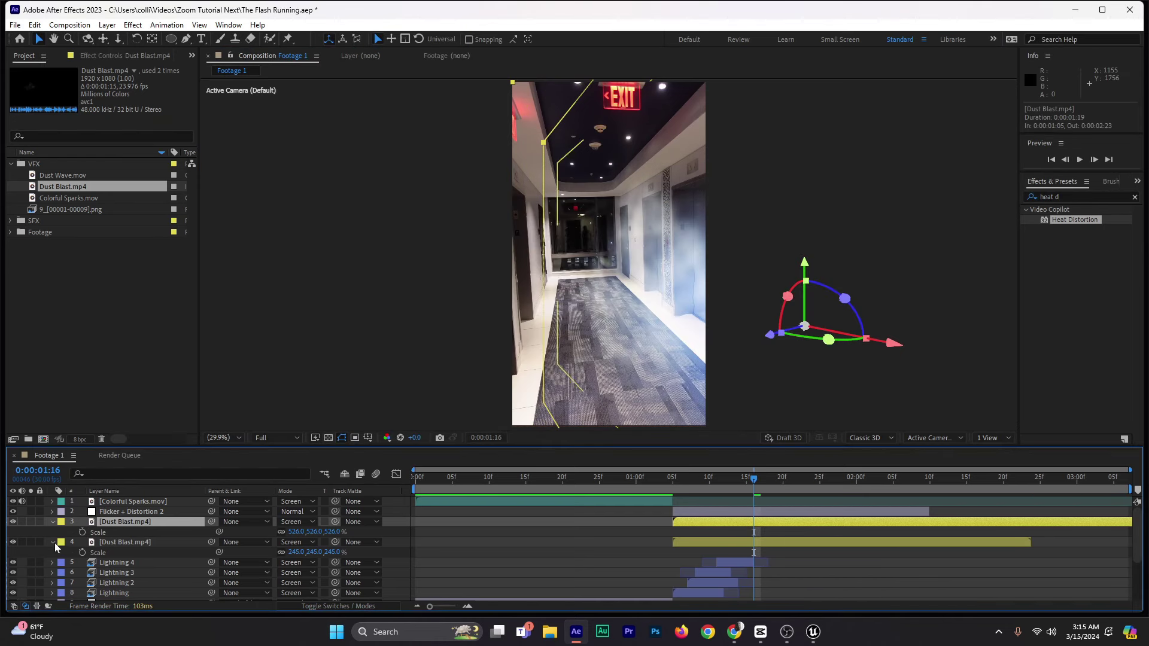
# Step: Lower the upper Dust Blast layer's opacity to 84%
pyautogui.click(52, 542)
pyautogui.click(51, 523)
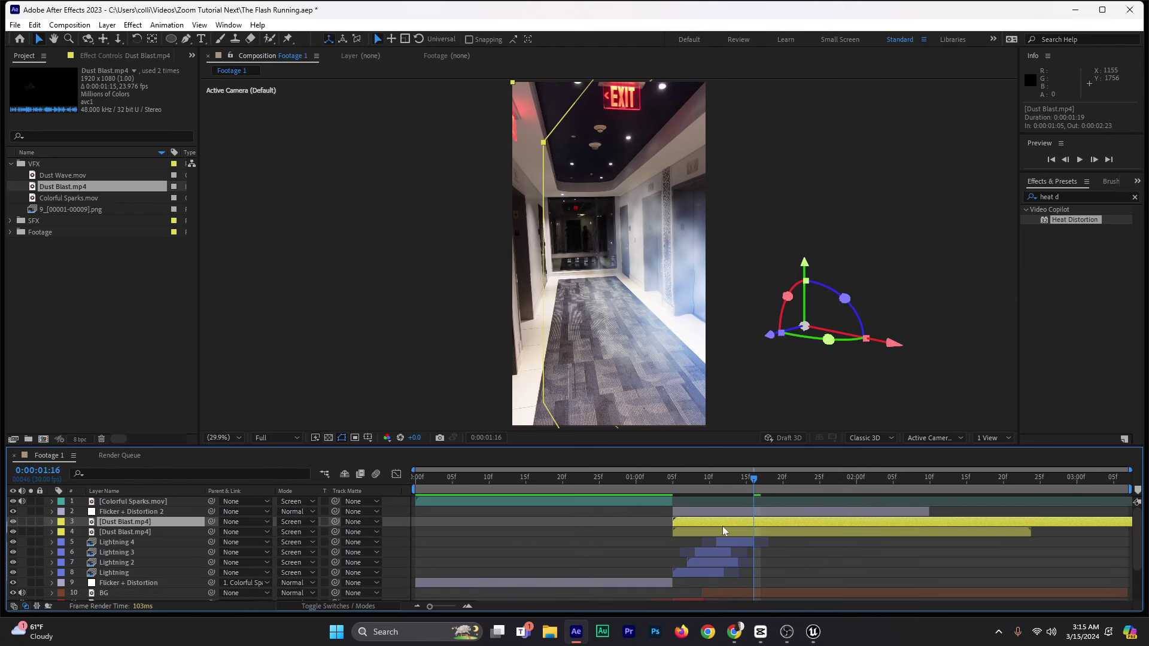
pyautogui.press('t')
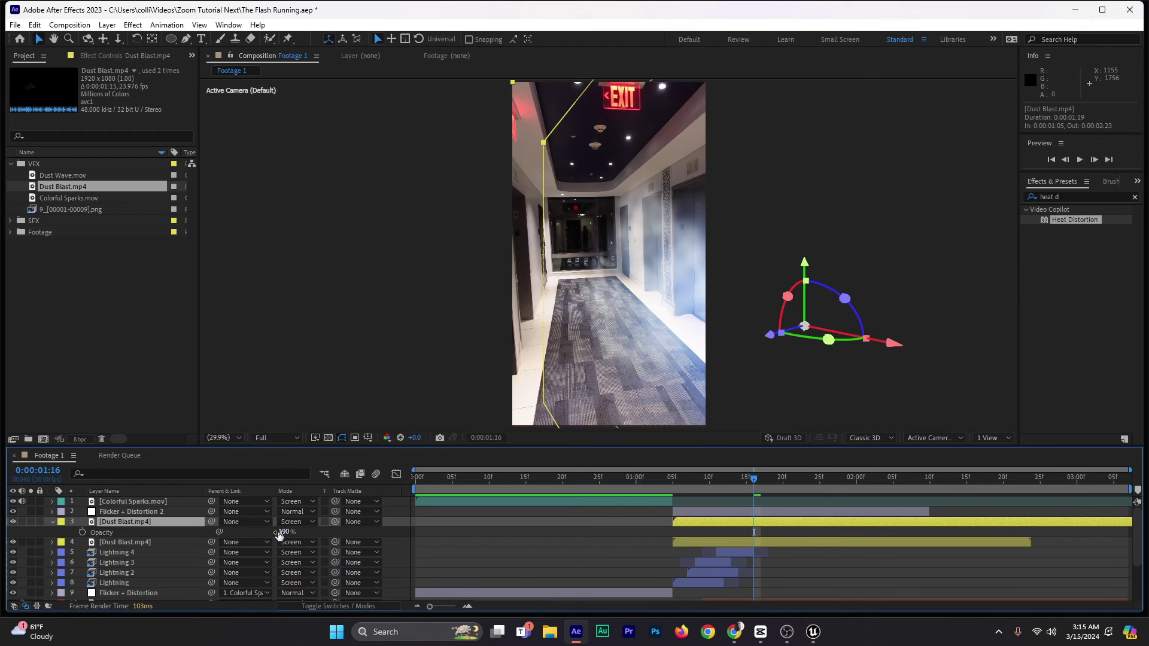
pyautogui.moveTo(284, 532); pyautogui.dragTo(249, 531)
pyautogui.click(52, 522)
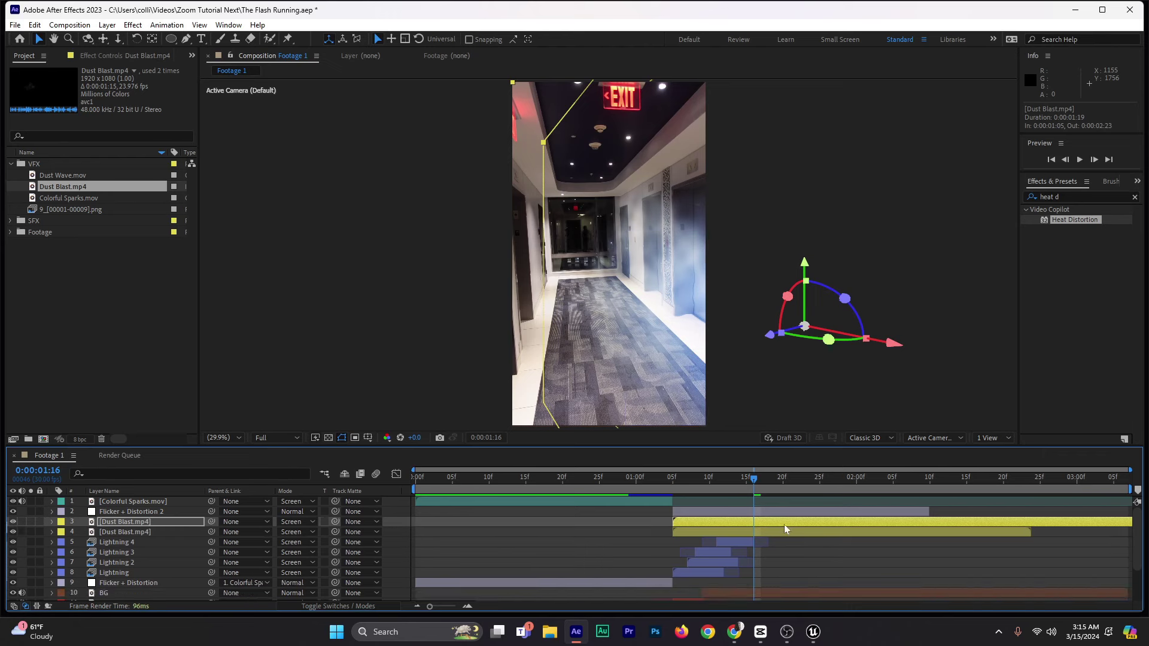
pyautogui.click(661, 476)
pyautogui.press('space')
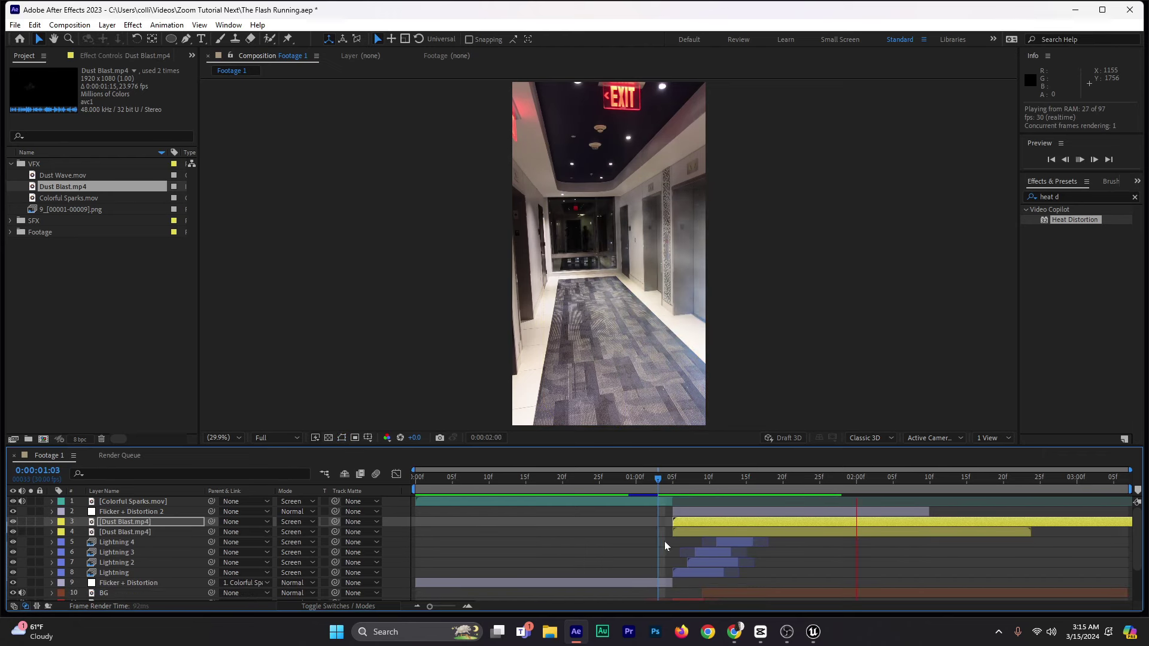
pyautogui.press('space')
pyautogui.click(668, 478)
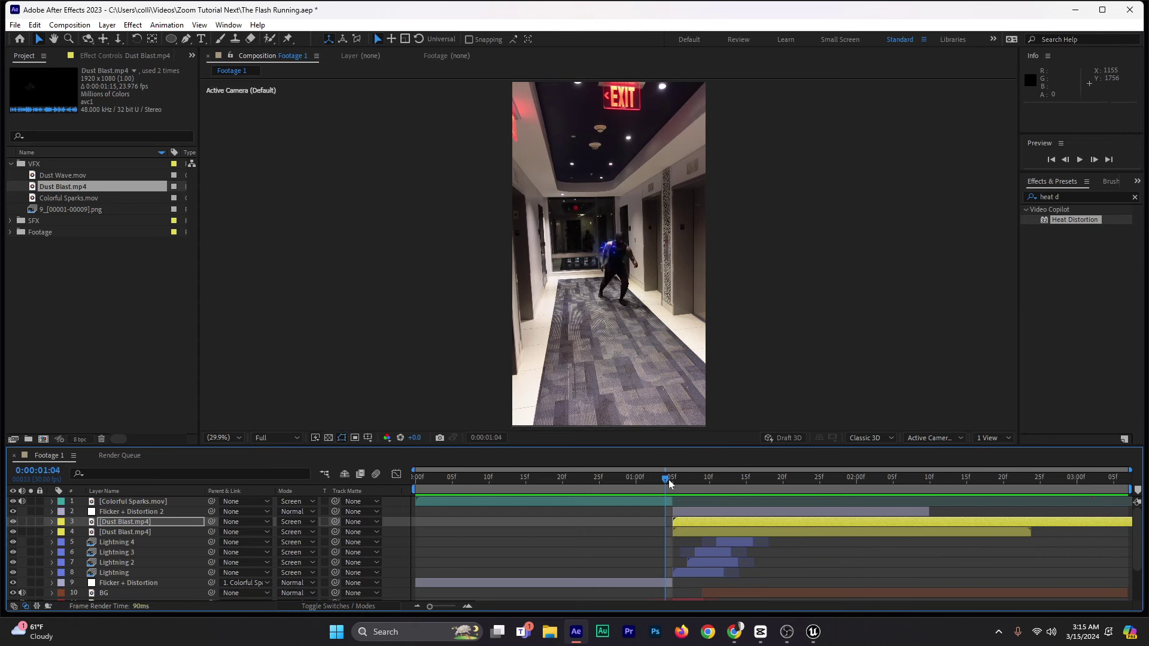
pyautogui.press('space')
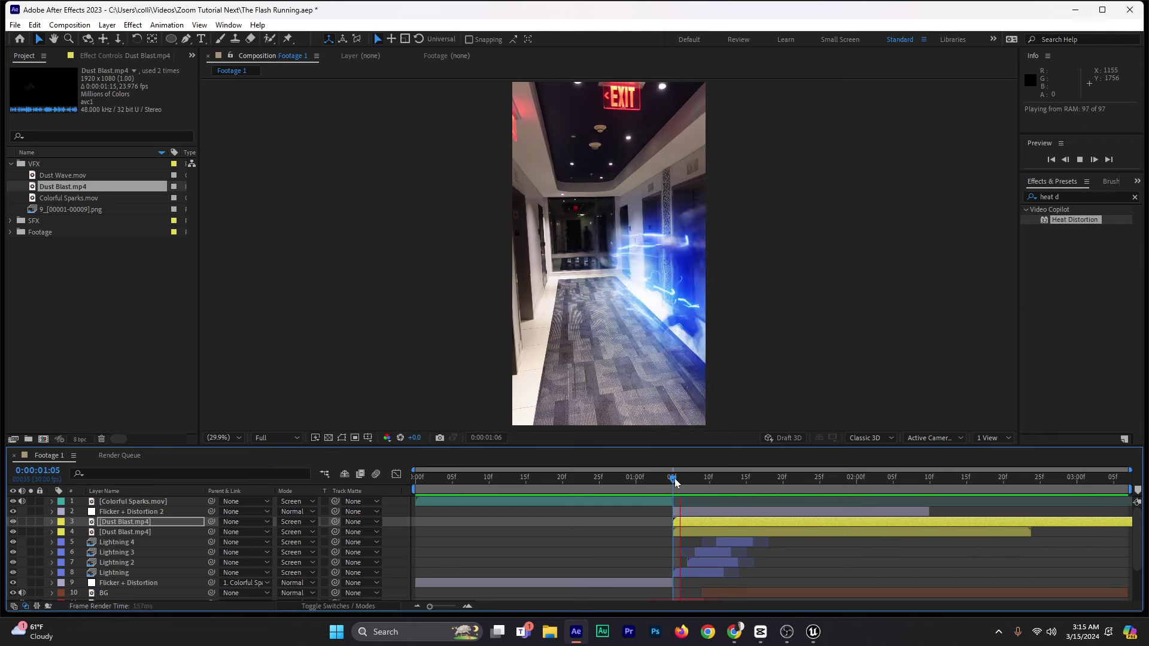
pyautogui.click(675, 483)
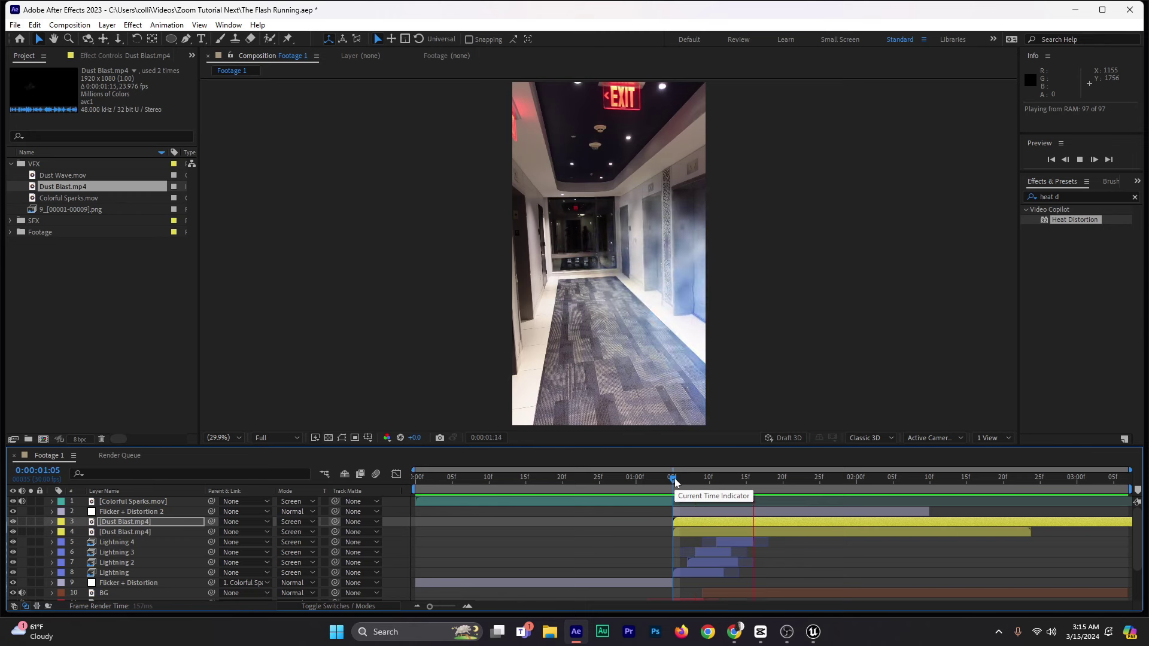
pyautogui.click(746, 483)
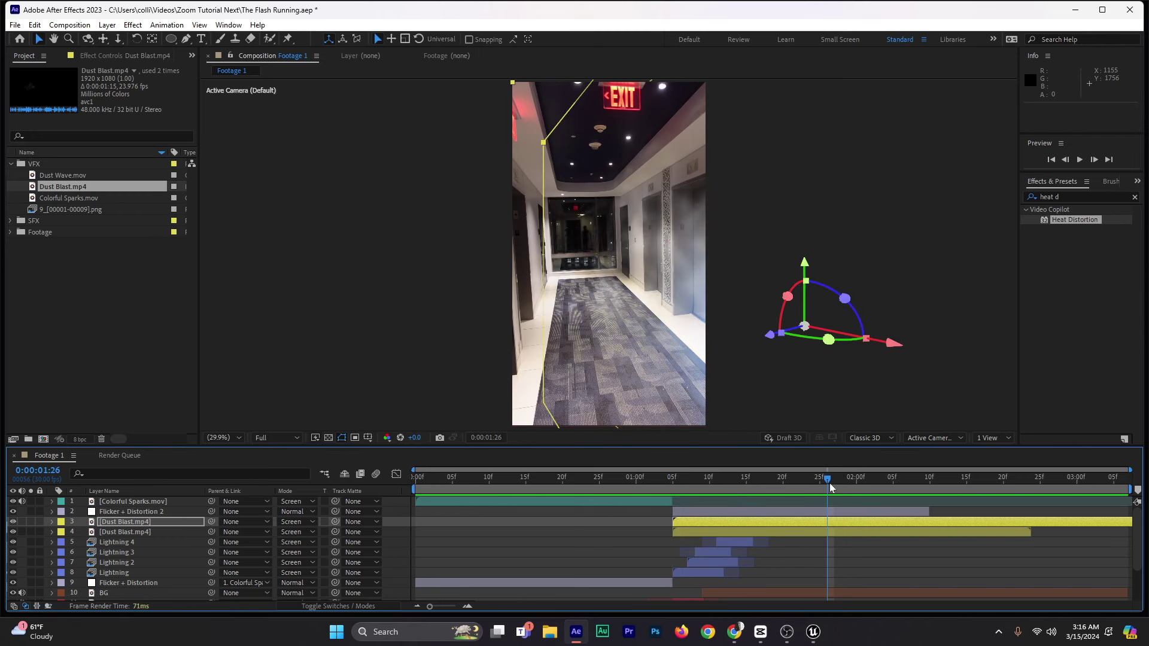
pyautogui.click(672, 480)
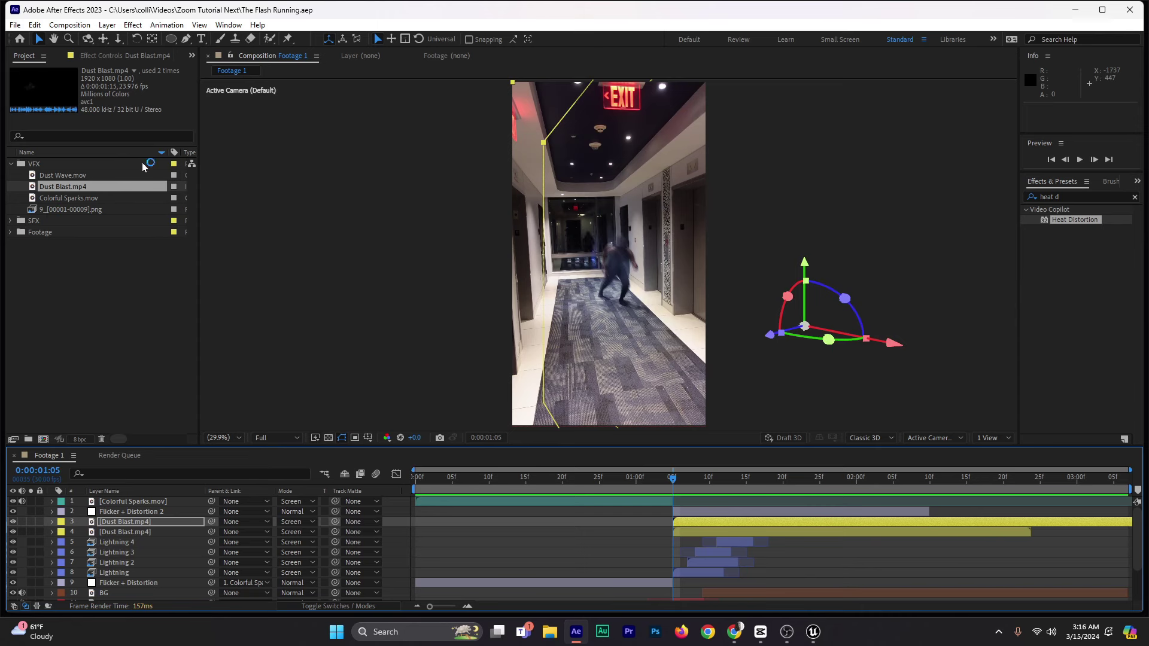
# Step: Drop Dust Wave.mov above the Dust Blast layers and apply Hue/Saturation to it
pyautogui.click(44, 176)
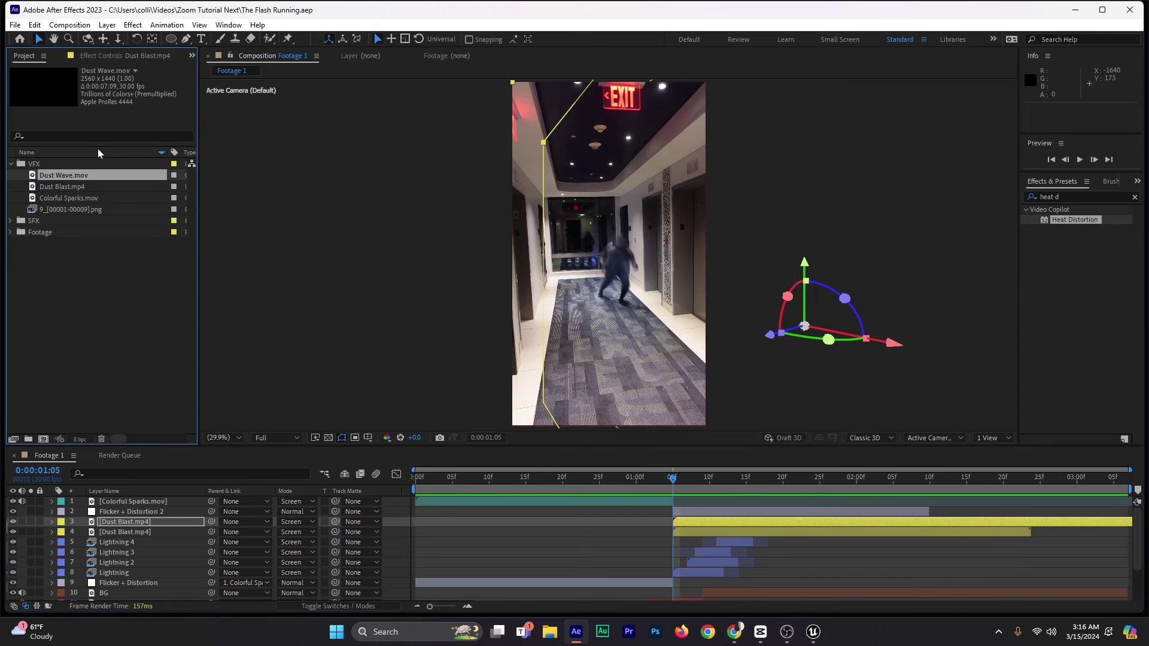
pyautogui.moveTo(57, 175); pyautogui.dragTo(492, 526)
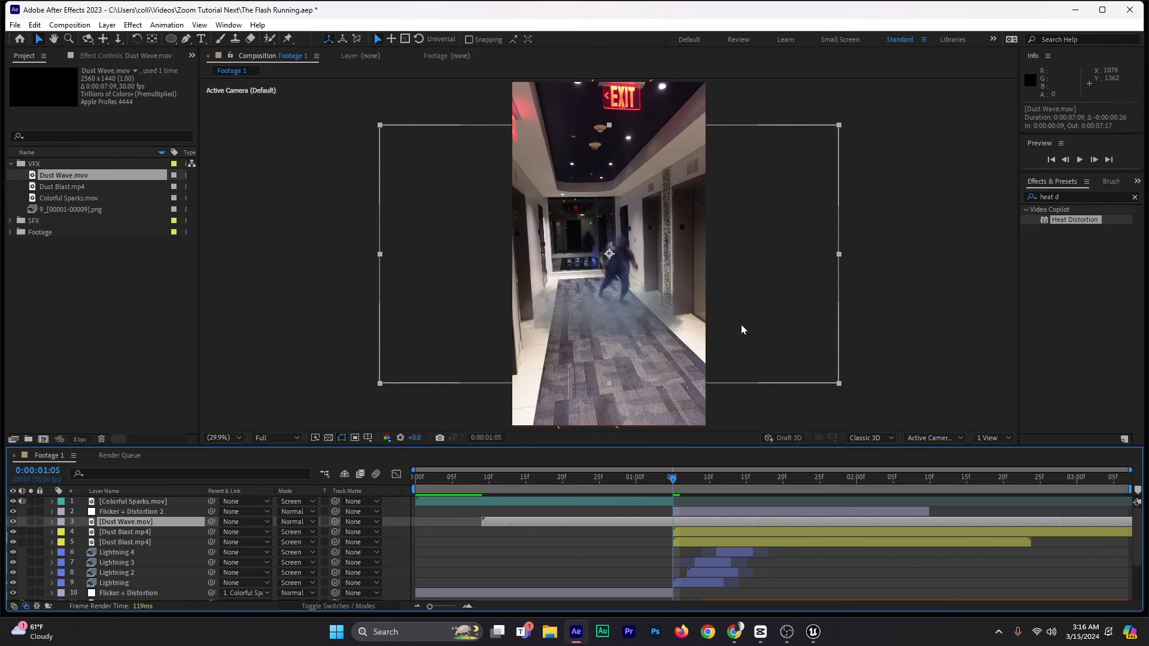
pyautogui.click(1067, 194)
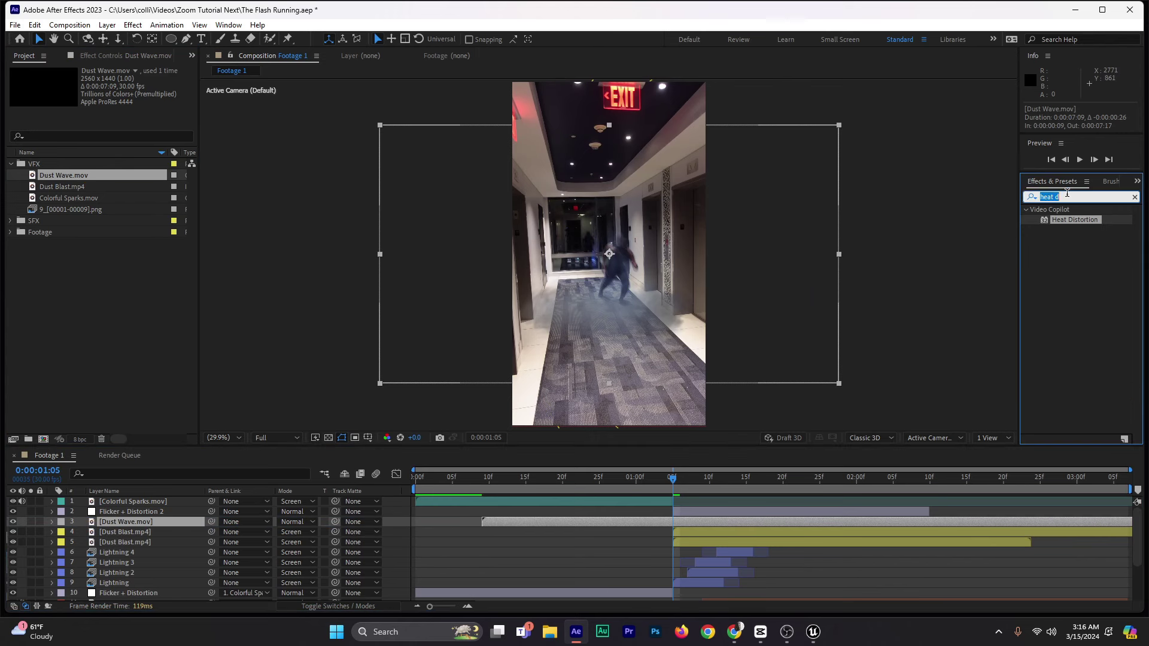
pyautogui.write('hue')
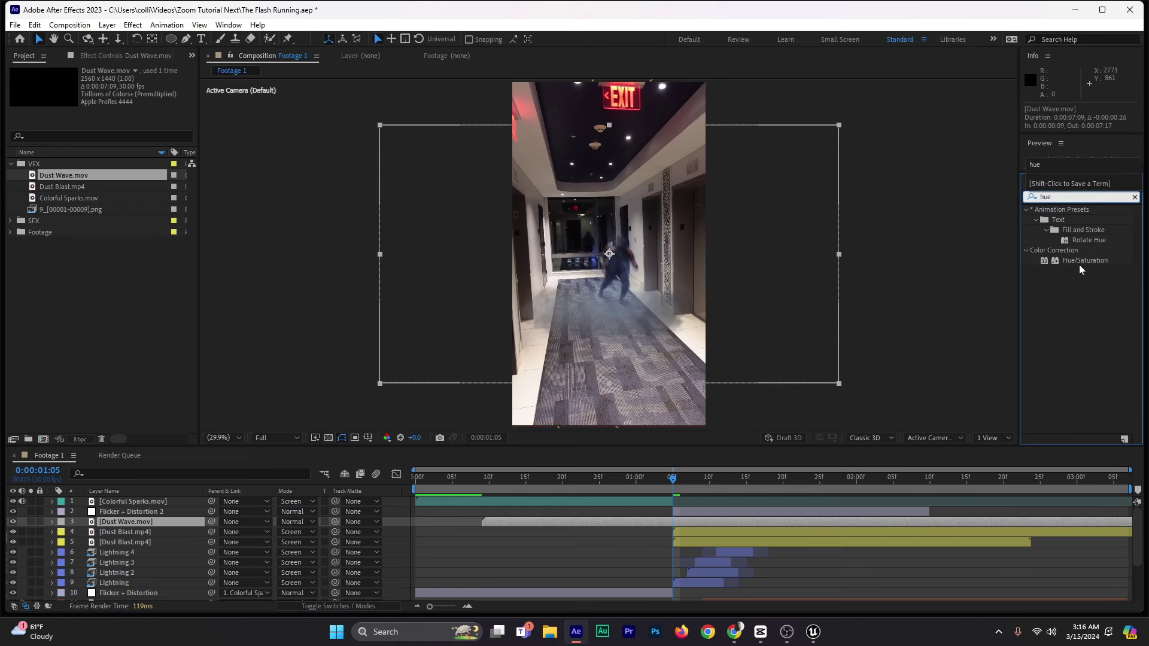
pyautogui.moveTo(1079, 264); pyautogui.dragTo(549, 525)
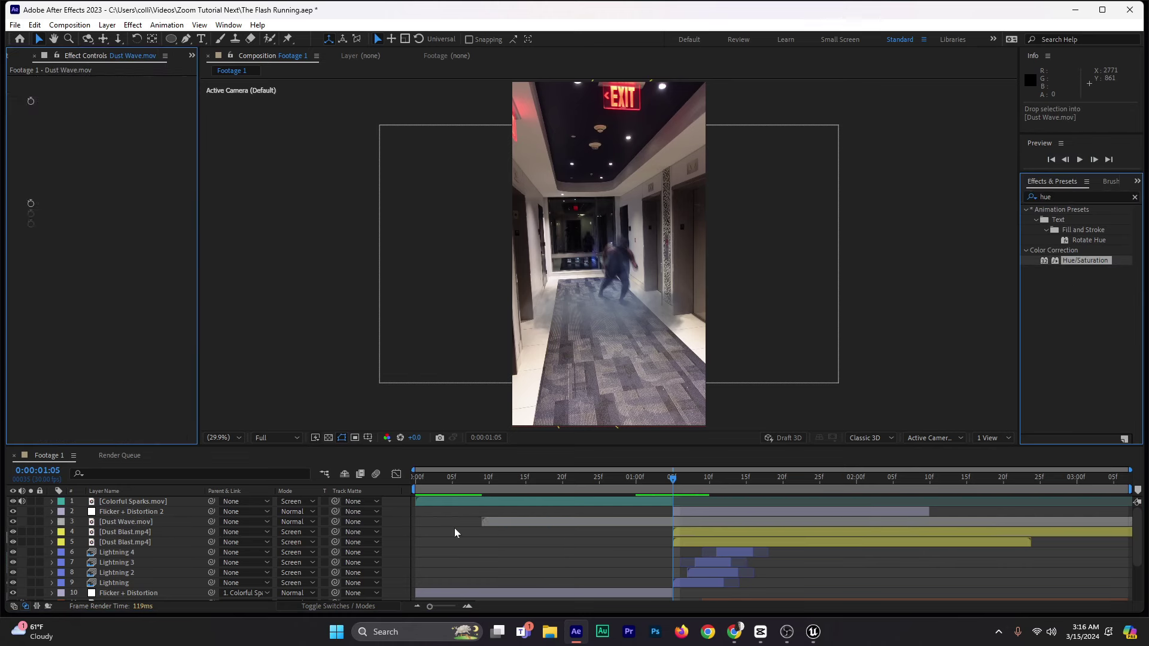
# Step: Label Dust Wave orange and colorize it at saturation 0, lightness 100
pyautogui.click(61, 522)
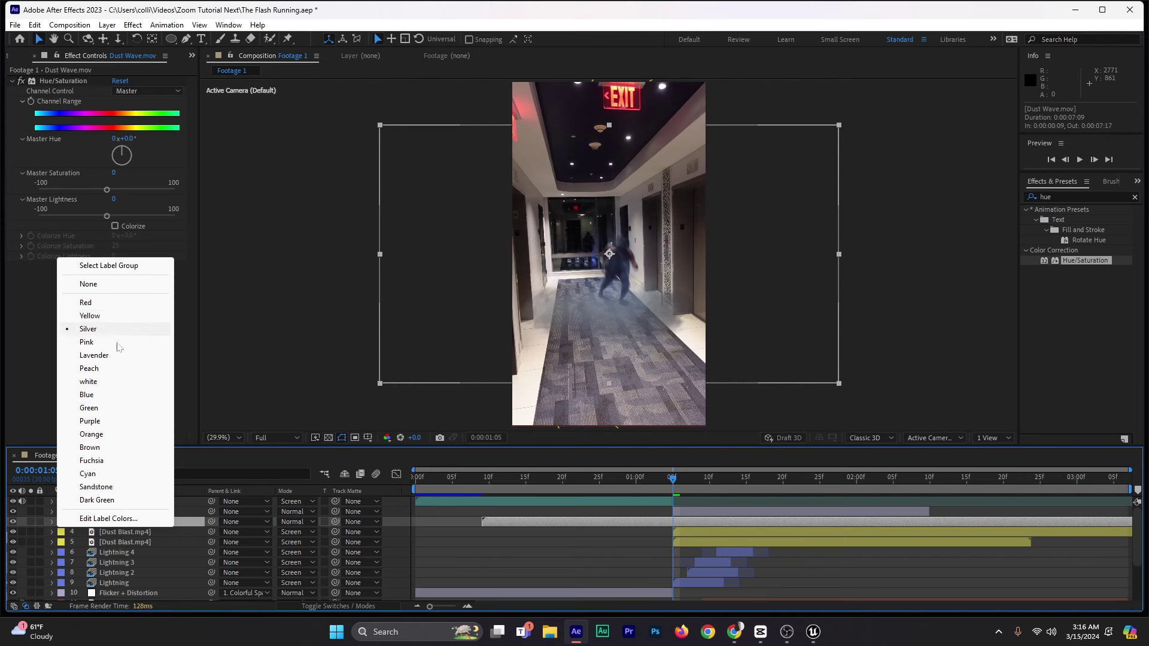
pyautogui.click(92, 434)
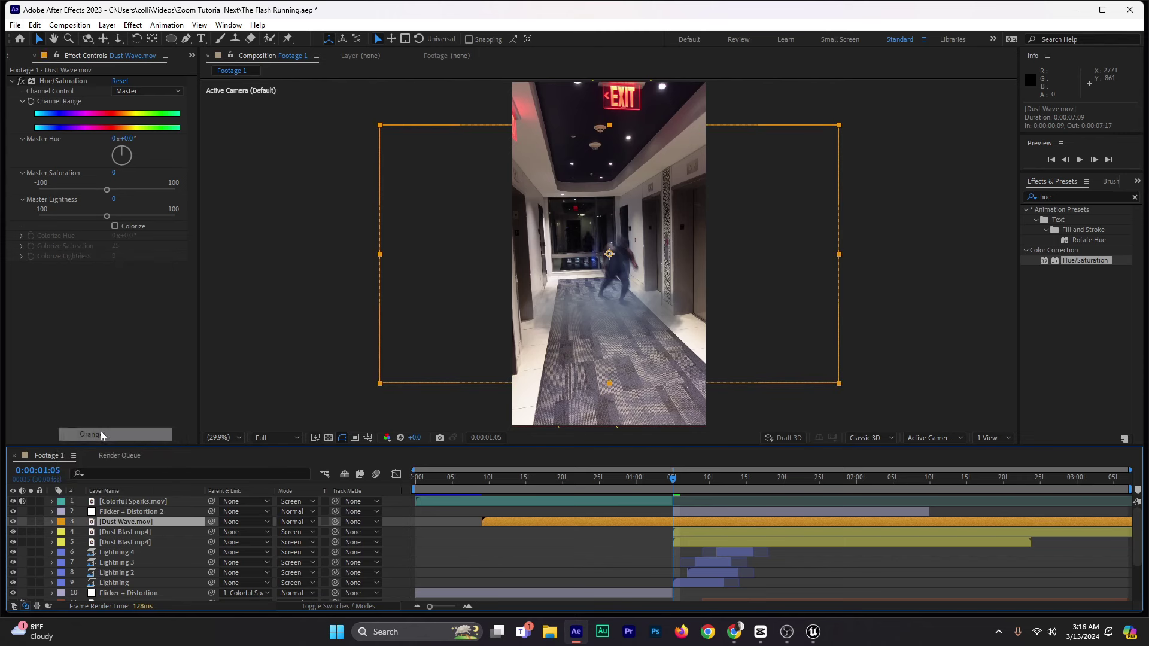
pyautogui.click(113, 227)
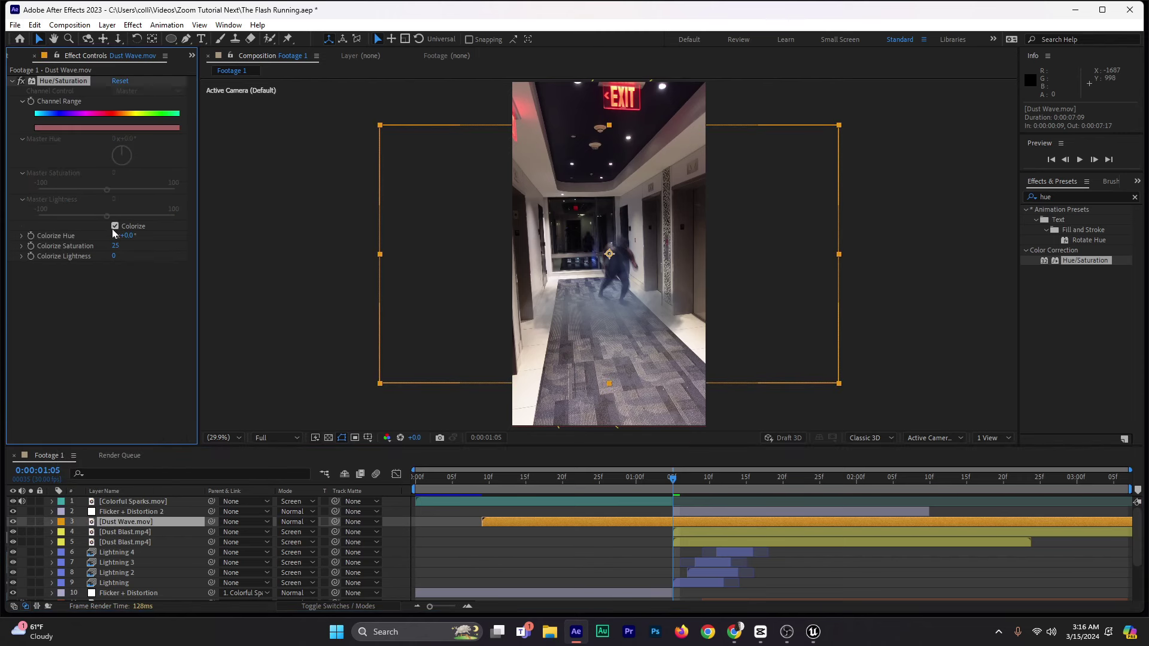
pyautogui.moveTo(116, 251); pyautogui.dragTo(463, 289)
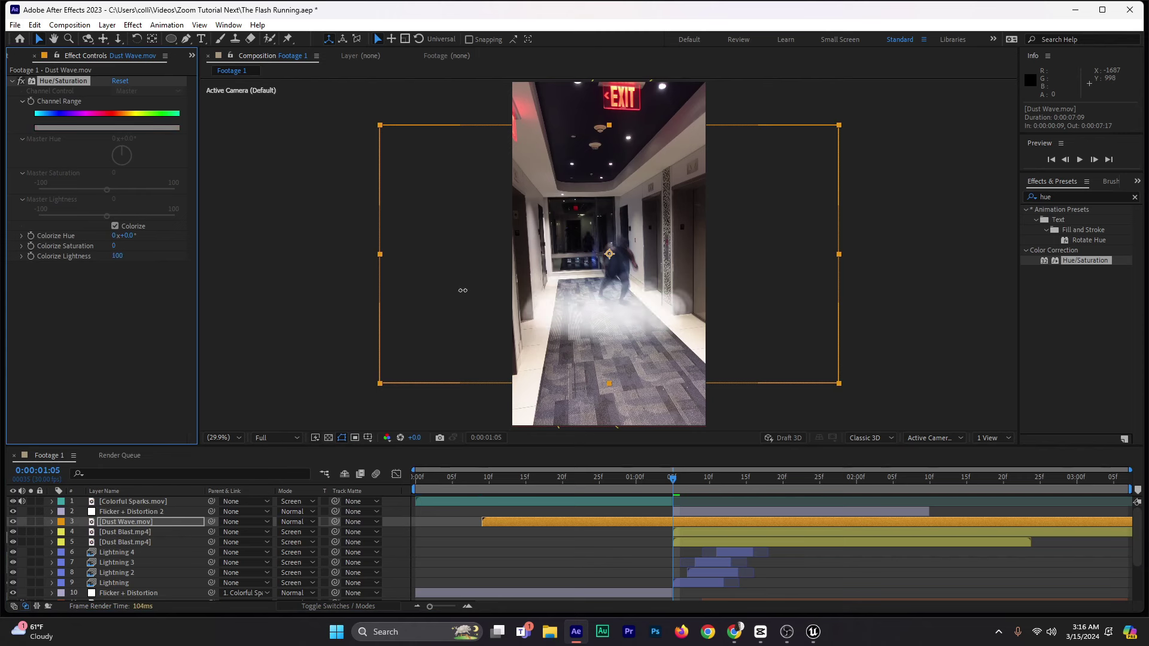
pyautogui.click(12, 82)
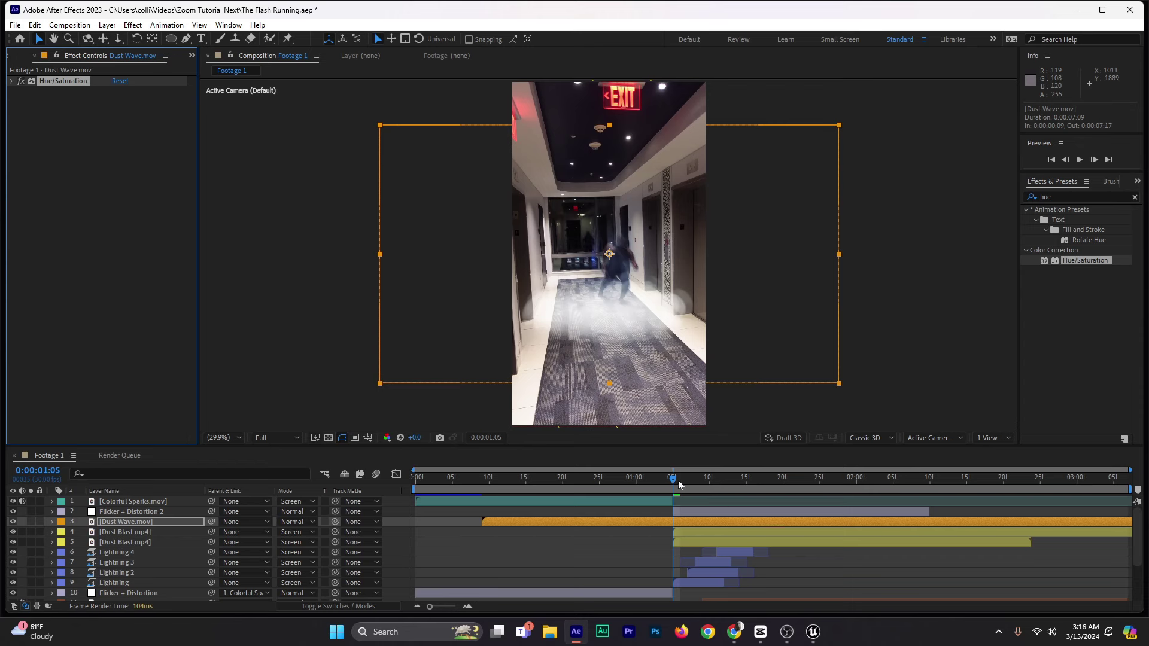
pyautogui.moveTo(680, 484); pyautogui.dragTo(788, 494)
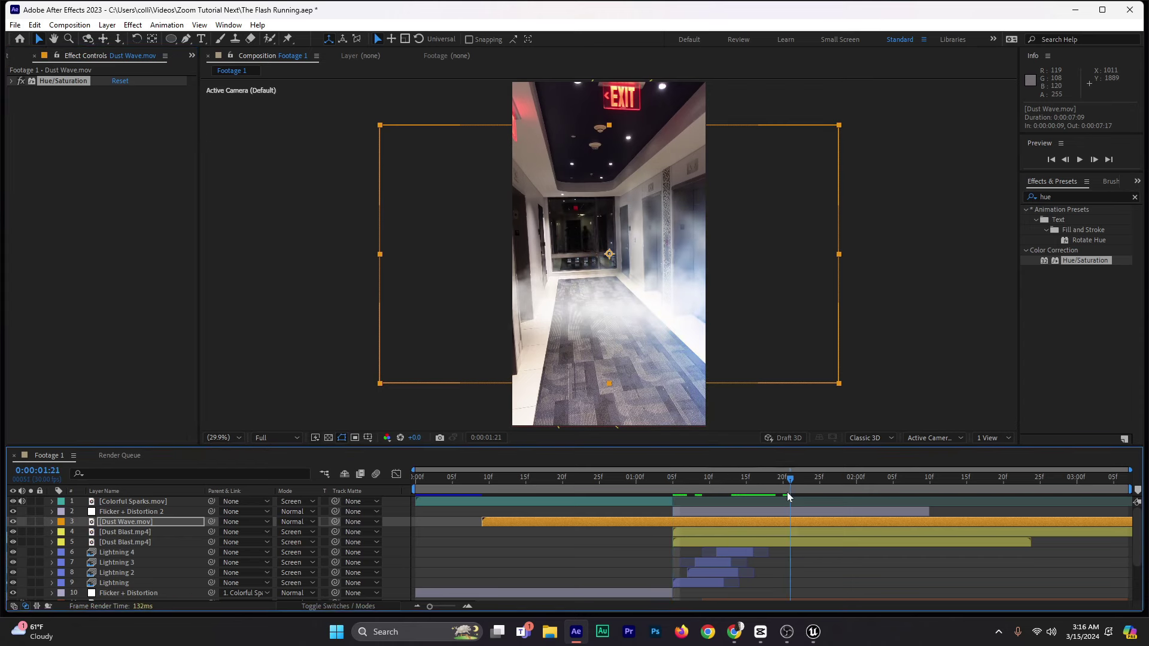
# Step: Reposition the Dust Wave layer in the frame and scale it to 253%
pyautogui.moveTo(602, 332); pyautogui.dragTo(621, 532)
pyautogui.press('s')
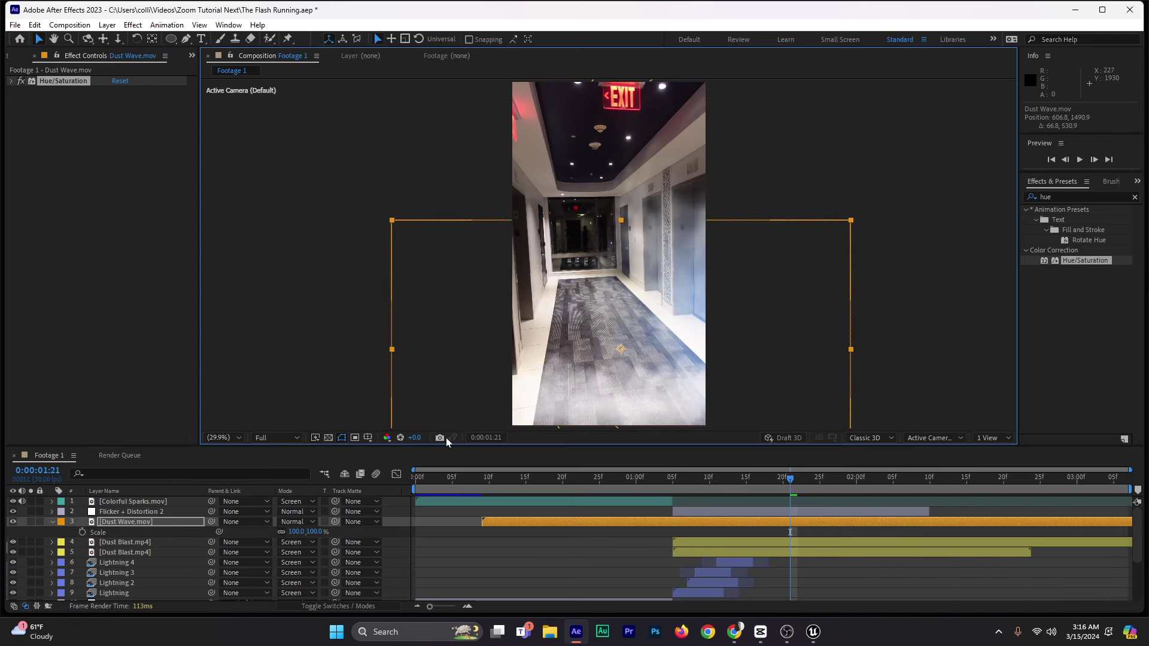
pyautogui.moveTo(314, 533); pyautogui.dragTo(641, 390)
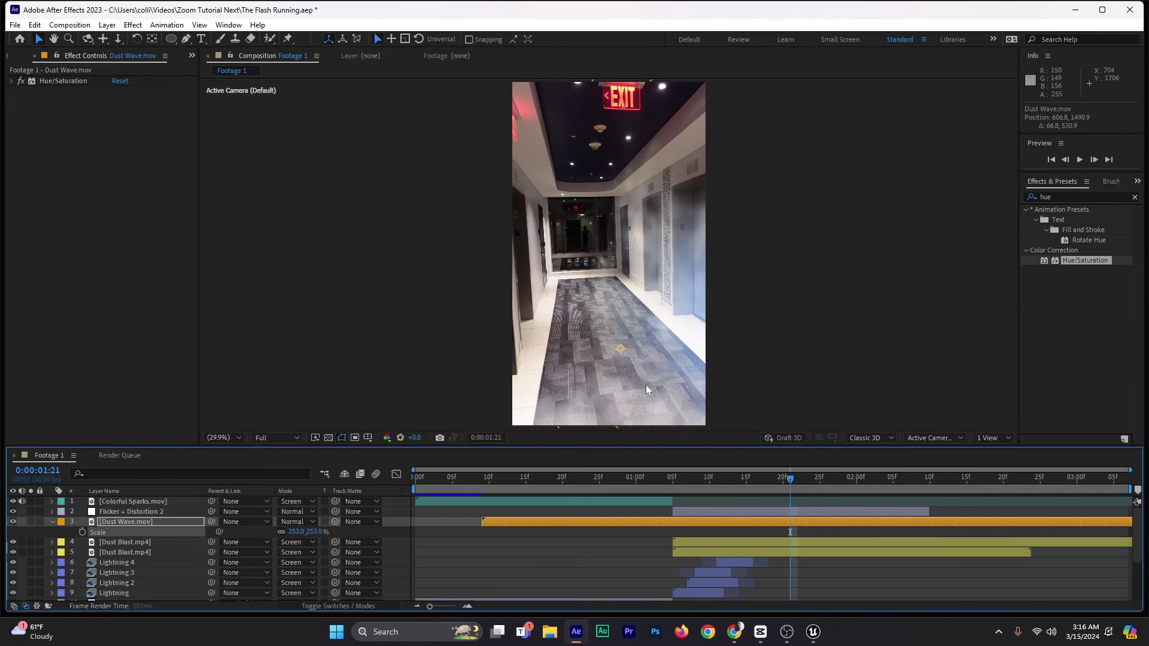
pyautogui.moveTo(650, 306)
pyautogui.mouseDown()
pyautogui.moveTo(668, 287)
pyautogui.moveTo(651, 306)
pyautogui.moveTo(654, 295)
pyautogui.mouseUp()
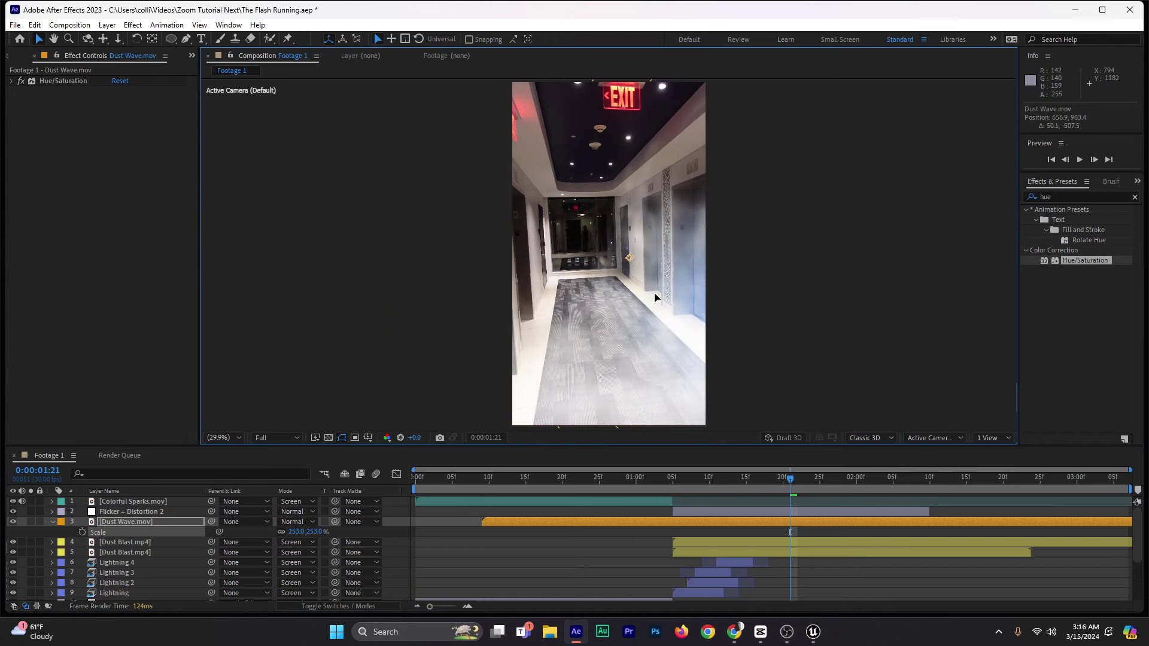
# Step: Time-stretch Dust Wave to 30% and shift it to start around 0:00:01:05
pyautogui.rightClick(705, 520)
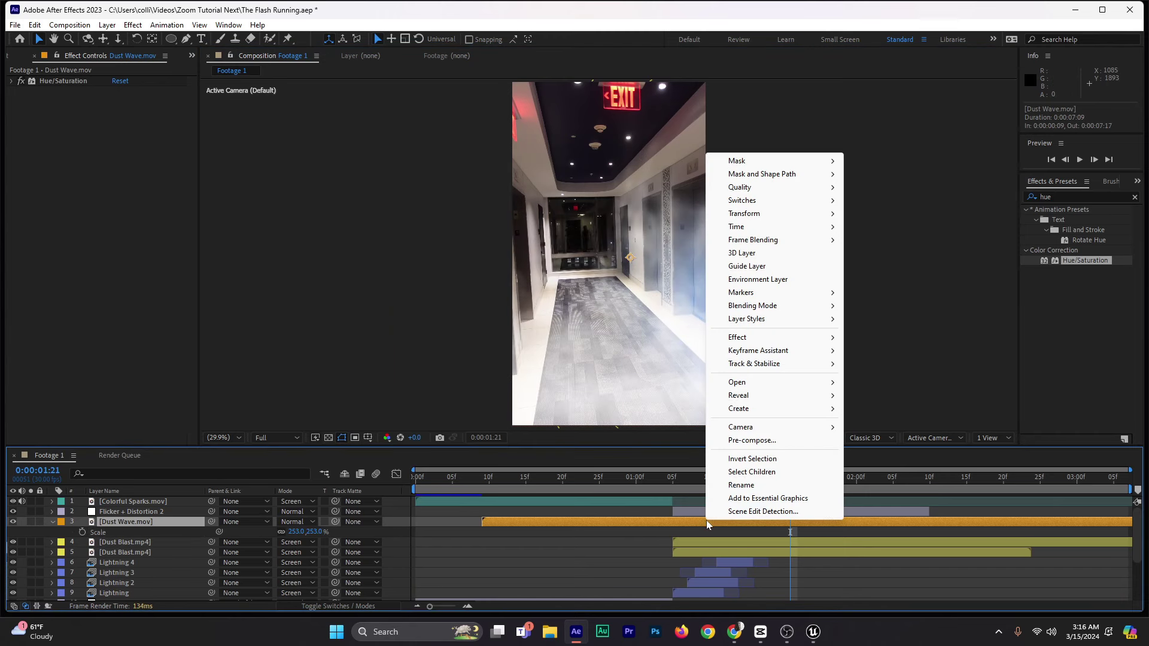
pyautogui.moveTo(737, 228)
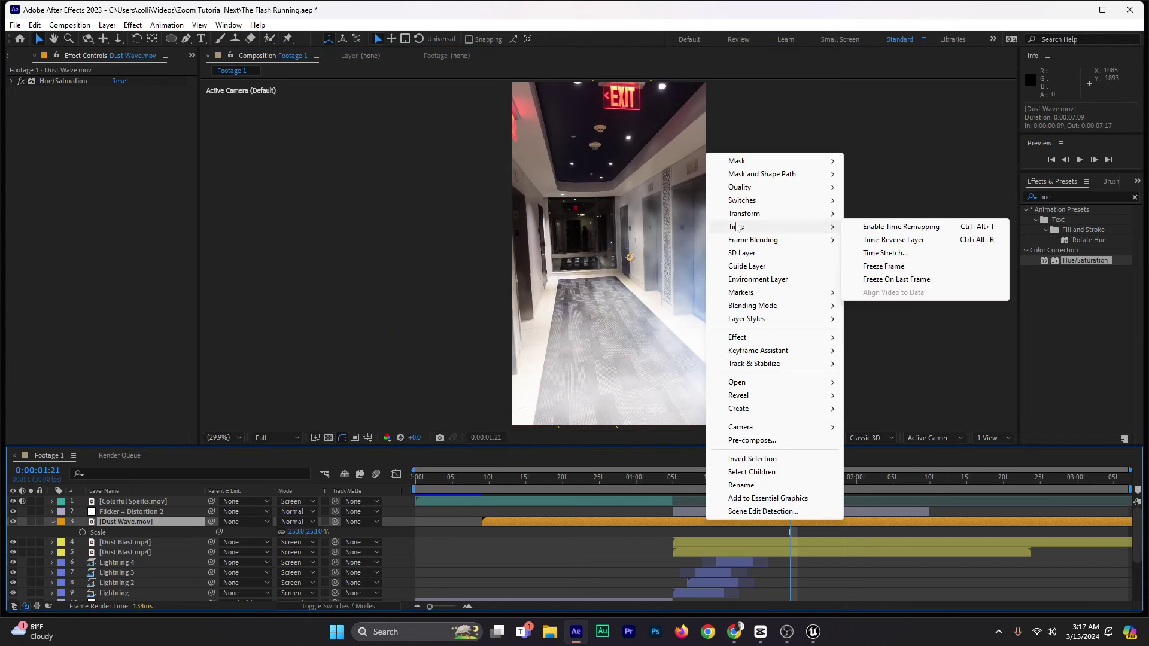
pyautogui.click(879, 252)
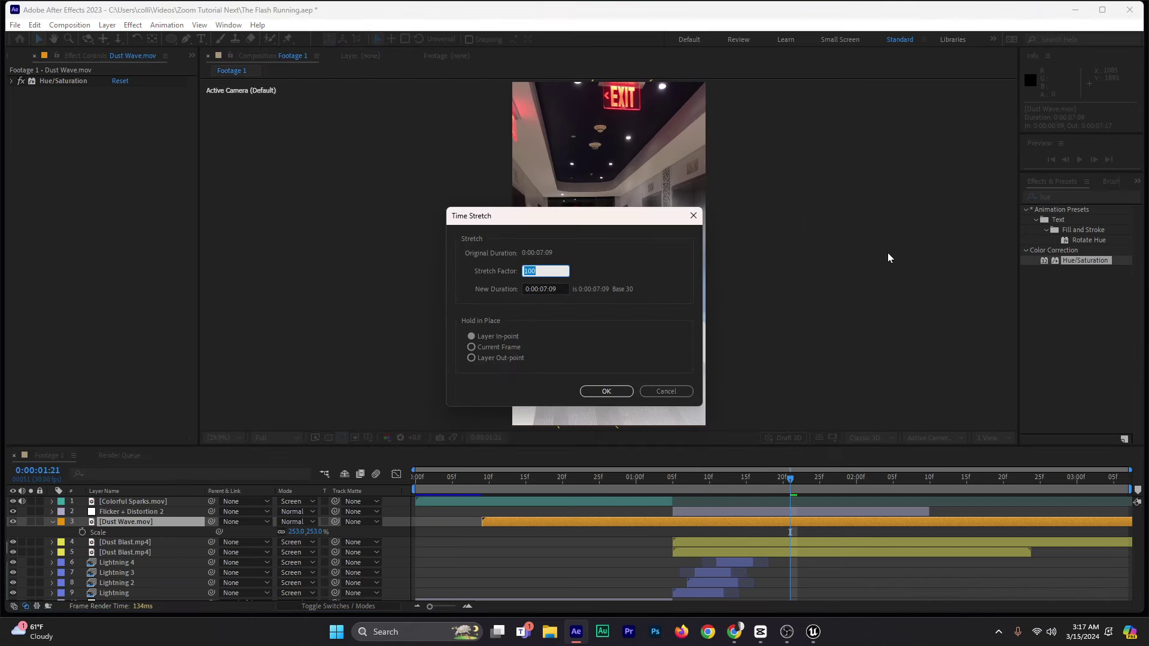
pyautogui.write('30')
pyautogui.press('Return')
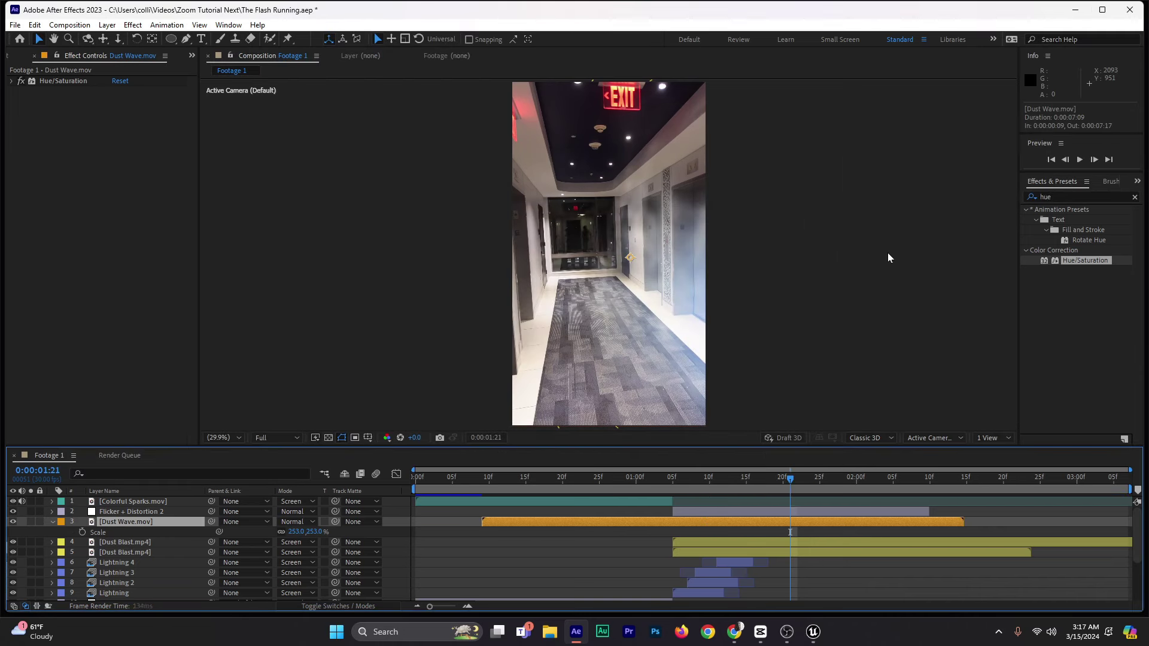
pyautogui.moveTo(516, 522); pyautogui.dragTo(710, 509)
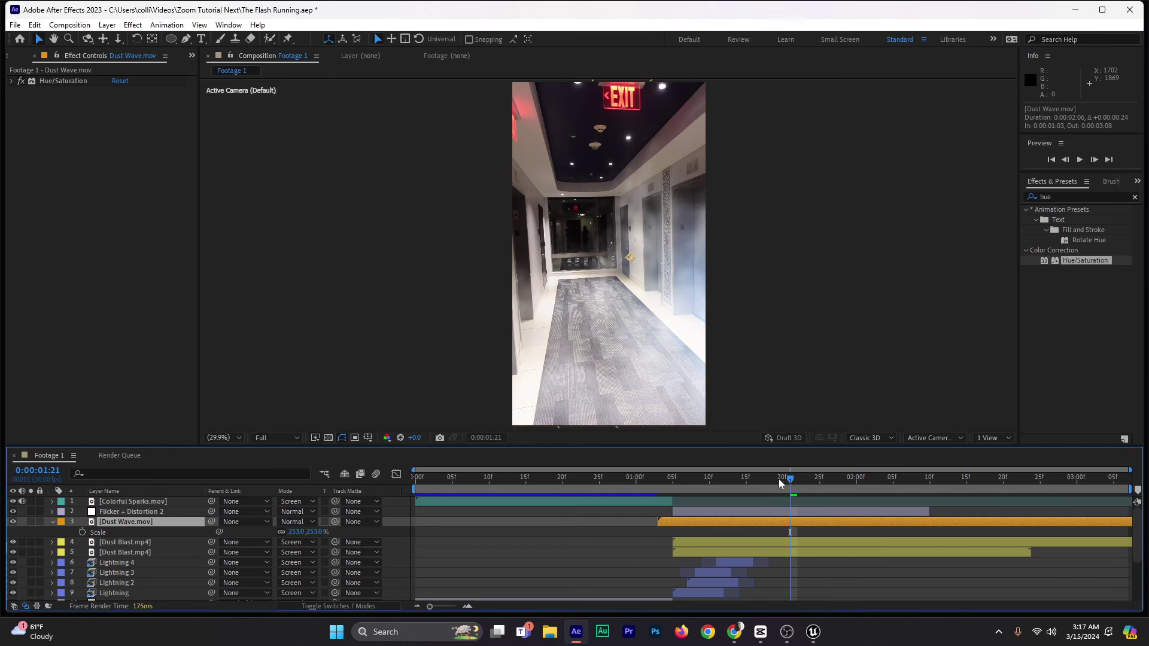
pyautogui.moveTo(778, 479); pyautogui.dragTo(695, 483)
pyautogui.moveTo(684, 525); pyautogui.dragTo(694, 526)
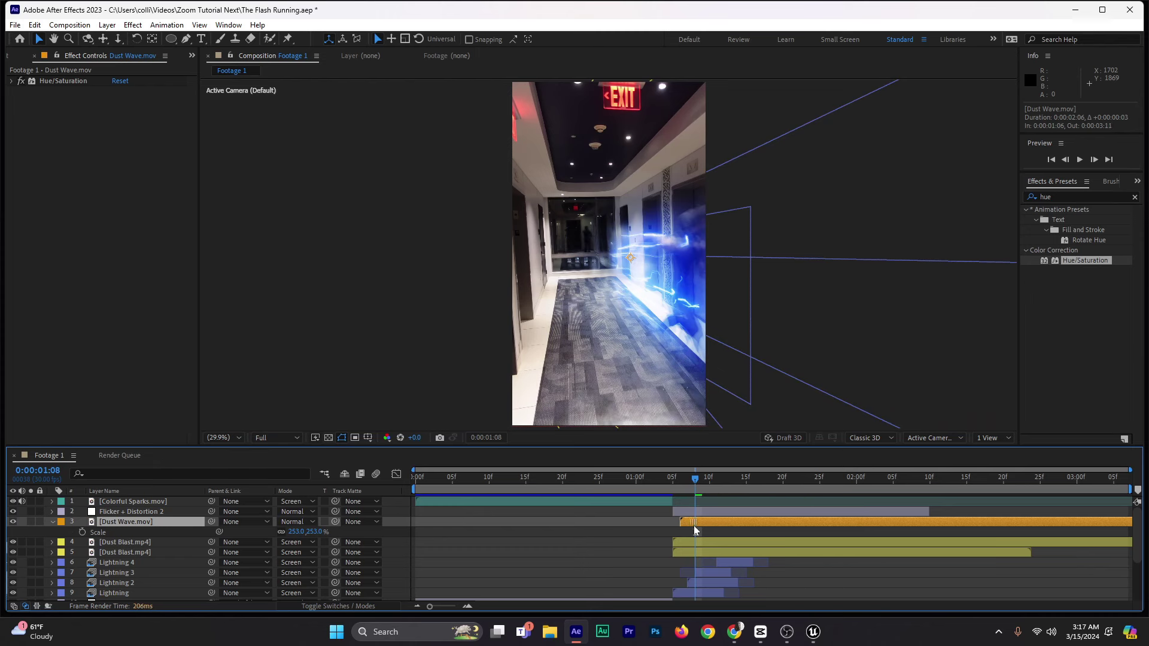
# Step: Preview the shot and shift Dust Wave to start at 0:00:01:09
pyautogui.moveTo(695, 479); pyautogui.dragTo(341, 511)
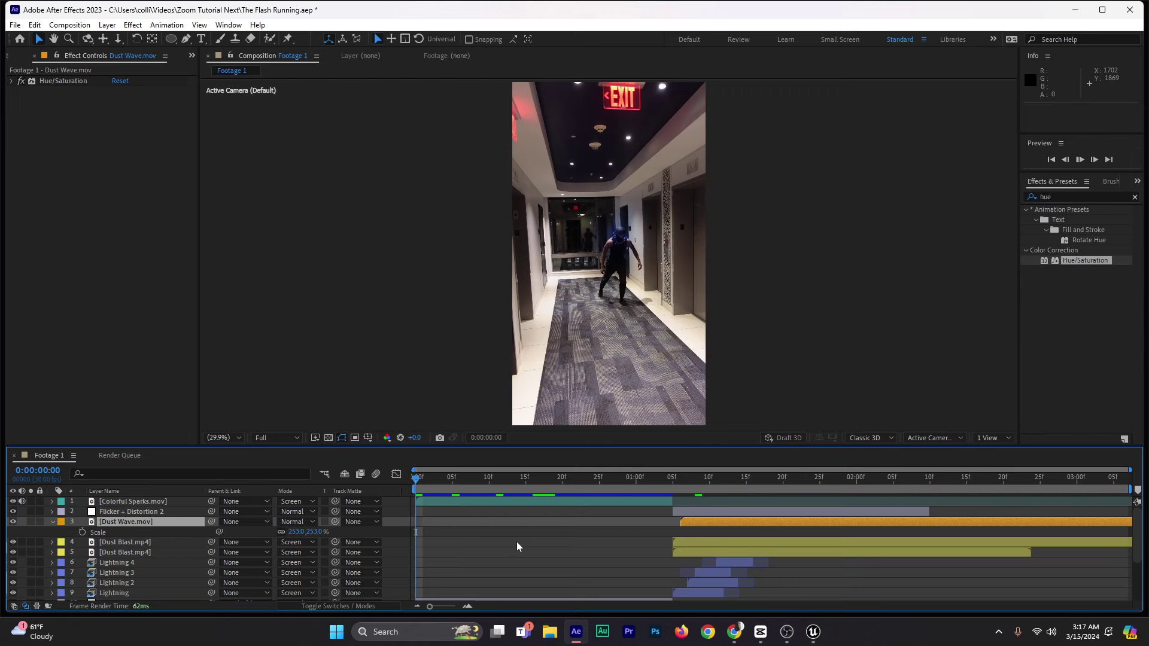
pyautogui.press('space')
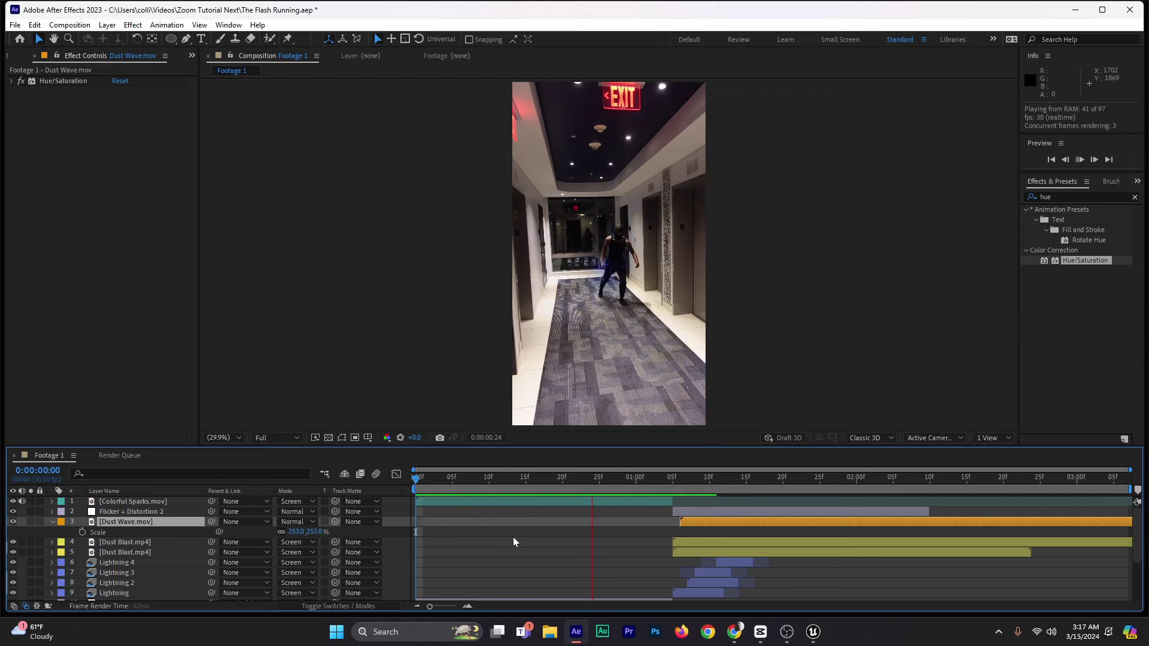
pyautogui.moveTo(644, 481); pyautogui.dragTo(687, 482)
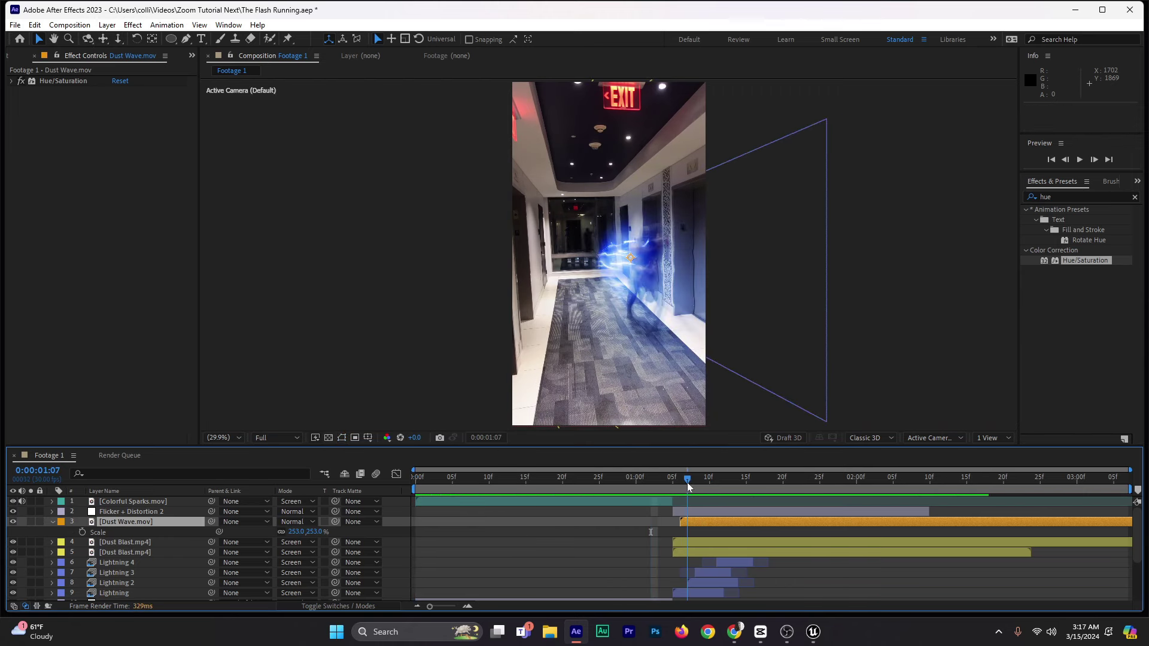
pyautogui.moveTo(705, 524); pyautogui.dragTo(726, 522)
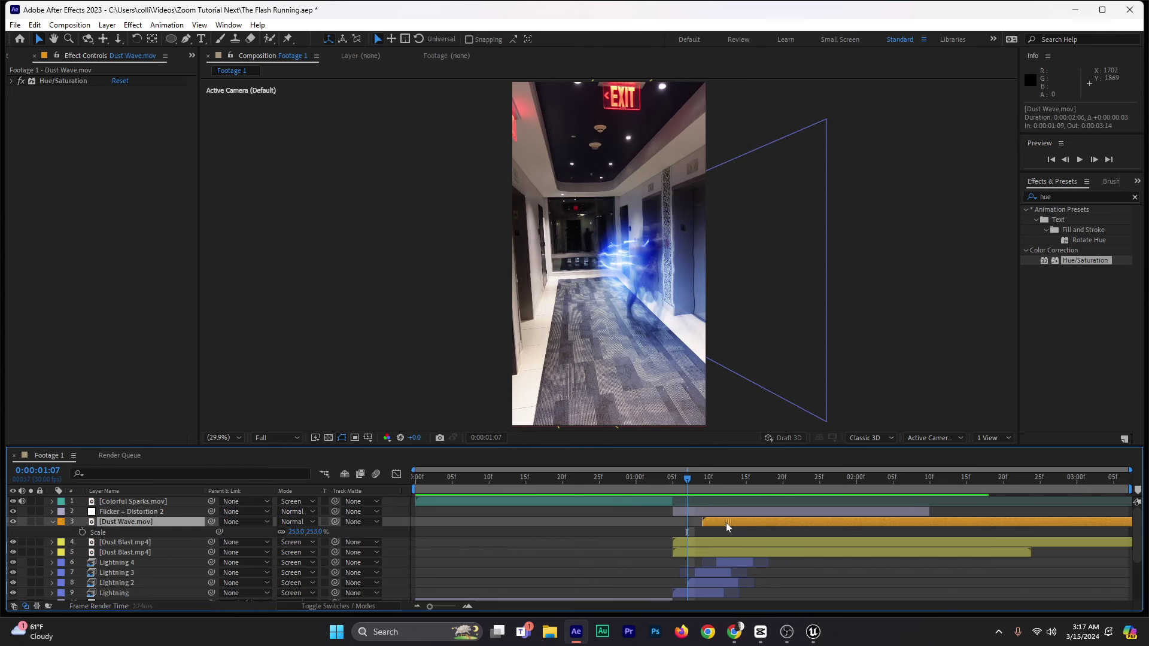
pyautogui.click(702, 479)
pyautogui.moveTo(702, 479); pyautogui.dragTo(702, 481)
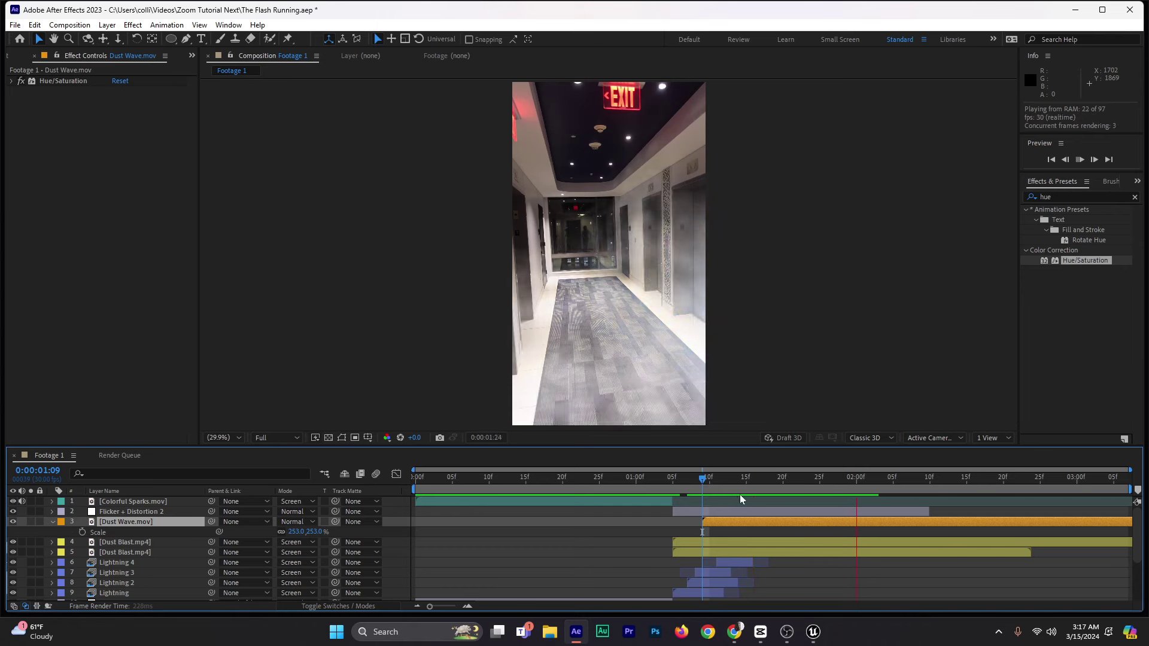
pyautogui.press('space')
pyautogui.press('space')
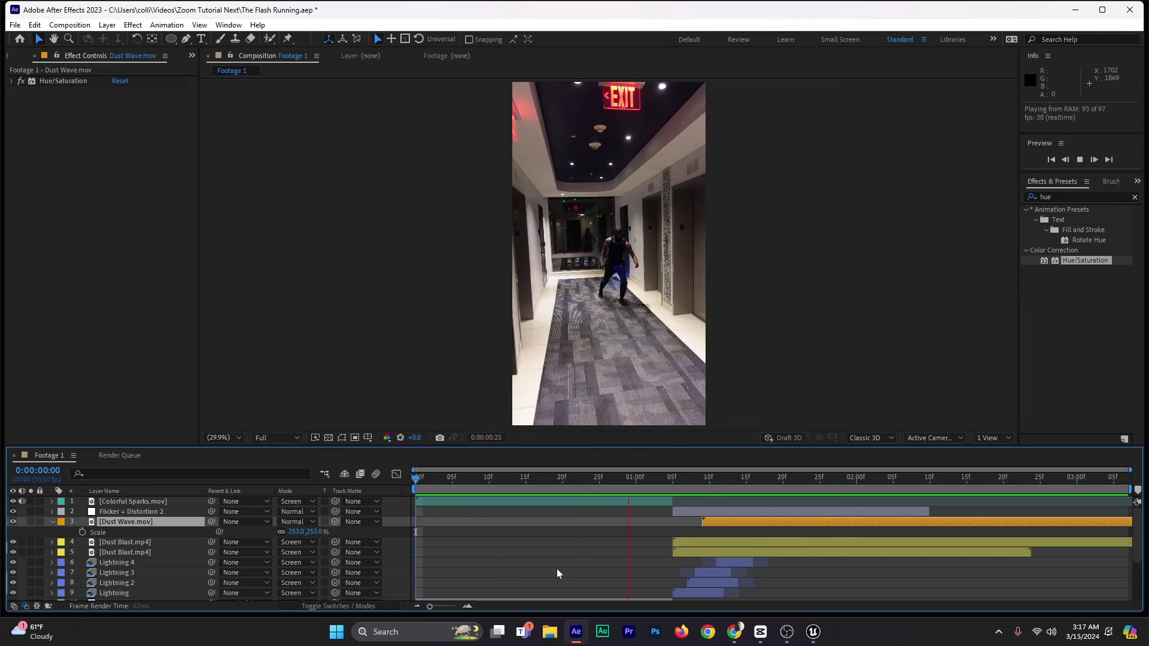
pyautogui.moveTo(703, 480); pyautogui.dragTo(752, 492)
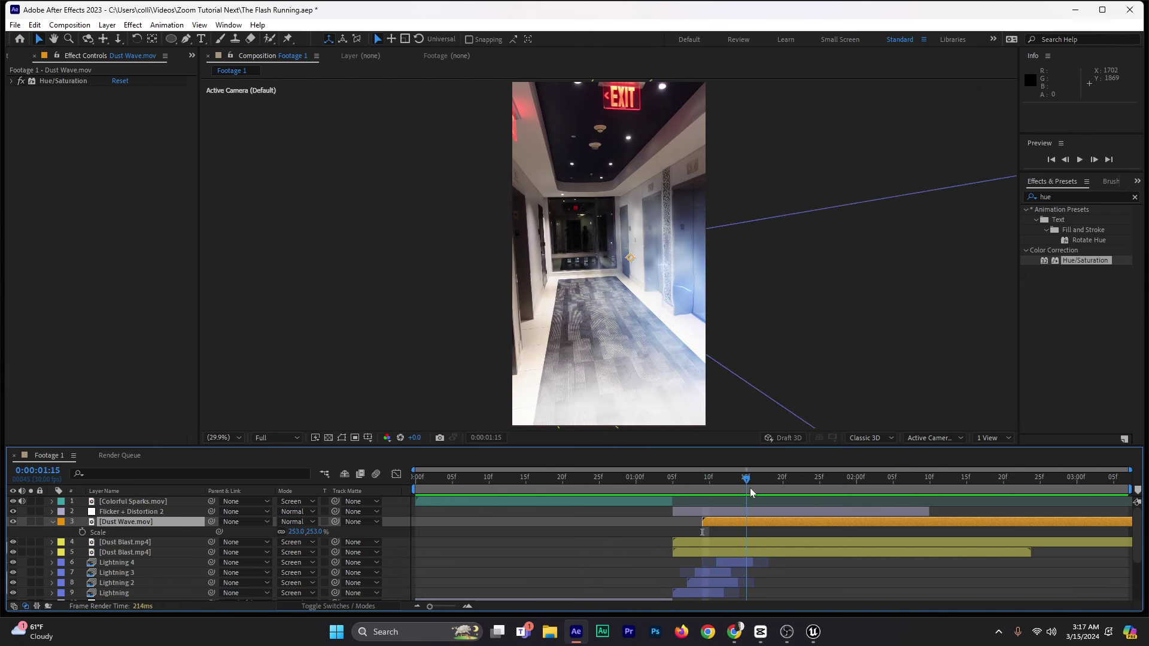
# Step: Rotate Dust Wave to -22° and move it up and left in the frame
pyautogui.press('r')
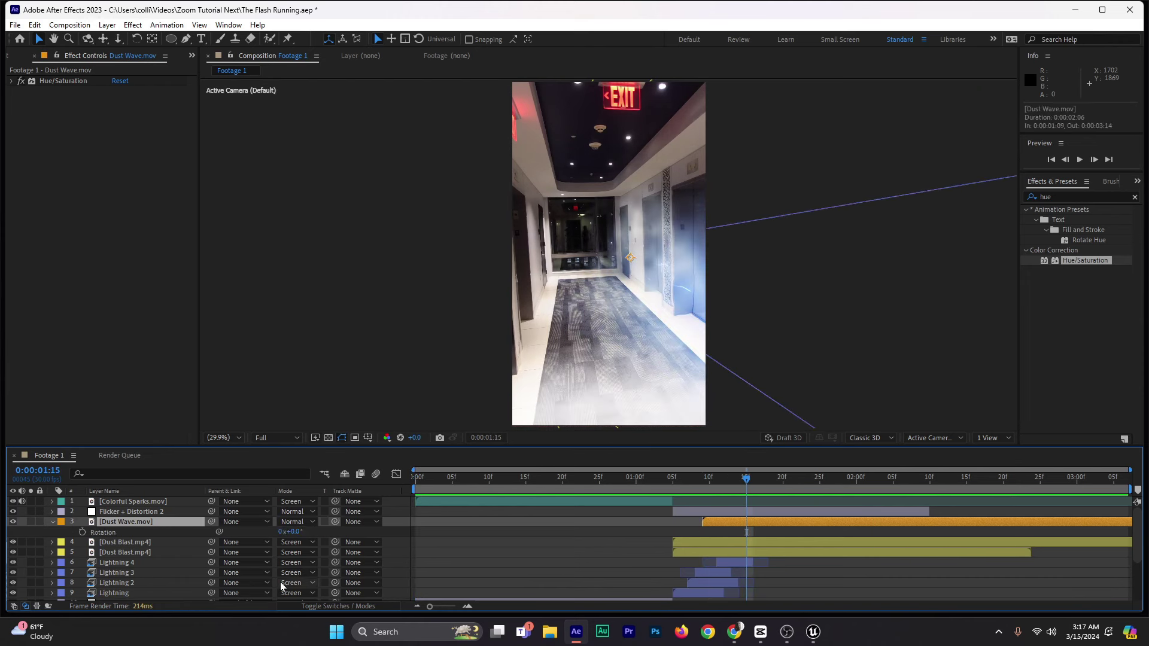
pyautogui.press('r')
pyautogui.moveTo(296, 531); pyautogui.dragTo(286, 533)
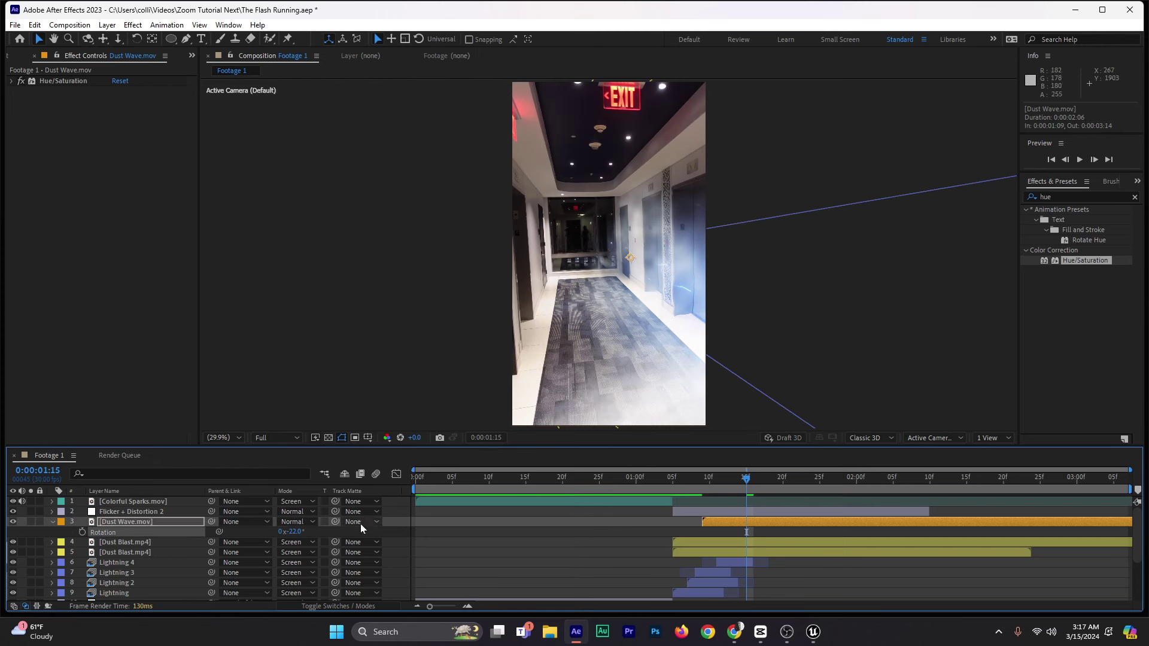
pyautogui.moveTo(672, 384); pyautogui.dragTo(649, 372)
# Step: Preview the tilted haze from 0:00:00:27 through about 0:00:01:08
pyautogui.click(613, 479)
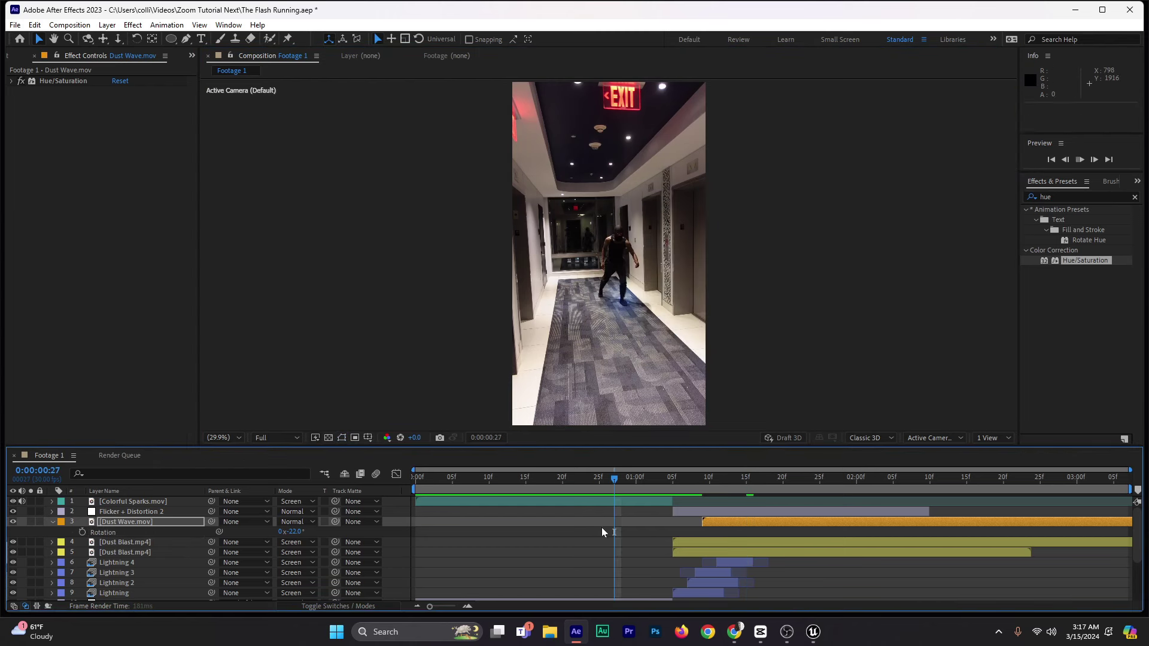
pyautogui.press('space')
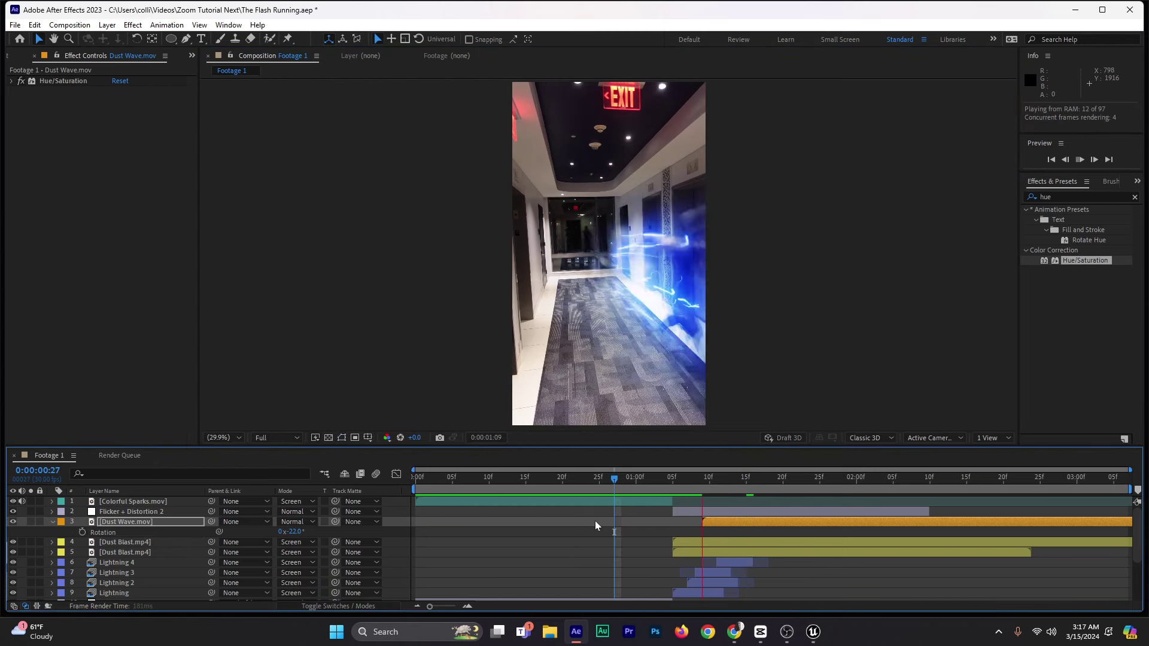
pyautogui.click(687, 481)
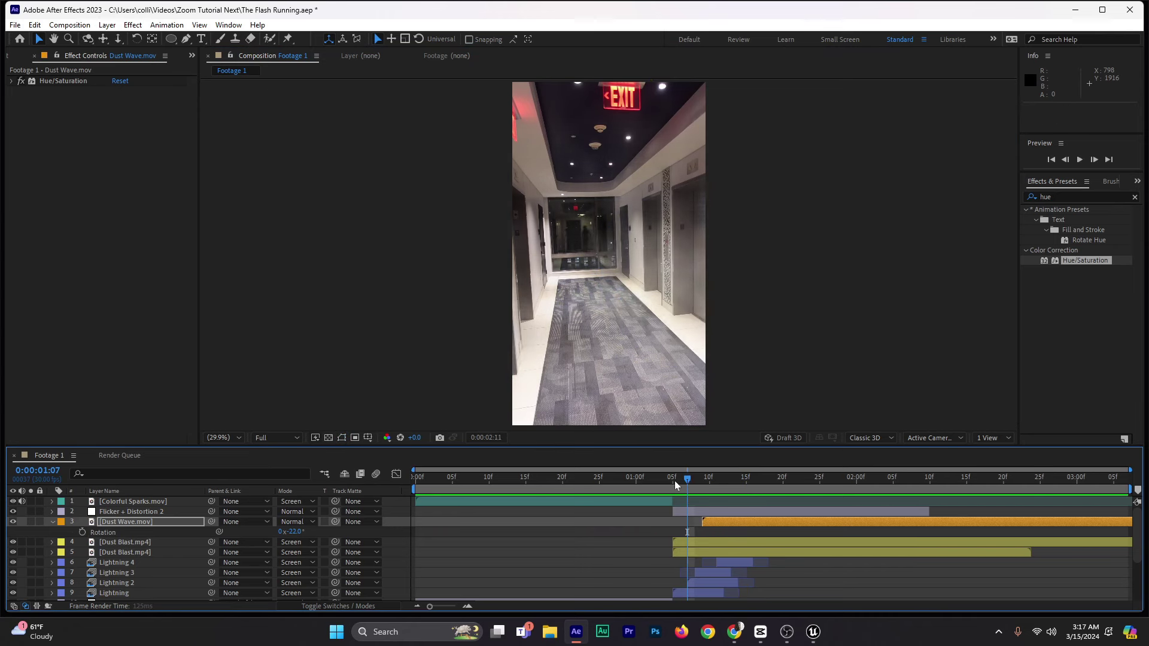
pyautogui.press('space')
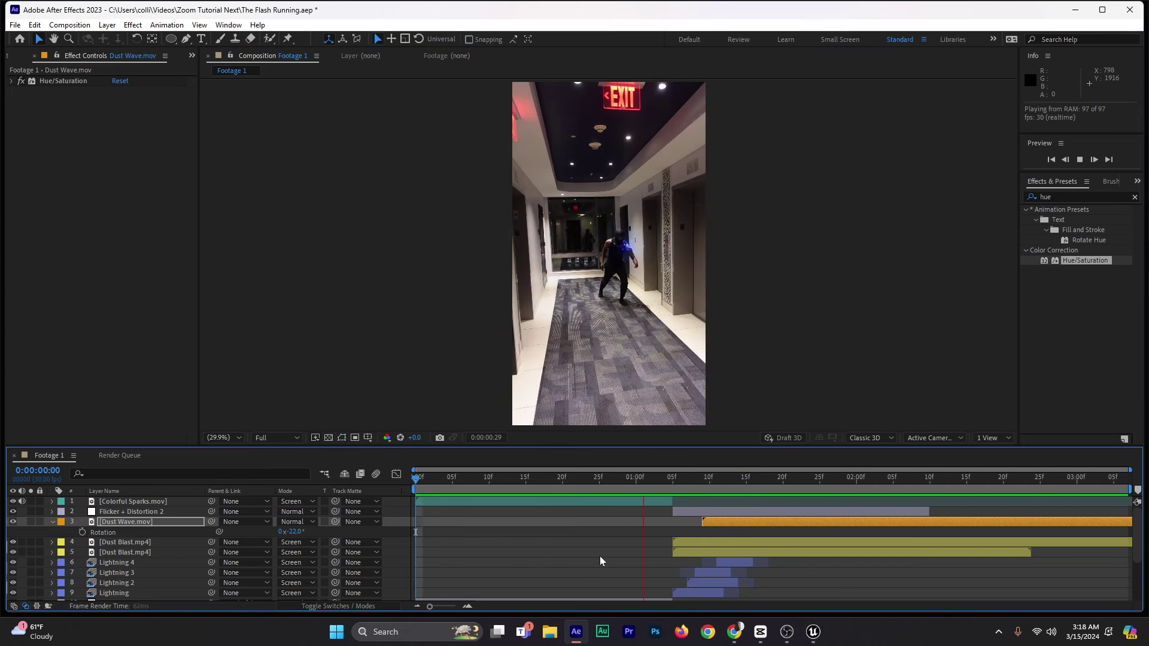
pyautogui.click(694, 482)
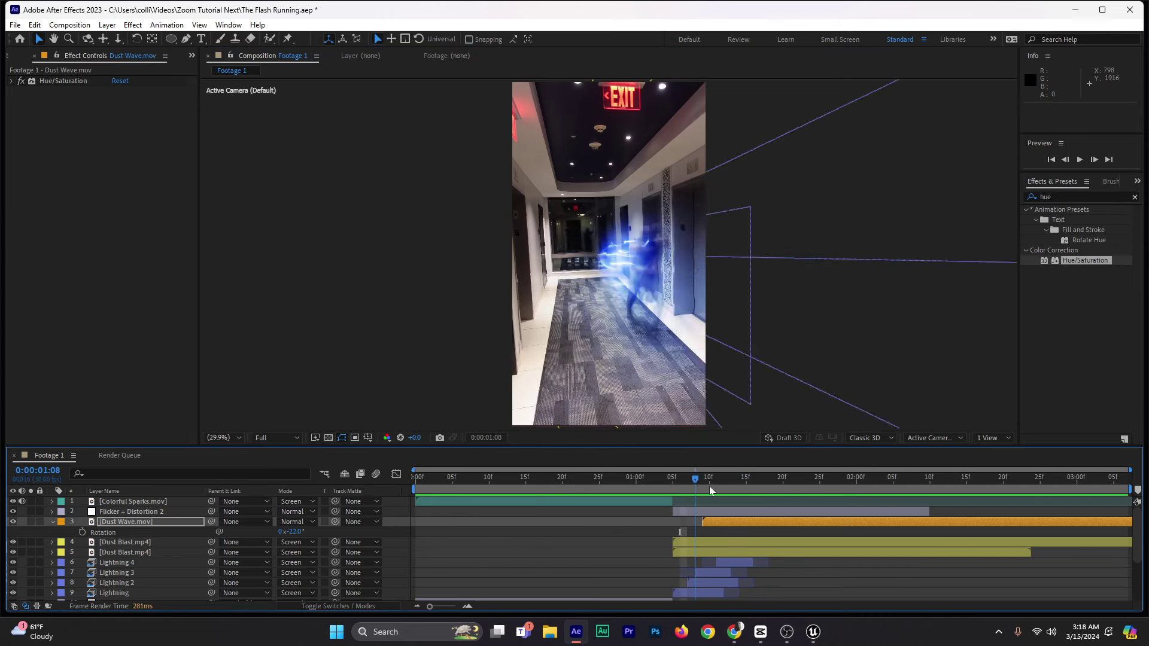
pyautogui.click(665, 481)
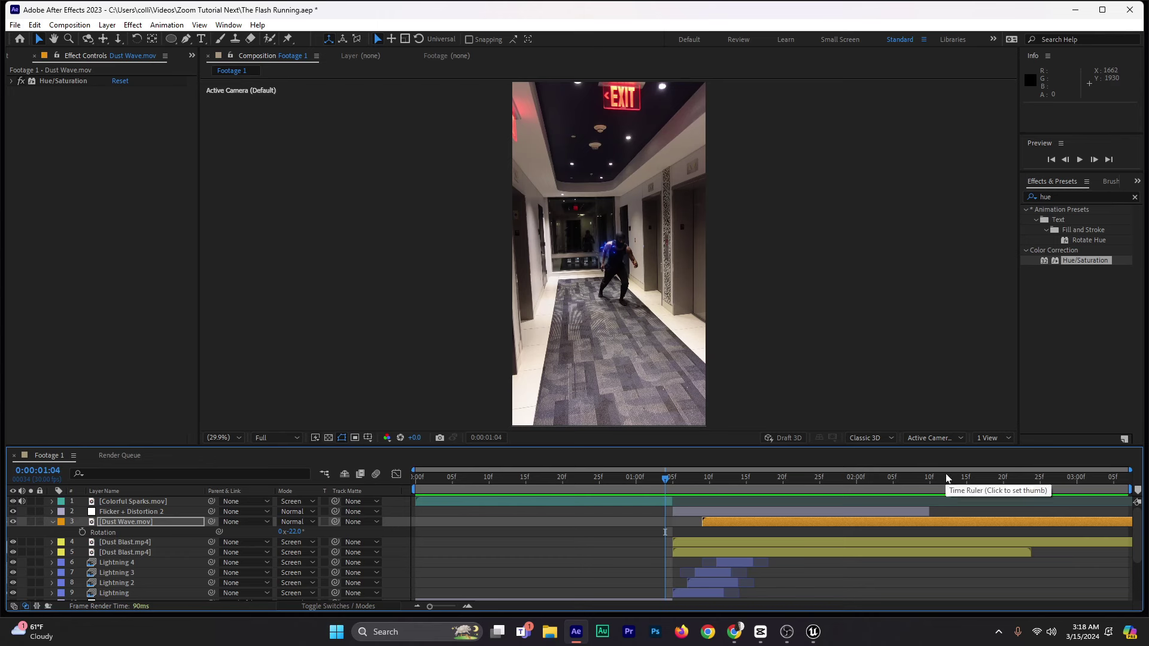
pyautogui.press('space')
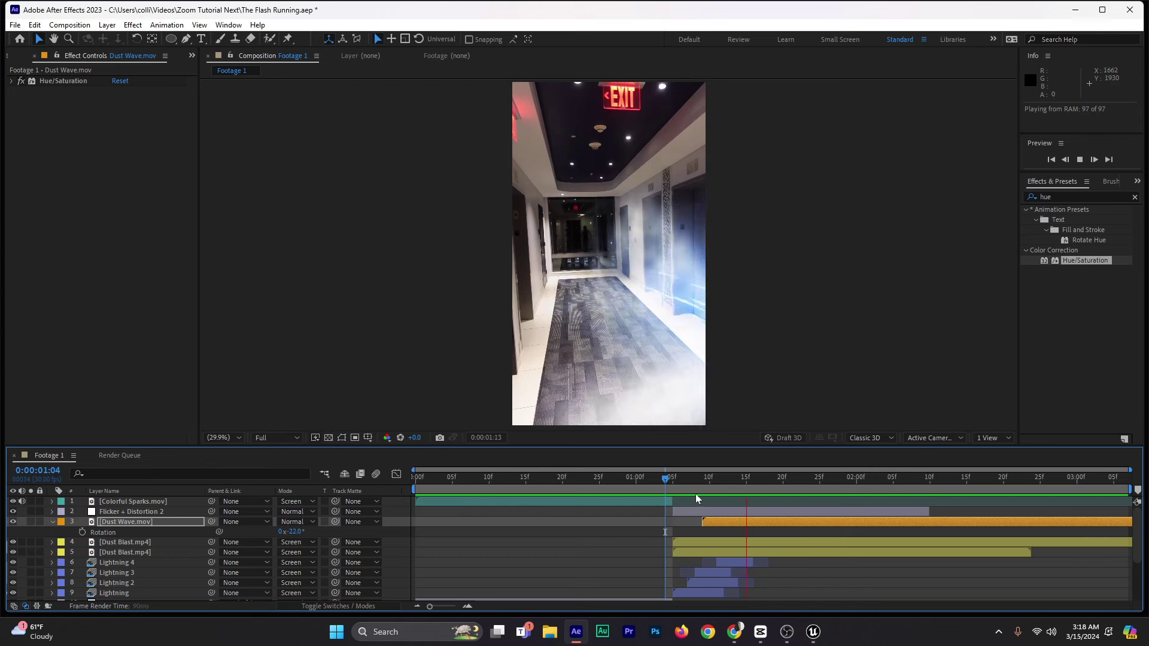
pyautogui.moveTo(666, 483); pyautogui.dragTo(863, 480)
# Step: Replay the preview from 0:00:00:24 and settle on frame 0:00:01:14
pyautogui.click(592, 478)
pyautogui.press('space')
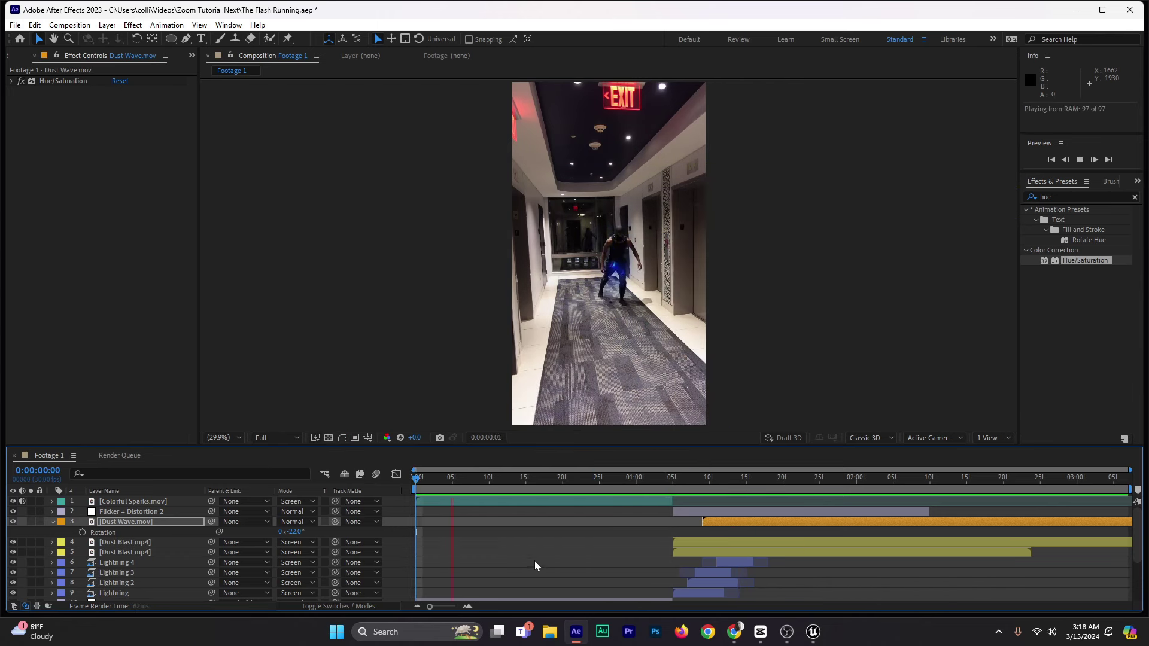
pyautogui.click(695, 479)
pyautogui.press('space')
pyautogui.moveTo(797, 479); pyautogui.dragTo(705, 501)
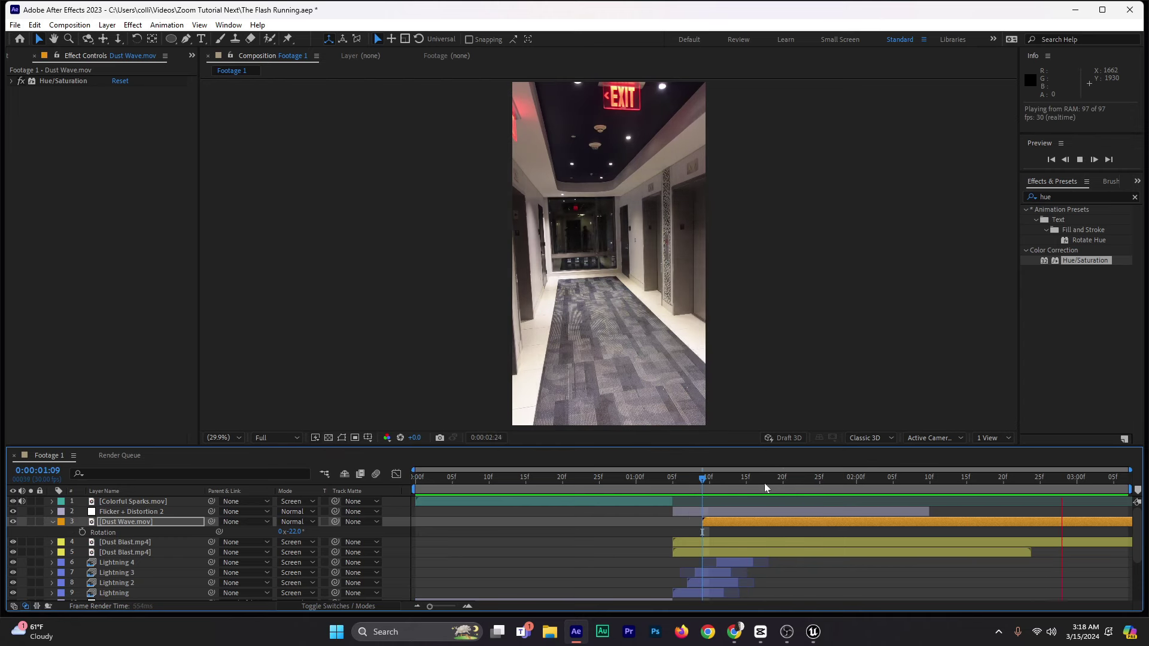
pyautogui.click(805, 480)
pyautogui.moveTo(864, 481); pyautogui.dragTo(665, 538)
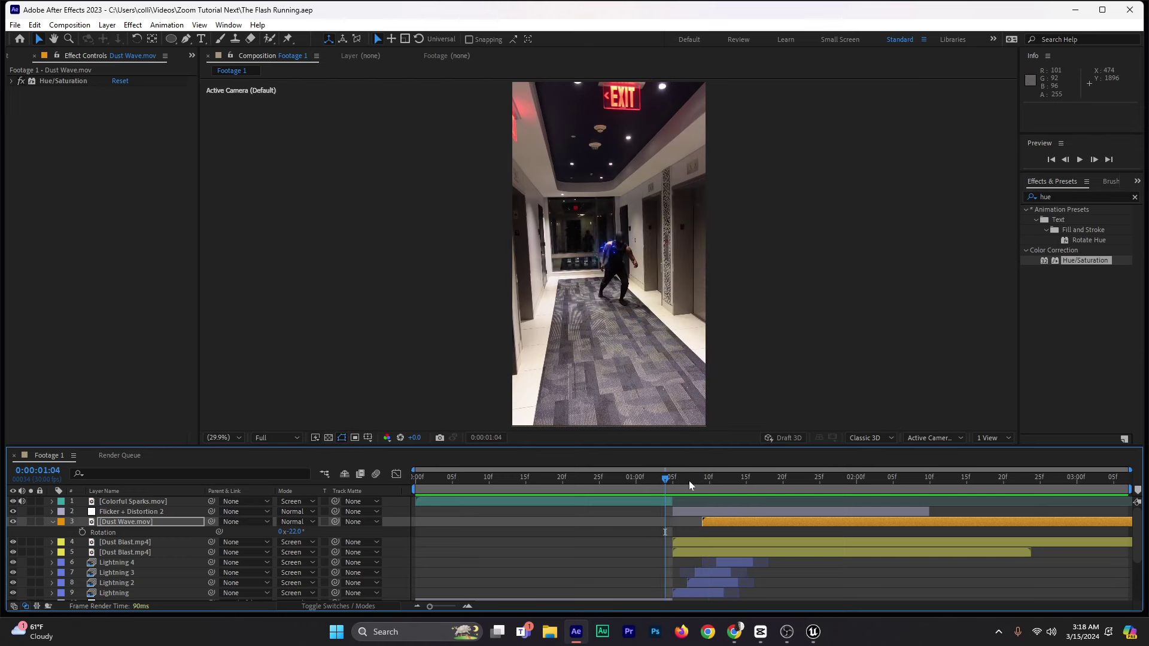
pyautogui.click(709, 480)
pyautogui.moveTo(726, 483); pyautogui.dragTo(729, 520)
pyautogui.click(700, 543)
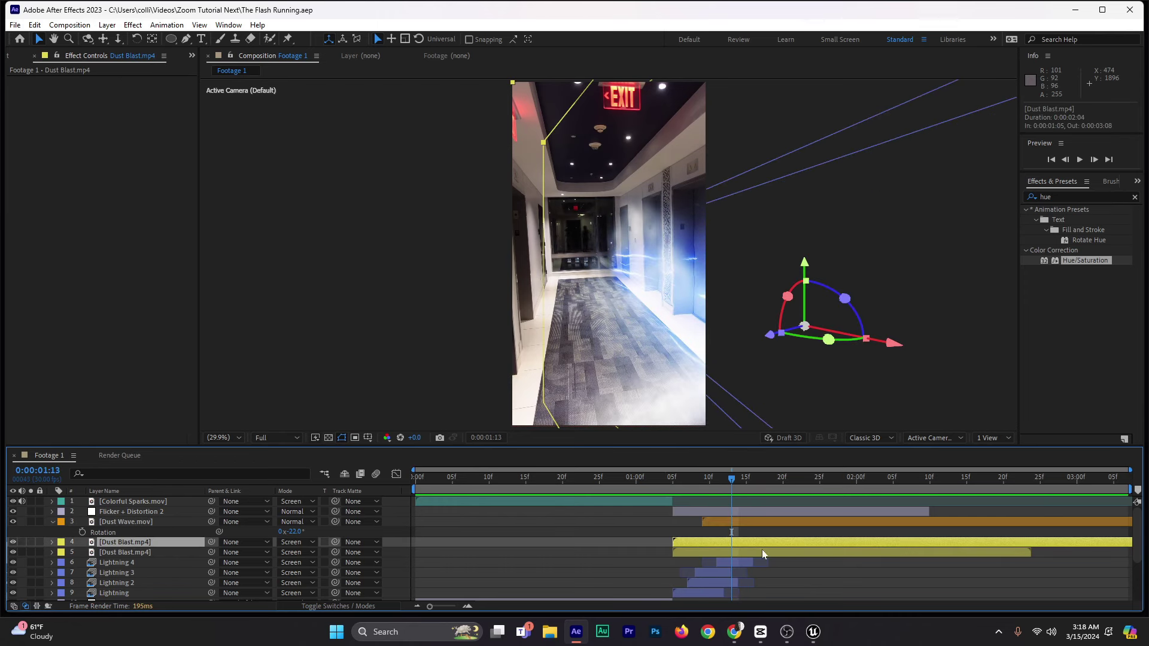
pyautogui.hotkey('ctrl', 'd')
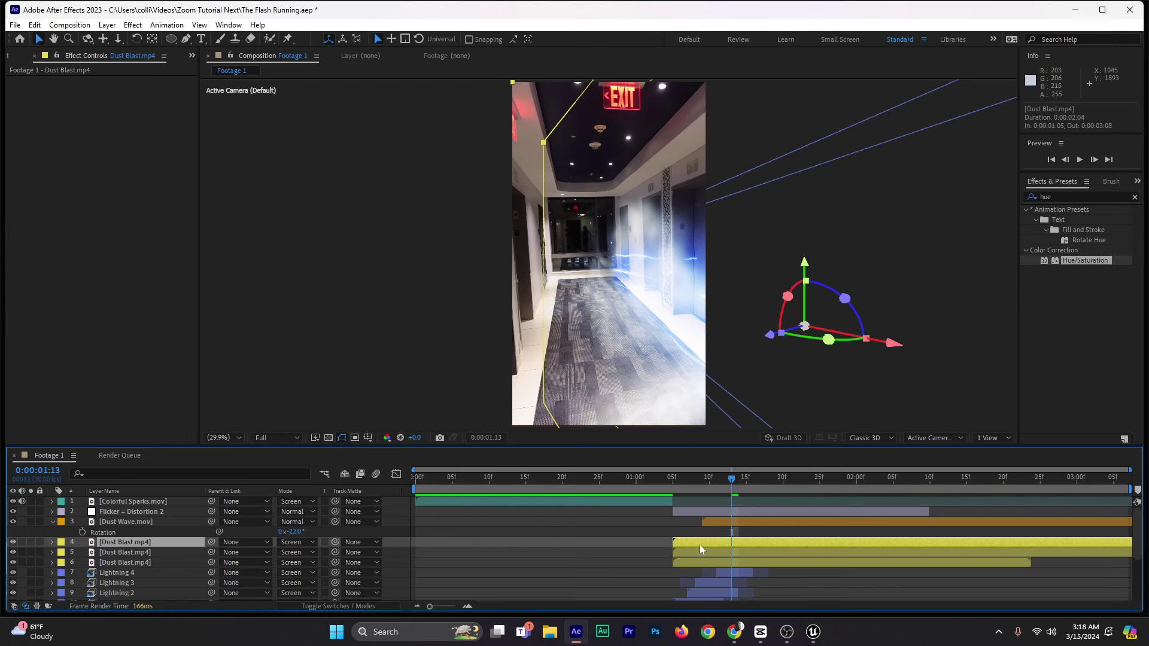
pyautogui.moveTo(700, 544); pyautogui.dragTo(723, 544)
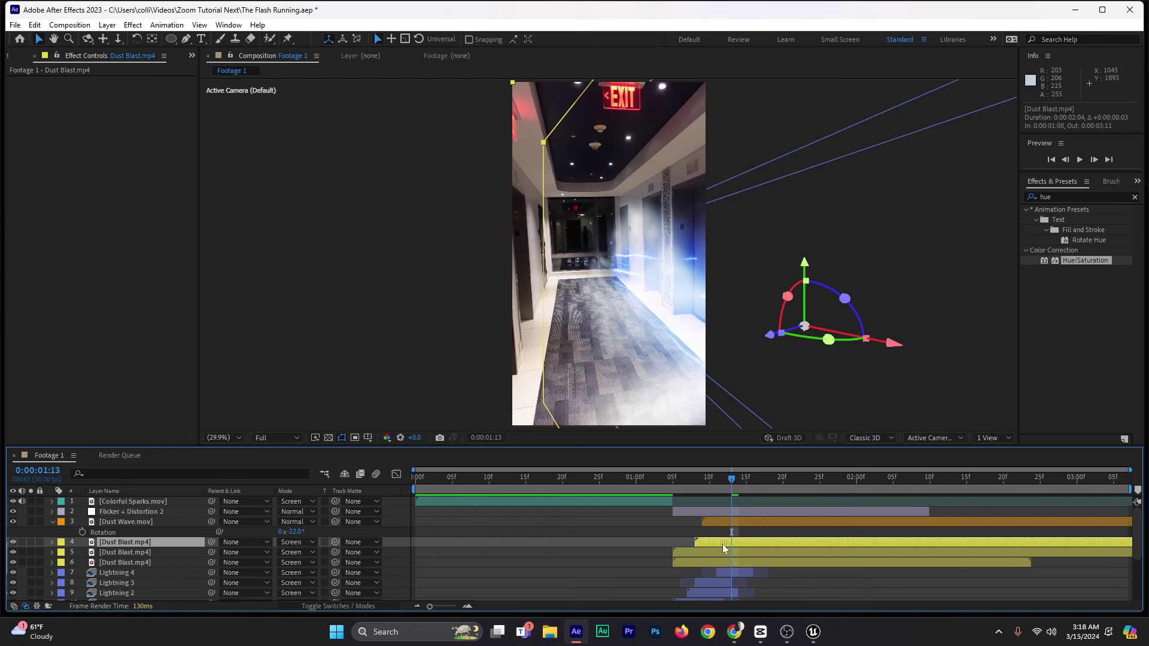
pyautogui.click(635, 479)
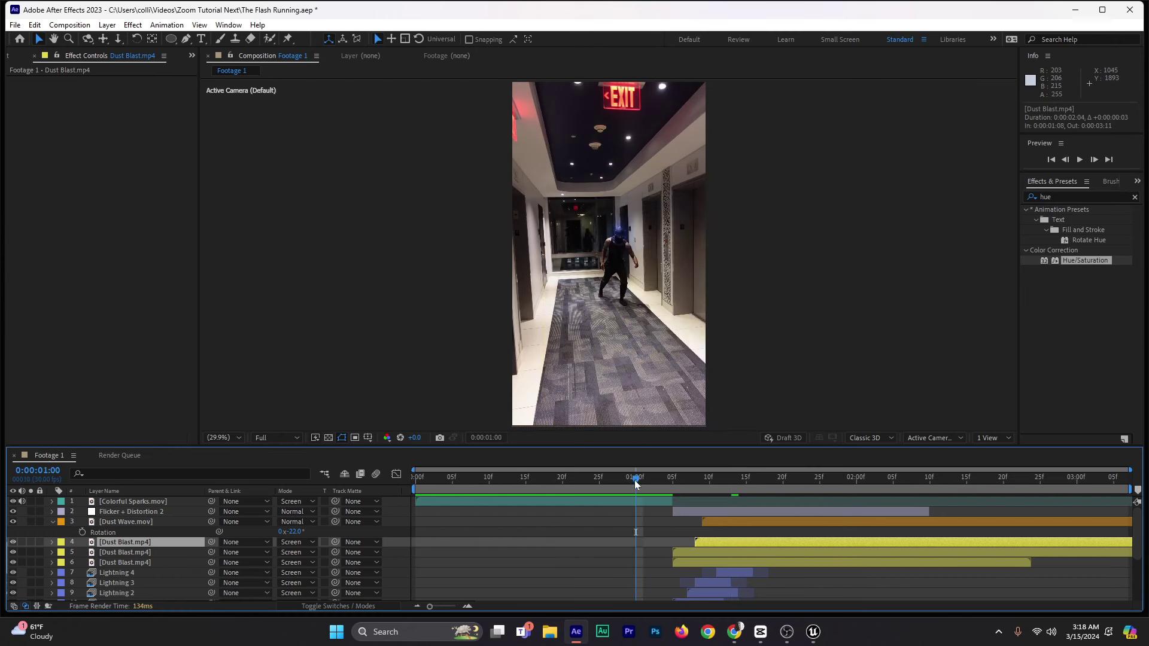
pyautogui.press('space')
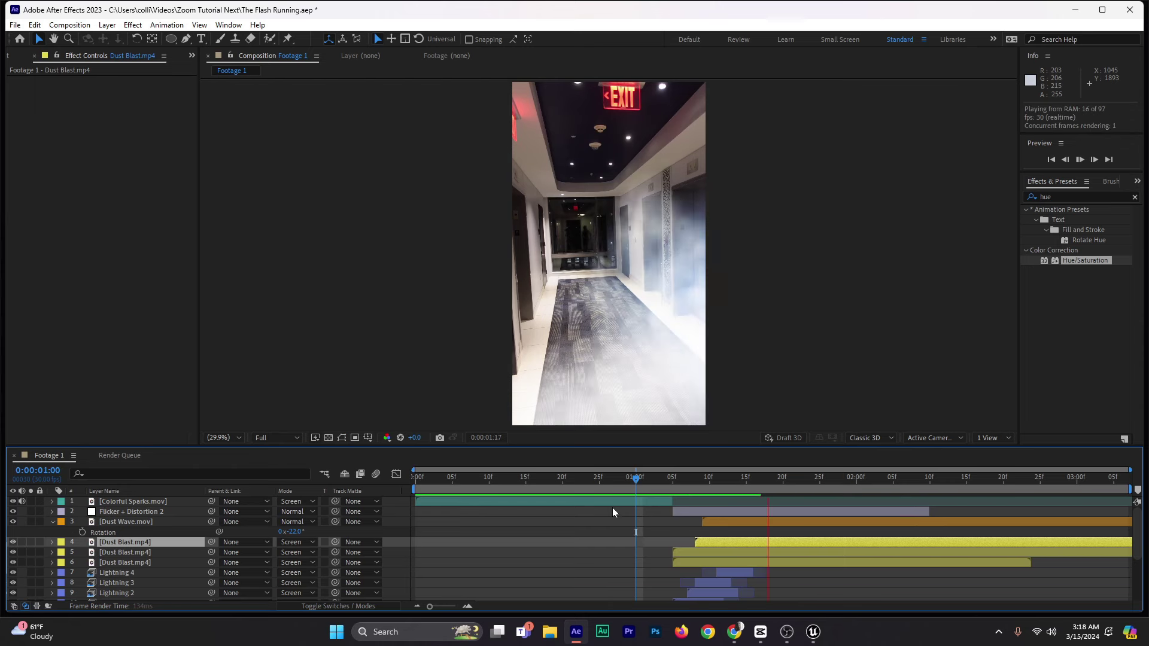
pyautogui.click(660, 479)
pyautogui.moveTo(662, 480); pyautogui.dragTo(613, 508)
pyautogui.press('space')
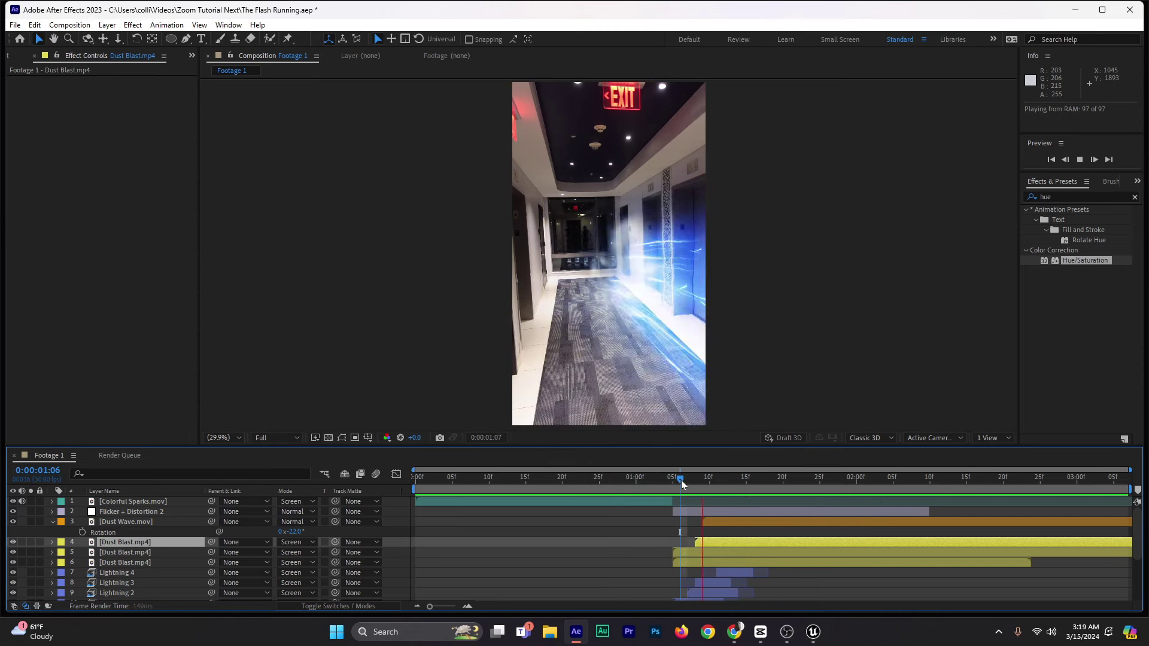
pyautogui.click(601, 489)
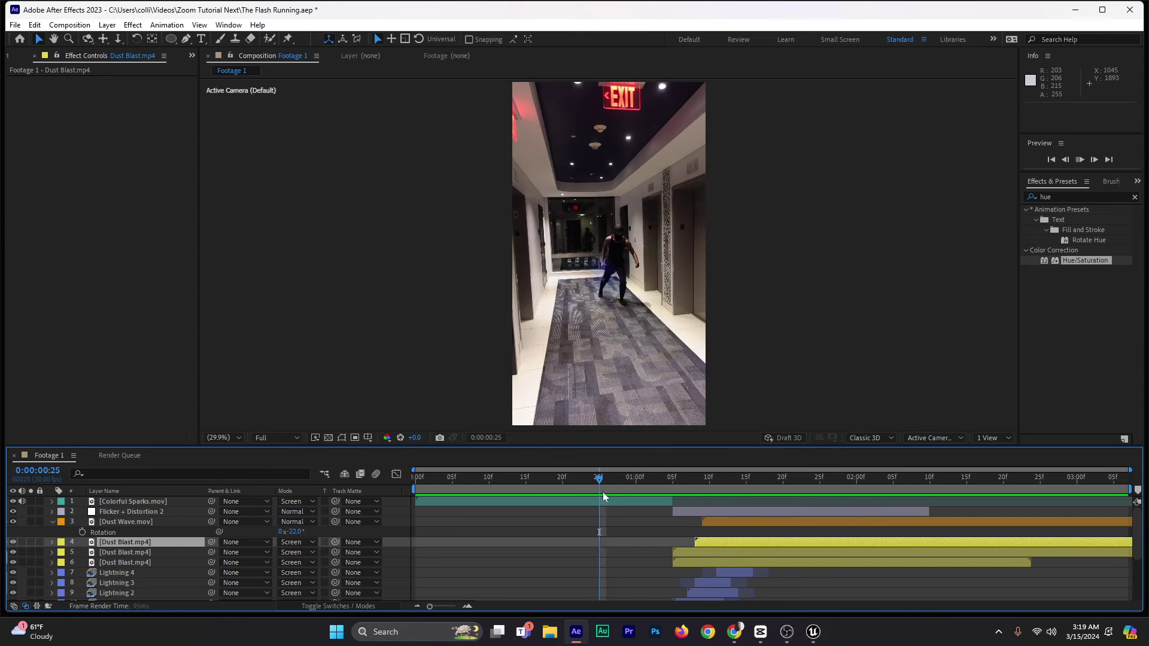
pyautogui.click(635, 480)
pyautogui.scroll(-2, 692, 490)
pyautogui.click(688, 480)
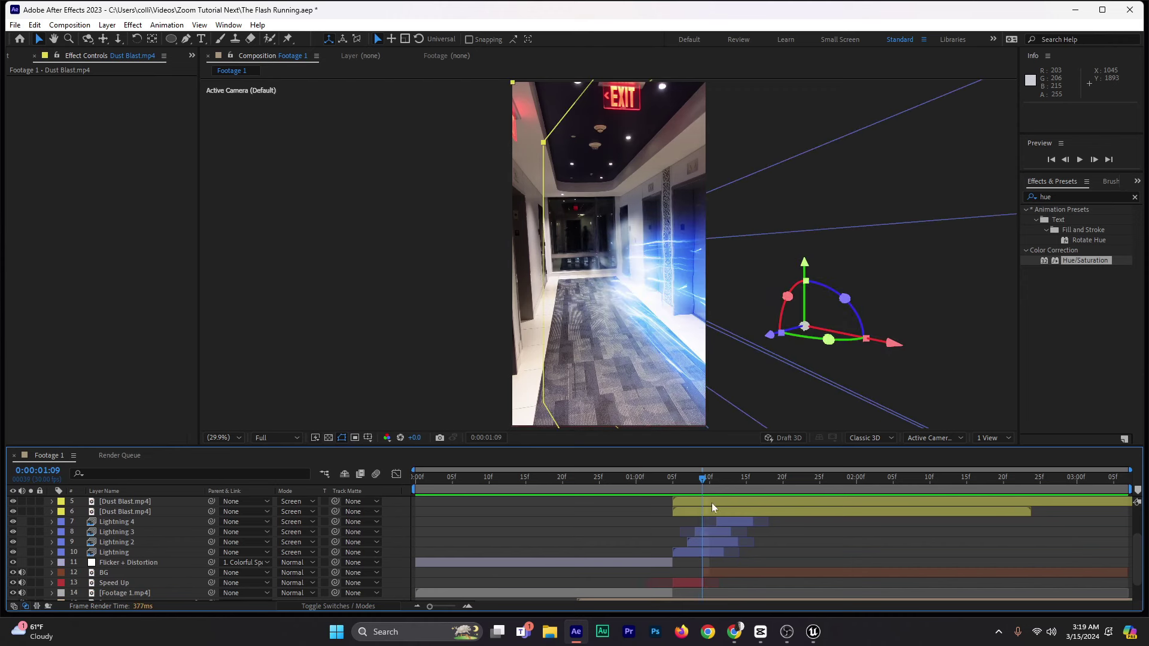
# Step: Raise the Run In 28.wav audio level to about -4 dB
pyautogui.scroll(-3, 712, 502)
pyautogui.click(702, 482)
pyautogui.moveTo(702, 480); pyautogui.dragTo(709, 480)
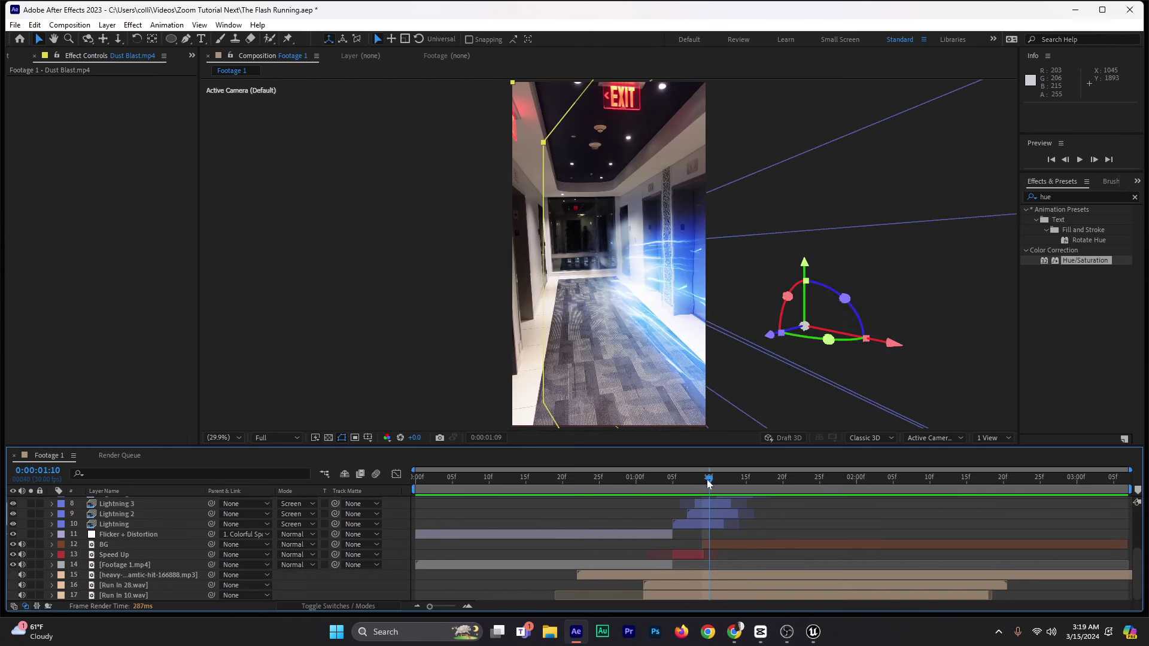
pyautogui.click(122, 578)
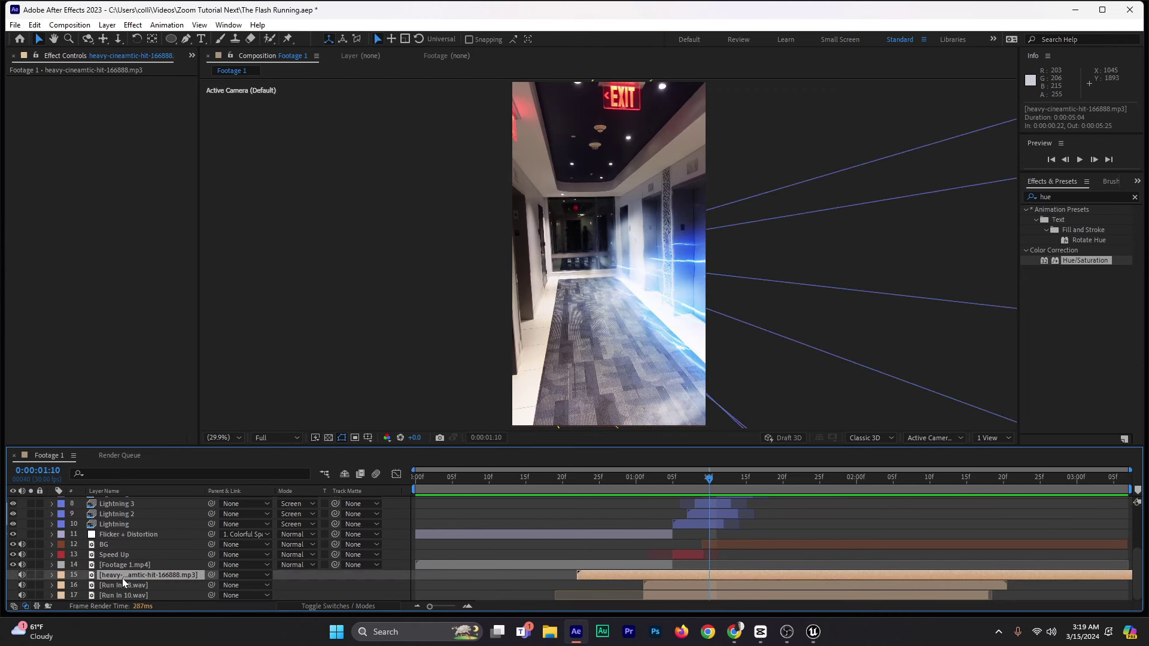
pyautogui.click(124, 586)
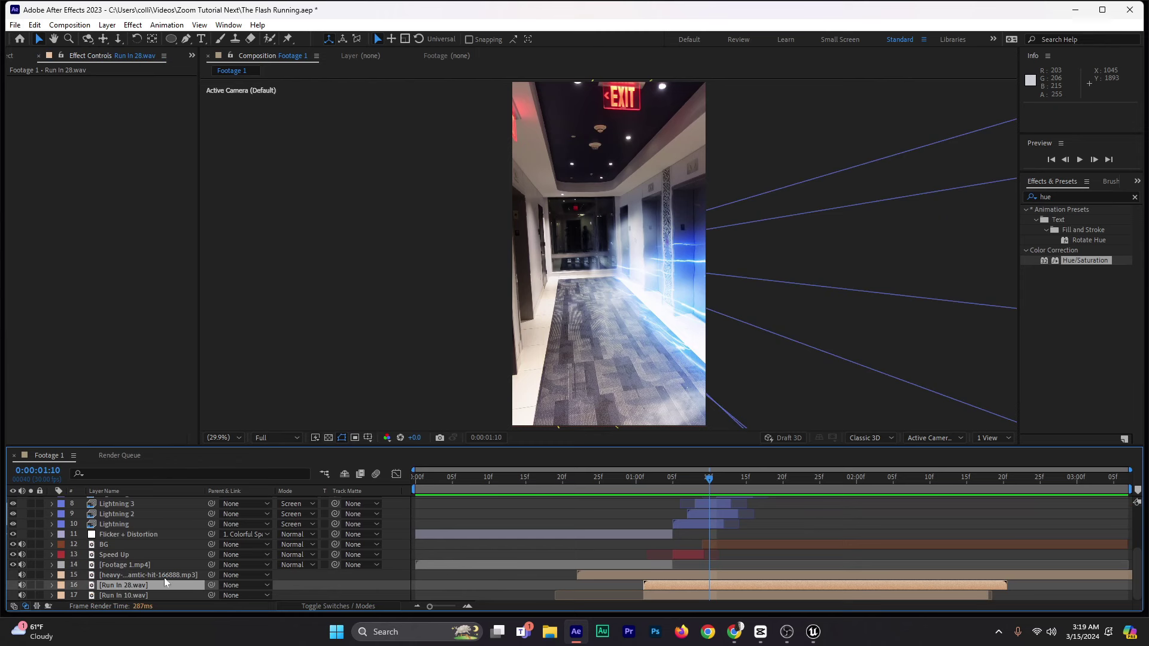
pyautogui.press('l')
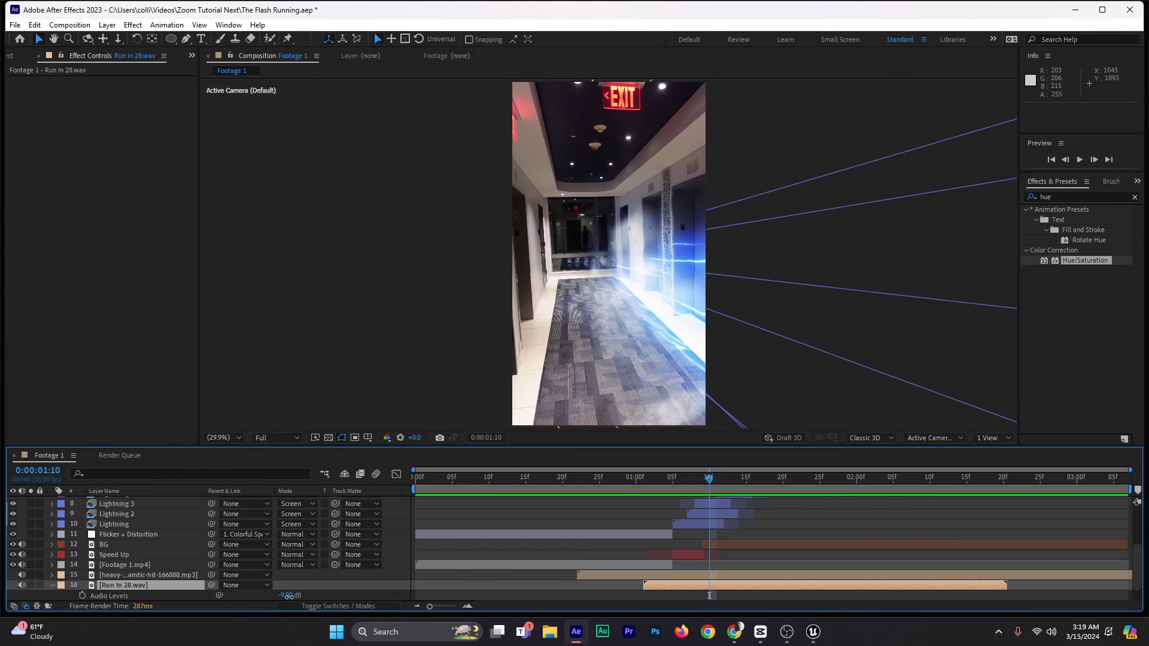
pyautogui.moveTo(289, 596); pyautogui.dragTo(291, 596)
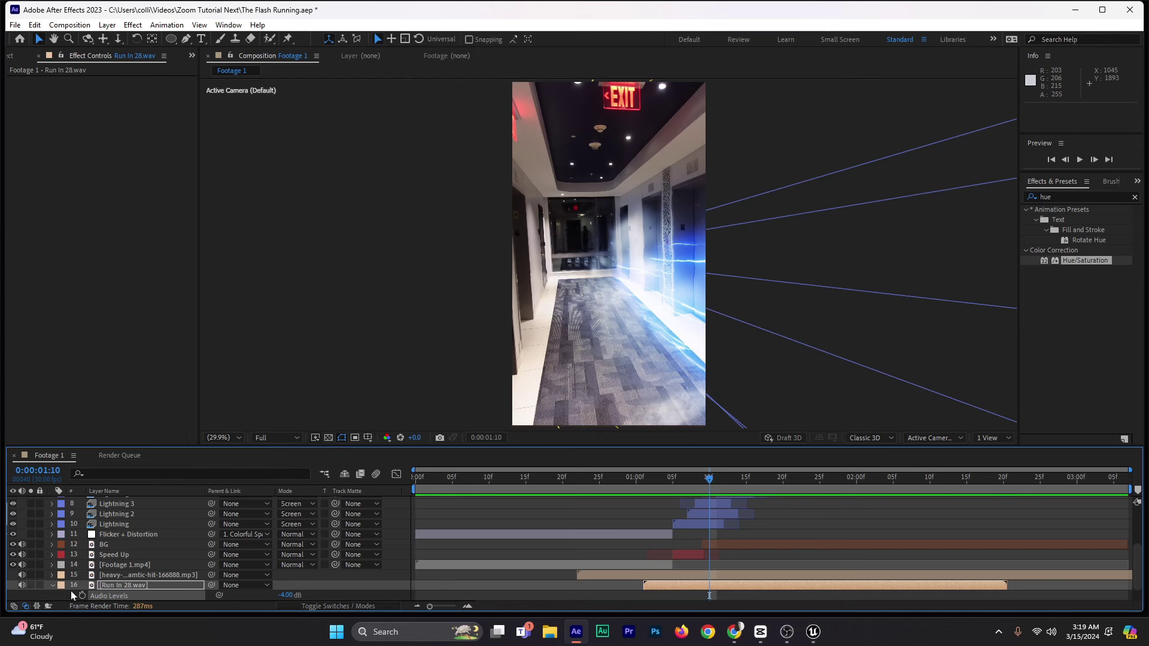
pyautogui.click(52, 585)
# Step: Preview the composition with sound from 0:00:00:24 and save the project
pyautogui.click(592, 477)
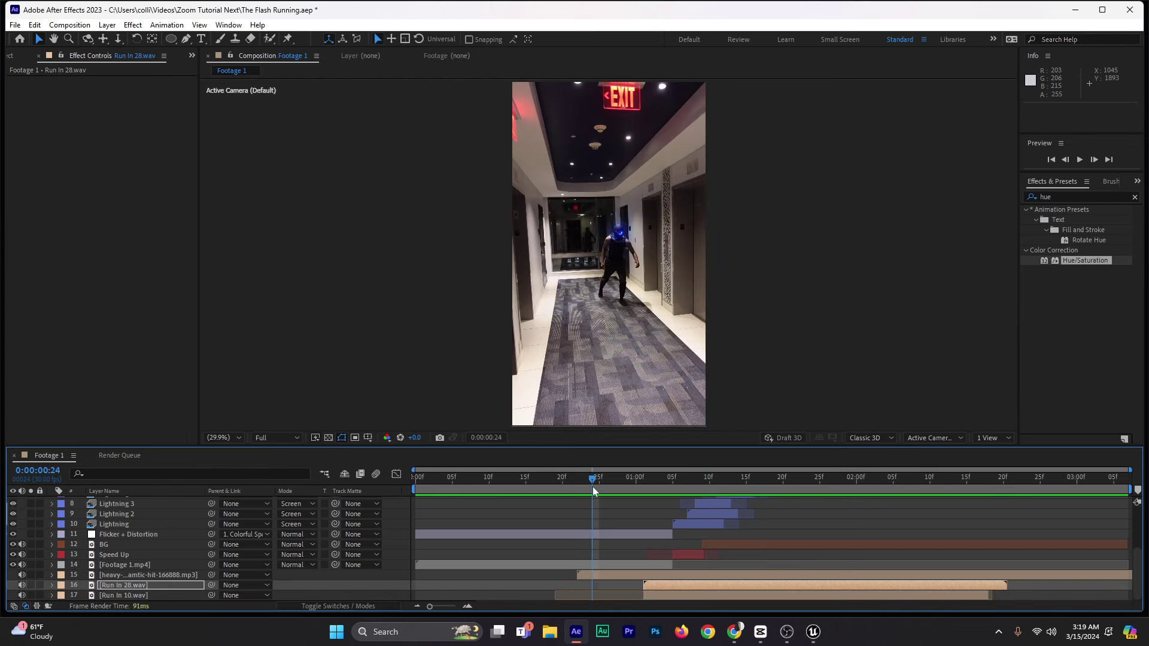
pyautogui.press('space')
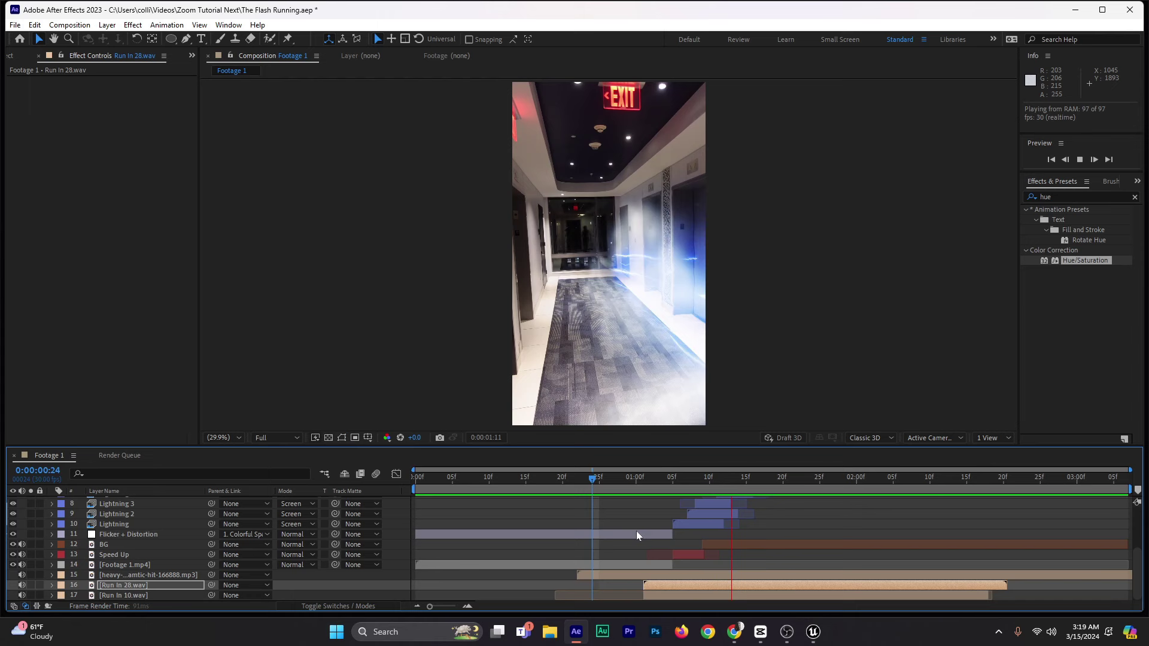
pyautogui.click(648, 480)
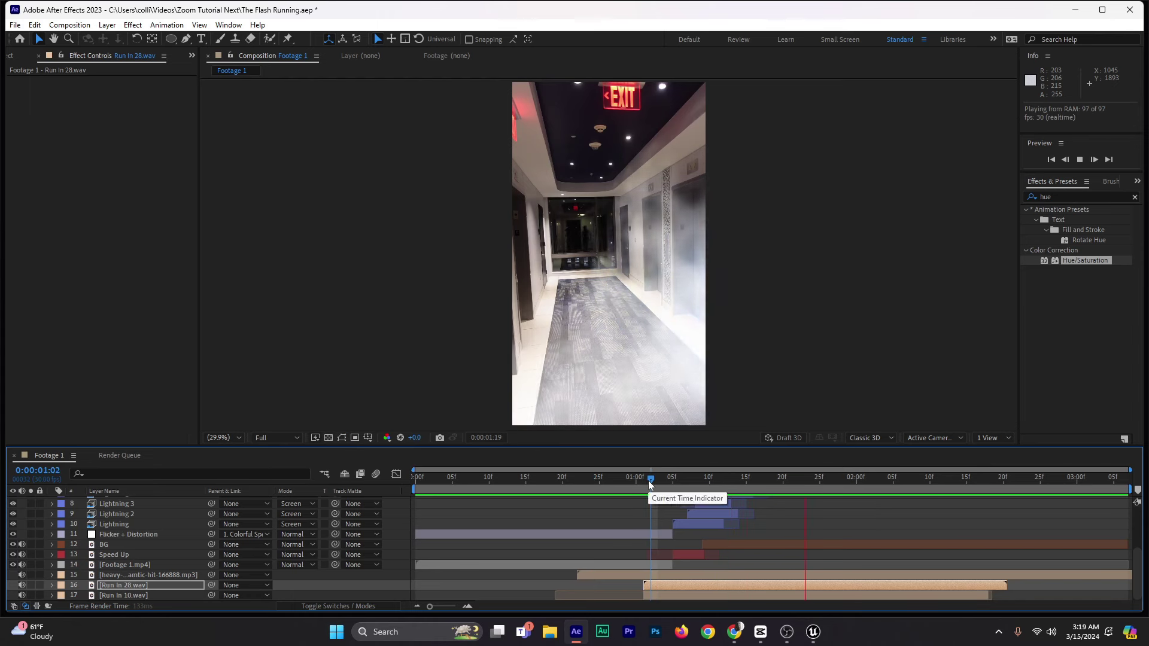
pyautogui.moveTo(648, 480); pyautogui.dragTo(727, 484)
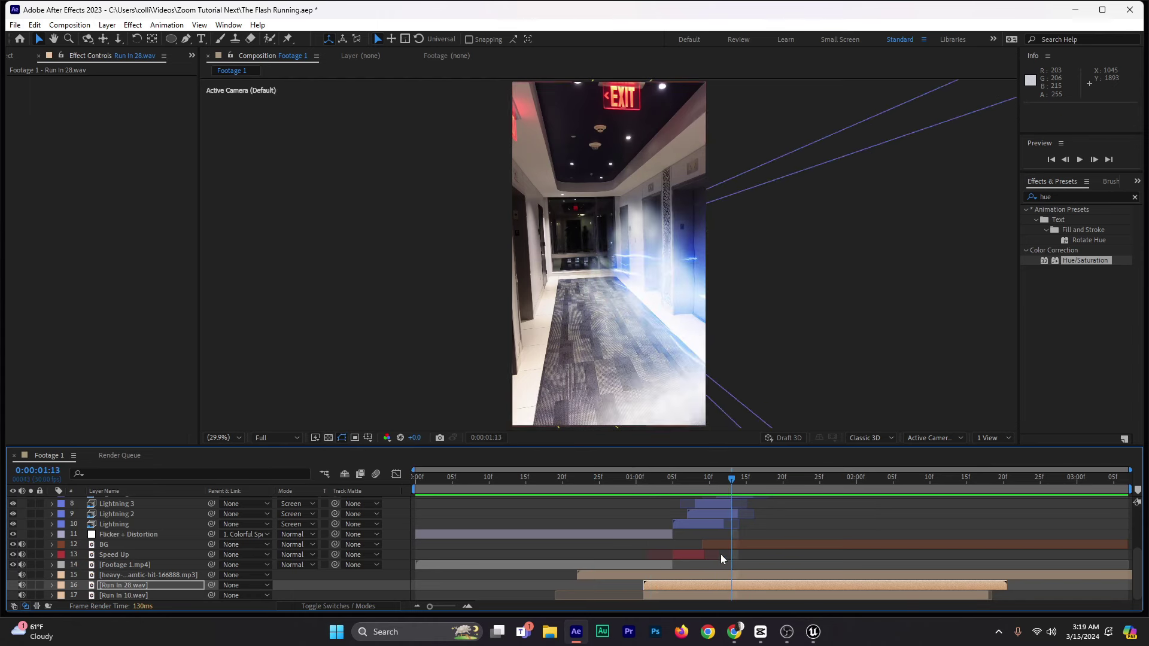
pyautogui.hotkey('ctrl', 's')
pyautogui.scroll(4, 720, 557)
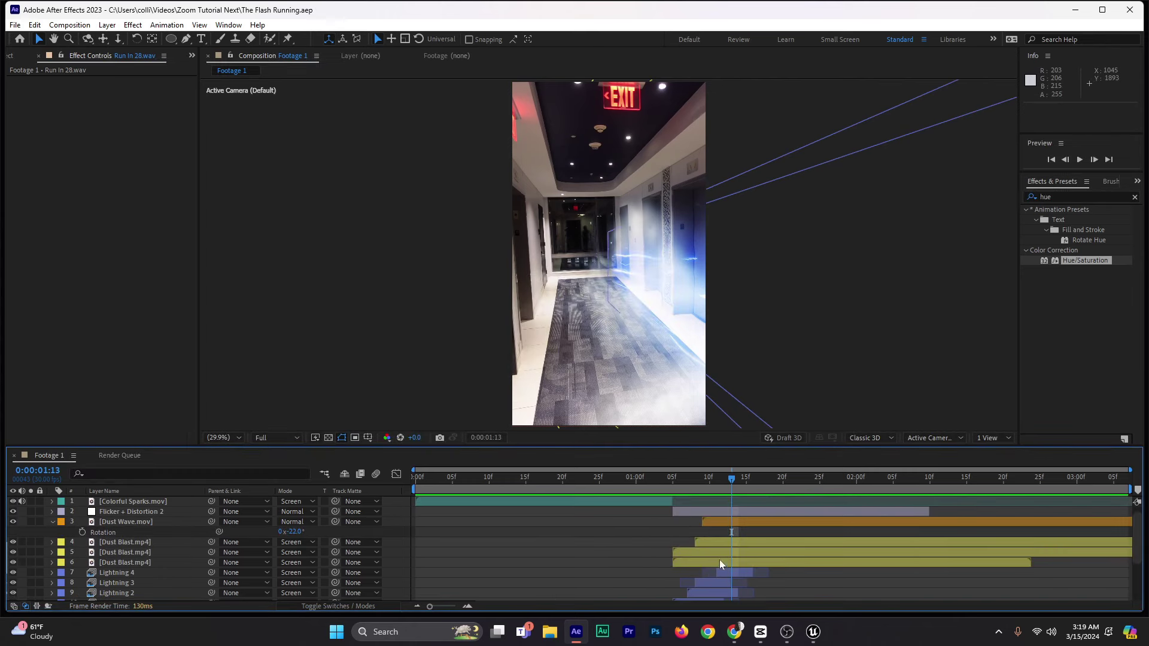
# Step: Collapse the Dust Wave.mov layer's Rotation property
pyautogui.click(702, 515)
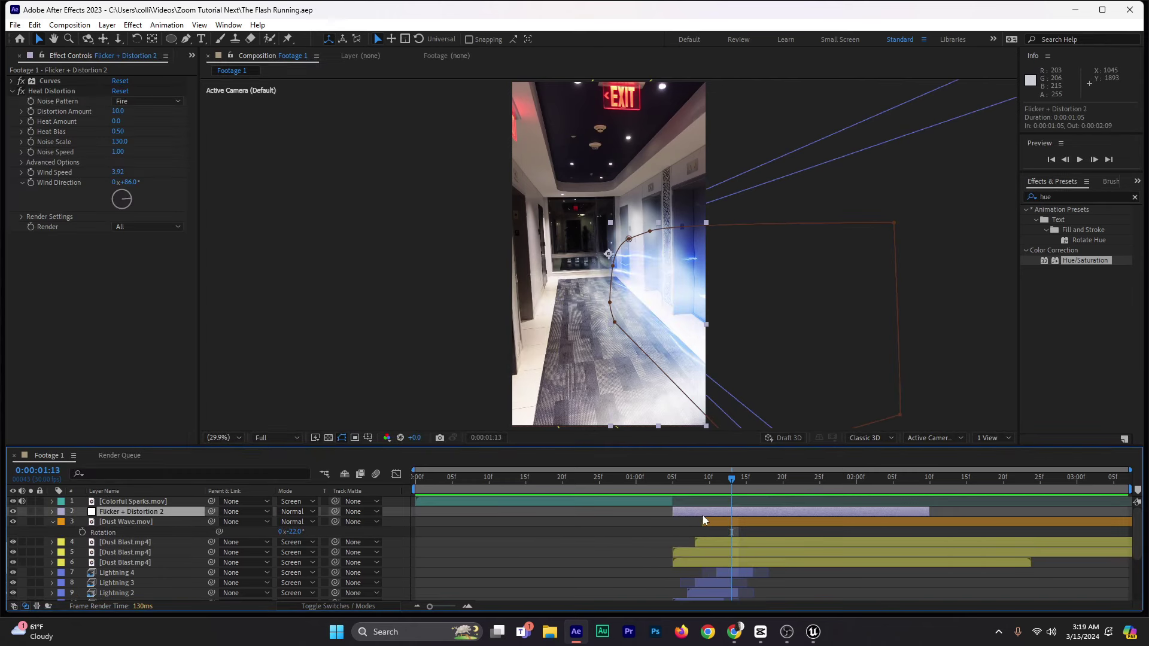
pyautogui.click(621, 533)
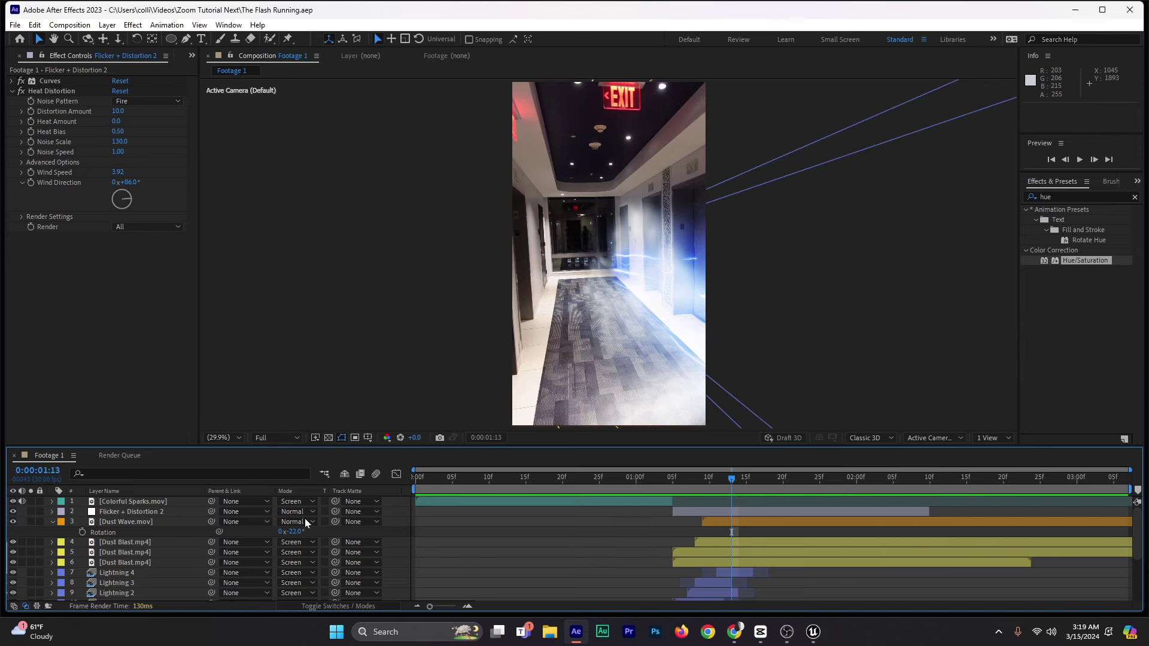
pyautogui.click(52, 522)
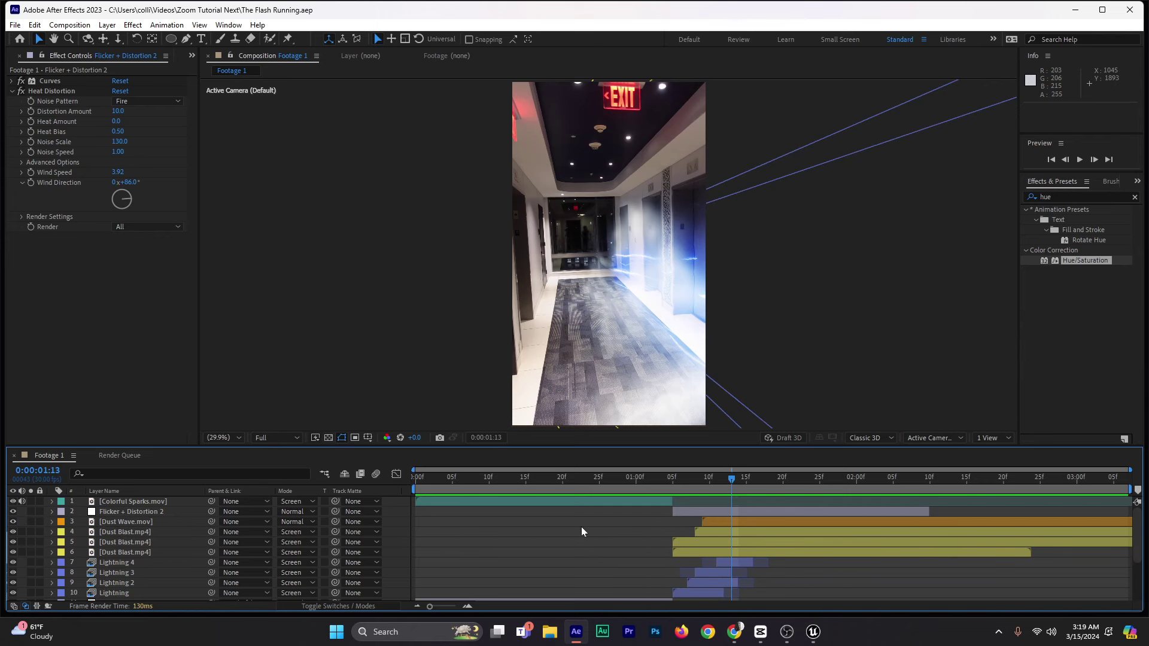
# Step: Create a new adjustment layer trimmed to run from 0:00:01:09 to 0:00:02:10
pyautogui.rightClick(396, 516)
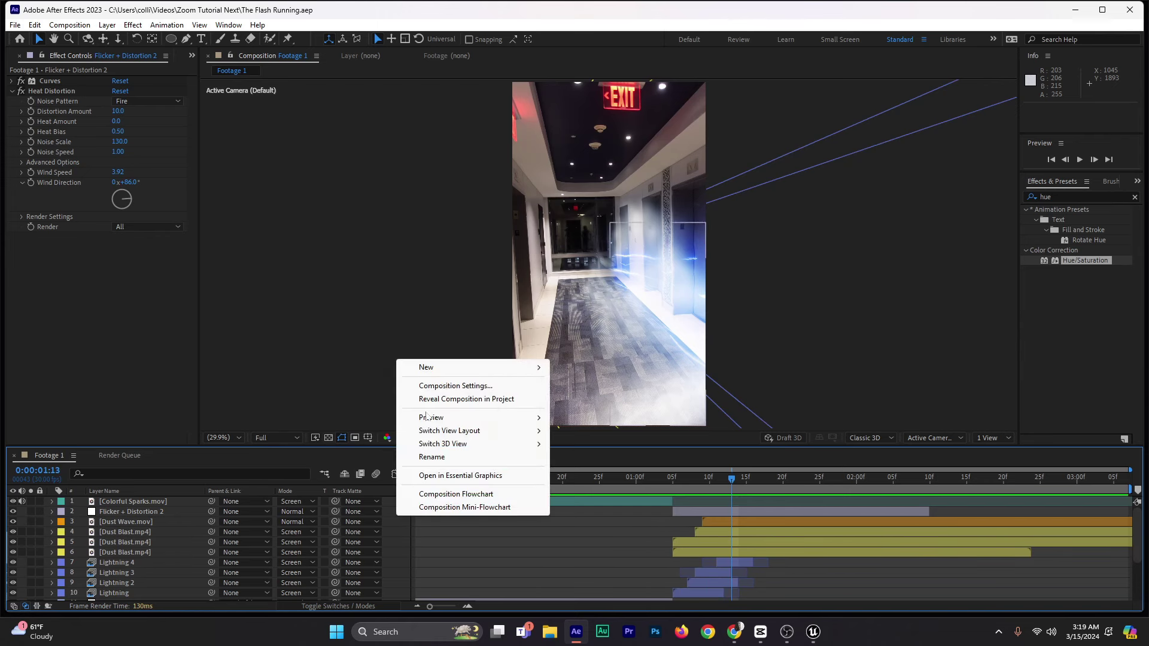
pyautogui.moveTo(434, 367)
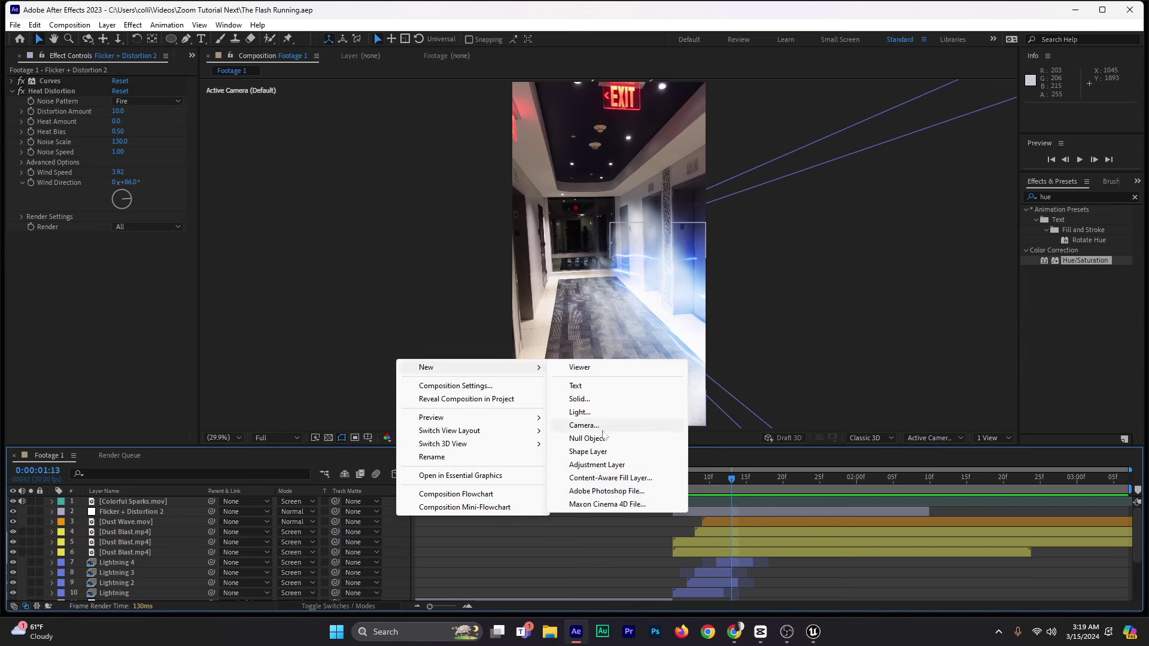
pyautogui.click(599, 465)
pyautogui.moveTo(411, 502); pyautogui.dragTo(702, 501)
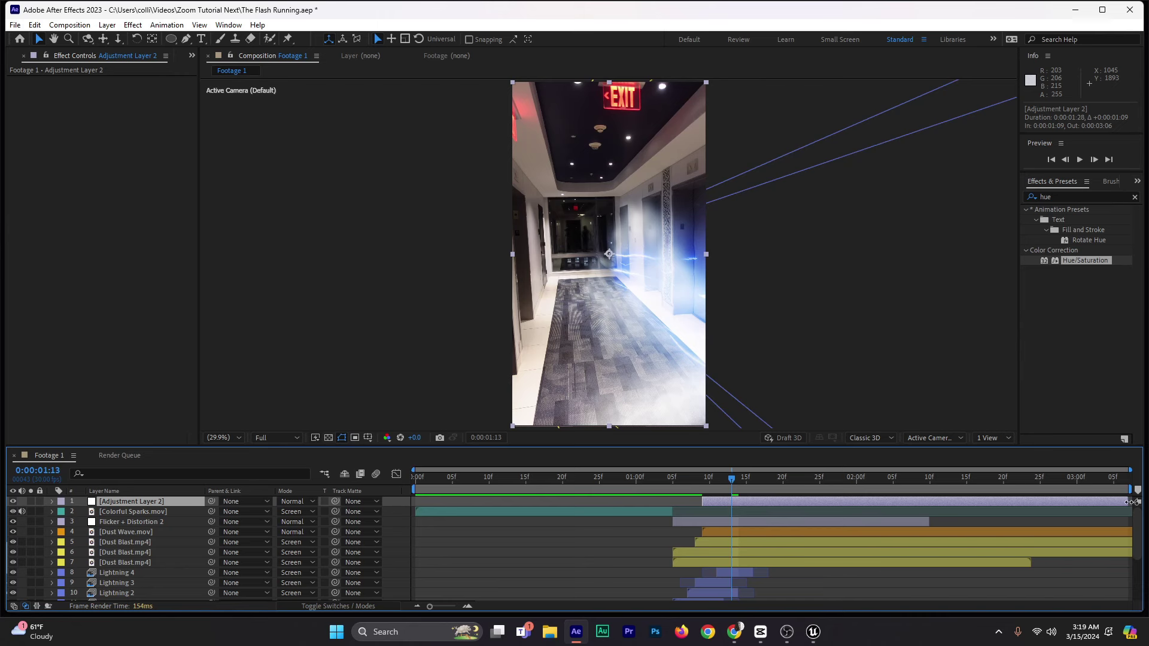
pyautogui.moveTo(1129, 501); pyautogui.dragTo(937, 501)
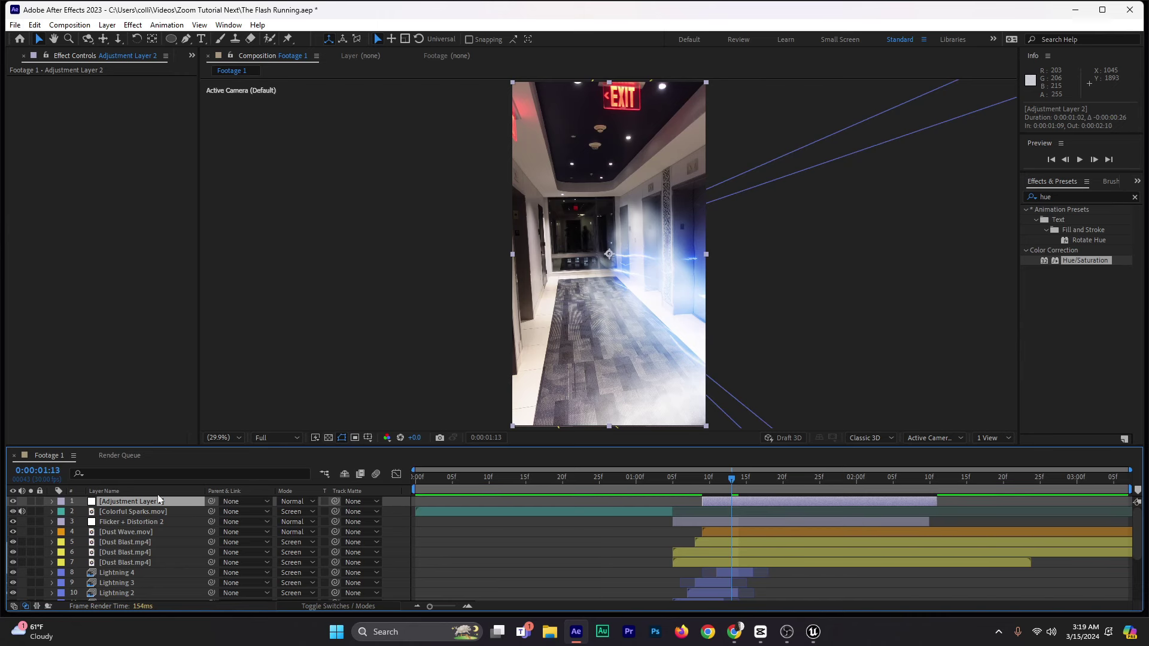
# Step: Rename the adjustment layer to 'Bulge'
pyautogui.rightClick(159, 498)
pyautogui.click(135, 505)
pyautogui.rightClick(135, 505)
pyautogui.click(180, 469)
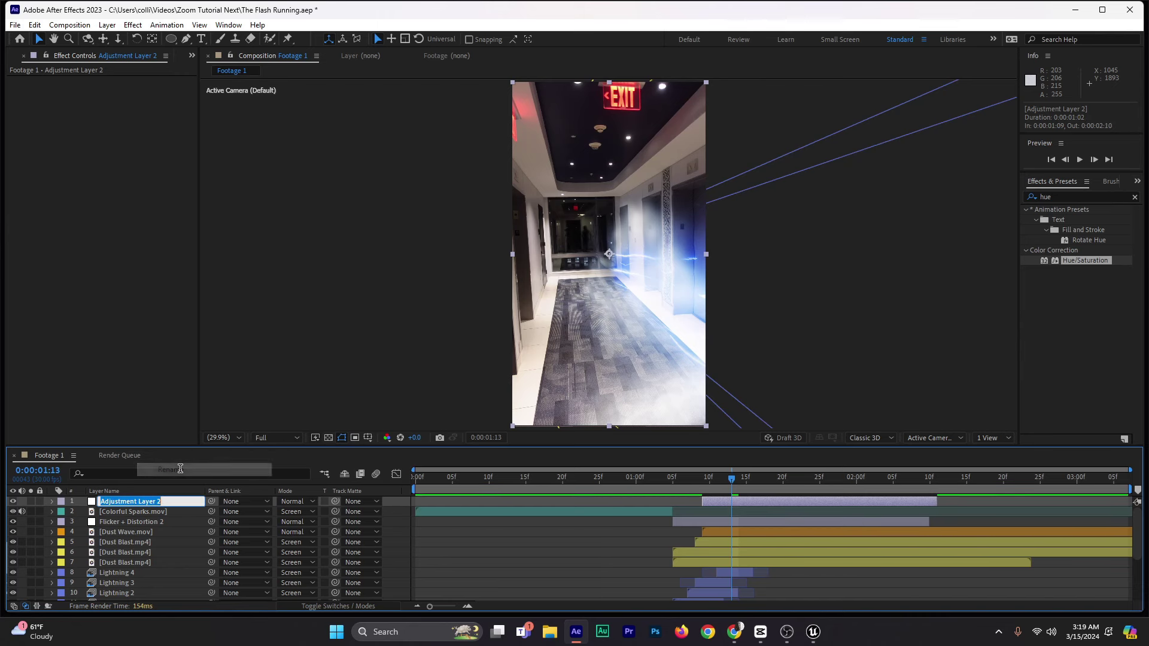
pyautogui.write('Bu')
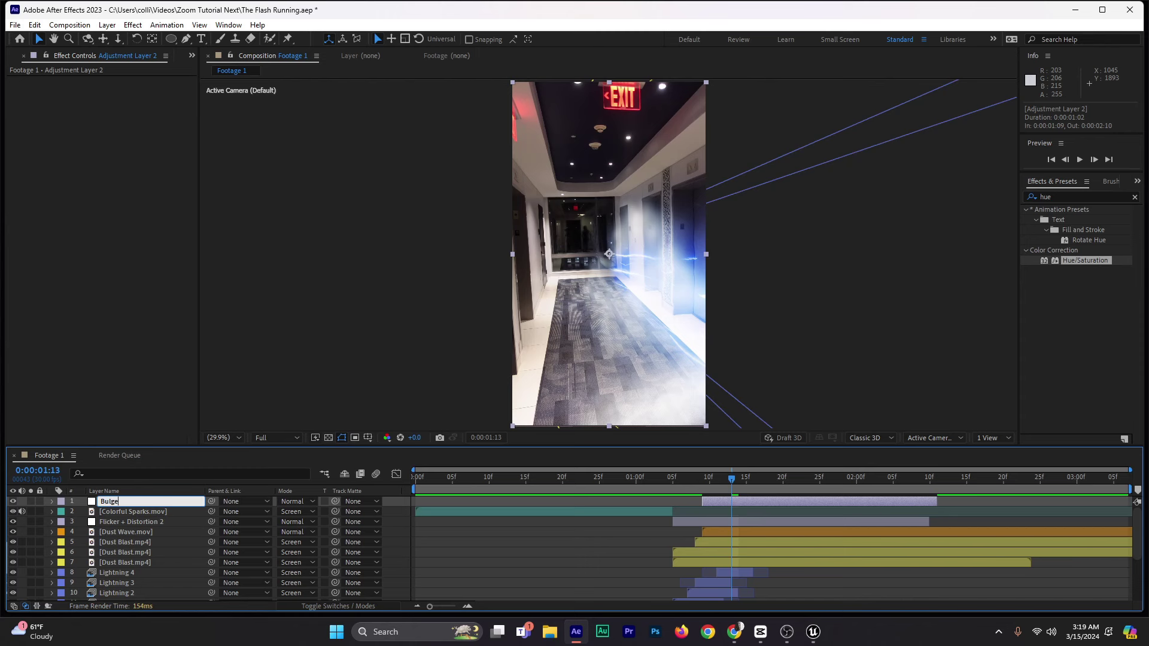
pyautogui.write('lge')
pyautogui.press('Return')
pyautogui.click(396, 499)
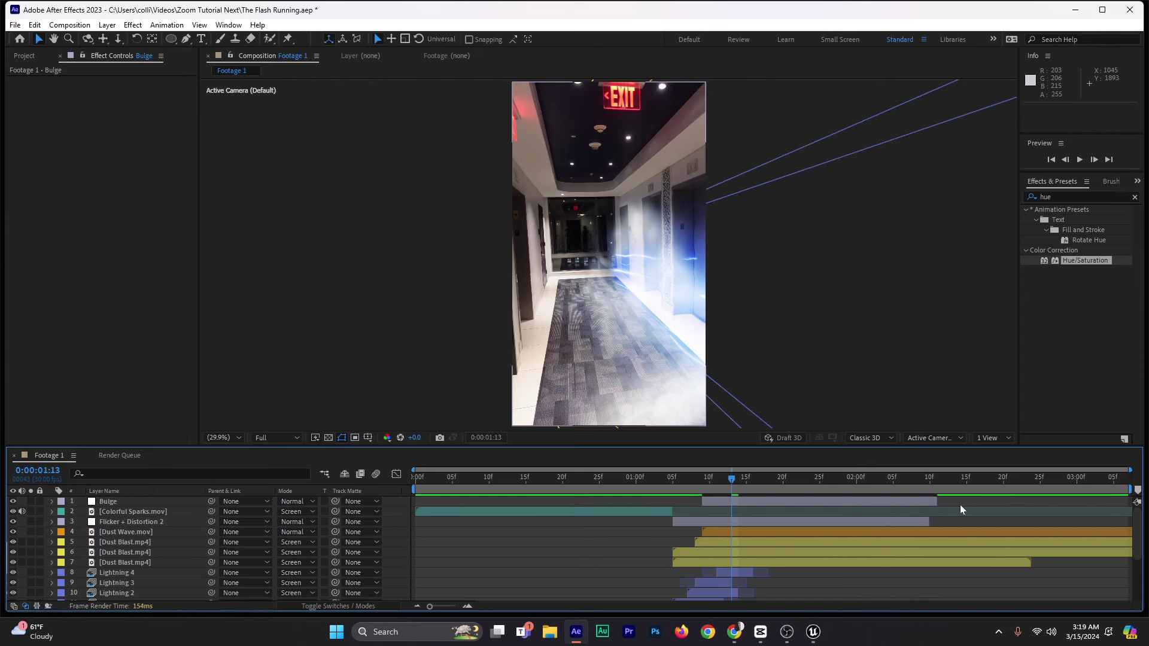
pyautogui.click(801, 505)
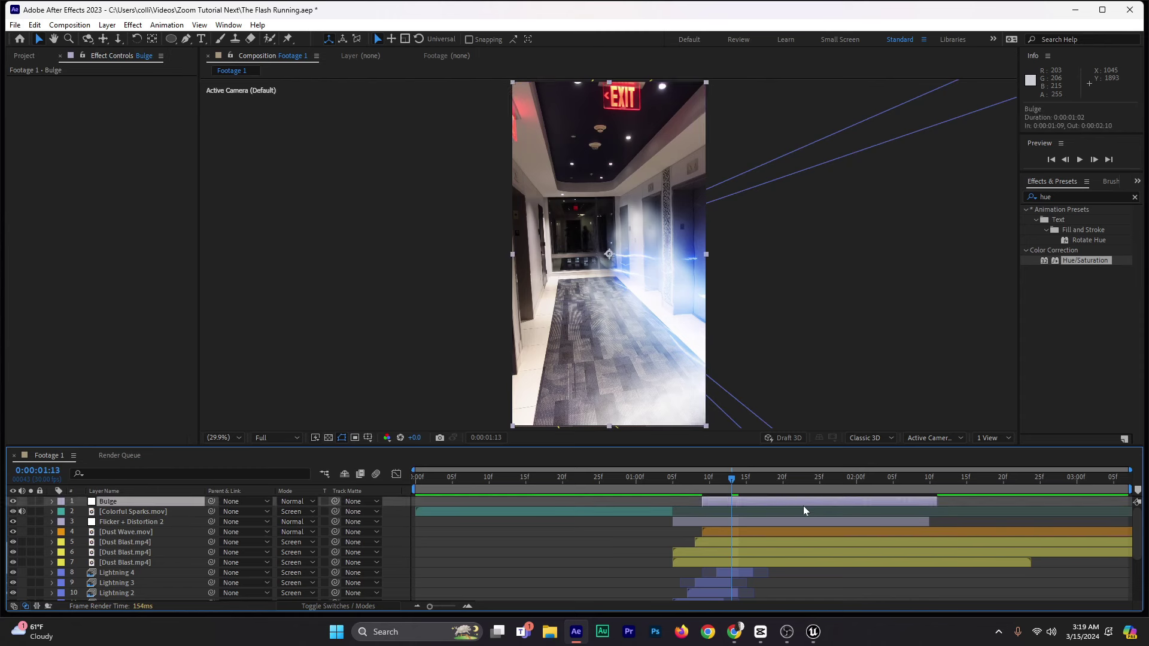
pyautogui.click(1071, 194)
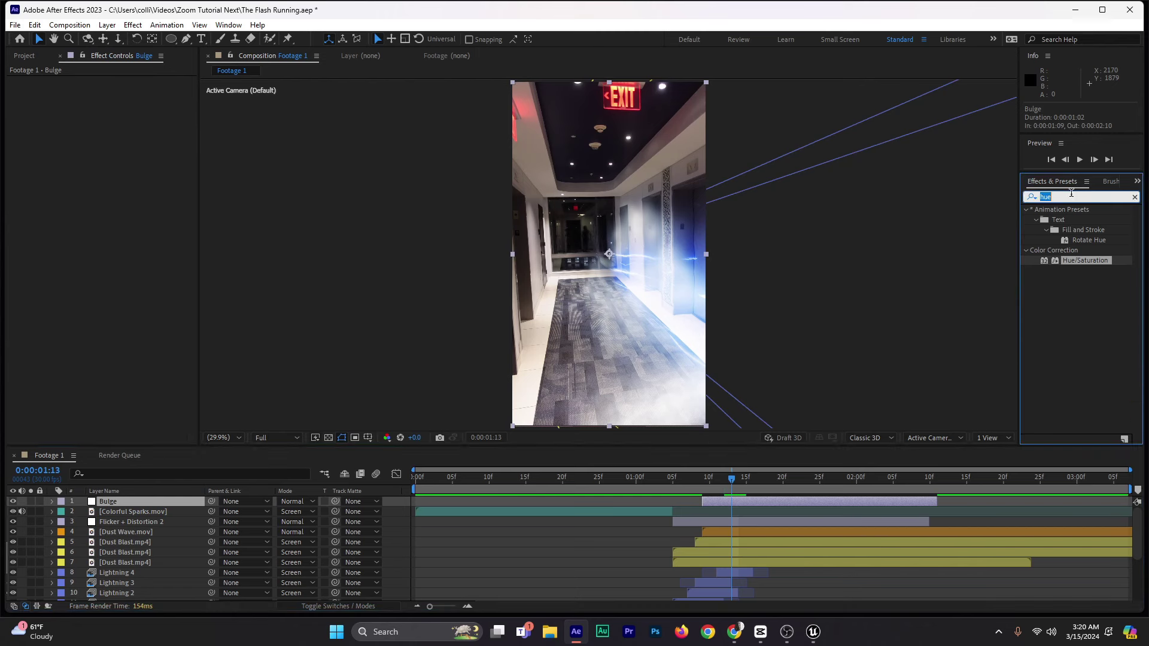
# Step: Apply the Bulge effect and centre it mid-hallway at 544.3, 958.3
pyautogui.write('bulge')
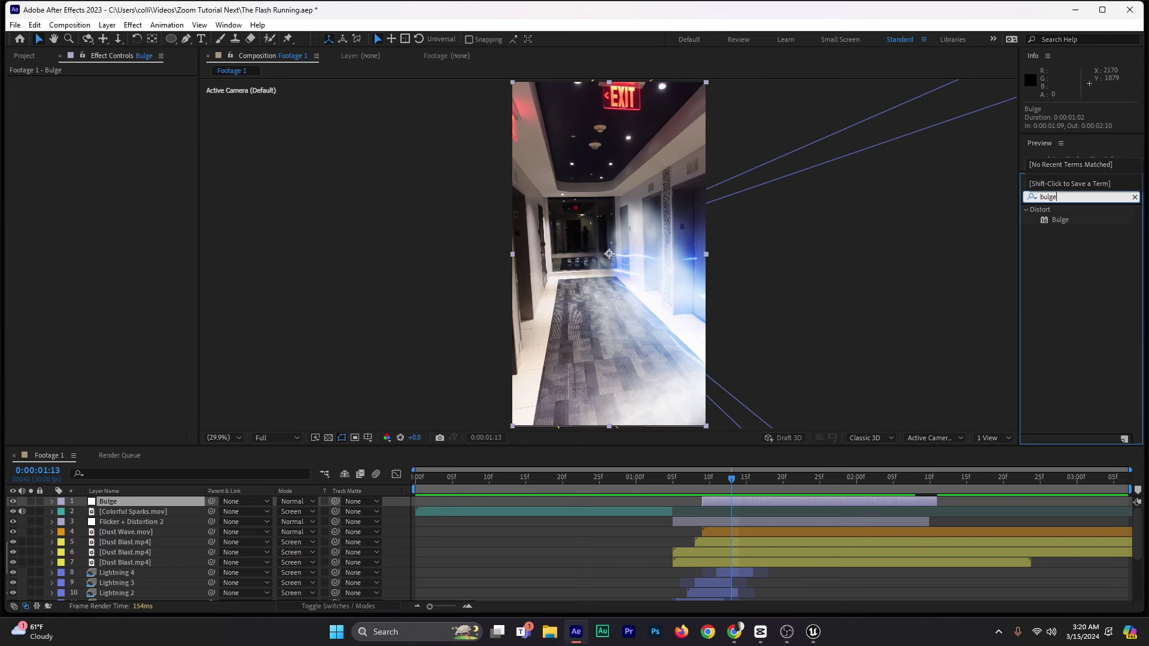
pyautogui.moveTo(1048, 220); pyautogui.dragTo(751, 498)
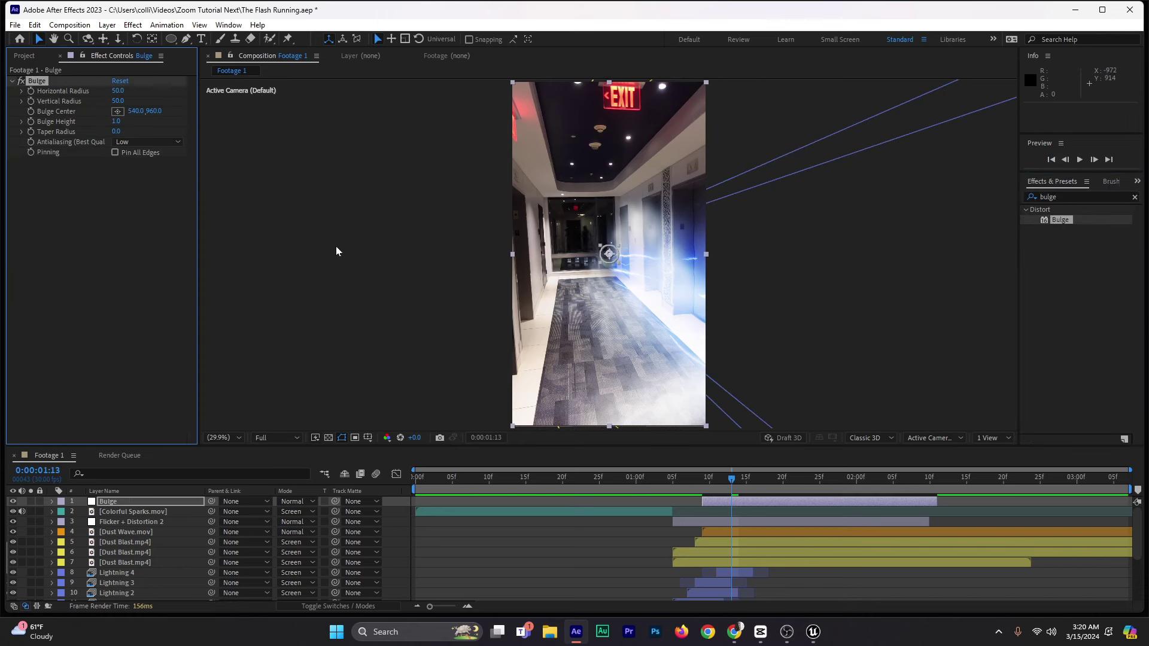
pyautogui.click(118, 111)
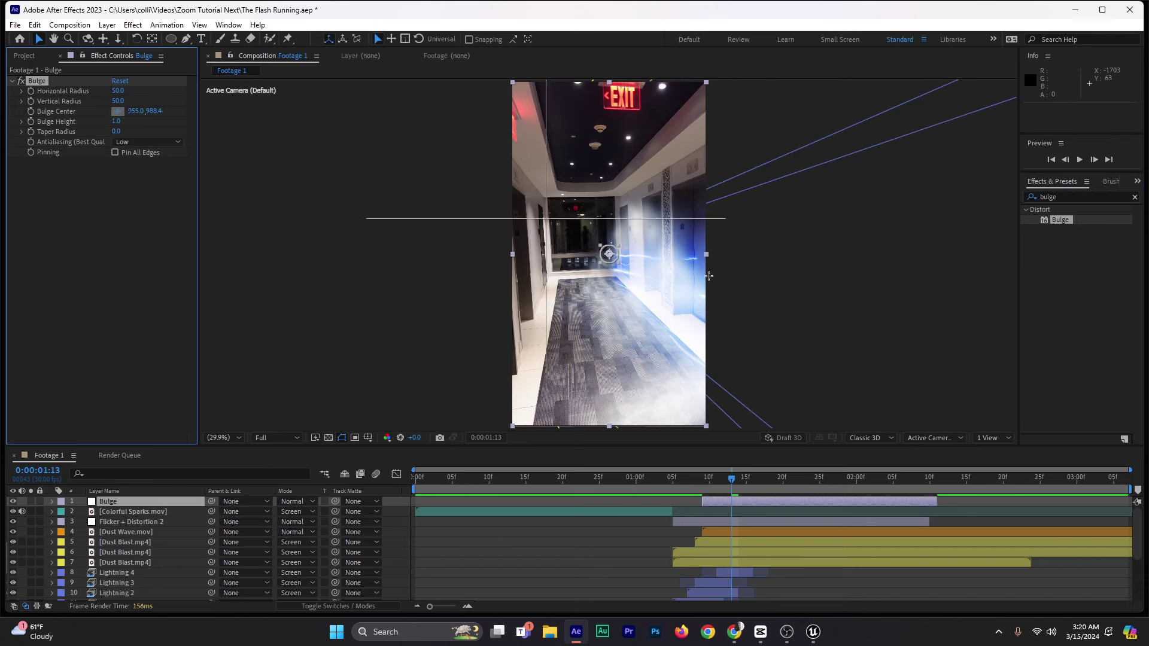
pyautogui.click(611, 258)
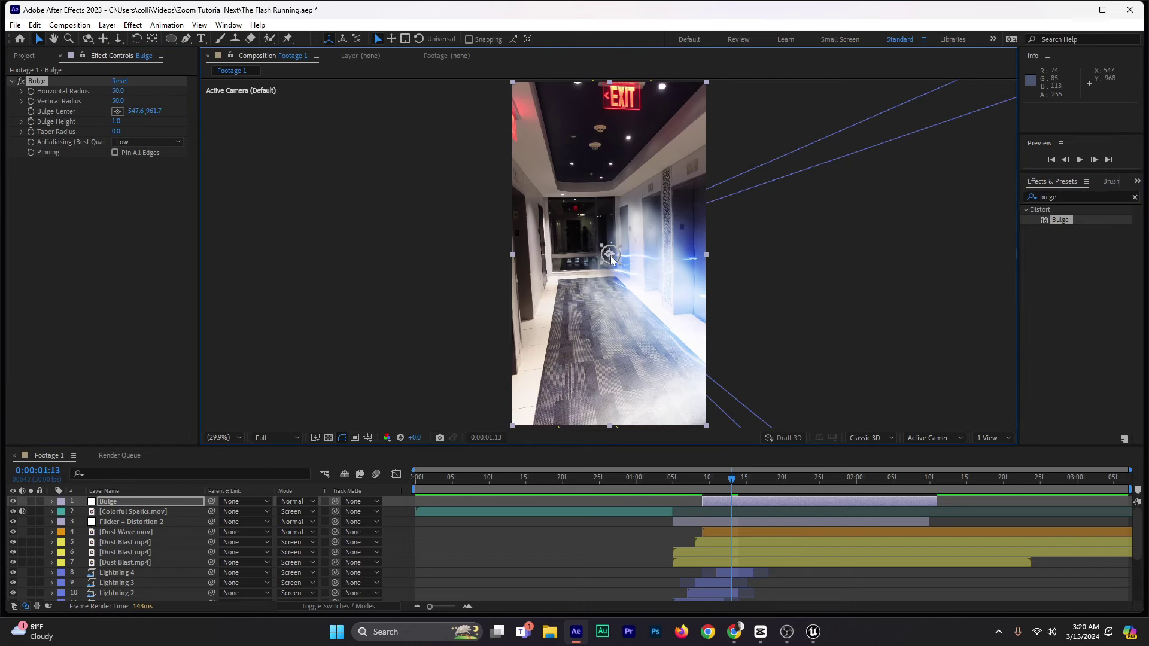
pyautogui.moveTo(611, 258); pyautogui.dragTo(610, 257)
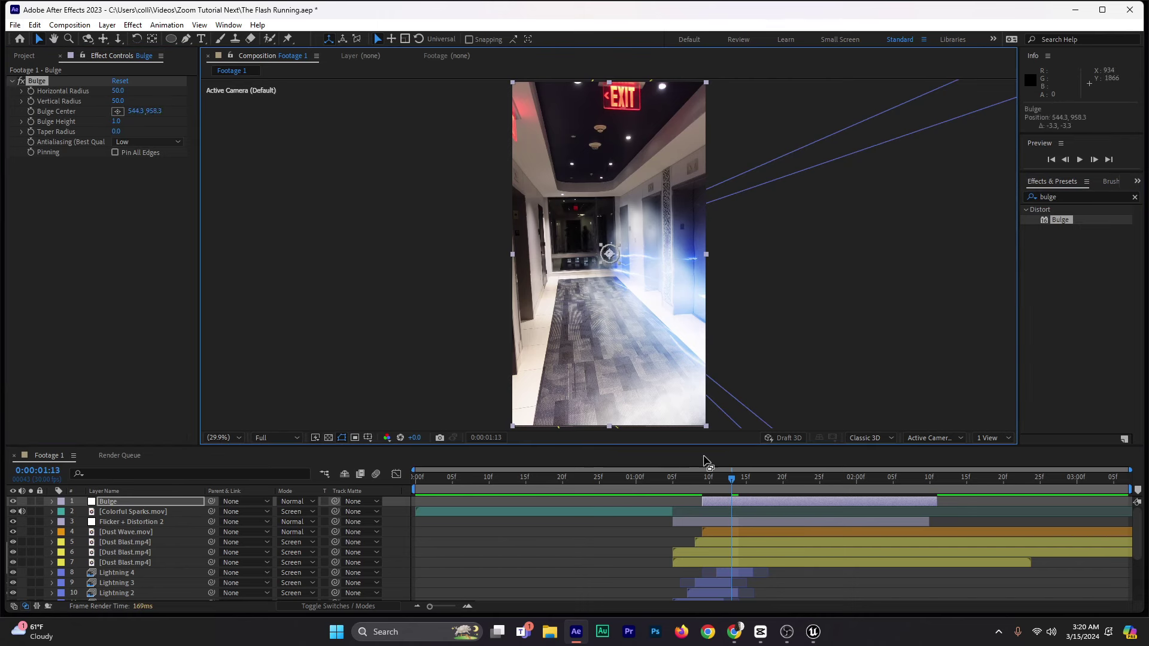
# Step: Set starting Bulge keyframes, then move the centre onto the lightning at 1:11
pyautogui.moveTo(709, 482); pyautogui.dragTo(685, 501)
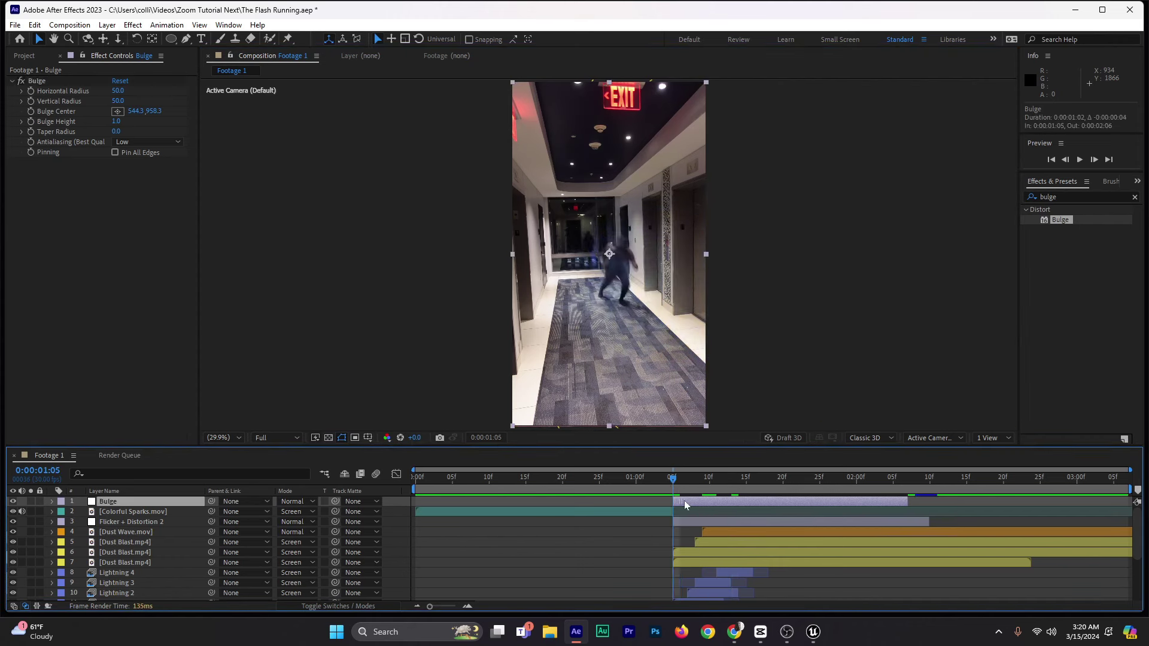
pyautogui.click(28, 90)
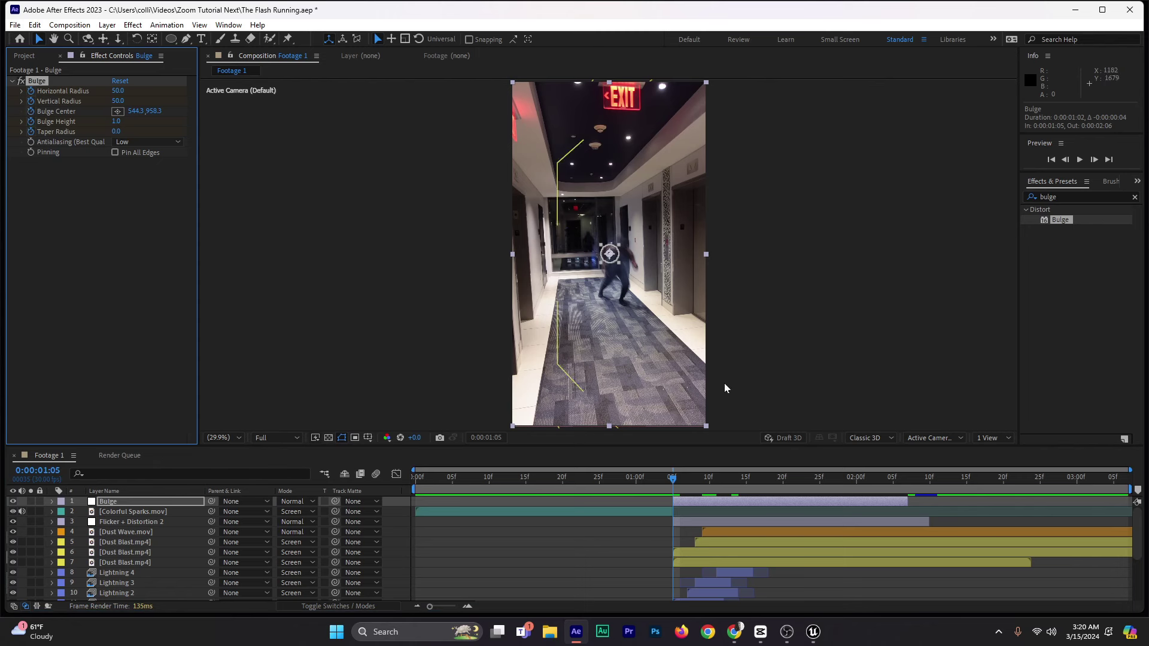
pyautogui.moveTo(674, 482); pyautogui.dragTo(717, 483)
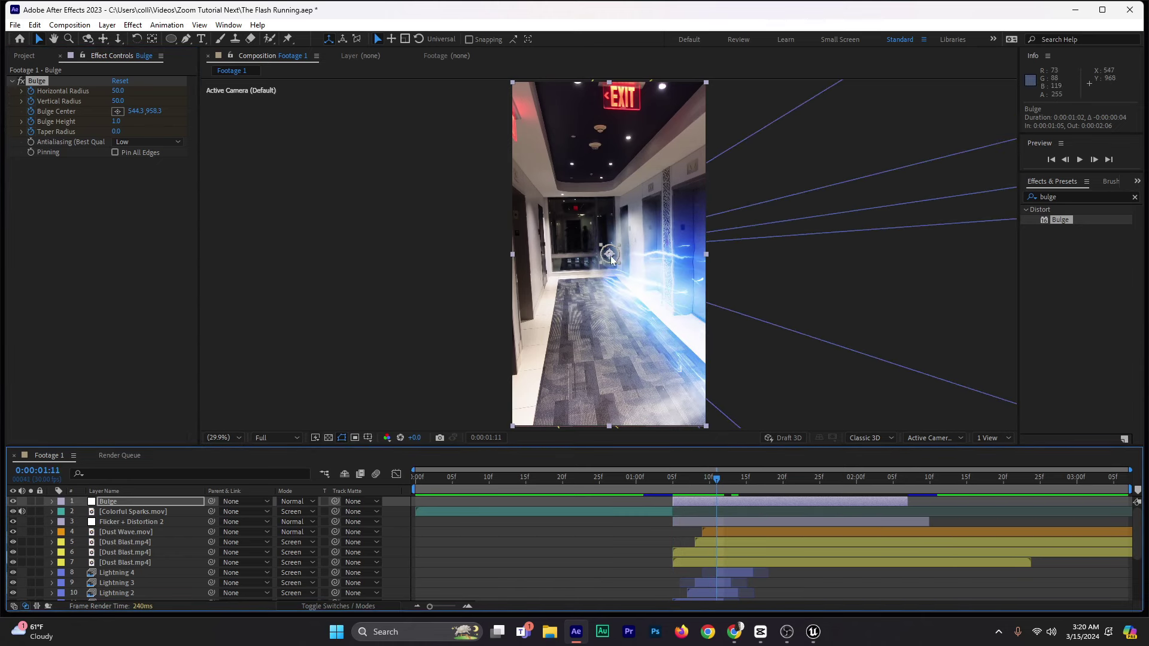
pyautogui.moveTo(611, 259); pyautogui.dragTo(462, 541)
# Step: At Quarter resolution, widen the bulge radii to 1938.5 × 2234.9 and reveal its keyframes
pyautogui.click(264, 438)
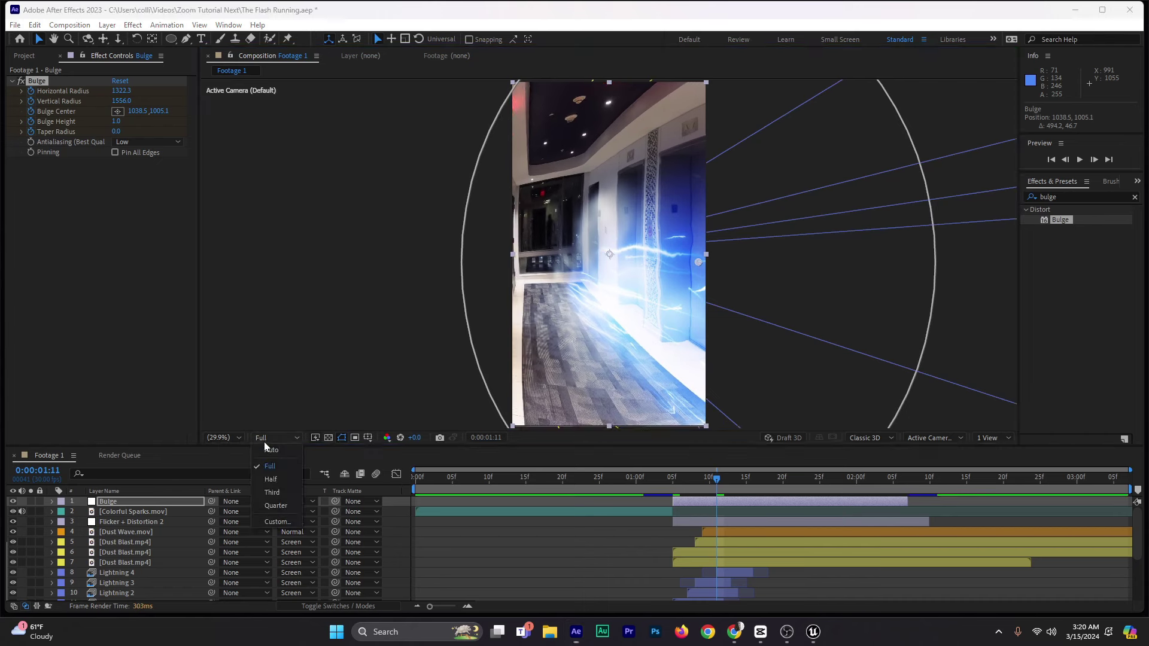
pyautogui.click(273, 506)
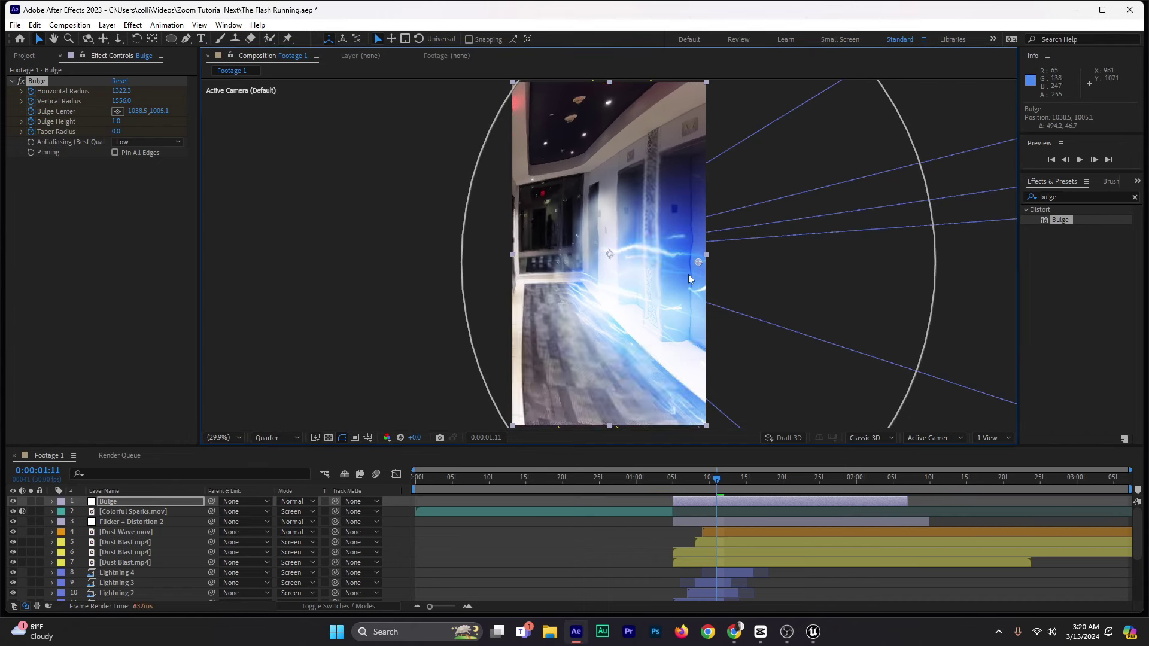
pyautogui.press(',')
pyautogui.press(',')
pyautogui.press(',')
pyautogui.press(',')
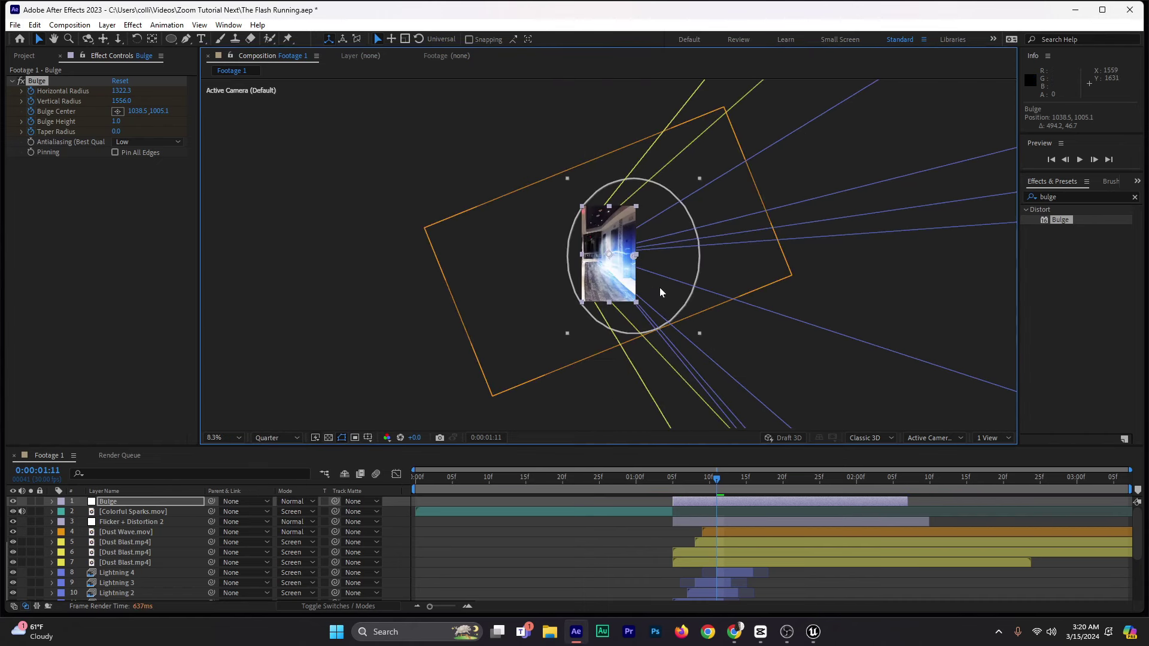
pyautogui.moveTo(567, 334); pyautogui.dragTo(541, 376)
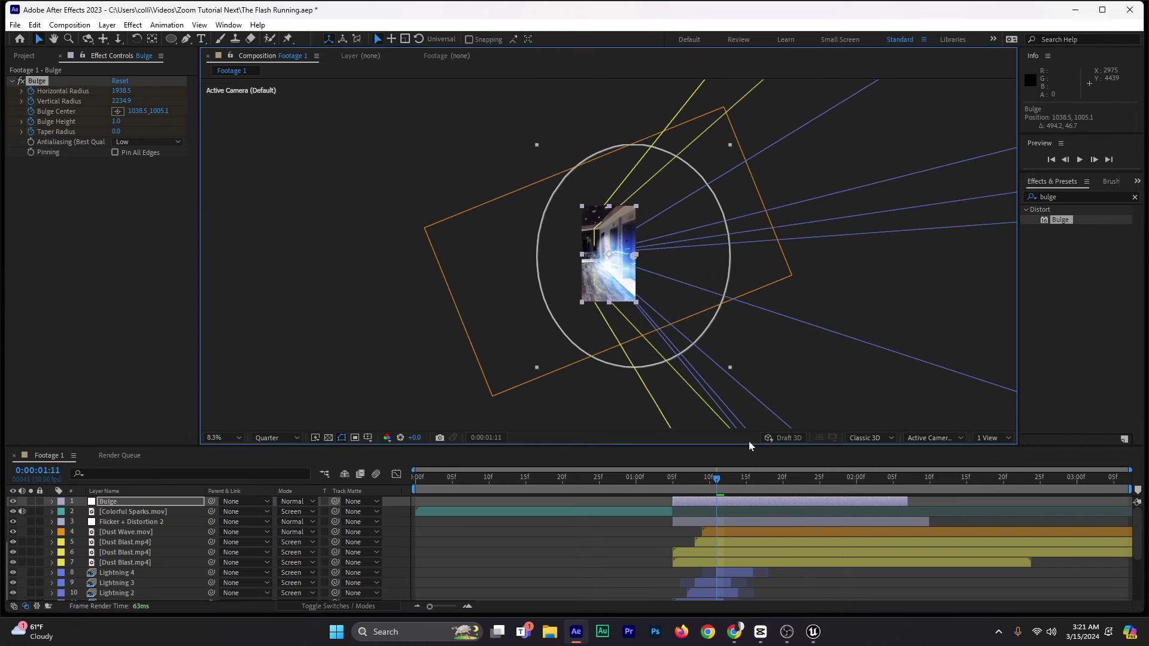
pyautogui.click(696, 505)
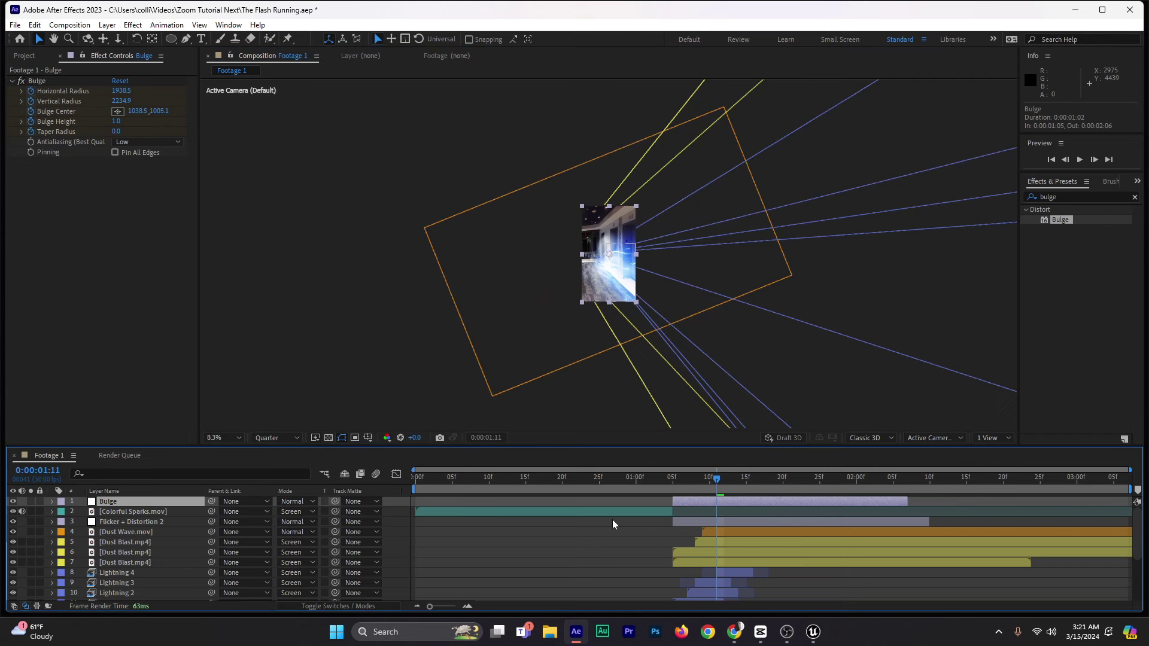
pyautogui.press('u')
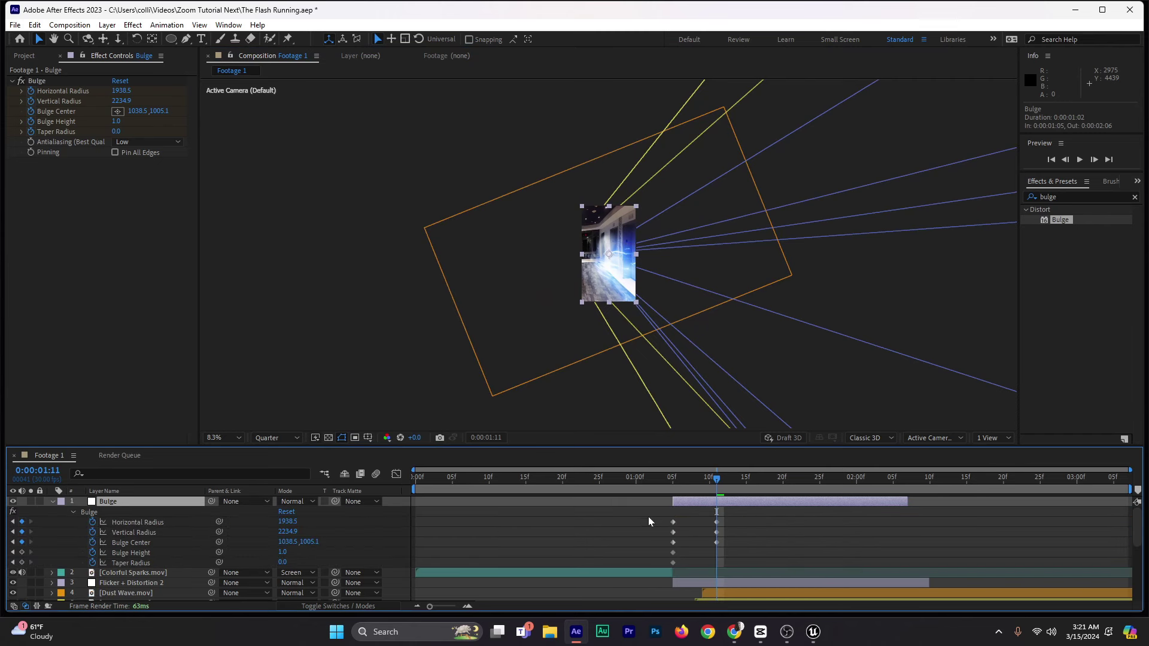
# Step: Paste the five starting Bulge keyframes near the layer's end at 2:06
pyautogui.moveTo(648, 517); pyautogui.dragTo(678, 569)
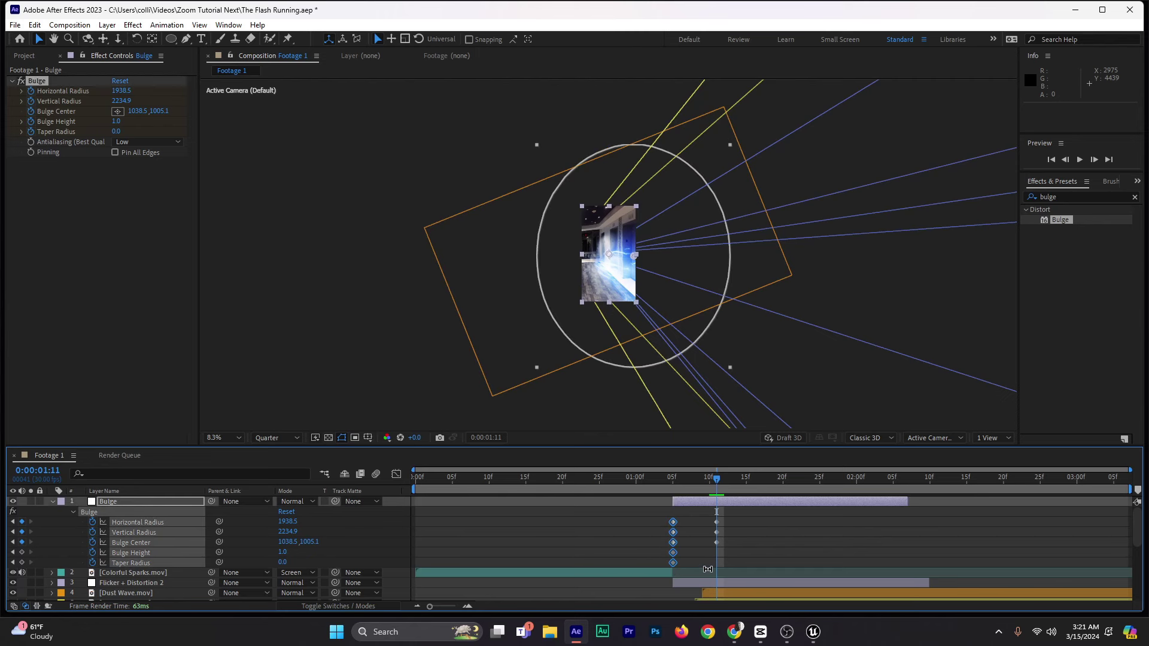
pyautogui.moveTo(733, 480); pyautogui.dragTo(901, 490)
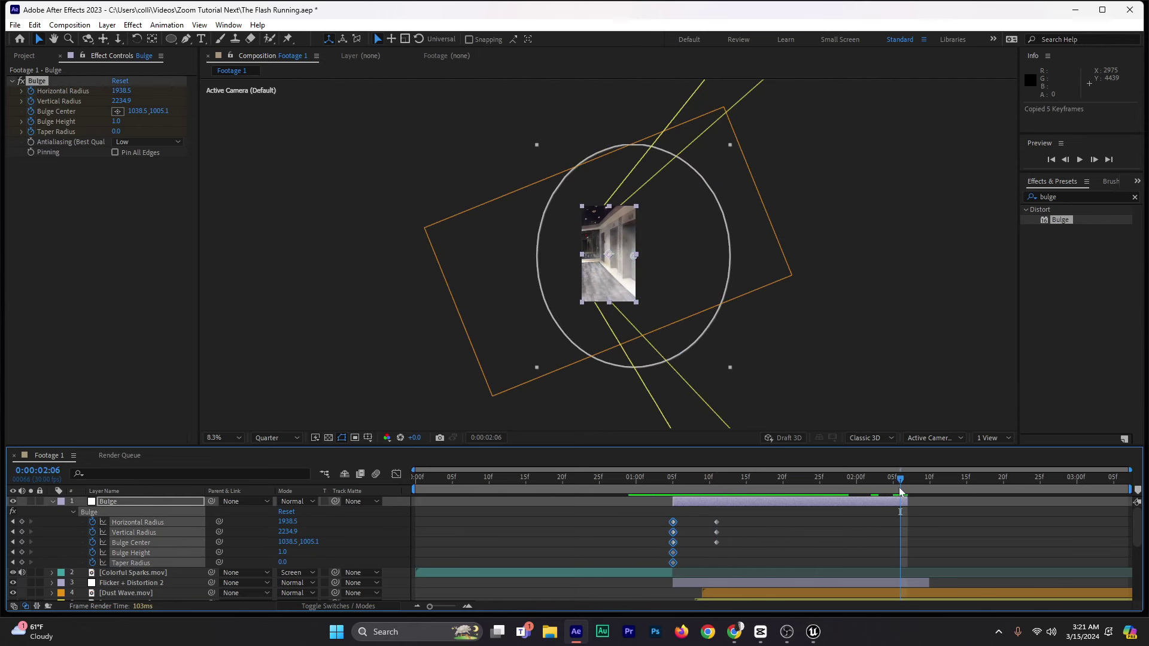
pyautogui.hotkey('ctrl', 'v')
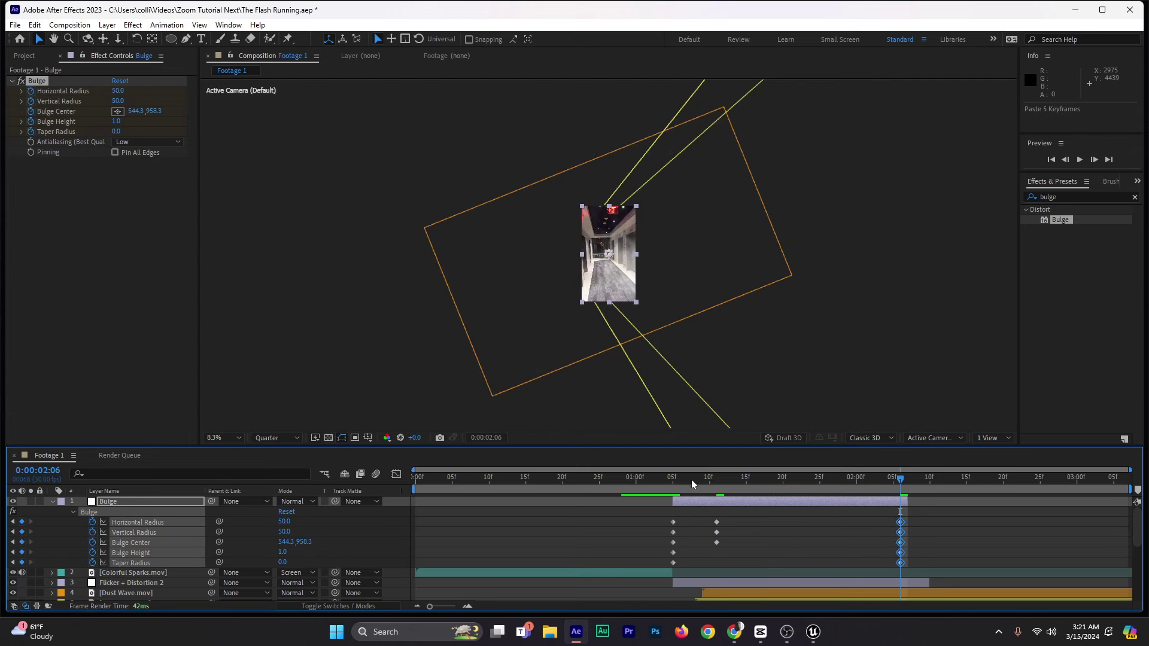
pyautogui.moveTo(691, 479); pyautogui.dragTo(716, 499)
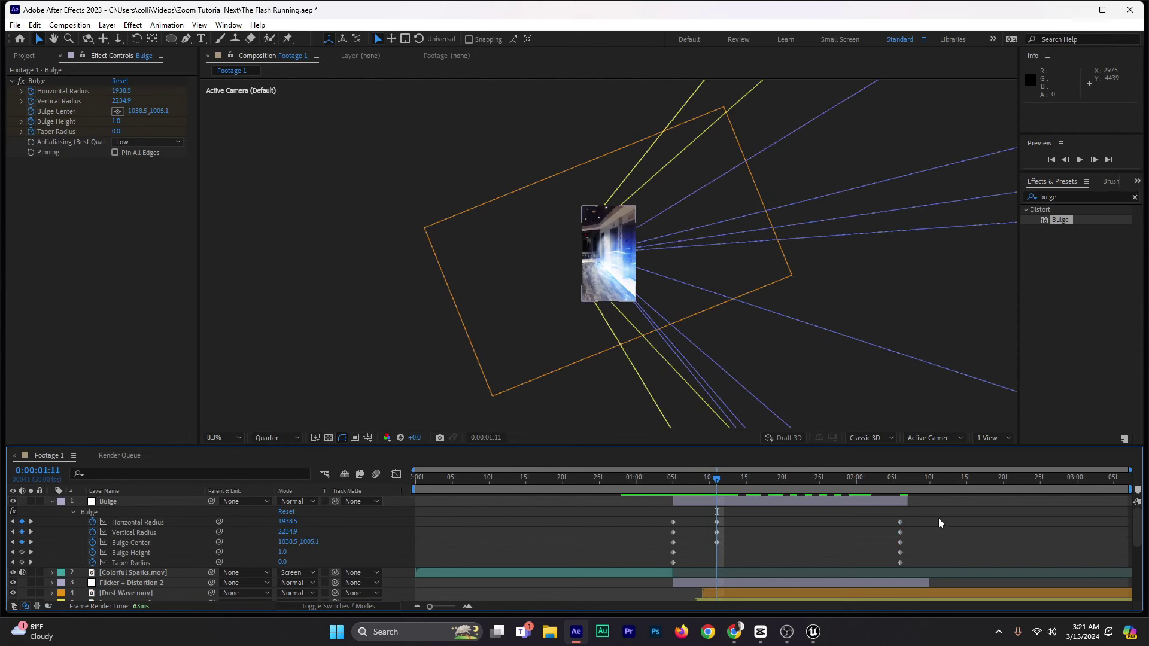
# Step: Pull the radius and centre end keyframes to 1:17 and nudge the 0.3 Bulge Height keyframe to 1:14
pyautogui.moveTo(938, 518); pyautogui.dragTo(759, 543)
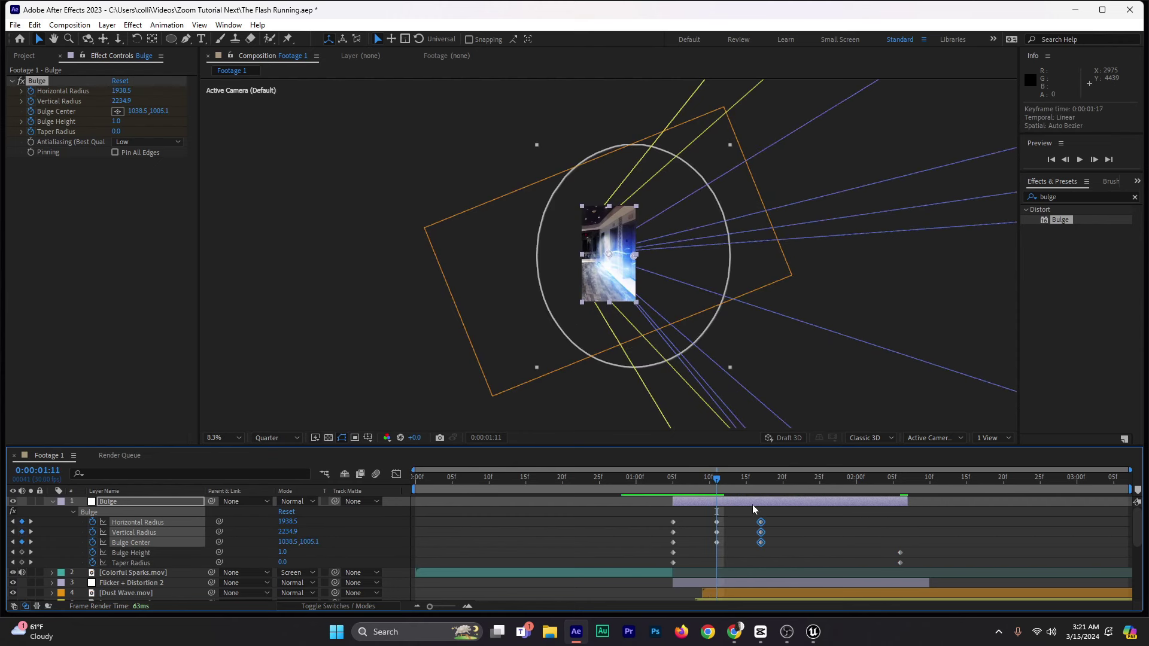
pyautogui.press('space')
pyautogui.click(900, 507)
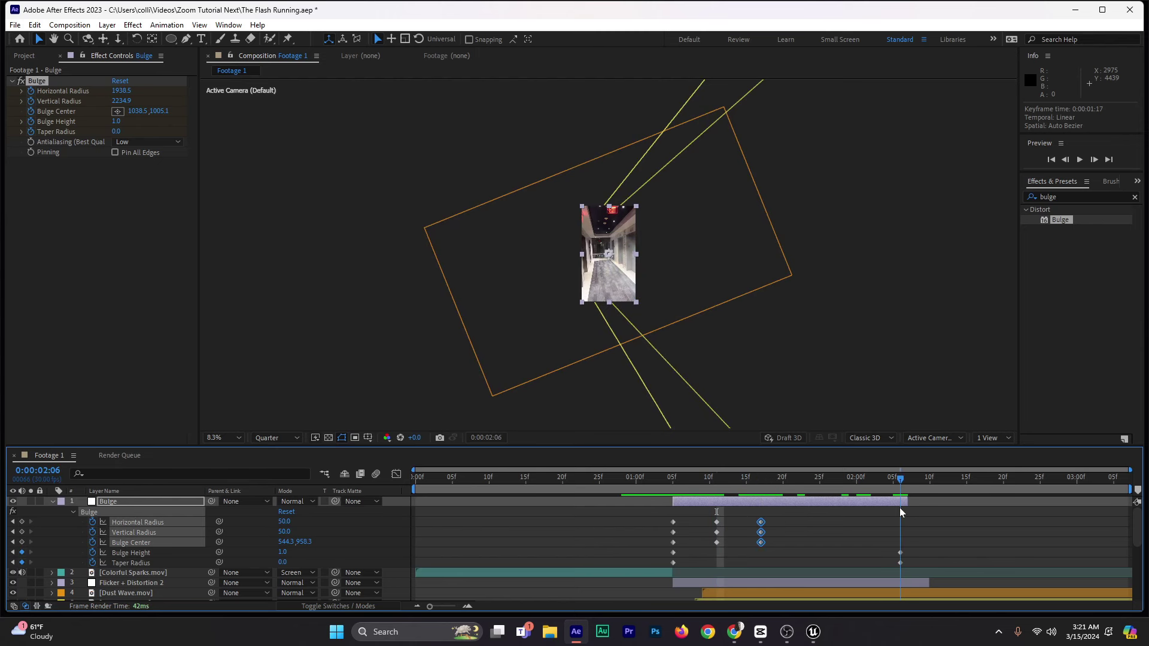
pyautogui.click(283, 563)
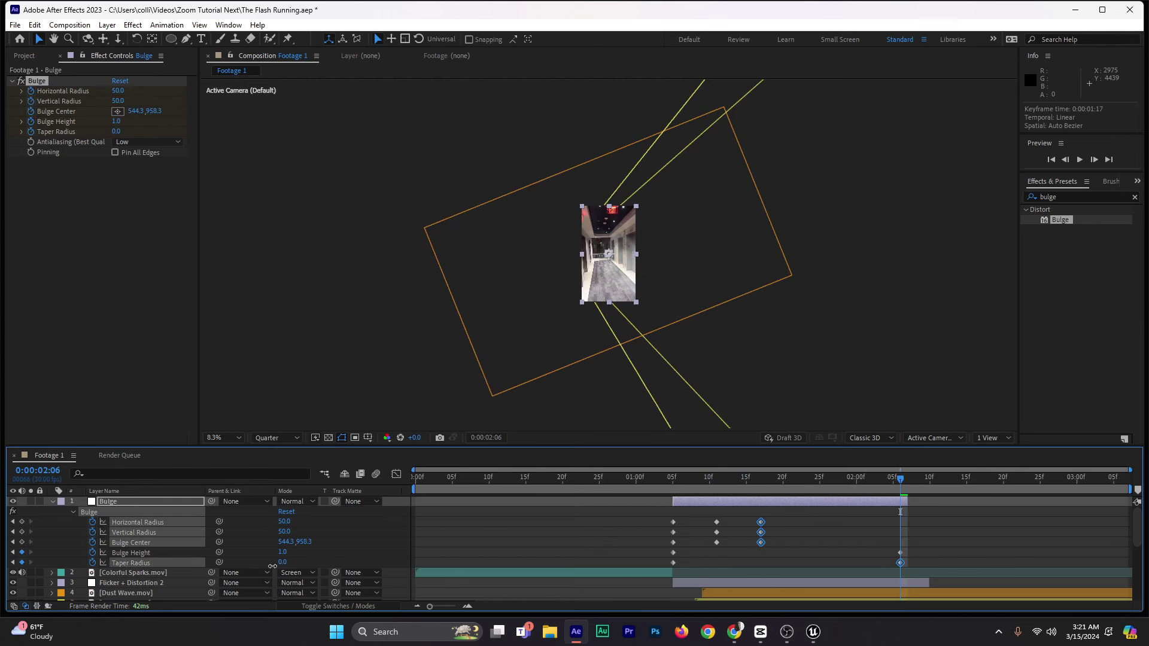
pyautogui.keyDown('shift'); pyautogui.click(279, 553); pyautogui.keyUp('shift')
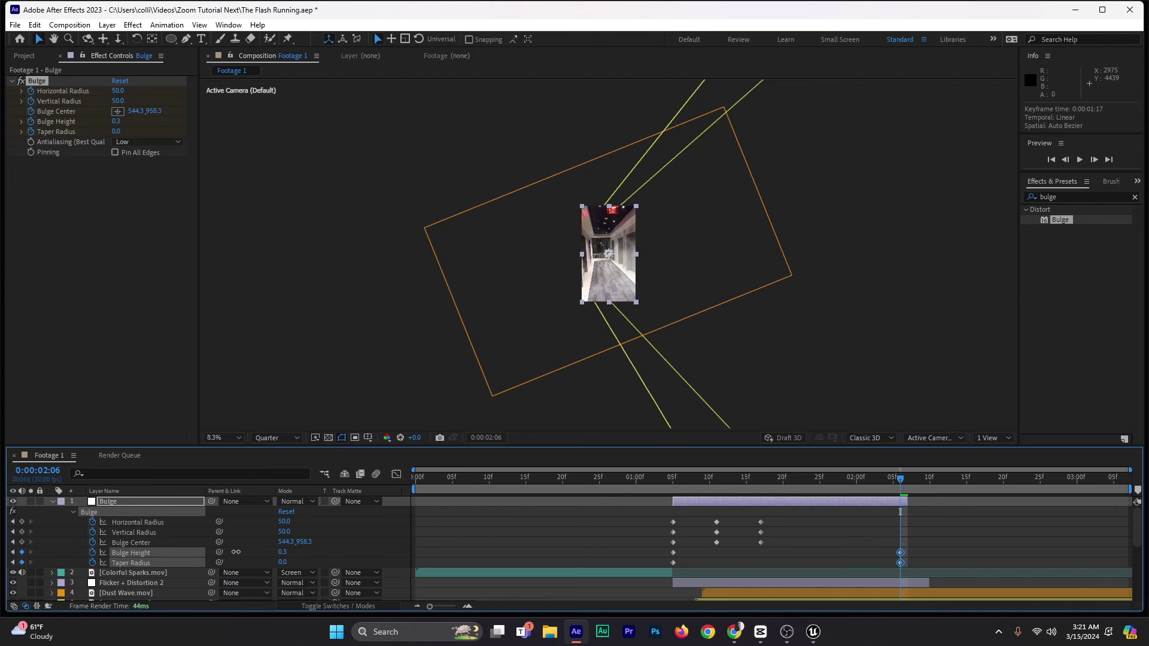
pyautogui.click(237, 554)
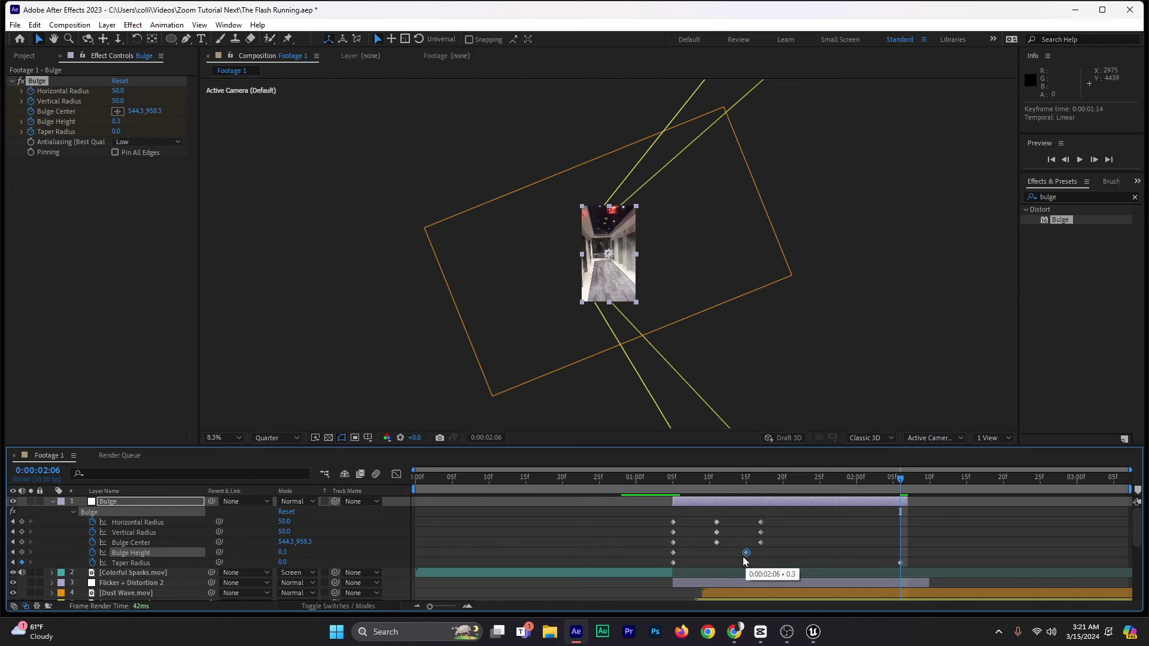
pyautogui.moveTo(743, 557); pyautogui.dragTo(736, 558)
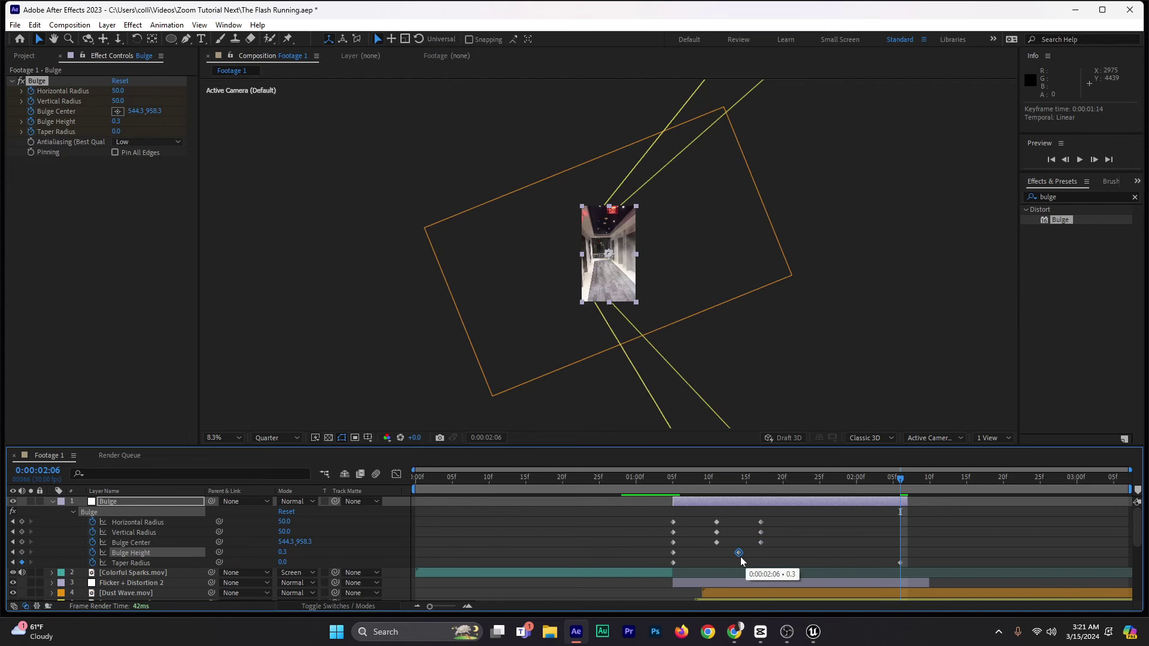
pyautogui.click(217, 437)
pyautogui.click(242, 238)
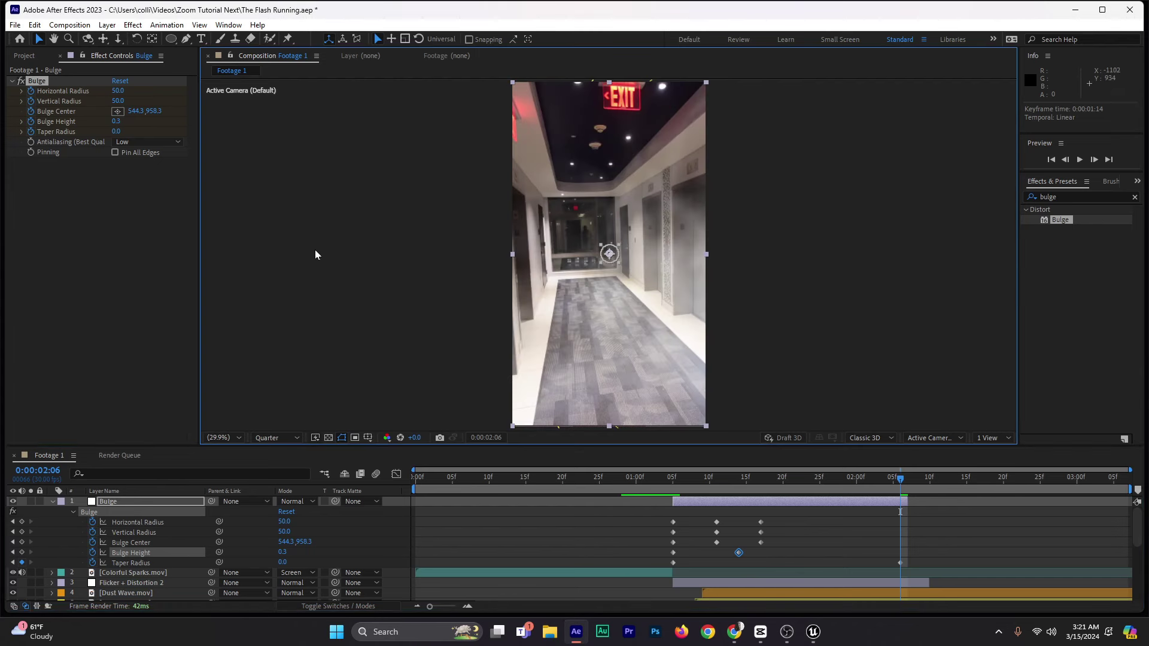
# Step: Preview the bulge and lower Bulge Height at 1:14
pyautogui.click(634, 476)
pyautogui.press('space')
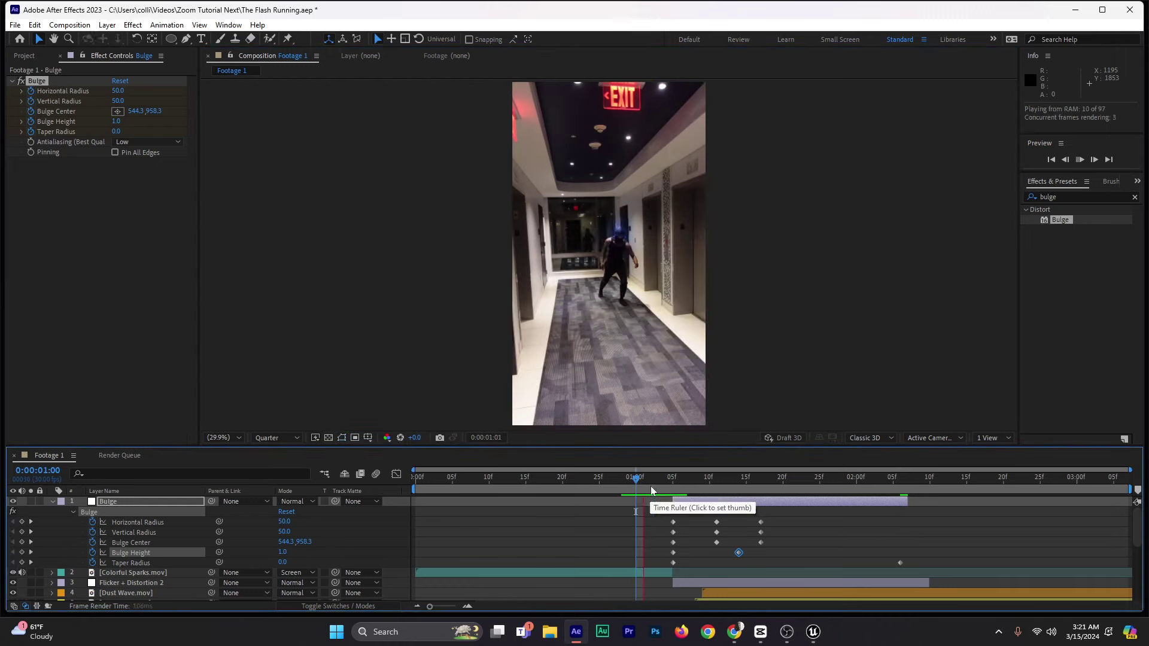
pyautogui.click(644, 479)
pyautogui.moveTo(646, 483); pyautogui.dragTo(740, 489)
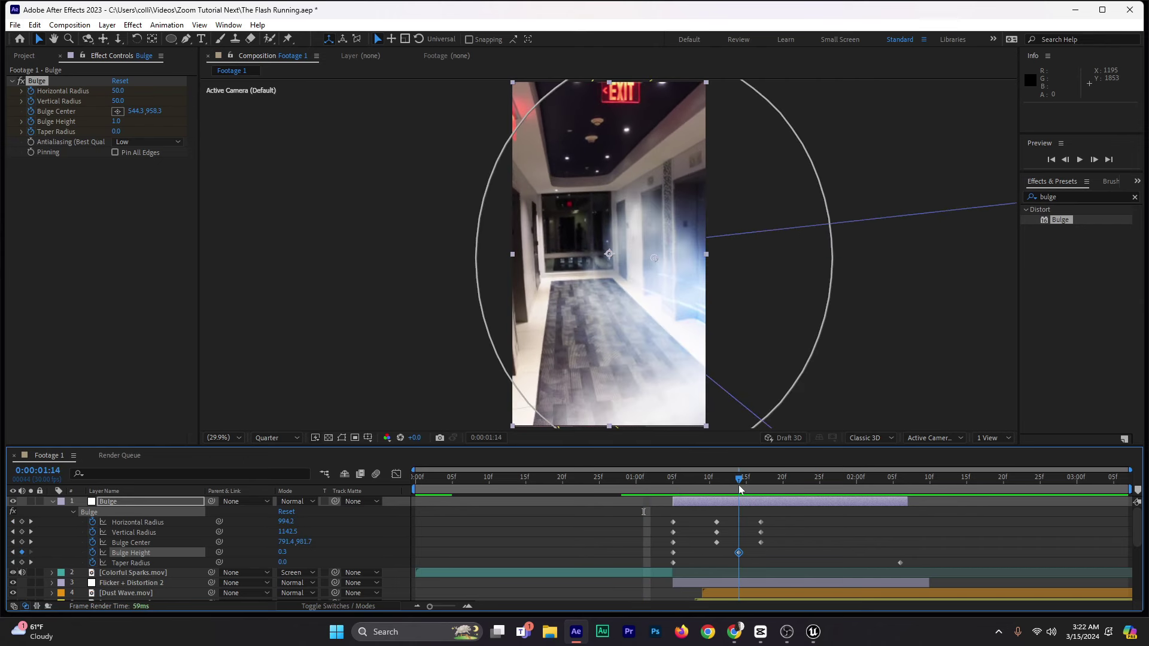
pyautogui.press('space')
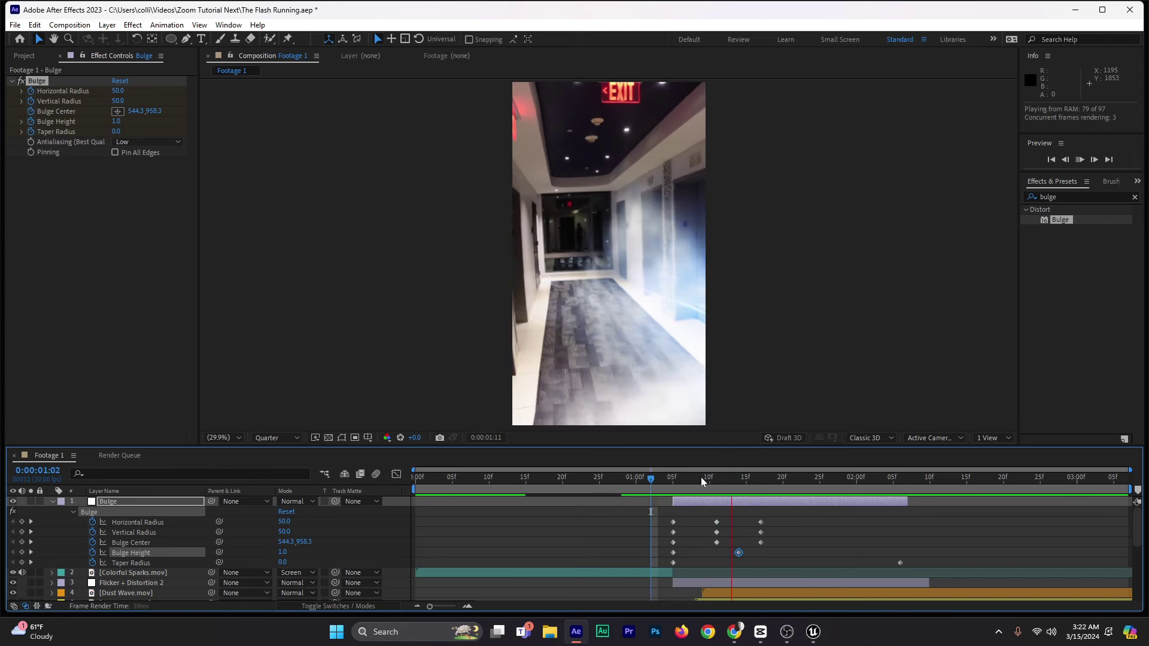
pyautogui.moveTo(701, 477); pyautogui.dragTo(670, 499)
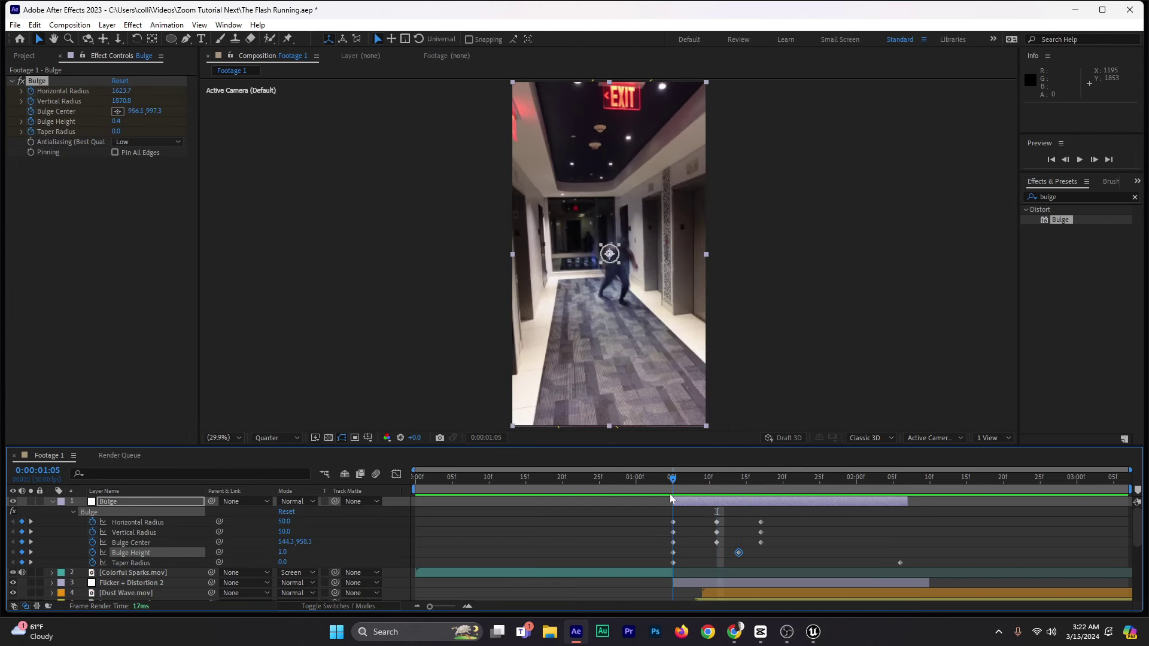
pyautogui.moveTo(281, 560); pyautogui.dragTo(276, 557)
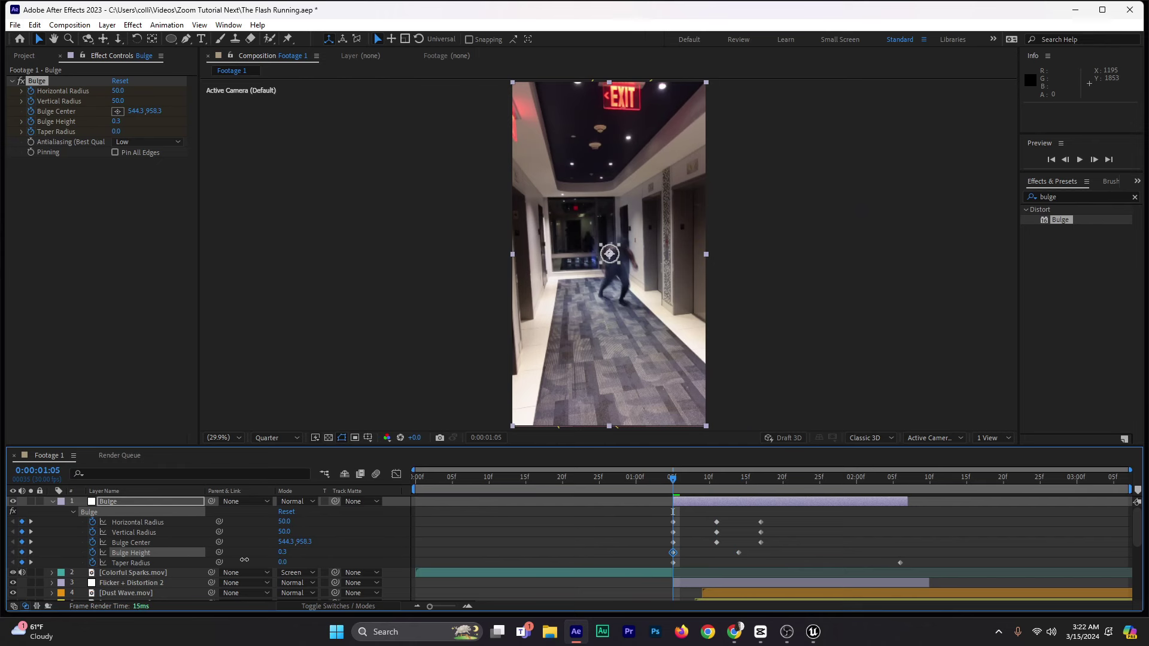
# Step: Delete the extra Bulge Height keyframe at 0:00:01:14
pyautogui.moveTo(697, 490); pyautogui.dragTo(744, 497)
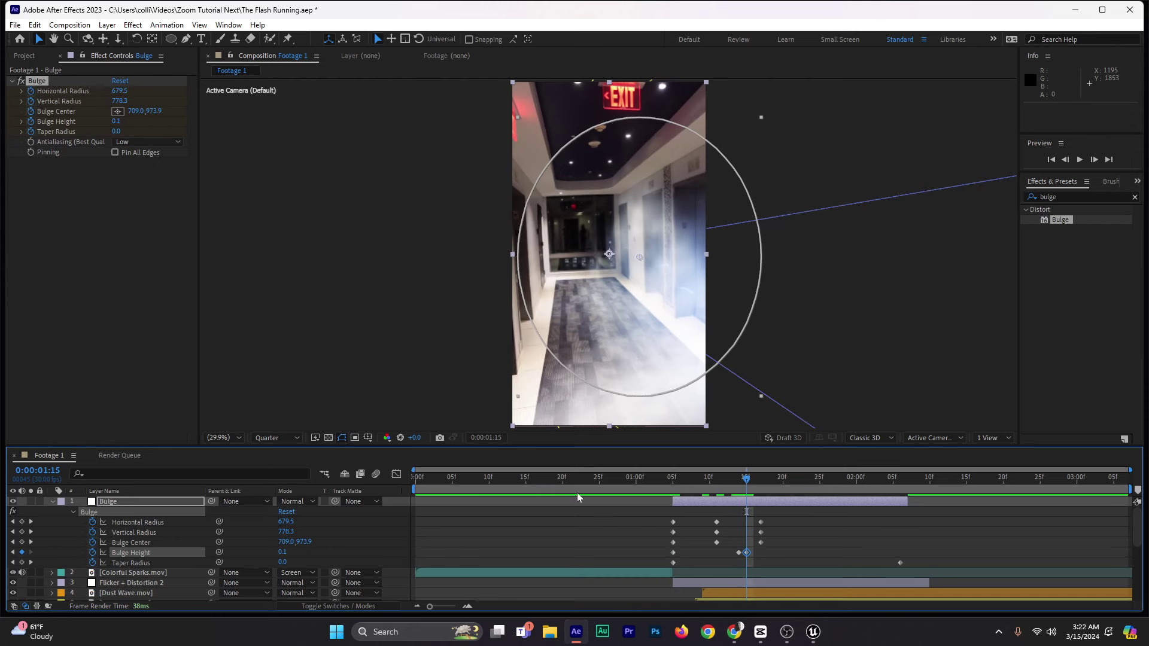
pyautogui.click(577, 482)
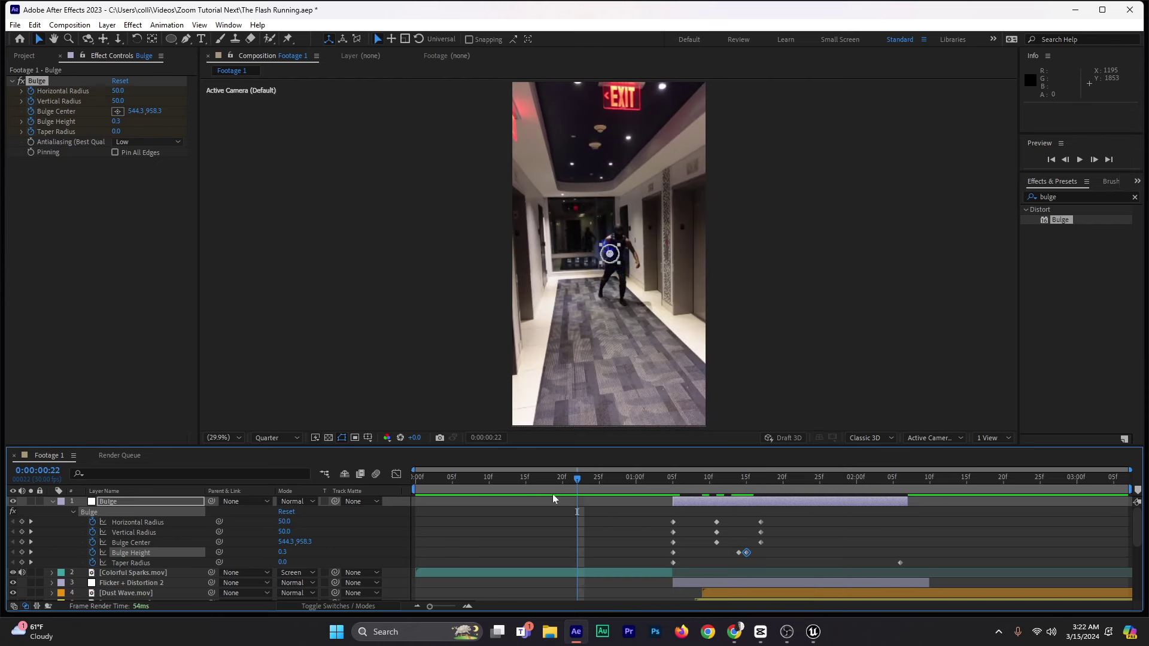
pyautogui.moveTo(577, 481); pyautogui.dragTo(662, 483)
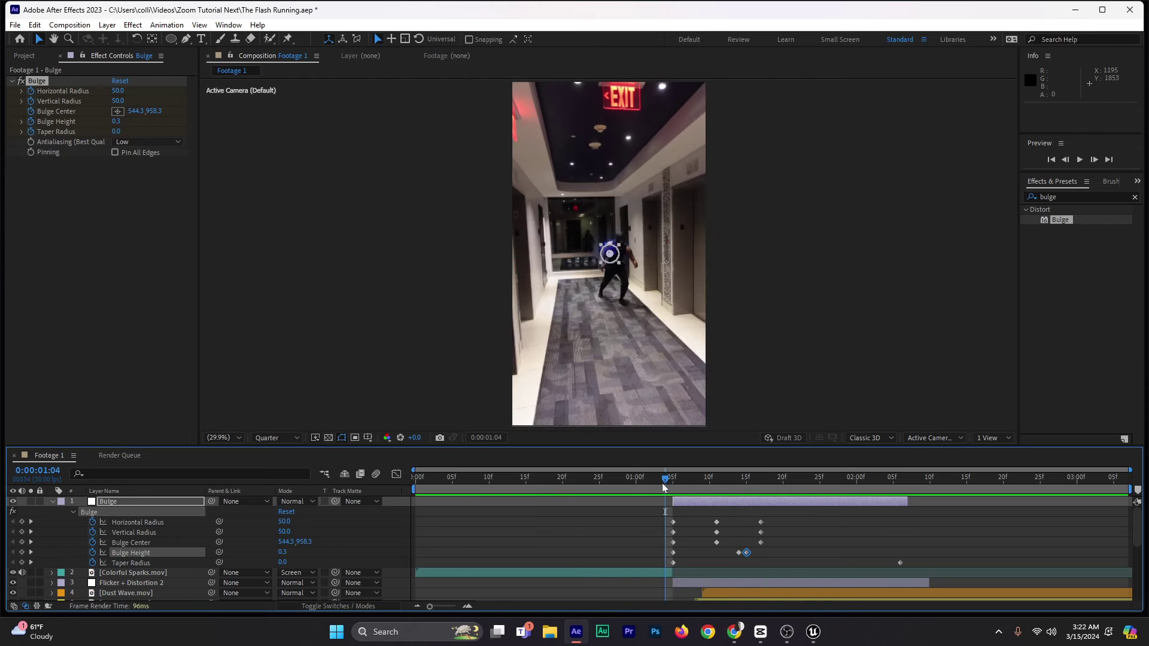
pyautogui.press('space')
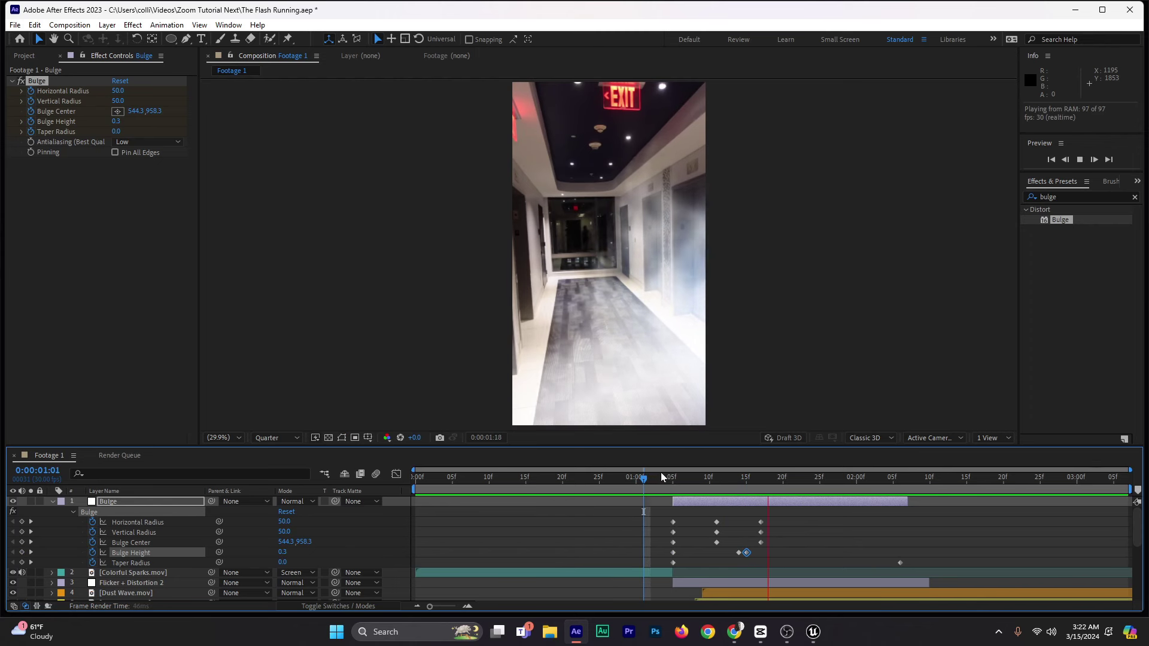
pyautogui.click(739, 478)
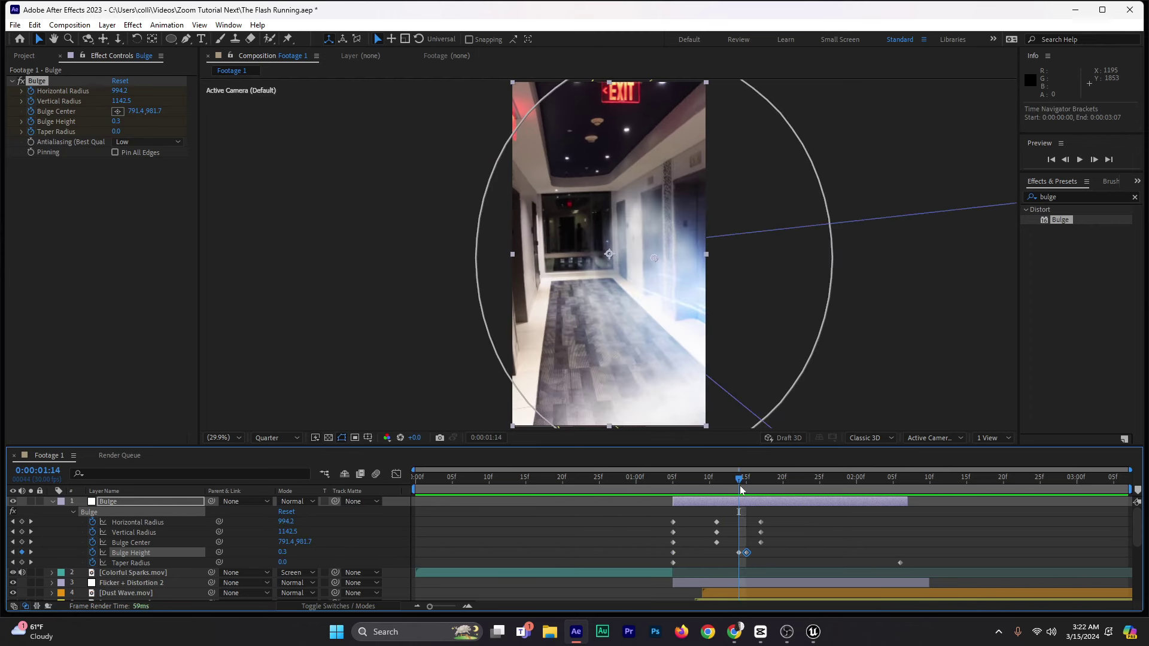
pyautogui.click(744, 491)
pyautogui.click(740, 495)
pyautogui.click(739, 552)
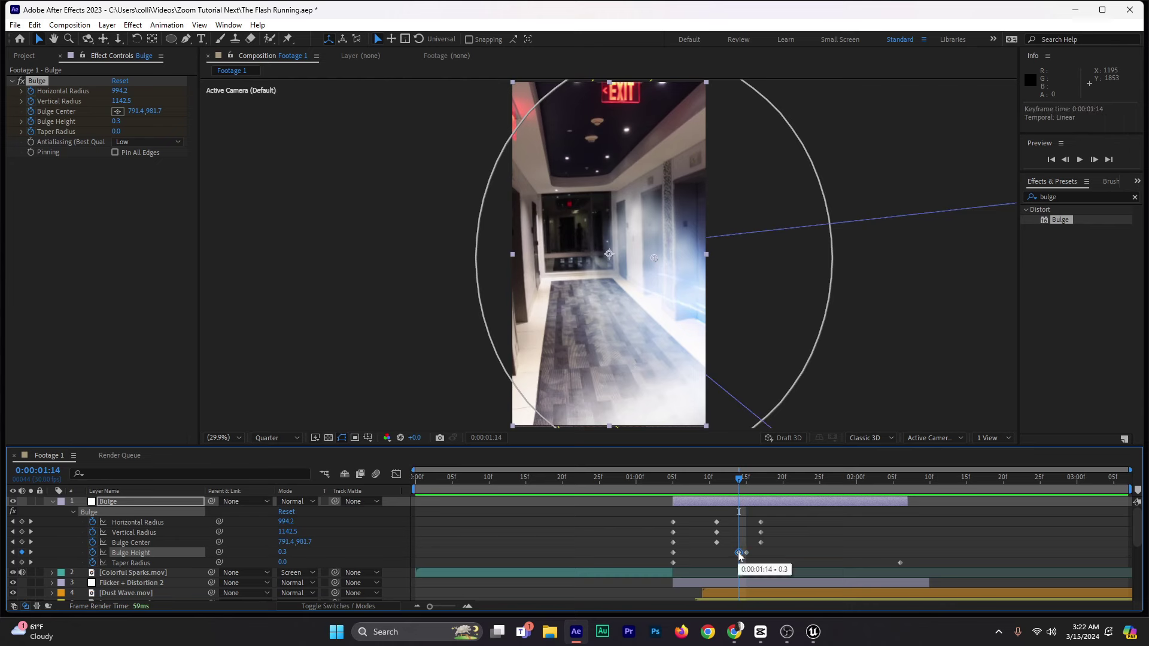
pyautogui.press('Delete')
# Step: Move the Taper Radius keyframe earlier and trim the Bulge layer to end at 0:00:01:18
pyautogui.click(634, 478)
pyautogui.press('space')
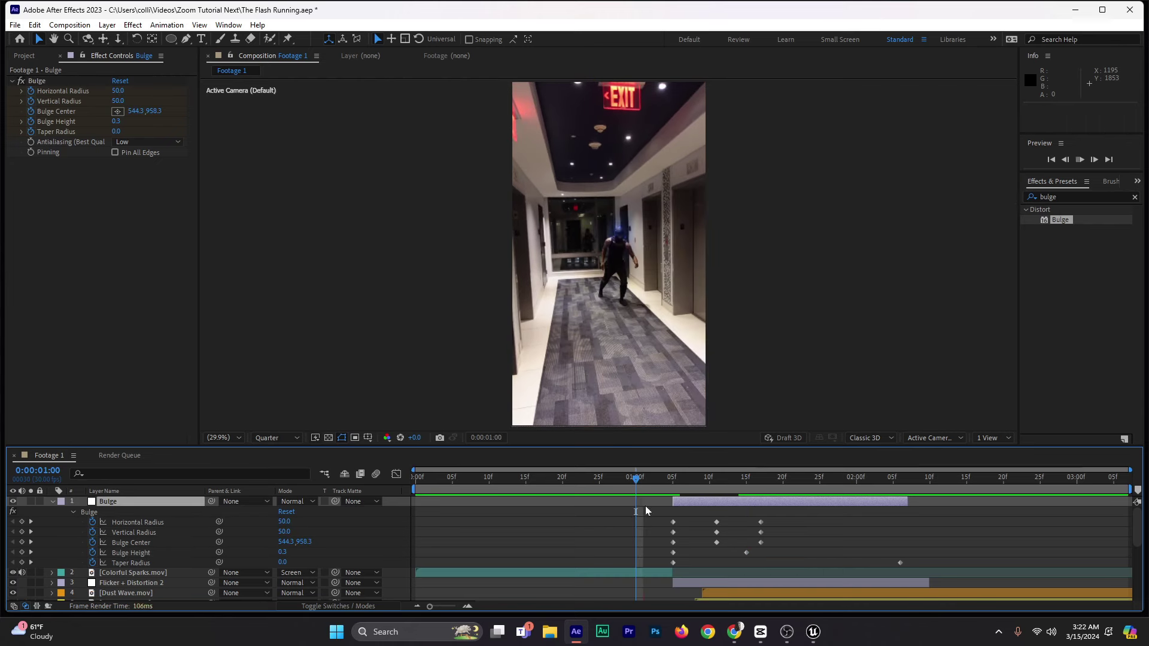
pyautogui.click(645, 486)
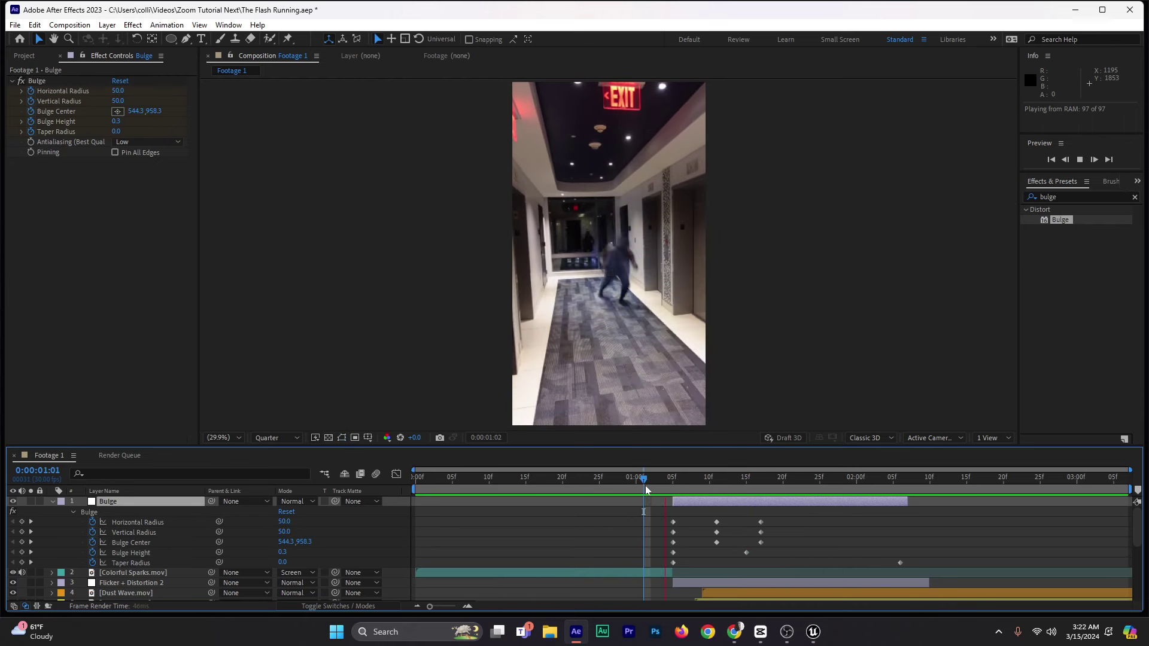
pyautogui.click(657, 486)
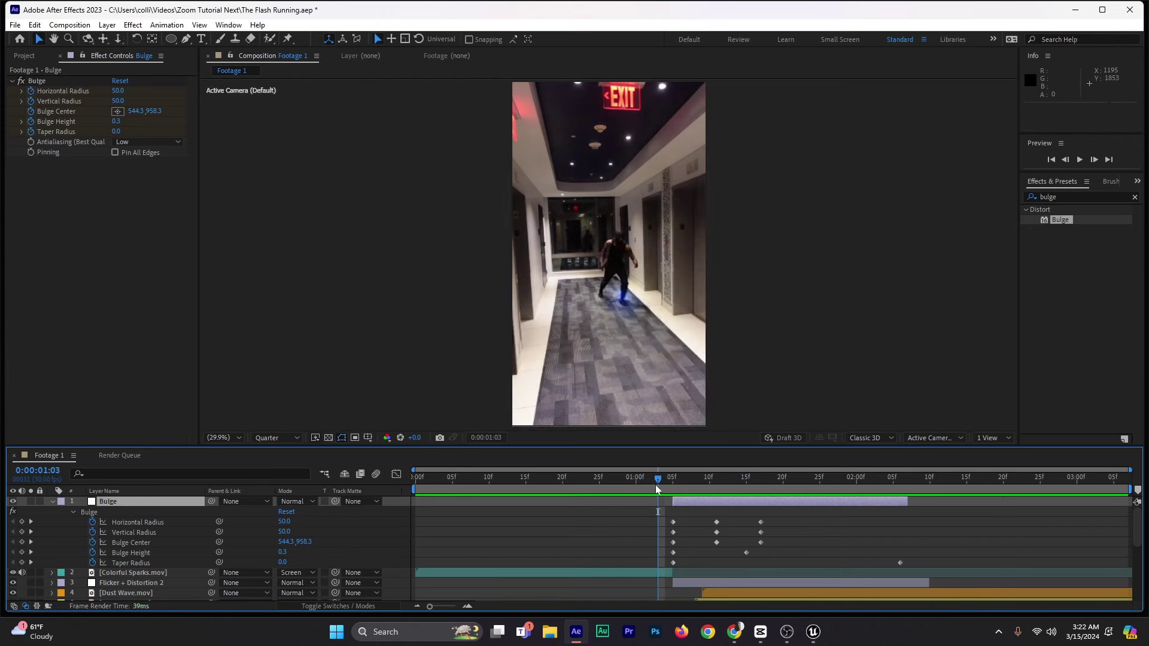
pyautogui.moveTo(657, 486); pyautogui.dragTo(900, 513)
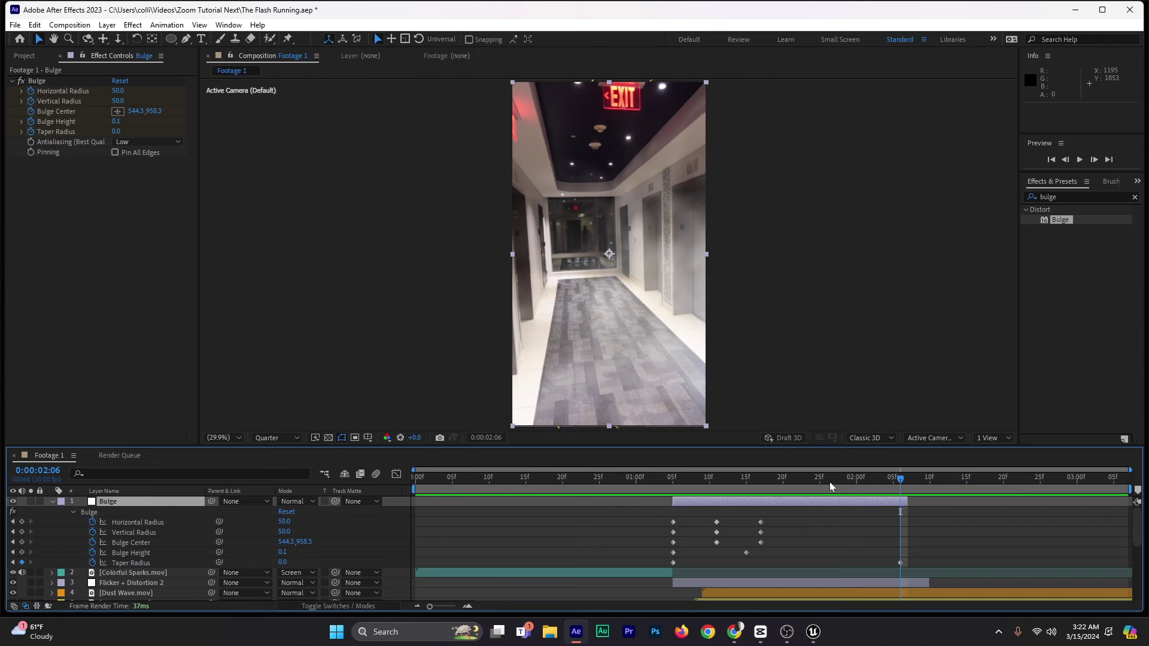
pyautogui.moveTo(829, 486); pyautogui.dragTo(732, 508)
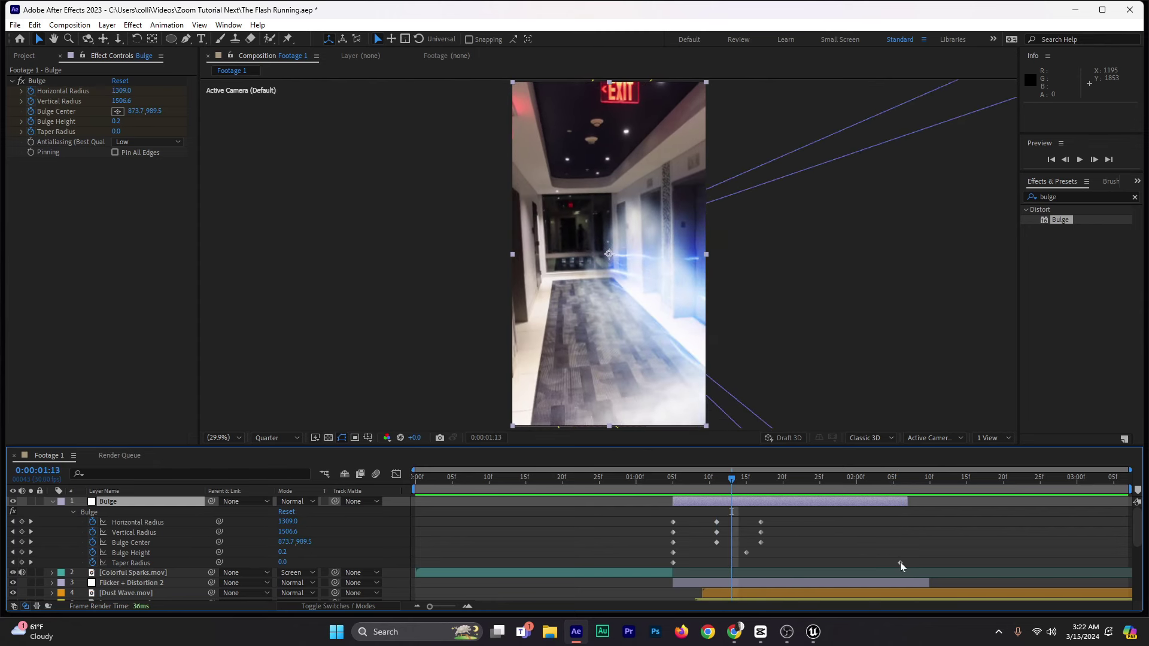
pyautogui.moveTo(900, 563); pyautogui.dragTo(748, 573)
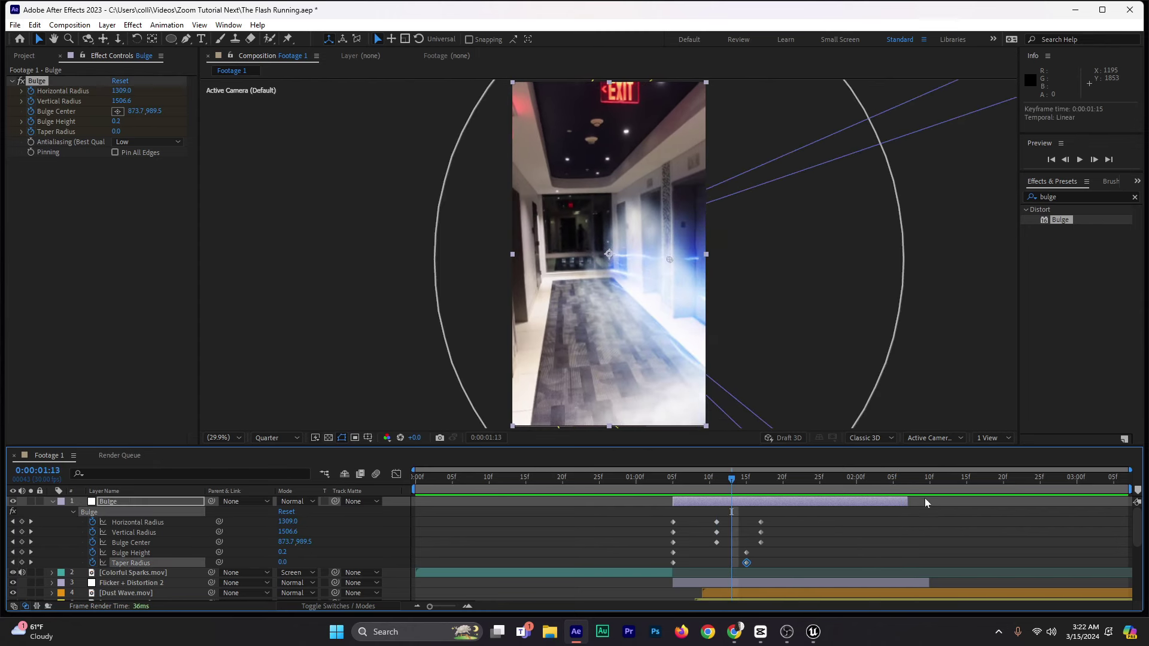
pyautogui.moveTo(909, 504); pyautogui.dragTo(749, 487)
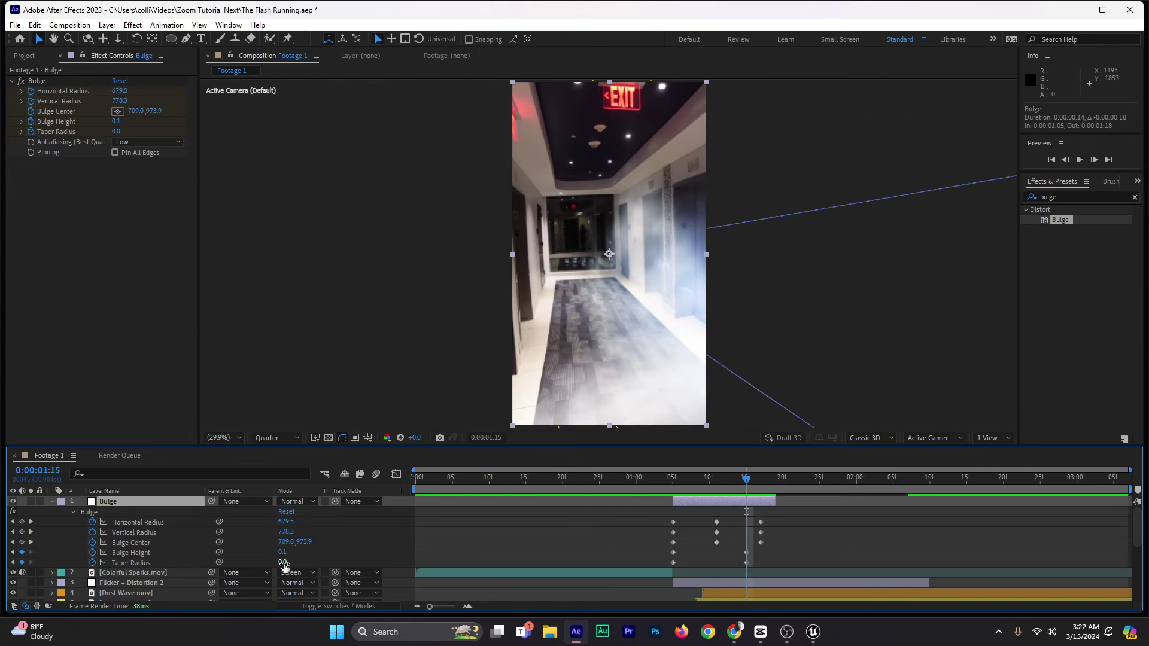
# Step: Keyframe Taper Radius and raise it to about 727 at 1:15
pyautogui.moveTo(283, 567); pyautogui.dragTo(556, 559)
pyautogui.moveTo(476, 567); pyautogui.dragTo(680, 572)
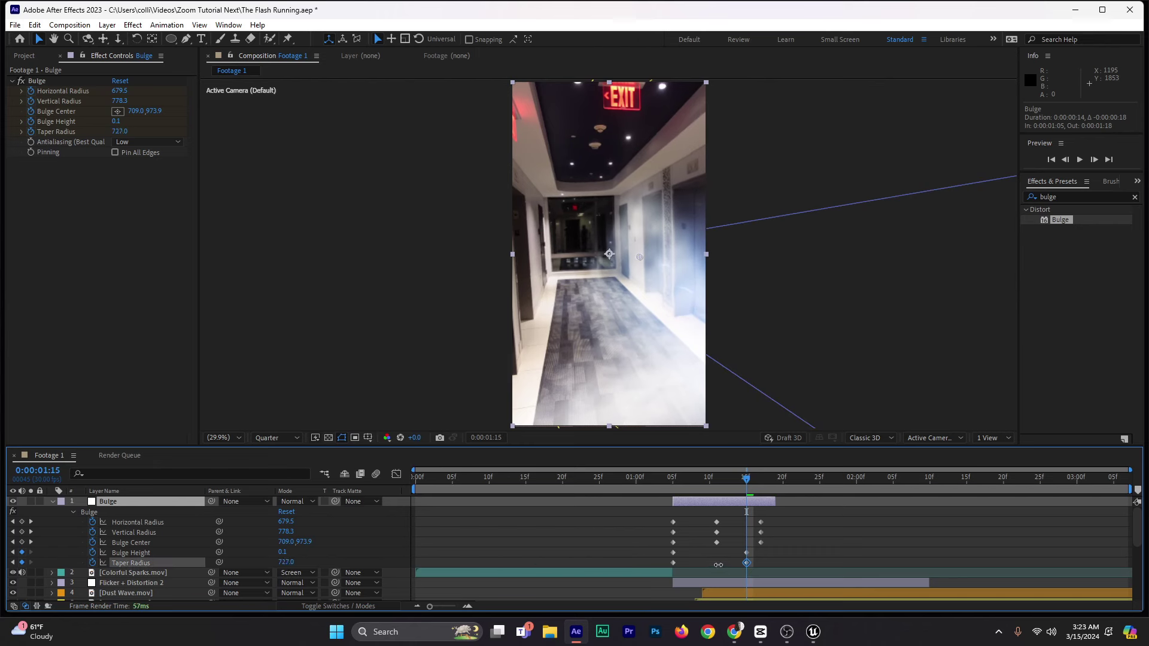
pyautogui.click(89, 512)
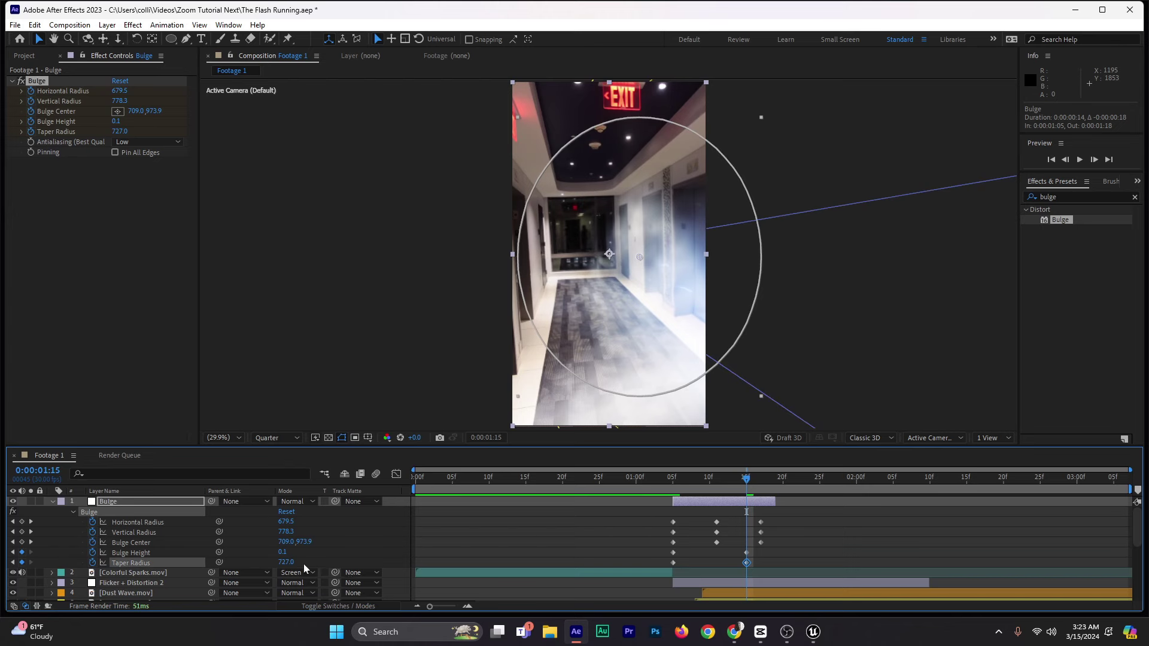
pyautogui.click(590, 488)
pyautogui.press('space')
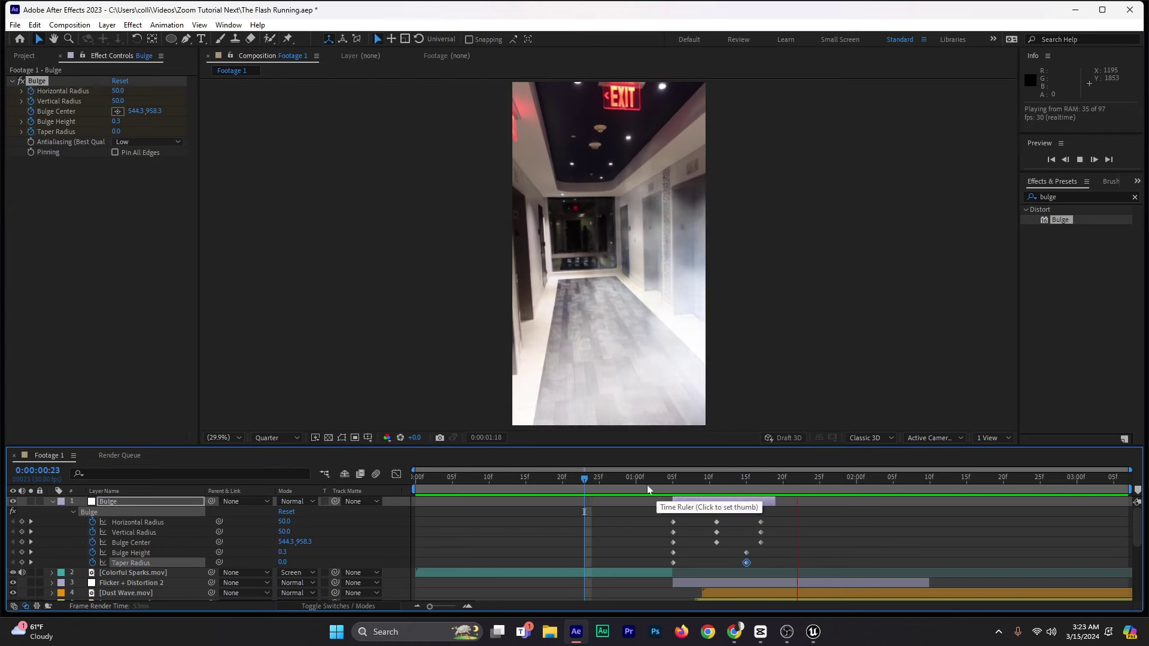
pyautogui.click(644, 484)
pyautogui.press('space')
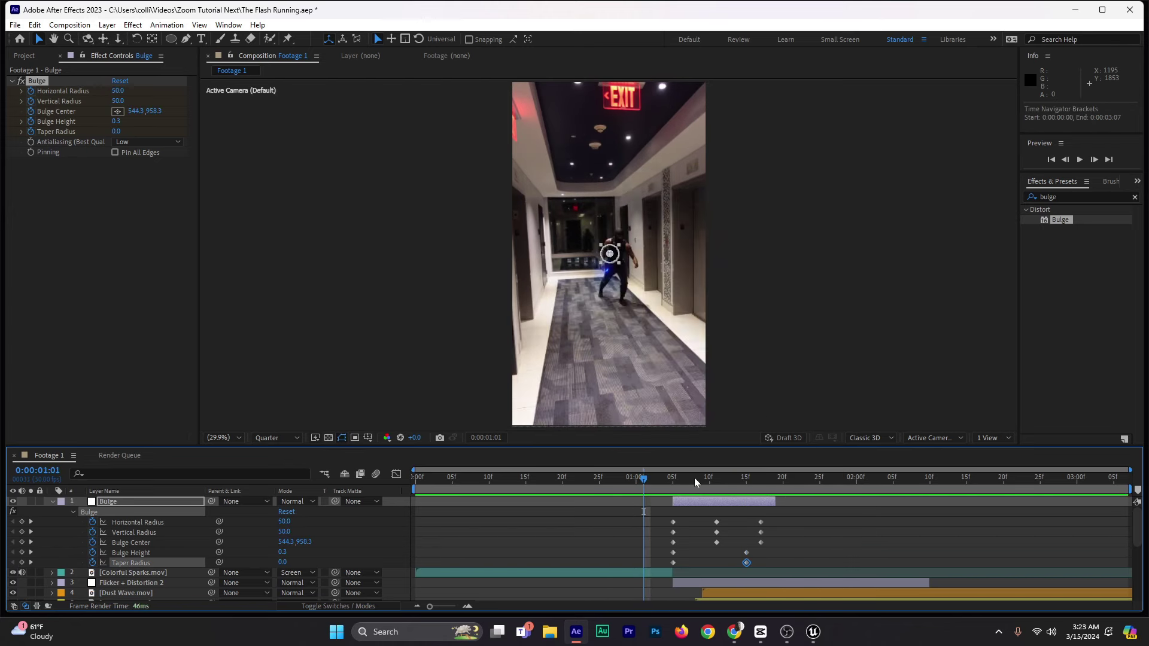
pyautogui.moveTo(694, 478)
pyautogui.mouseDown()
pyautogui.moveTo(746, 485)
pyautogui.moveTo(675, 482)
pyautogui.mouseUp()
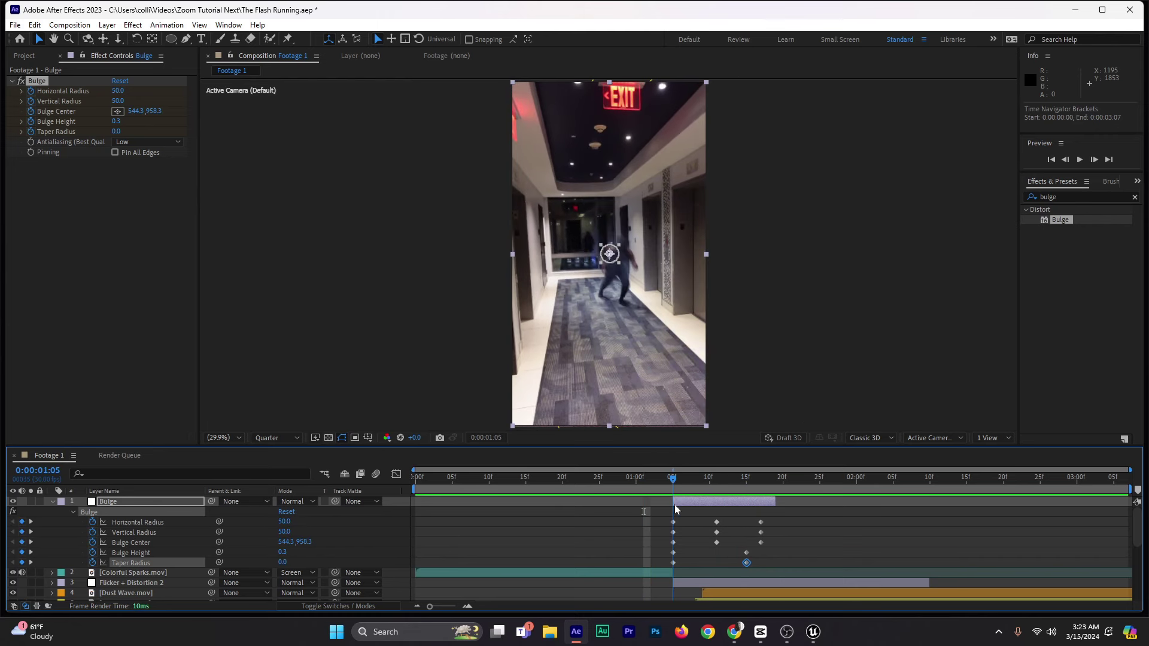
# Step: Set the starting Taper Radius keyframe at 1:05 to 300 and extend the Bulge layer's end
pyautogui.moveTo(283, 565); pyautogui.dragTo(371, 564)
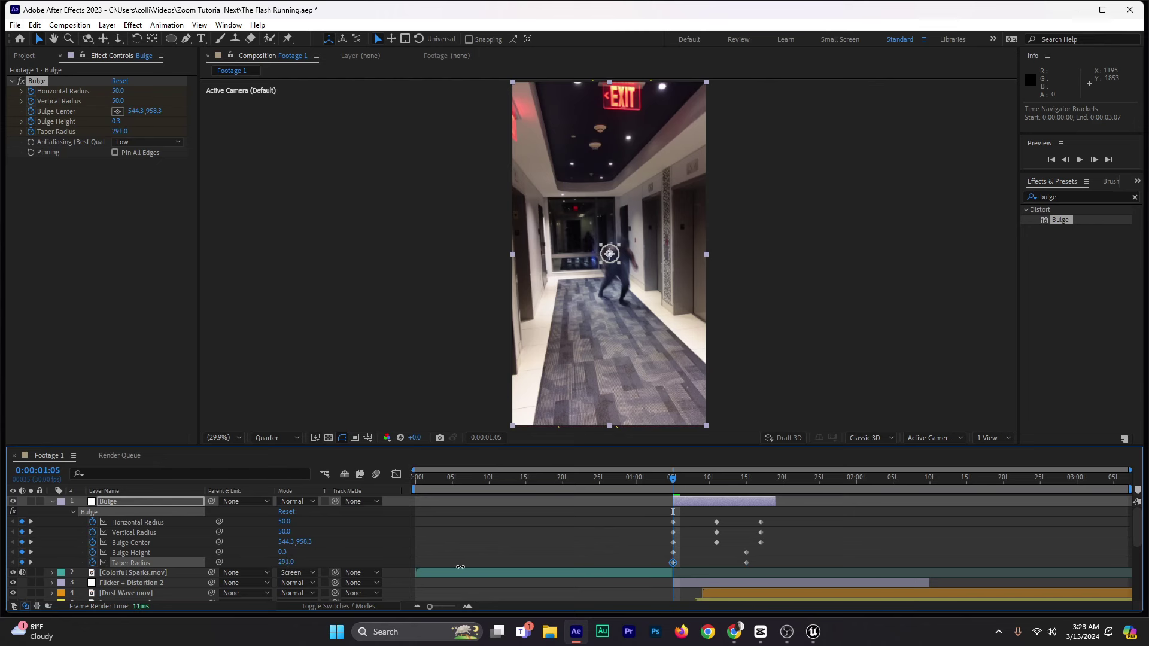
pyautogui.click(612, 482)
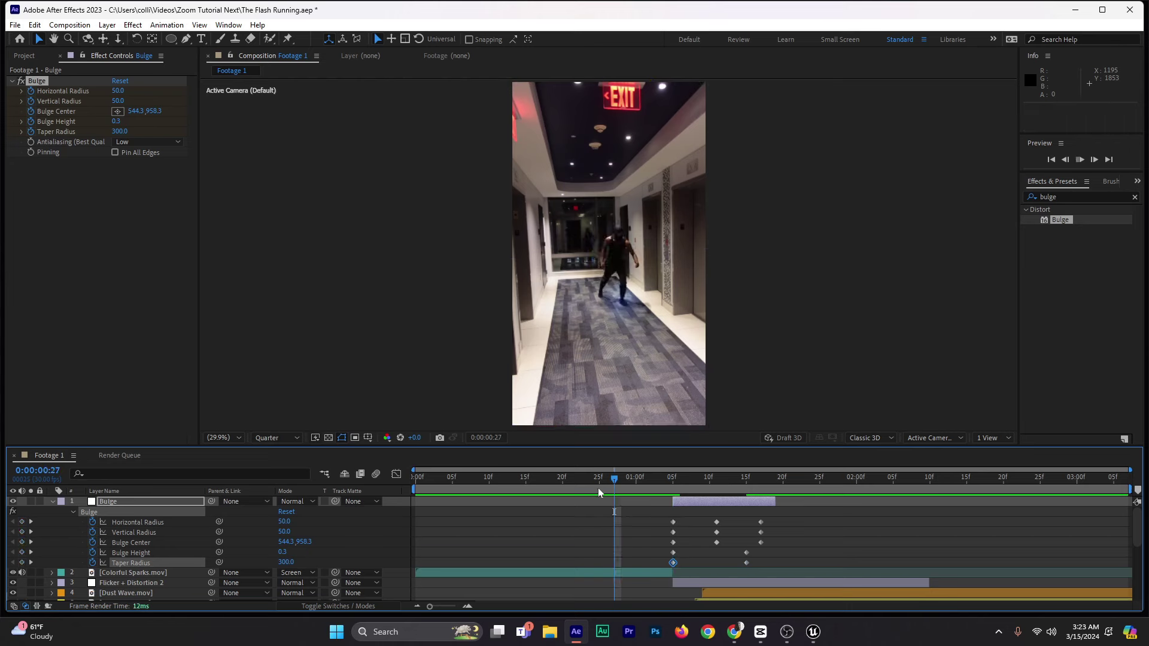
pyautogui.press('space')
pyautogui.click(654, 480)
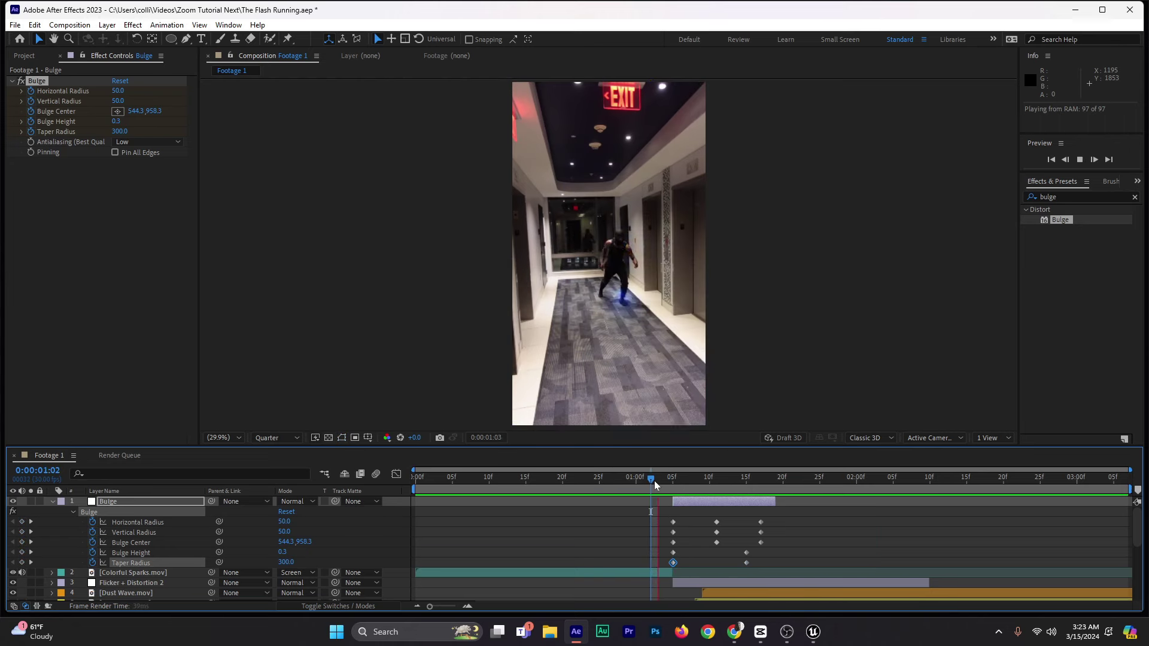
pyautogui.press('space')
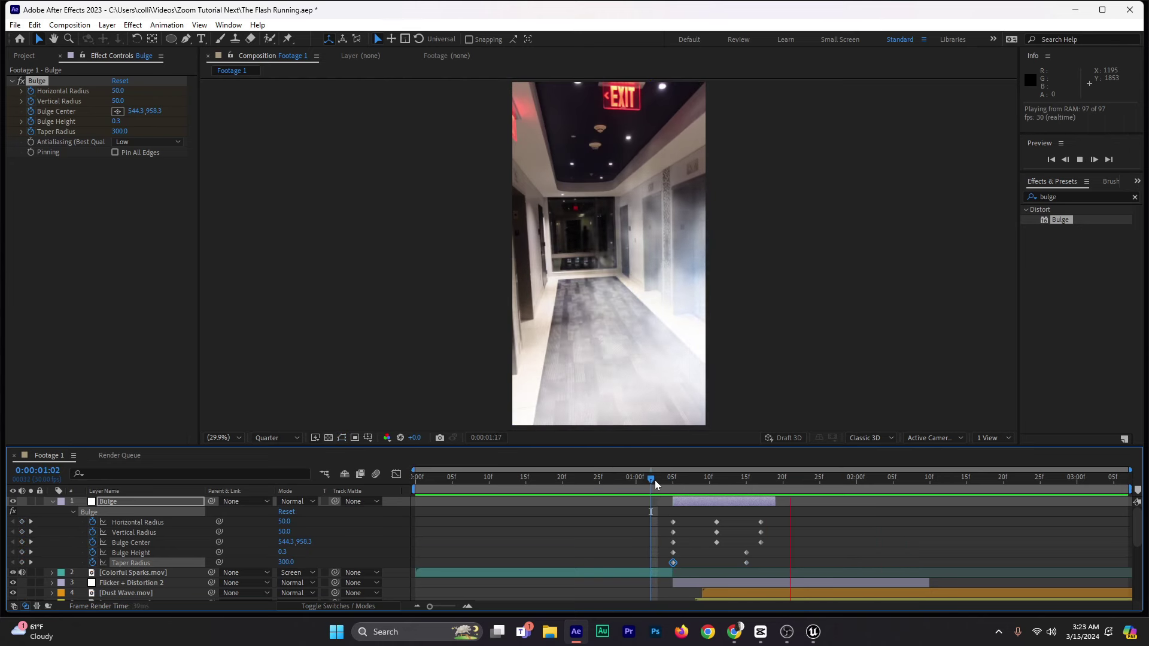
pyautogui.click(658, 480)
pyautogui.moveTo(702, 483); pyautogui.dragTo(864, 501)
pyautogui.click(719, 494)
pyautogui.moveTo(747, 521); pyautogui.dragTo(828, 542)
# Step: Drag the Horizontal Radius, Vertical Radius and Bulge Center end keyframes to 0:00:01:28
pyautogui.click(630, 479)
pyautogui.press('space')
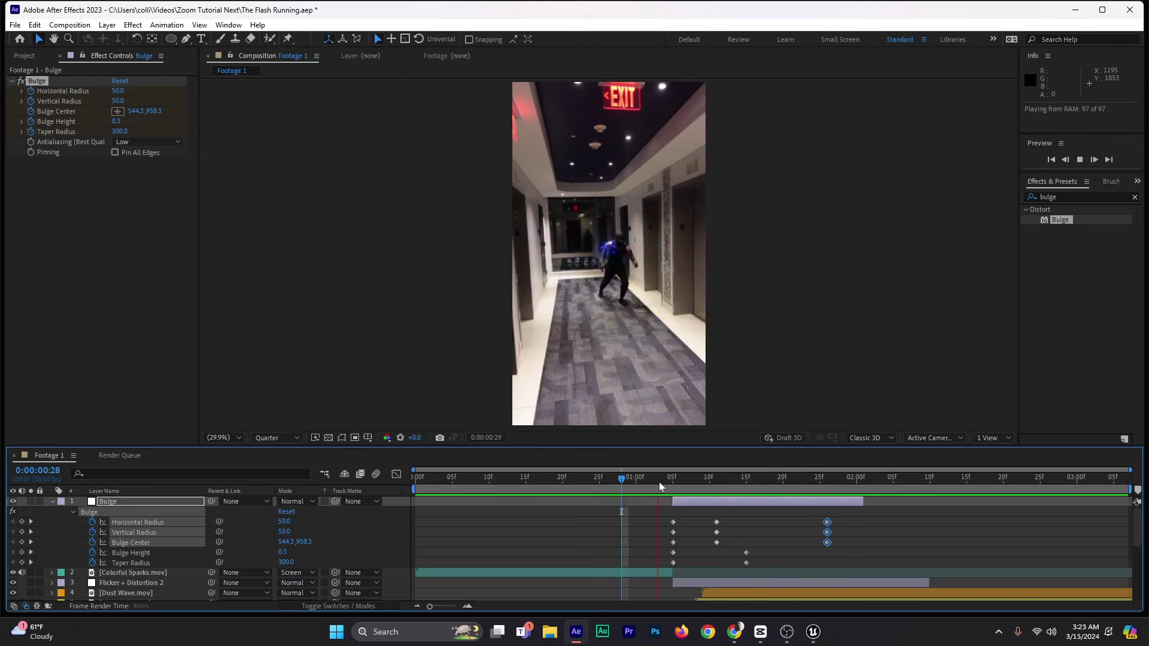
pyautogui.press('space')
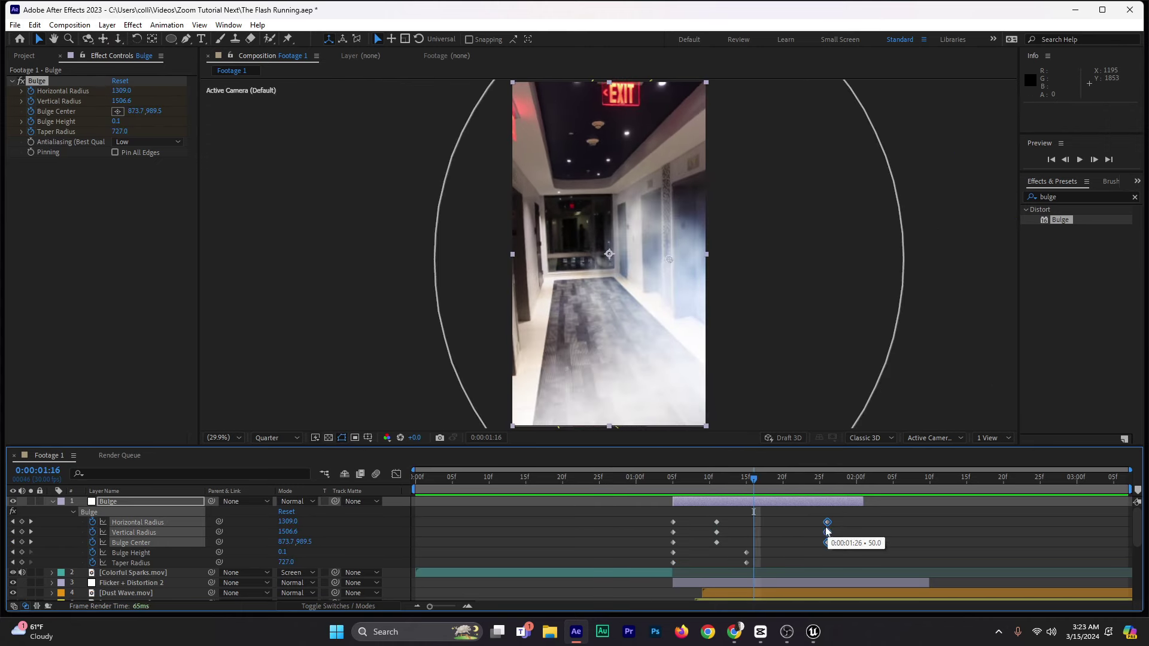
pyautogui.moveTo(827, 532); pyautogui.dragTo(842, 532)
# Step: Preview the longer bulge hold and collapse the Bulge layer's properties
pyautogui.click(622, 479)
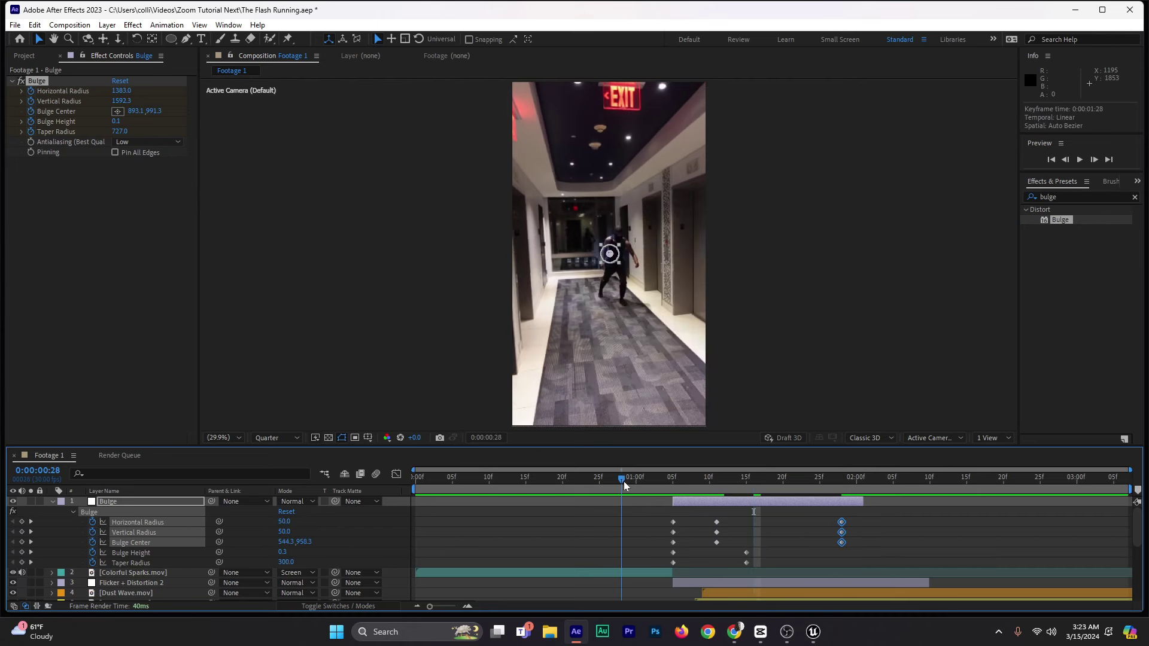
pyautogui.moveTo(624, 481); pyautogui.dragTo(659, 482)
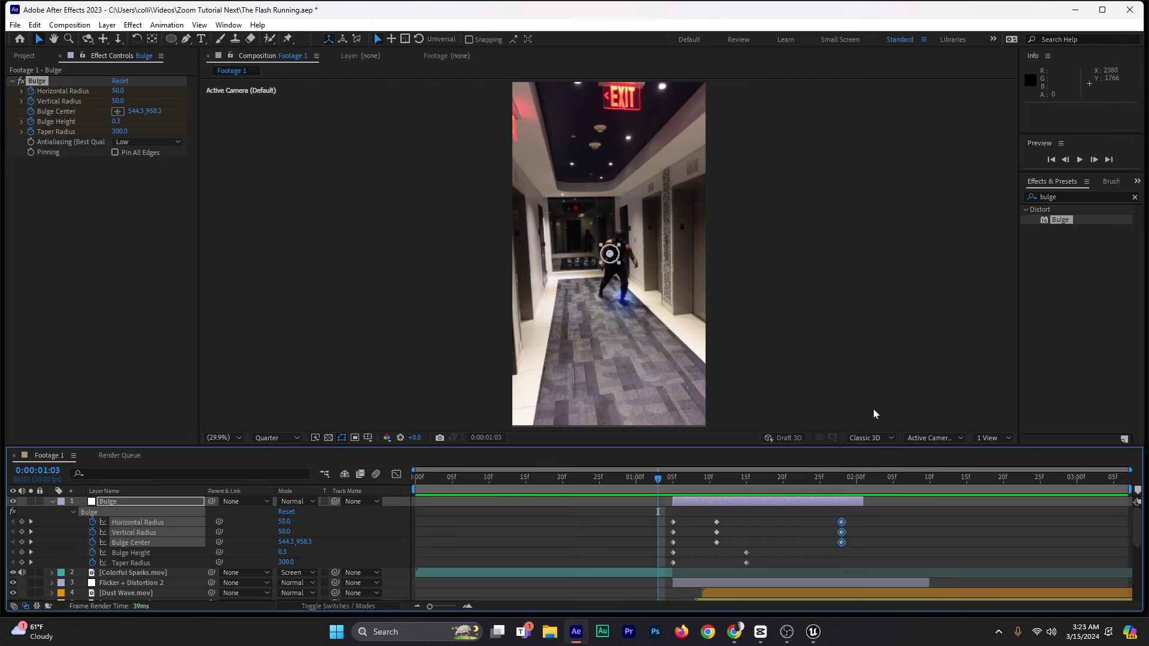
pyautogui.press('space')
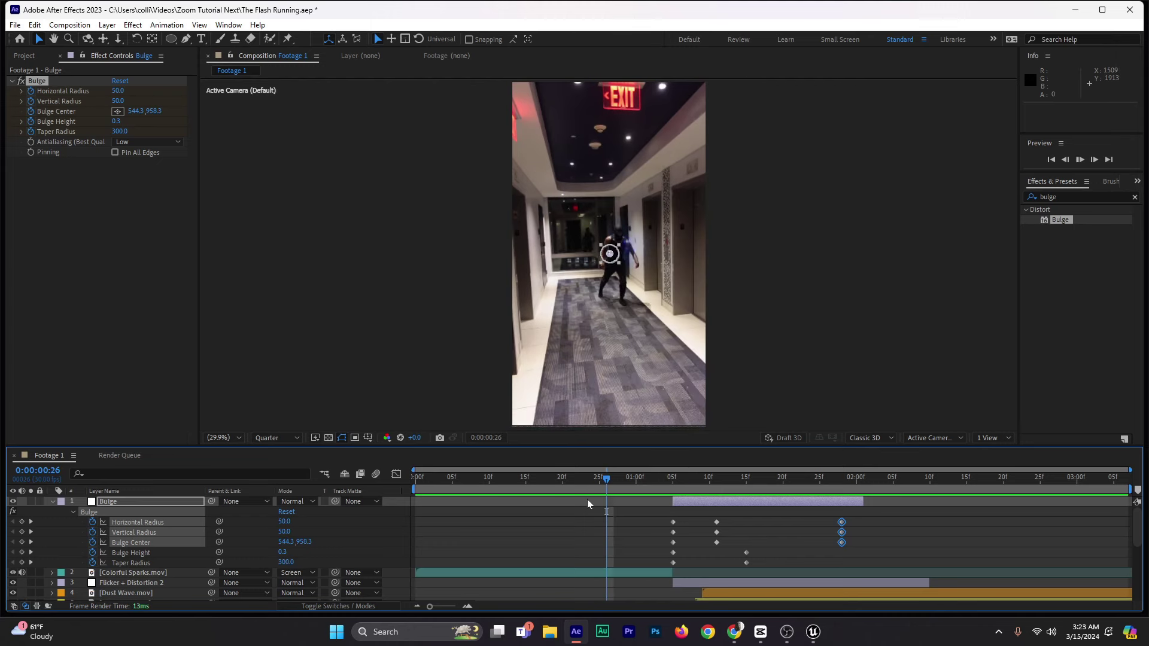
pyautogui.click(665, 474)
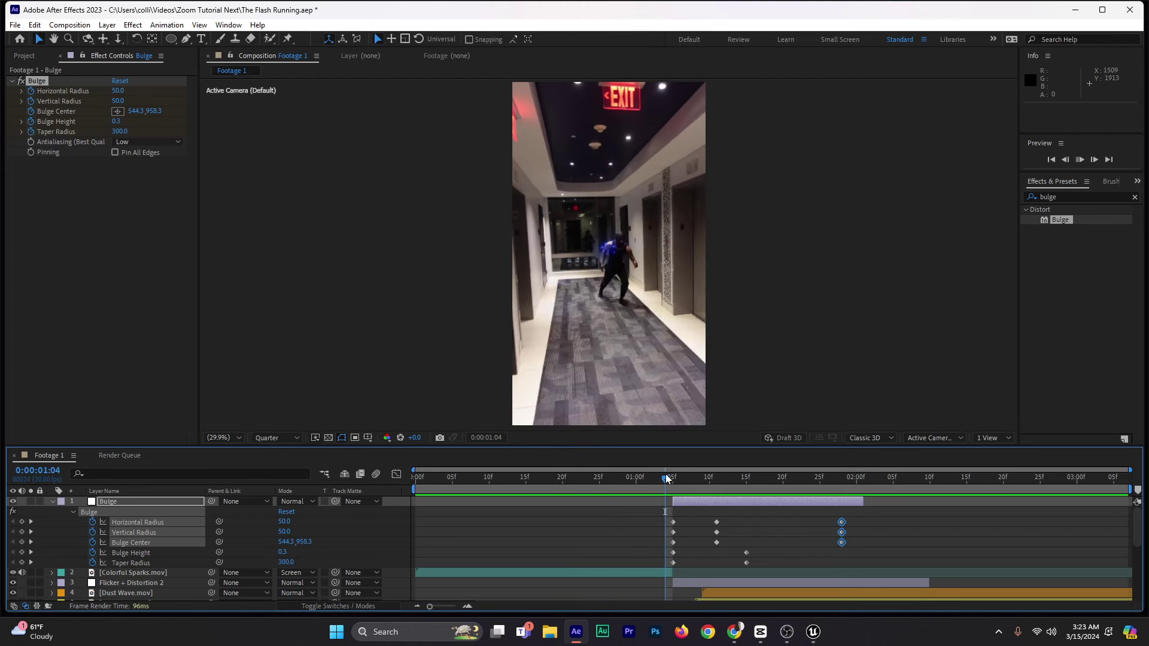
pyautogui.moveTo(666, 474); pyautogui.dragTo(655, 479)
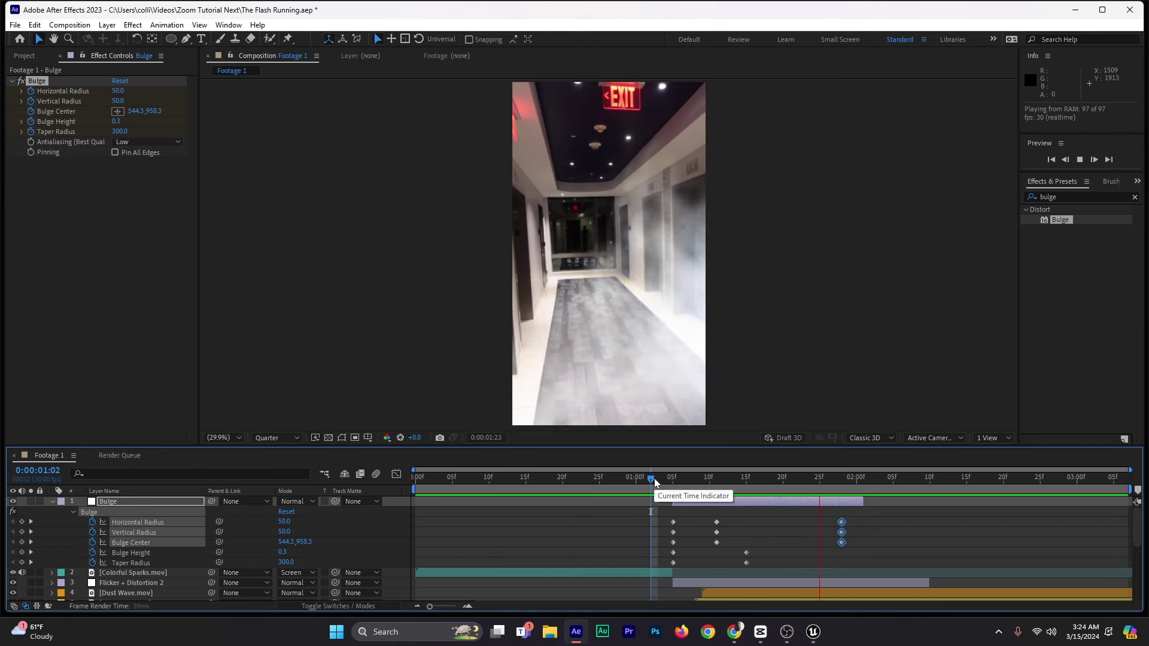
pyautogui.press('space')
pyautogui.click(783, 477)
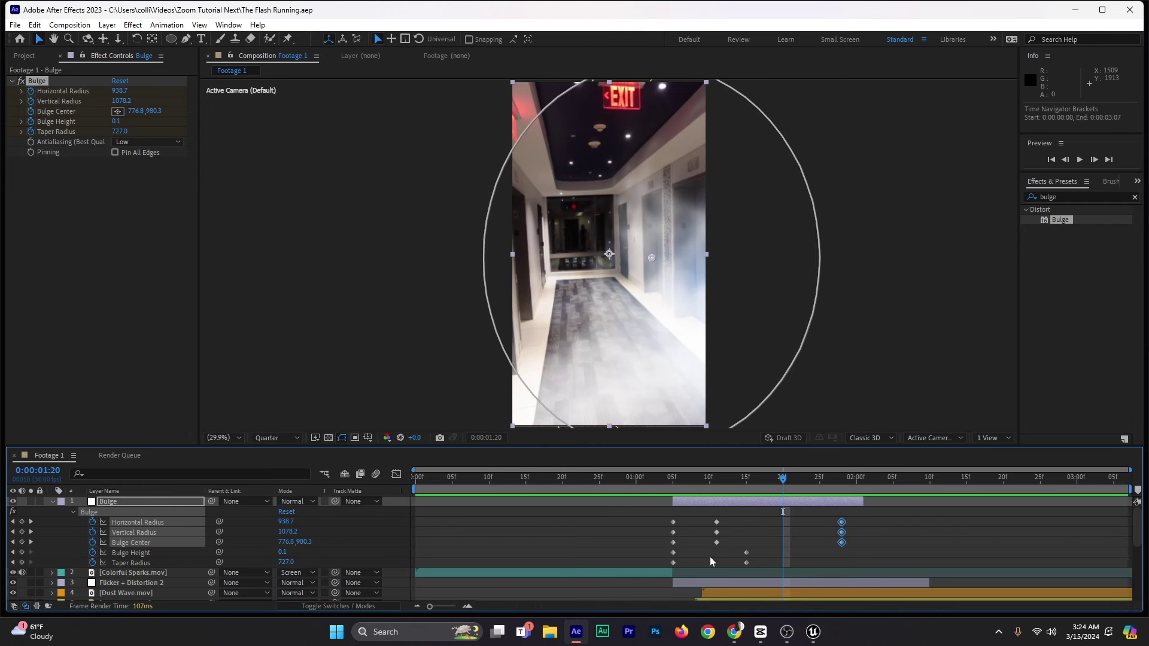
pyautogui.press('u')
pyautogui.press('u')
pyautogui.click(52, 503)
pyautogui.scroll(-2, 875, 573)
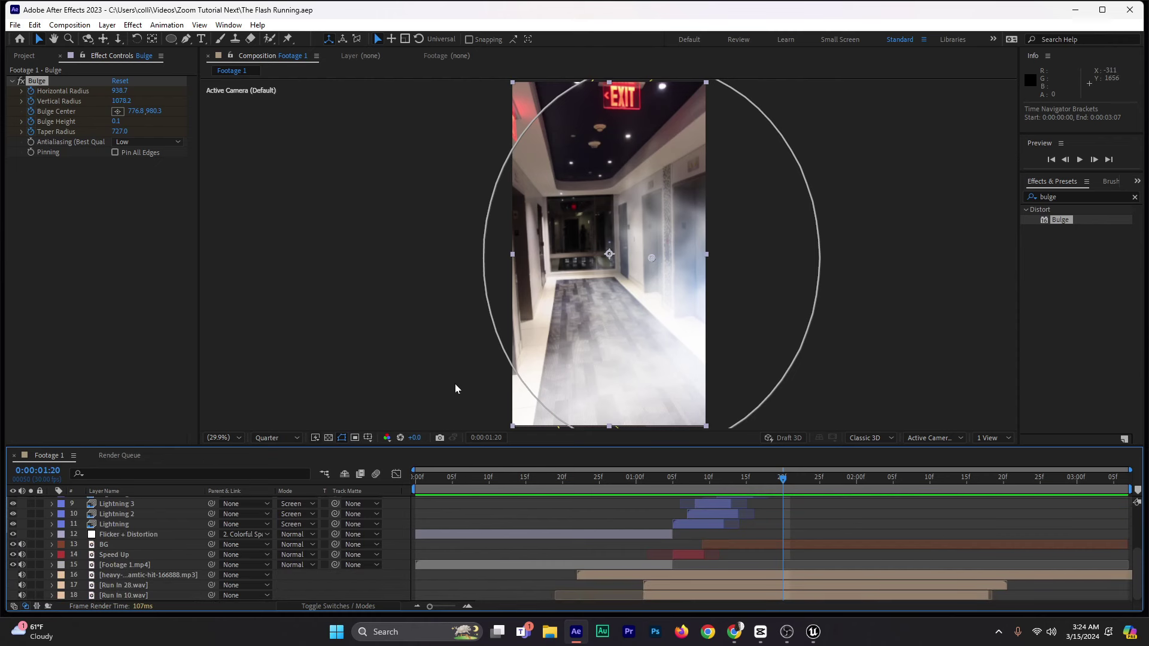
# Step: Pre-compose every layer into a new comp named Done
pyautogui.click(80, 595)
pyautogui.hotkey('ctrl', 'a')
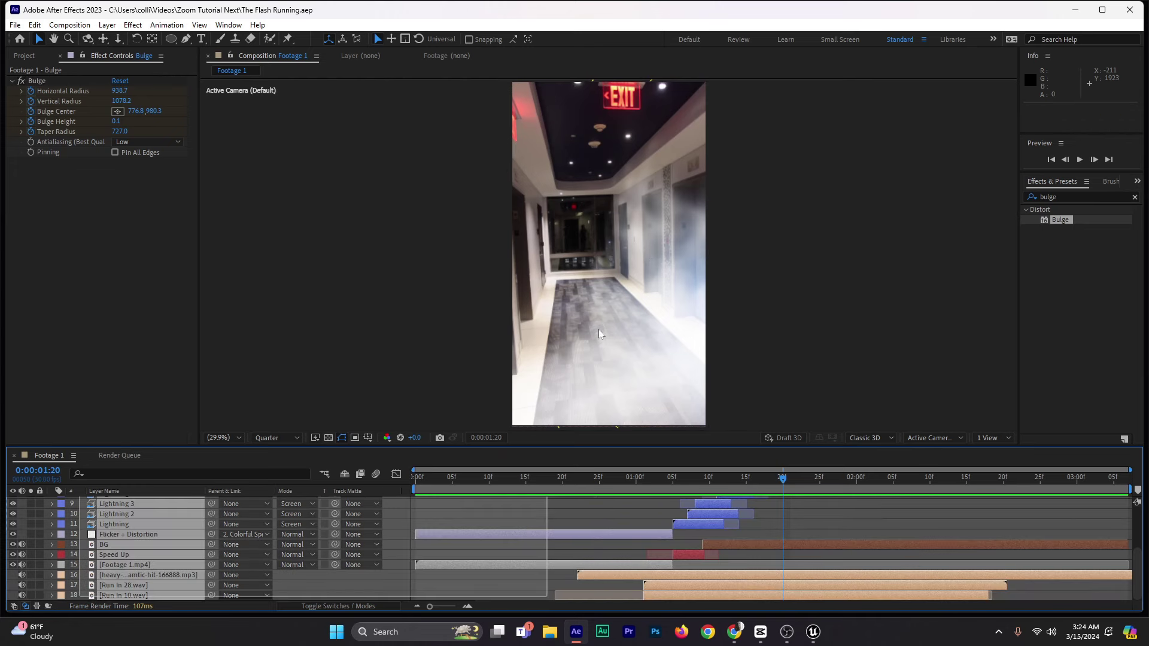
pyautogui.scroll(5, 188, 514)
pyautogui.rightClick(188, 513)
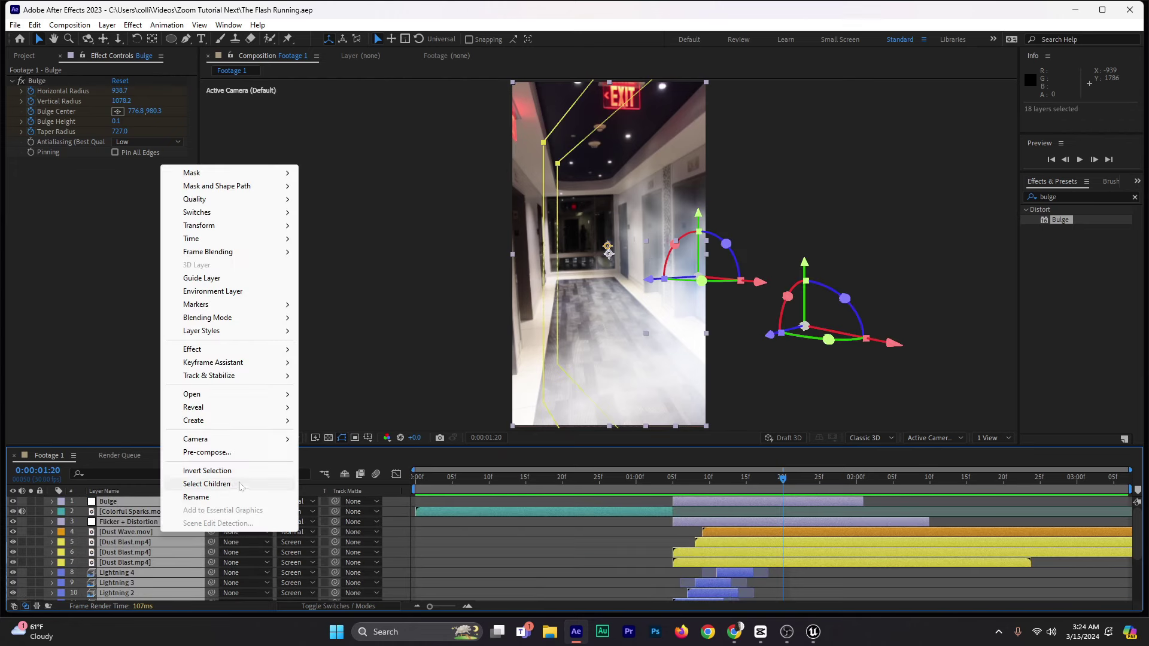
pyautogui.click(242, 454)
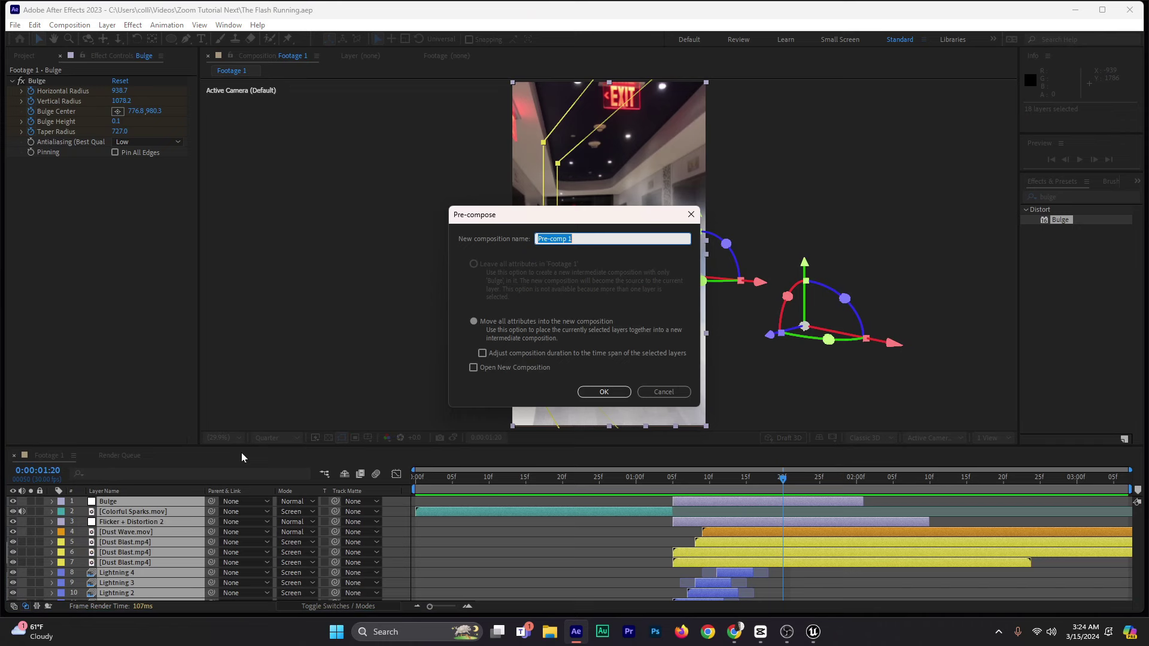
pyautogui.write('Done')
pyautogui.press('Return')
# Step: Split the Done layer at 0:00:01:07 and again at 0:00:01:24
pyautogui.moveTo(680, 478); pyautogui.dragTo(696, 550)
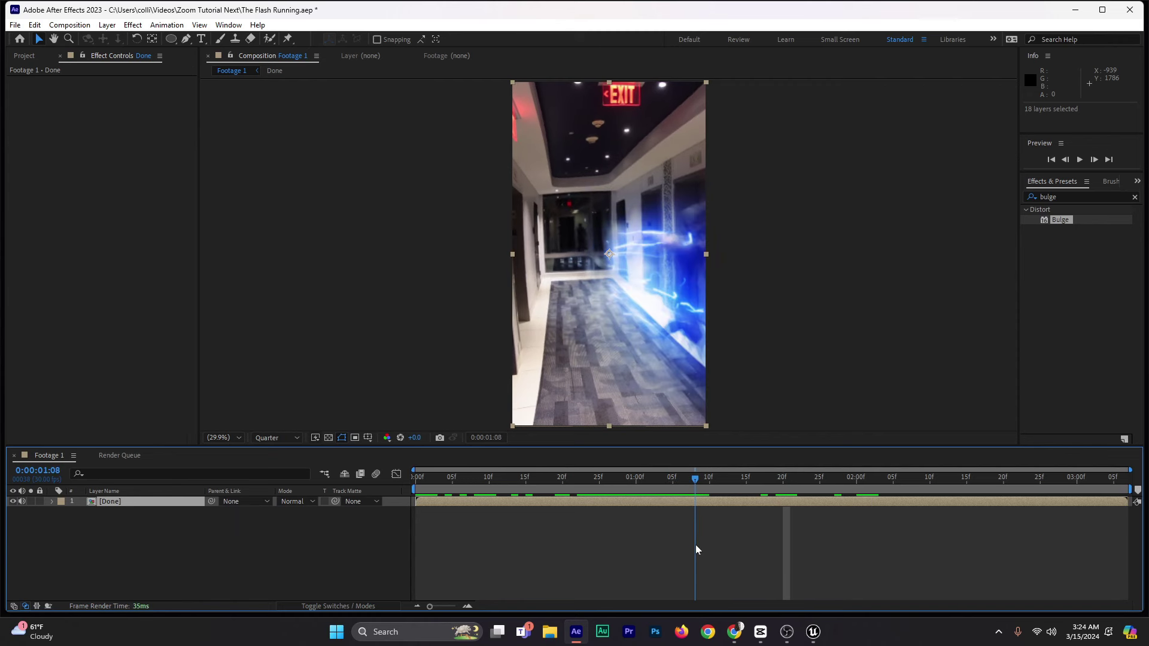
pyautogui.click(689, 480)
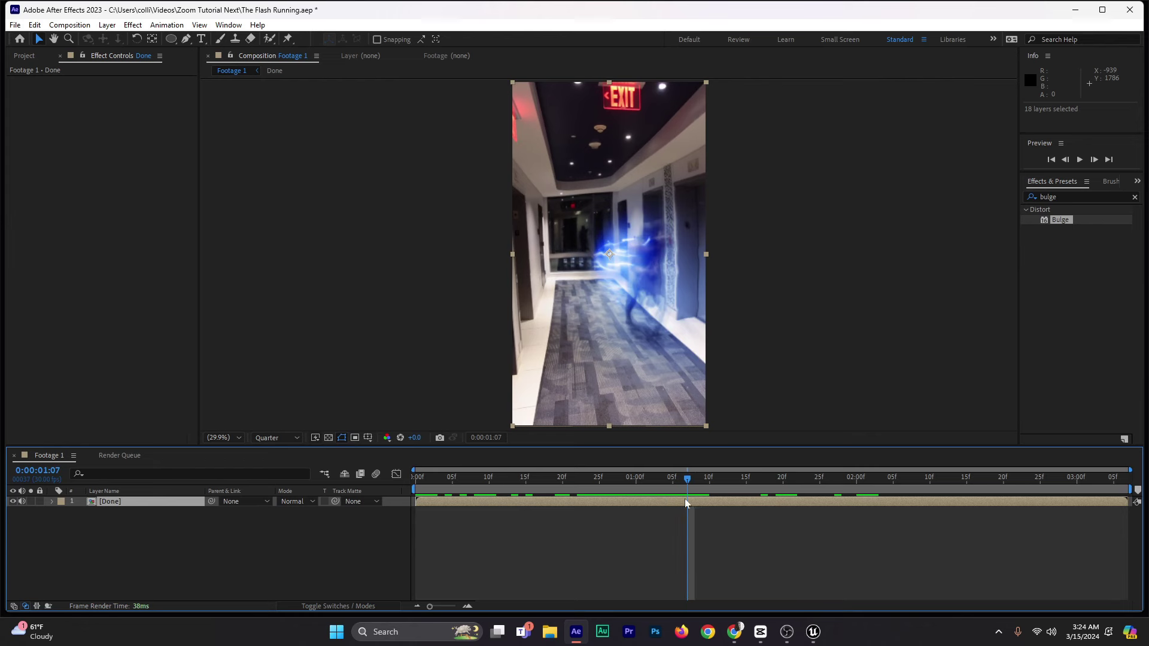
pyautogui.hotkey('ctrl', 'shift', 'd')
pyautogui.moveTo(687, 479); pyautogui.dragTo(810, 482)
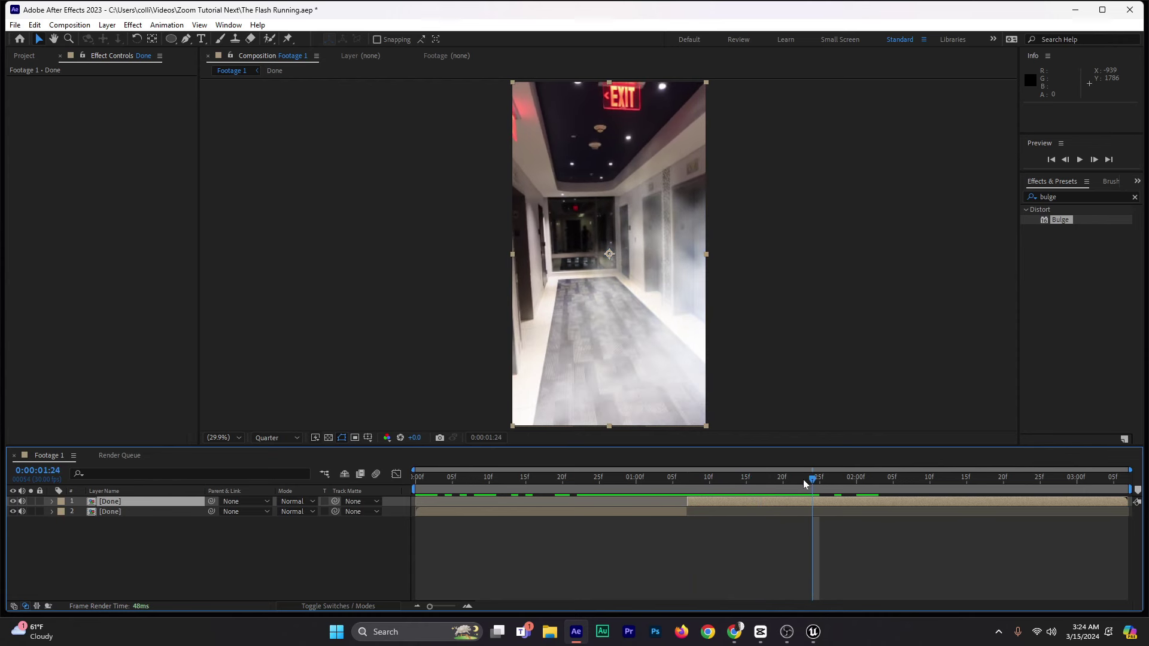
pyautogui.hotkey('ctrl', 'shift', 'd')
pyautogui.moveTo(705, 485); pyautogui.dragTo(694, 487)
pyautogui.click(1082, 193)
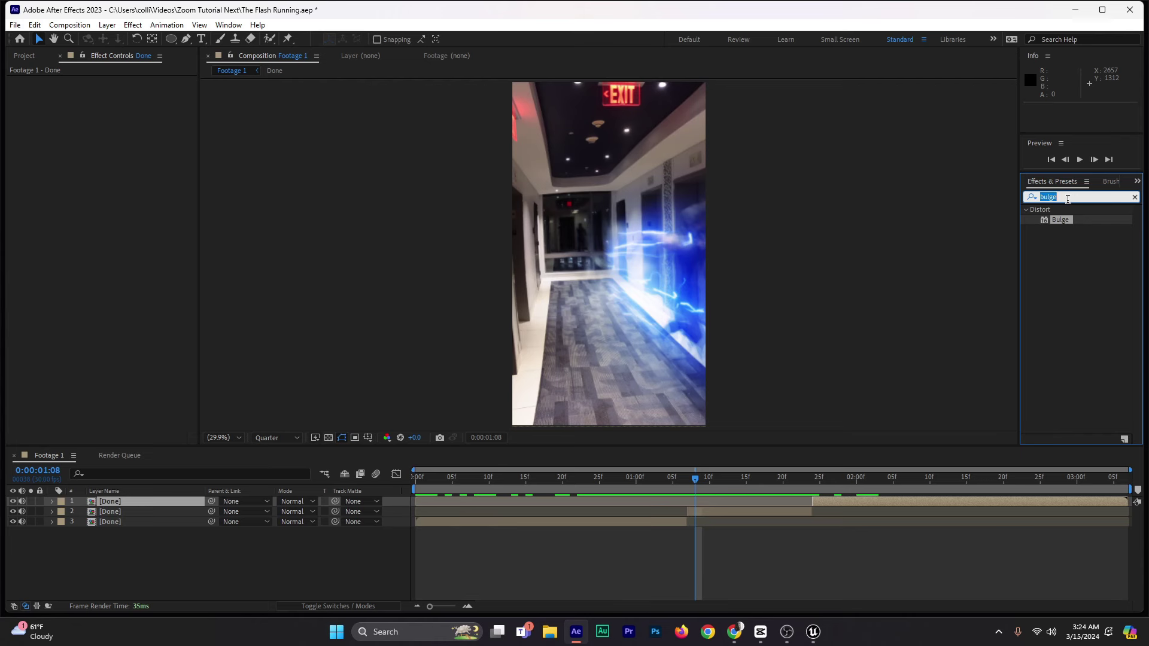
# Step: Apply Motion Tile to layer 2 with Mirror Edges, Output Width 180 and Output Height 200
pyautogui.write('motion')
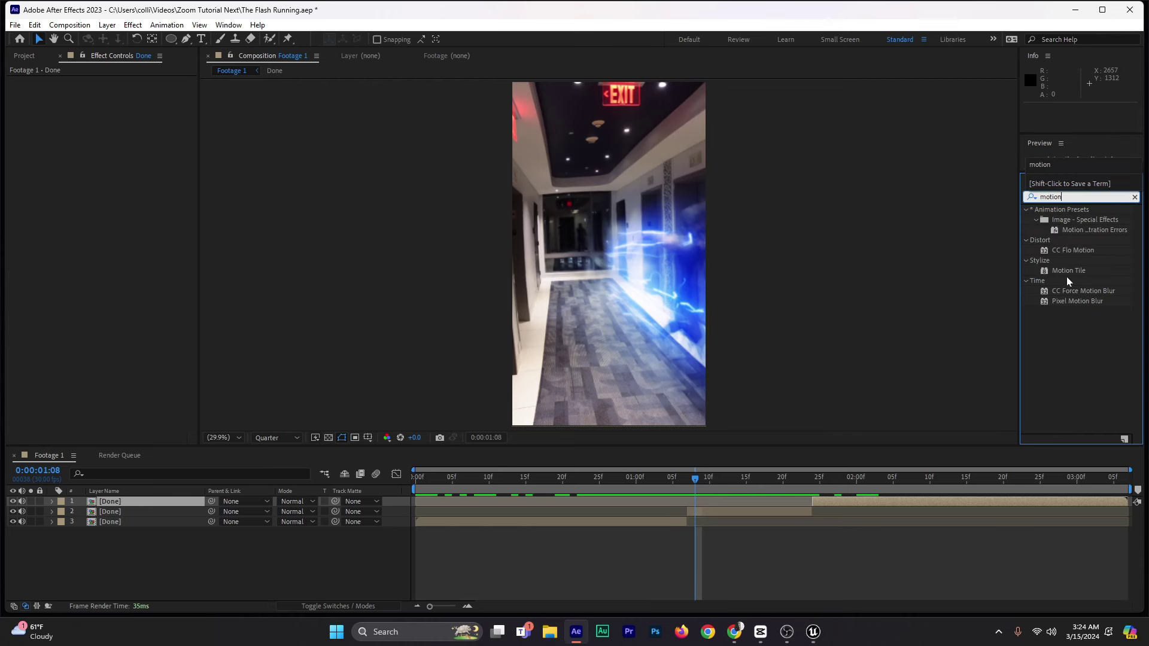
pyautogui.press('Return')
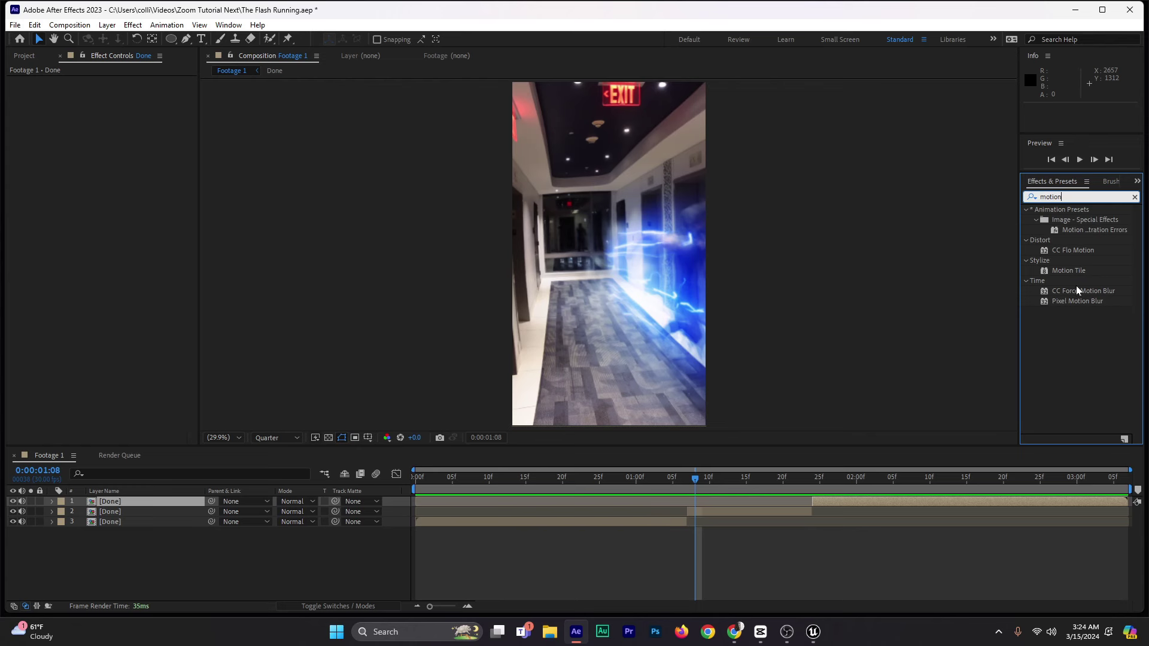
pyautogui.moveTo(1071, 273); pyautogui.dragTo(741, 510)
pyautogui.click(115, 142)
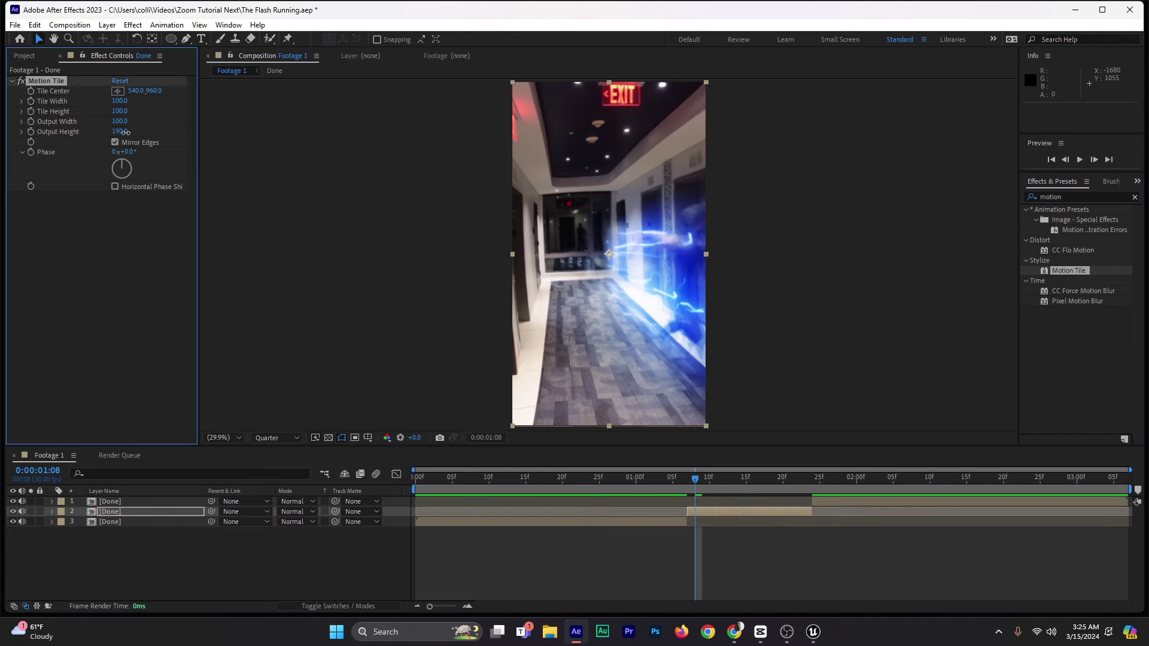
pyautogui.moveTo(125, 132); pyautogui.dragTo(144, 121)
pyautogui.click(13, 81)
pyautogui.click(1074, 186)
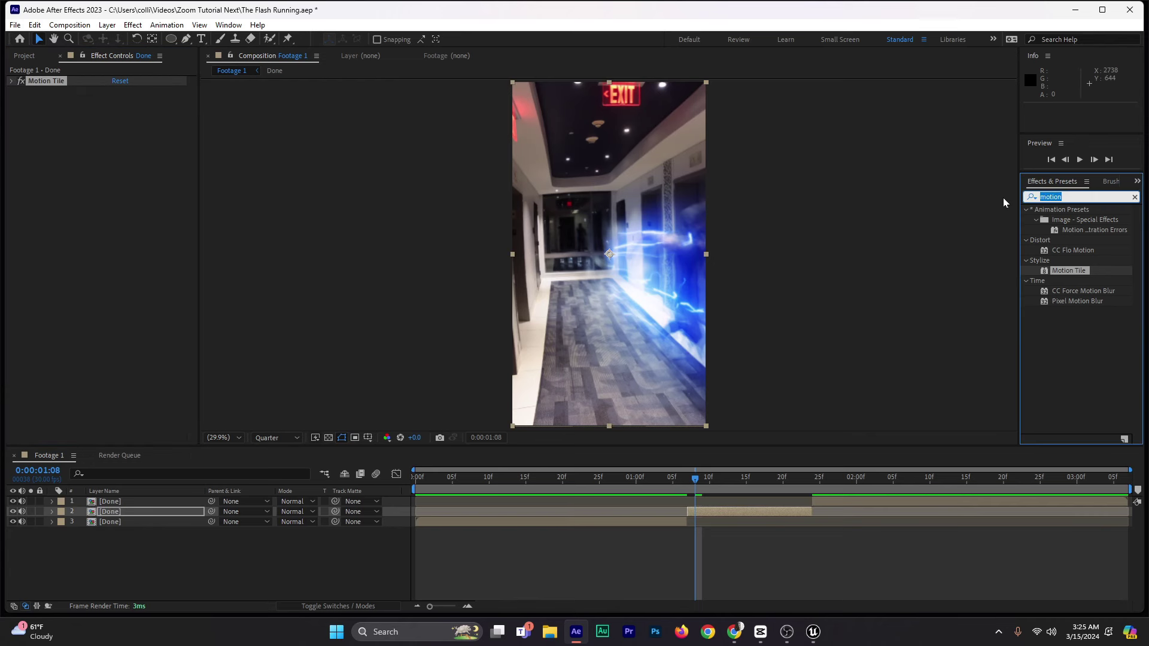
# Step: Apply the Wiggle - position preset to layer 2 and turn on its motion blur
pyautogui.press('BackSpace')
pyautogui.write('wiggle')
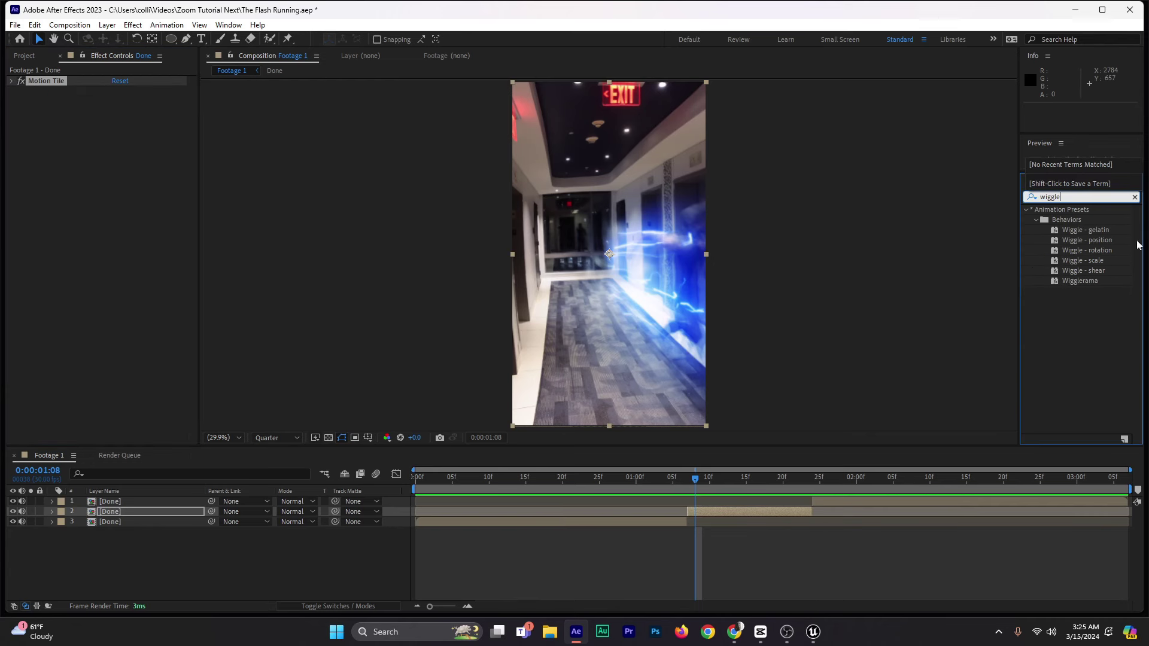
pyautogui.moveTo(1080, 238); pyautogui.dragTo(703, 514)
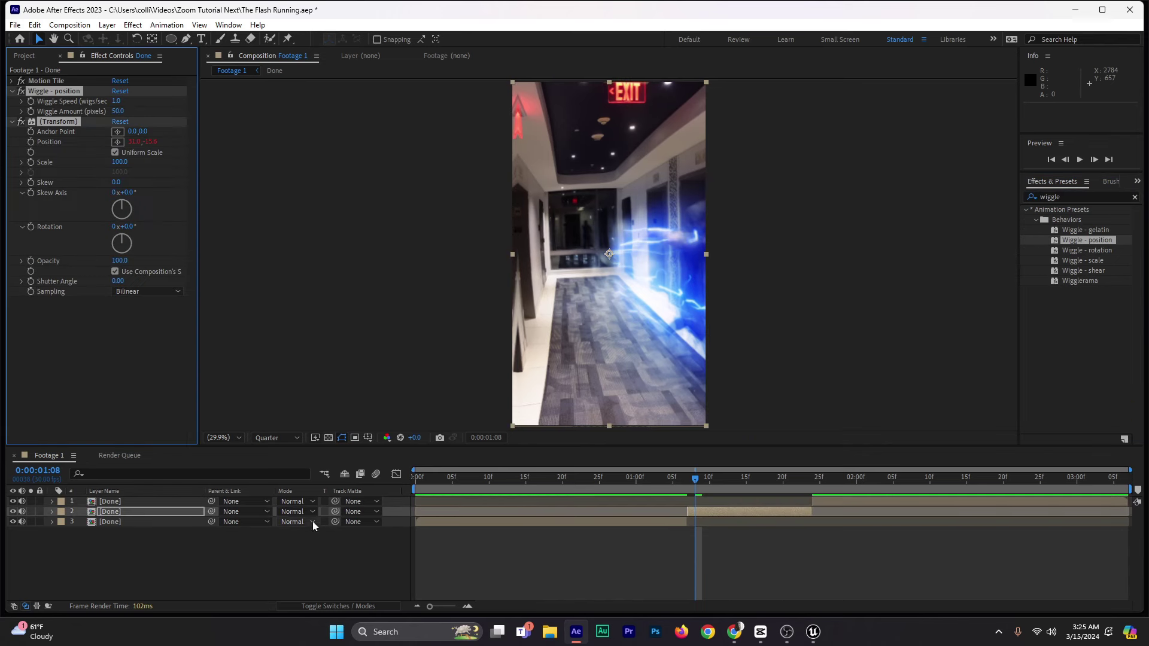
pyautogui.click(319, 608)
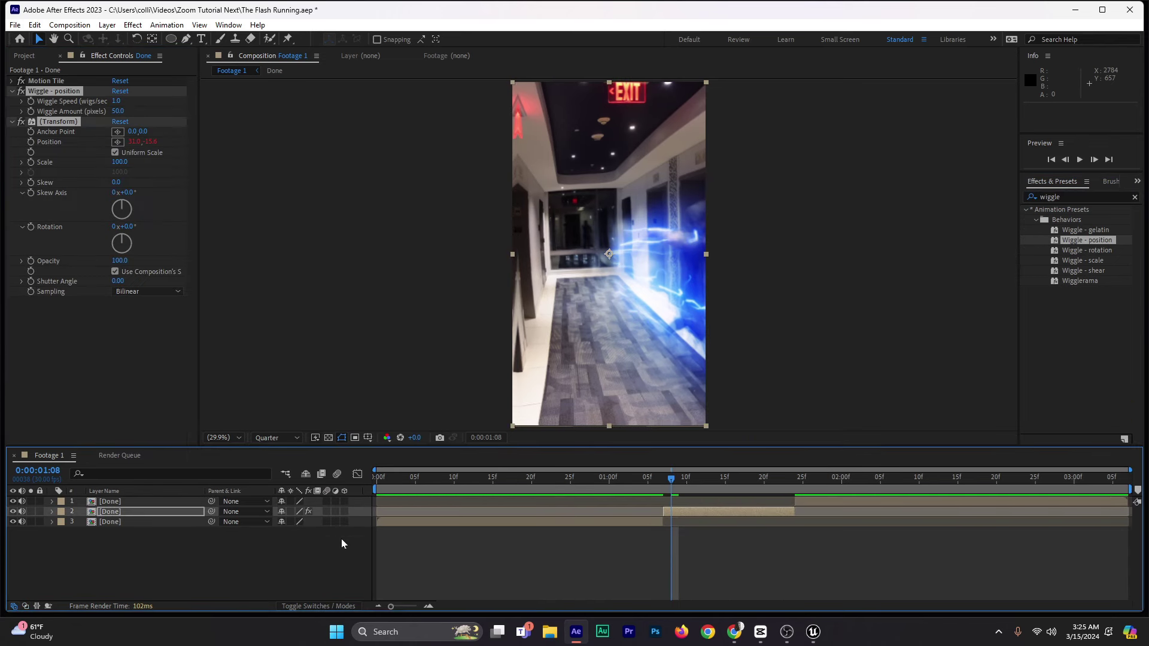
pyautogui.click(326, 511)
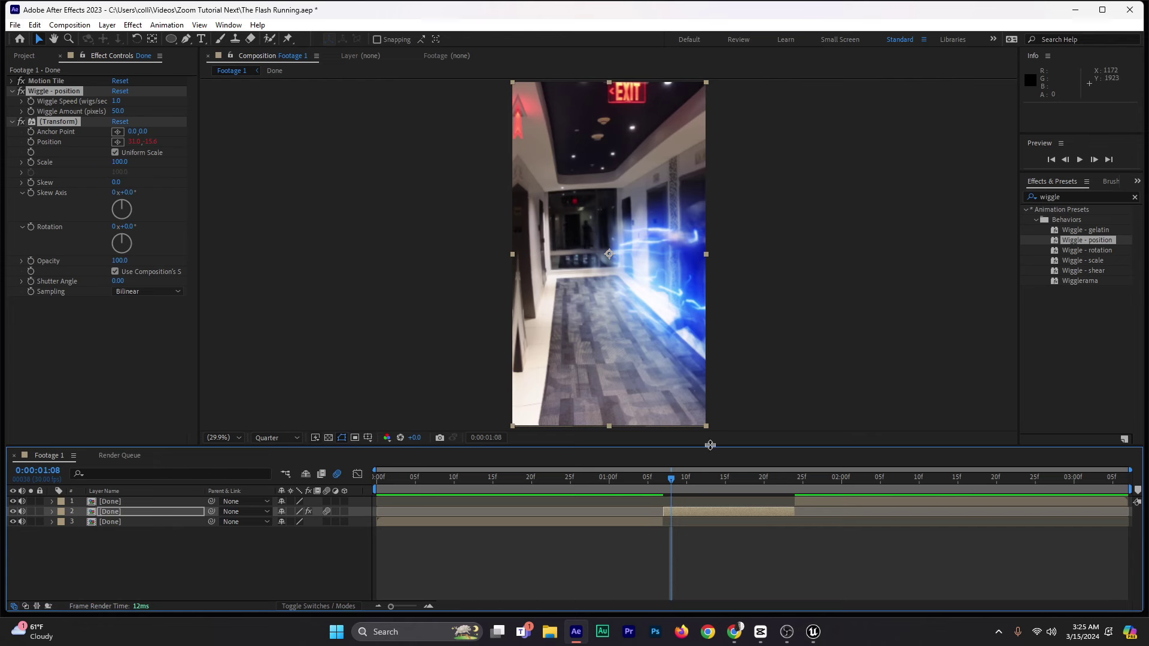
# Step: Set the Wiggle - position Wiggle Speed to 29
pyautogui.click(664, 481)
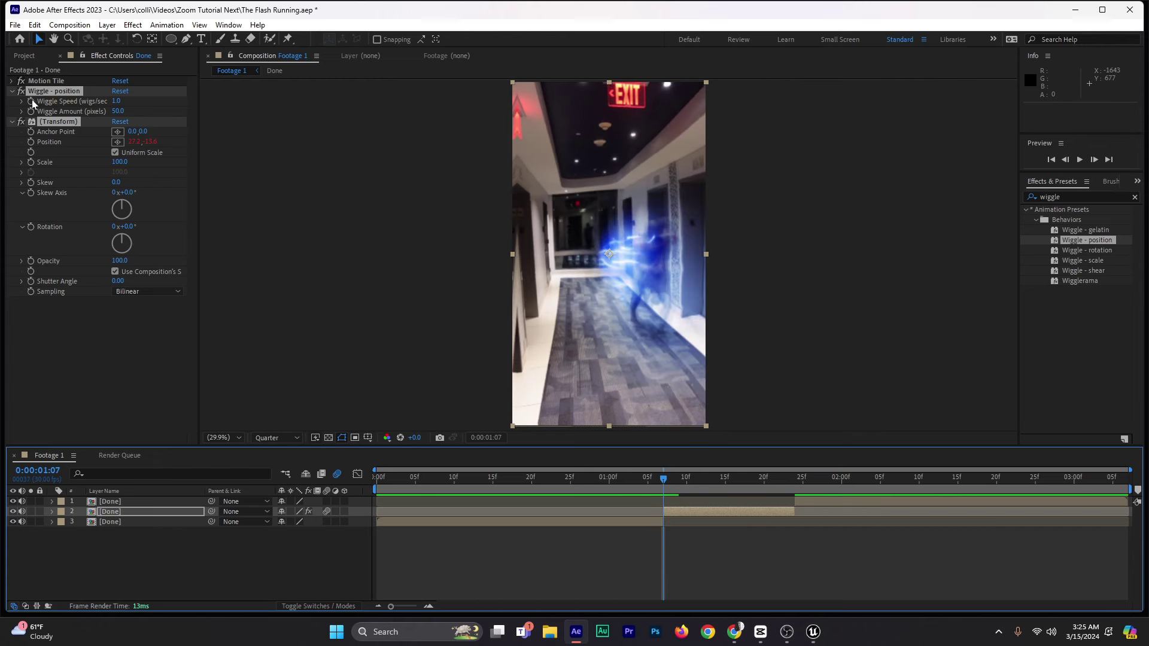
pyautogui.click(33, 122)
pyautogui.click(72, 112)
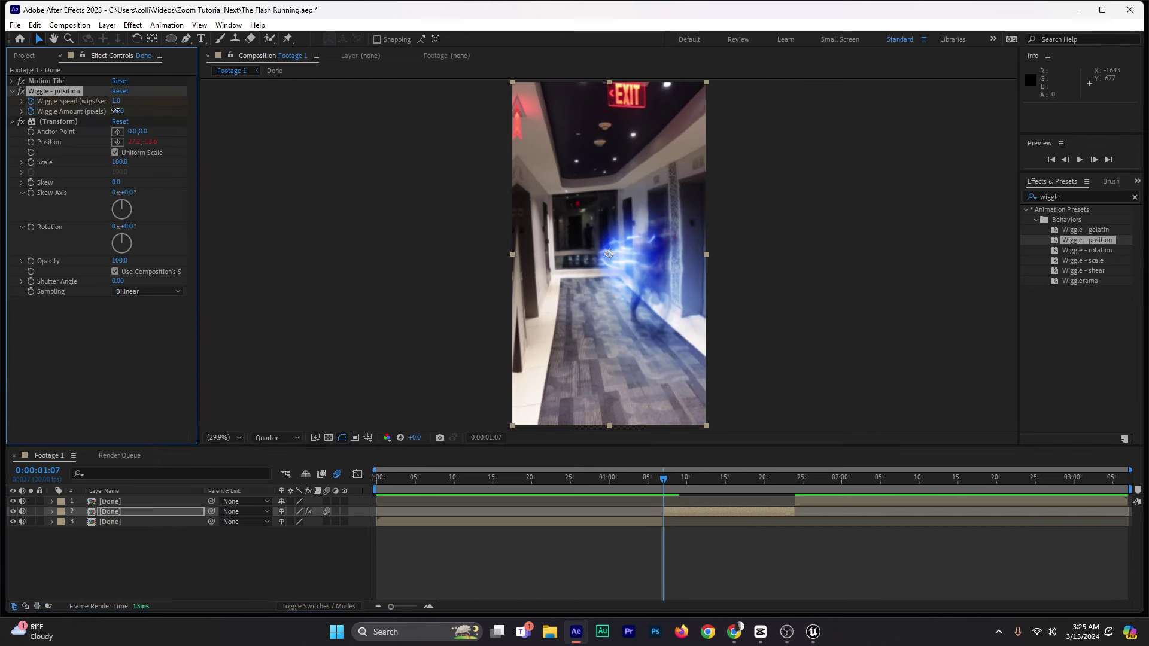
pyautogui.click(117, 100)
pyautogui.write('10')
pyautogui.press('Return')
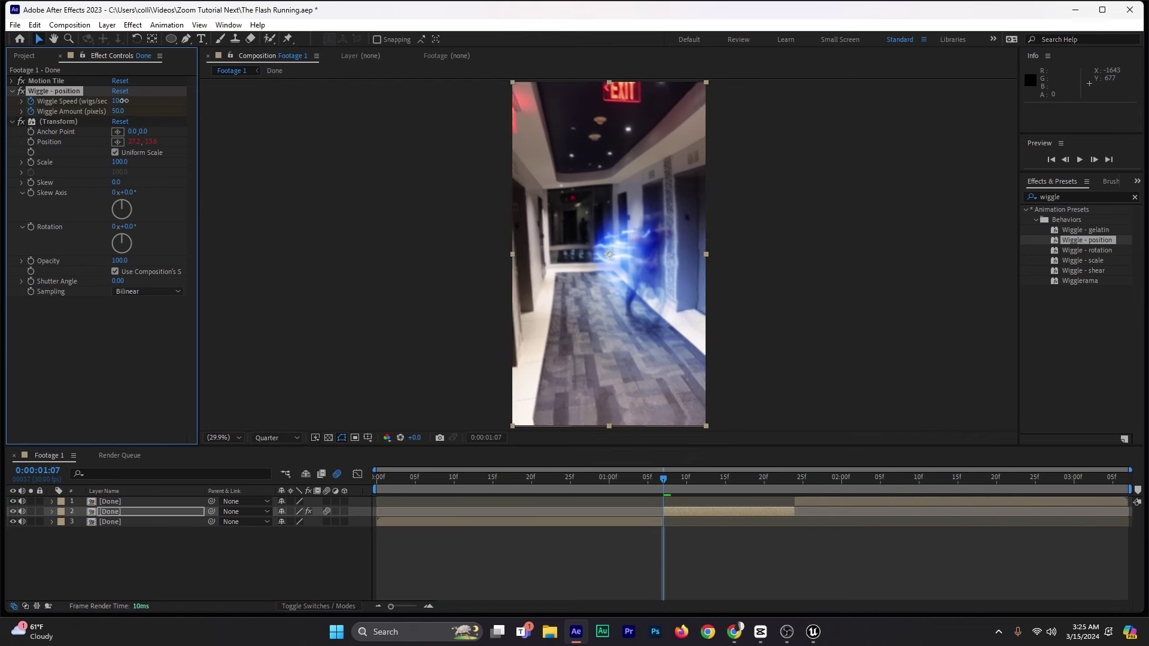
pyautogui.moveTo(124, 101); pyautogui.dragTo(136, 101)
pyautogui.moveTo(684, 483); pyautogui.dragTo(786, 480)
pyautogui.moveTo(119, 111)
pyautogui.mouseDown()
pyautogui.moveTo(102, 100)
pyautogui.moveTo(113, 110)
pyautogui.mouseUp()
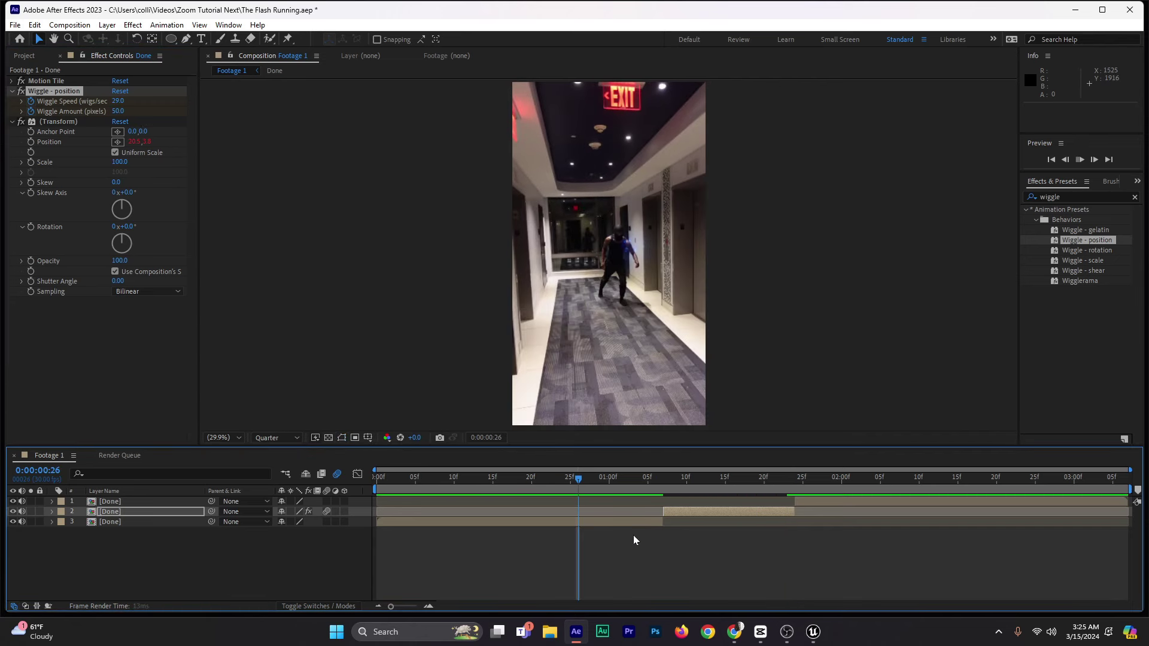
# Step: Preview the shaking middle clip around 0:00:01:07
pyautogui.click(610, 487)
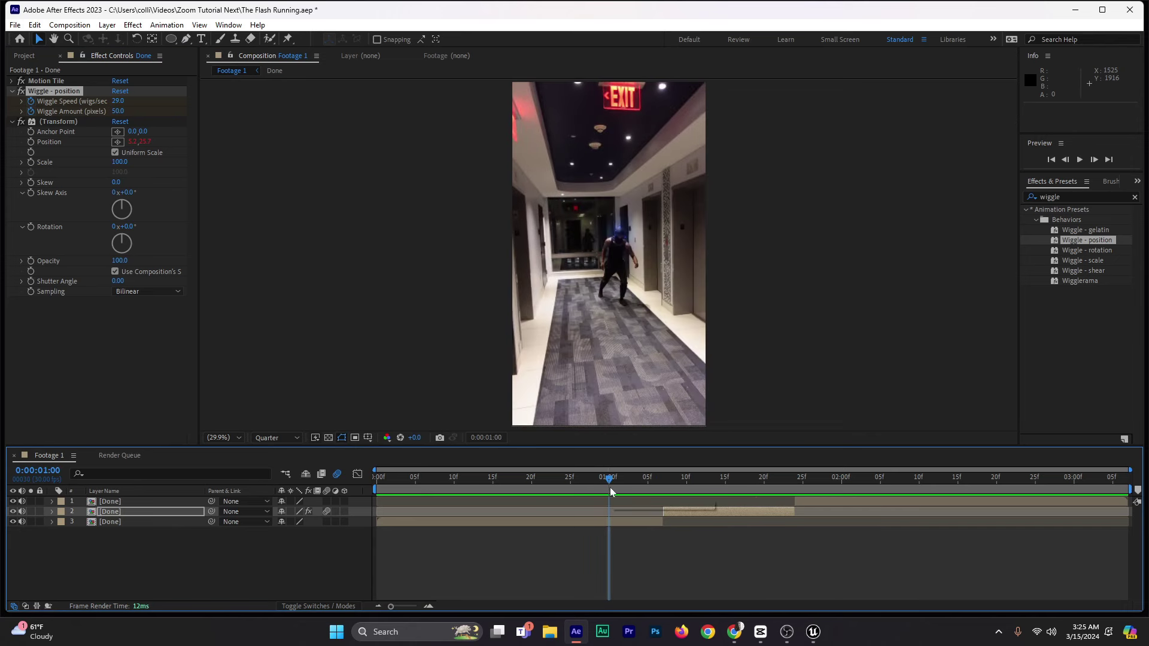
pyautogui.click(668, 479)
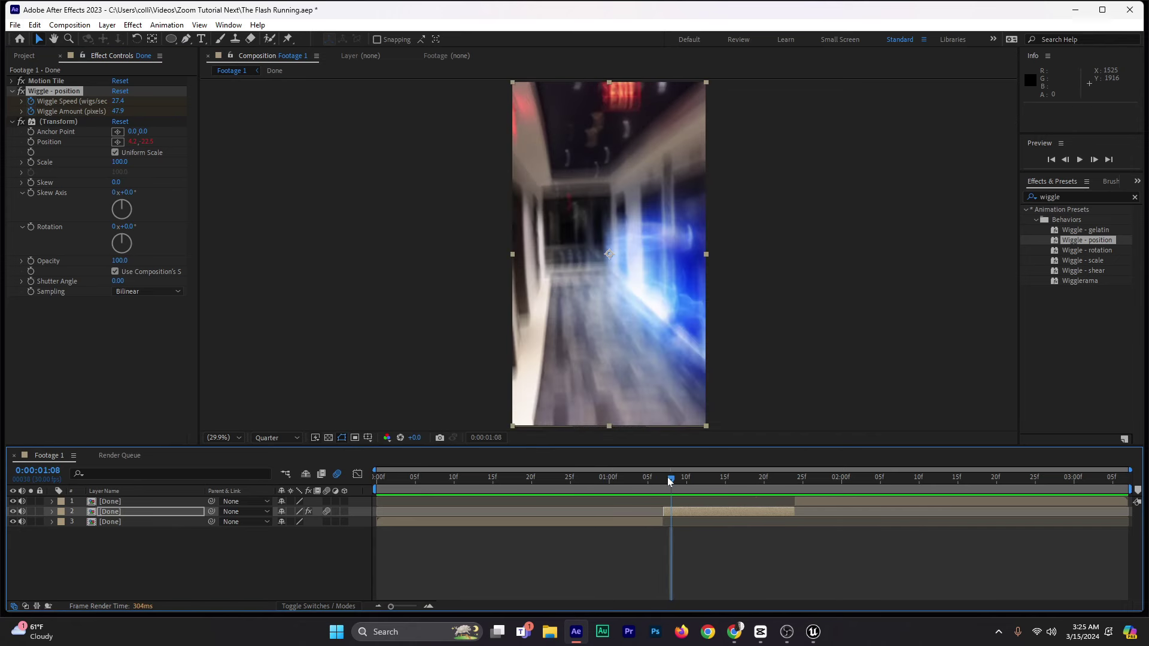
pyautogui.click(593, 478)
pyautogui.click(655, 486)
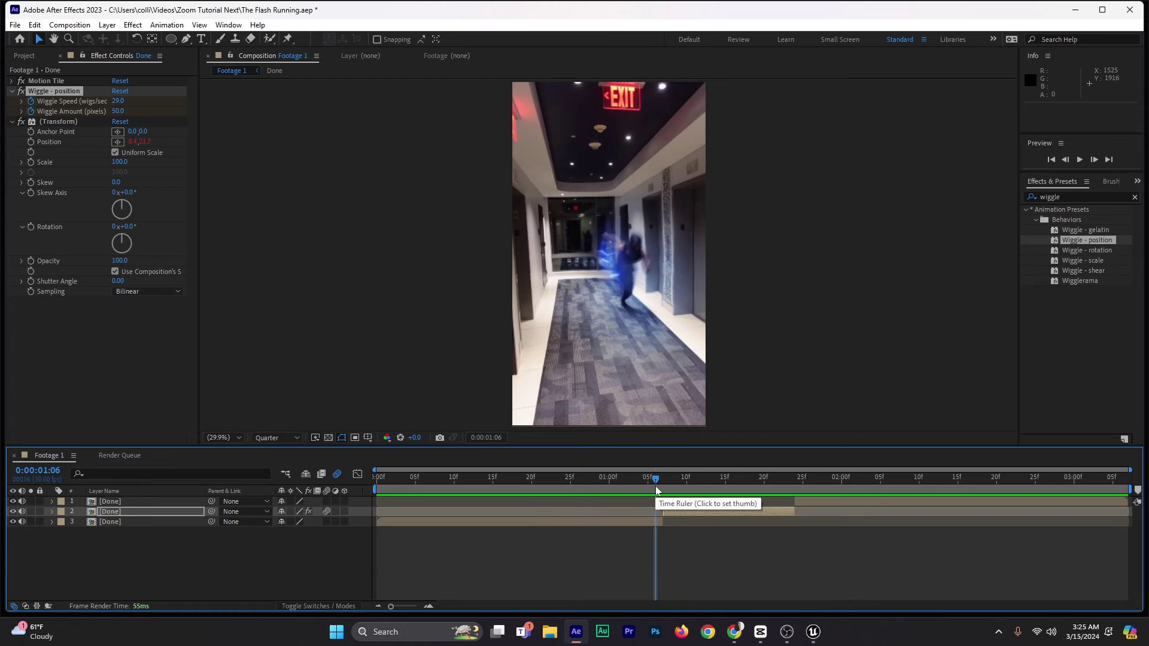
pyautogui.press('space')
pyautogui.press('space')
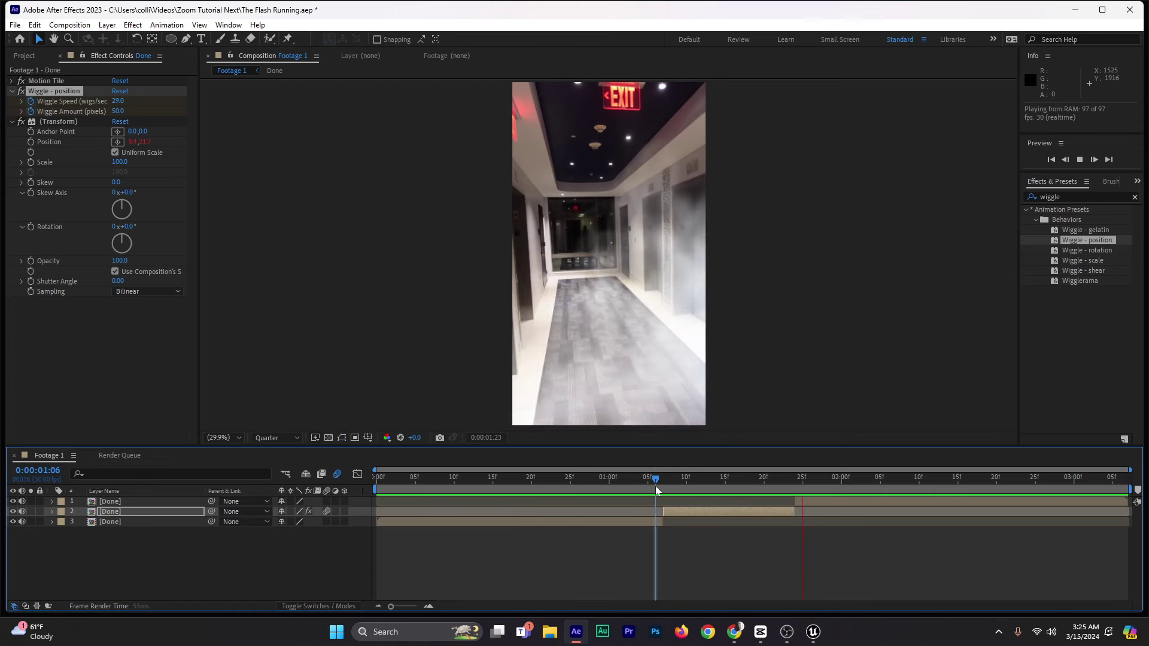
pyautogui.click(602, 485)
pyautogui.press('space')
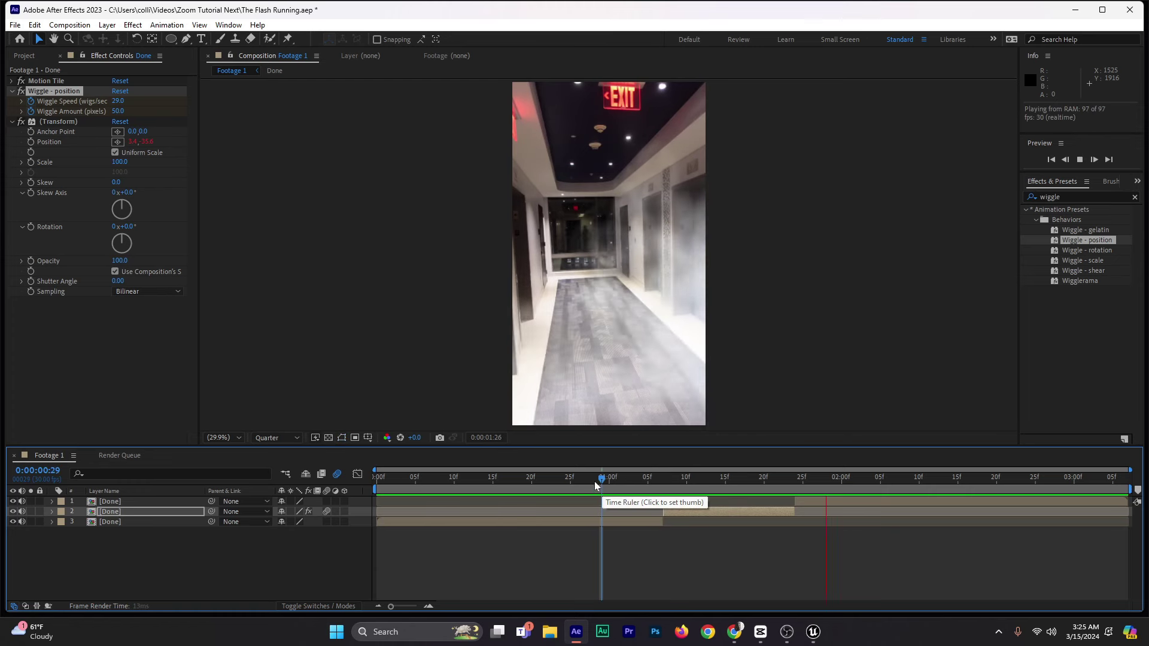
pyautogui.click(595, 481)
pyautogui.press('space')
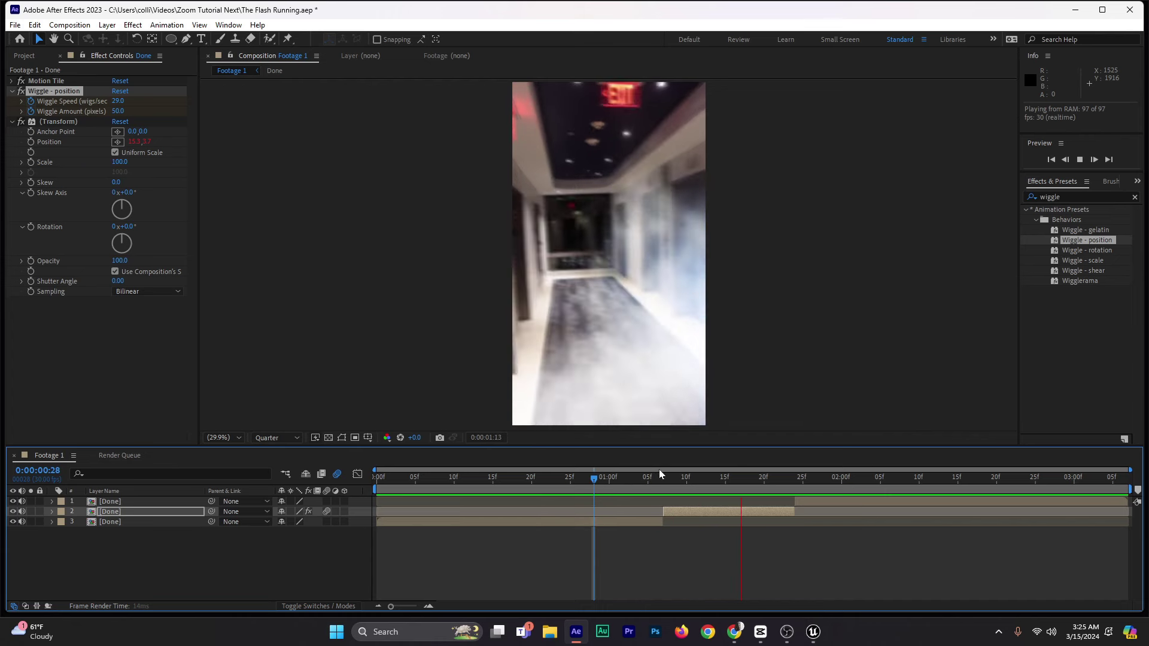
pyautogui.moveTo(661, 481); pyautogui.dragTo(662, 484)
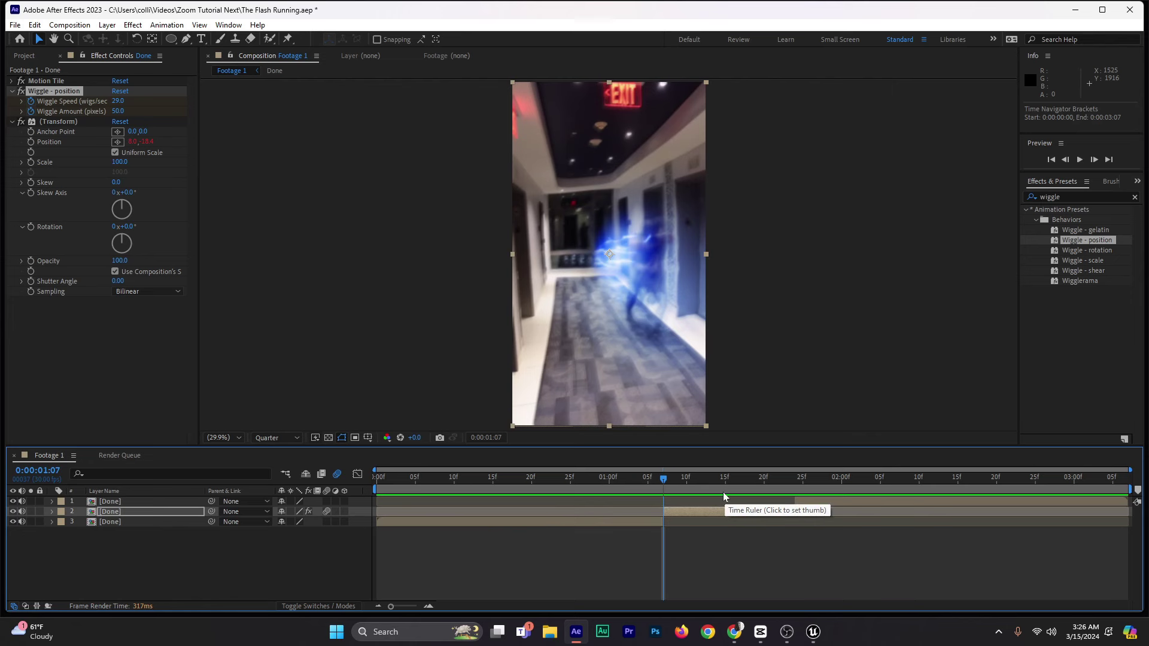
# Step: Open the Done comp and delete Mask 1 and Heat Distortion from Flicker + Distortion 3
pyautogui.doubleClick(695, 511)
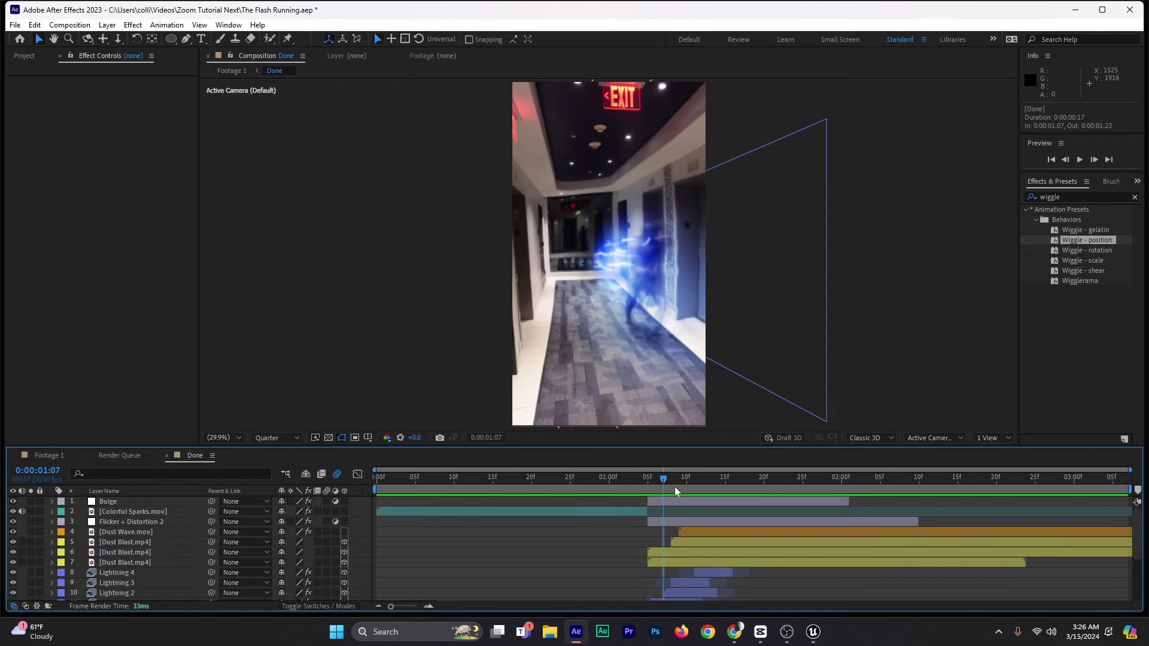
pyautogui.moveTo(671, 491); pyautogui.dragTo(694, 490)
pyautogui.click(690, 502)
pyautogui.click(685, 522)
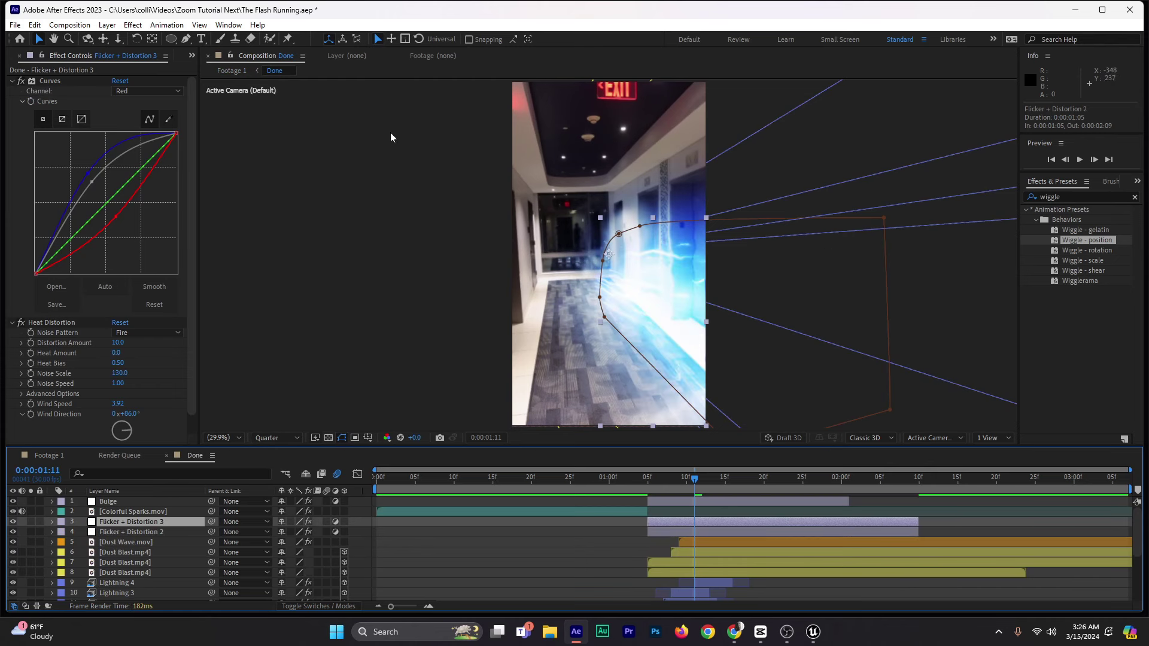
pyautogui.press('m')
pyautogui.click(114, 535)
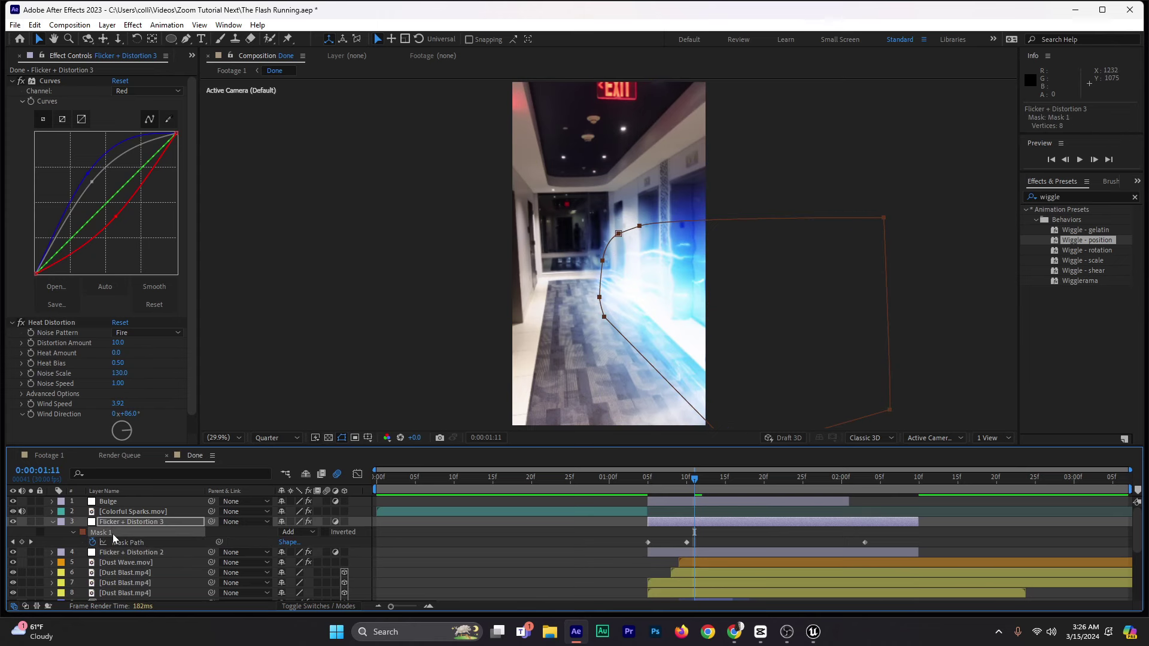
pyautogui.press('Delete')
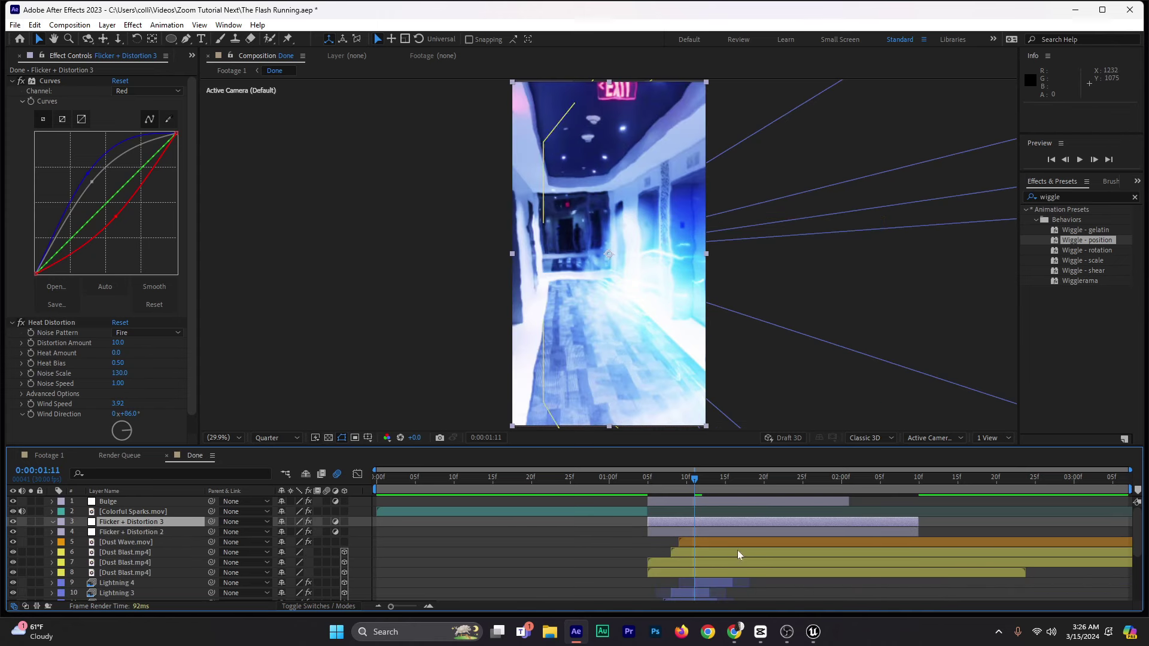
pyautogui.click(58, 323)
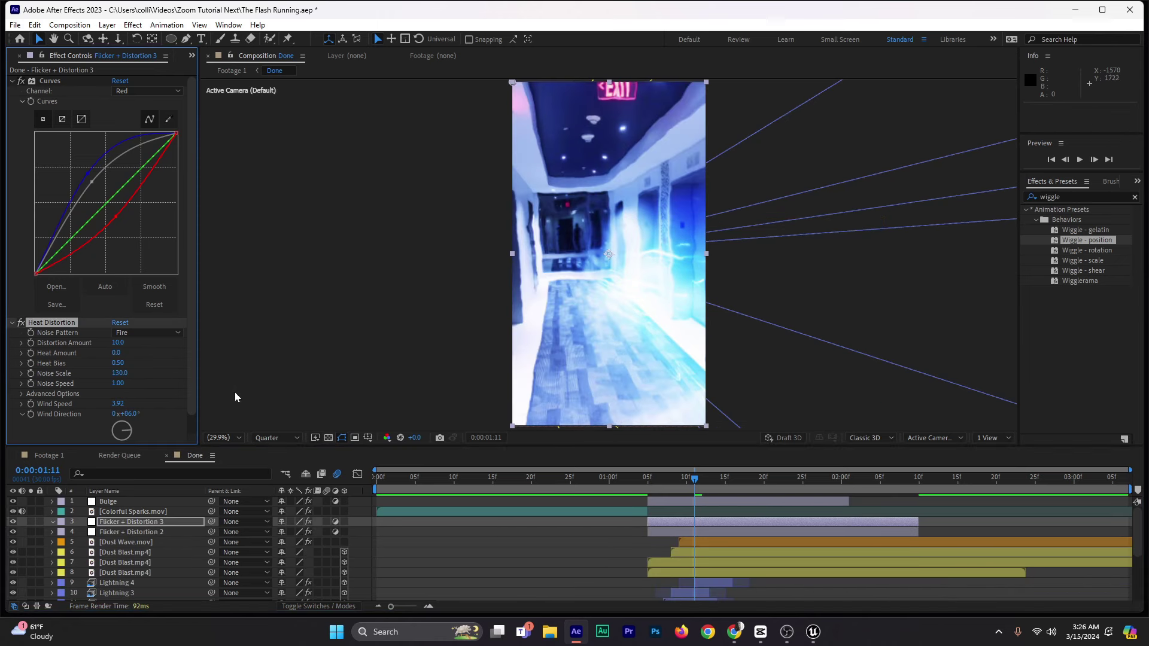
pyautogui.press('Delete')
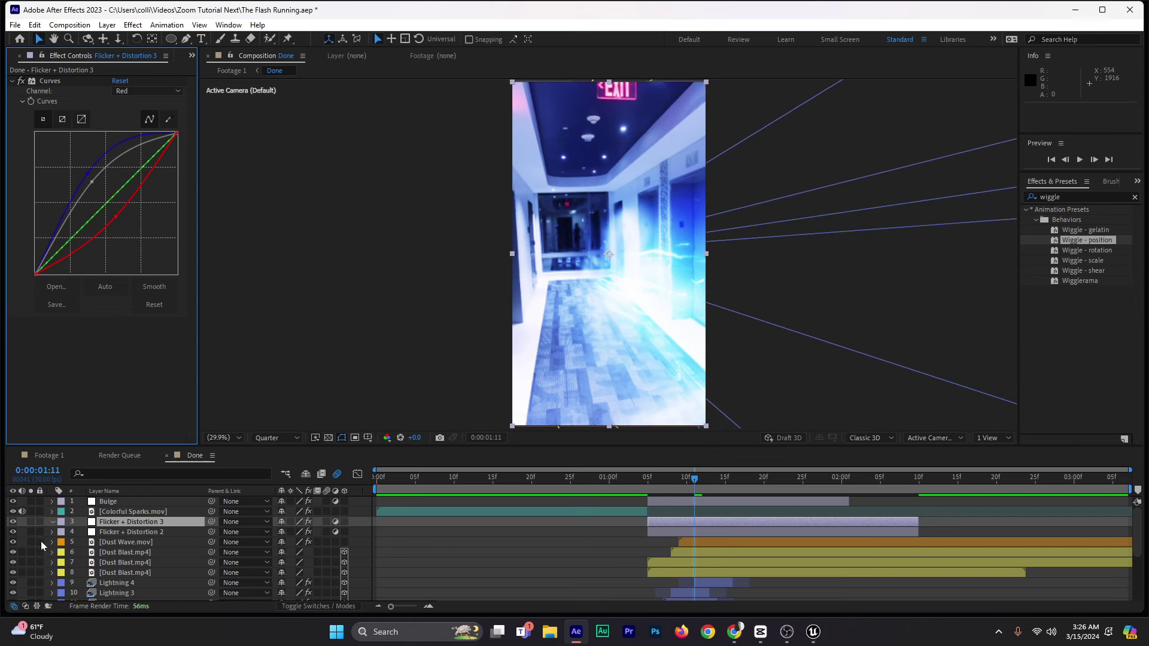
# Step: Rename the third layer, Flicker + Distortion 3, to Glow
pyautogui.rightClick(124, 522)
pyautogui.click(178, 489)
pyautogui.write('Glow')
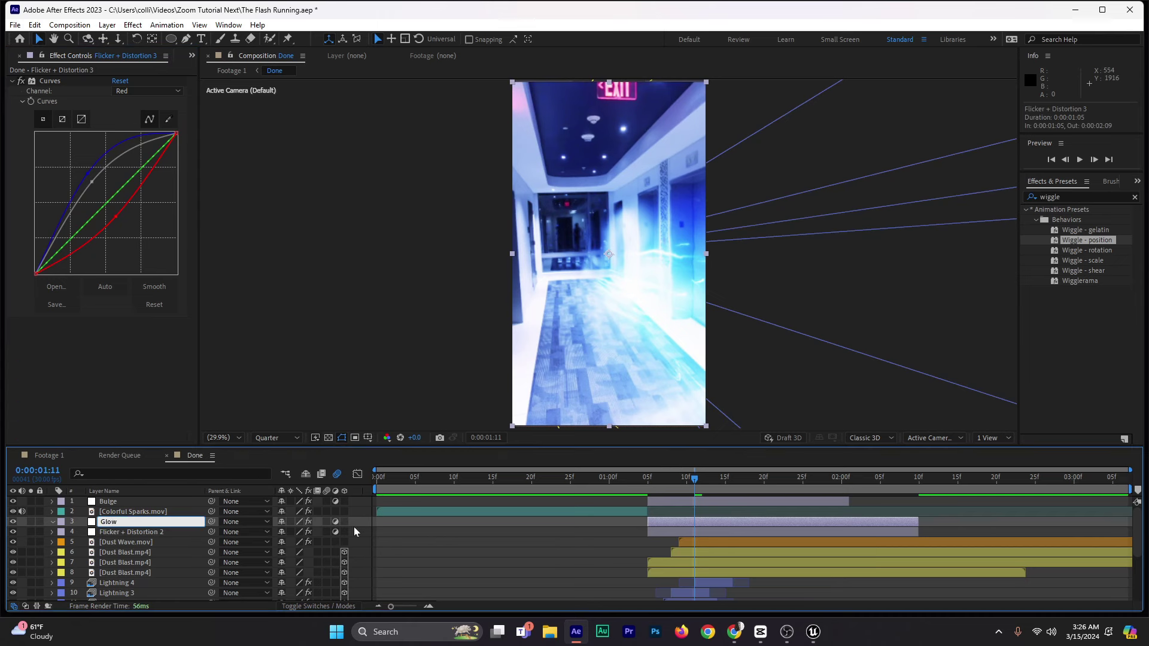
pyautogui.press('Return')
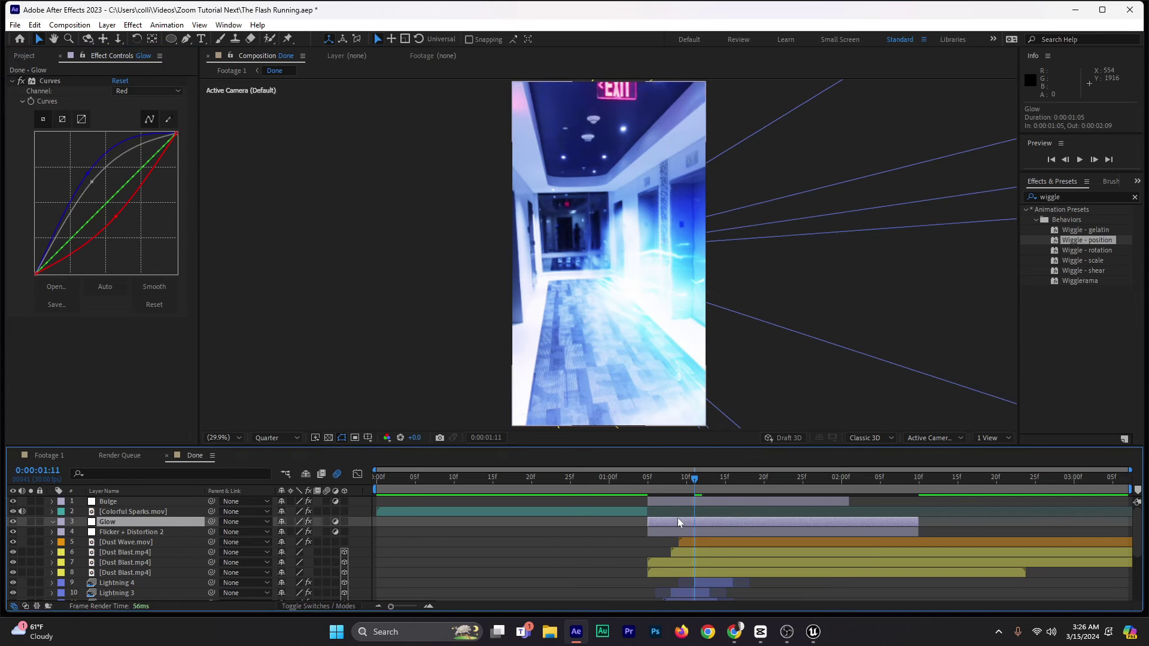
# Step: Draw a large oval mask on Glow and feather it to about 953 pixels
pyautogui.click(172, 39)
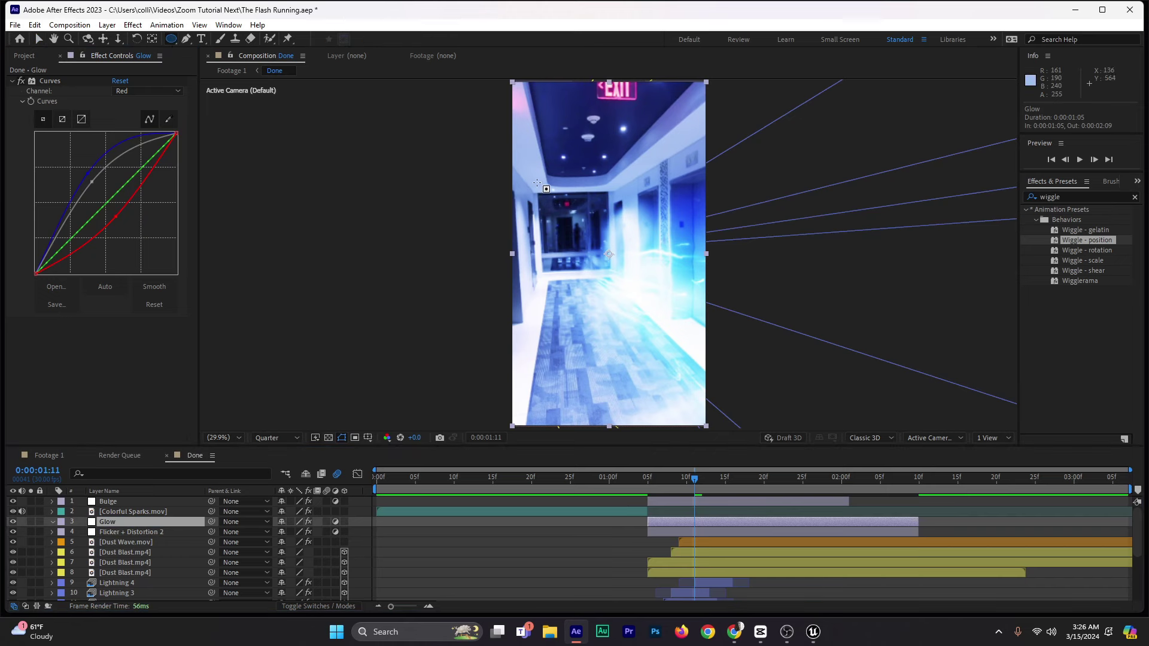
pyautogui.moveTo(524, 167)
pyautogui.mouseDown()
pyautogui.moveTo(688, 419)
pyautogui.moveTo(783, 486)
pyautogui.moveTo(745, 421)
pyautogui.mouseUp()
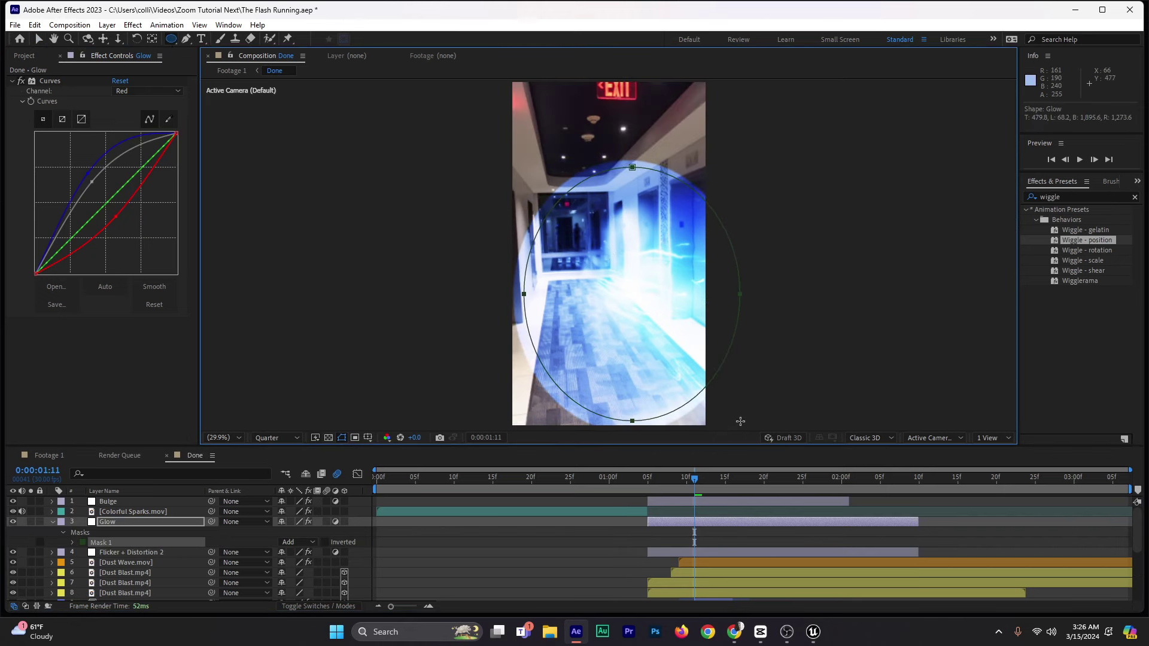
pyautogui.click(39, 39)
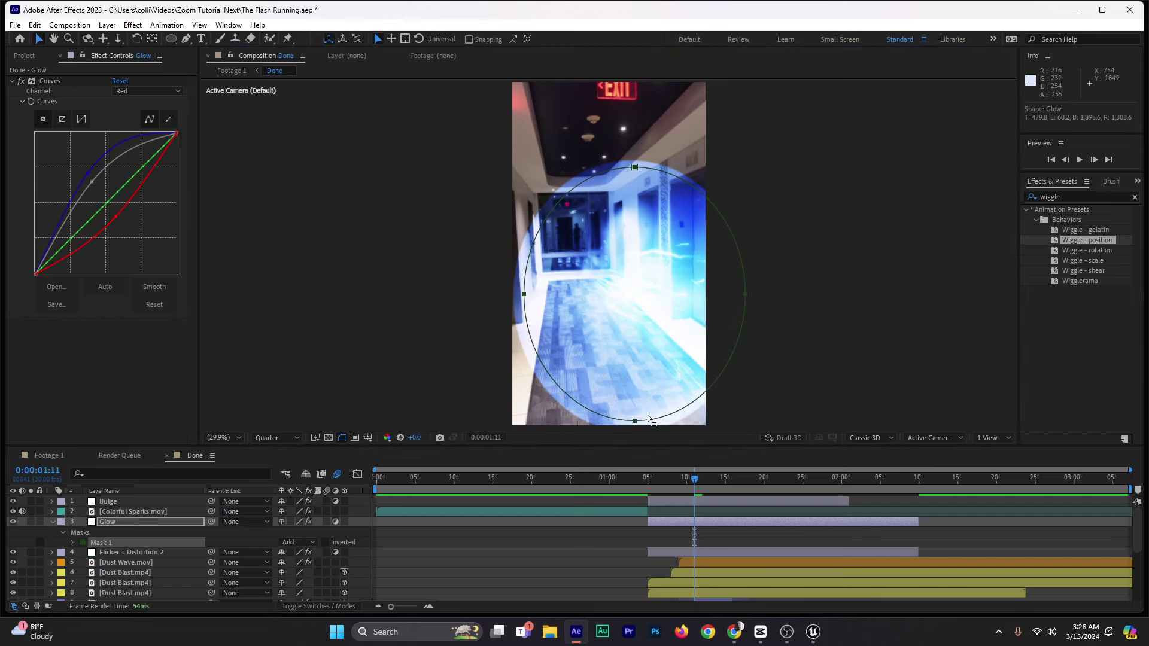
pyautogui.moveTo(635, 424)
pyautogui.mouseDown()
pyautogui.moveTo(631, 405)
pyautogui.moveTo(618, 405)
pyautogui.moveTo(637, 417)
pyautogui.mouseUp()
pyautogui.press('f')
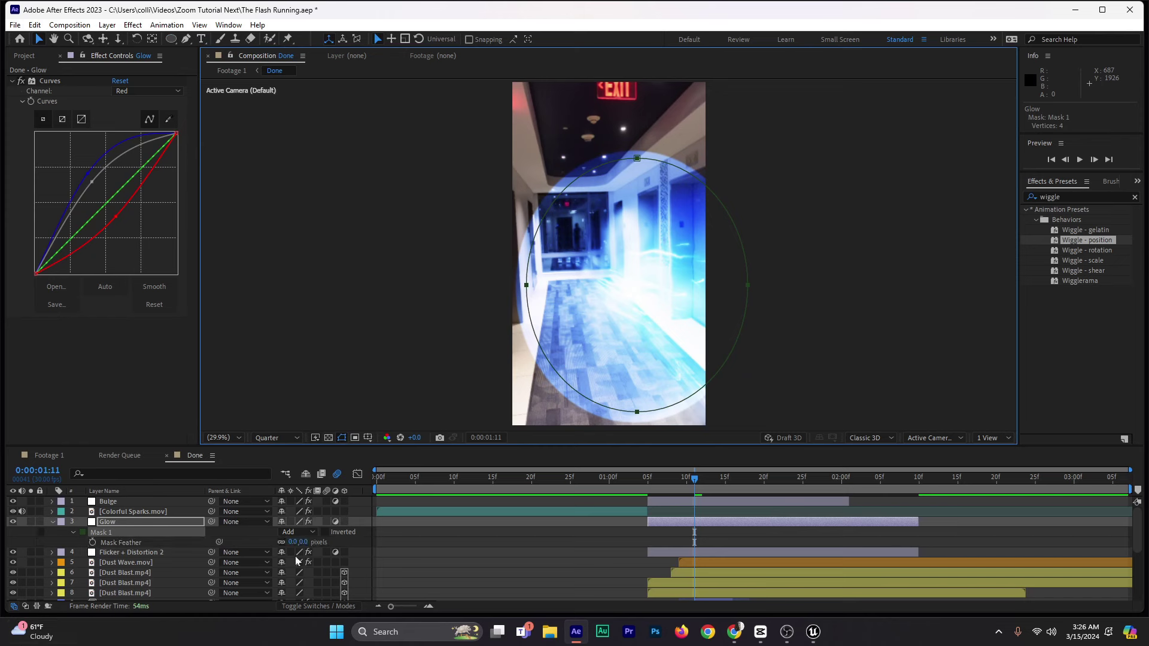
pyautogui.moveTo(309, 543); pyautogui.dragTo(718, 530)
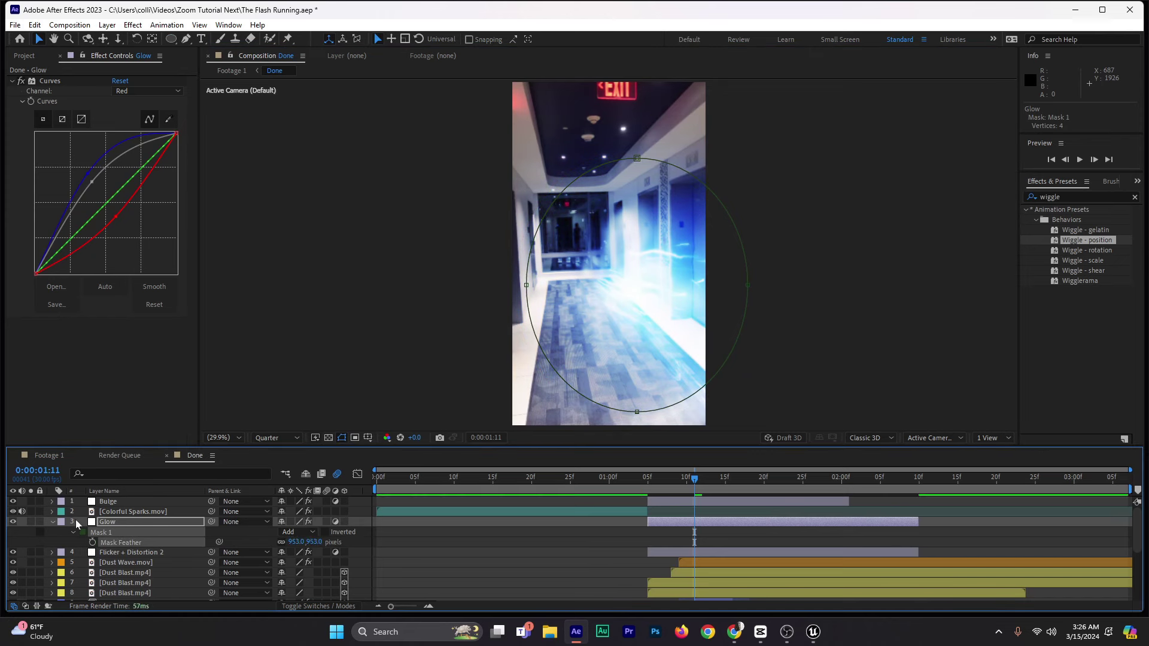
pyautogui.click(50, 521)
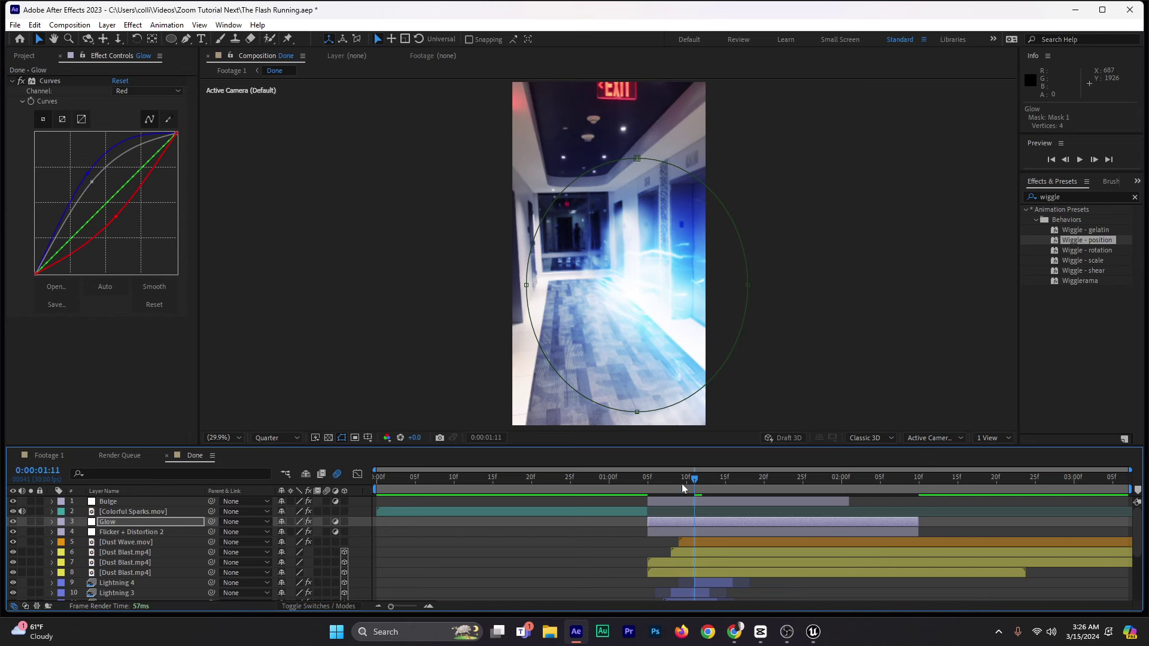
pyautogui.moveTo(682, 489); pyautogui.dragTo(651, 492)
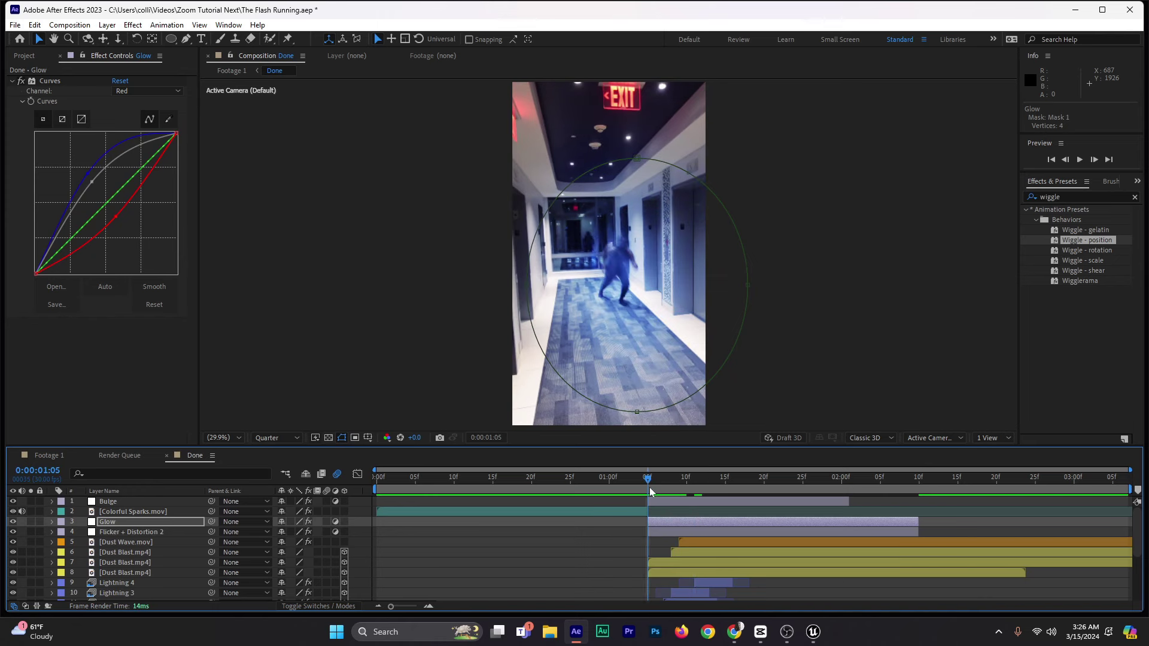
# Step: Keyframe the Glow layer's opacity at 0% at 1:05, rising to 100% at 1:12
pyautogui.press('t')
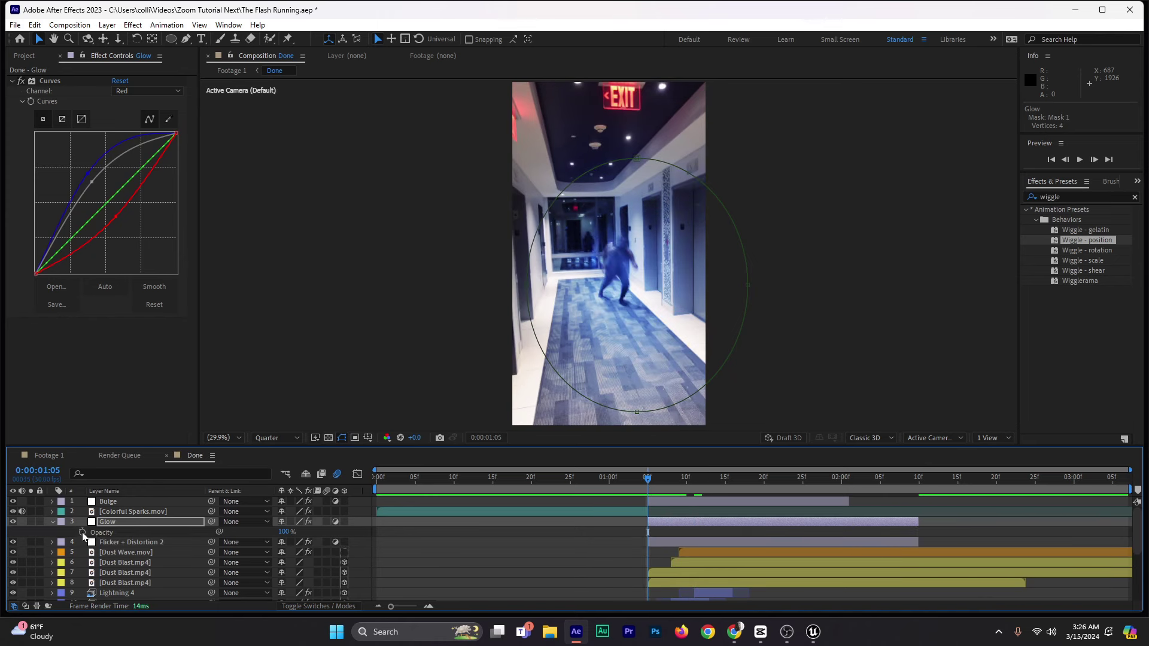
pyautogui.click(82, 532)
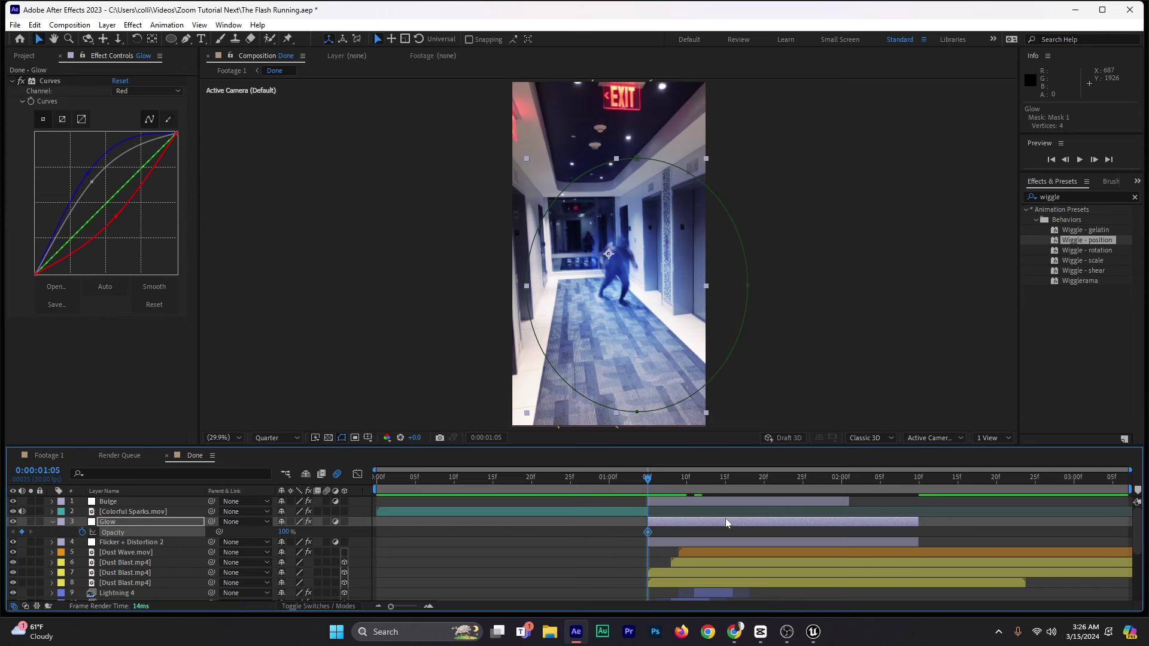
pyautogui.moveTo(648, 536); pyautogui.dragTo(703, 537)
pyautogui.click(284, 532)
pyautogui.write('0')
pyautogui.press('Return')
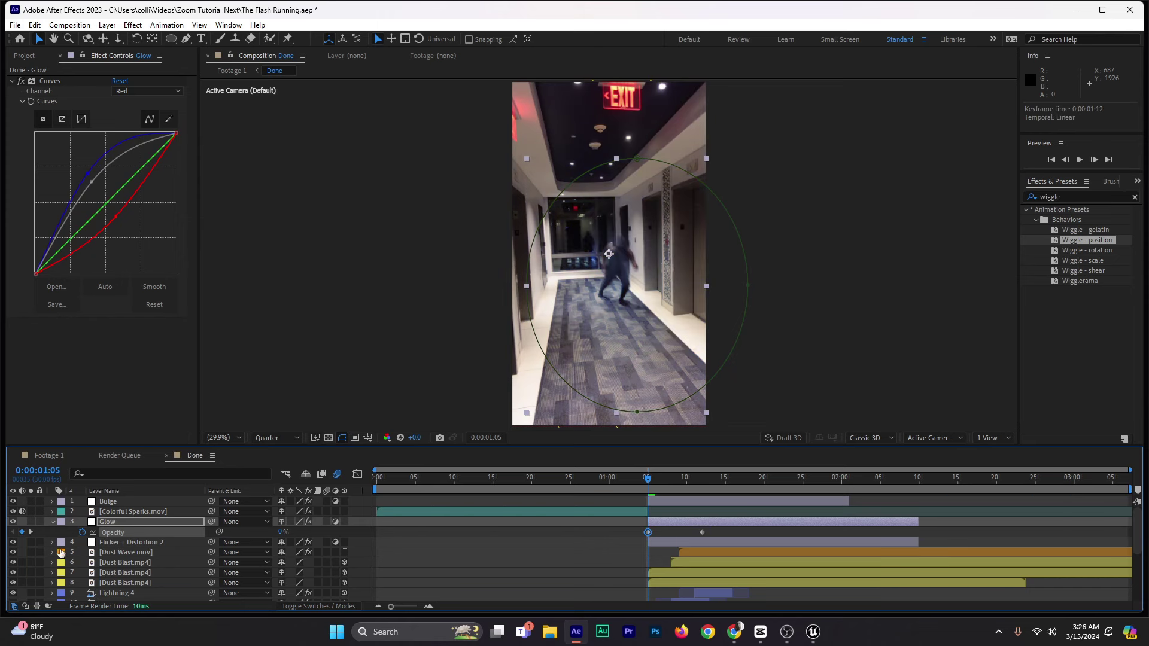
# Step: Add a 0% opacity keyframe at 2:04 so the glow fades out
pyautogui.moveTo(652, 483); pyautogui.dragTo(704, 485)
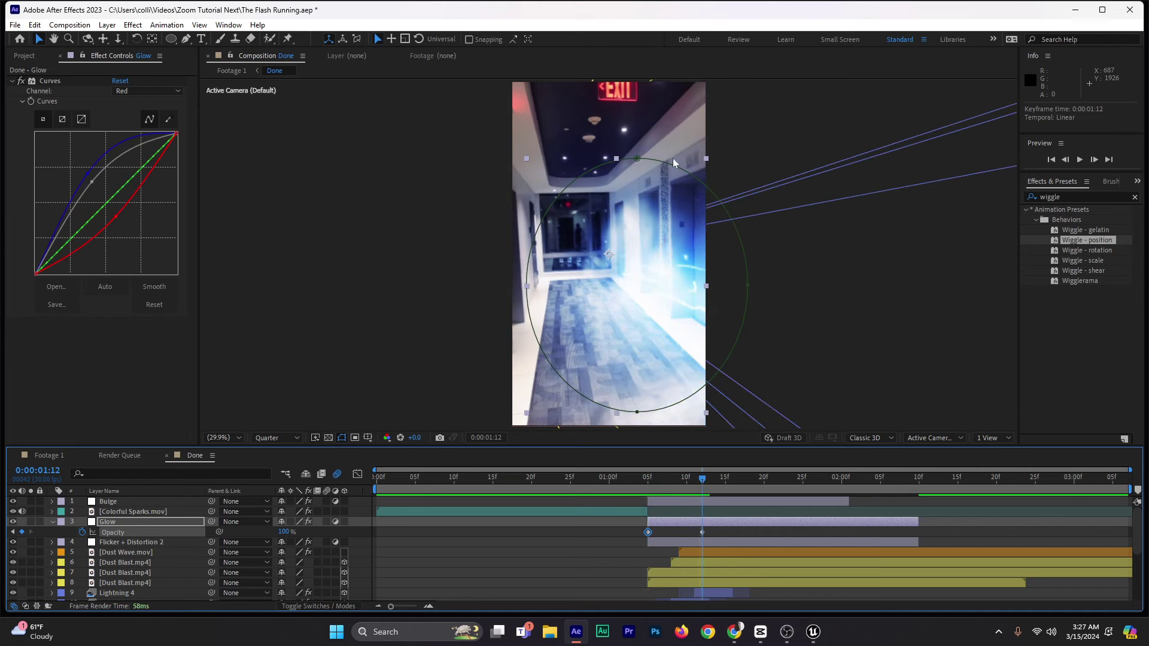
pyautogui.moveTo(712, 486); pyautogui.dragTo(875, 491)
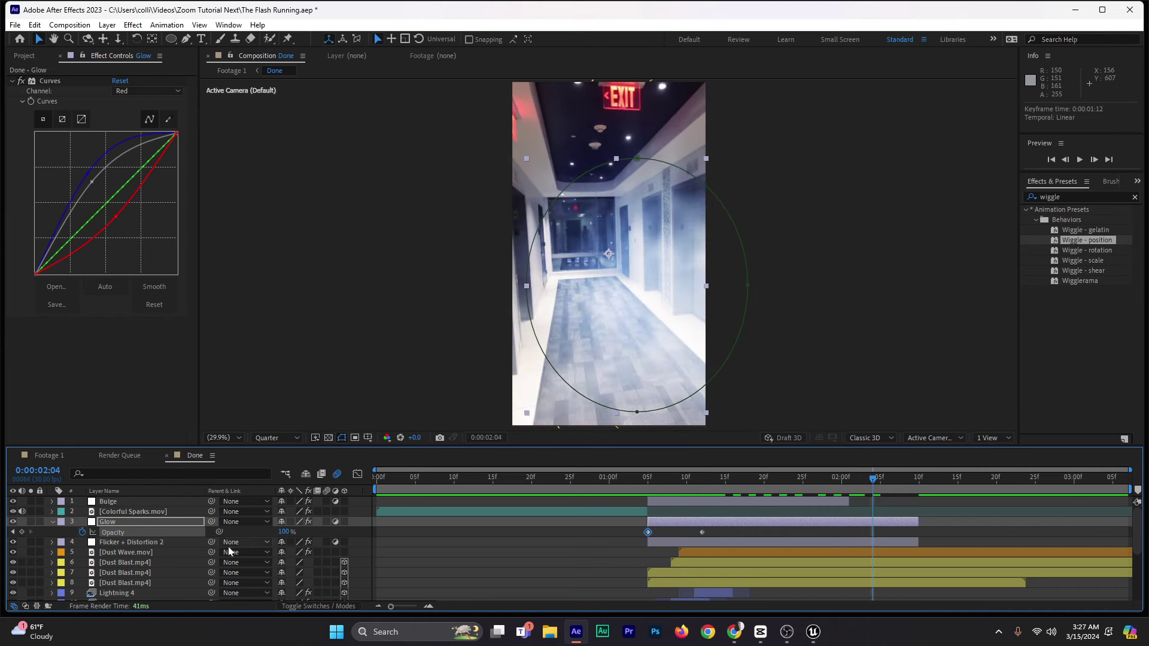
pyautogui.moveTo(283, 532); pyautogui.dragTo(28, 538)
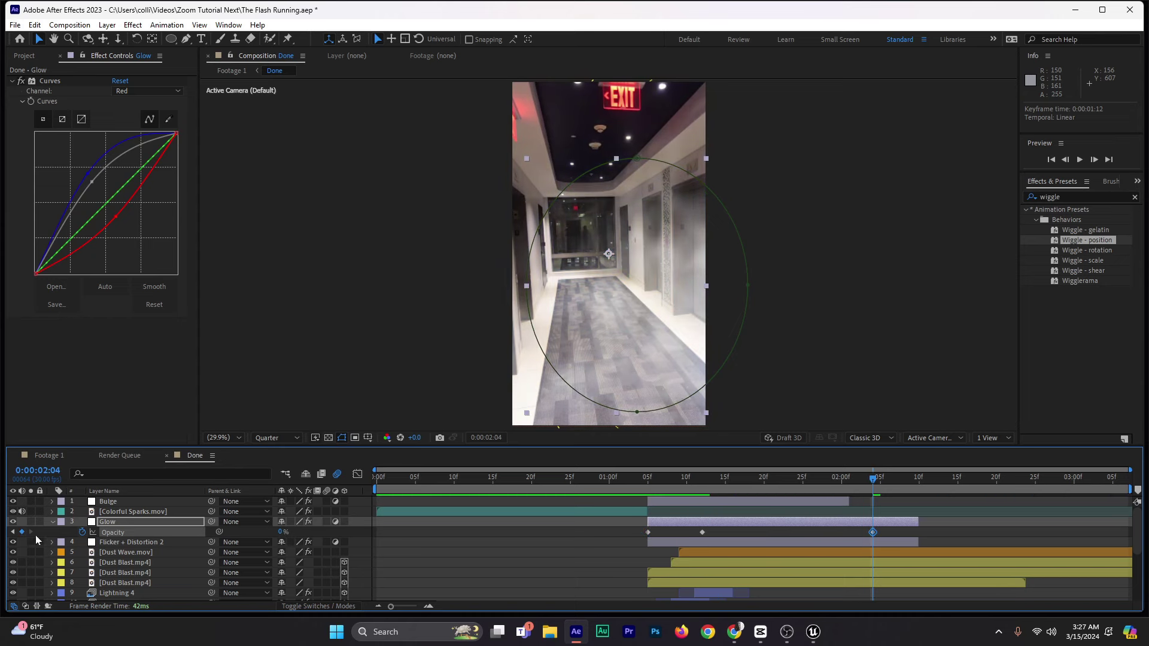
# Step: Switch to the Footage 1 comp and preview it from around the 18th frame
pyautogui.click(47, 455)
pyautogui.moveTo(402, 480); pyautogui.dragTo(516, 484)
pyautogui.press('space')
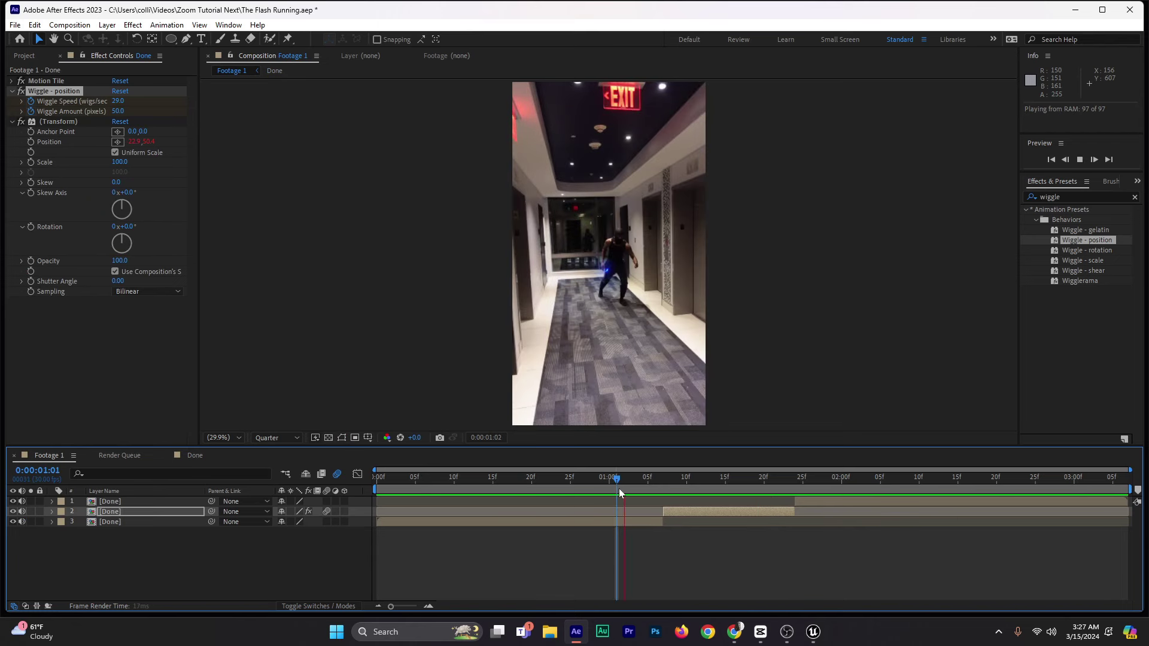
# Step: Preview the Footage 1 camera shake between roughly 1:01 and 1:11
pyautogui.click(665, 486)
pyautogui.click(691, 482)
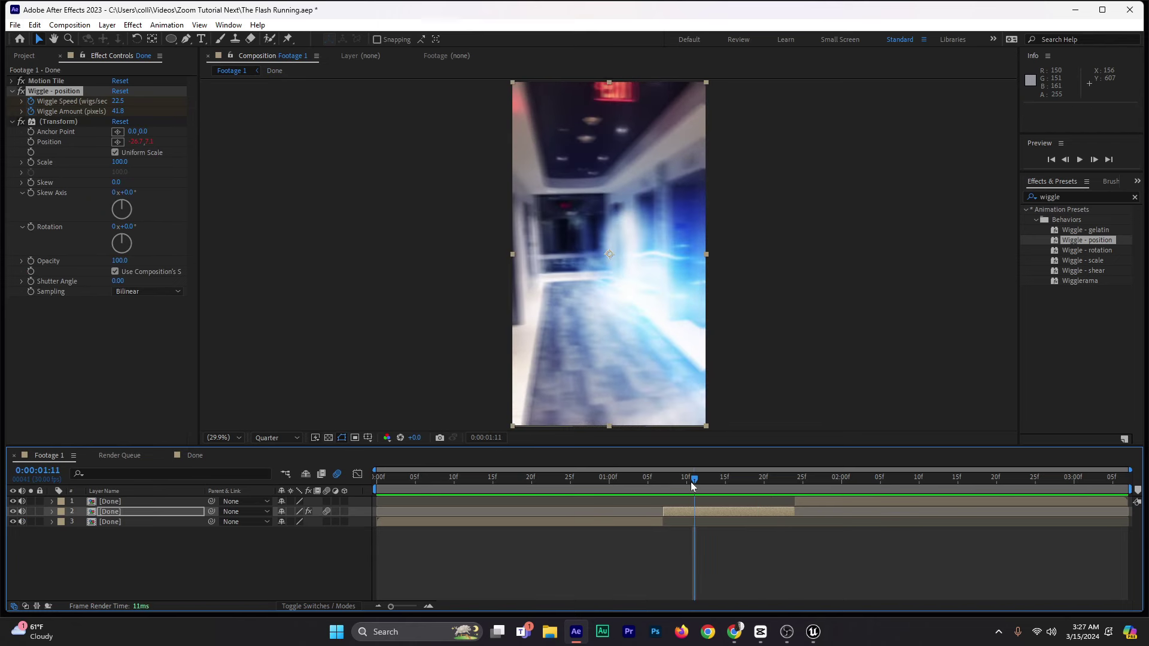
pyautogui.click(619, 483)
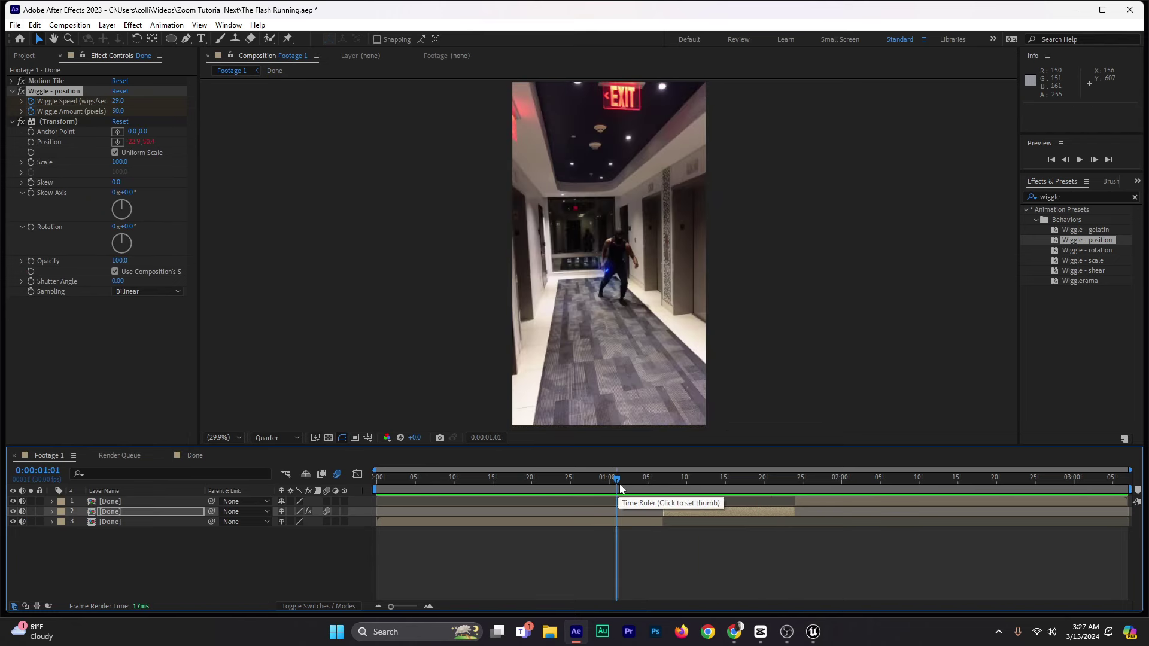
pyautogui.press('space')
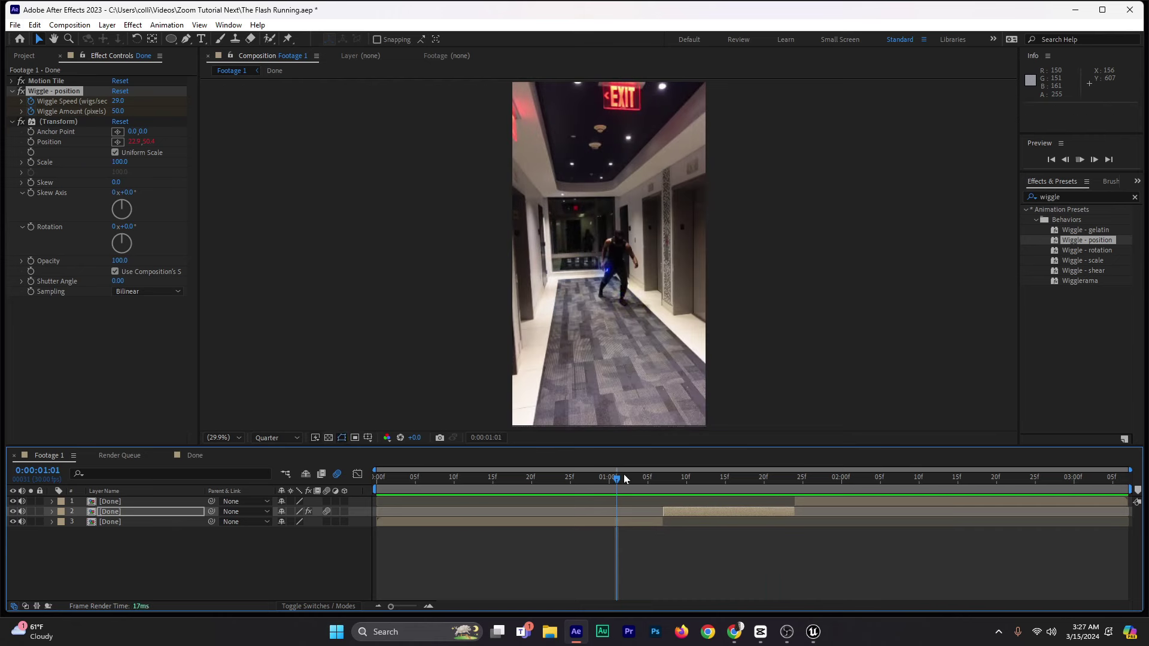
pyautogui.click(610, 483)
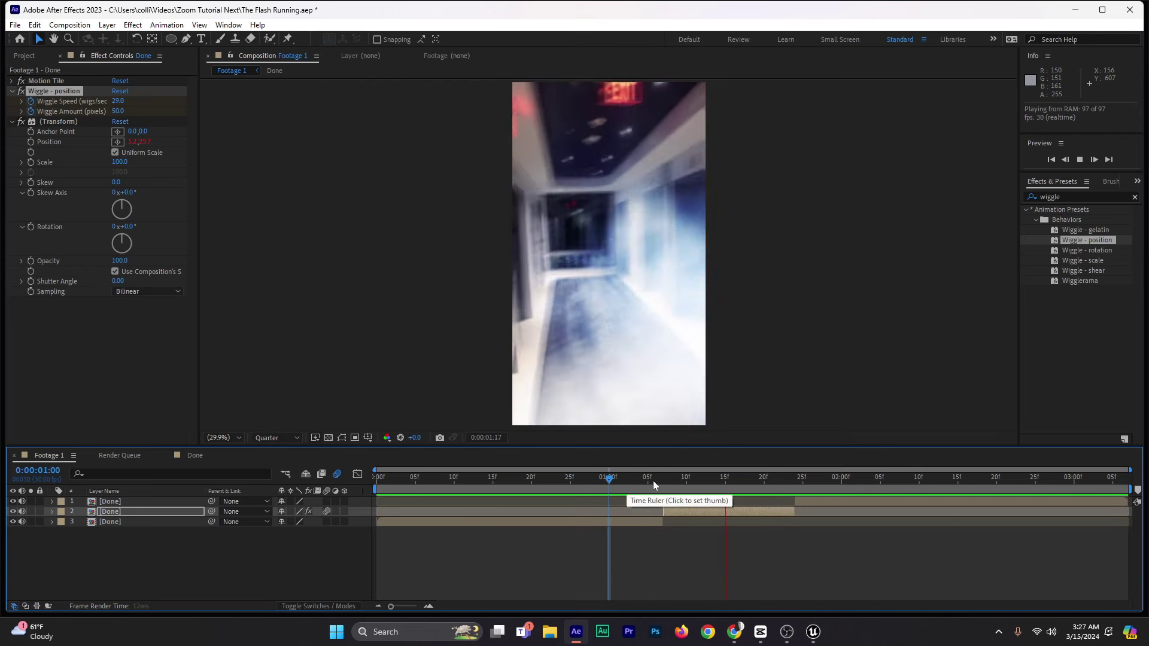
# Step: Preview again from 1:13, then reveal layer 2's keyframed Wiggle Speed and Amount
pyautogui.moveTo(652, 480); pyautogui.dragTo(352, 491)
pyautogui.press('space')
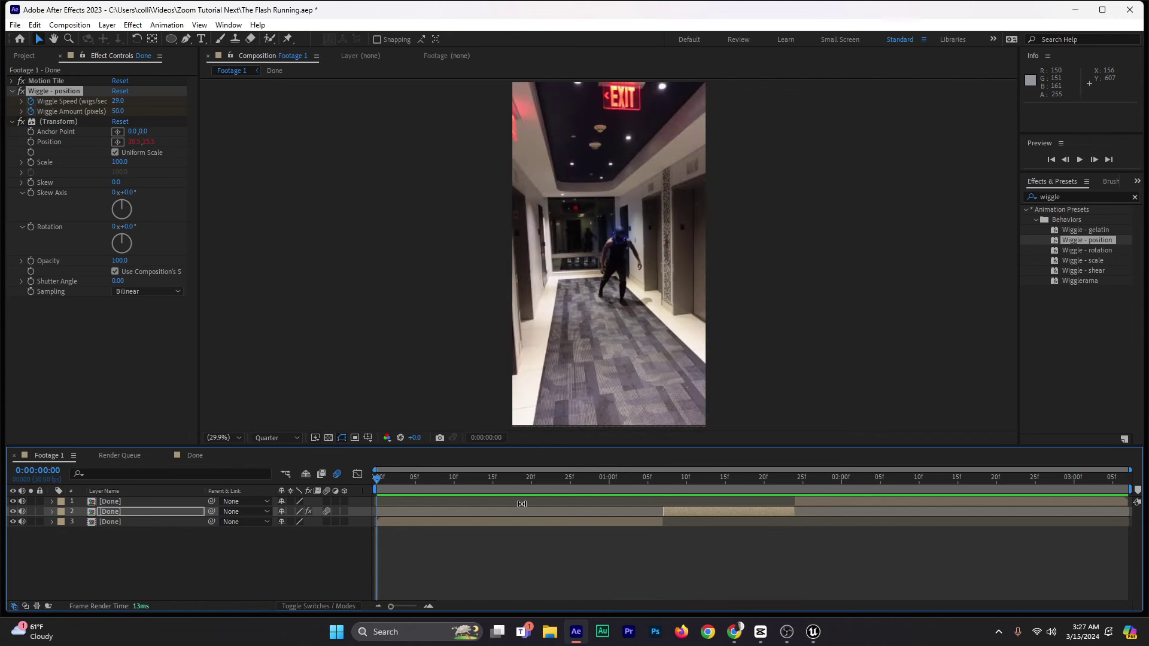
pyautogui.press('space')
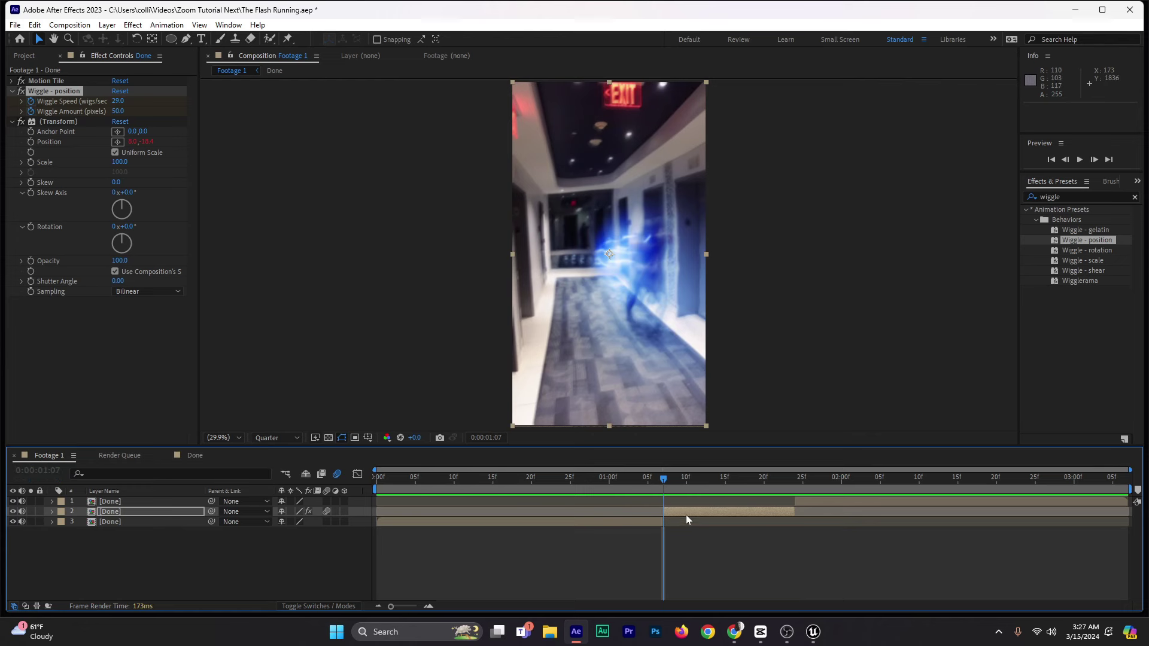
pyautogui.press('u')
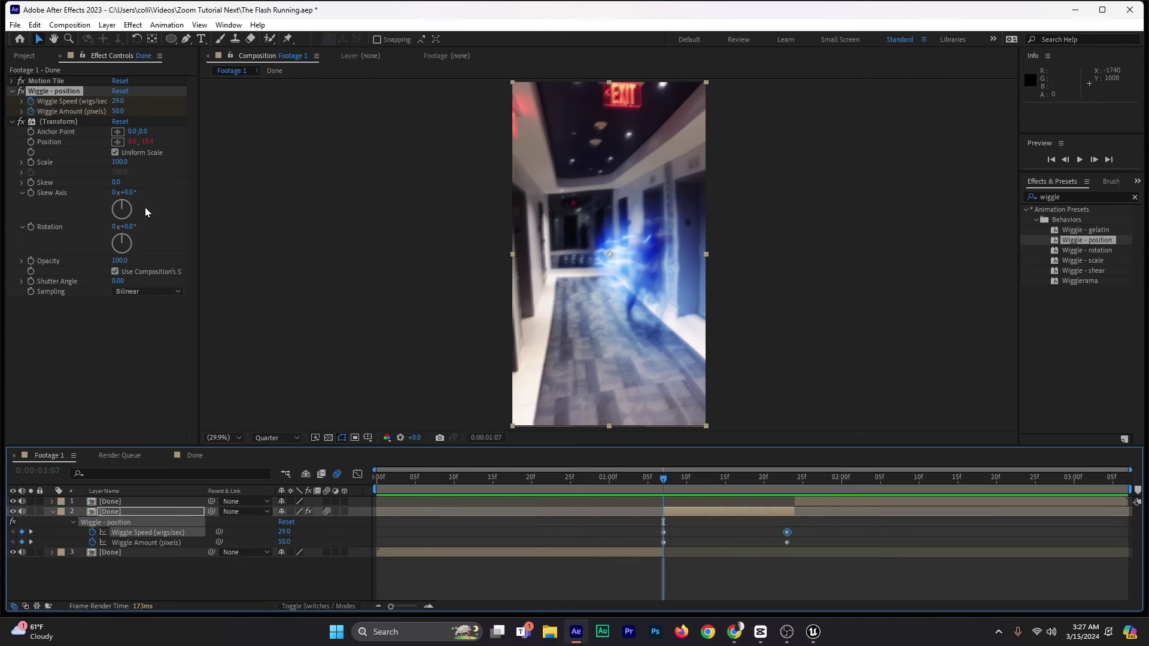
# Step: Reduce the wiggle amount to 37 and speed to 18, then preview the shake
pyautogui.moveTo(284, 542)
pyautogui.mouseDown()
pyautogui.moveTo(253, 538)
pyautogui.moveTo(275, 537)
pyautogui.mouseUp()
pyautogui.click(52, 511)
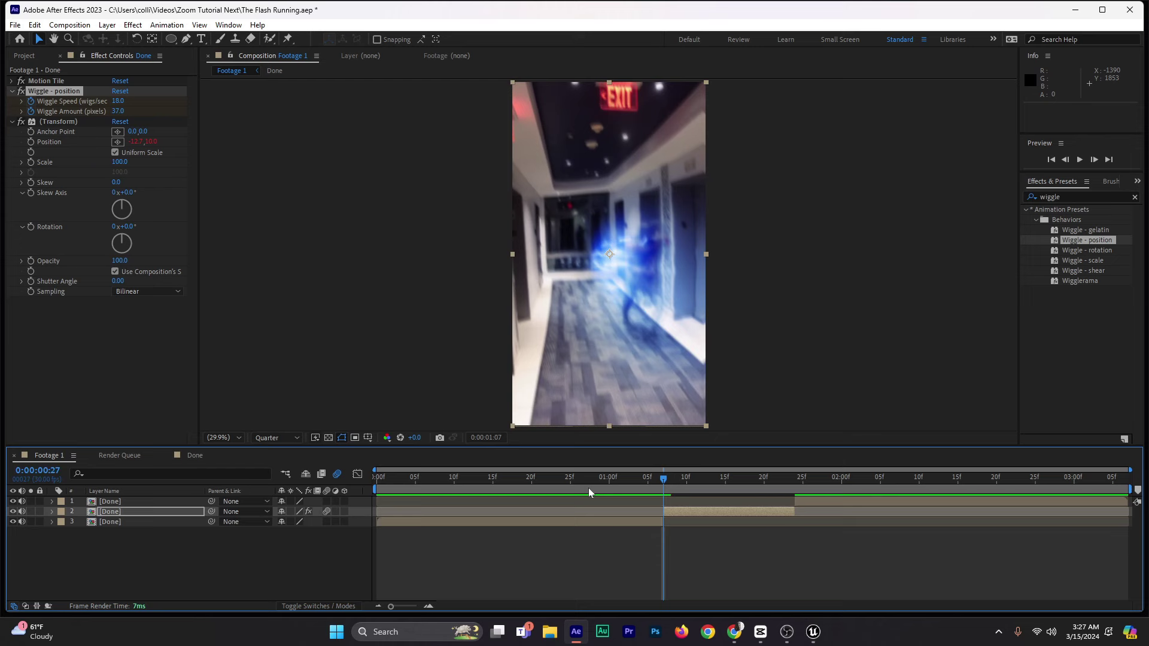
pyautogui.press('space')
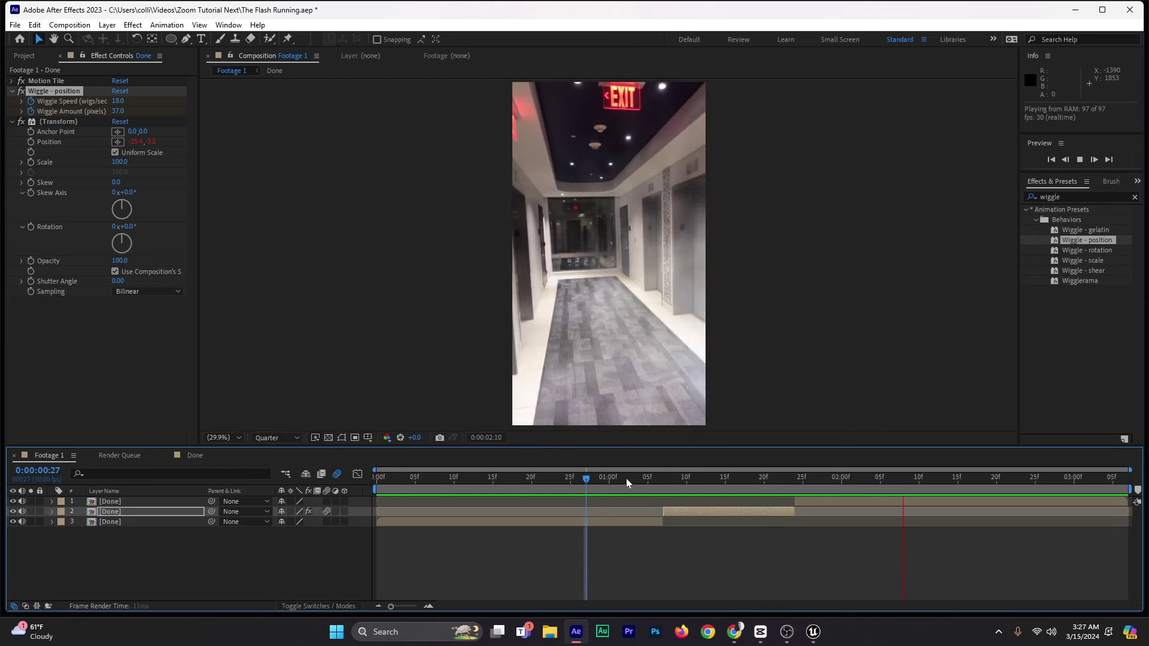
# Step: Replay the preview from around 1:04 and return to the start of the comp
pyautogui.moveTo(627, 483); pyautogui.dragTo(564, 488)
pyautogui.press('space')
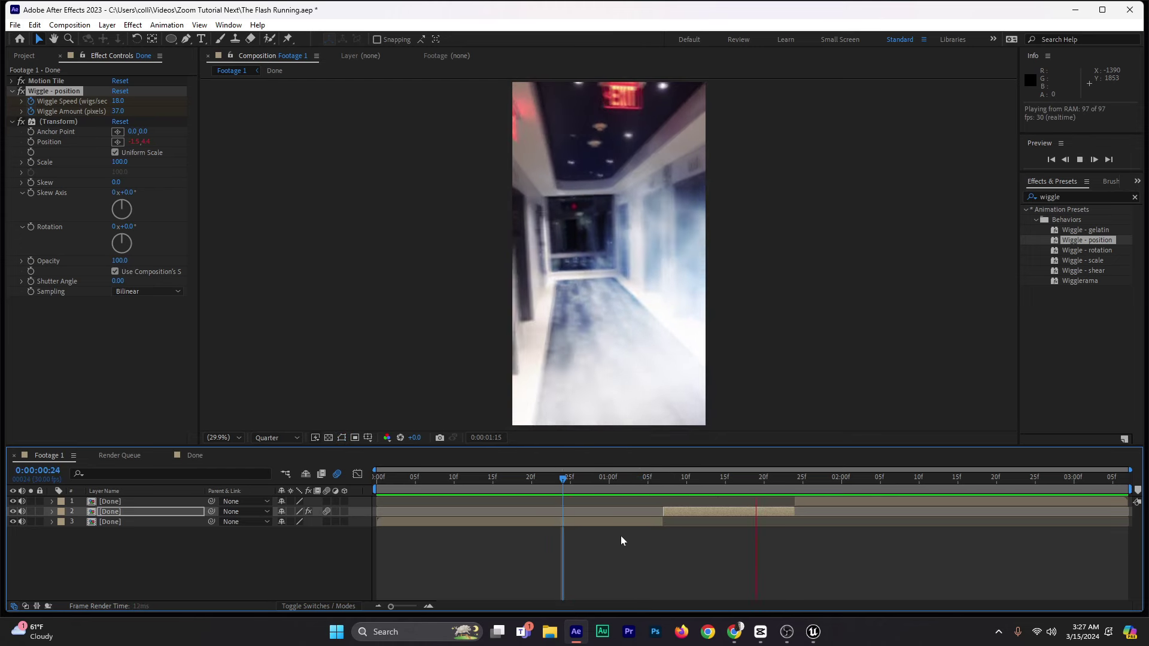
pyautogui.press('space')
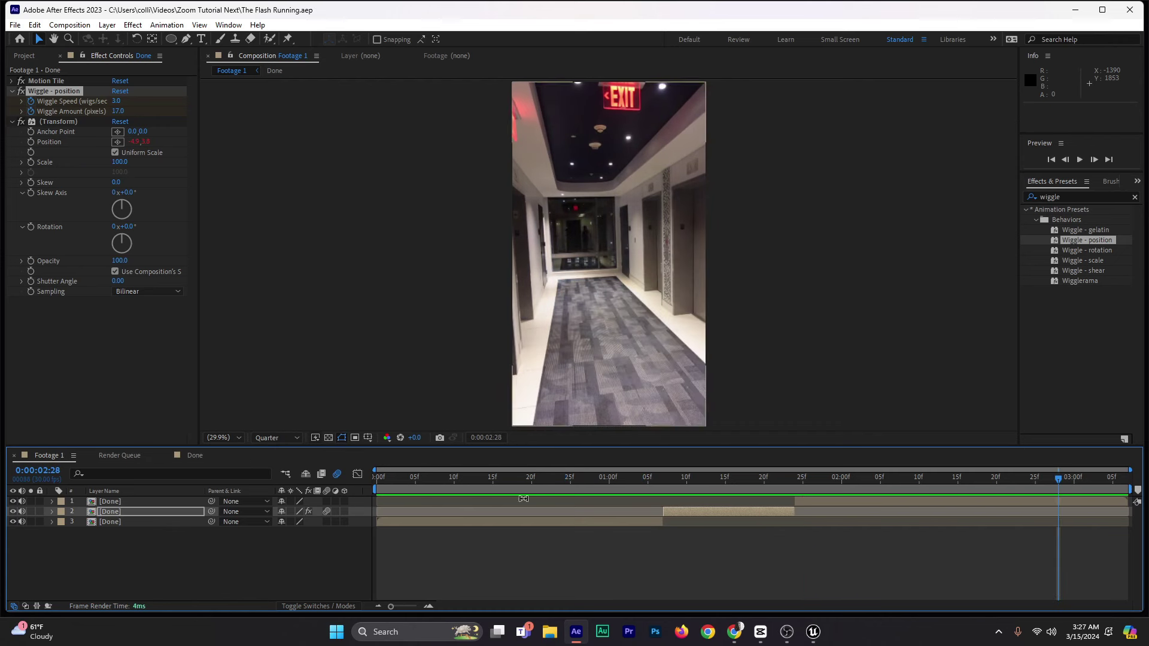
pyautogui.moveTo(443, 479); pyautogui.dragTo(358, 489)
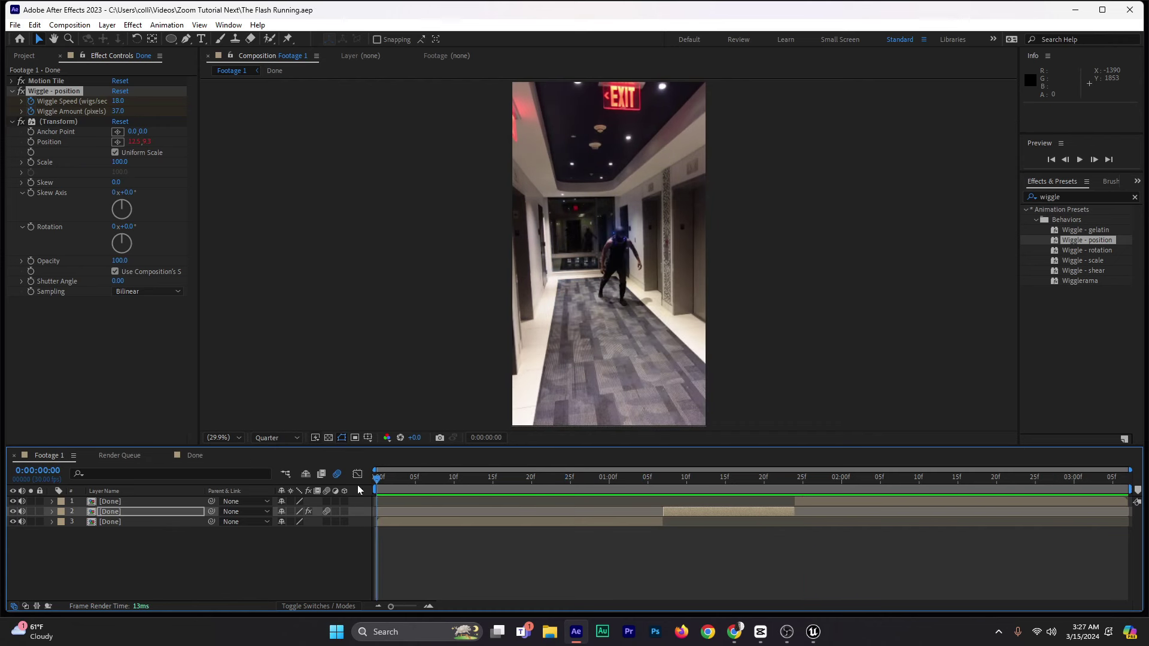